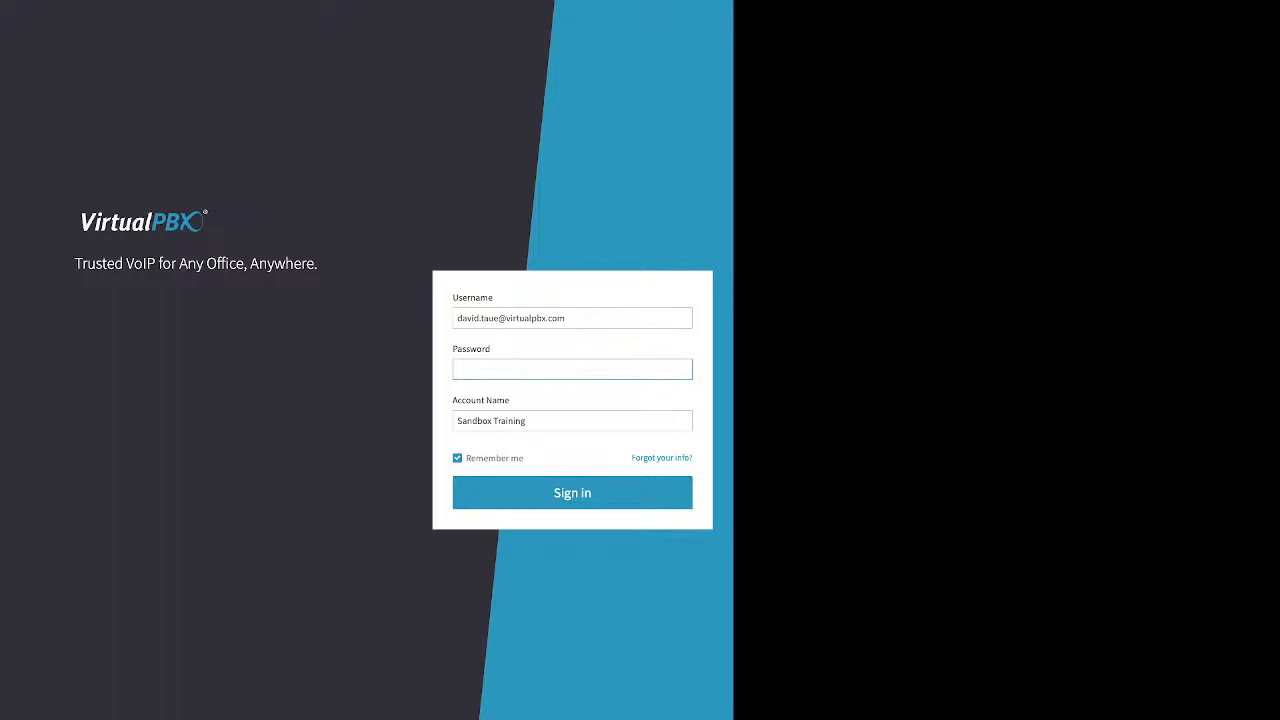
Point out the forgotten-login form's Email/Username, Account Name and Phone Number fields, then return to sign-in
drag(629, 458, 682, 458)
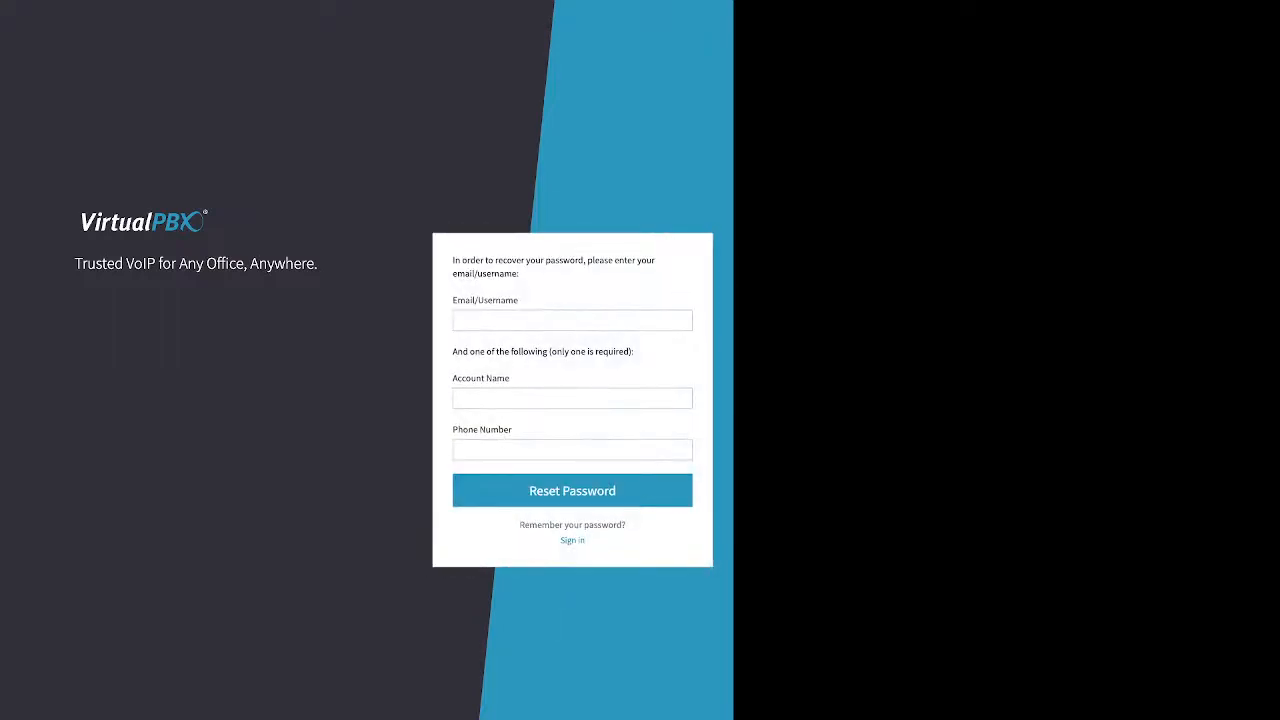
drag(457, 300, 506, 300)
drag(452, 351, 634, 351)
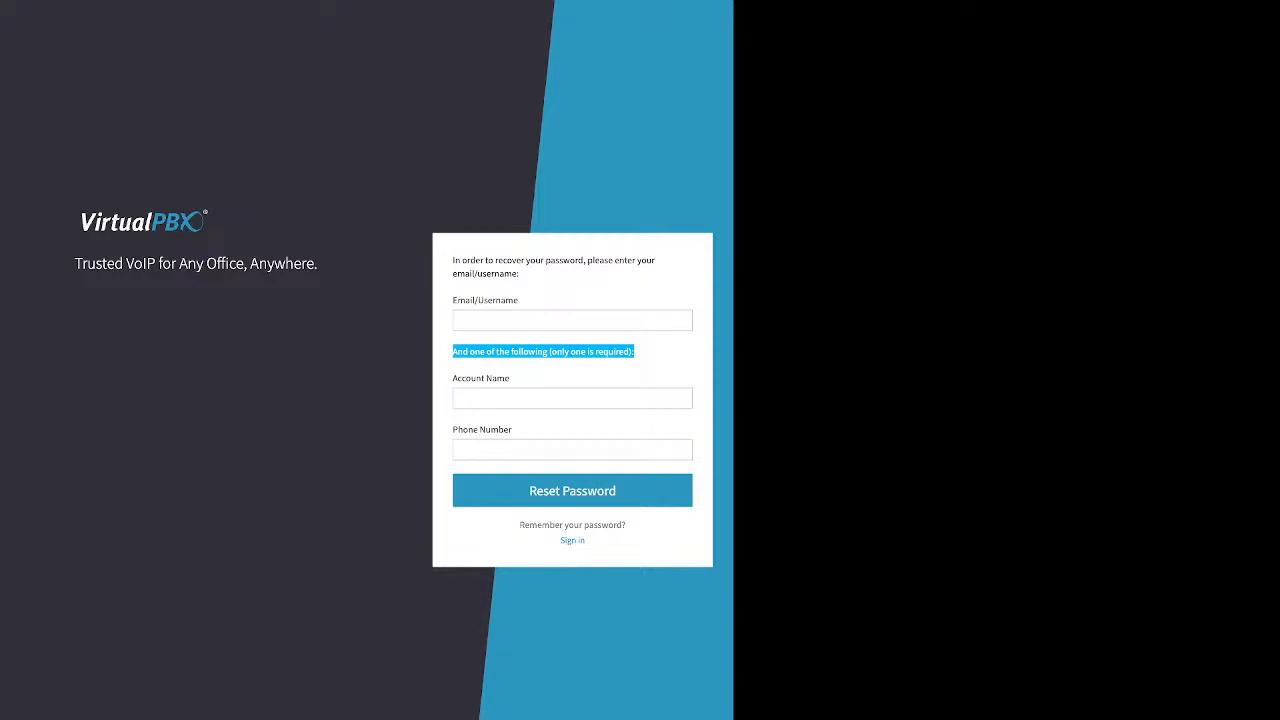
drag(453, 378, 508, 378)
click(500, 398)
drag(453, 430, 498, 430)
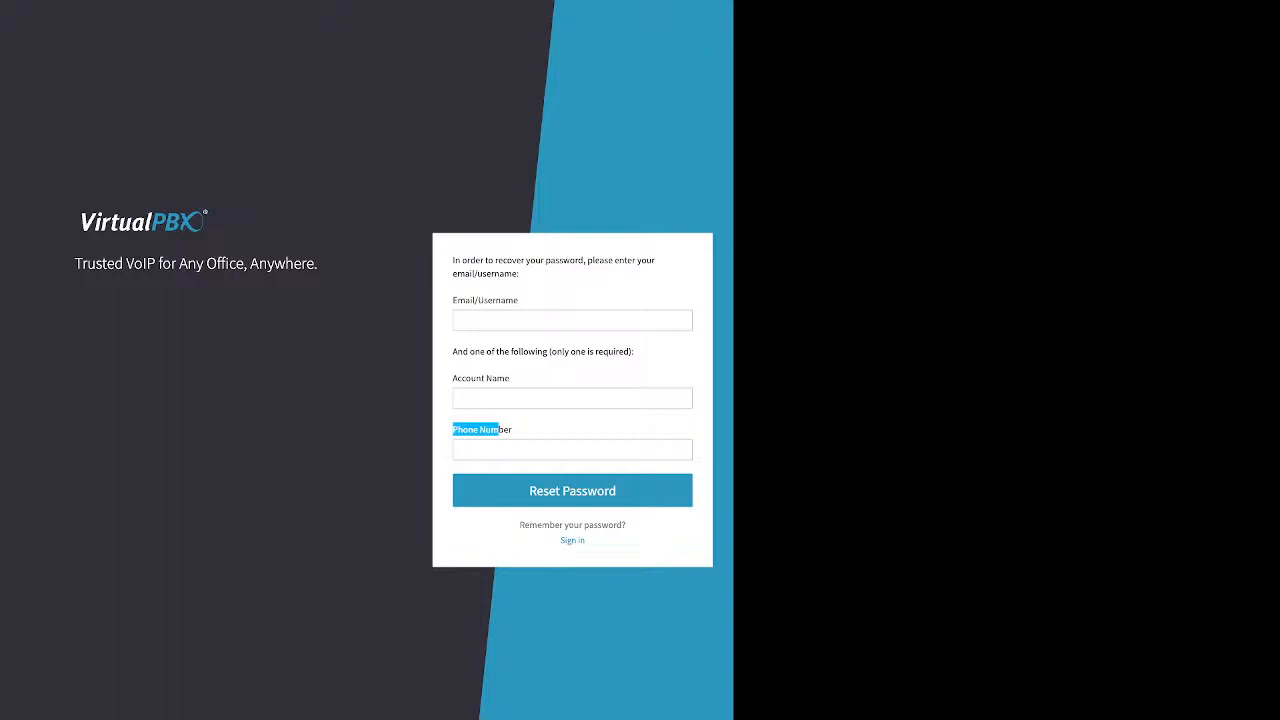
drag(510, 378, 453, 378)
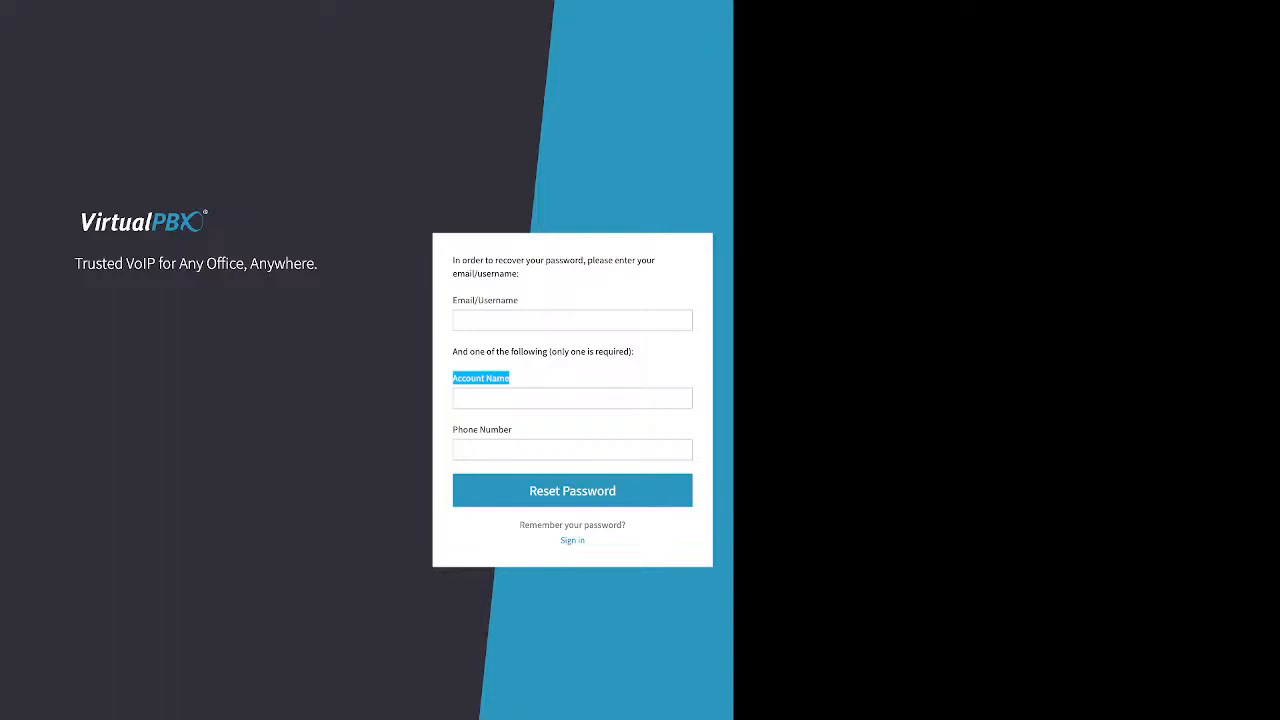
click(572, 541)
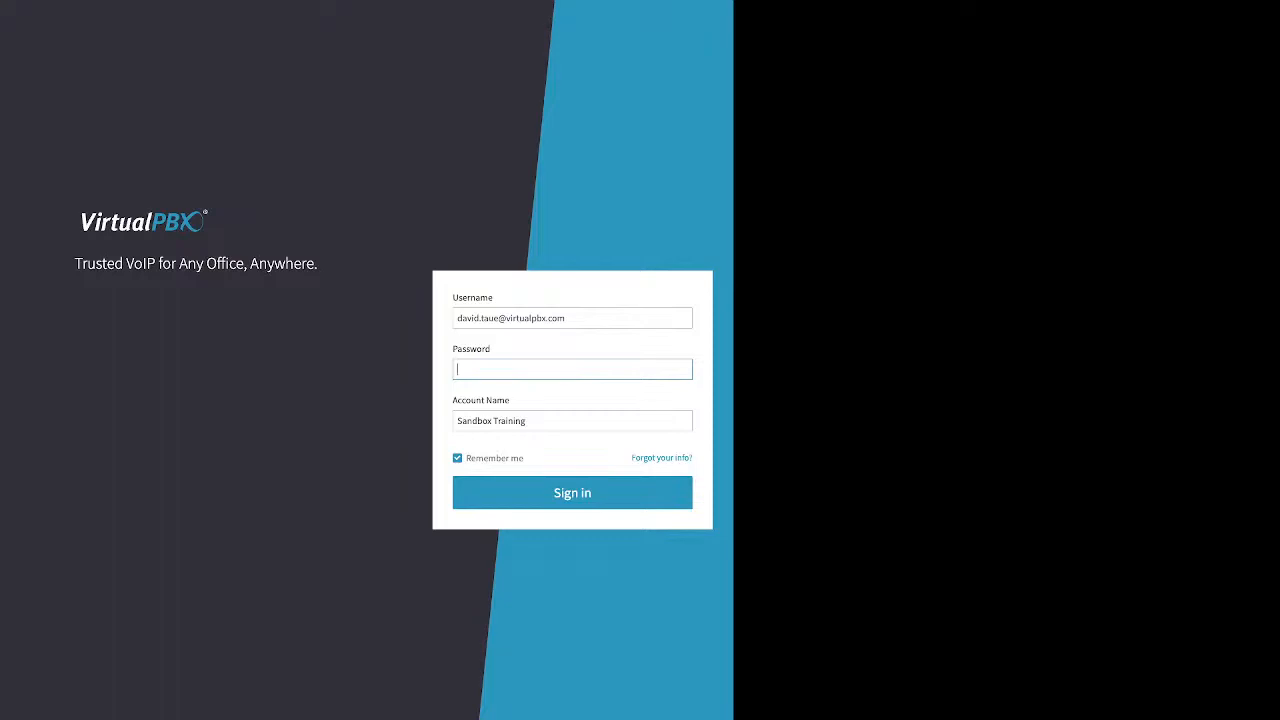
Sign in with the account password and open the personal User settings page
text(•••)
key(BackSpace)
key(BackSpace)
text(•••••••)
key(Return)
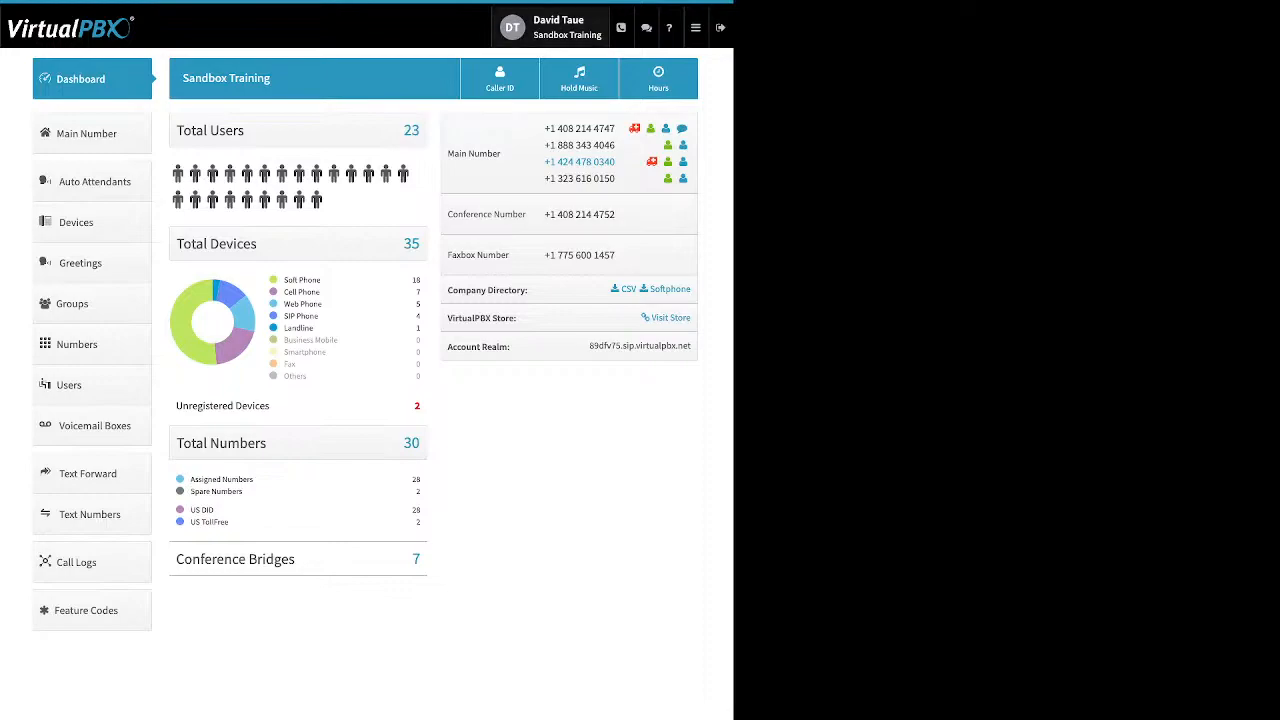
click(555, 27)
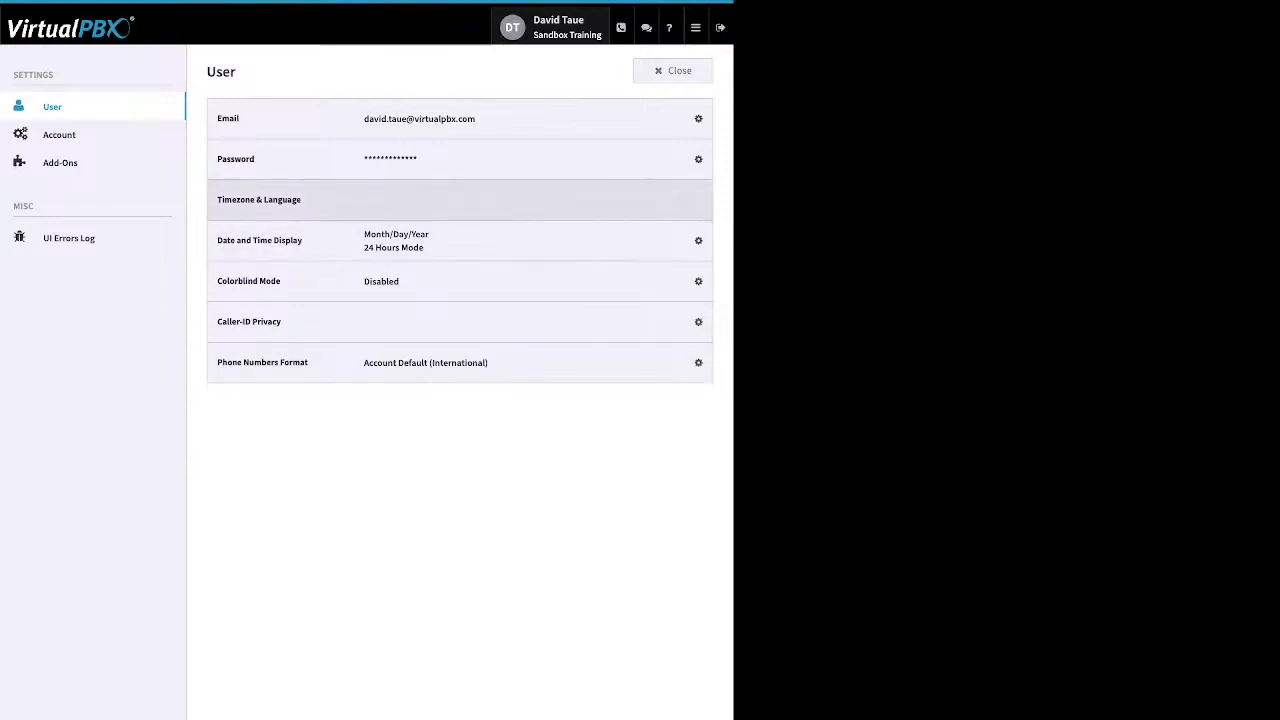
click(691, 159)
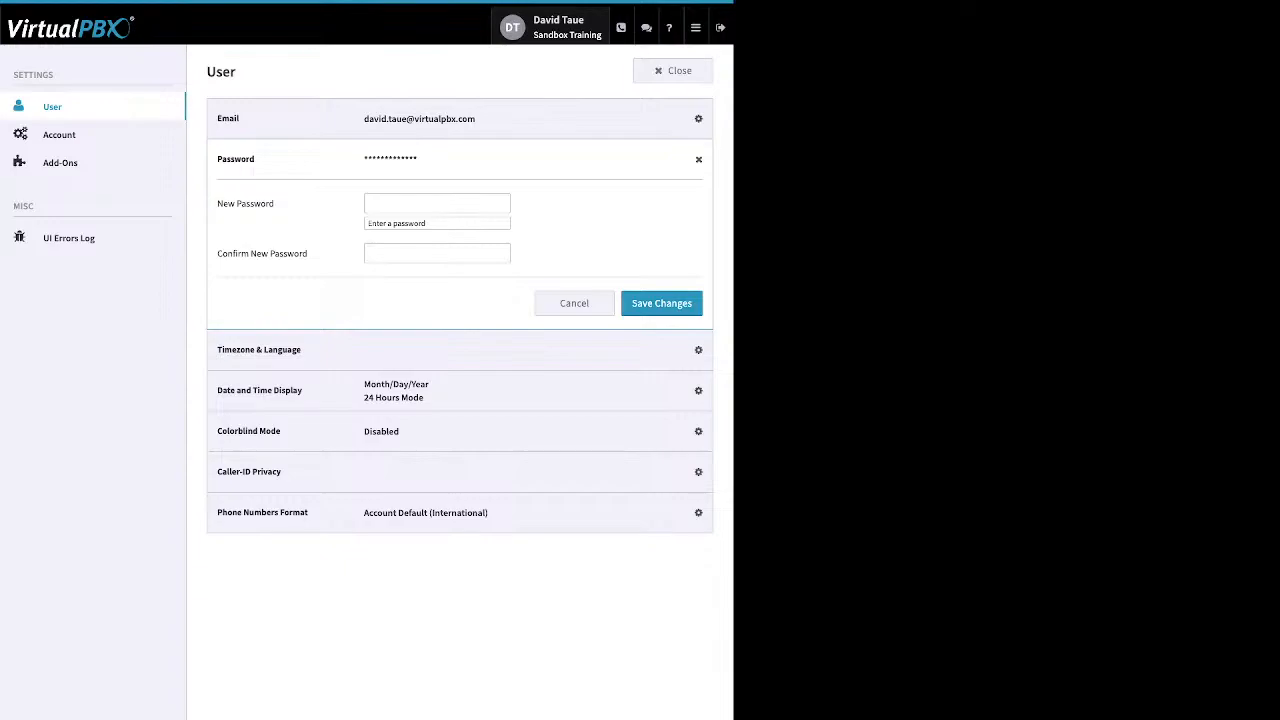
click(690, 160)
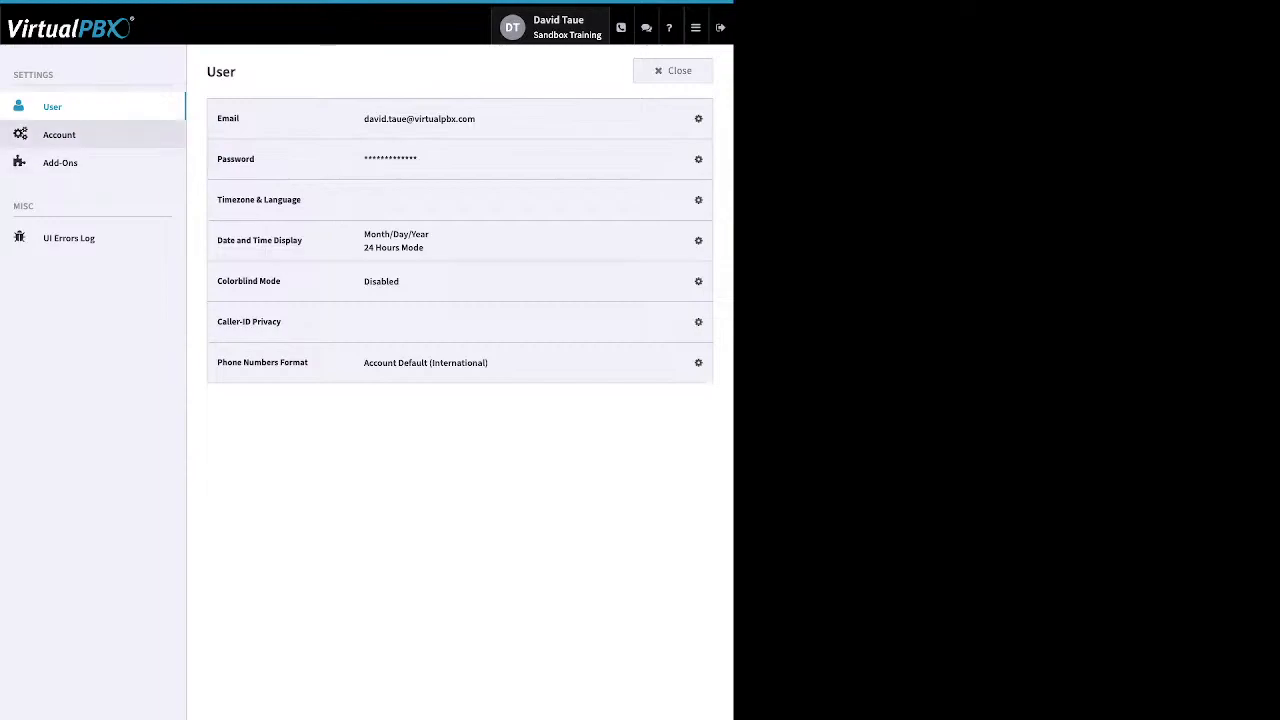
Open Account settings, view Timezone & Language without changing it, then show the Add-Ons page
click(59, 134)
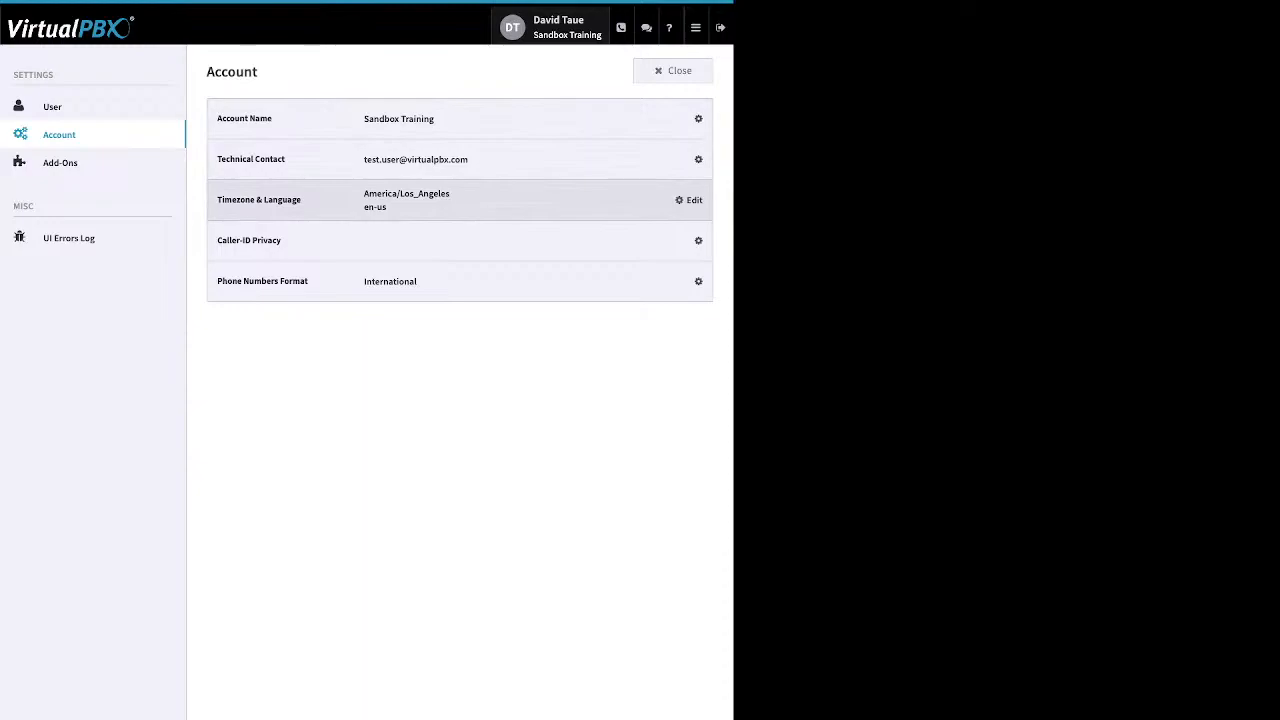
click(690, 200)
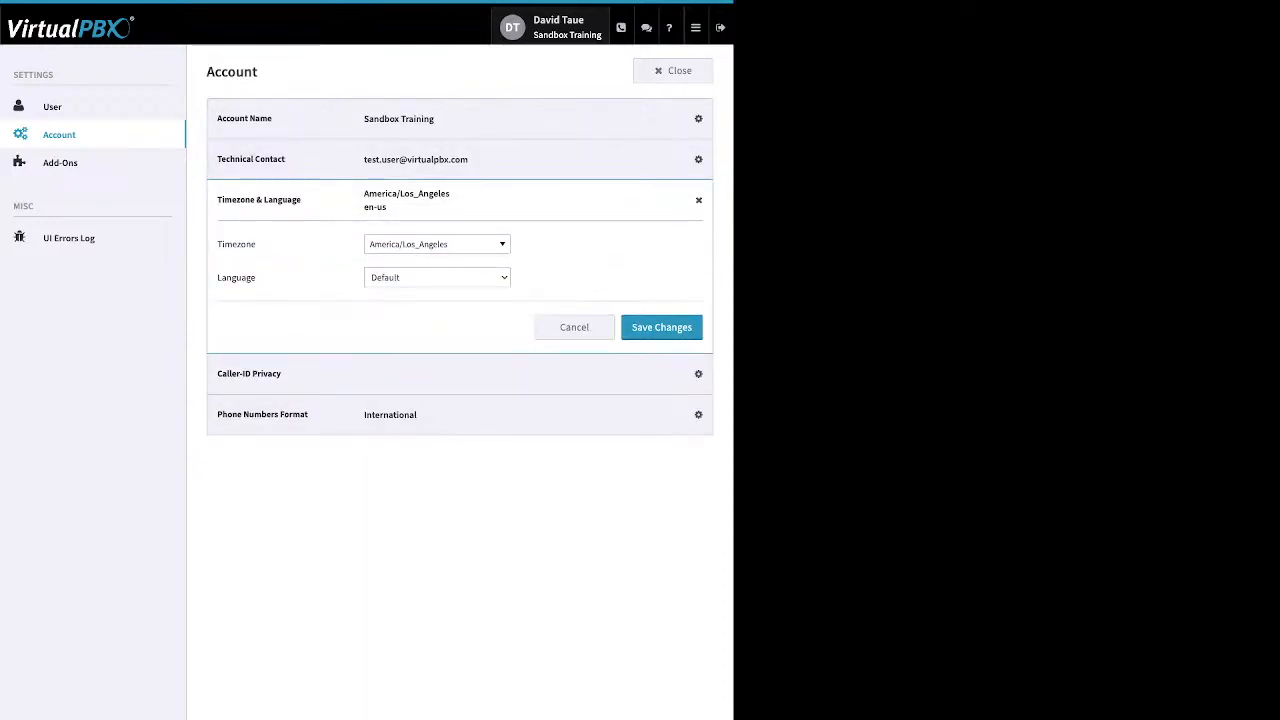
click(698, 200)
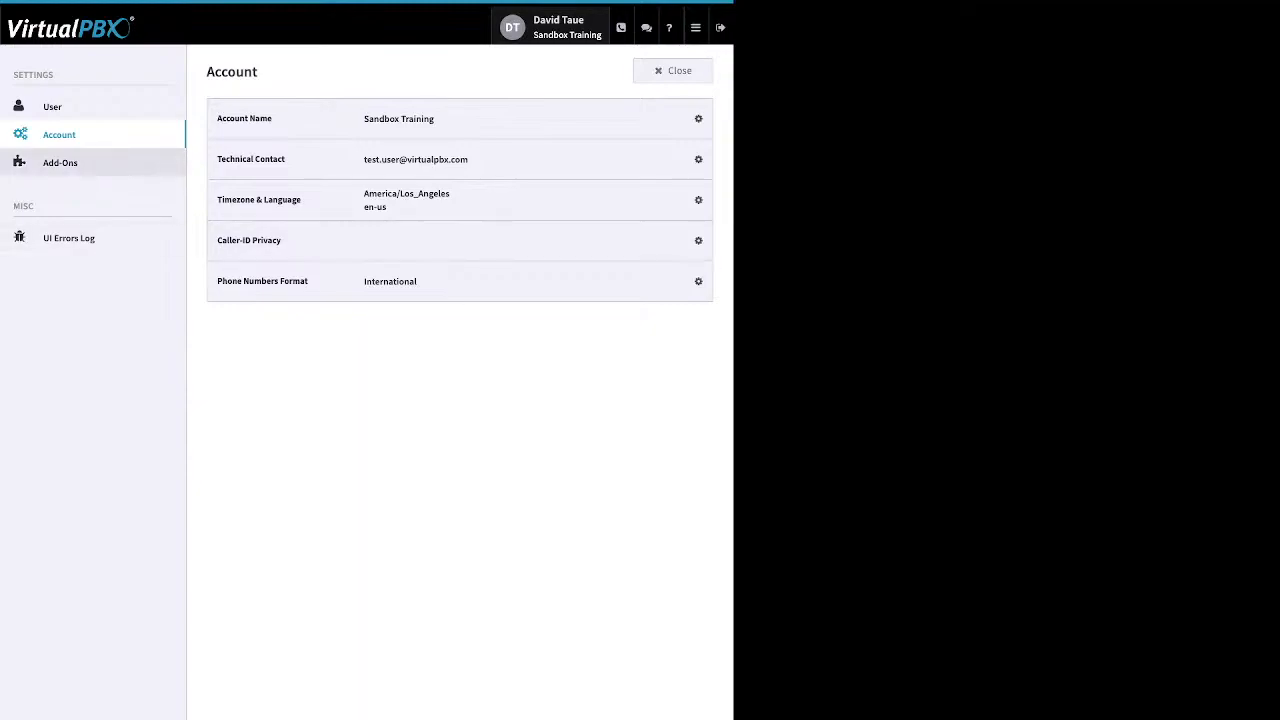
click(60, 163)
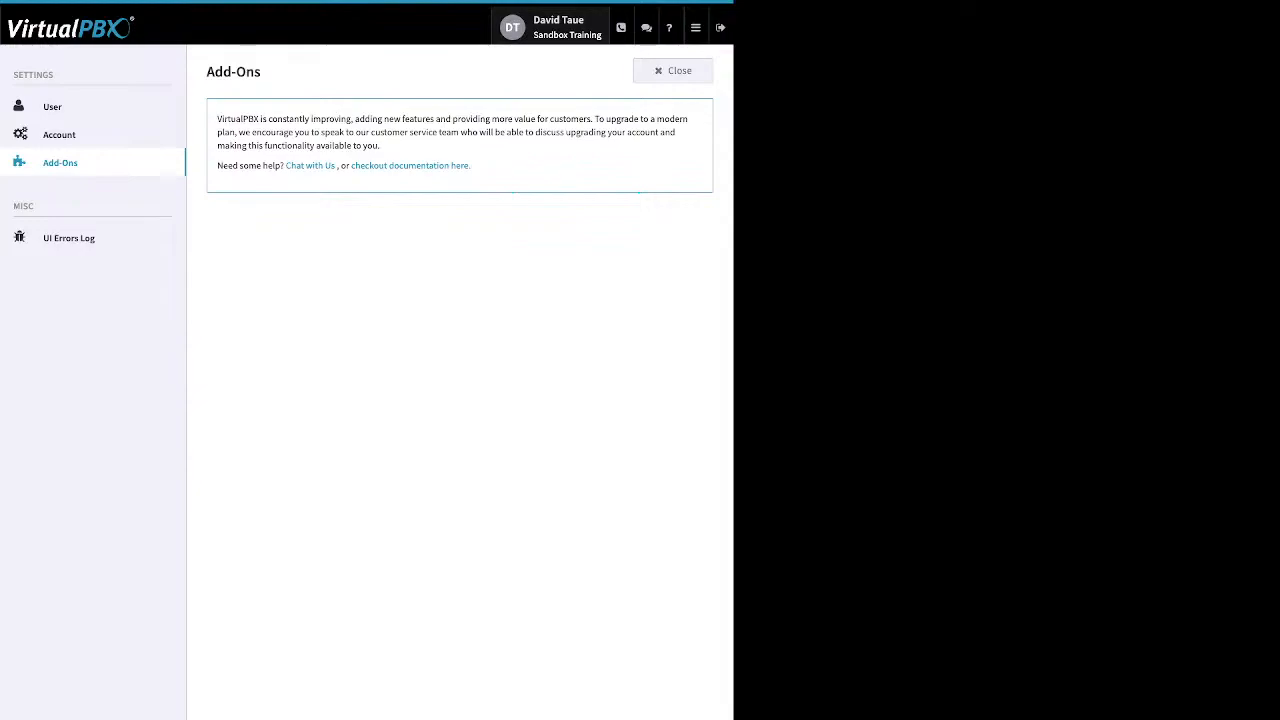
Go back to User settings and close them to reach the Sandbox Training Dashboard
click(60, 106)
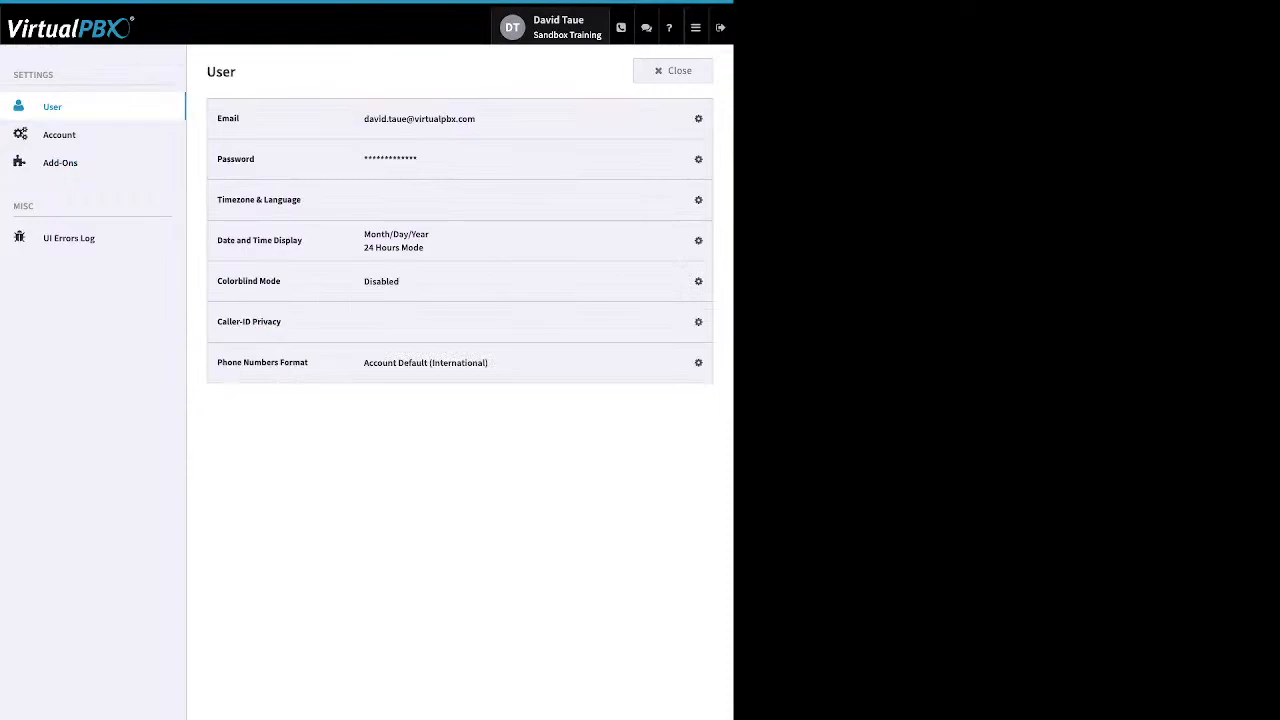
click(672, 70)
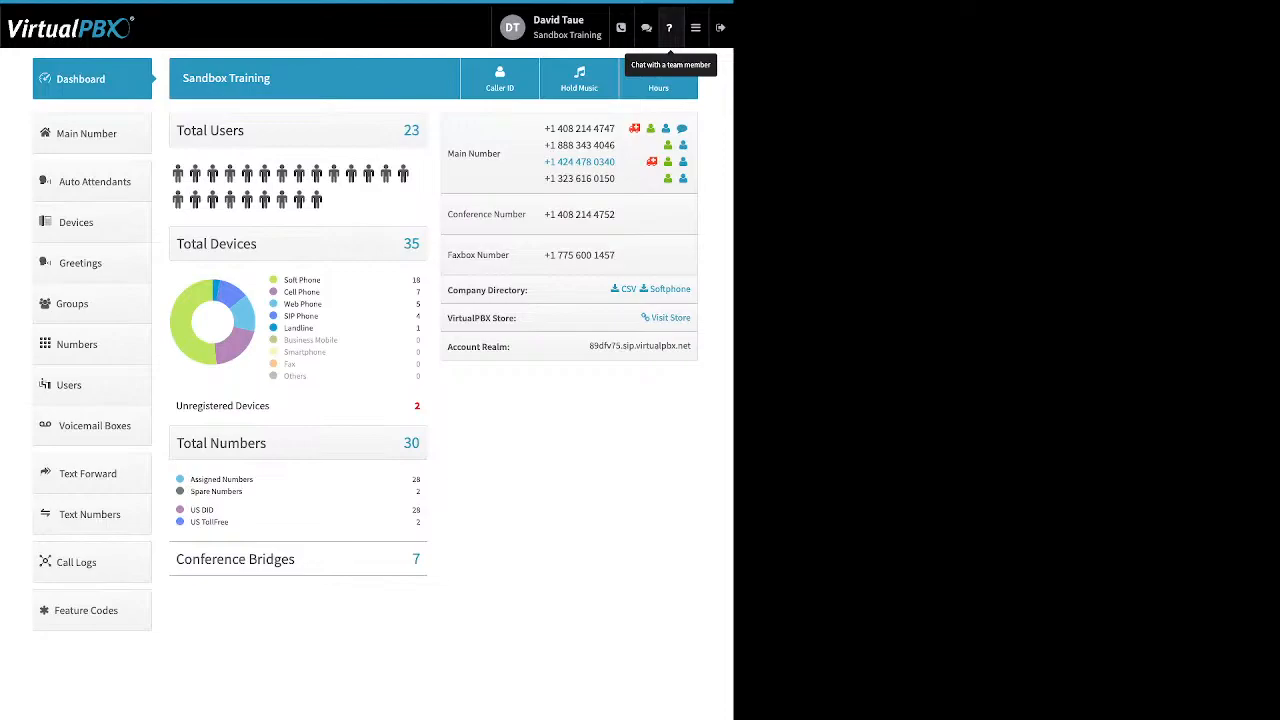
click(695, 27)
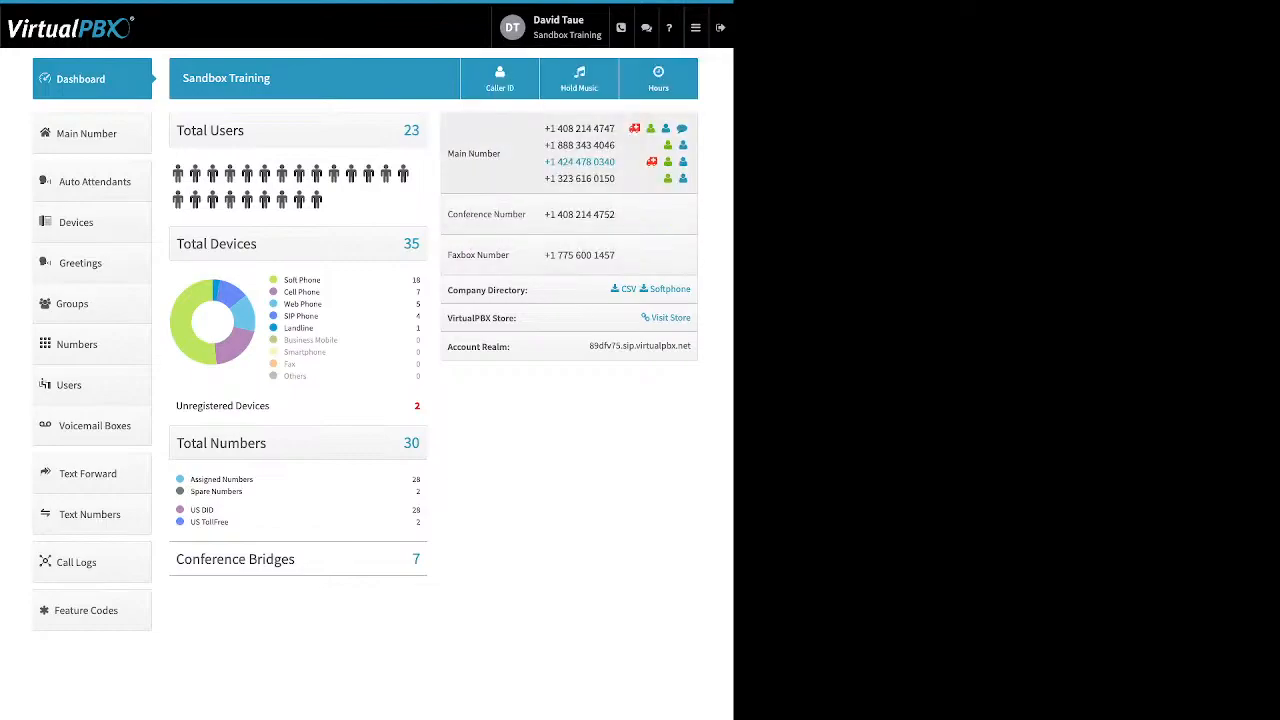
mouse_move(696, 28)
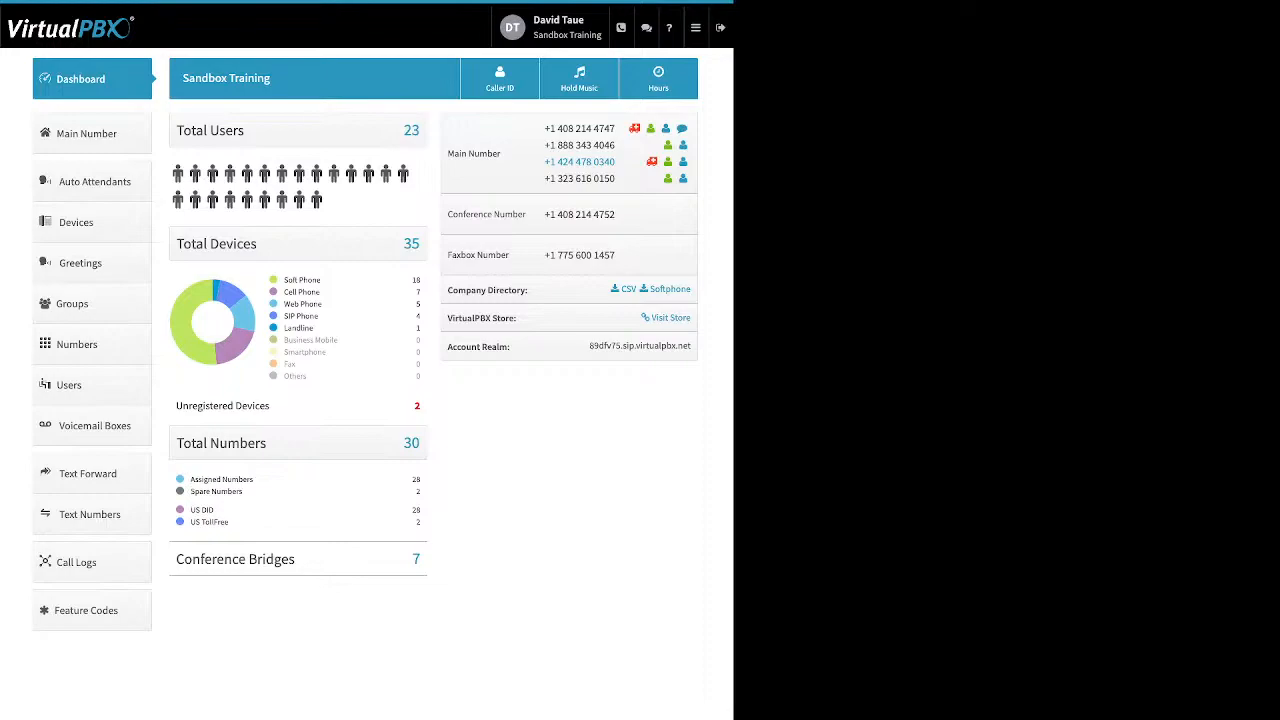
drag(321, 280, 284, 280)
drag(321, 292, 283, 292)
drag(324, 304, 284, 304)
drag(318, 316, 284, 316)
drag(270, 405, 182, 405)
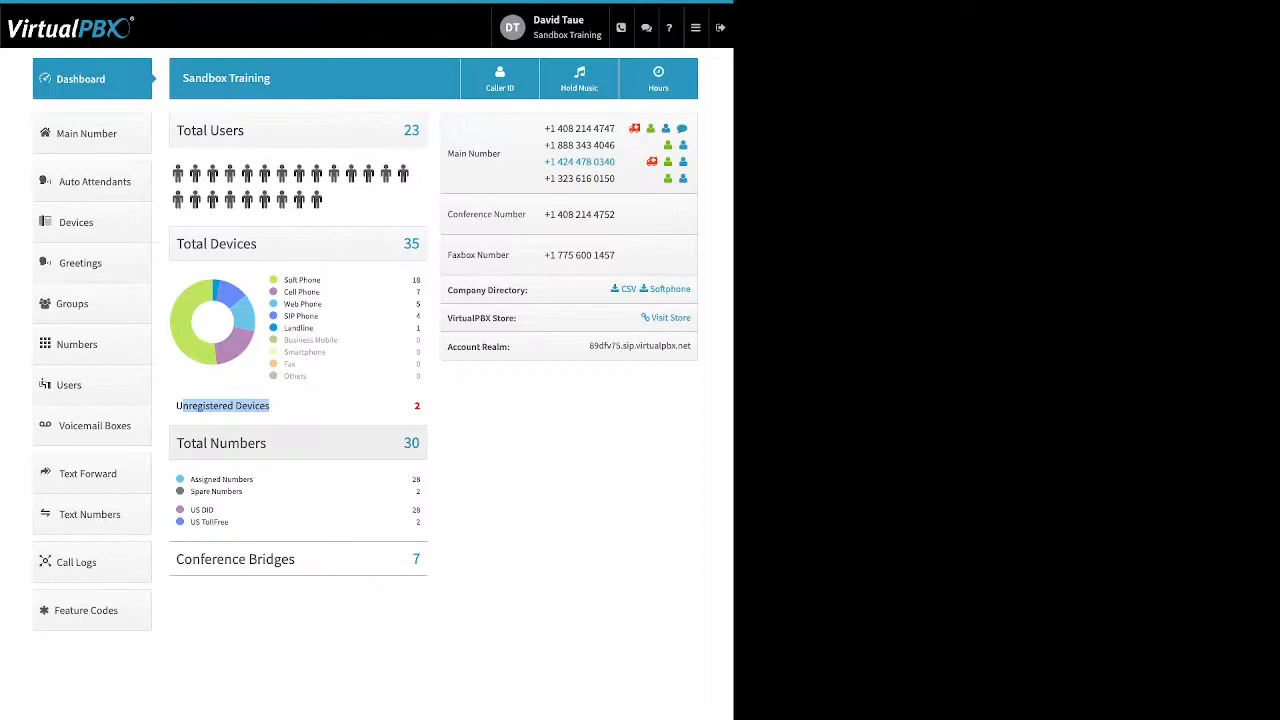
click(262, 408)
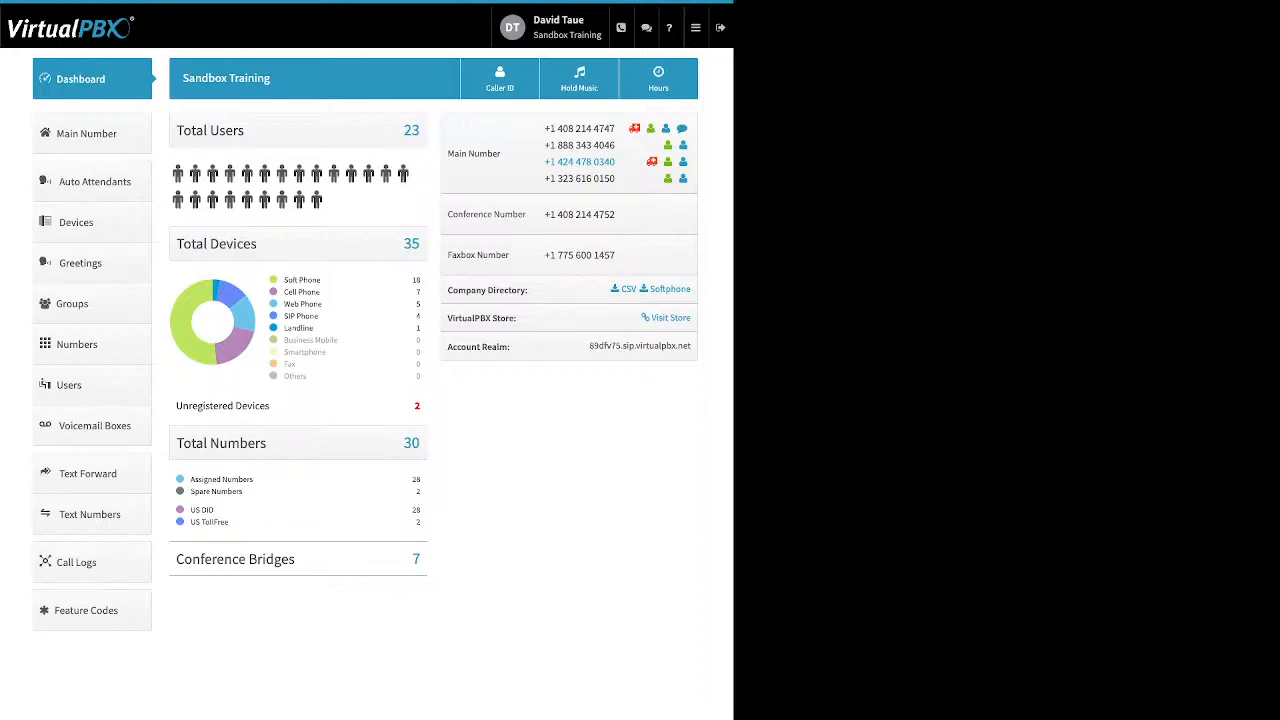
drag(243, 492, 190, 480)
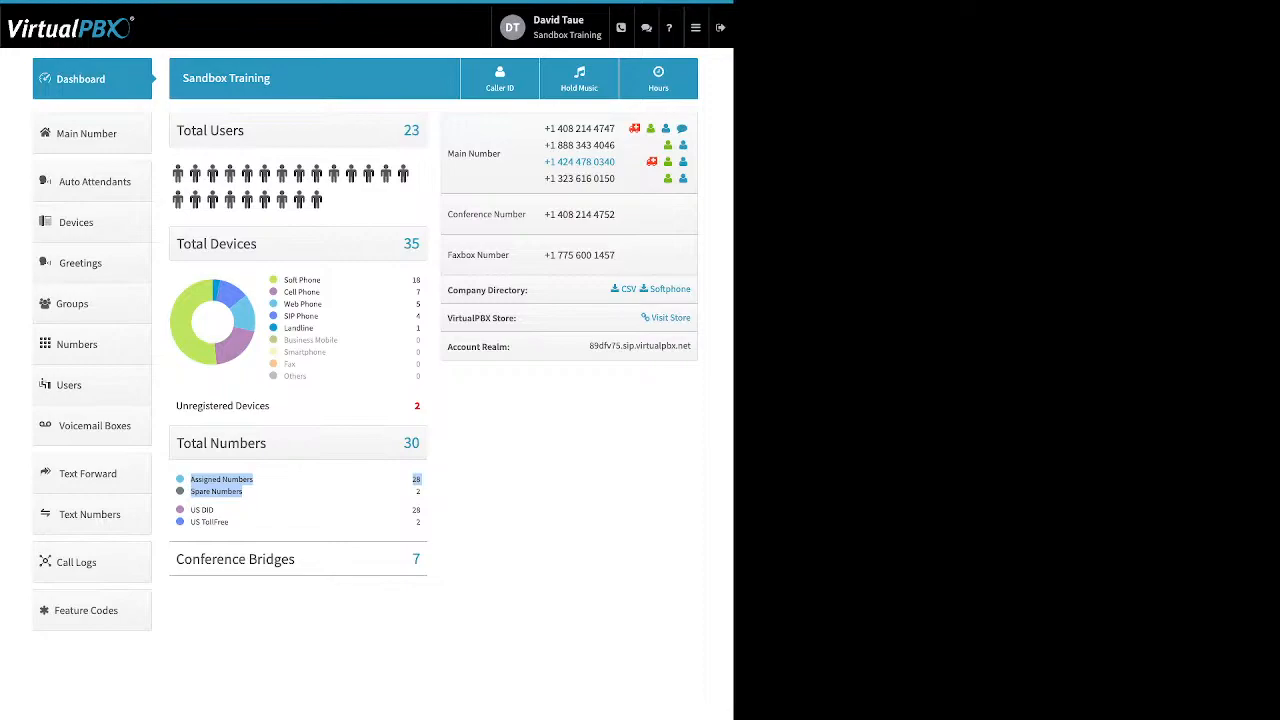
click(284, 492)
drag(232, 522, 190, 510)
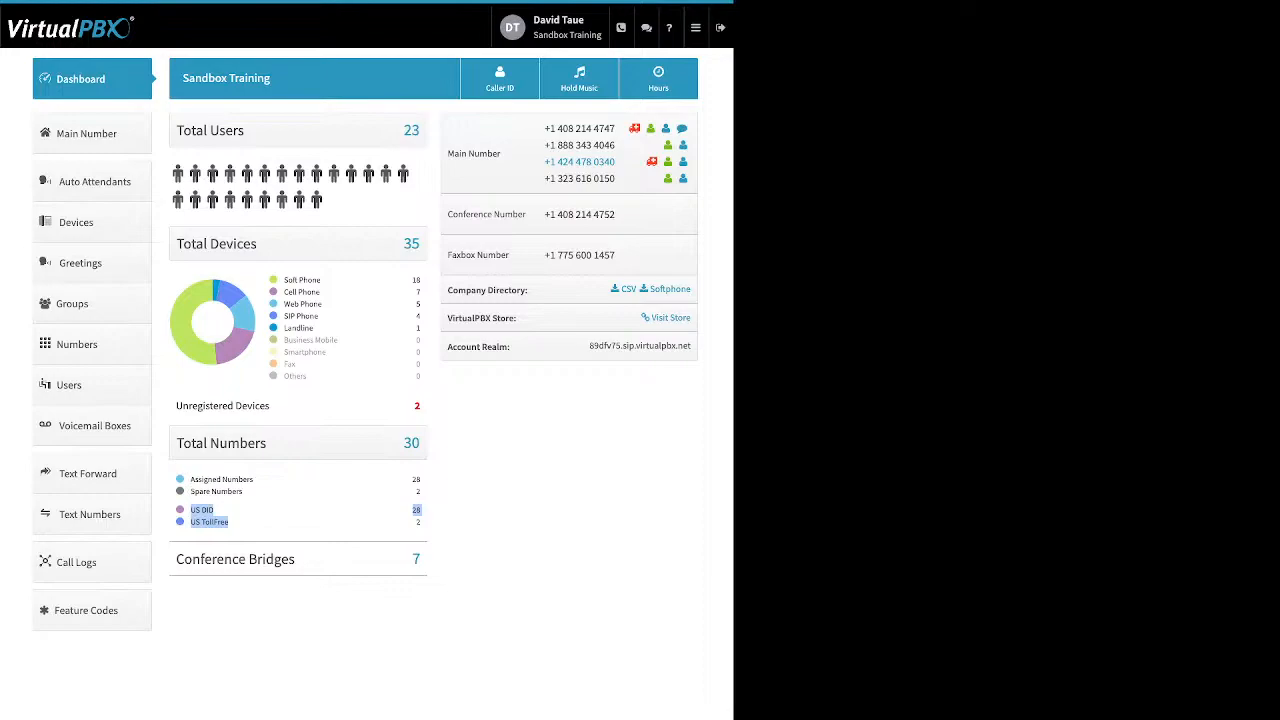
click(250, 522)
drag(296, 560, 176, 560)
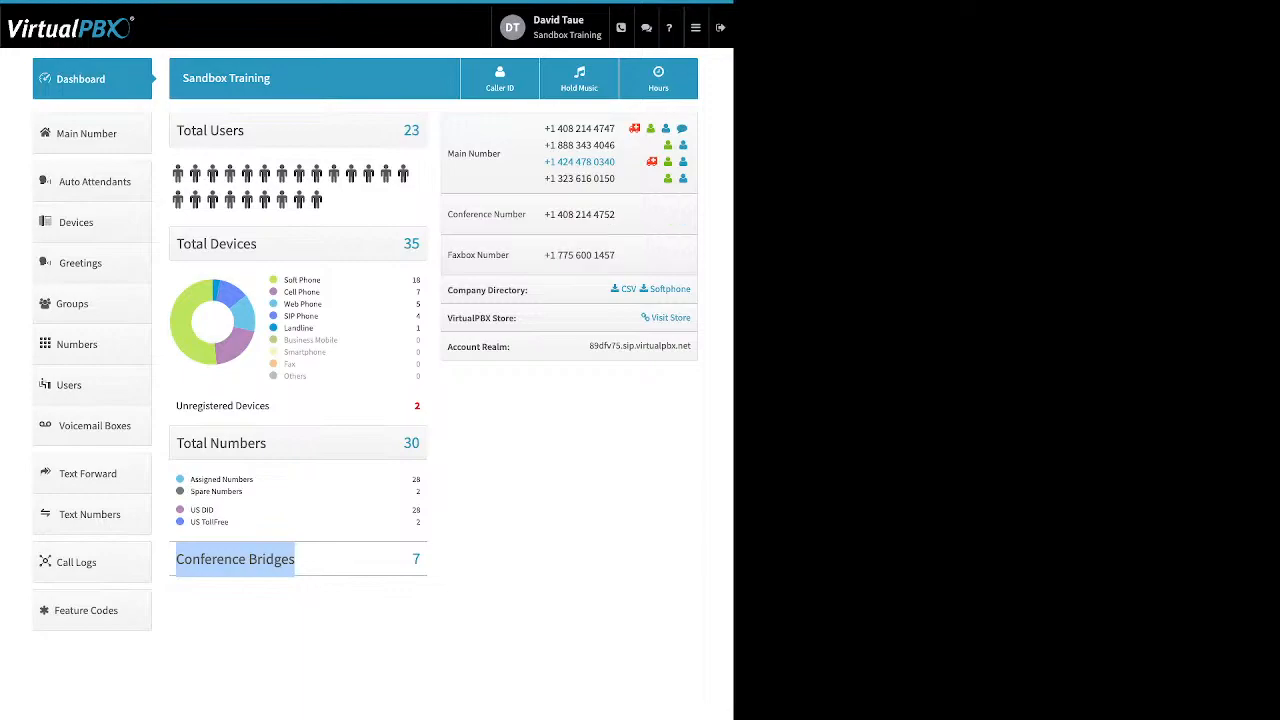
drag(532, 290, 458, 290)
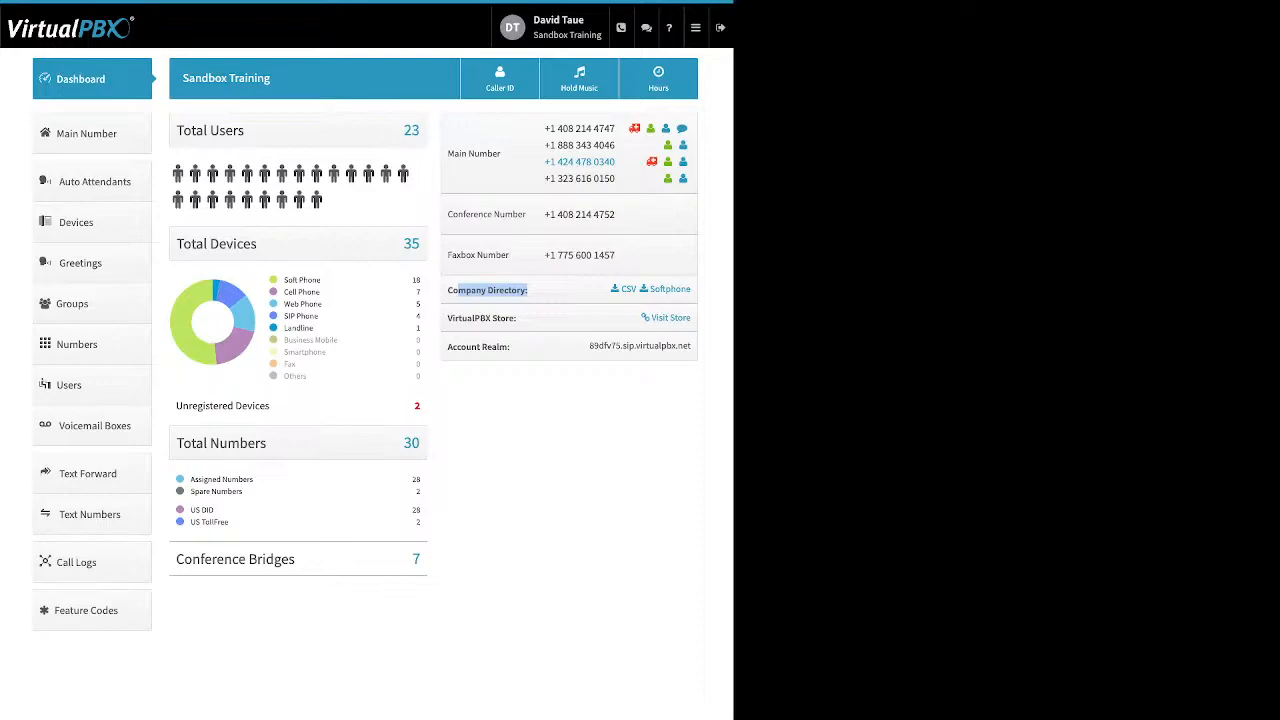
click(532, 292)
drag(518, 318, 447, 318)
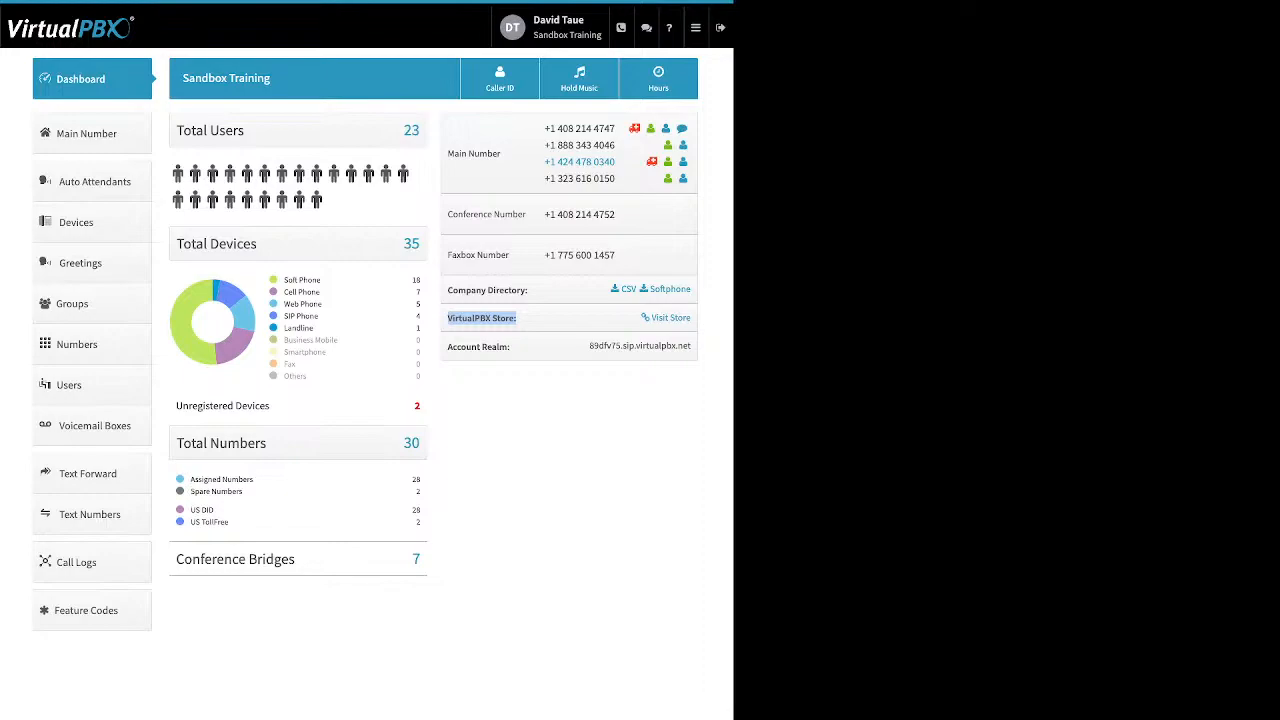
click(494, 347)
double_click(494, 347)
click(494, 347)
triple_click(494, 347)
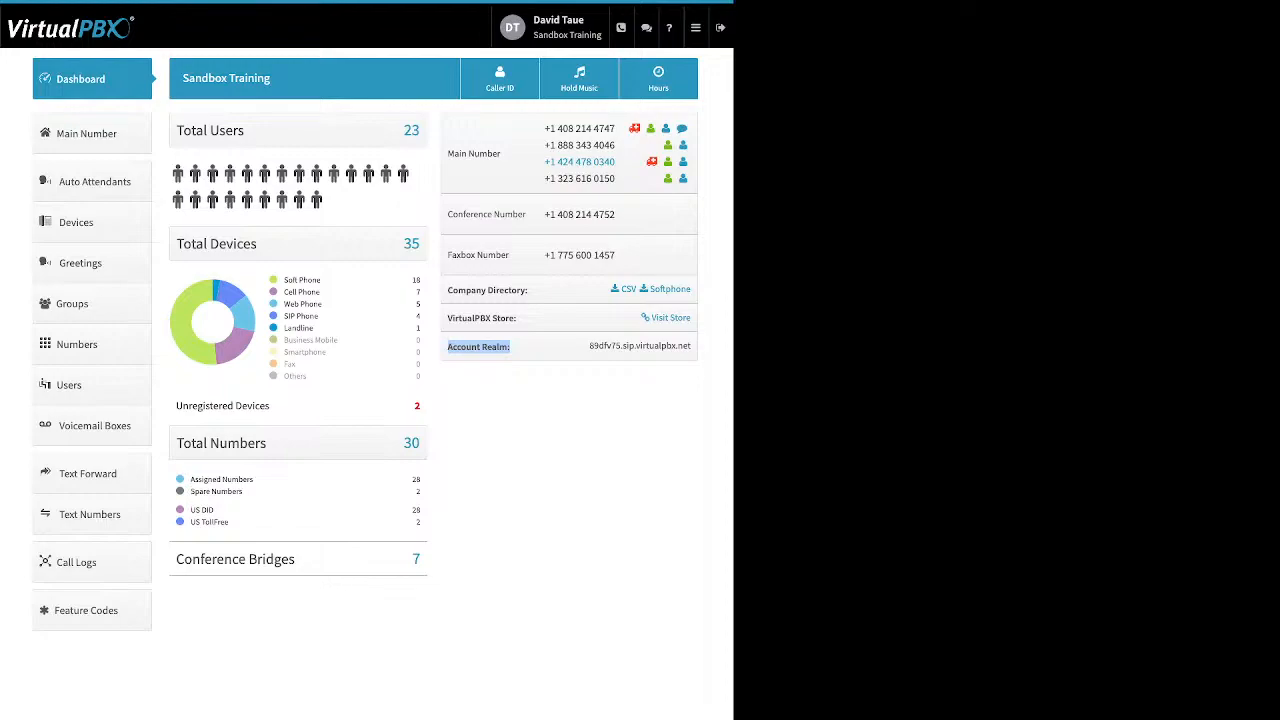
Point out the account realm address, then open the Company Caller ID dialog
drag(589, 345, 690, 345)
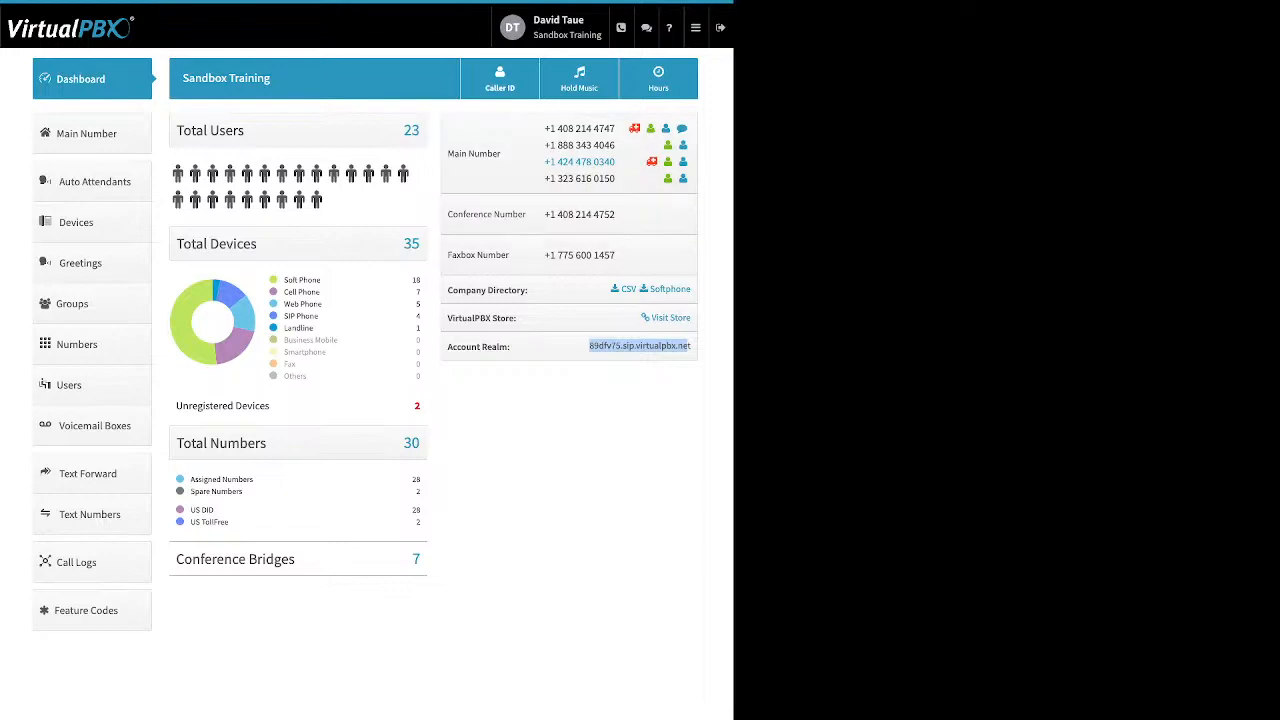
click(500, 79)
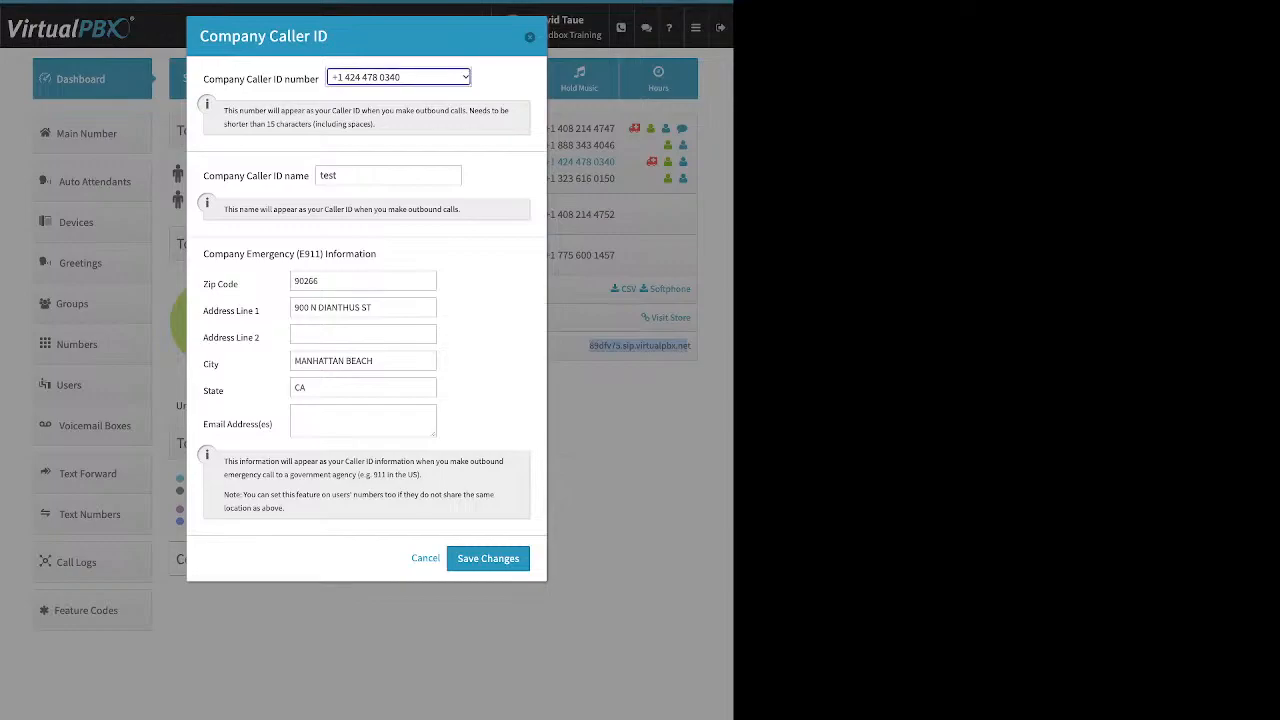
click(484, 270)
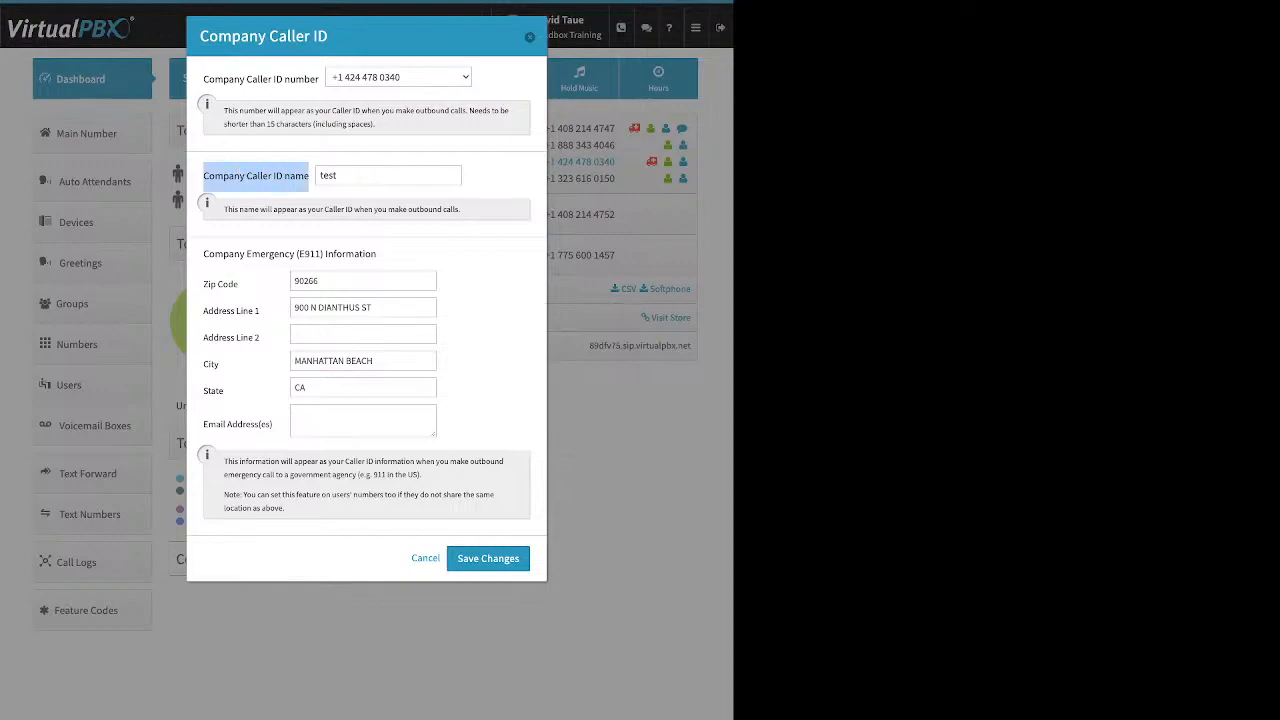
click(320, 175)
double_click(333, 175)
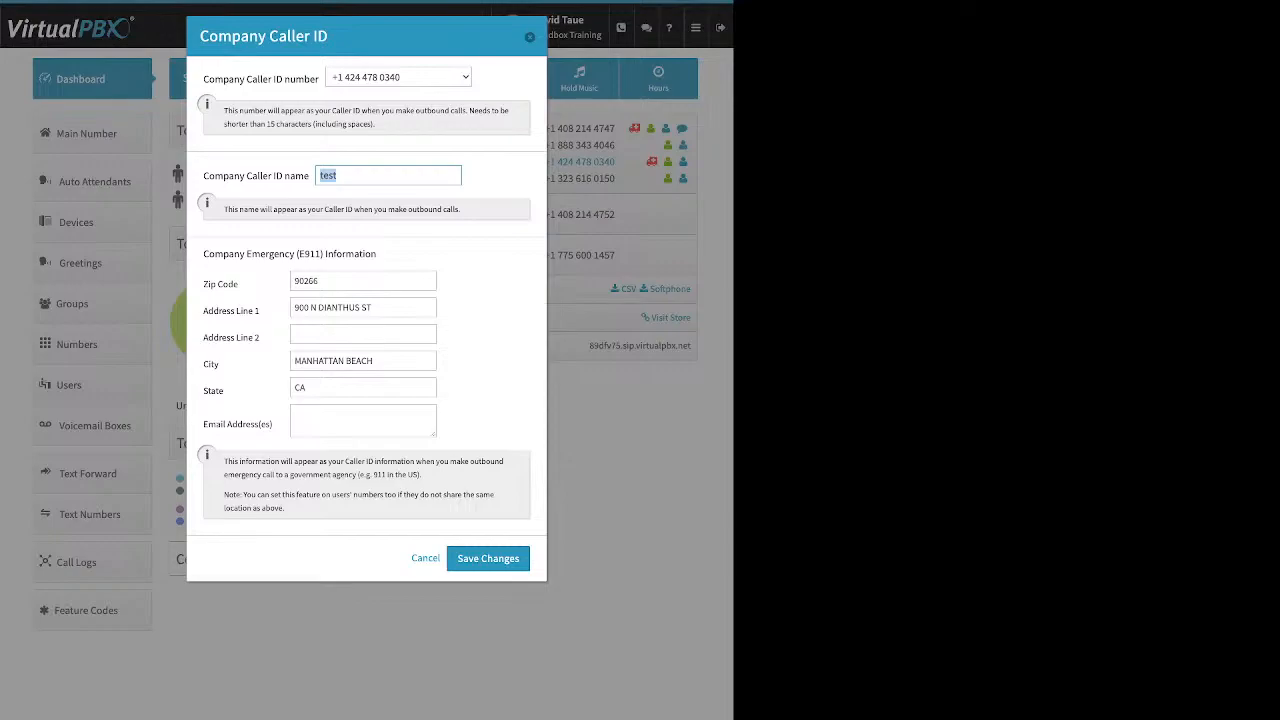
click(388, 175)
drag(203, 253, 371, 254)
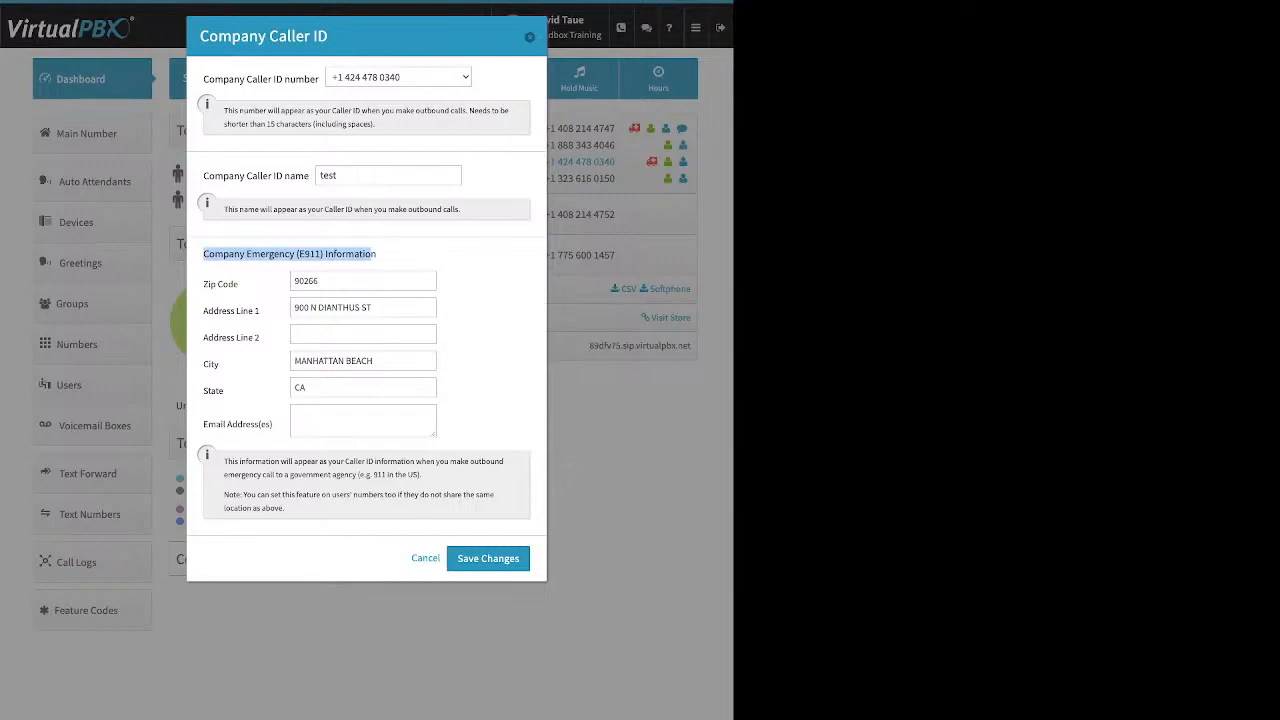
Point out the Zip Code, State and Company Caller ID name fields in the dialog
drag(203, 285, 238, 285)
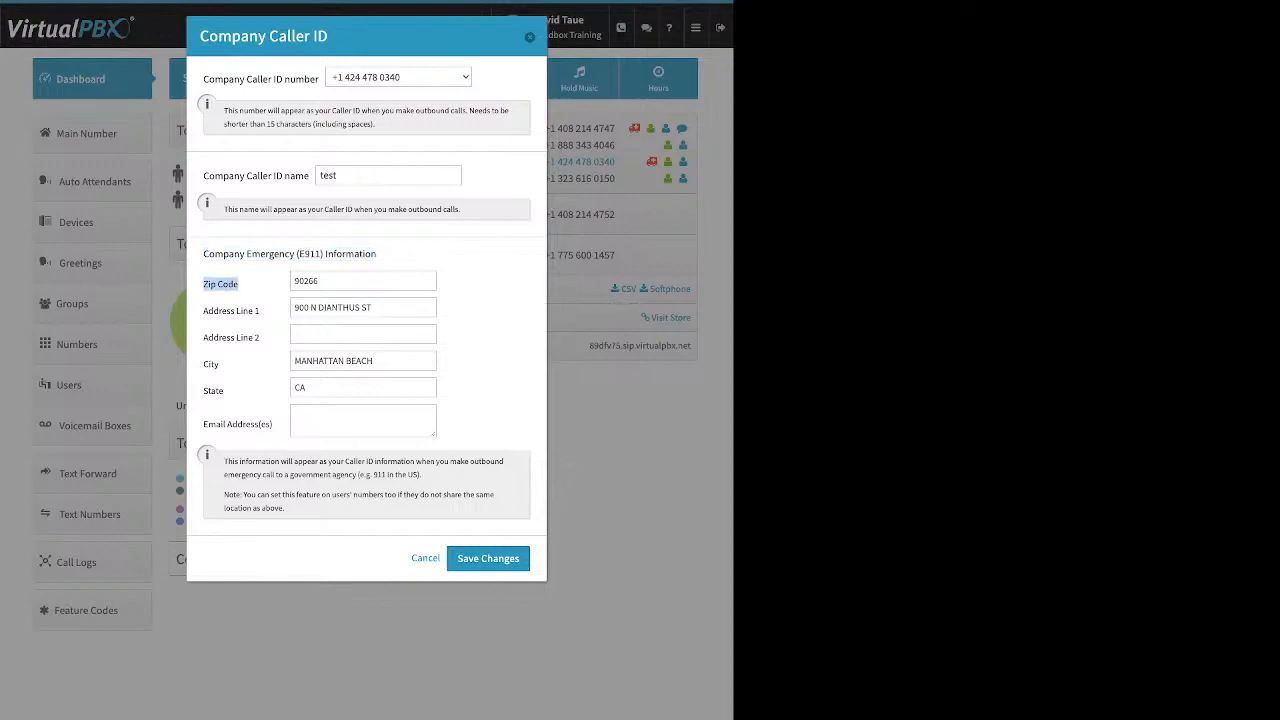
drag(203, 391, 224, 391)
click(228, 393)
drag(209, 176, 309, 176)
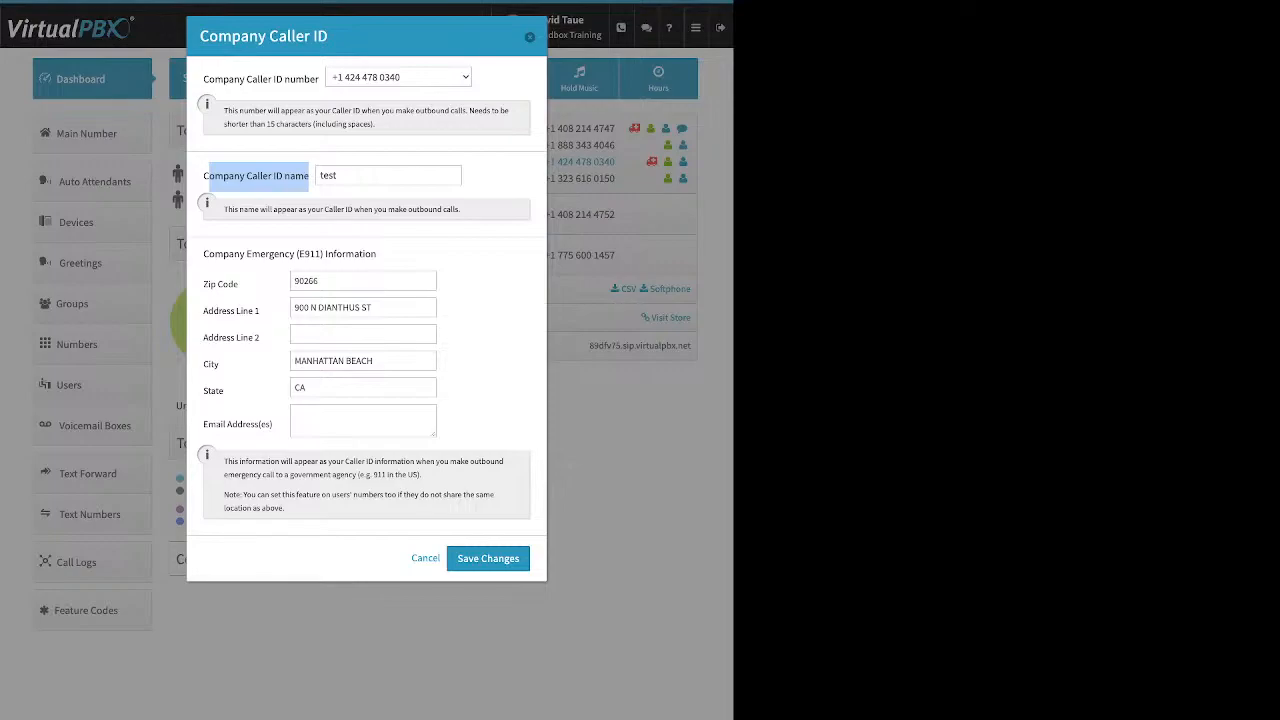
Close Caller ID, preview the Music-On-Hold upload option, and cancel, keeping Default Music
key(Escape)
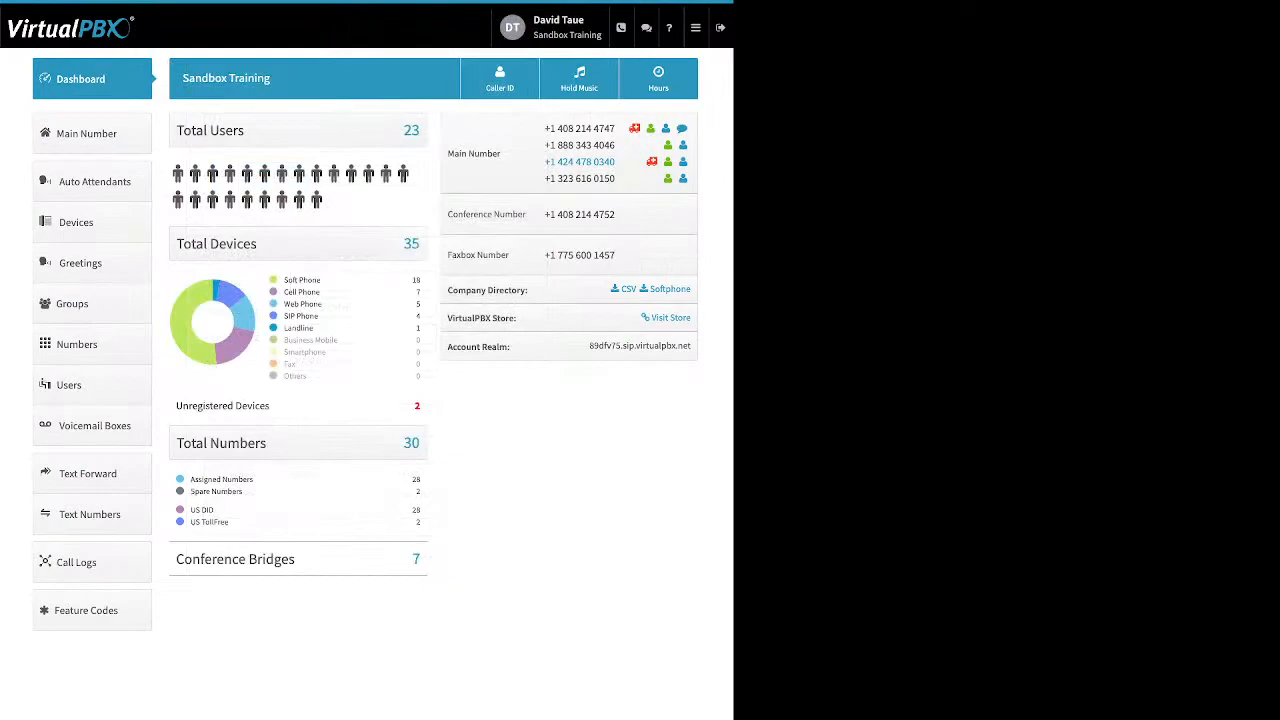
click(579, 80)
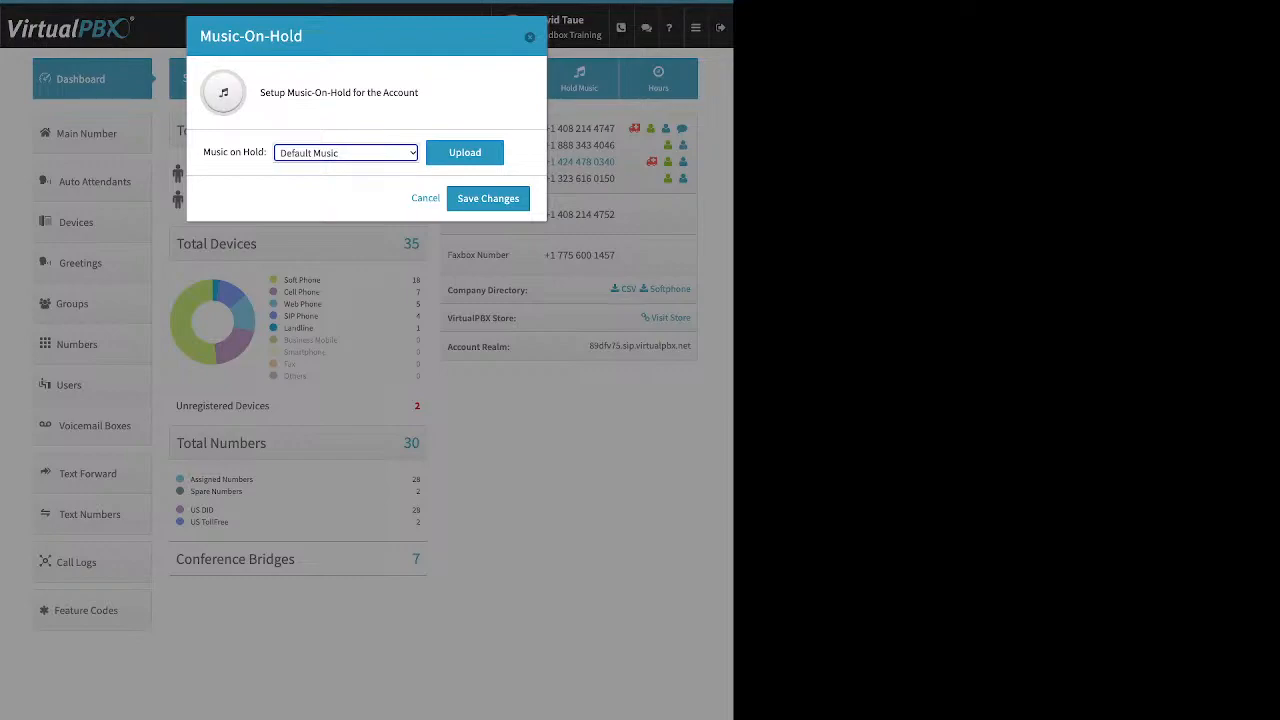
click(465, 153)
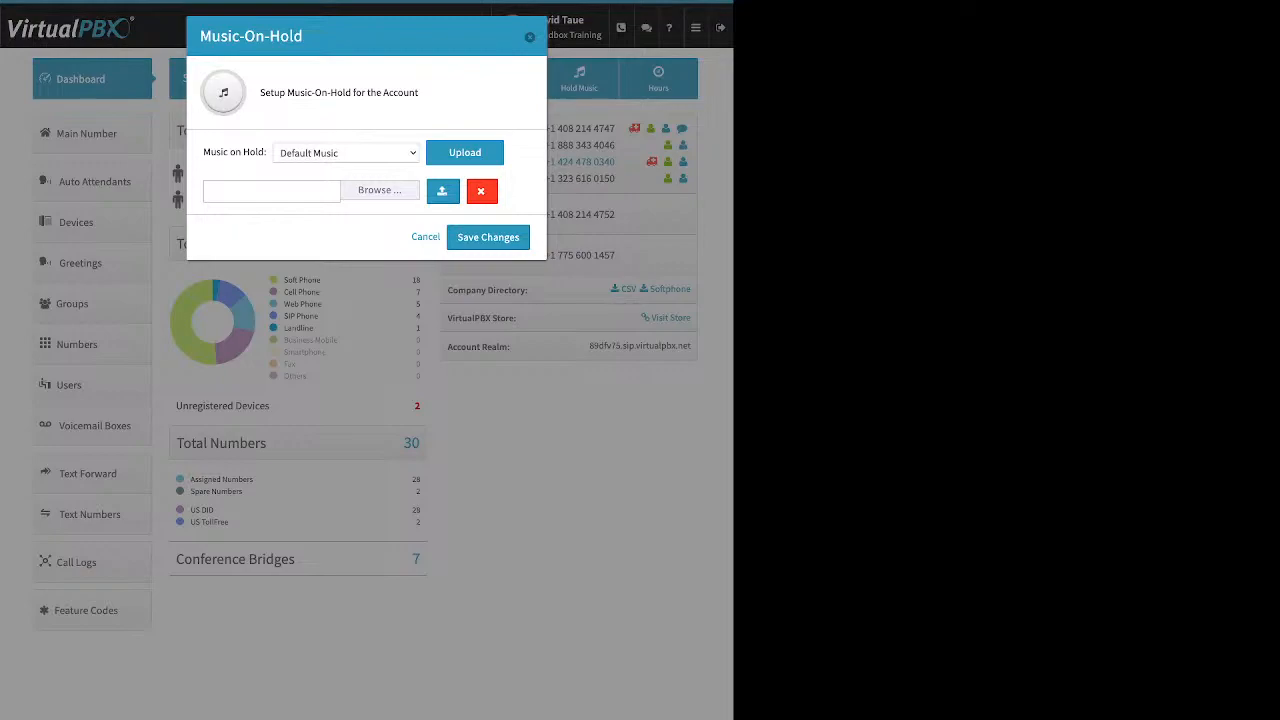
click(530, 37)
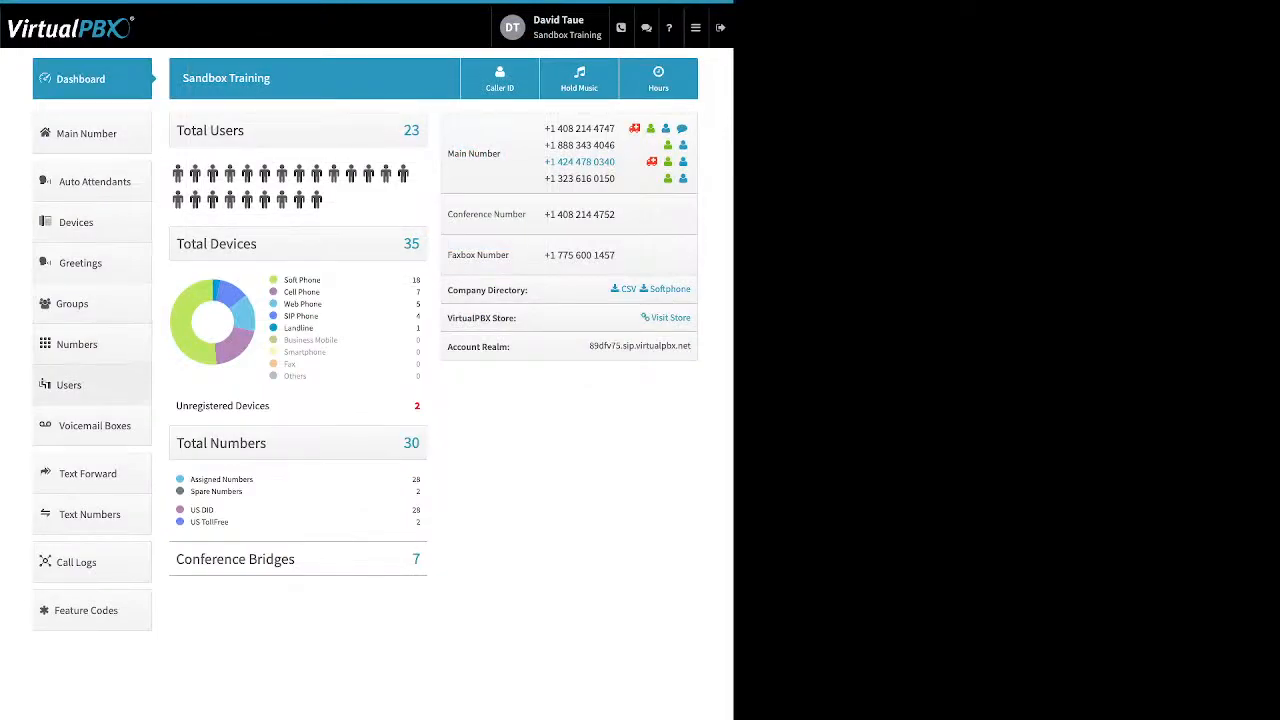
Go to the Users list in the sidebar
click(80, 385)
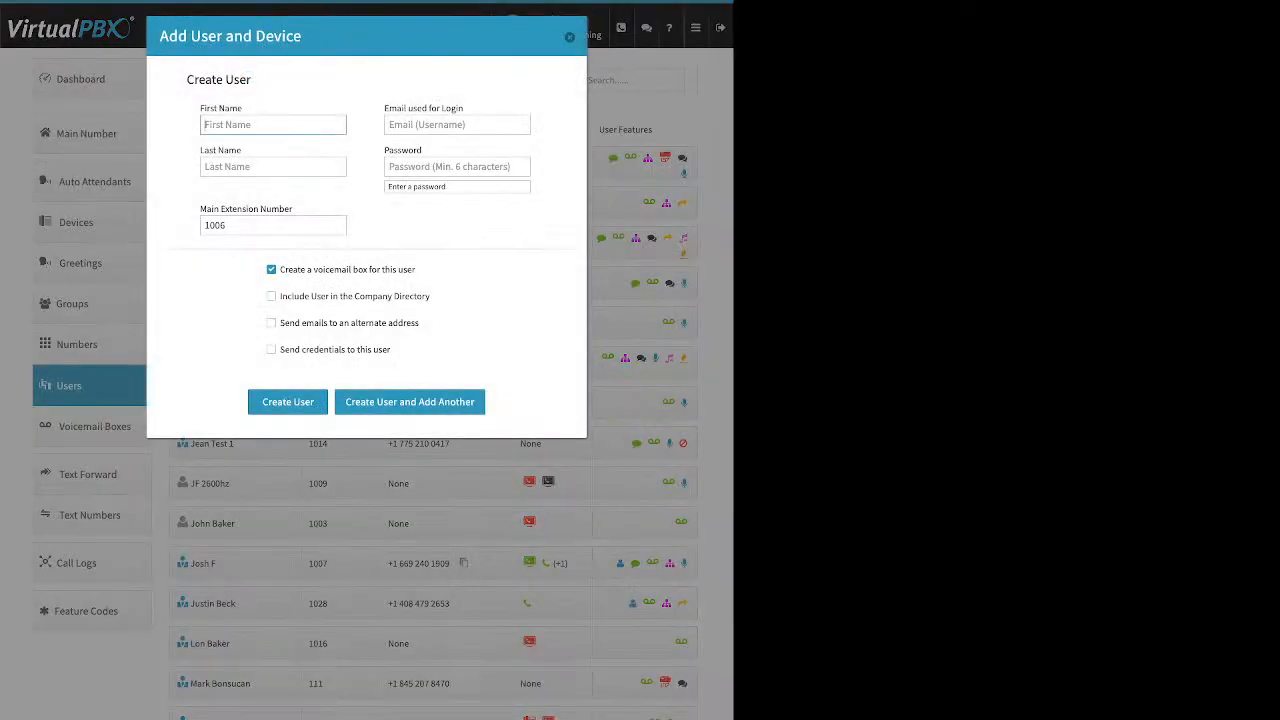
drag(200, 108, 227, 108)
drag(200, 150, 230, 150)
click(457, 125)
drag(427, 108, 389, 108)
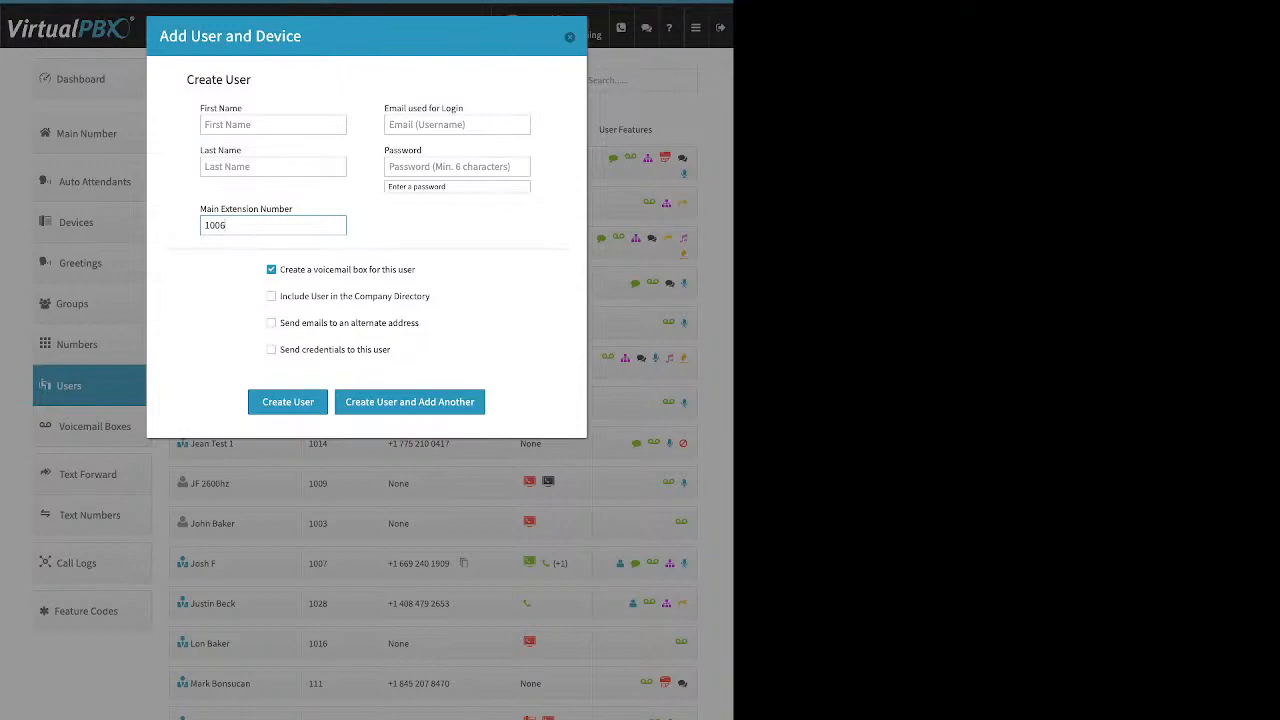
Replace extension 1006 with 6768 and point out the voicemail box option
key(ctrl+a)
text(6768)
drag(416, 269, 280, 269)
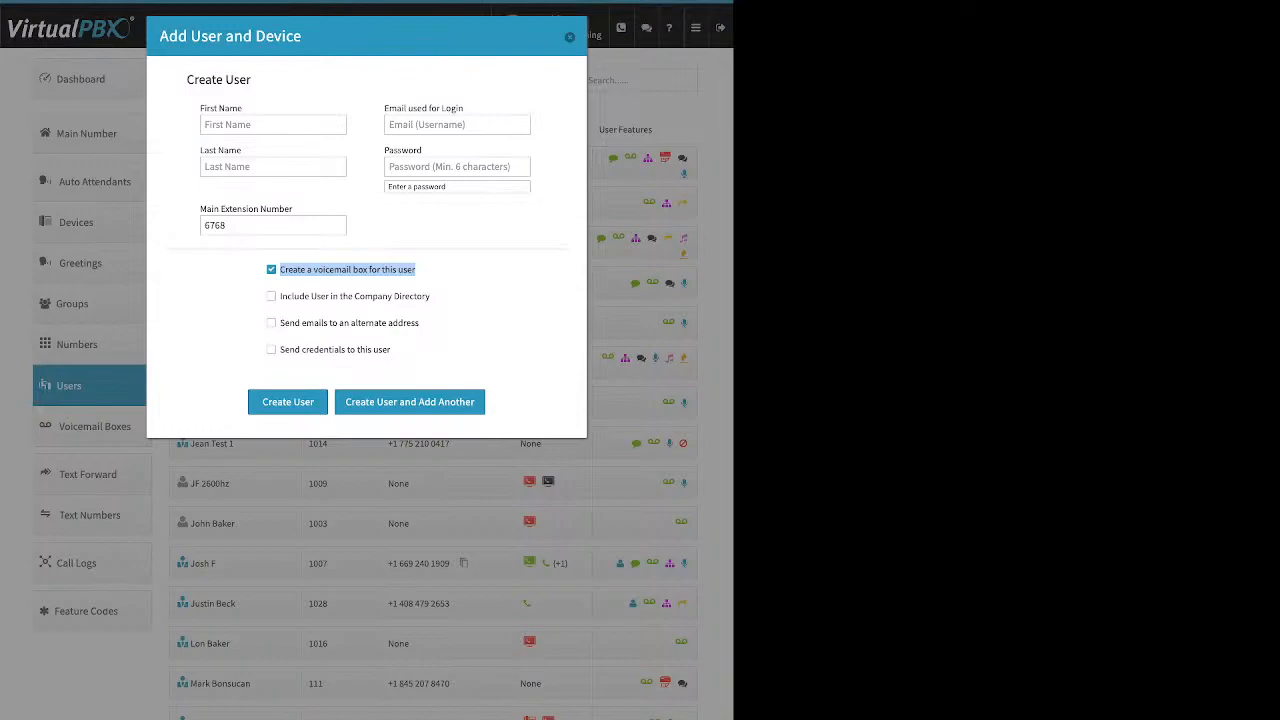
Review the directory and email options, uncheck alternate-address emails, and close the form unsaved
drag(277, 297, 432, 297)
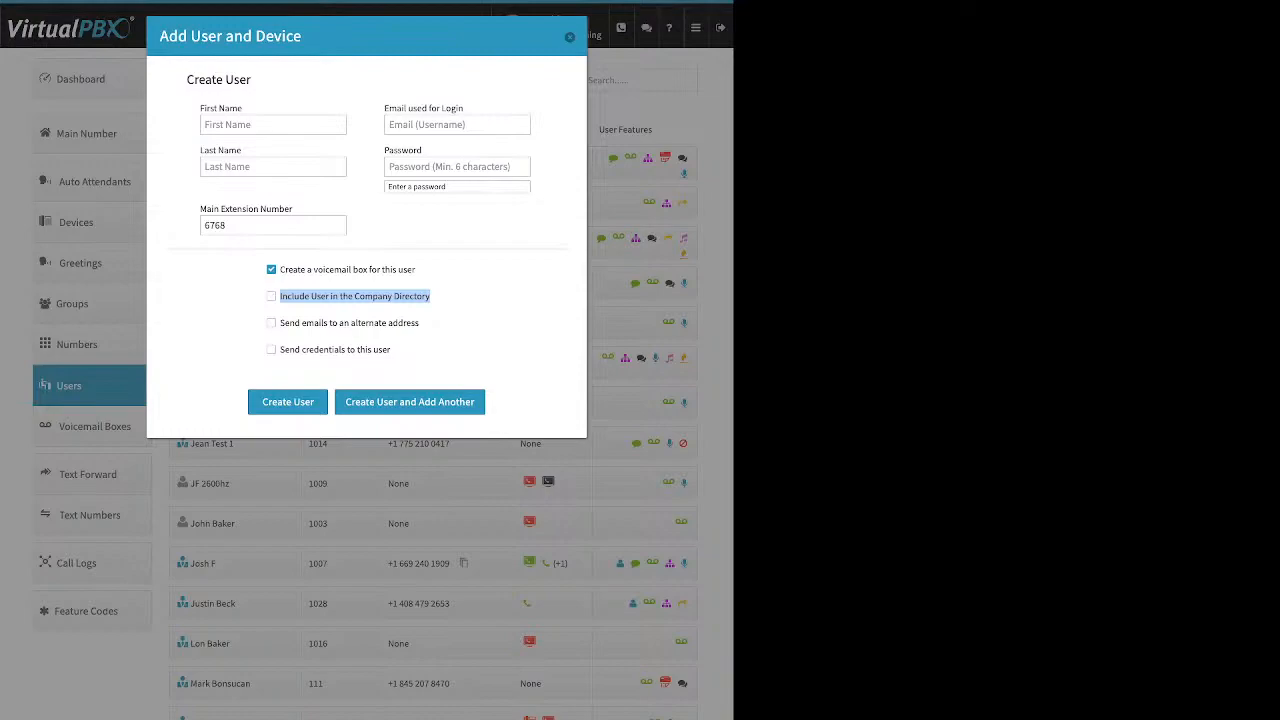
click(278, 323)
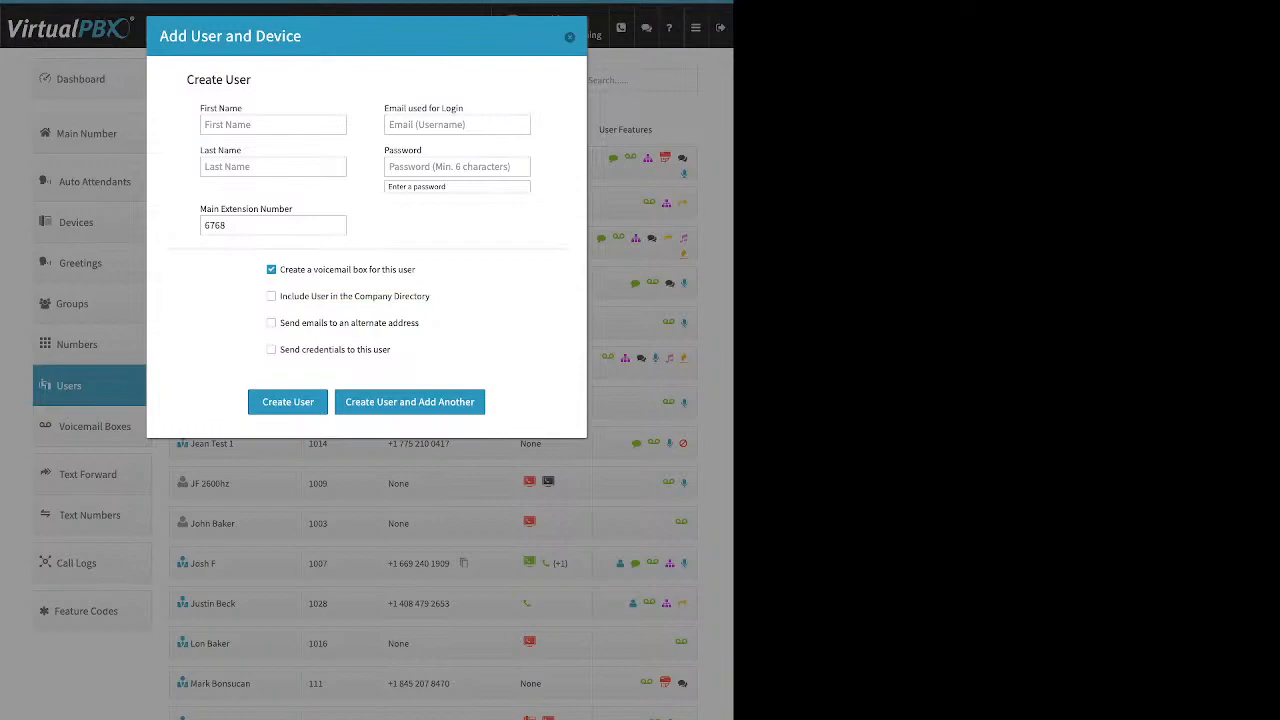
drag(421, 323, 279, 323)
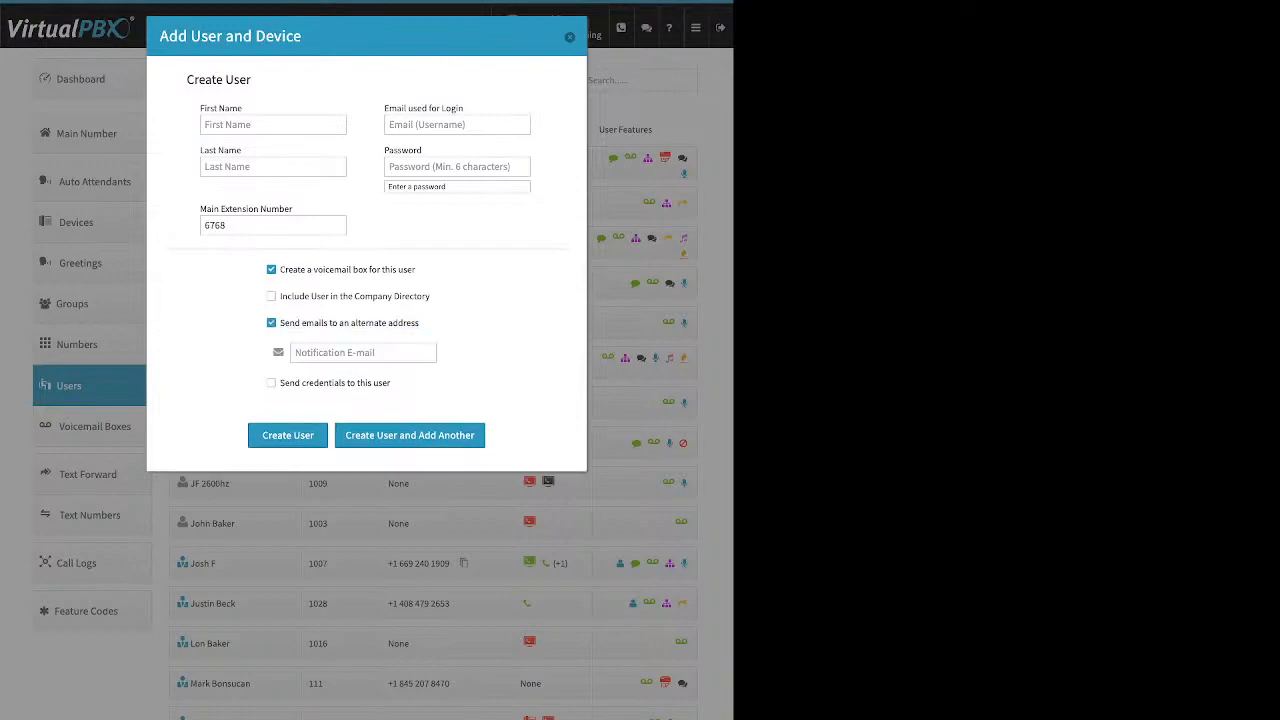
click(363, 353)
click(271, 323)
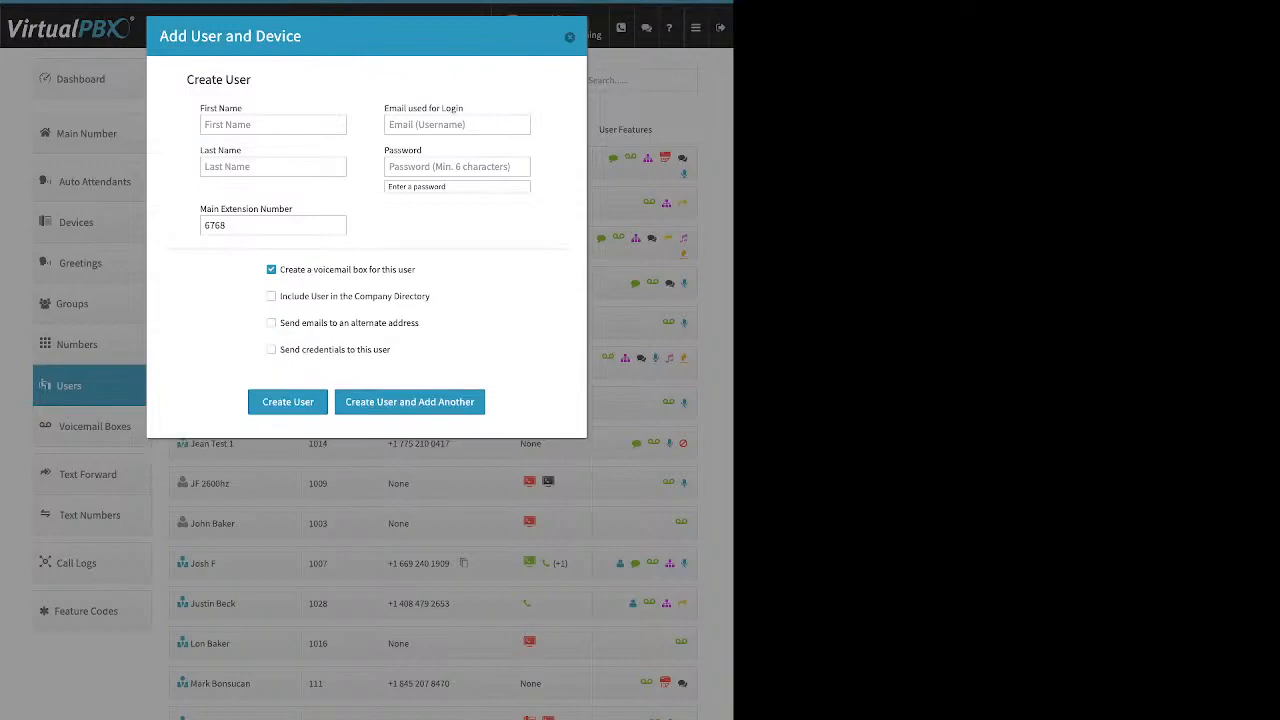
drag(392, 349, 279, 349)
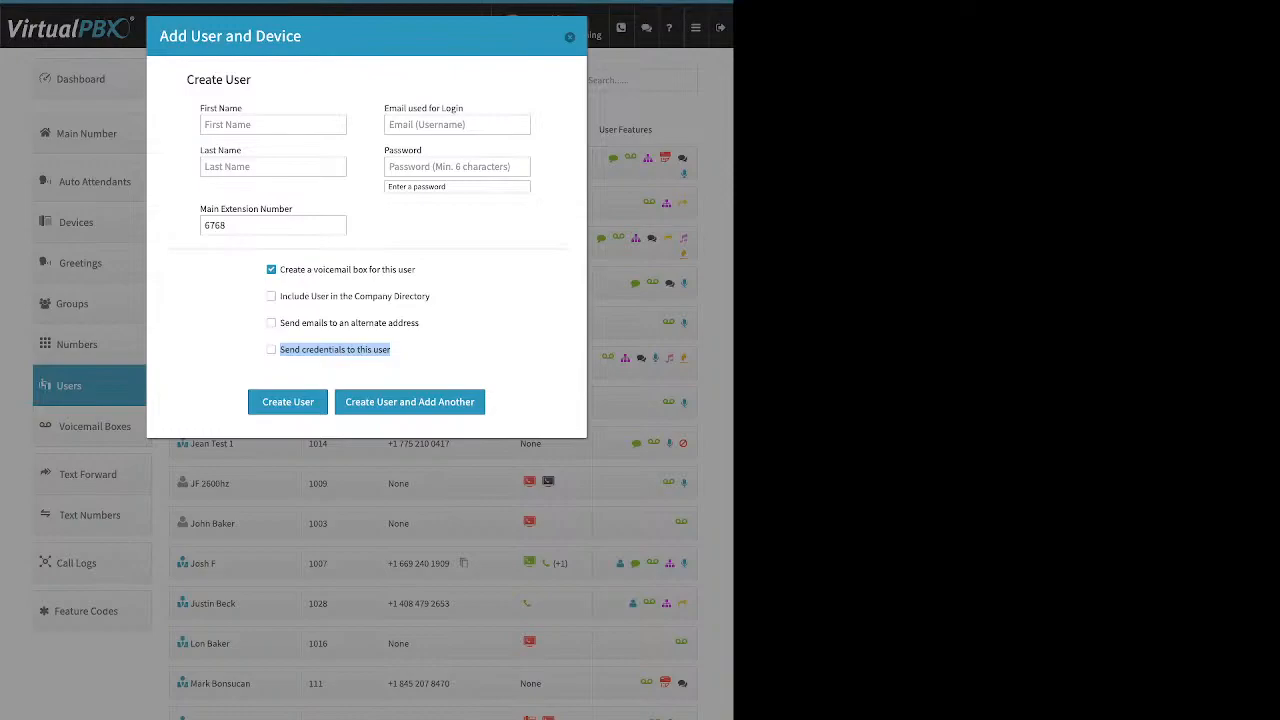
click(570, 37)
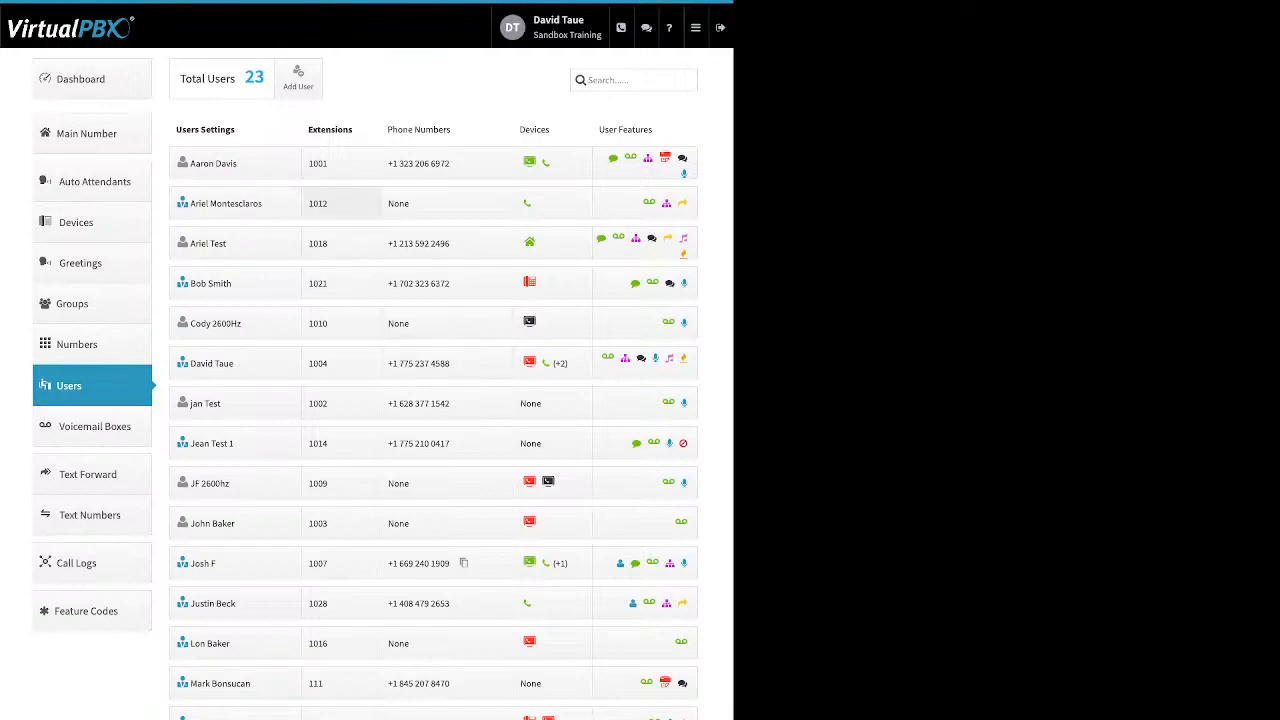
click(340, 203)
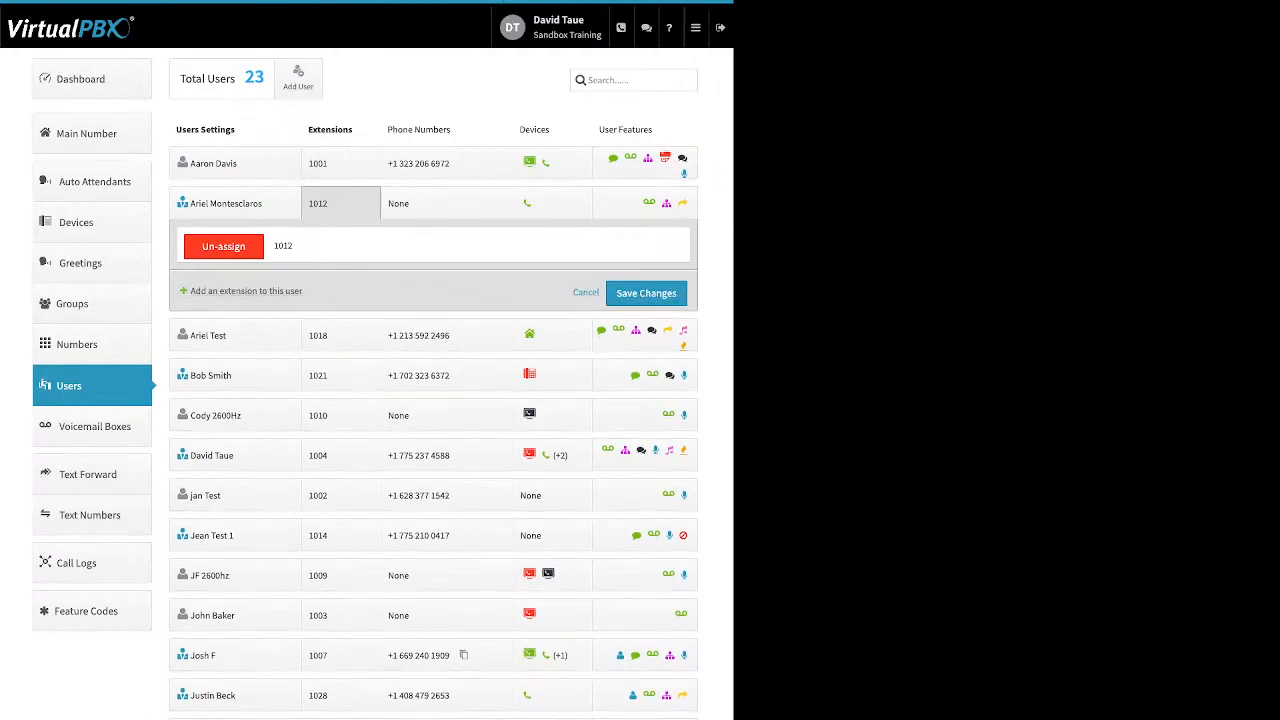
click(246, 291)
double_click(273, 280)
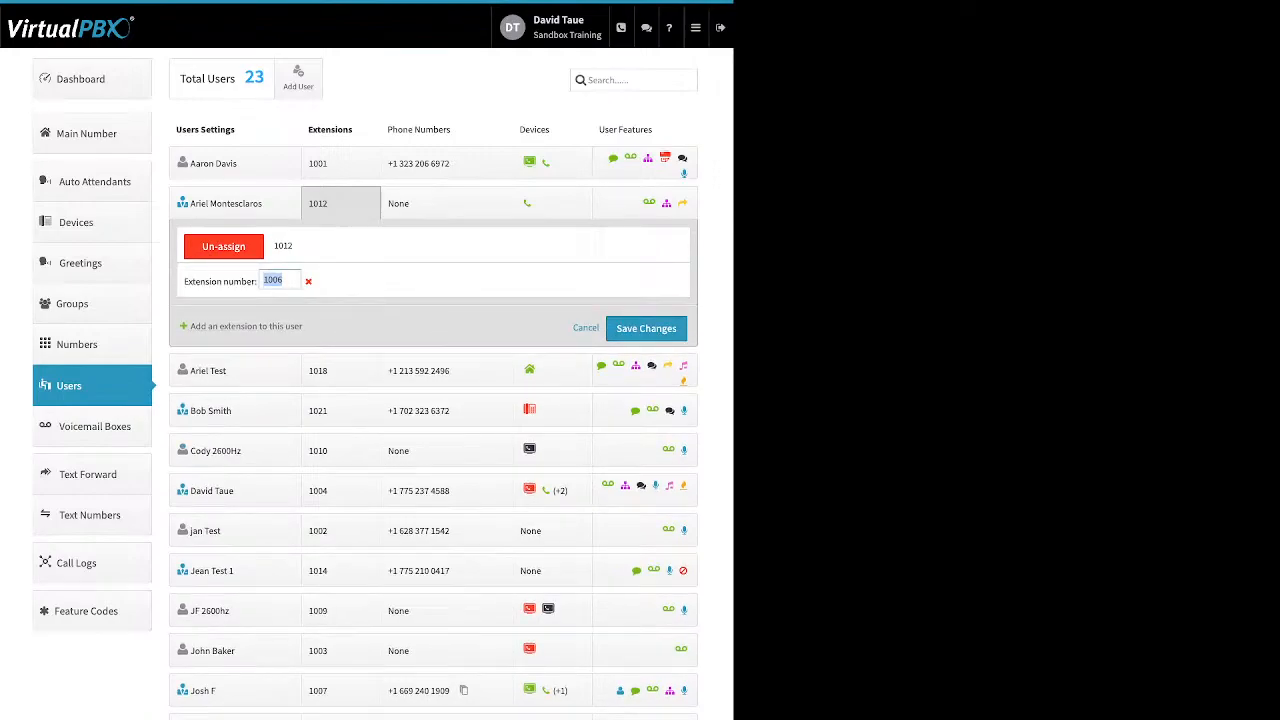
click(370, 283)
click(586, 328)
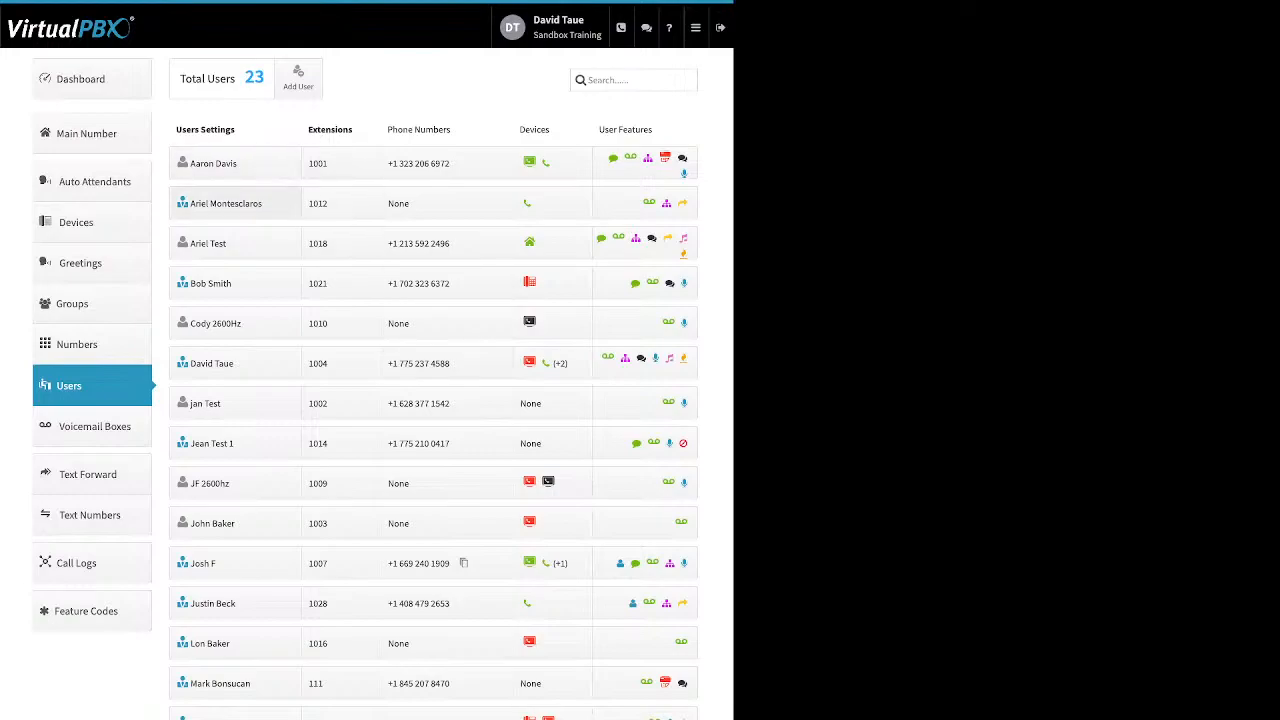
Expand the extension 1012 user's settings, point out the name fields, and open Change Credentials
click(226, 203)
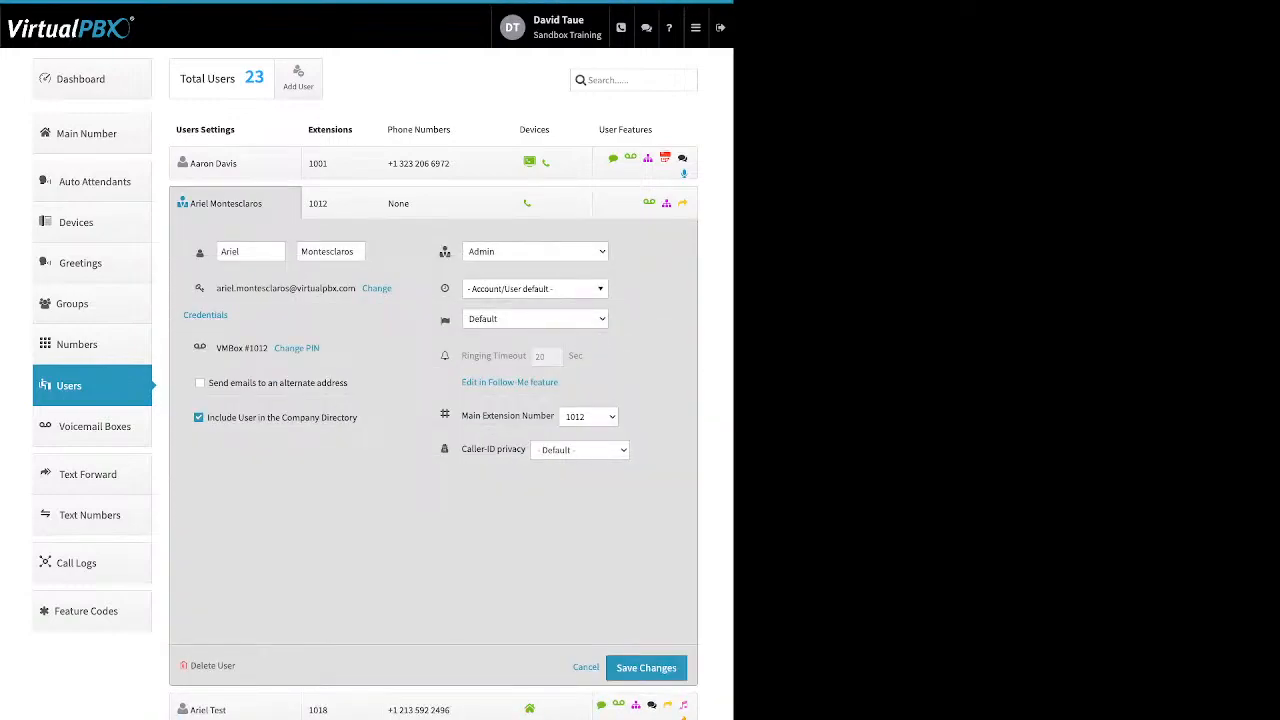
double_click(230, 252)
drag(313, 252, 342, 252)
click(338, 270)
drag(393, 289, 225, 316)
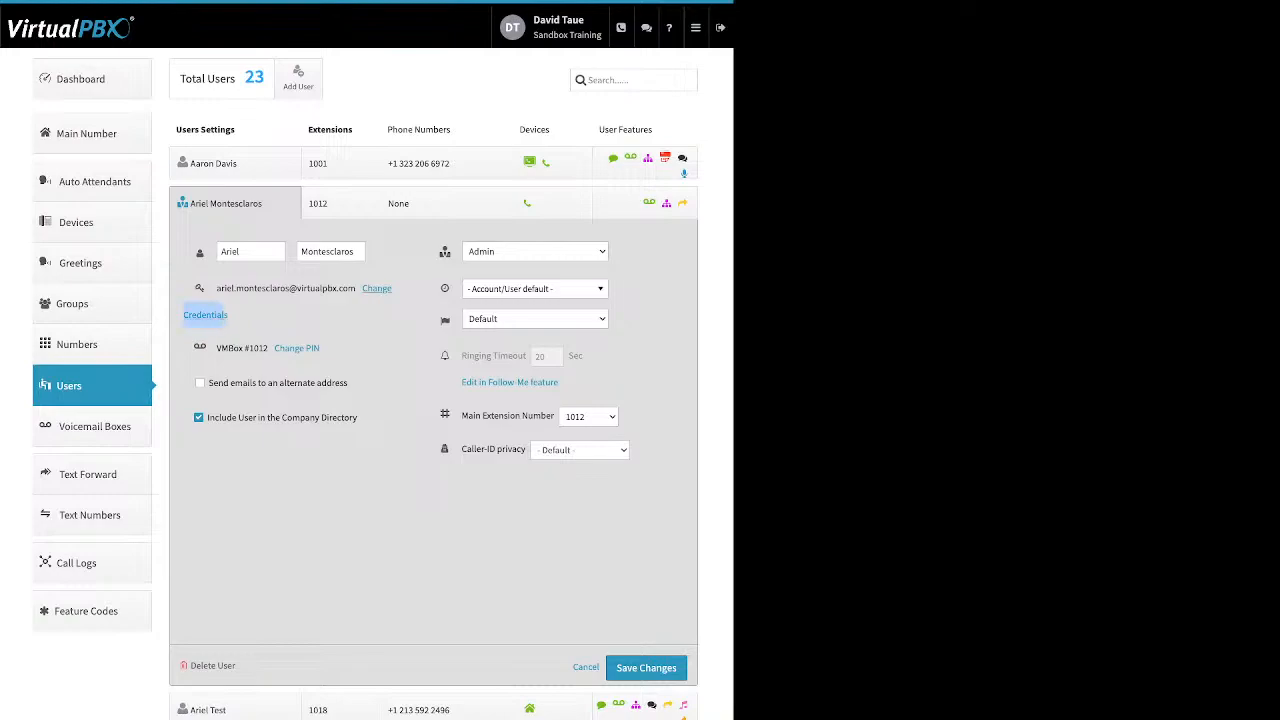
click(220, 315)
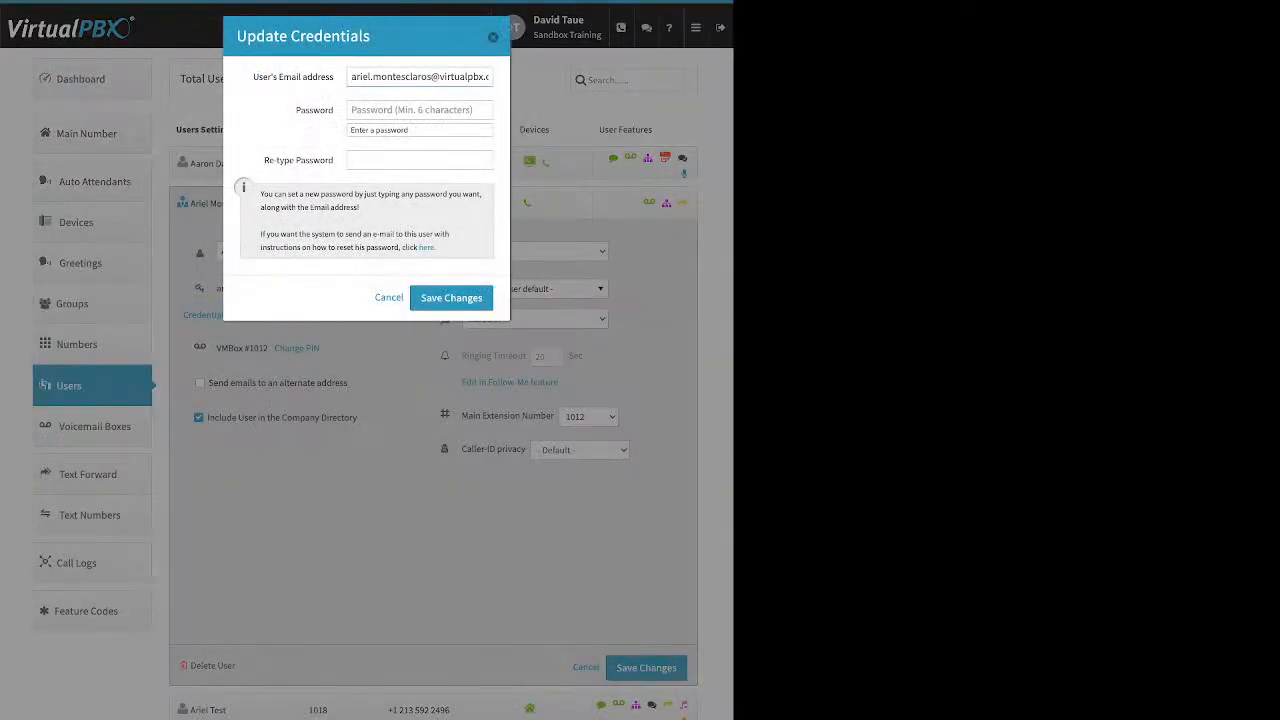
Cancel Update Credentials, then open and dismiss Update PIN, leaving credentials and voicemail PIN unchanged
drag(437, 248, 419, 248)
click(388, 297)
drag(321, 349, 274, 349)
click(296, 348)
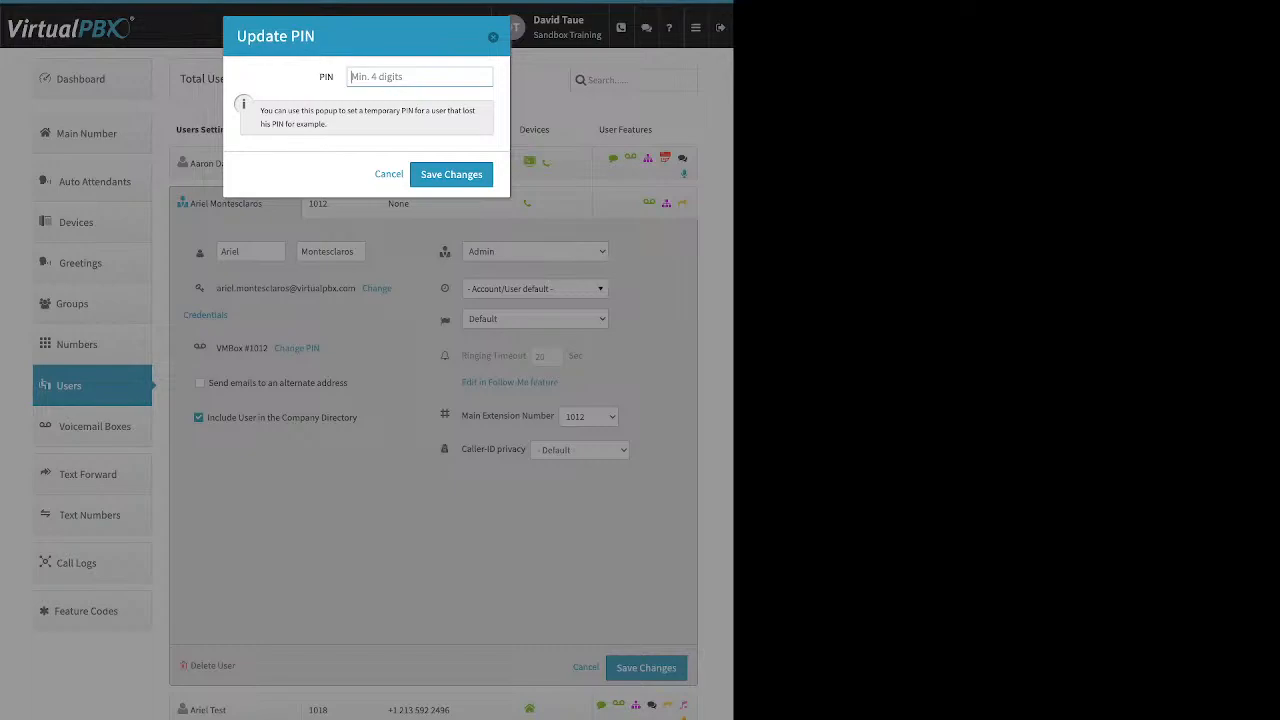
key(Escape)
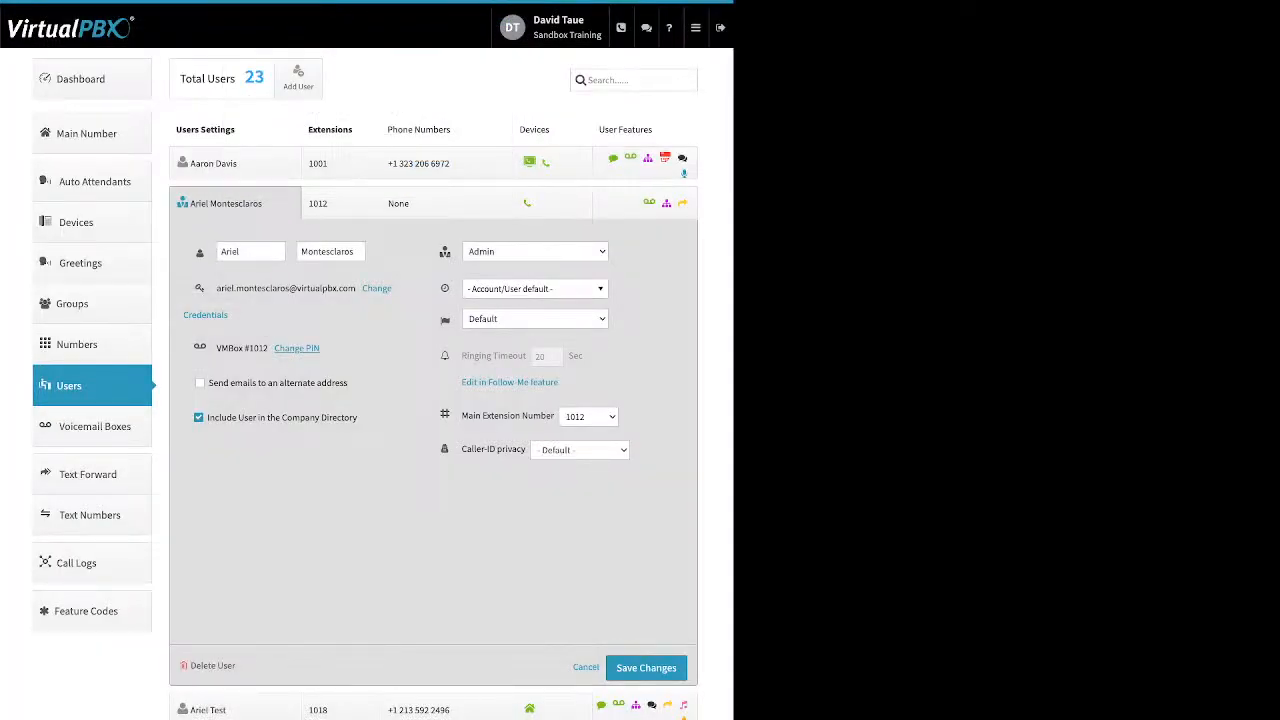
drag(348, 382, 208, 382)
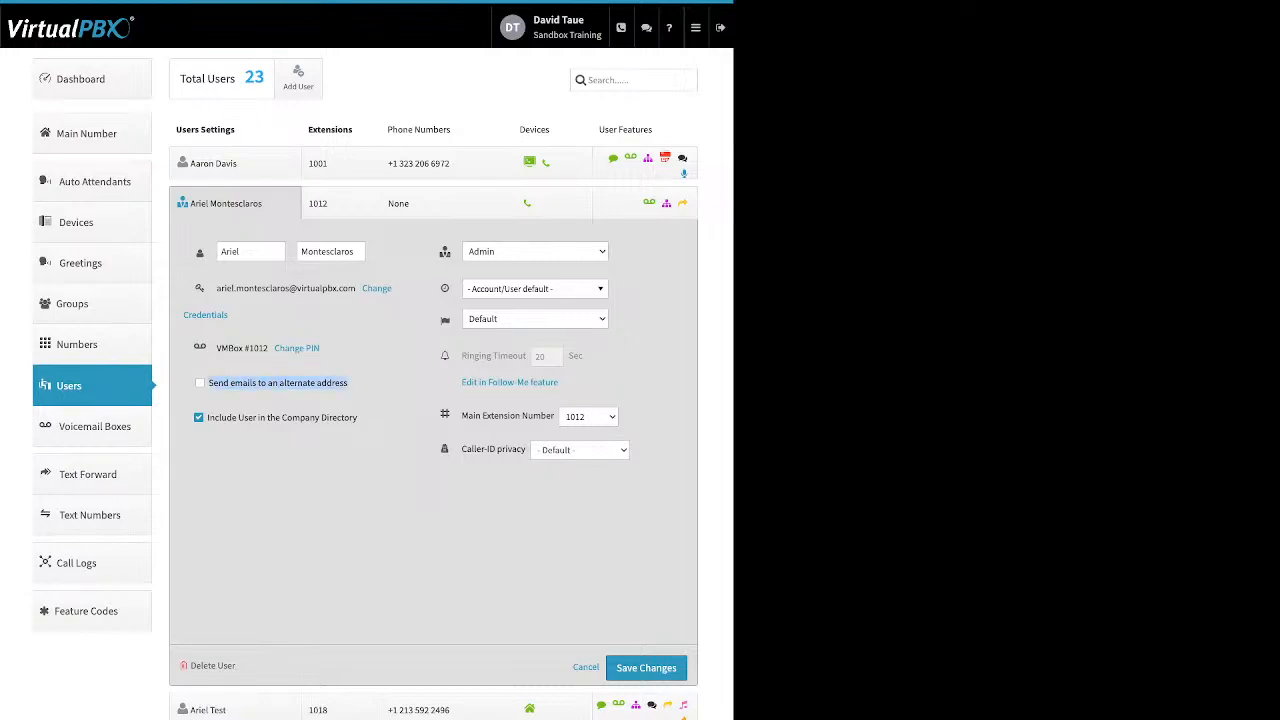
drag(357, 417, 207, 417)
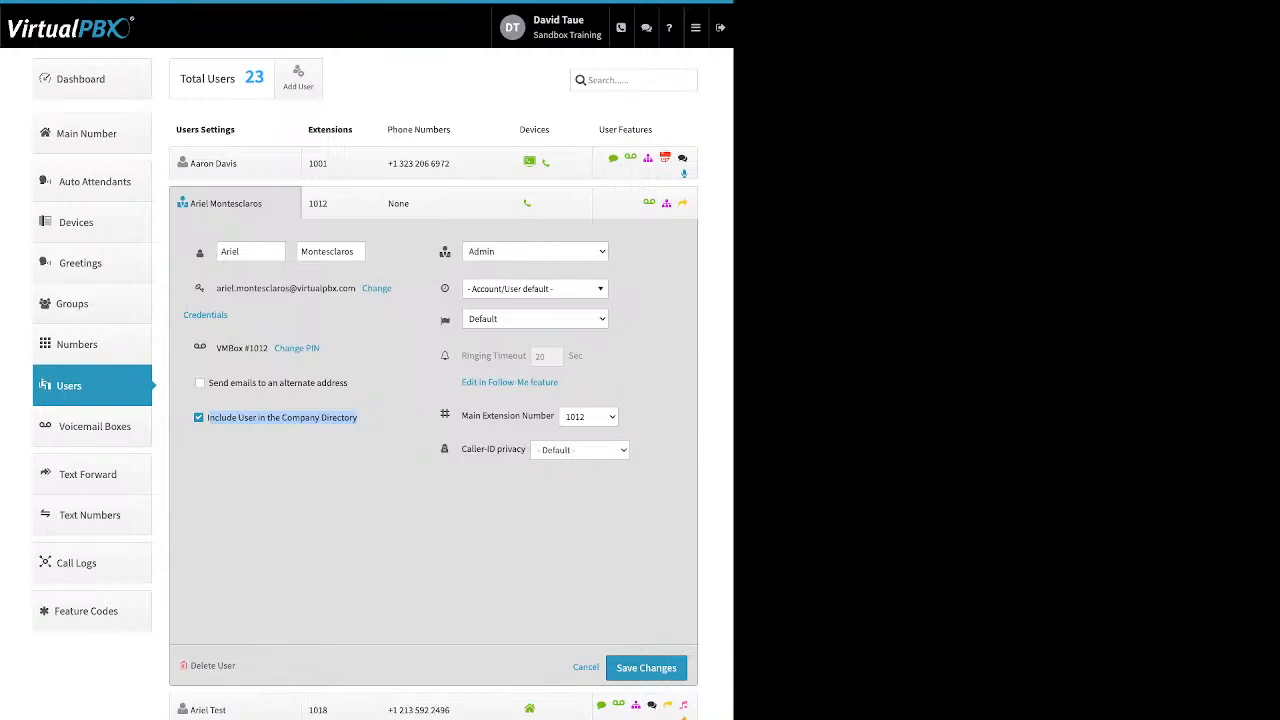
mouse_move(445, 252)
mouse_move(445, 288)
click(535, 289)
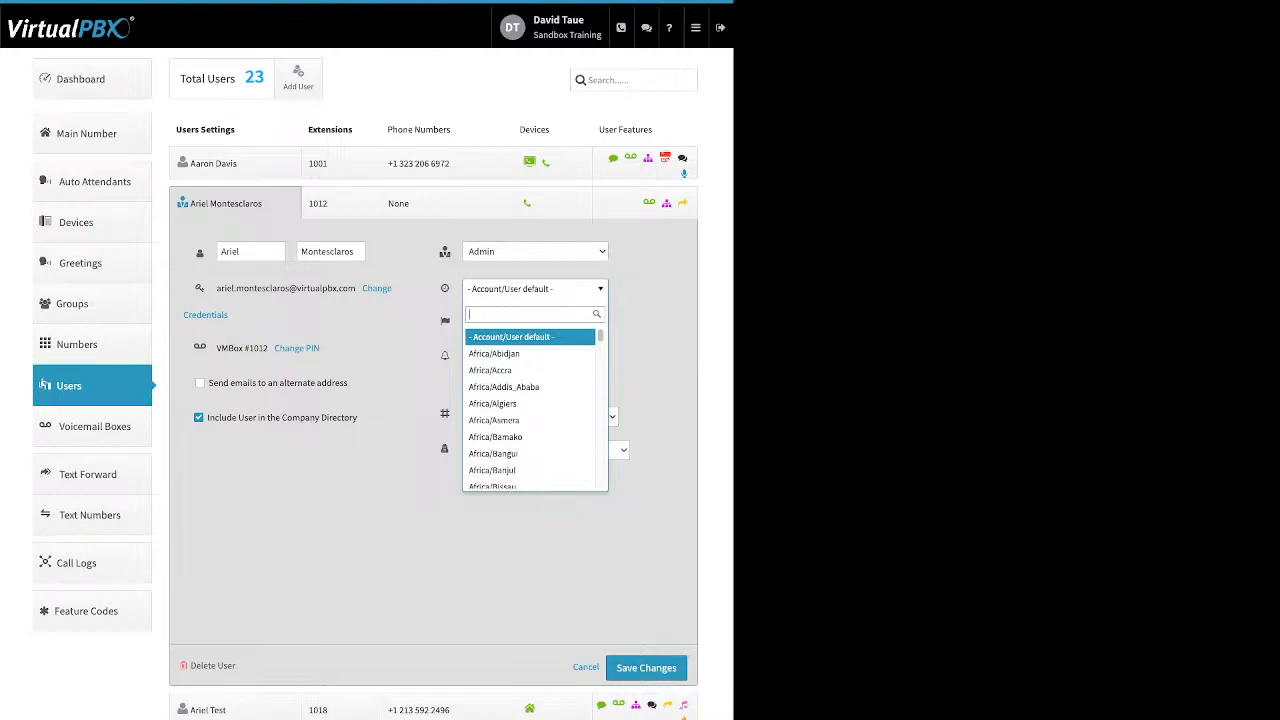
key(Escape)
mouse_move(445, 321)
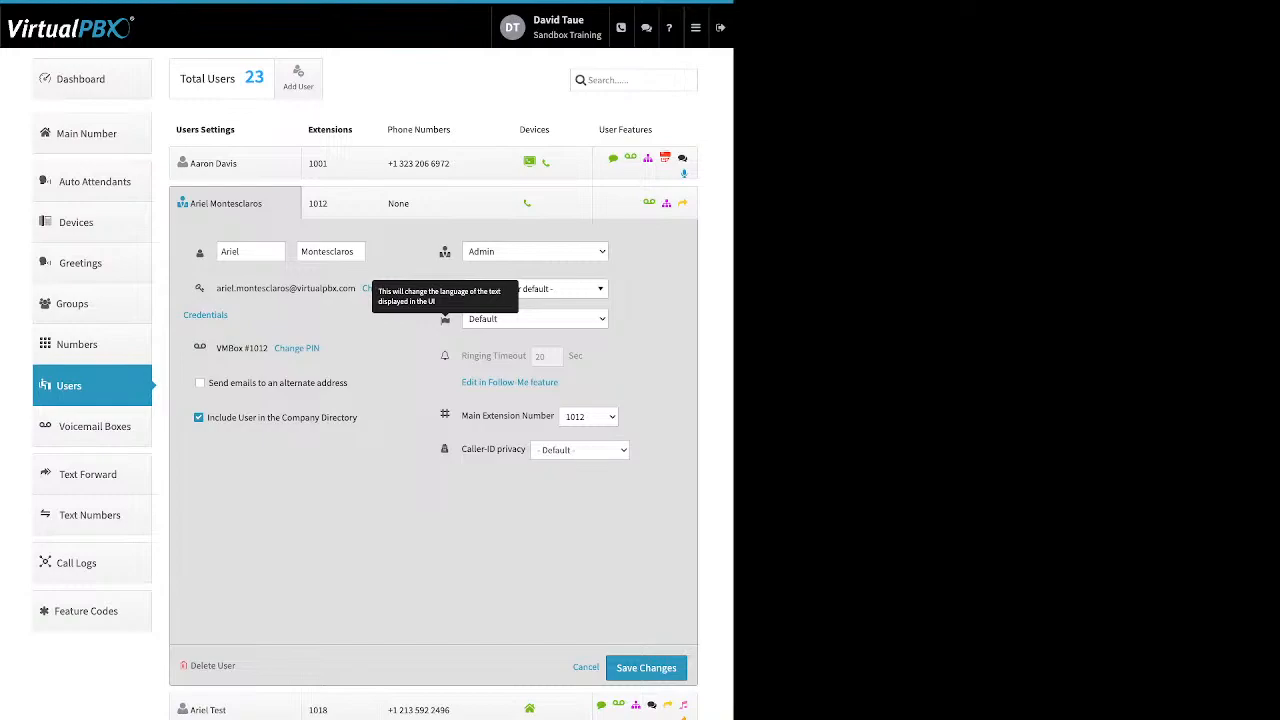
mouse_move(521, 356)
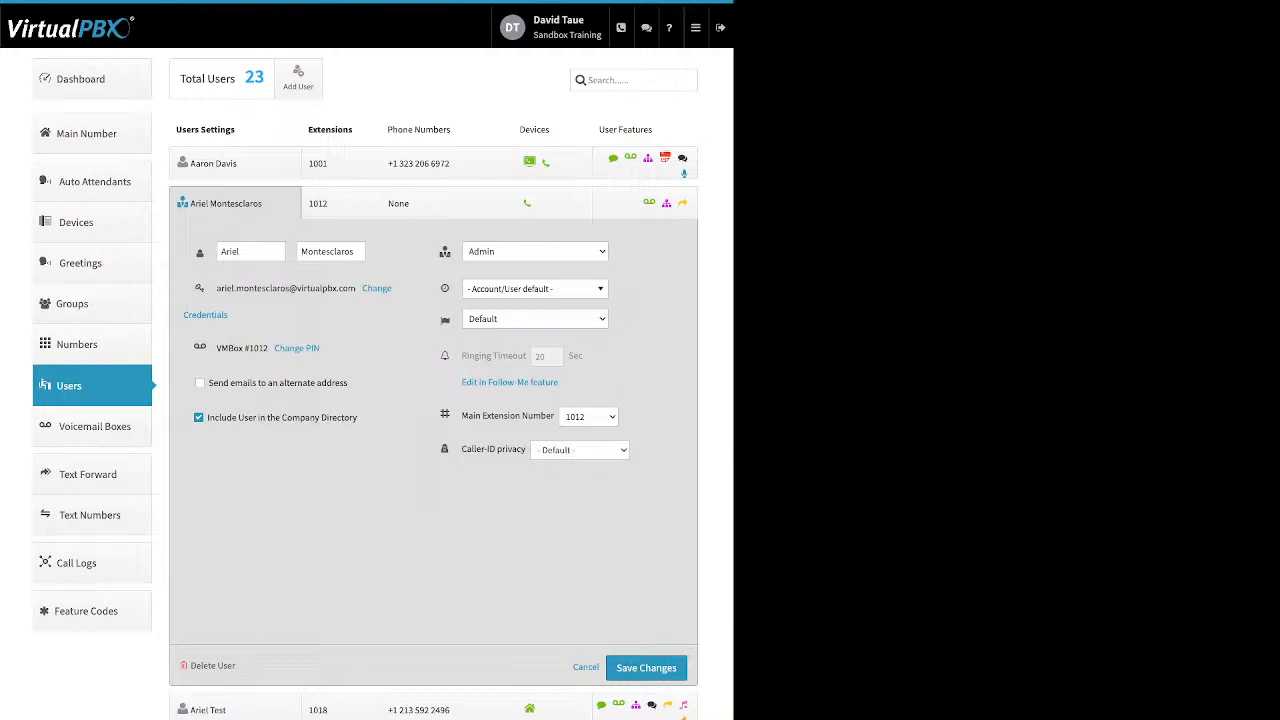
Open extension 1012's Phone Numbers cell to see that it has no numbers assigned
click(340, 203)
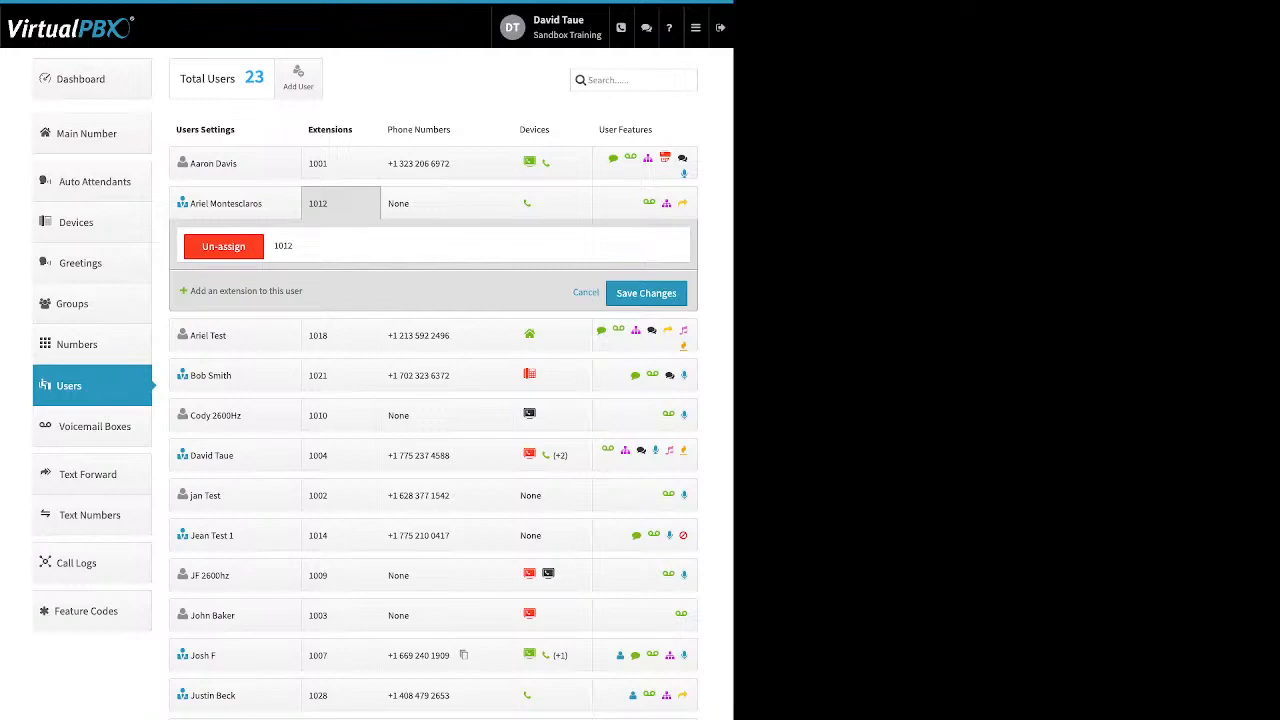
click(430, 203)
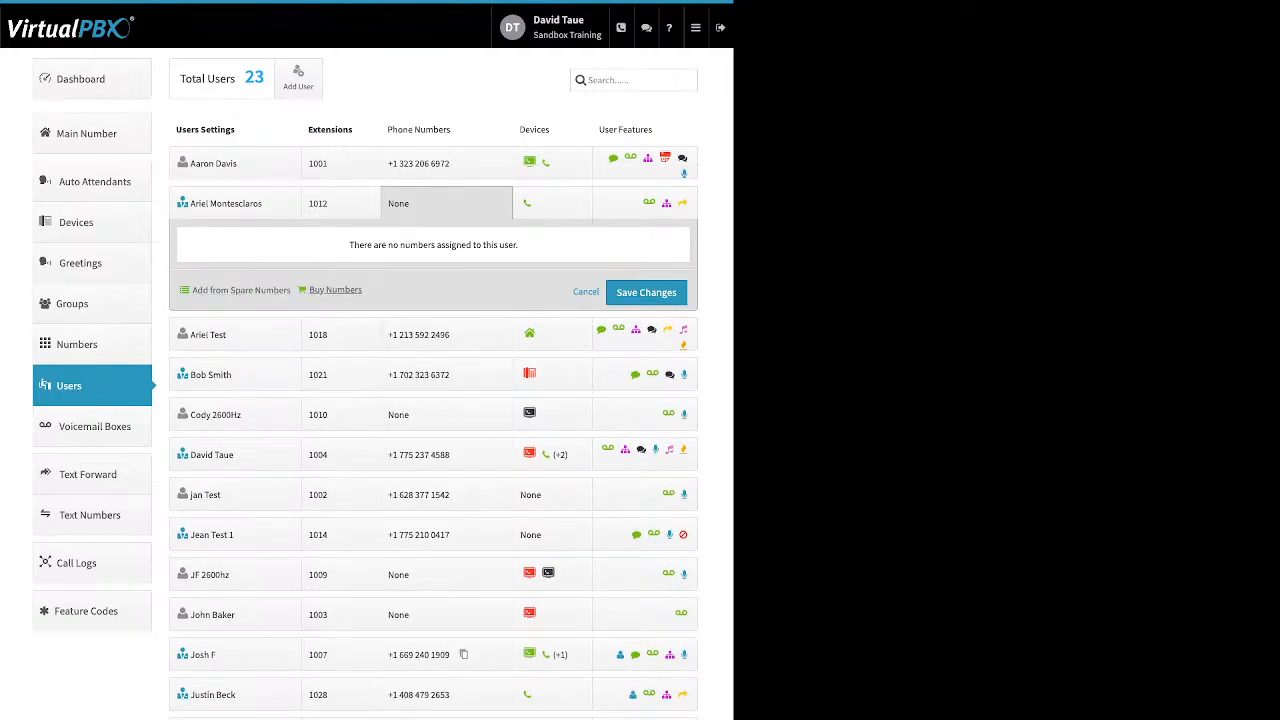
drag(191, 290, 338, 290)
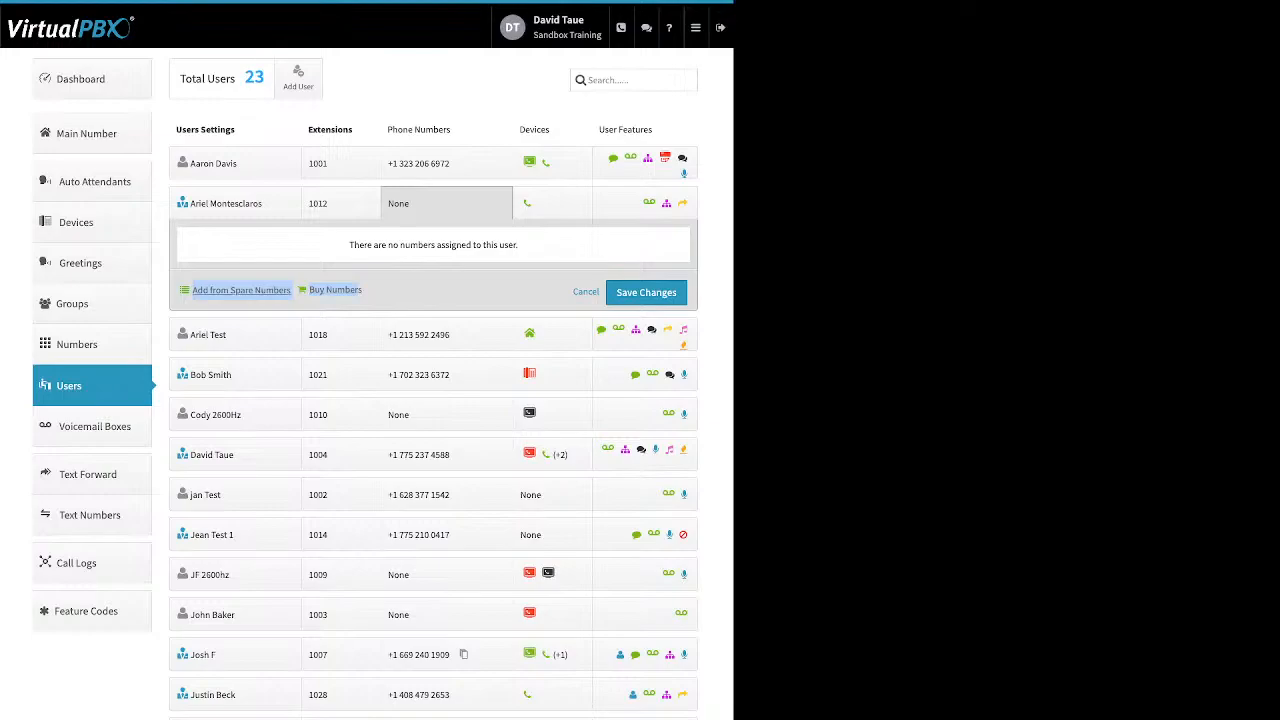
click(241, 290)
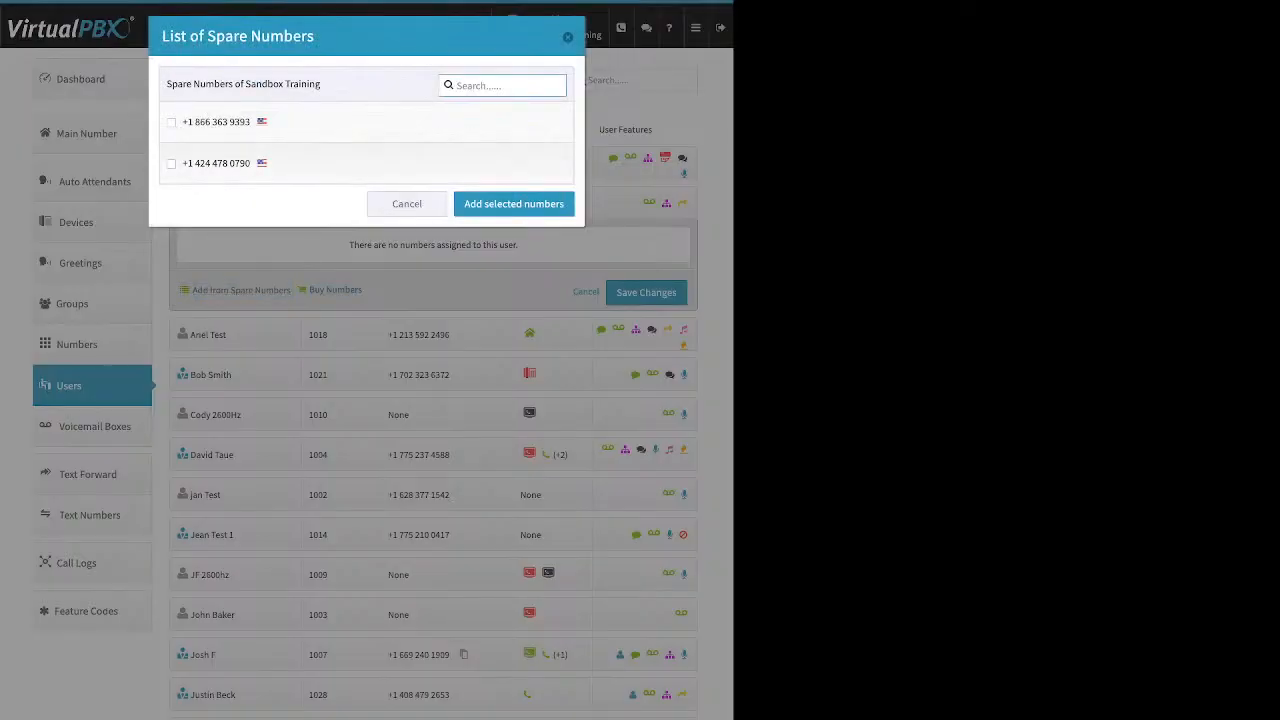
click(171, 164)
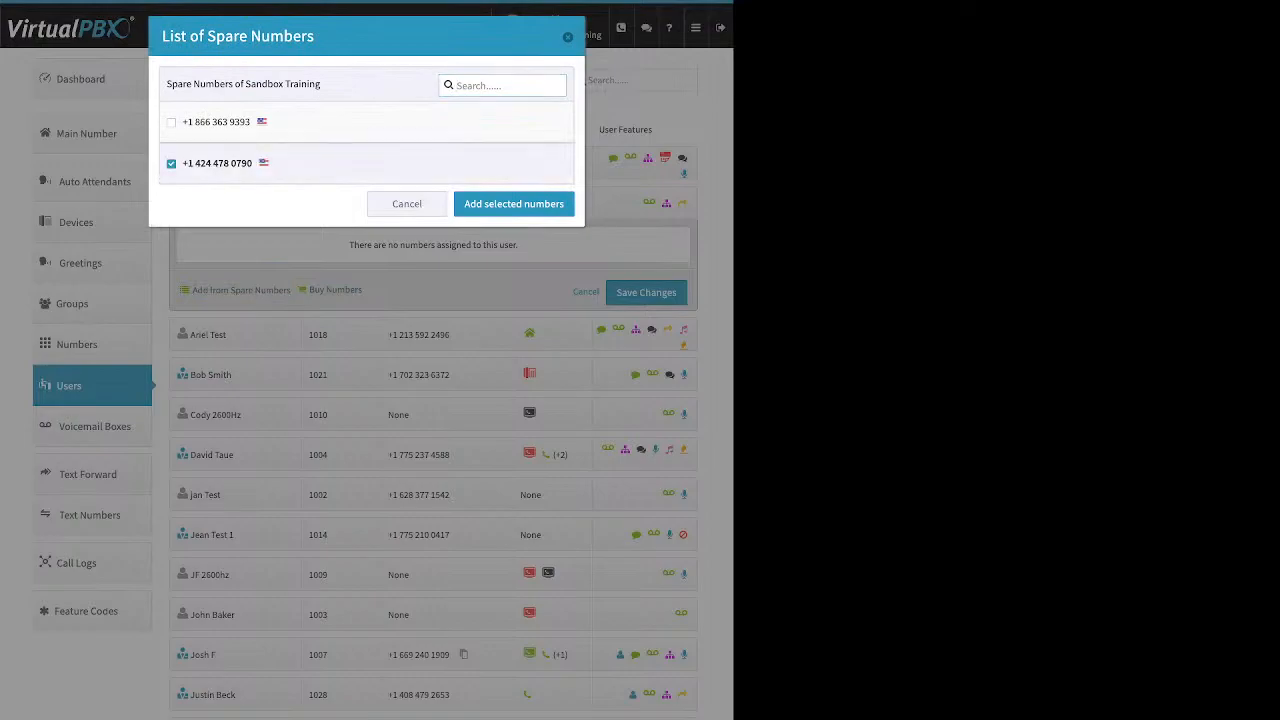
click(513, 203)
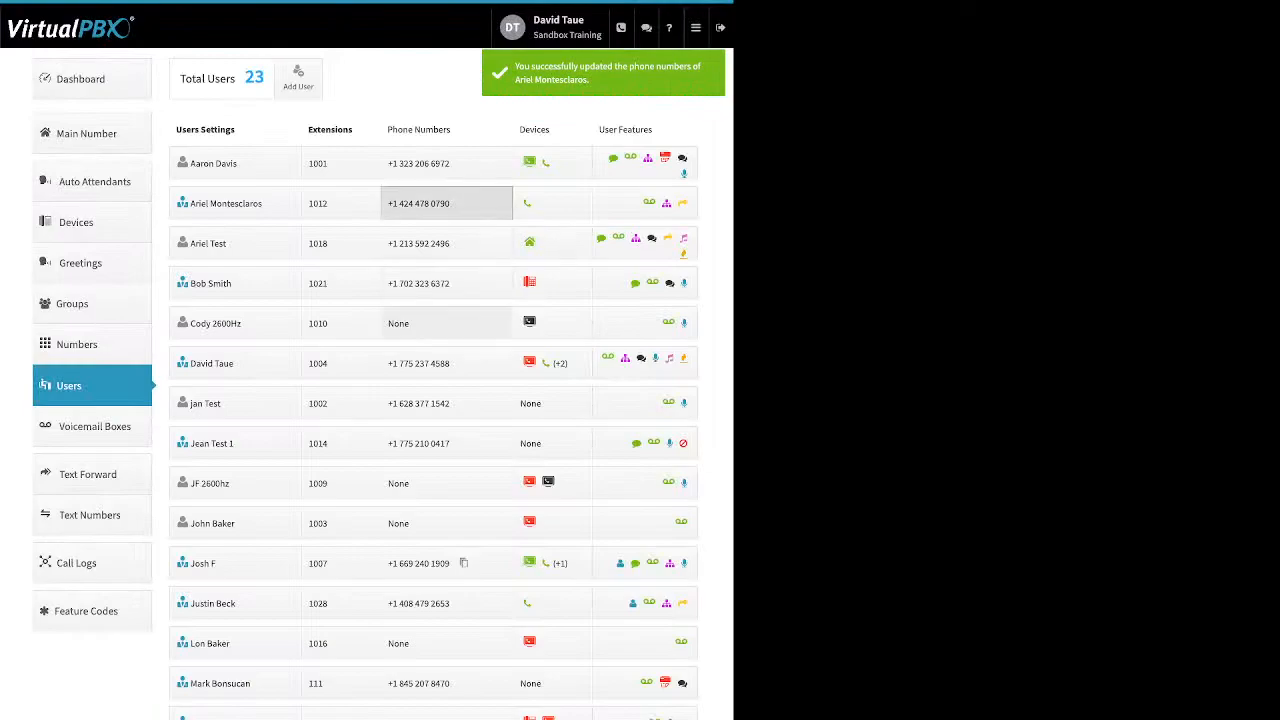
click(446, 203)
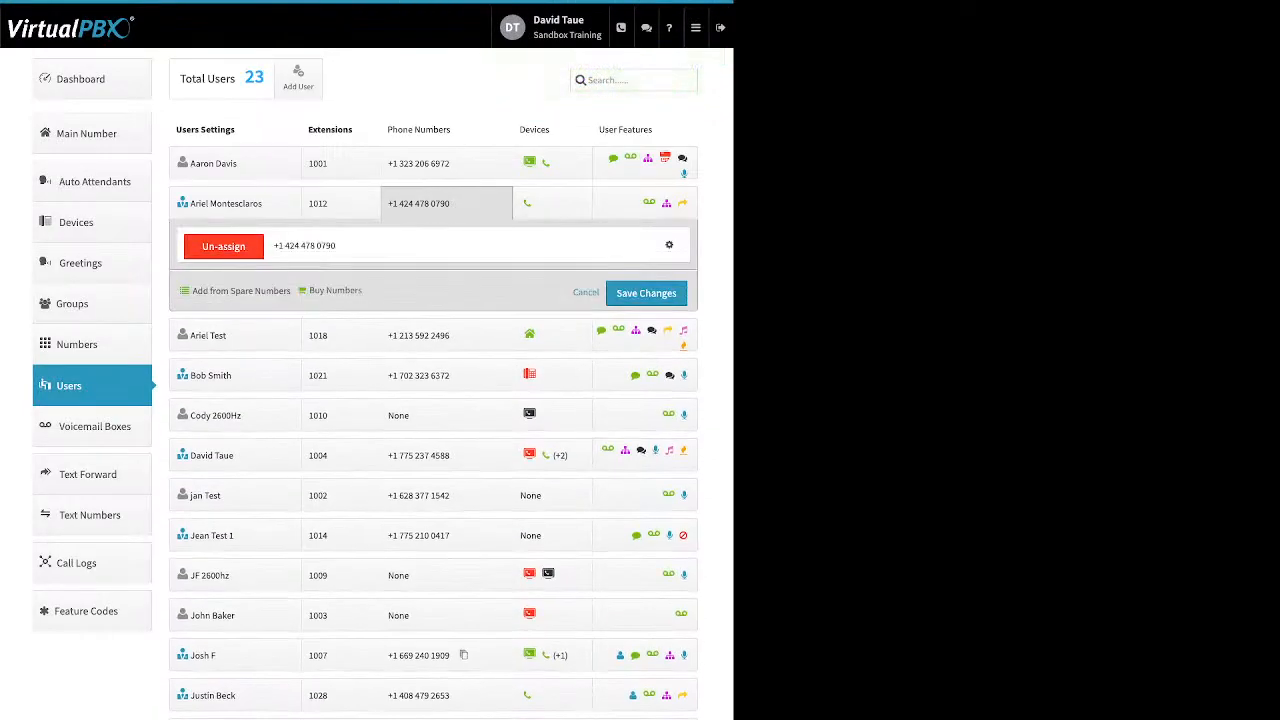
click(335, 290)
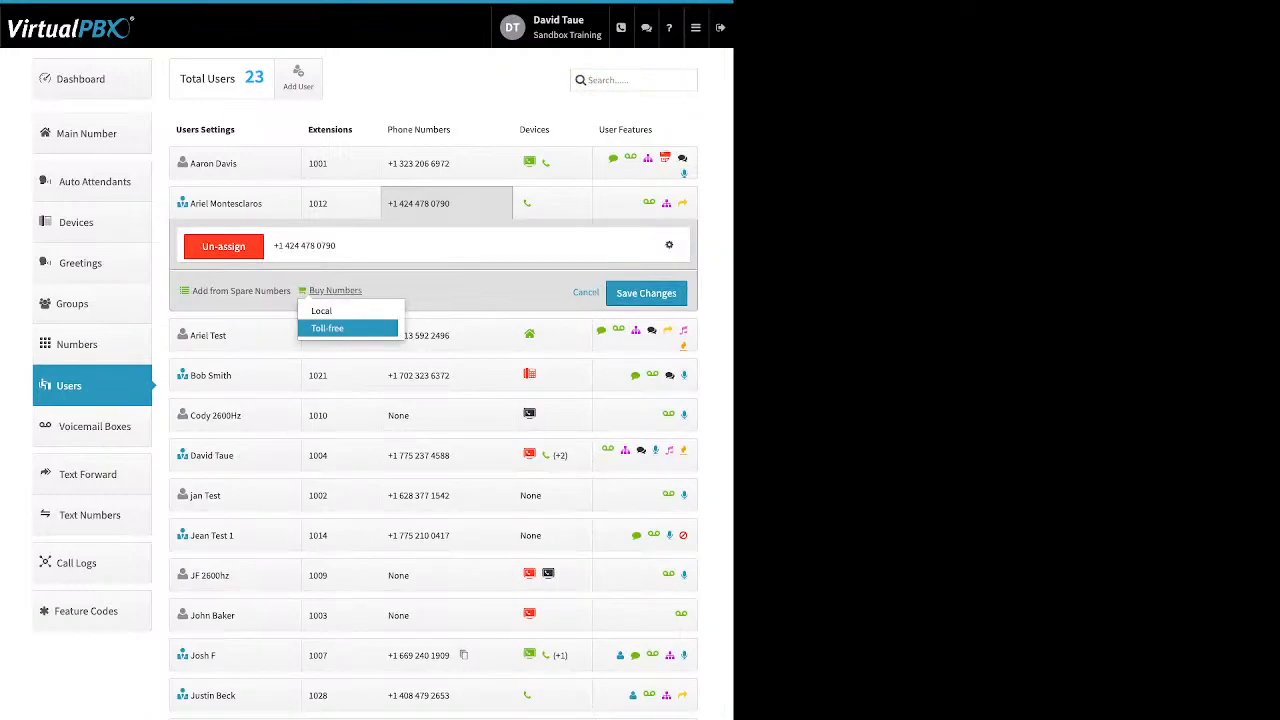
click(330, 328)
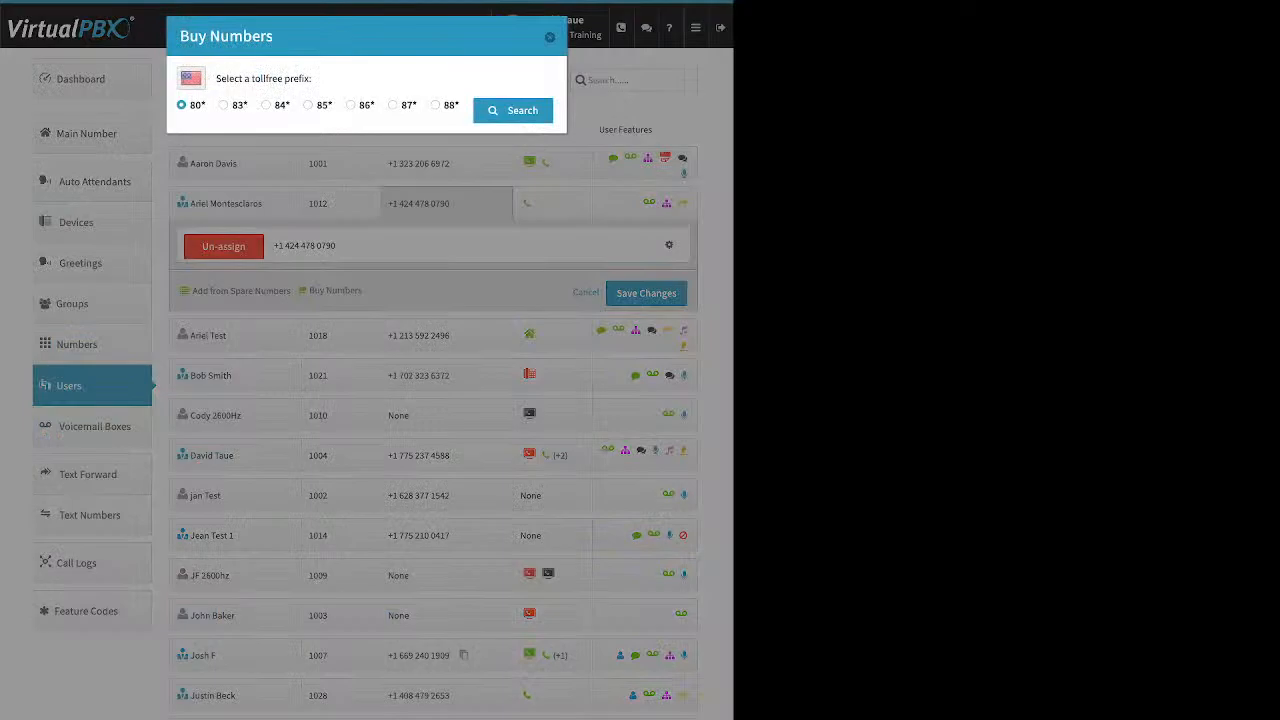
click(308, 105)
click(513, 110)
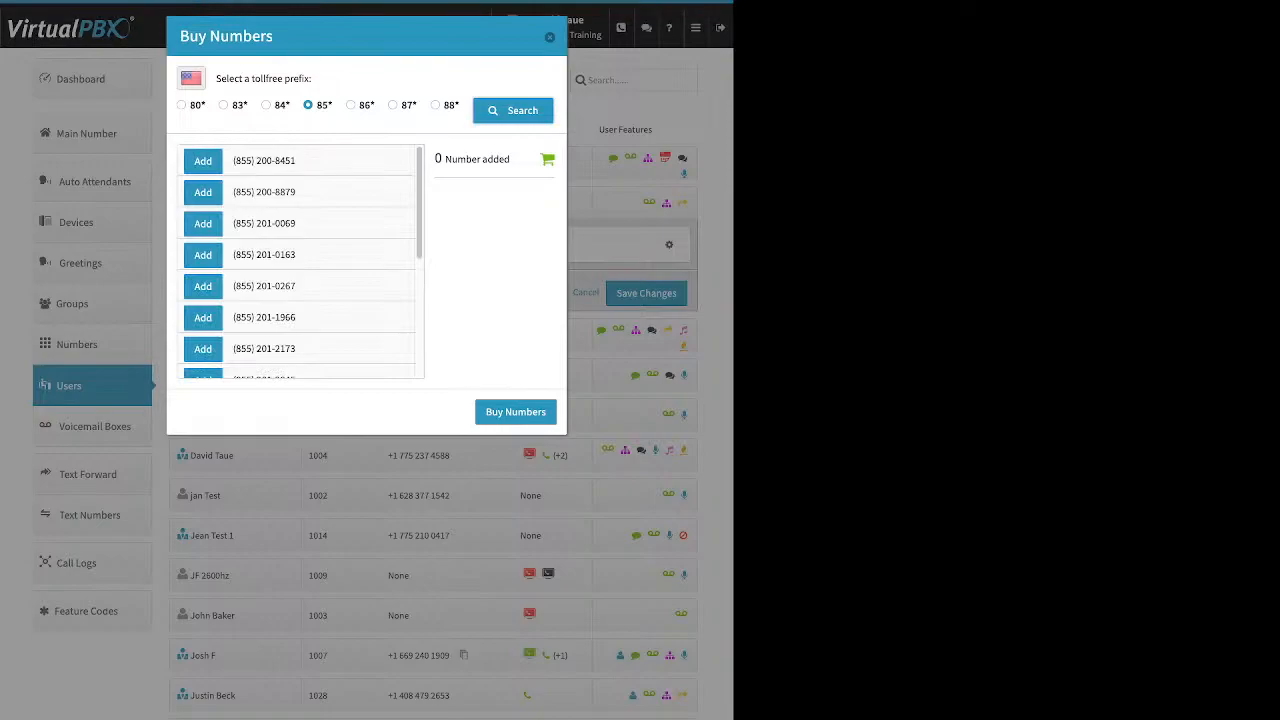
scroll(300, 260, down, 5)
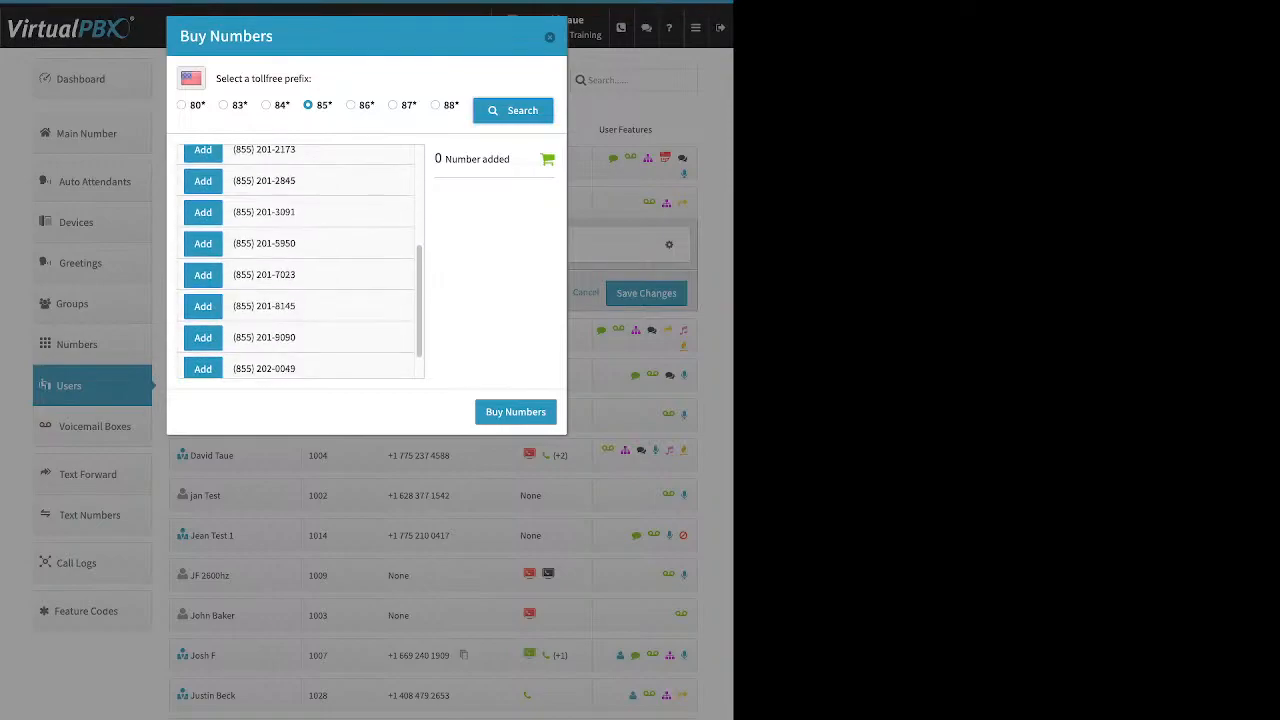
scroll(300, 260, down, 5)
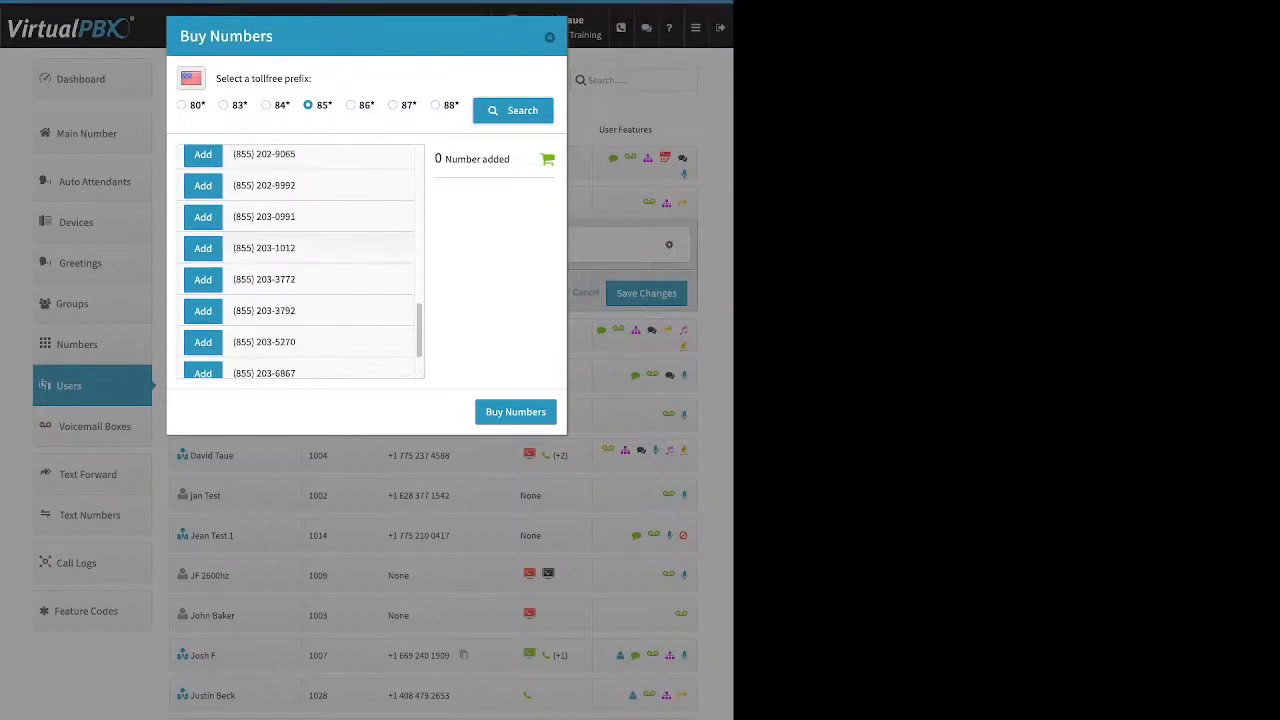
click(203, 248)
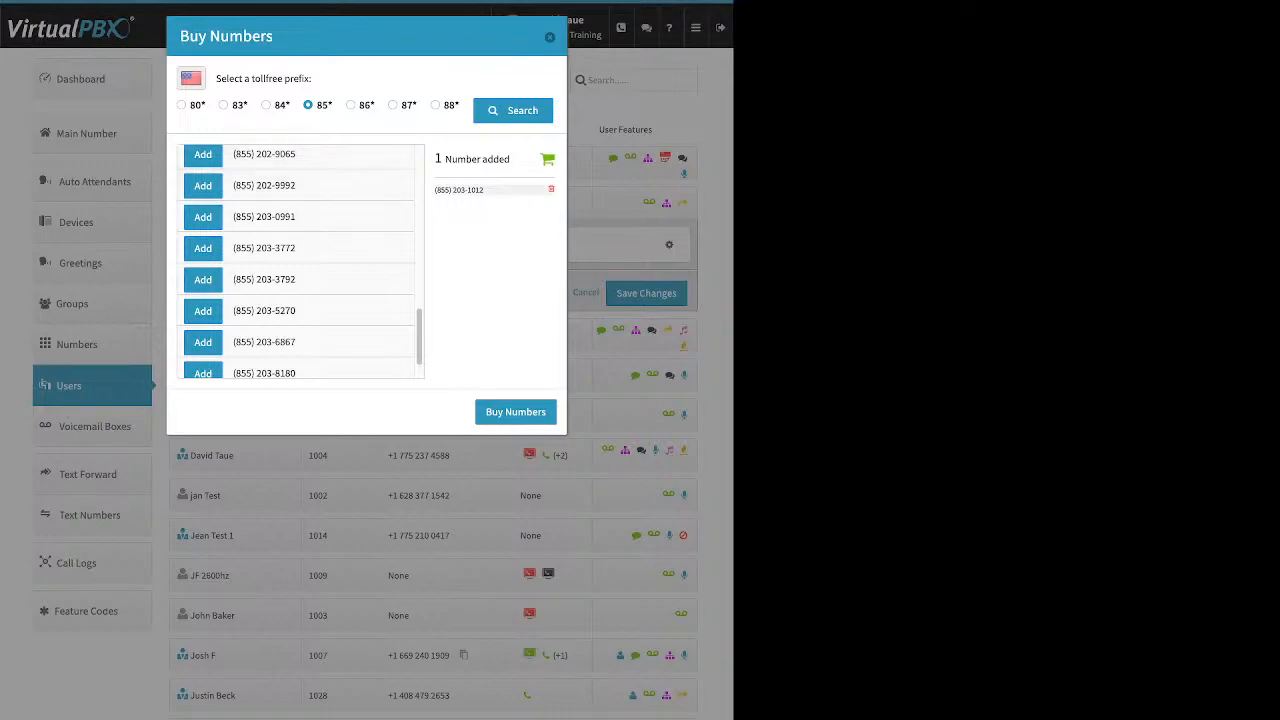
click(515, 411)
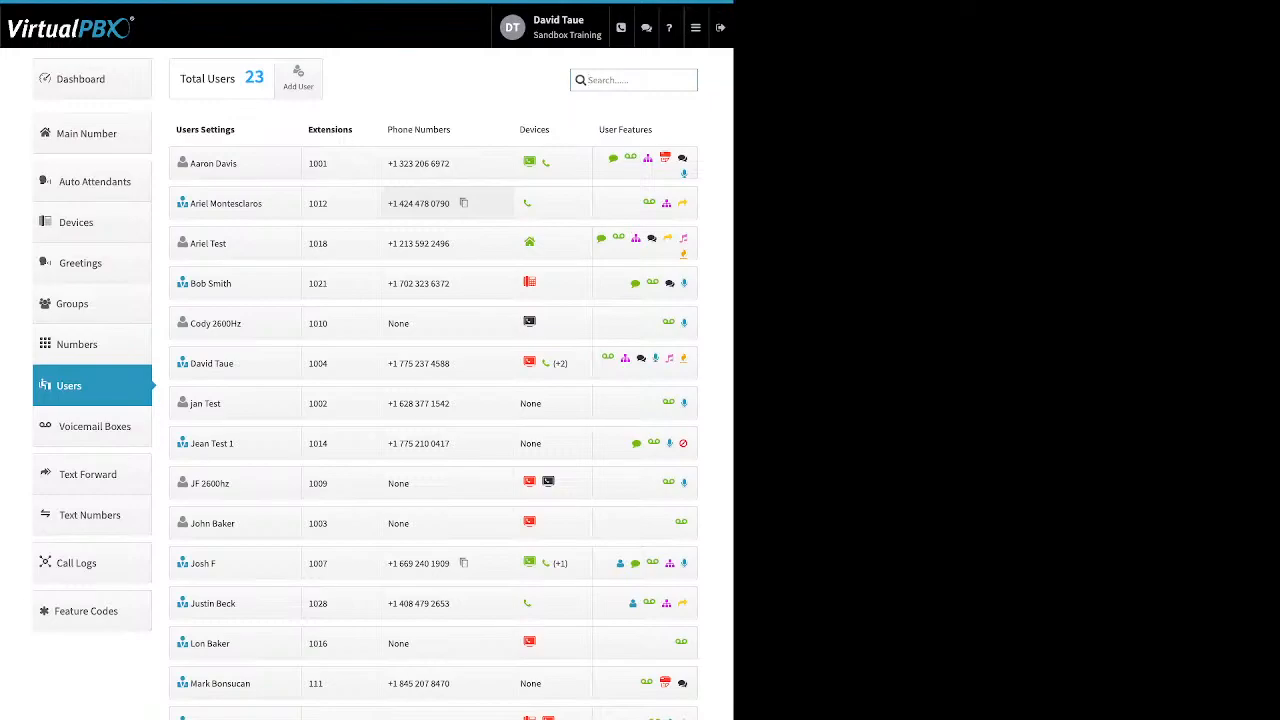
click(420, 203)
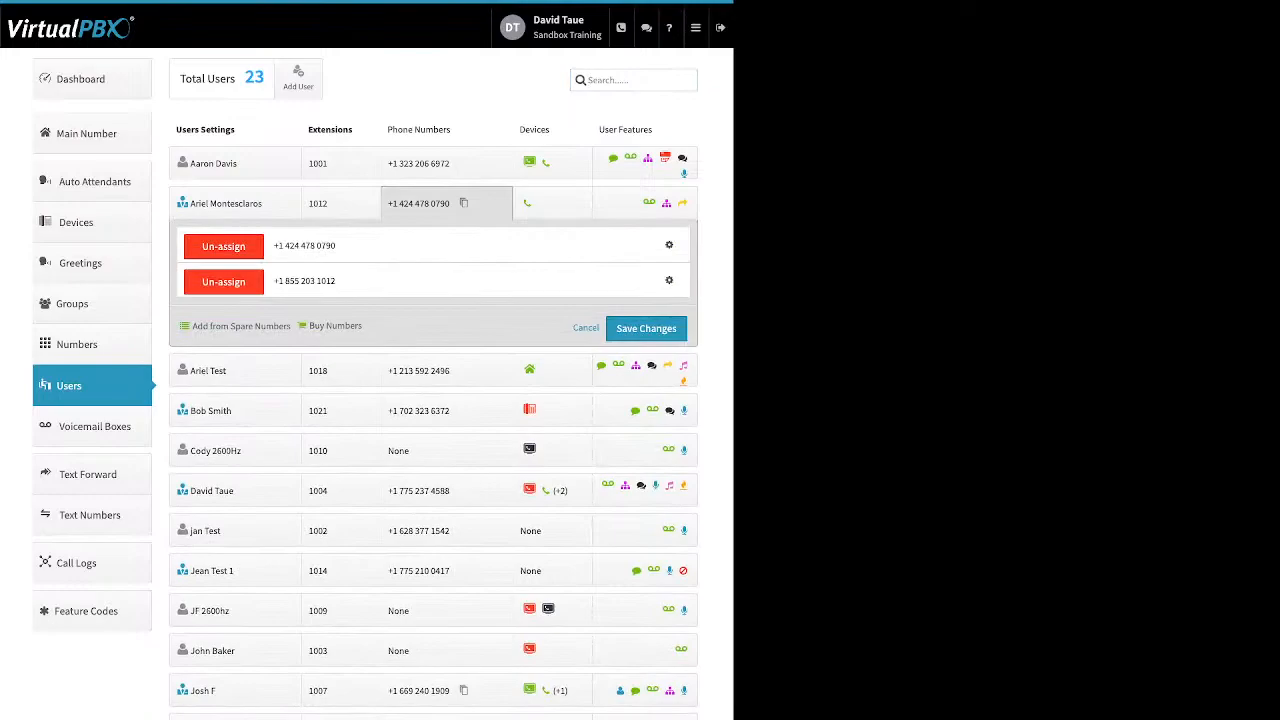
click(669, 245)
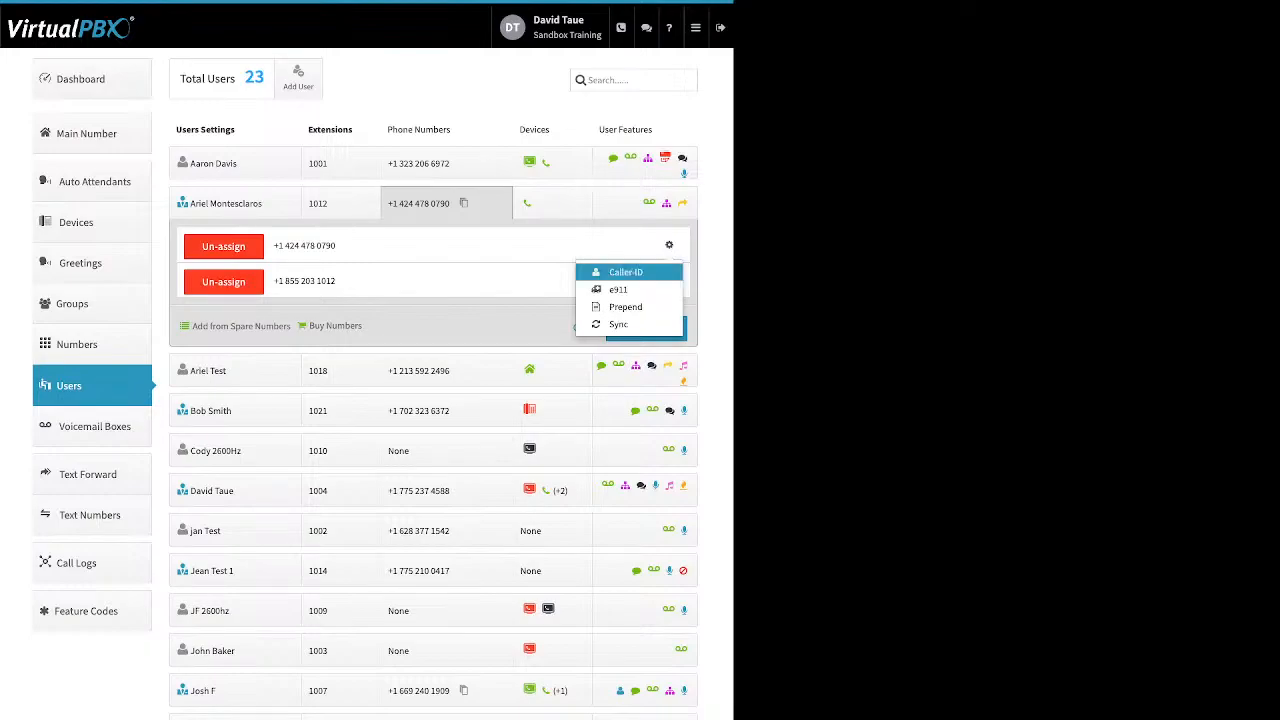
click(625, 272)
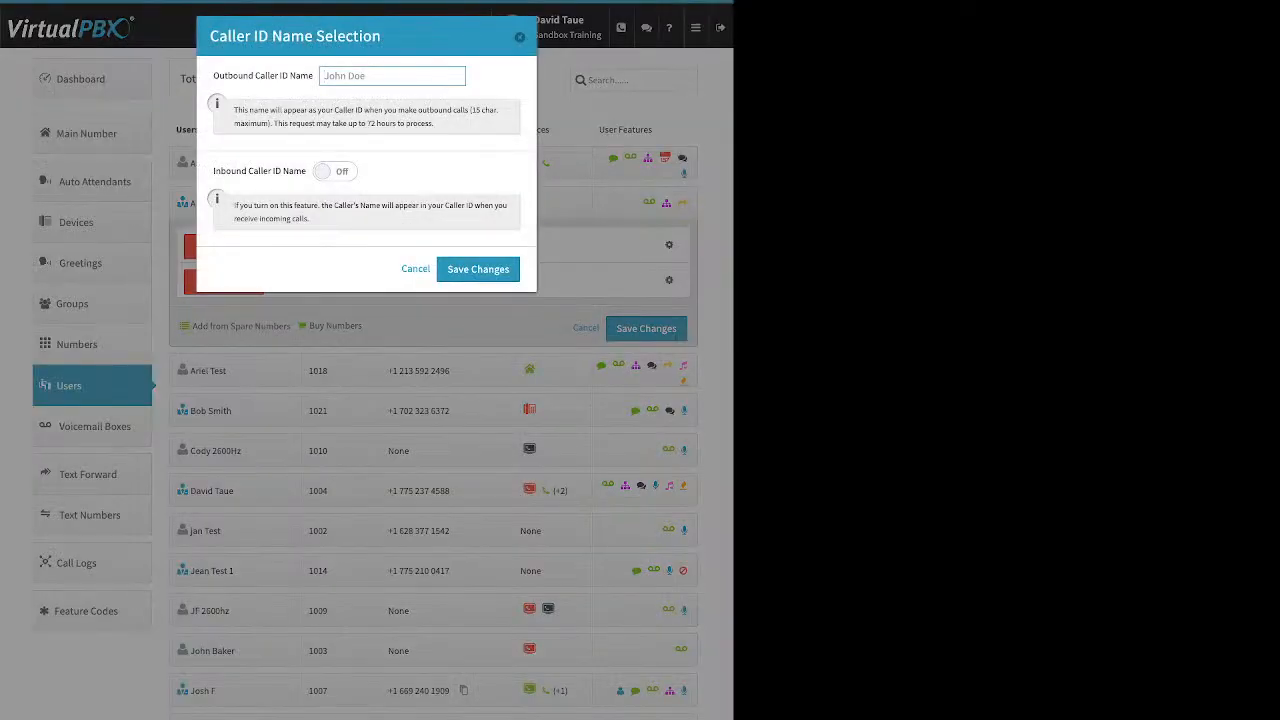
drag(212, 171, 294, 171)
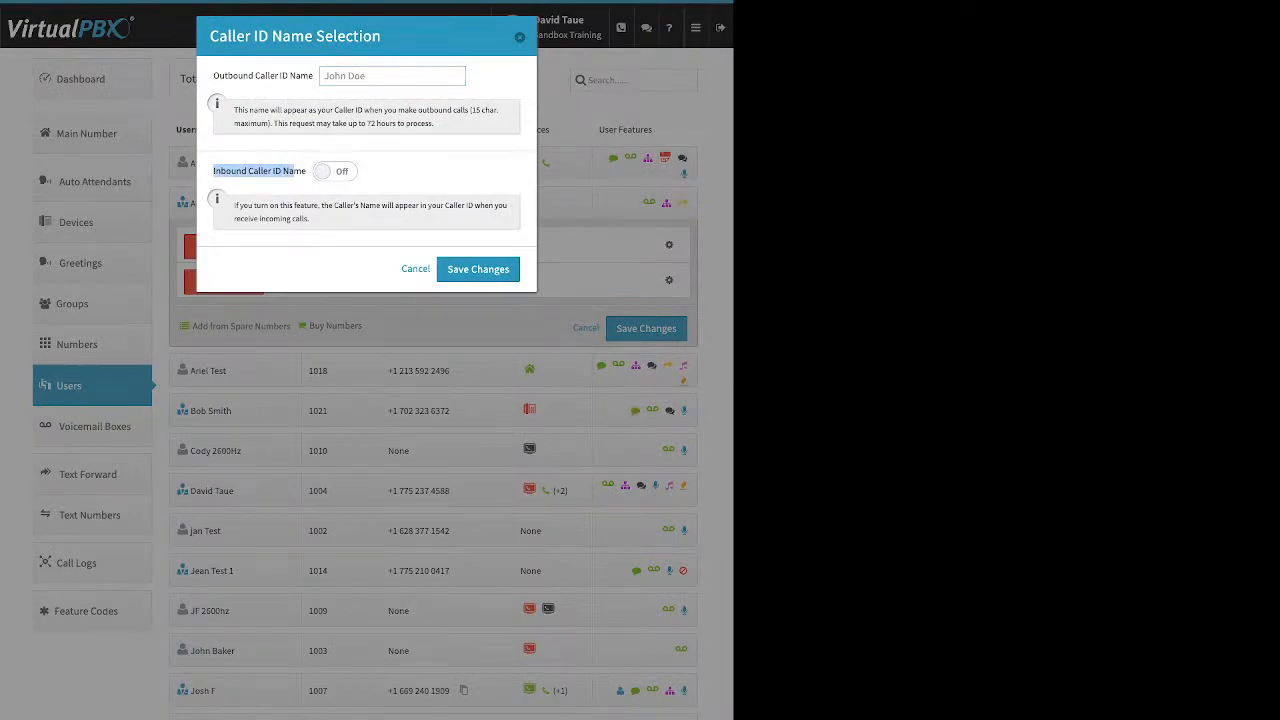
key(Escape)
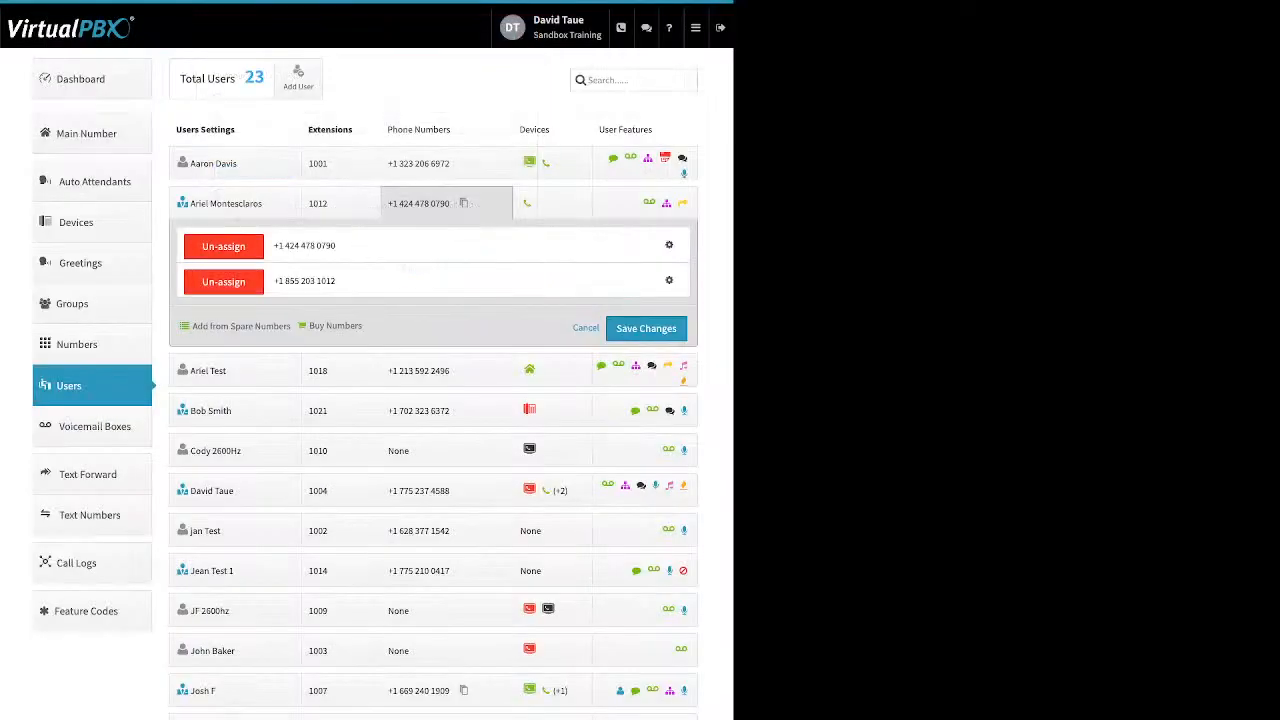
click(669, 244)
click(618, 289)
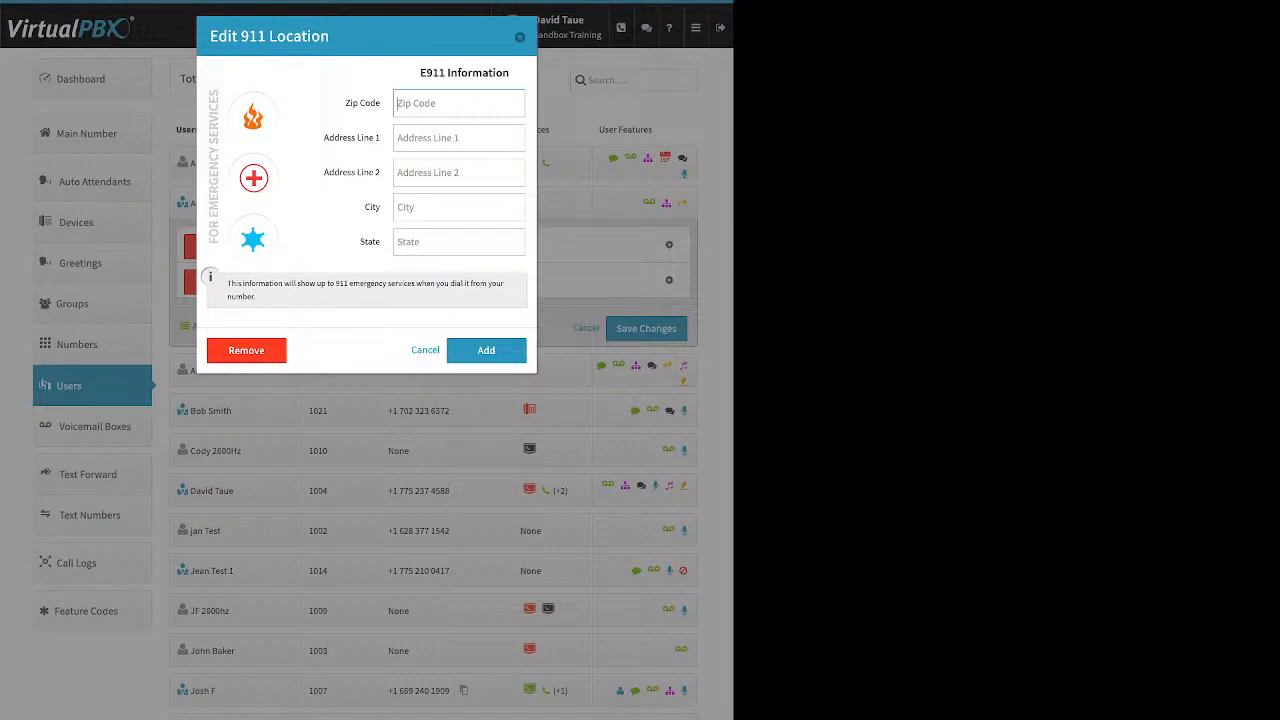
click(520, 37)
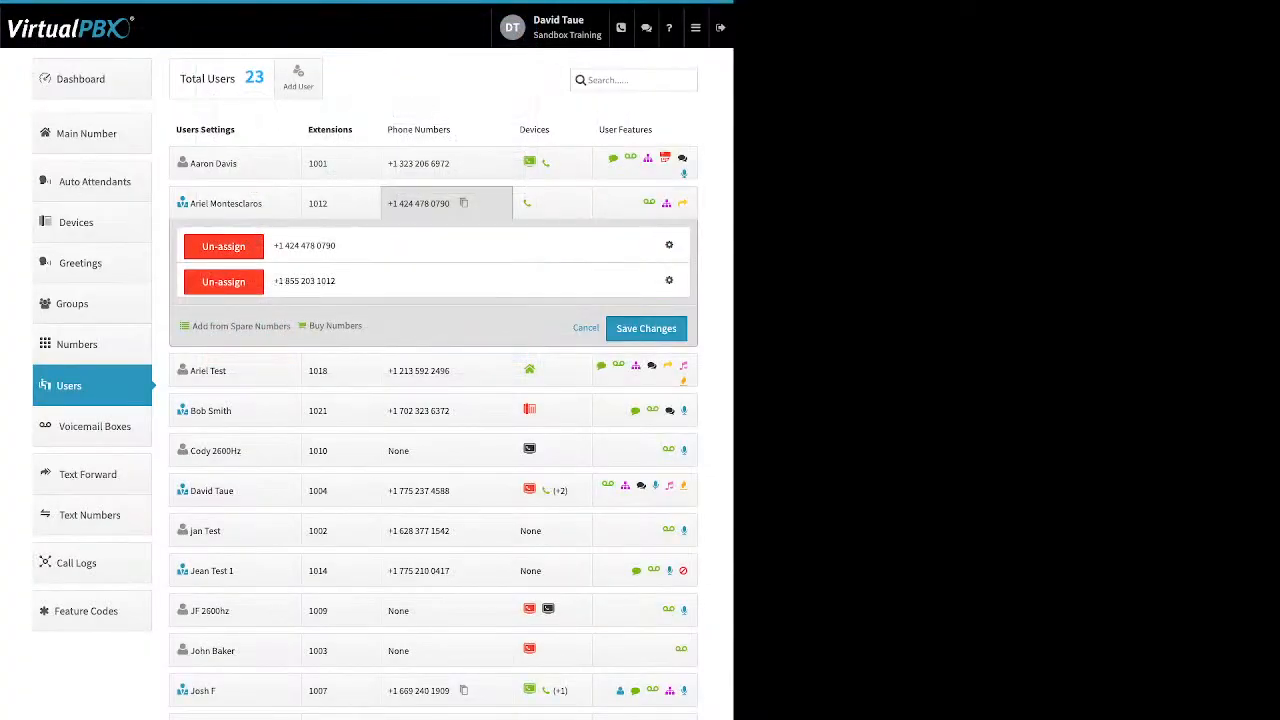
click(669, 245)
Review the Prepend setup for the number and close it without changes
click(625, 307)
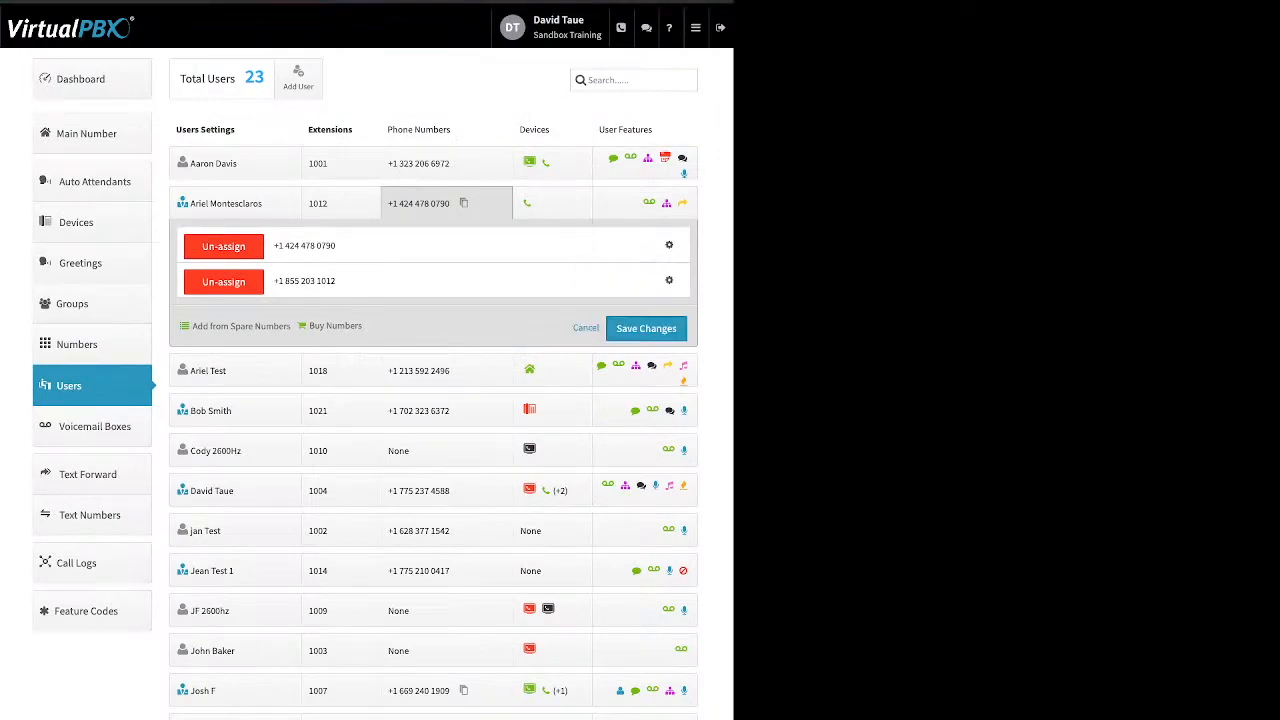
drag(213, 76, 275, 76)
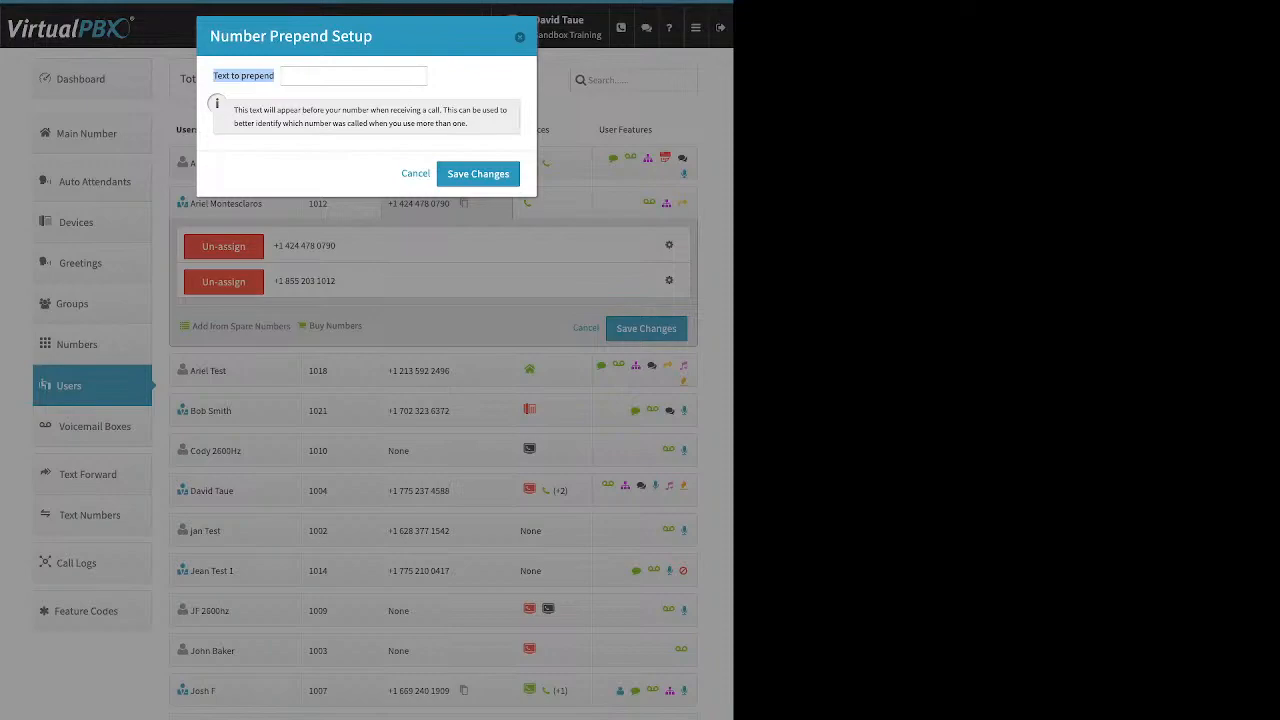
key(Escape)
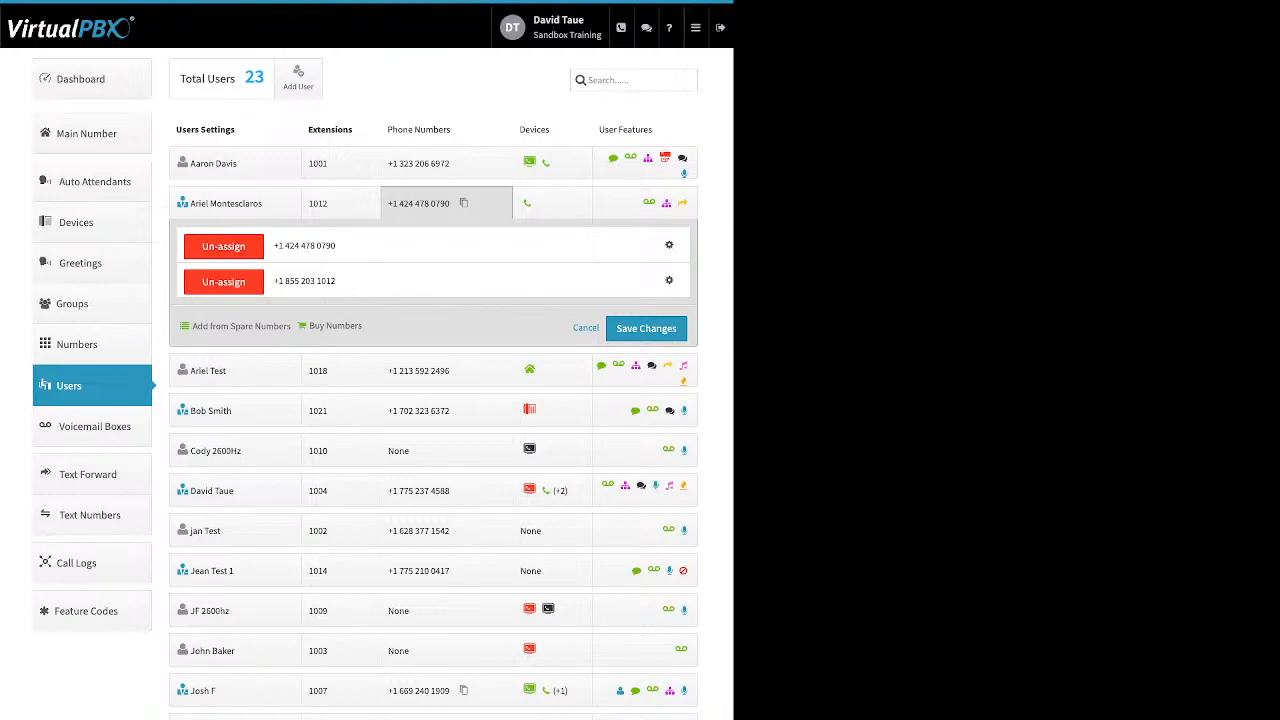
click(223, 282)
click(223, 247)
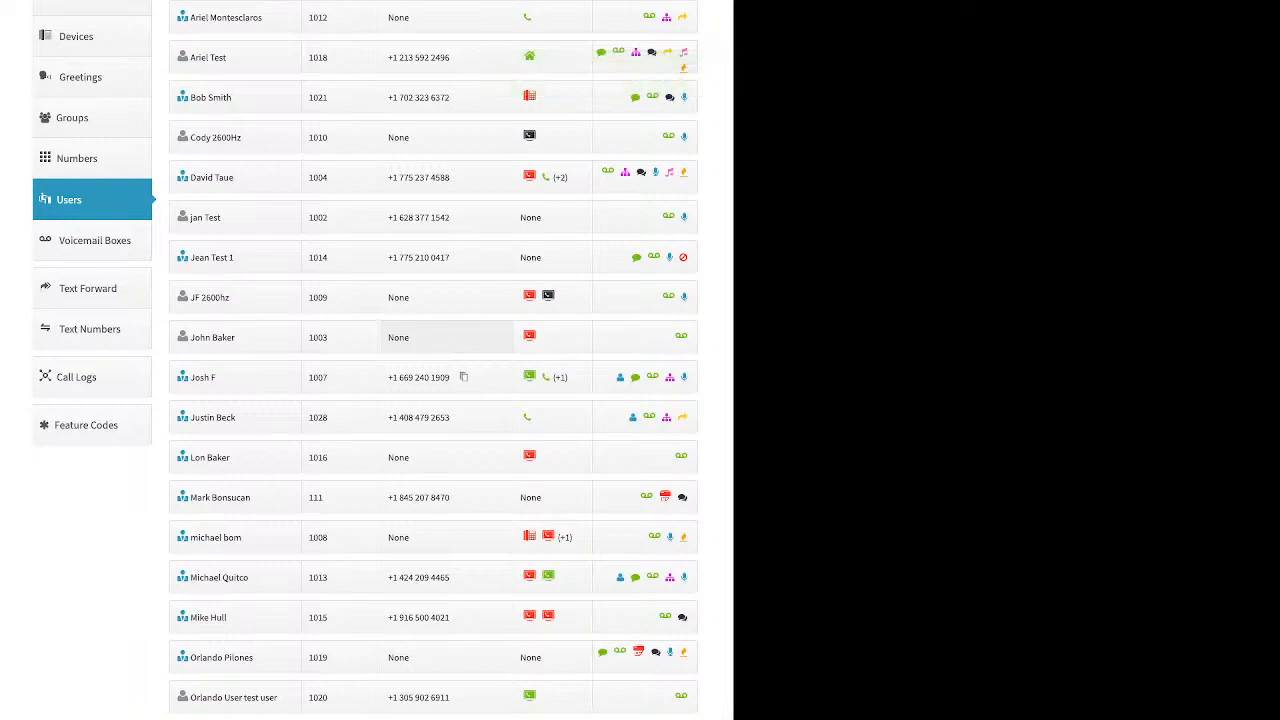
click(92, 200)
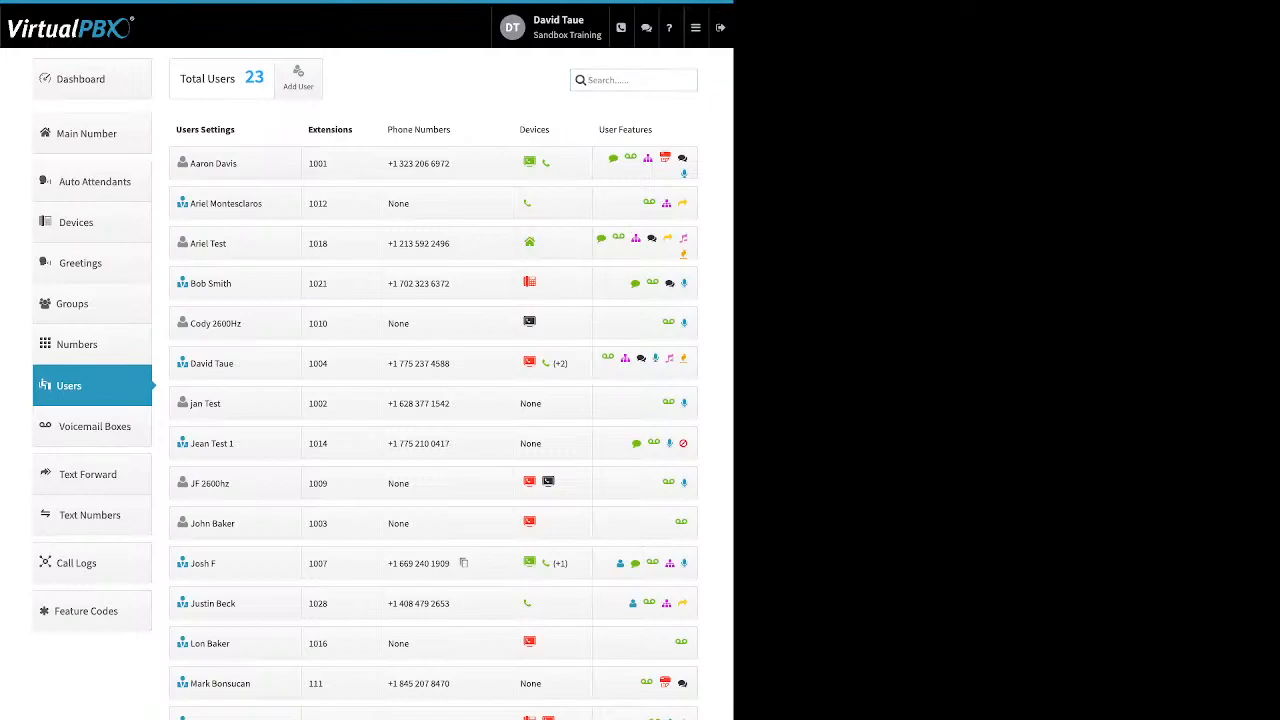
Open extension 1021's Devices panel showing Yealink codec test and the New Device types
click(550, 283)
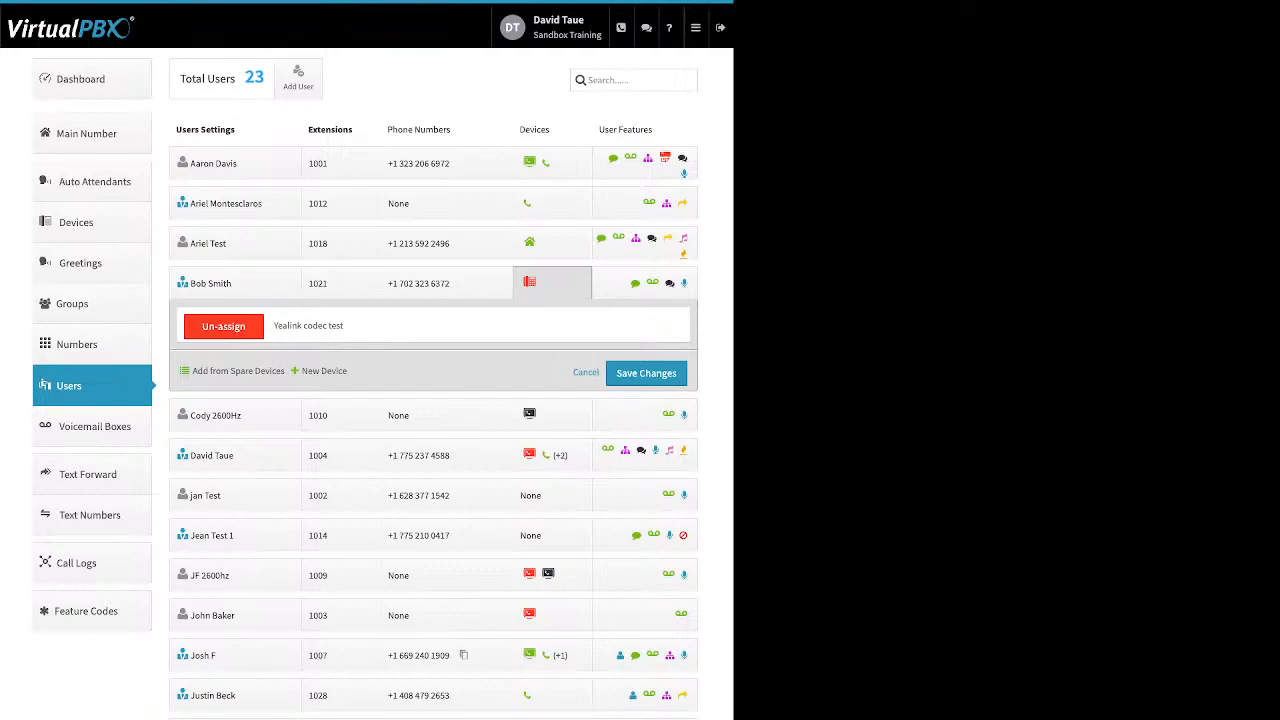
drag(193, 371, 236, 371)
click(420, 372)
drag(192, 371, 319, 371)
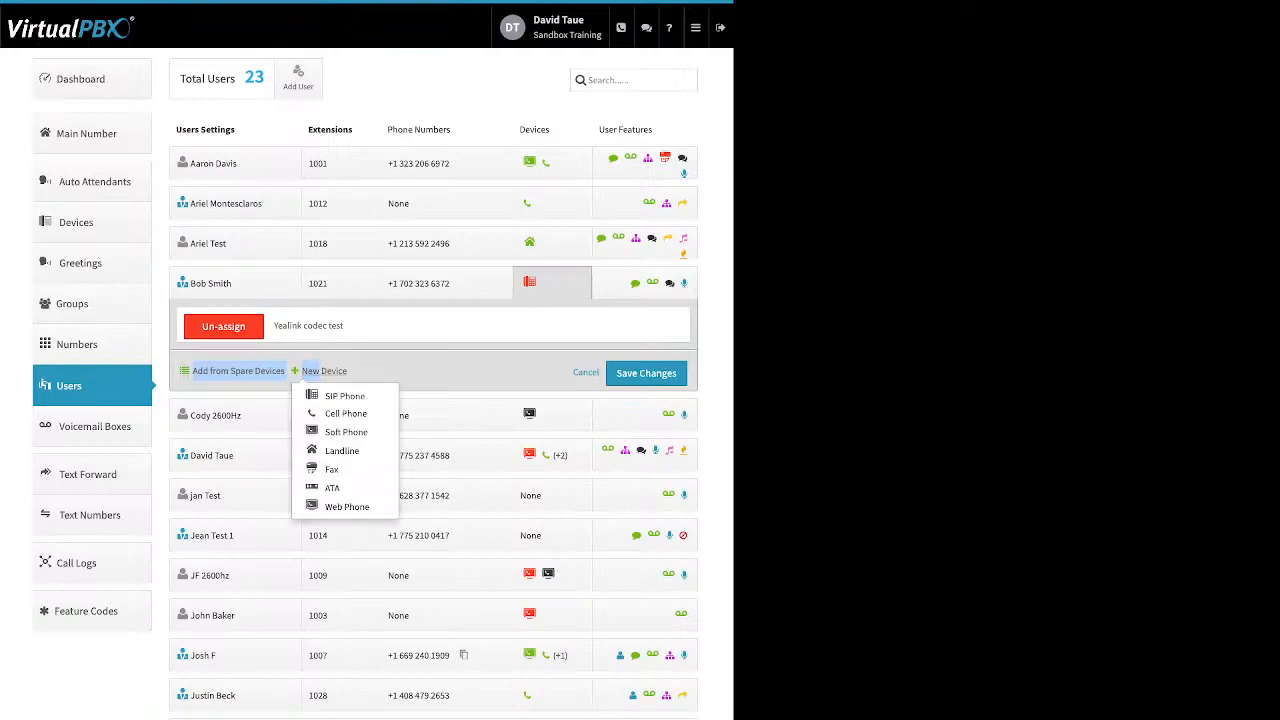
Start a new SIP Phone and browse Yealink, Obihai and Cisco models, picking Cisco 962
click(344, 396)
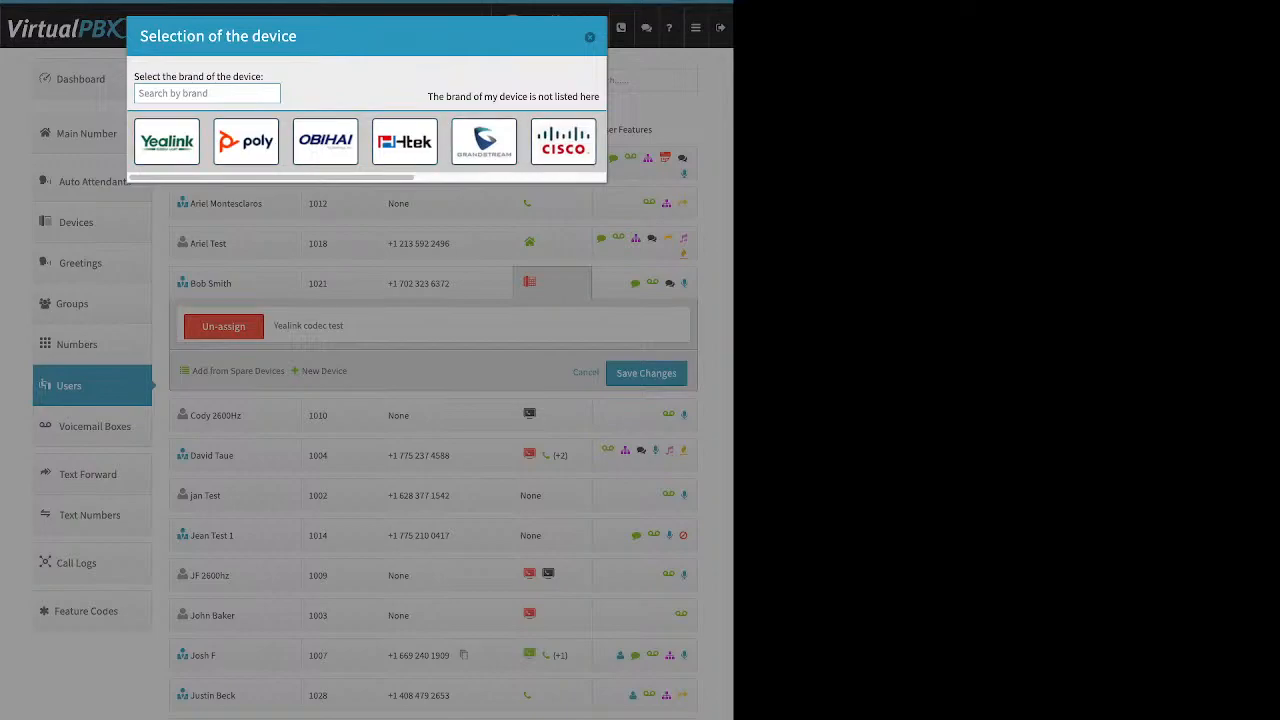
click(167, 142)
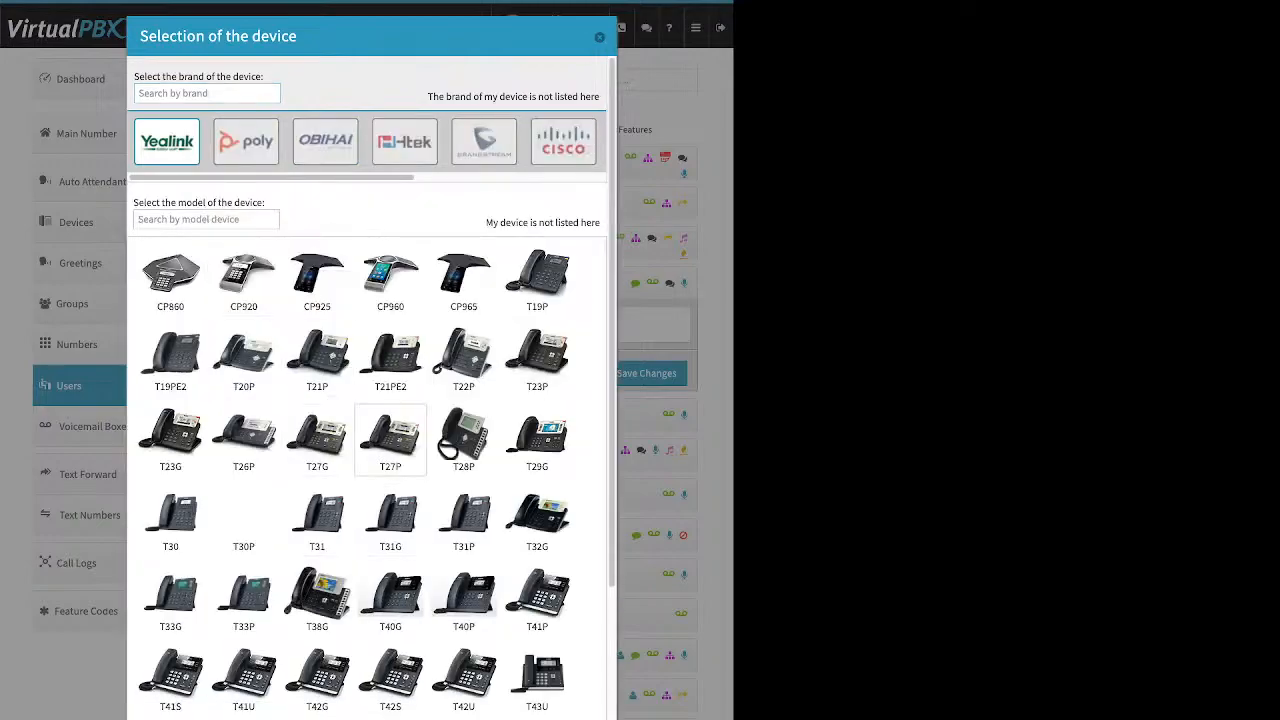
scroll(390, 500, down, 3)
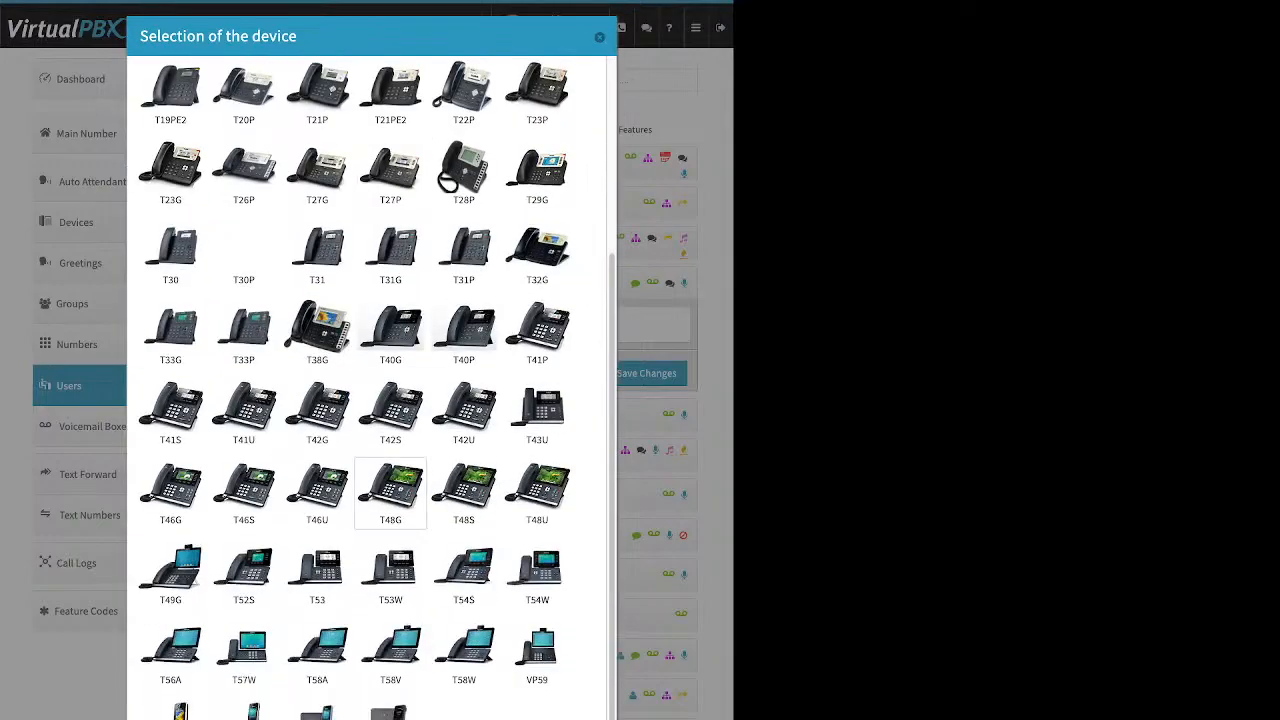
scroll(390, 490, up, 3)
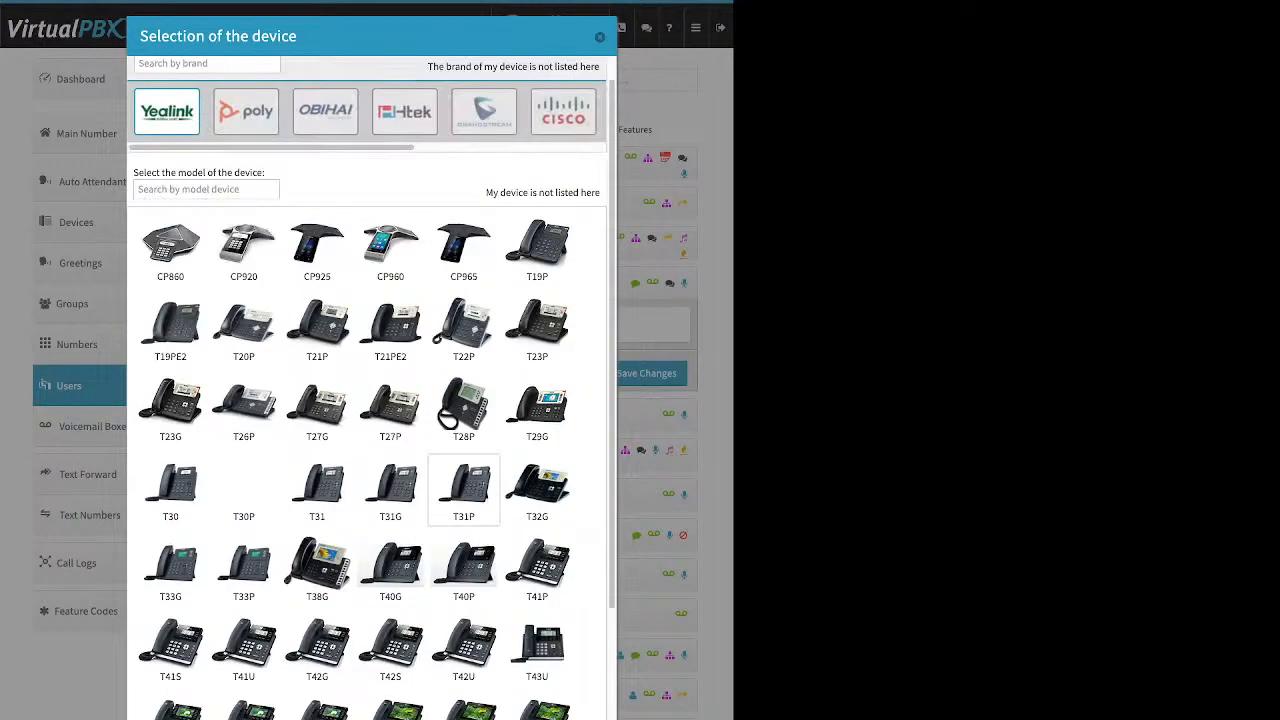
click(325, 142)
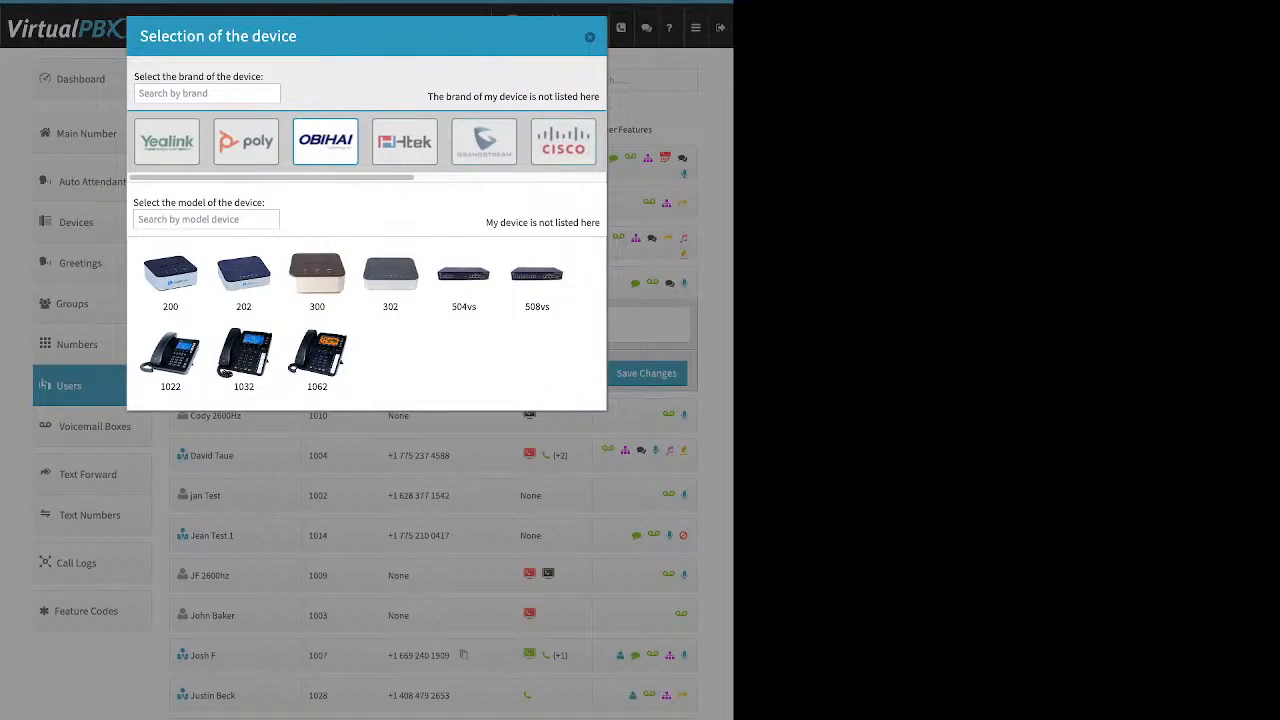
click(563, 142)
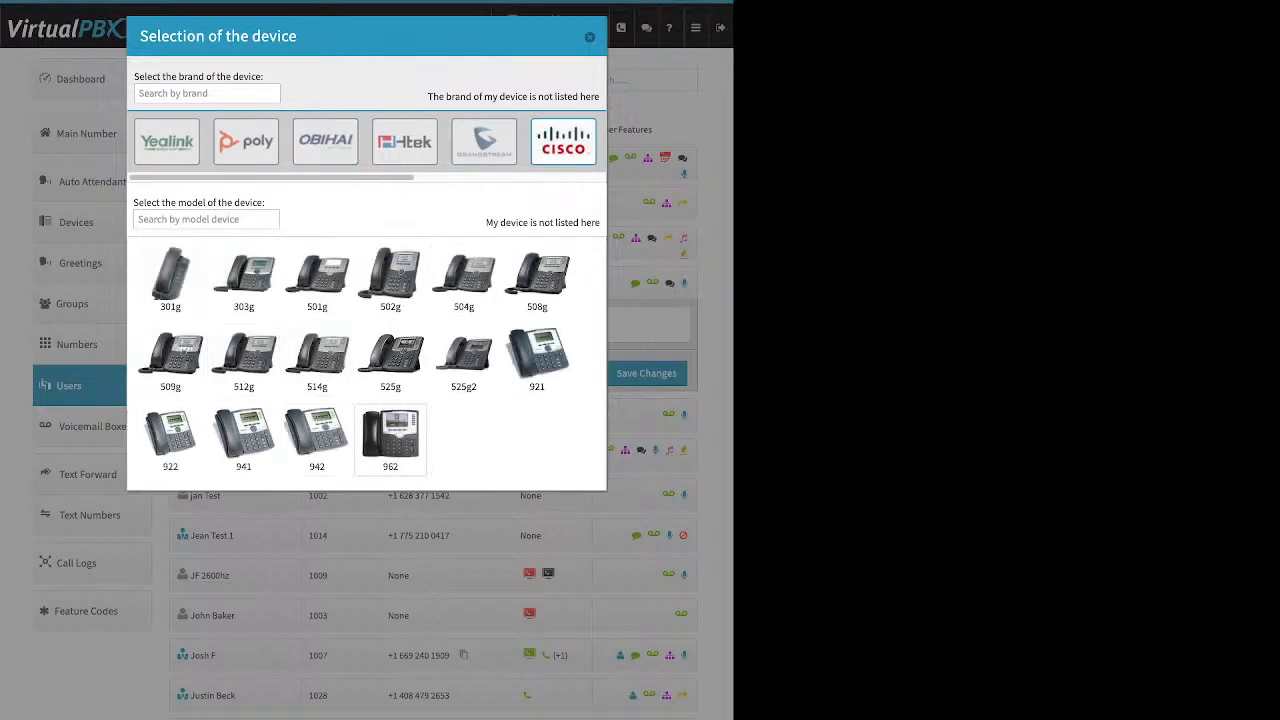
click(390, 440)
View the Cisco 962 Device information, then close the dialog without creating the device
click(327, 548)
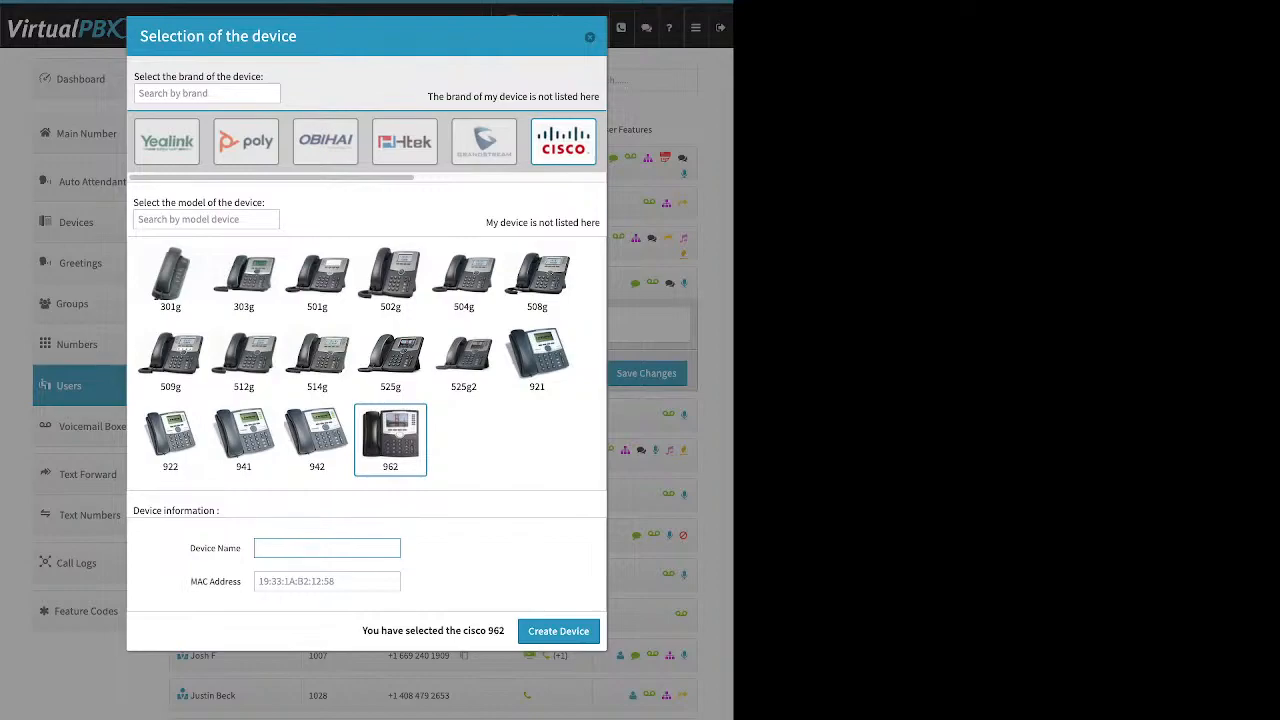
drag(190, 548, 241, 548)
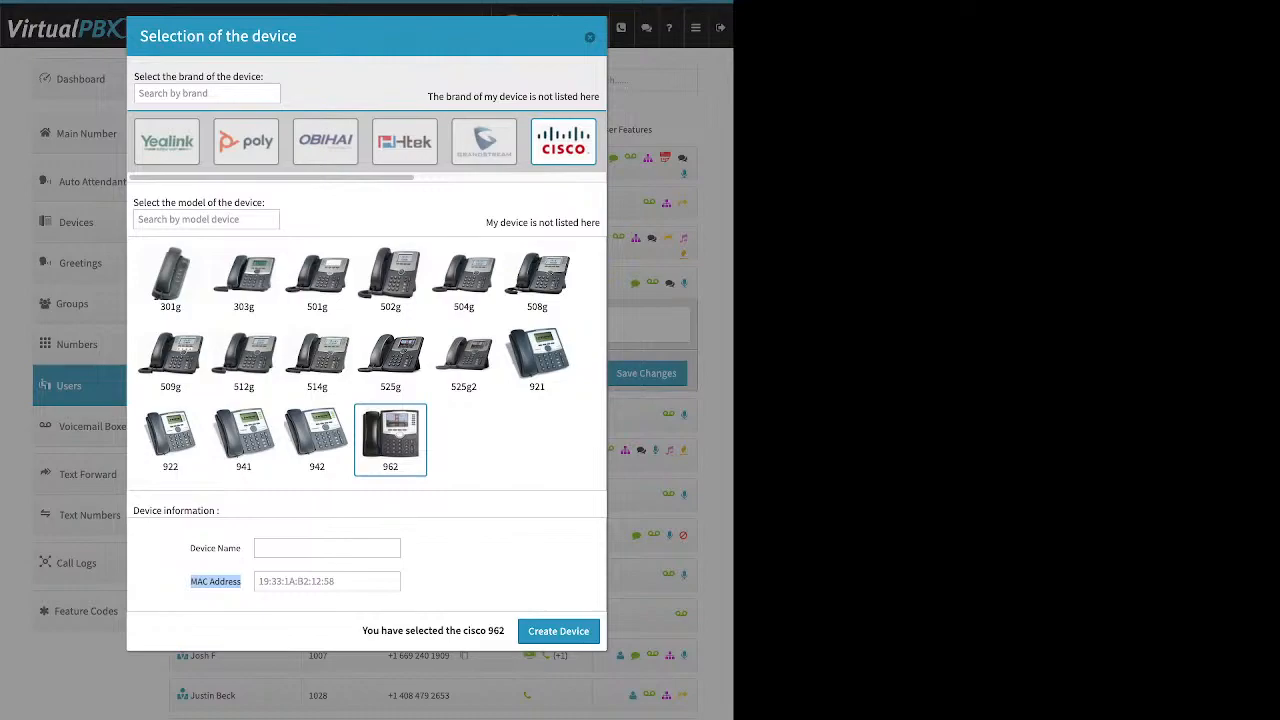
click(218, 582)
click(590, 37)
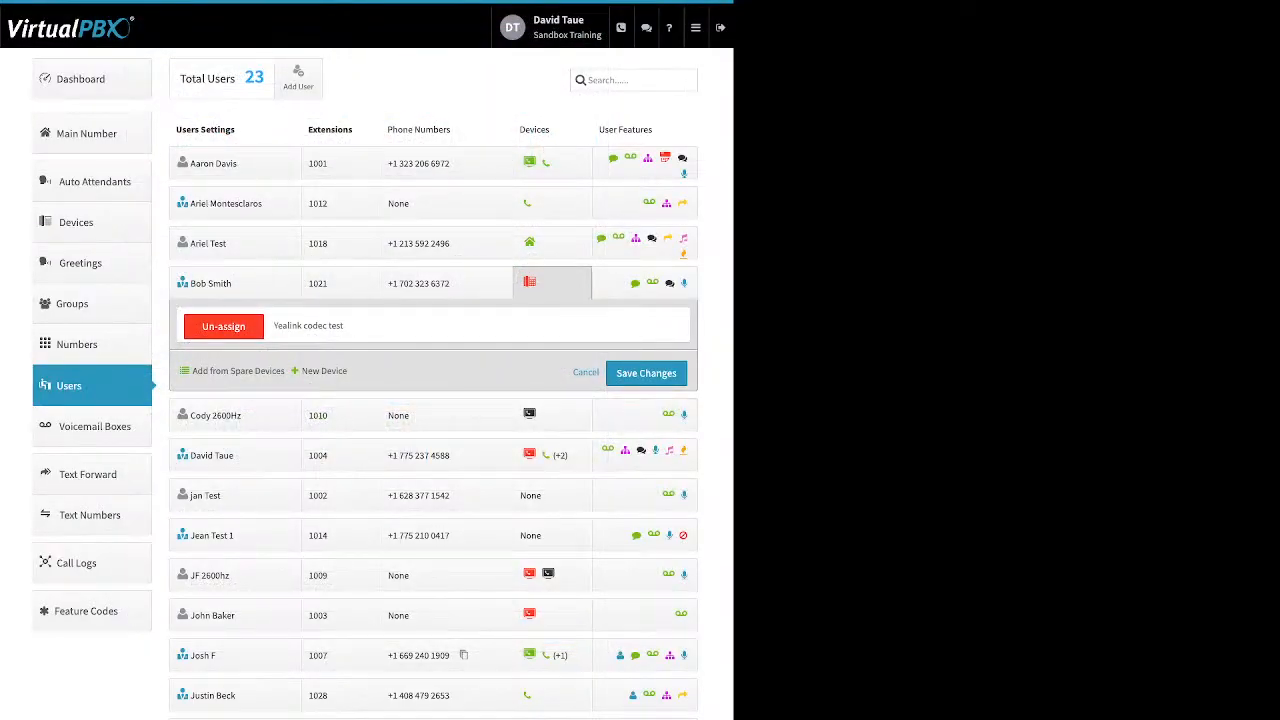
click(308, 326)
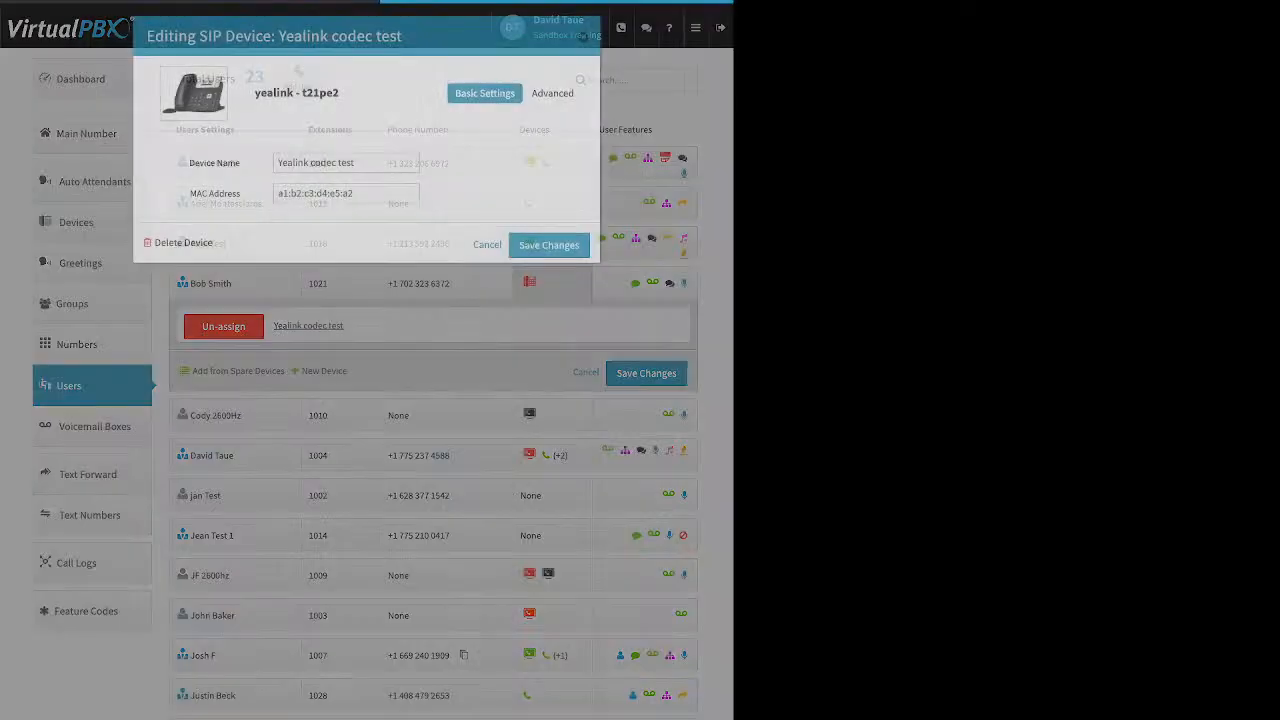
click(555, 93)
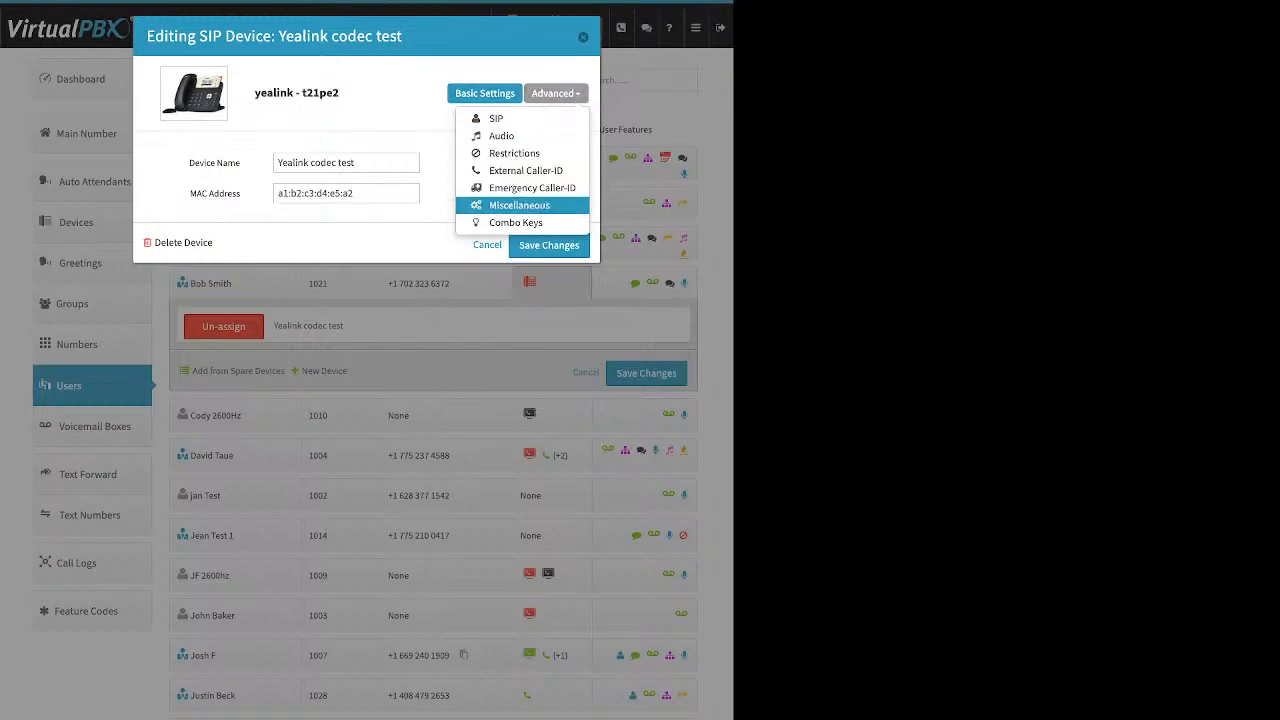
click(519, 205)
drag(169, 350, 235, 350)
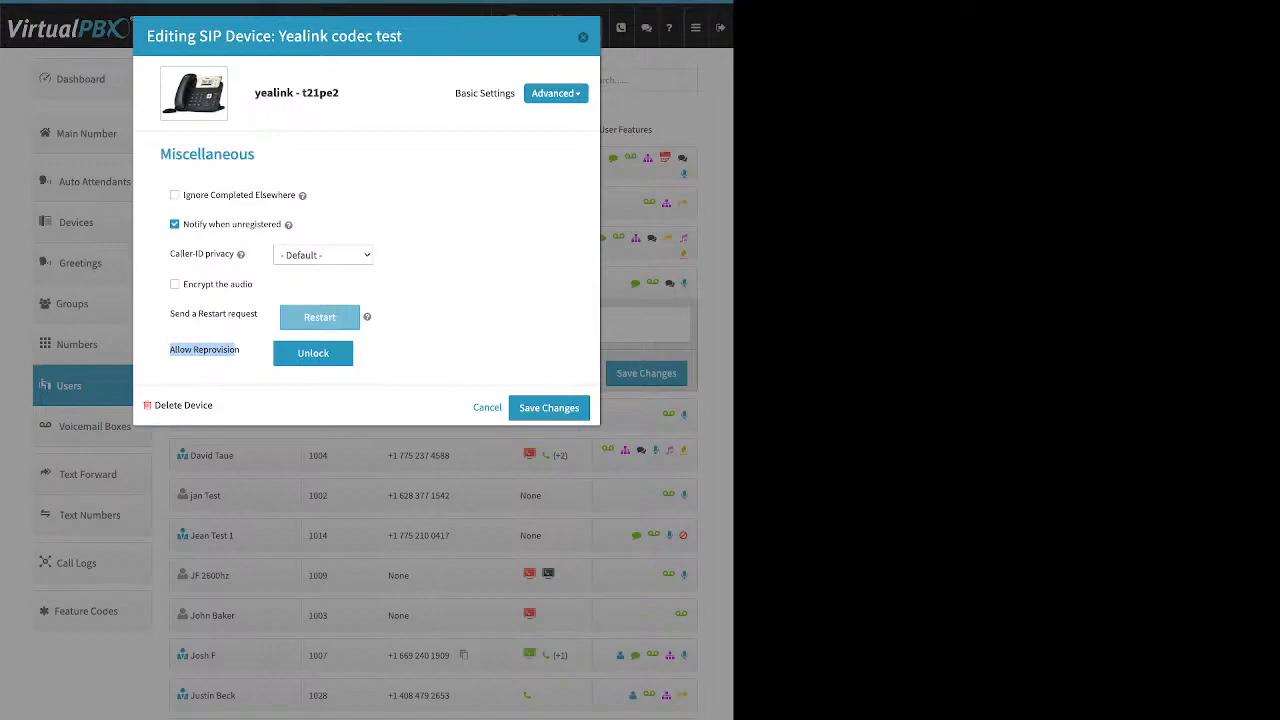
click(236, 351)
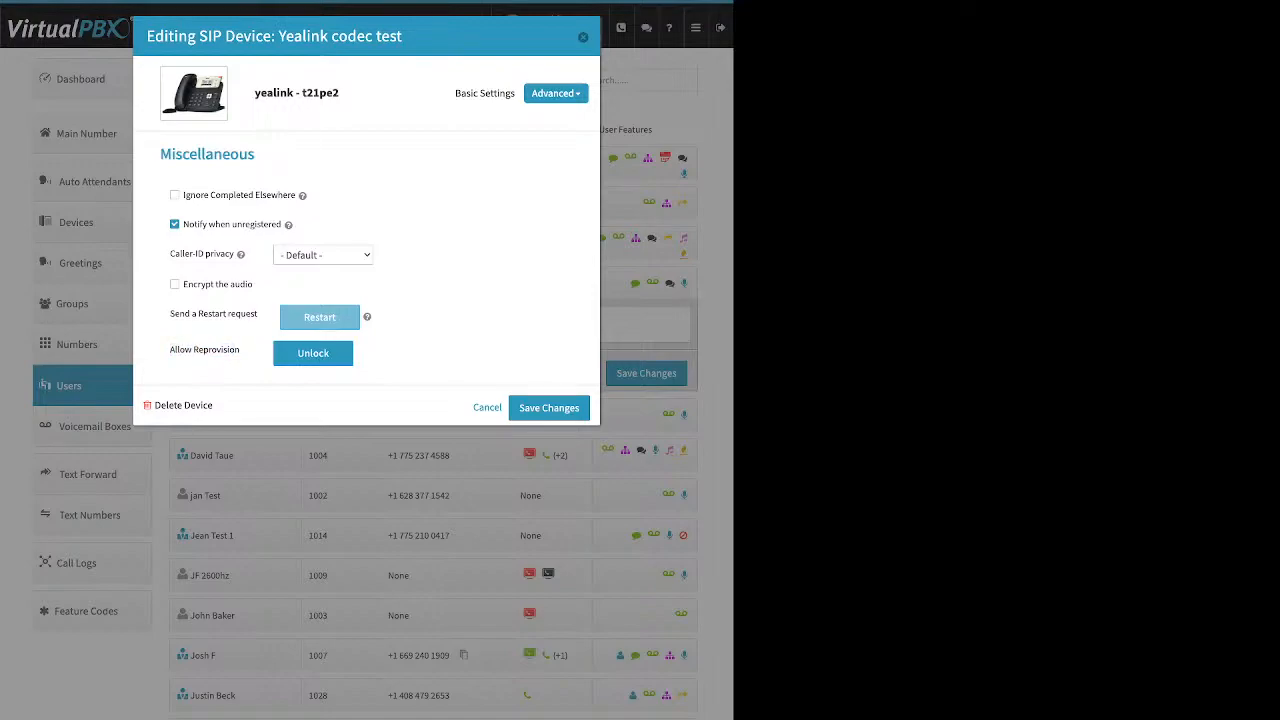
key(Escape)
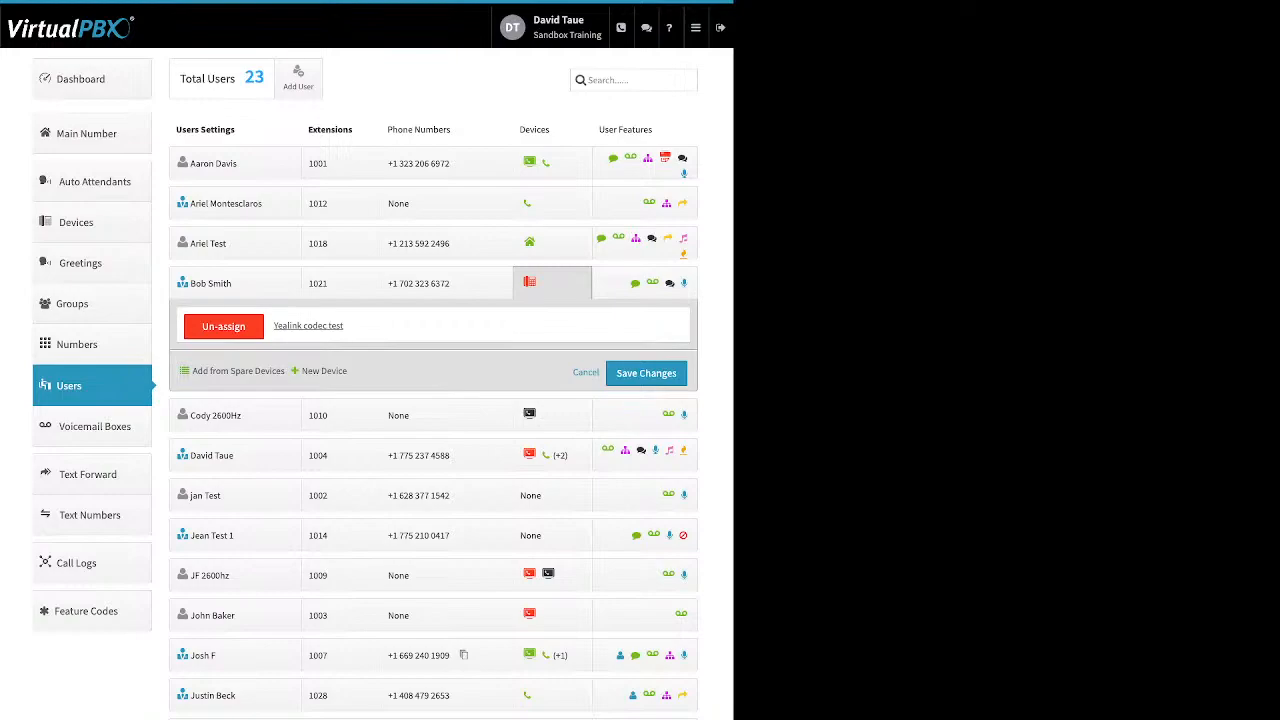
Show extension 1001's devices, start adding a Cell Phone, cancel it, and open 'demo device'
click(322, 371)
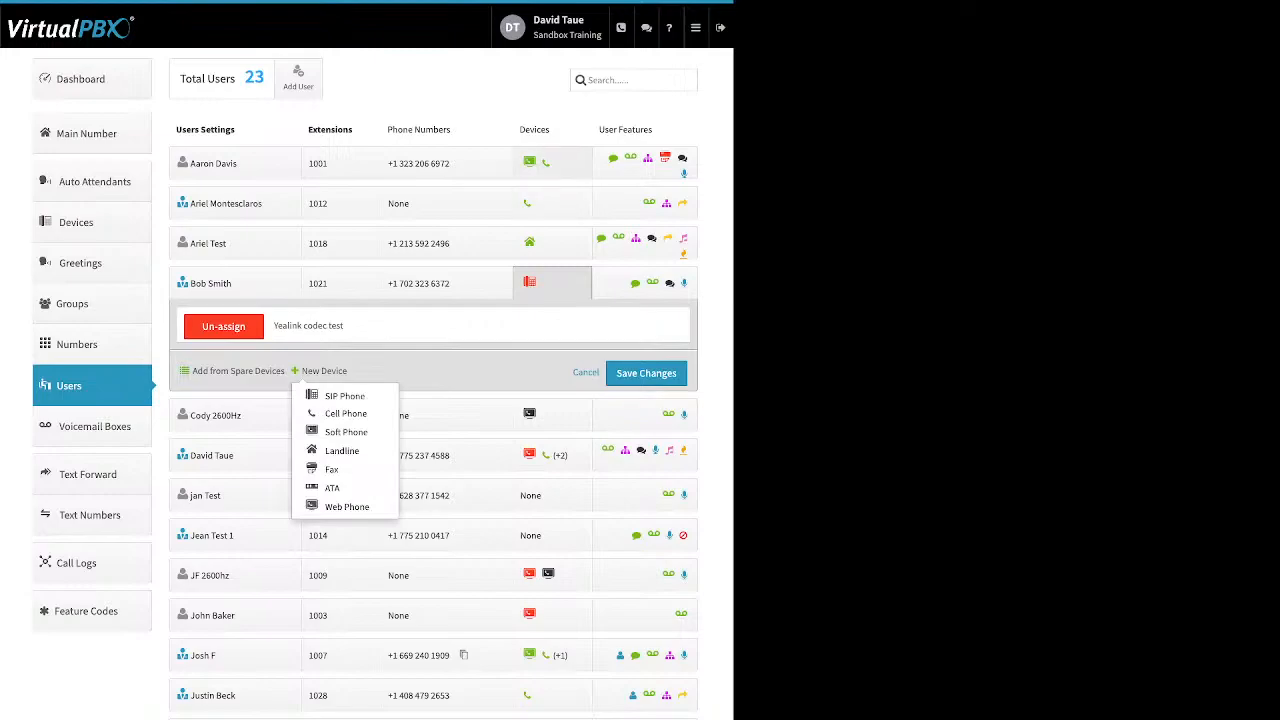
click(552, 163)
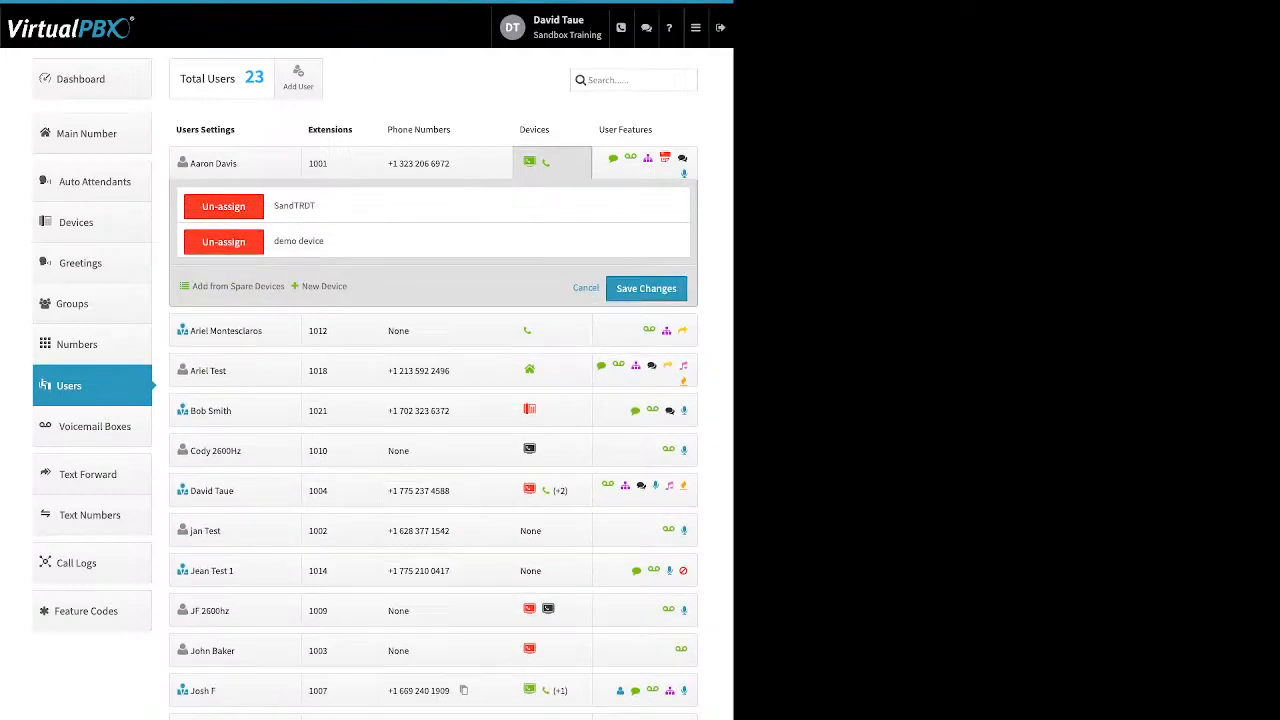
click(324, 287)
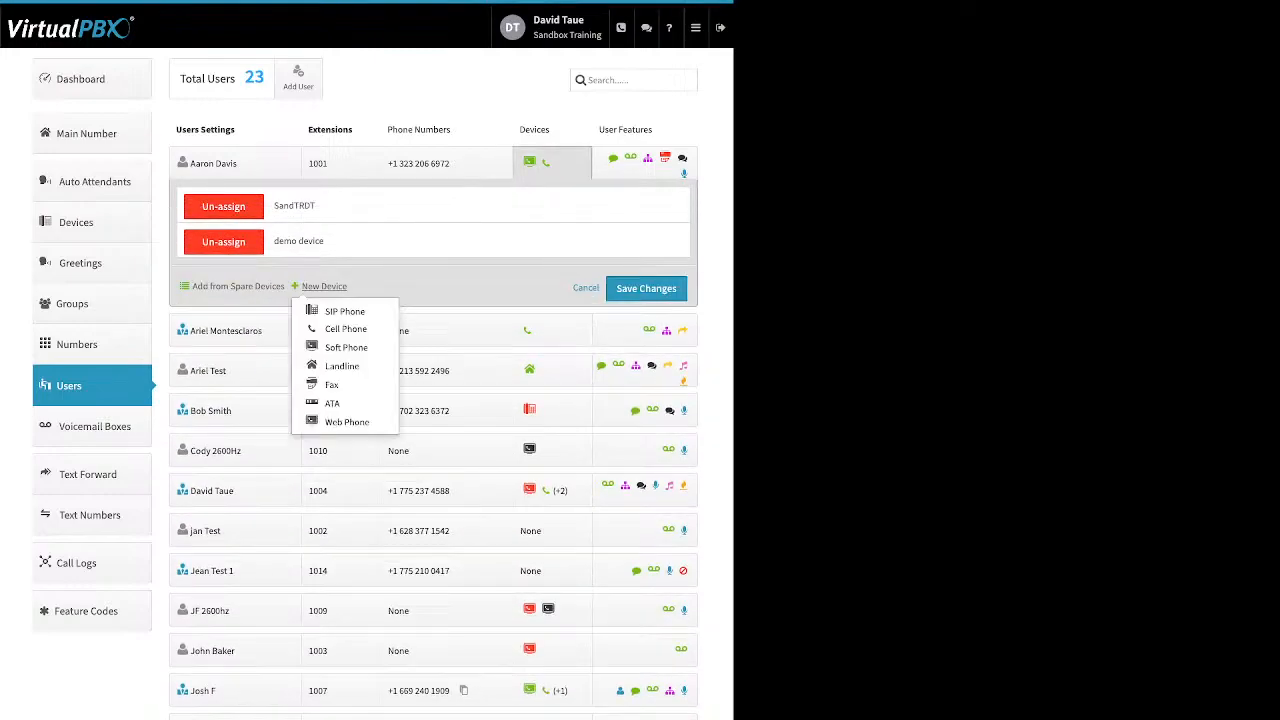
click(341, 329)
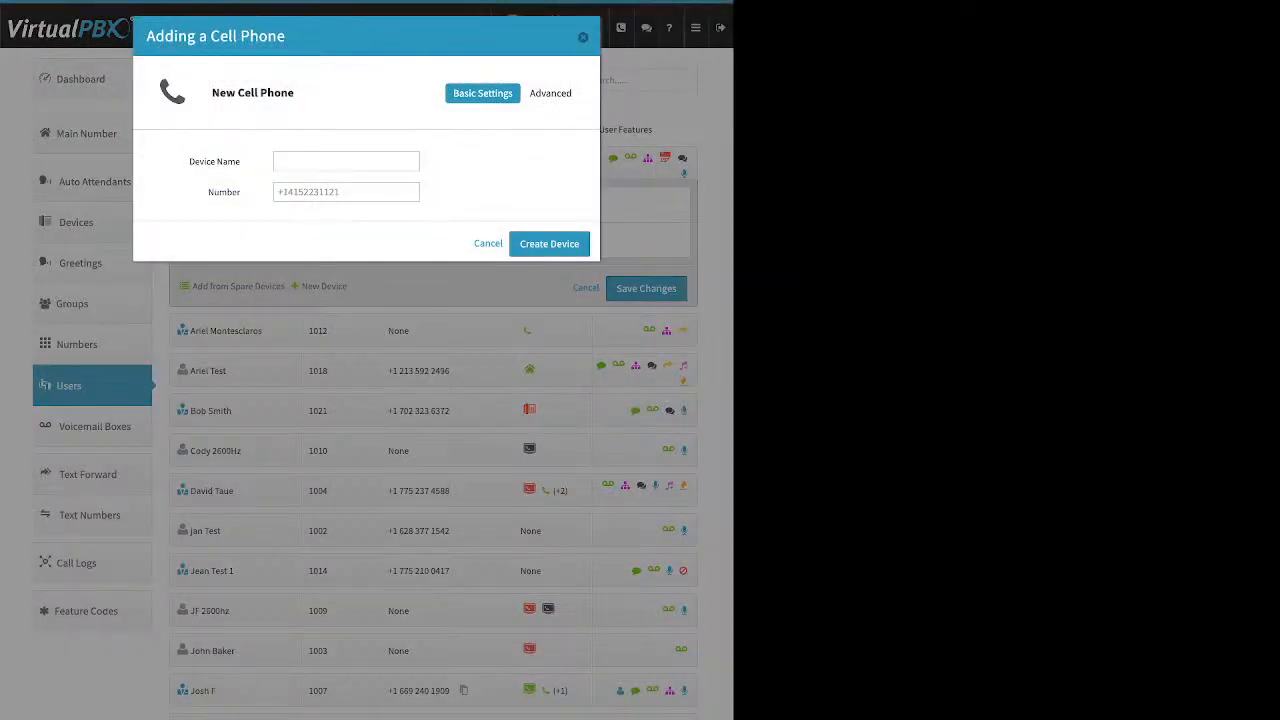
drag(241, 162, 241, 192)
key(Escape)
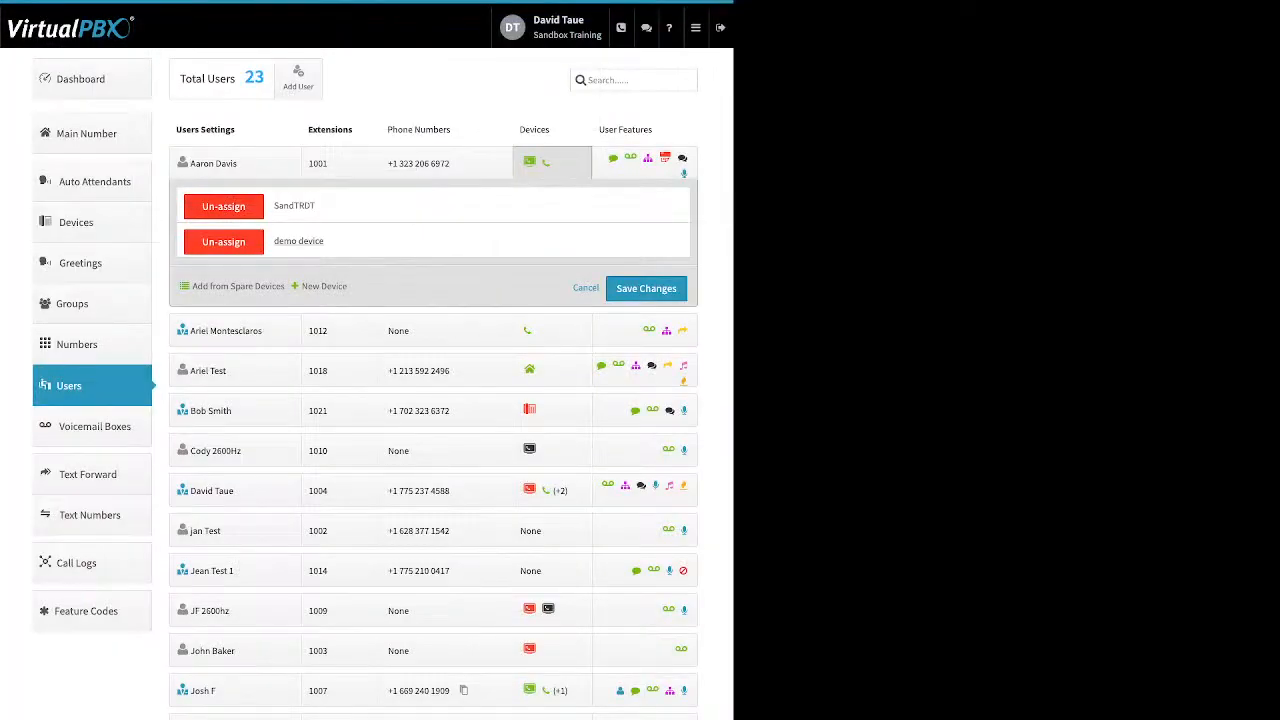
click(299, 241)
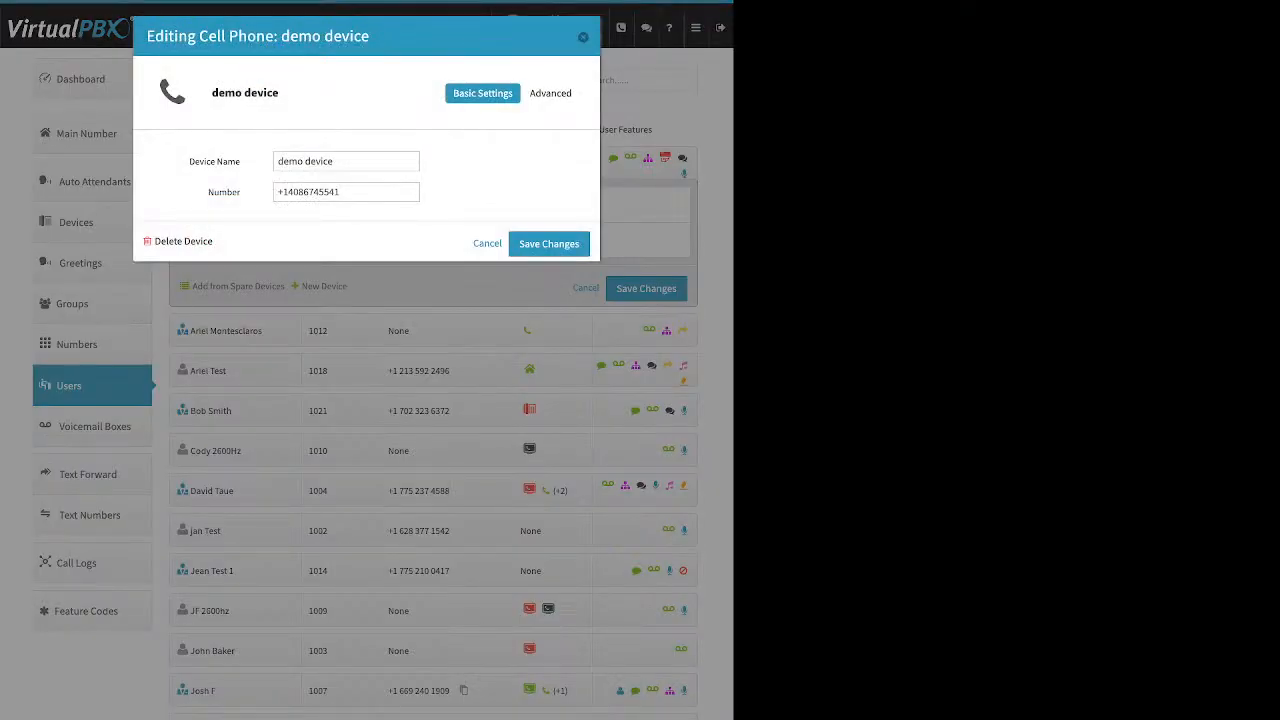
Review the demo device's phone number and Advanced Options, then return to its Basic Settings
drag(342, 192, 276, 192)
click(551, 93)
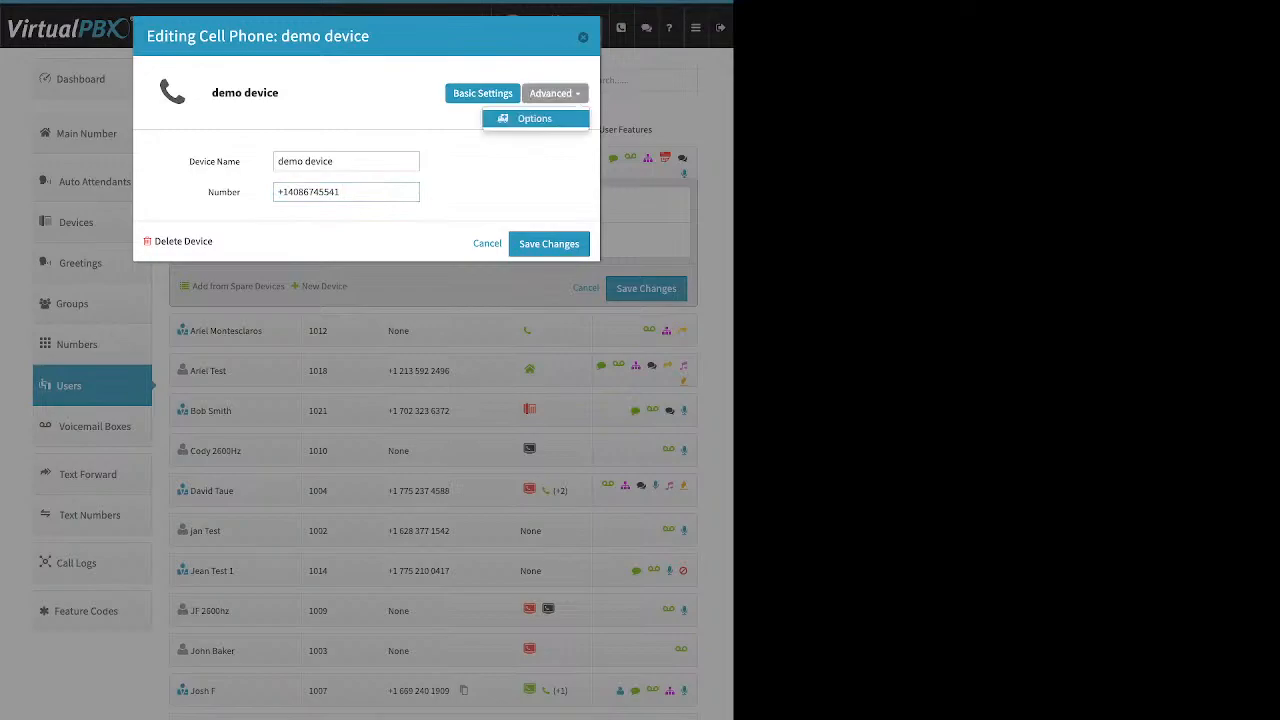
click(535, 119)
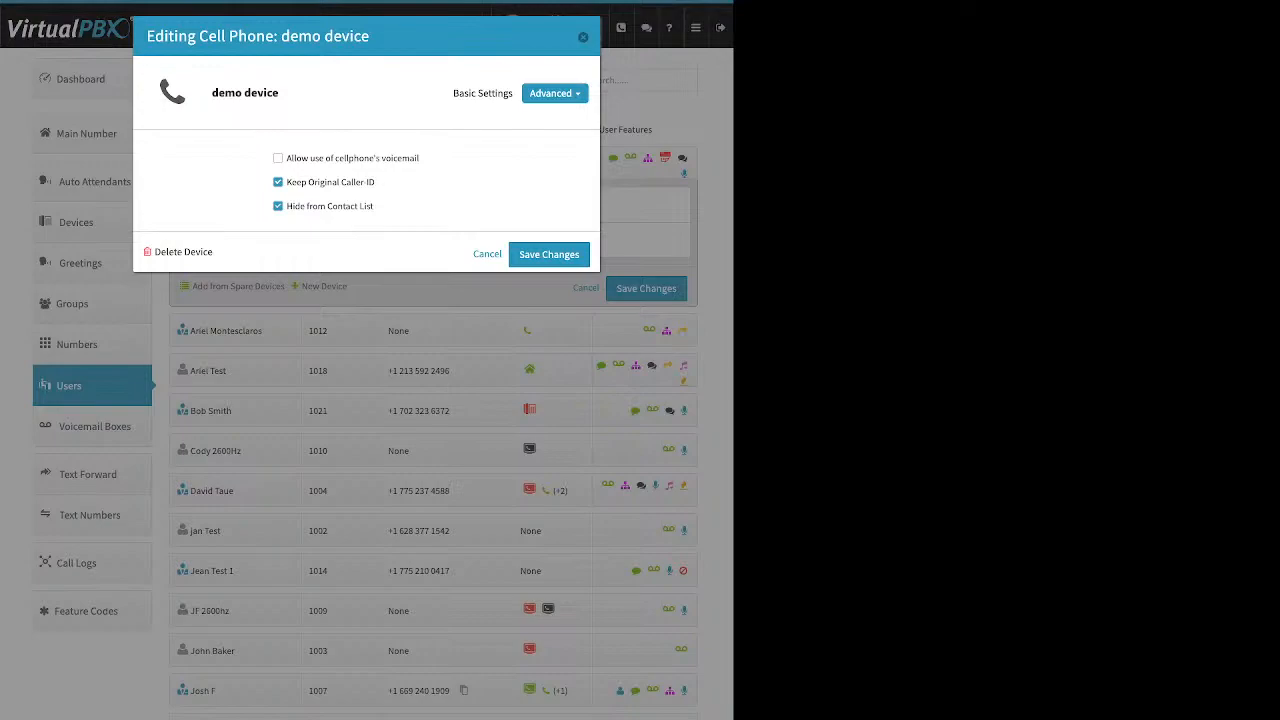
click(482, 93)
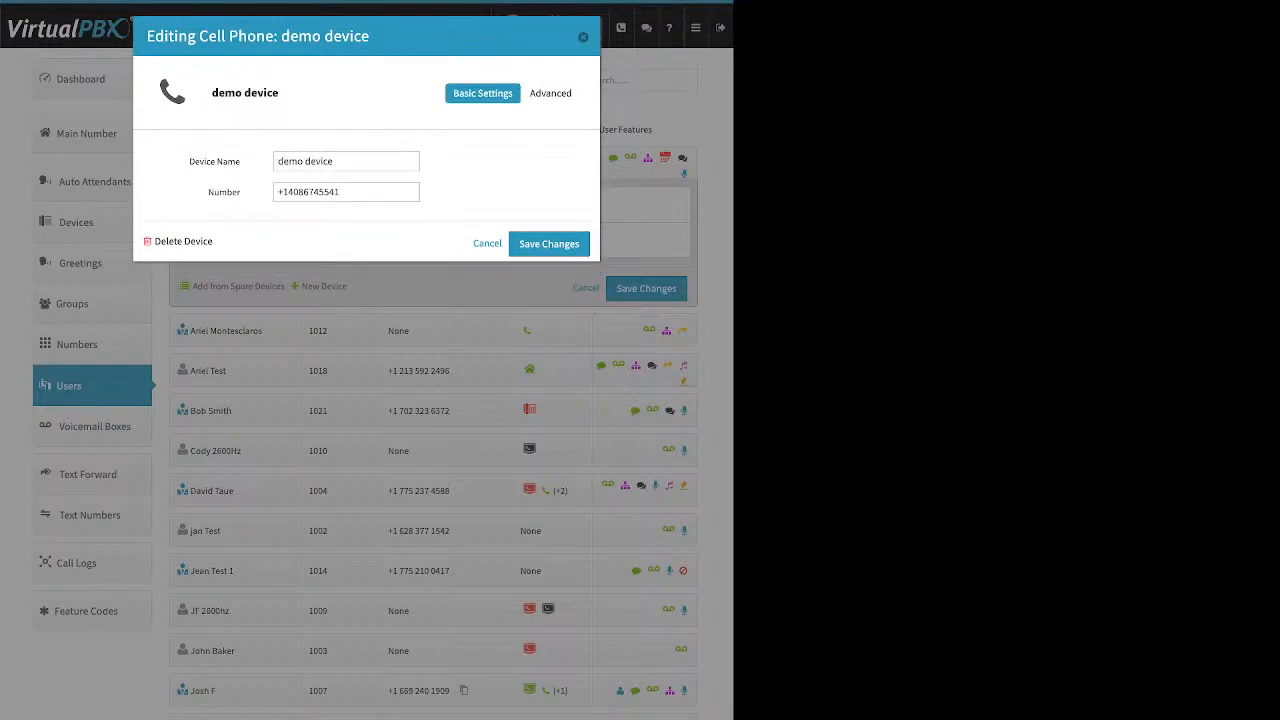
click(550, 93)
Leave cellphone voicemail off in the demo device's Advanced Options, with Keep Original Caller-ID checked
click(530, 118)
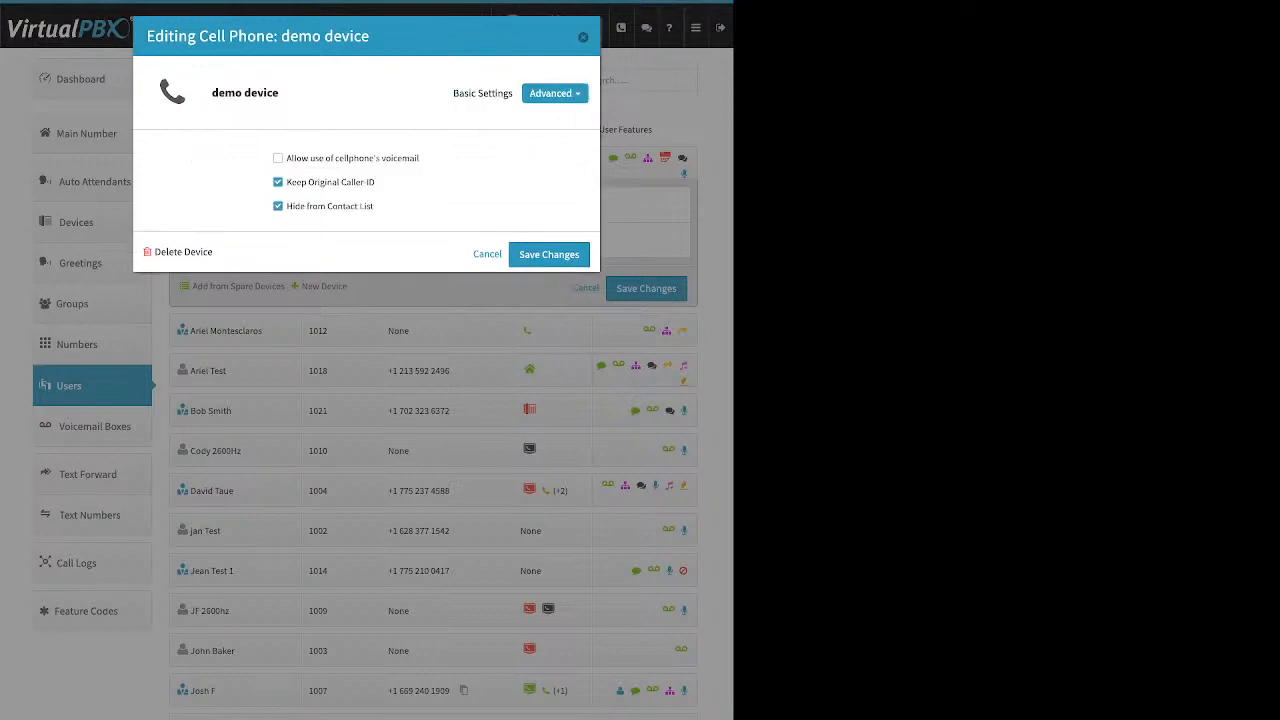
drag(420, 158, 286, 158)
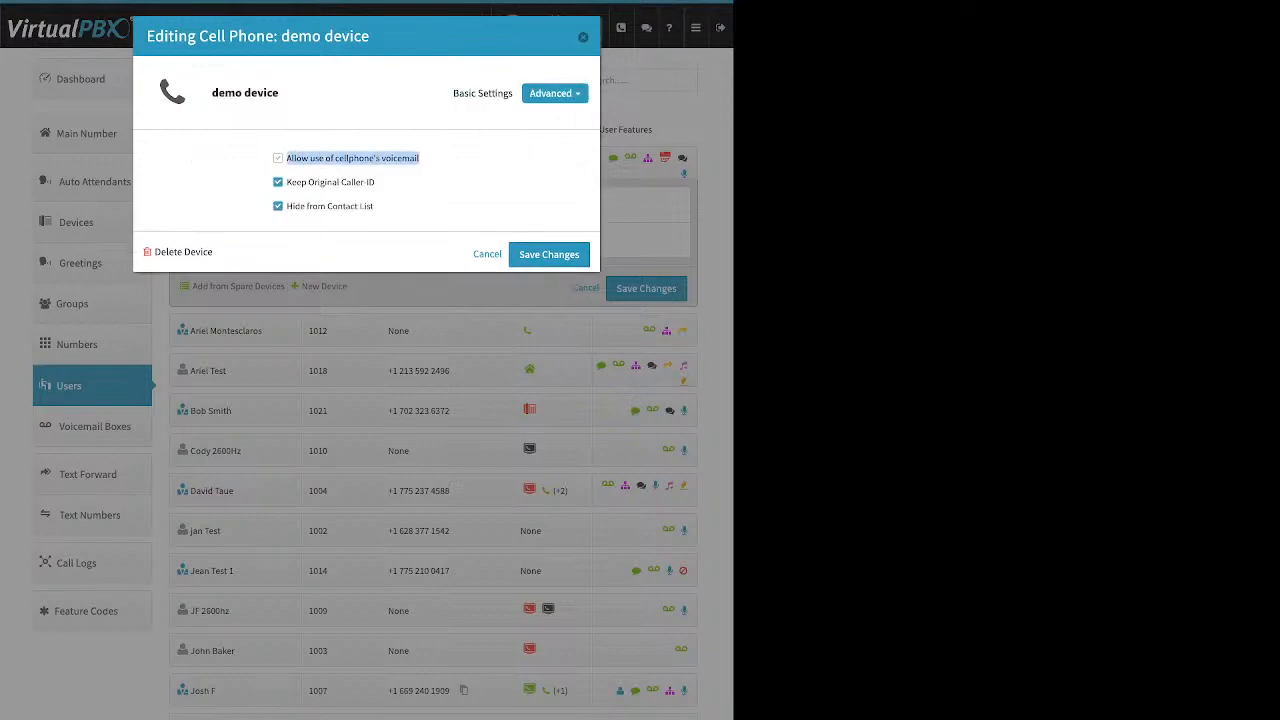
click(255, 162)
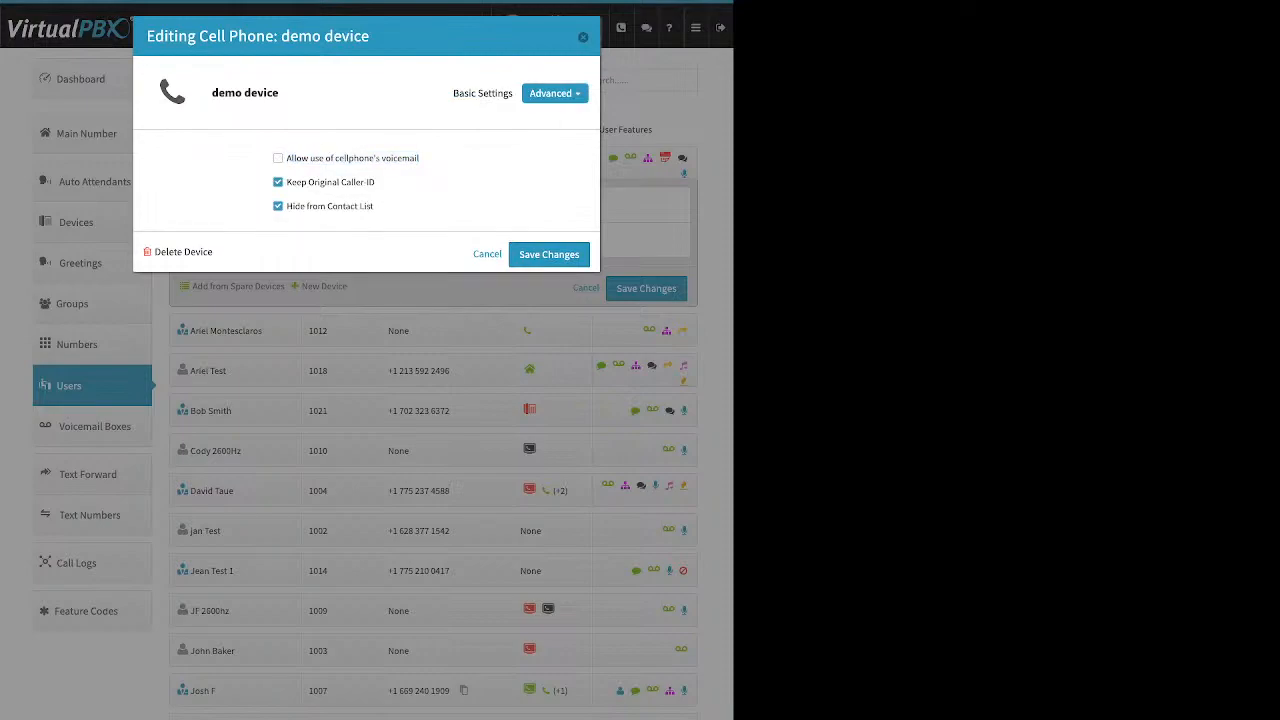
click(278, 158)
click(278, 158)
drag(420, 158, 287, 158)
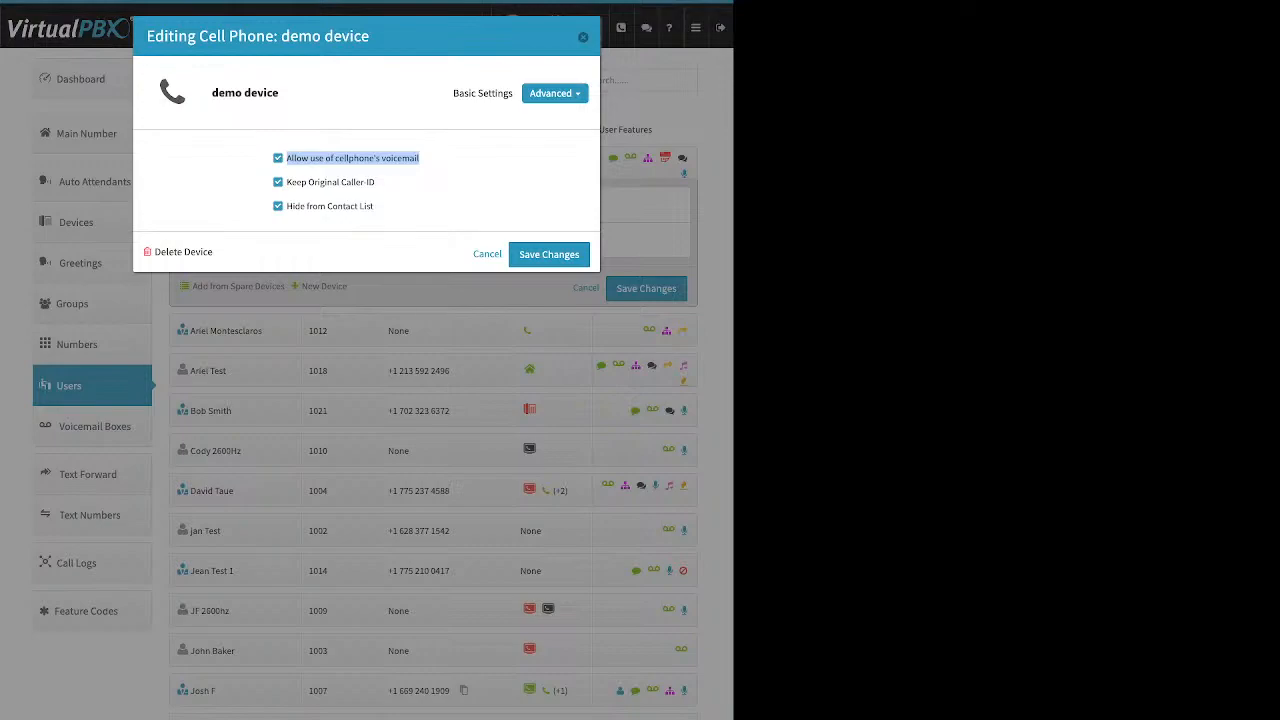
click(278, 158)
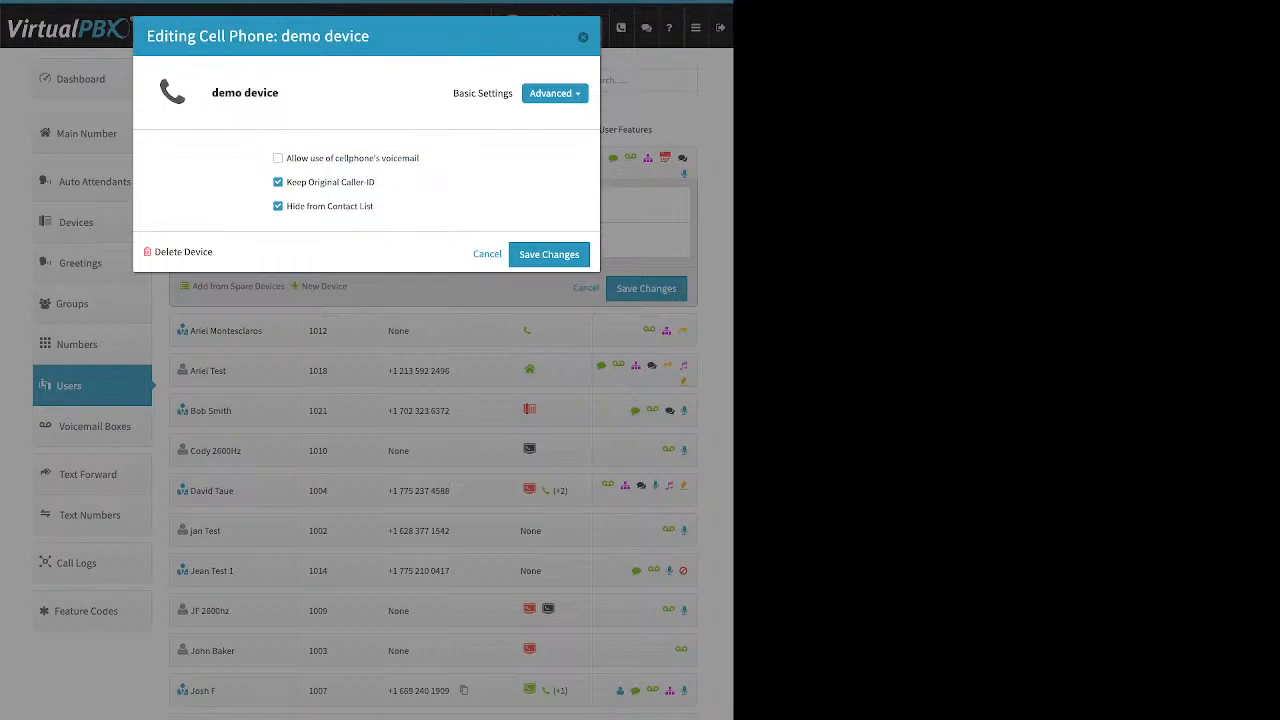
drag(376, 182, 286, 182)
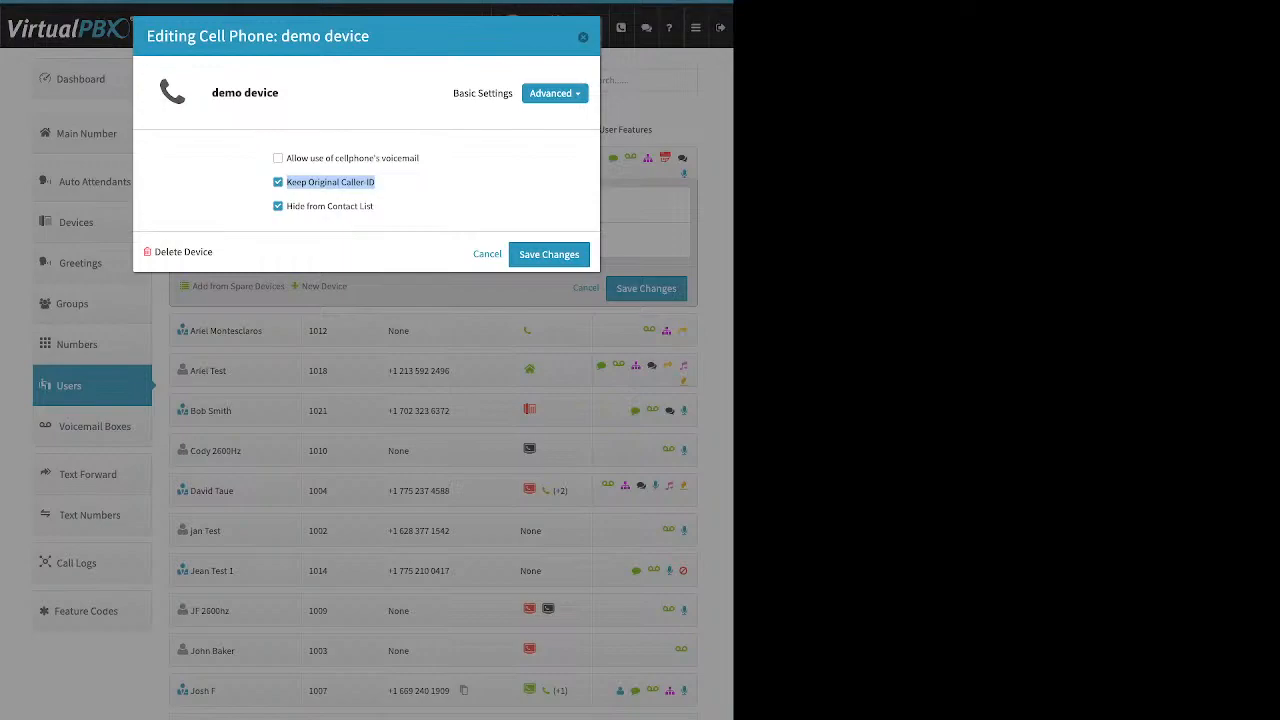
Untick Keep Original Caller-ID in the demo device's Advanced Options and close the editor
click(583, 37)
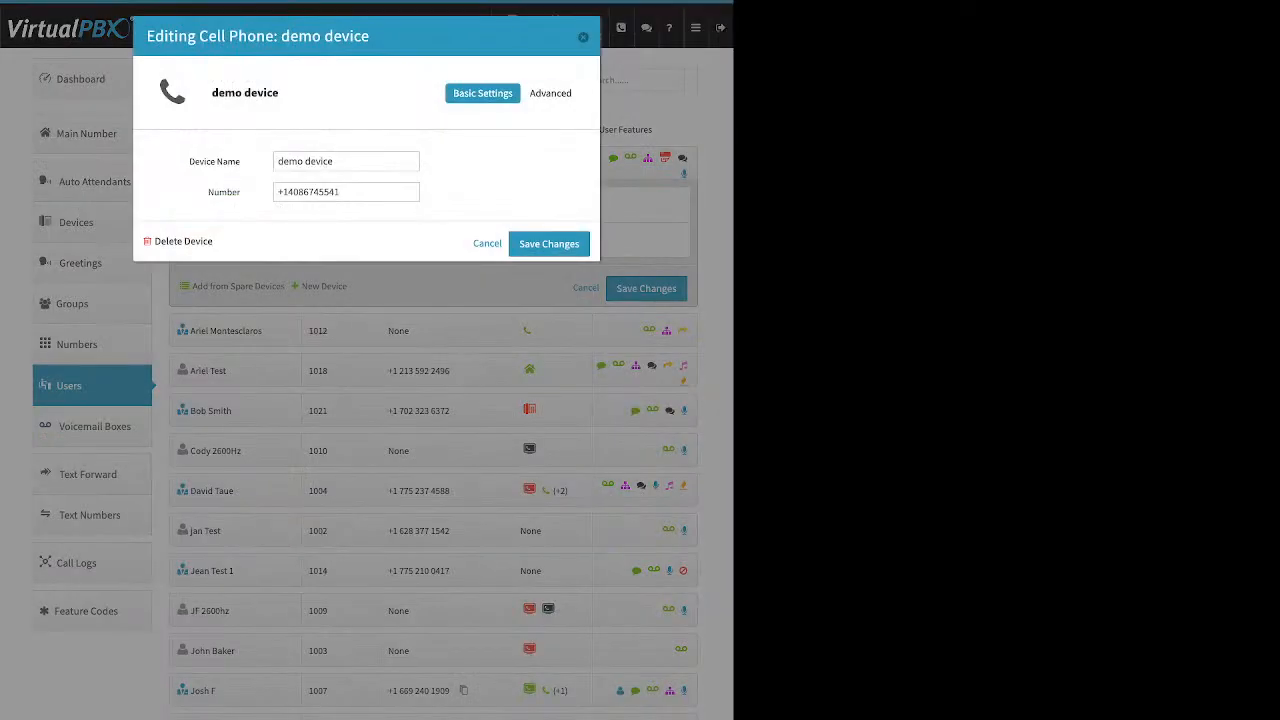
click(554, 93)
click(535, 118)
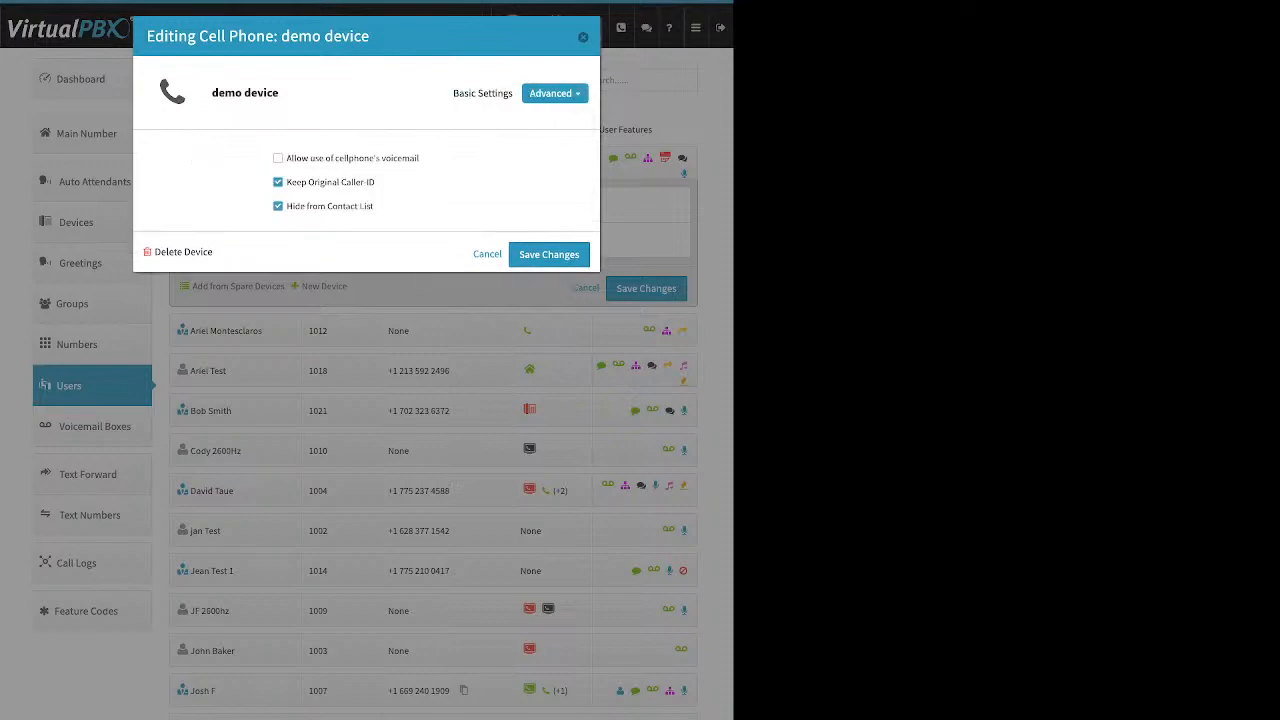
click(278, 182)
click(487, 254)
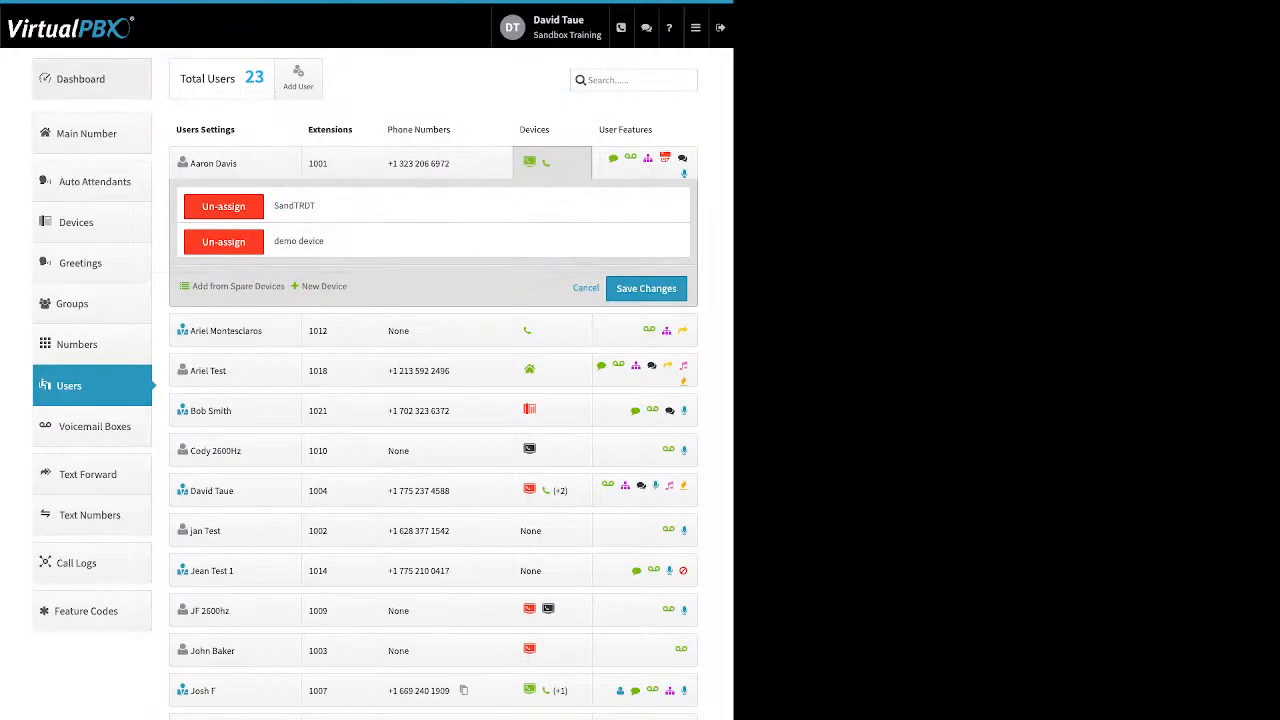
click(81, 79)
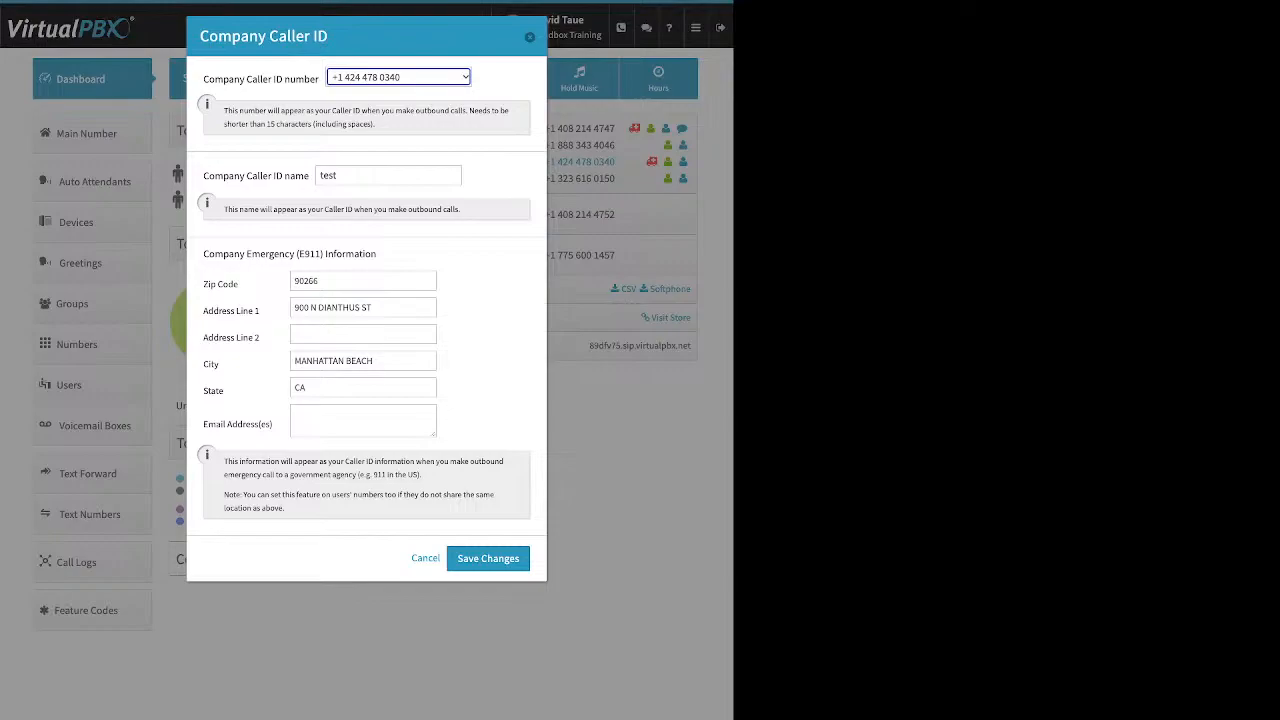
click(425, 558)
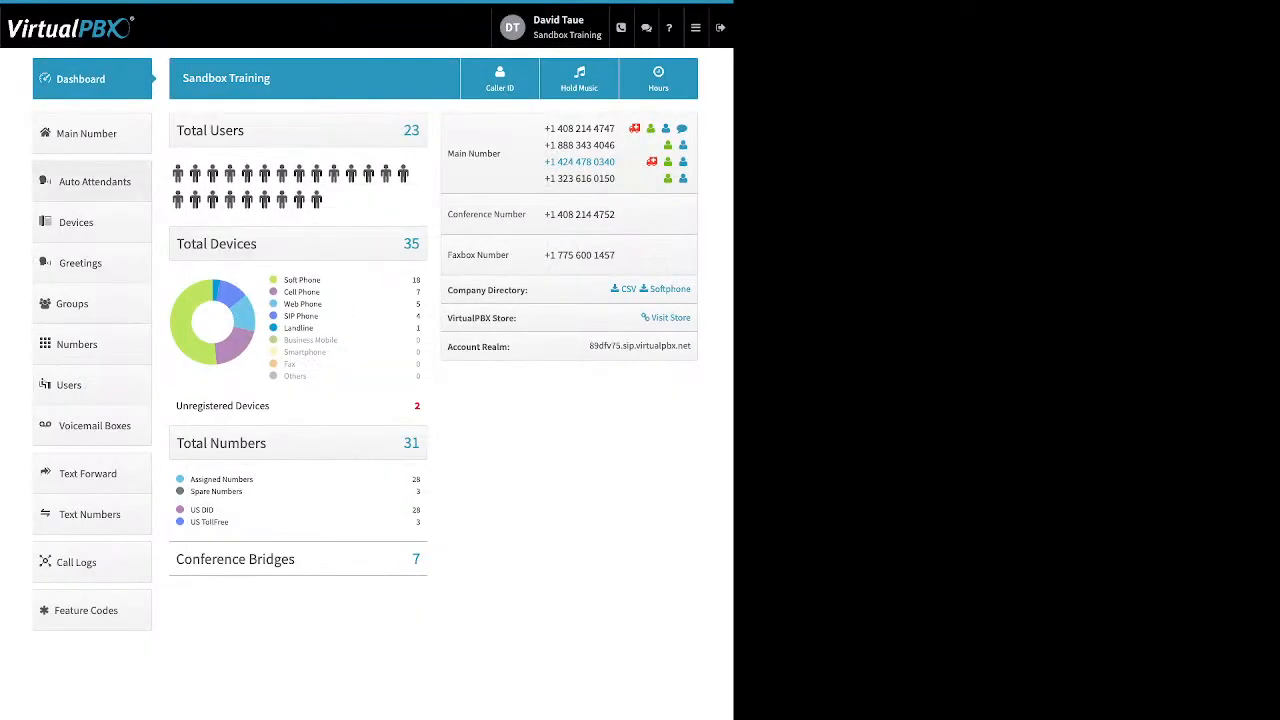
click(69, 385)
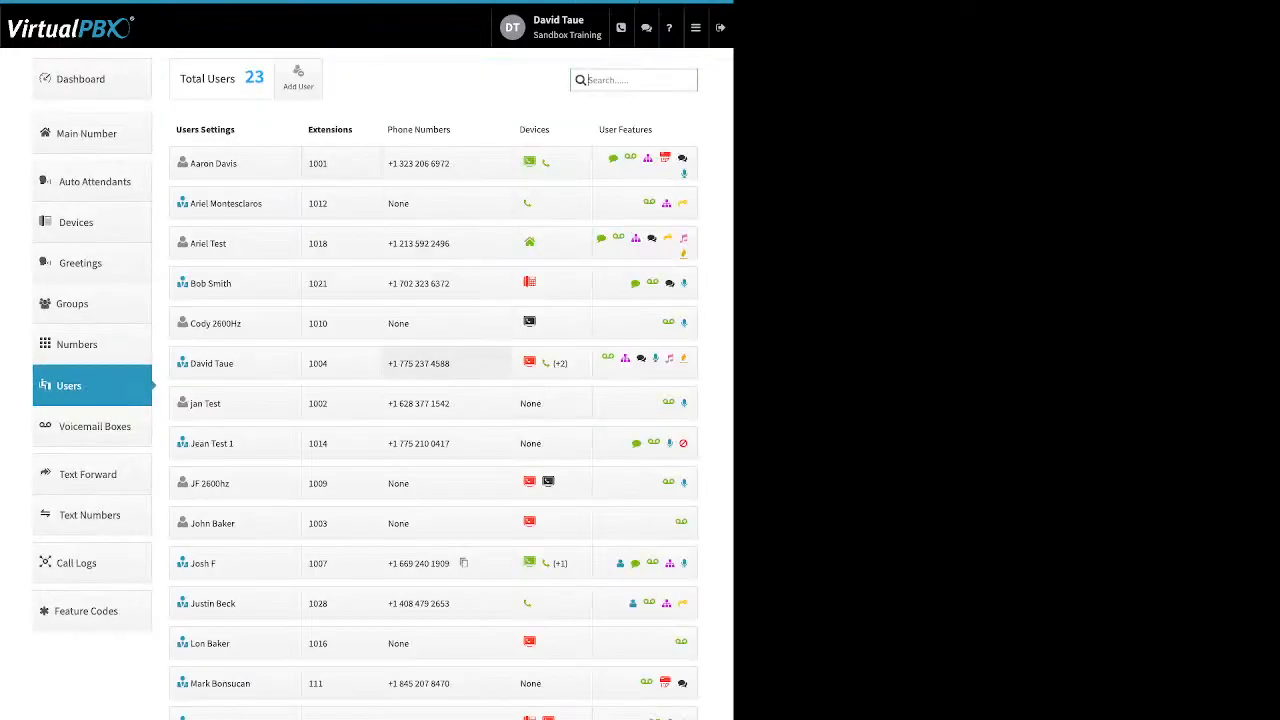
Start adding a new Soft Phone device for extension 1018
click(540, 243)
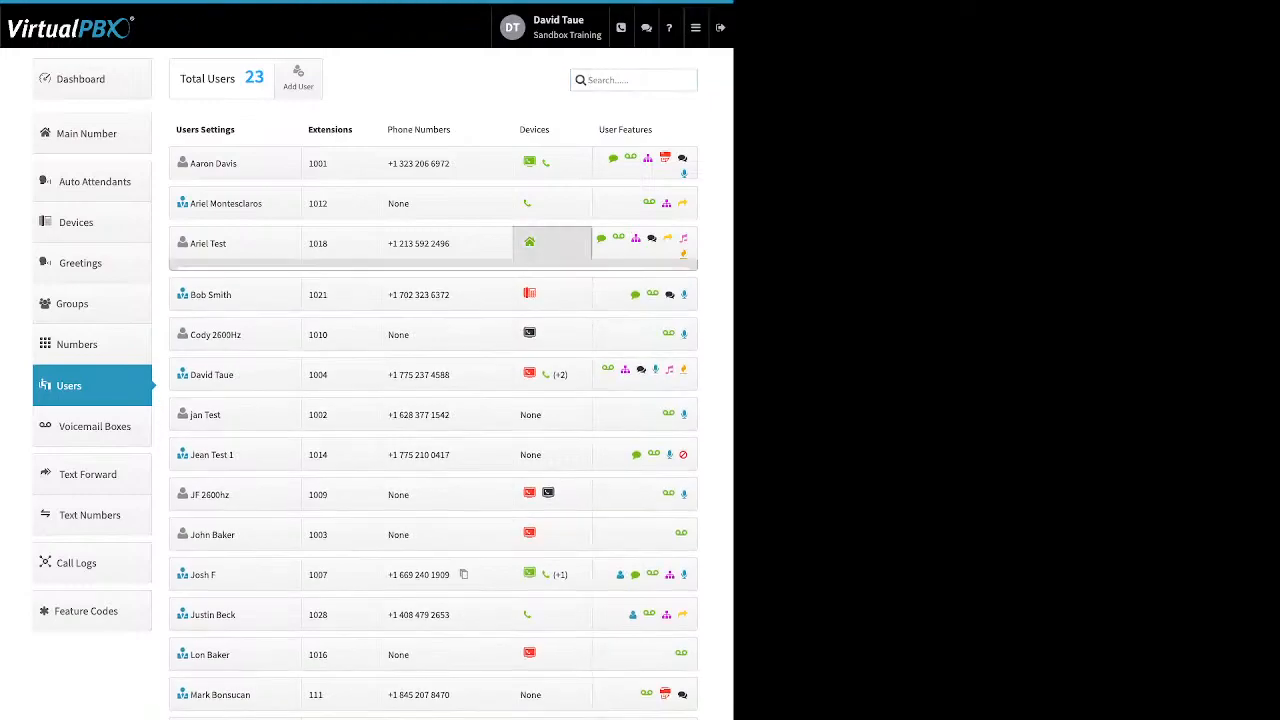
click(322, 331)
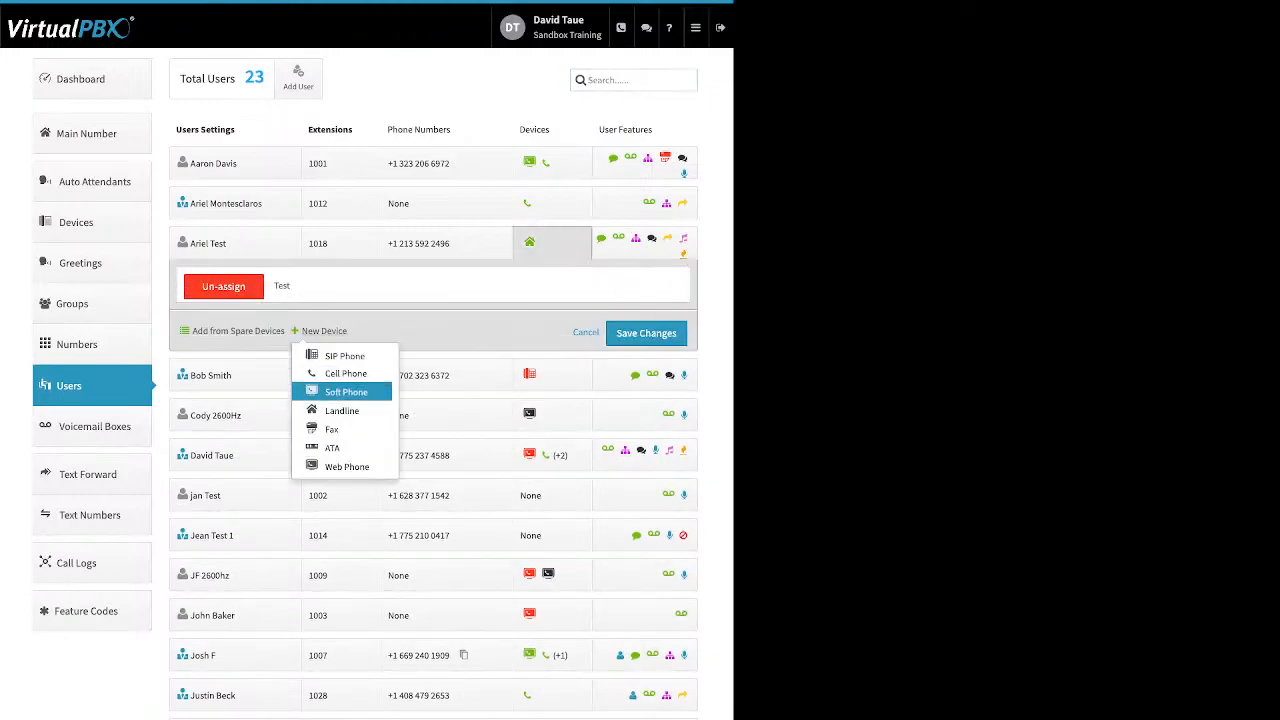
click(346, 392)
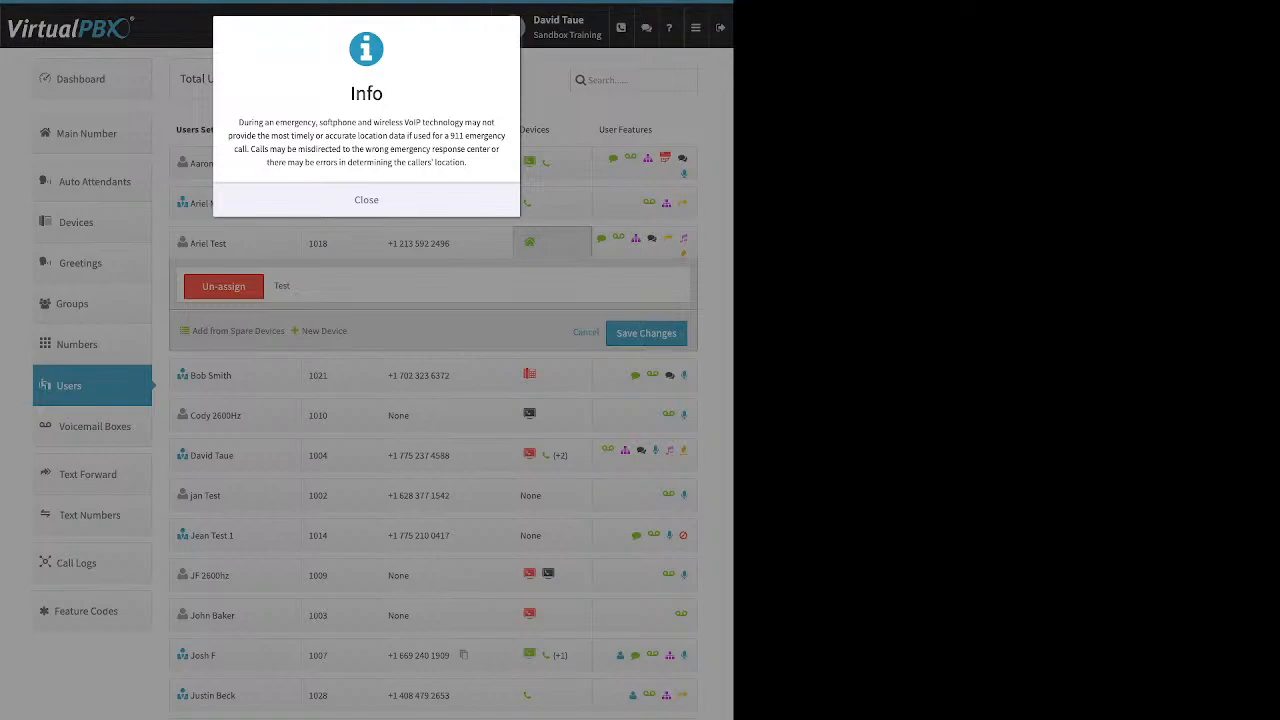
Dismiss the 911 notice and review the softphone's generated SIP username, password and realm
click(362, 200)
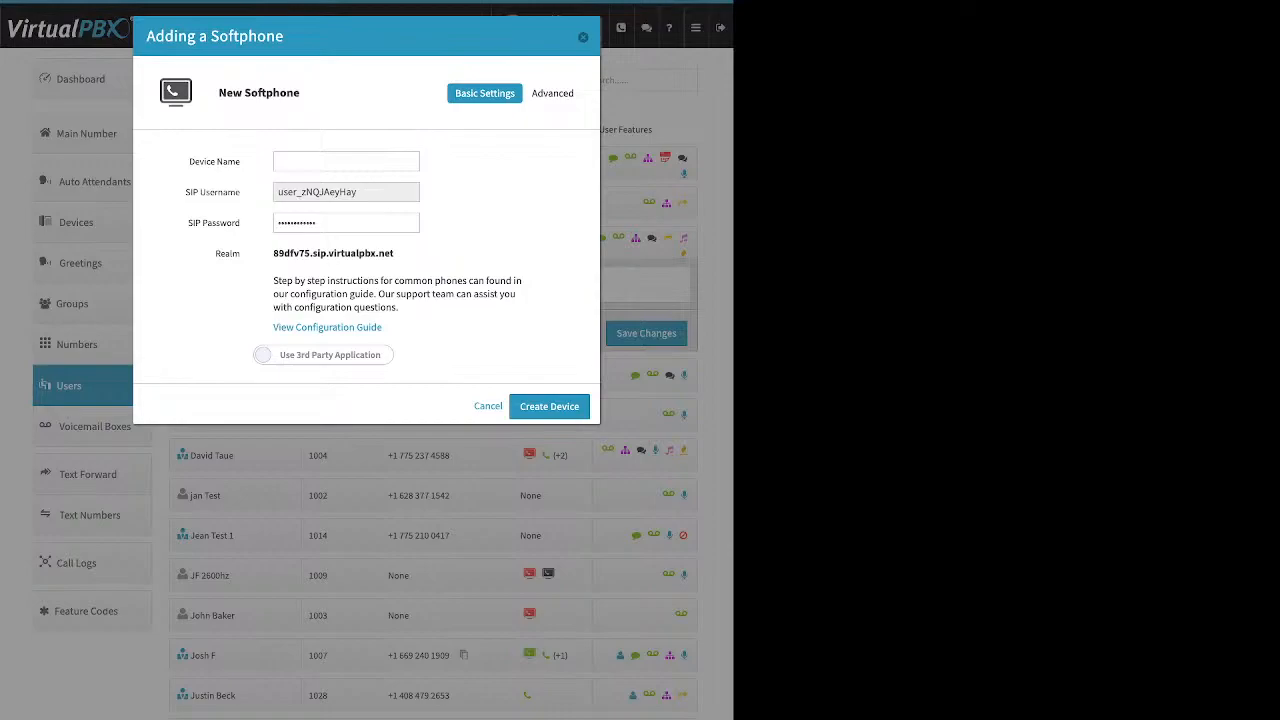
drag(189, 161, 241, 161)
double_click(317, 192)
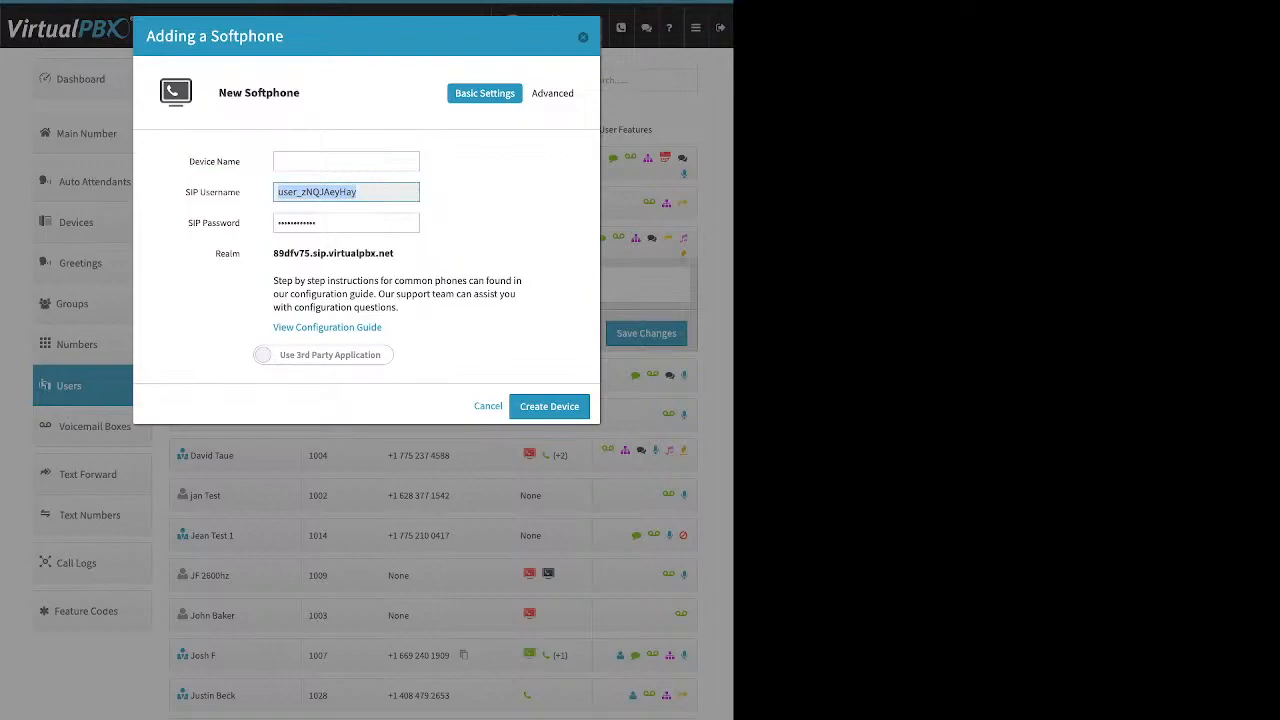
click(345, 223)
drag(345, 223, 277, 223)
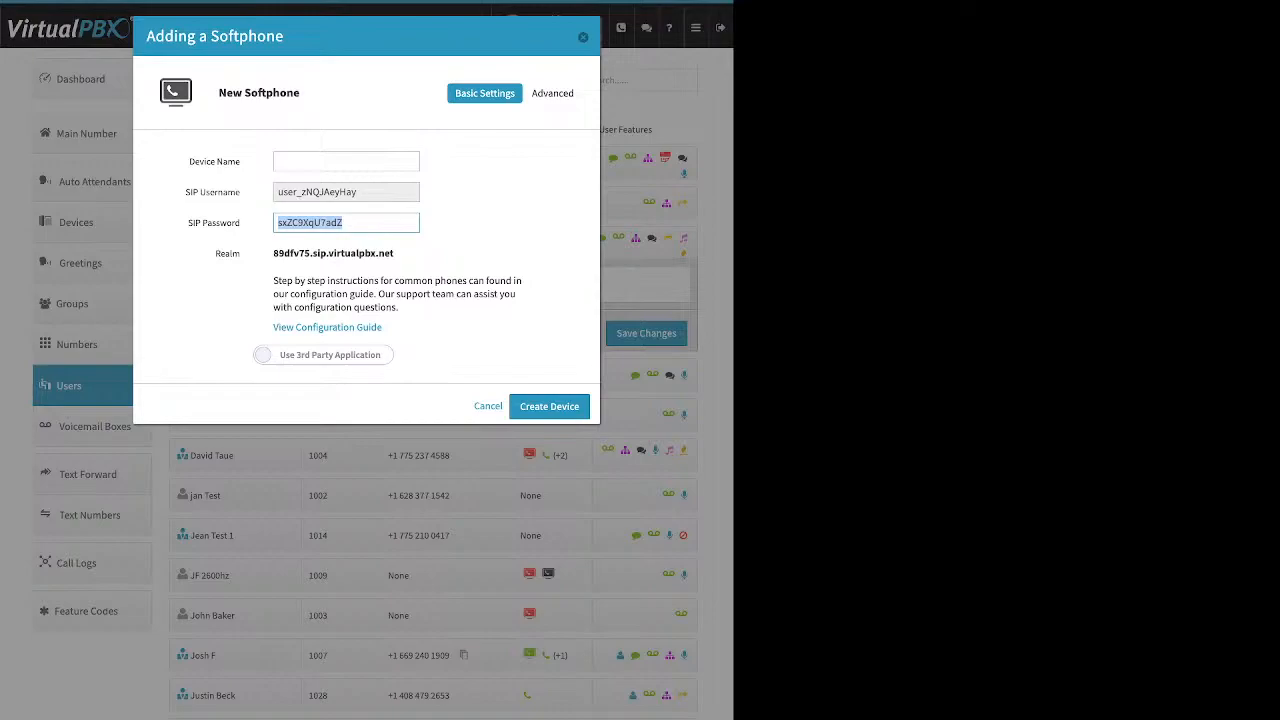
drag(394, 253, 273, 253)
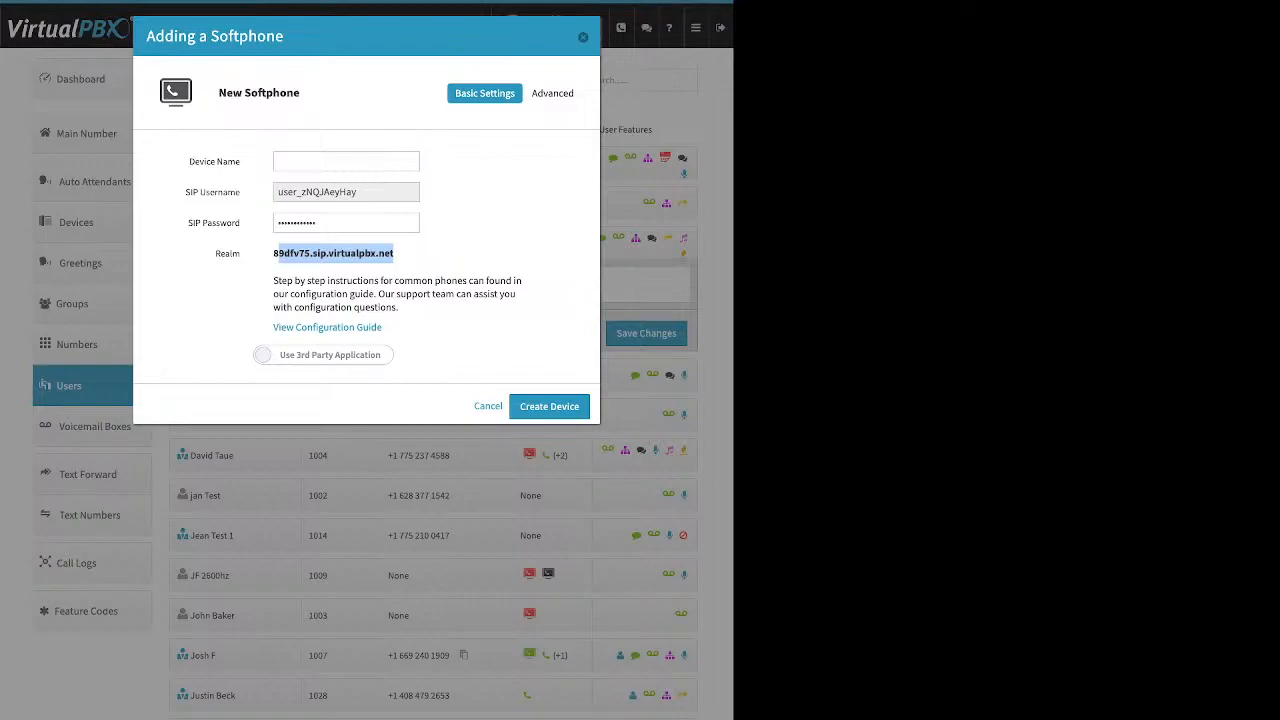
Note the configuration guide link and switch the softphone to the VirtualPBX application login
drag(387, 328, 271, 328)
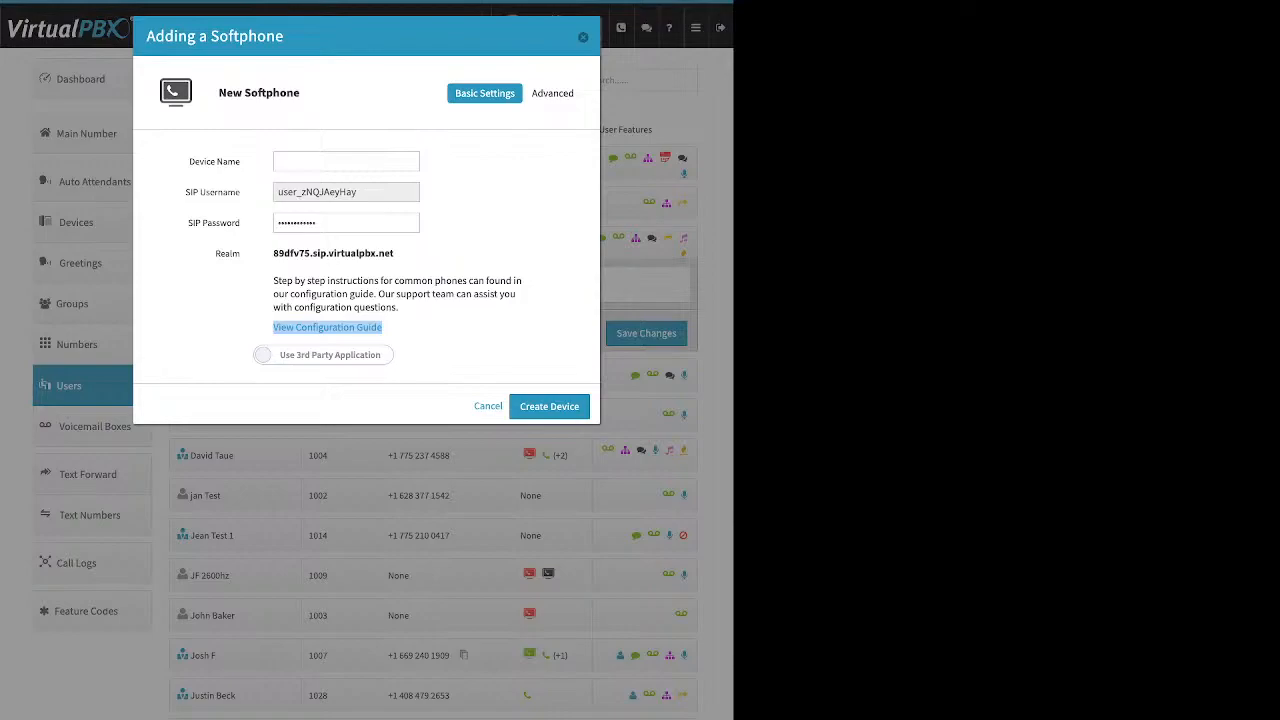
click(323, 355)
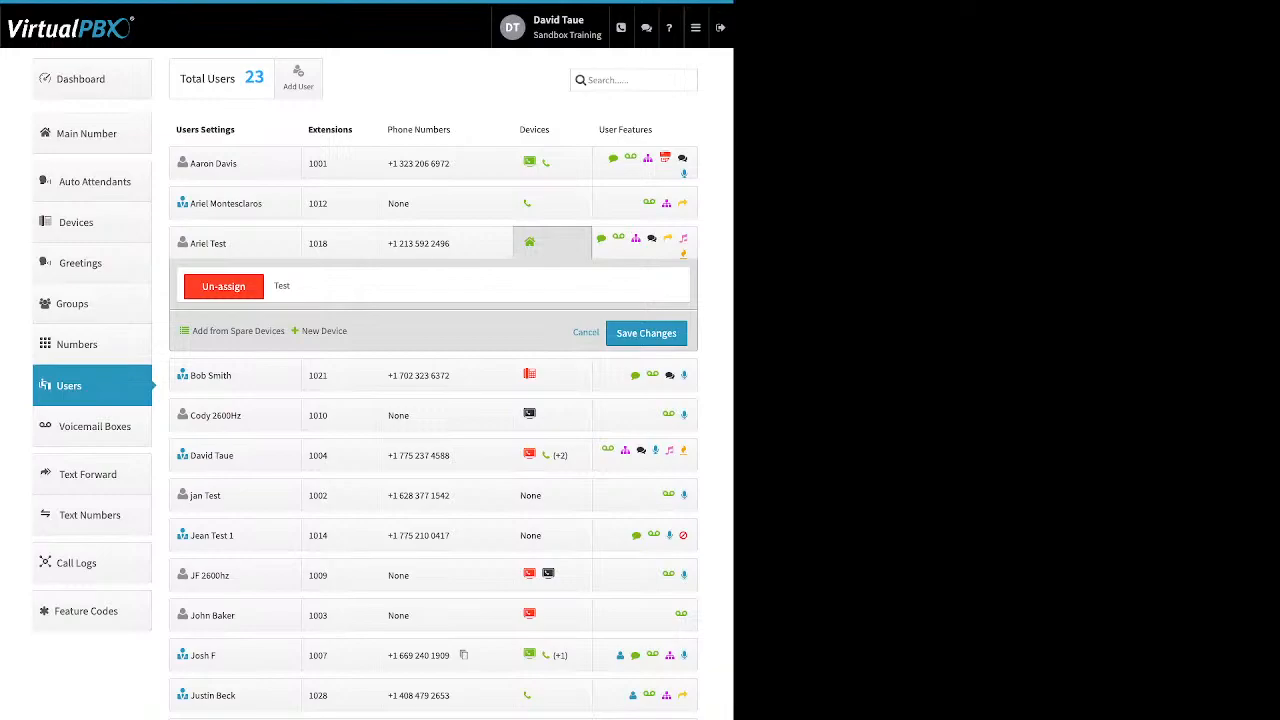
Begin a Web Phone for extension 1018, dismiss the 911 notice, and cancel without creating it
click(322, 331)
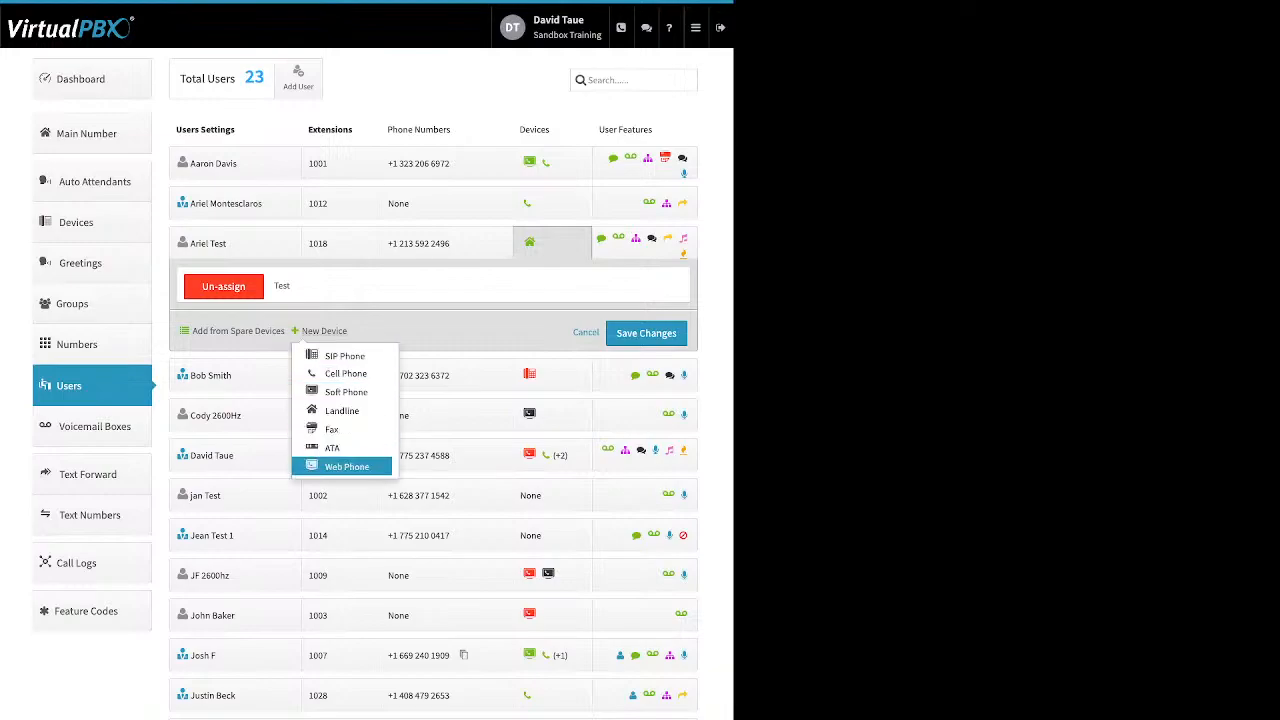
click(346, 467)
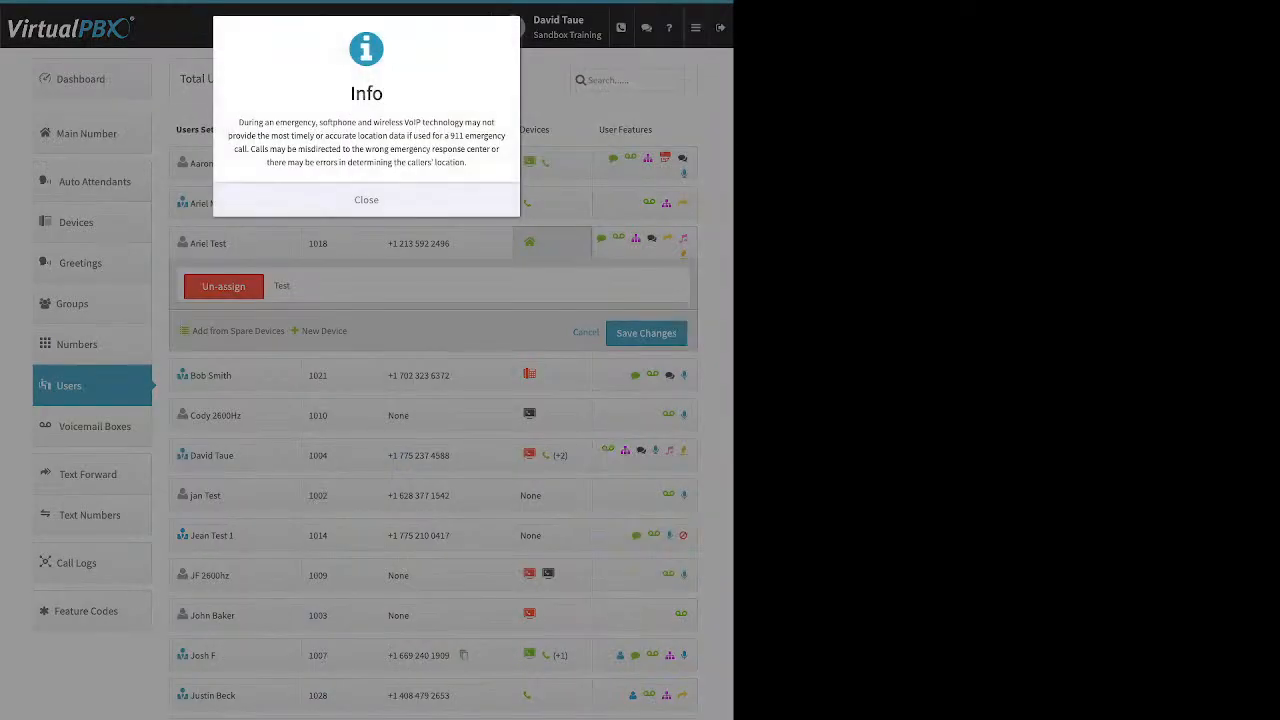
click(366, 200)
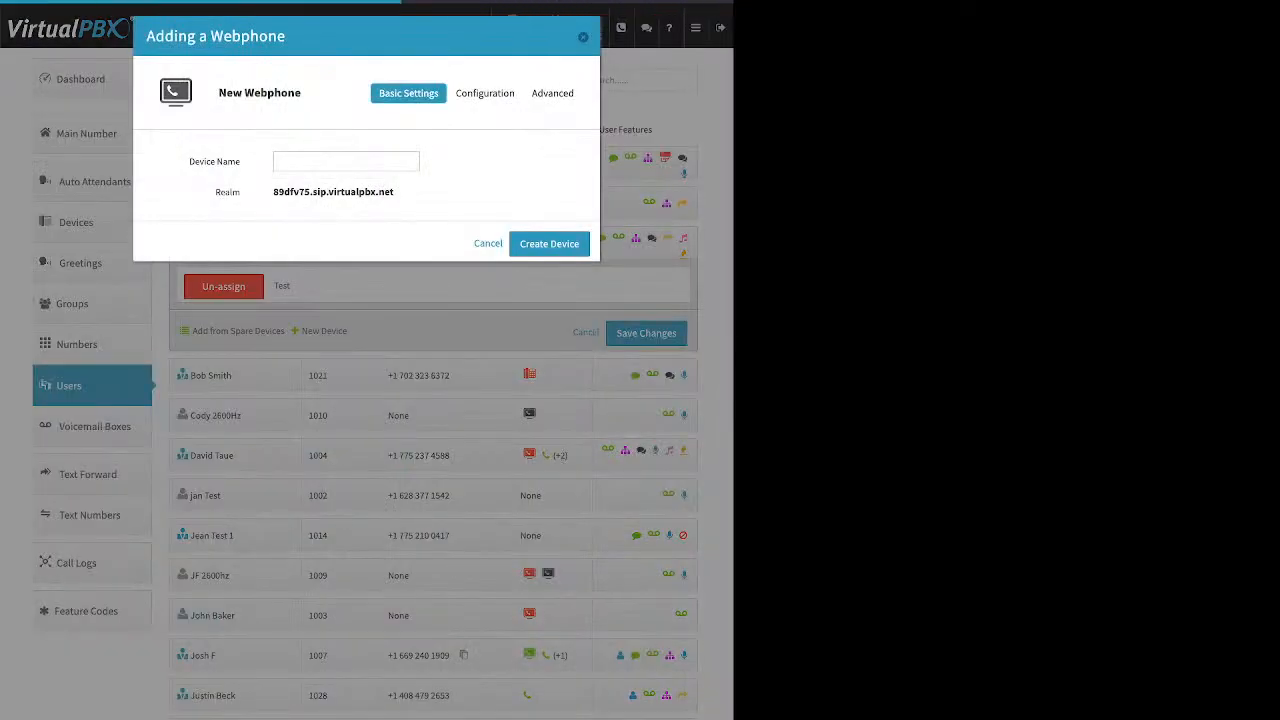
triple_click(215, 162)
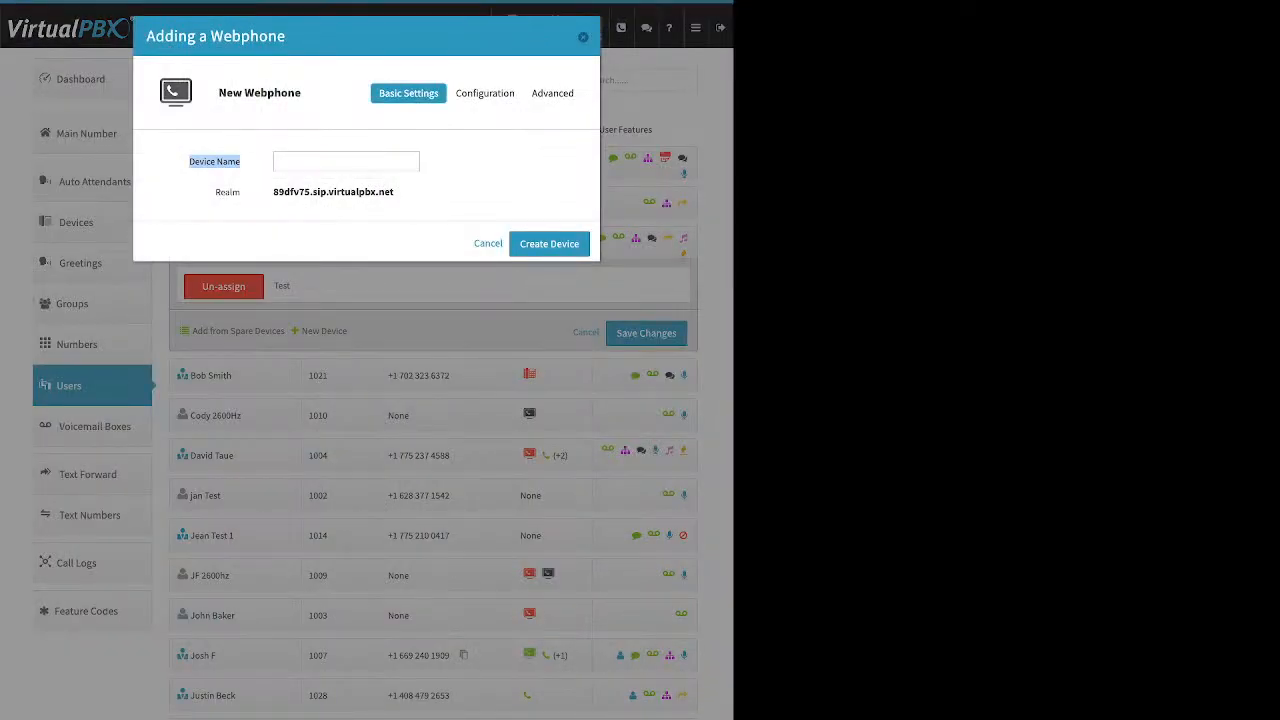
click(583, 37)
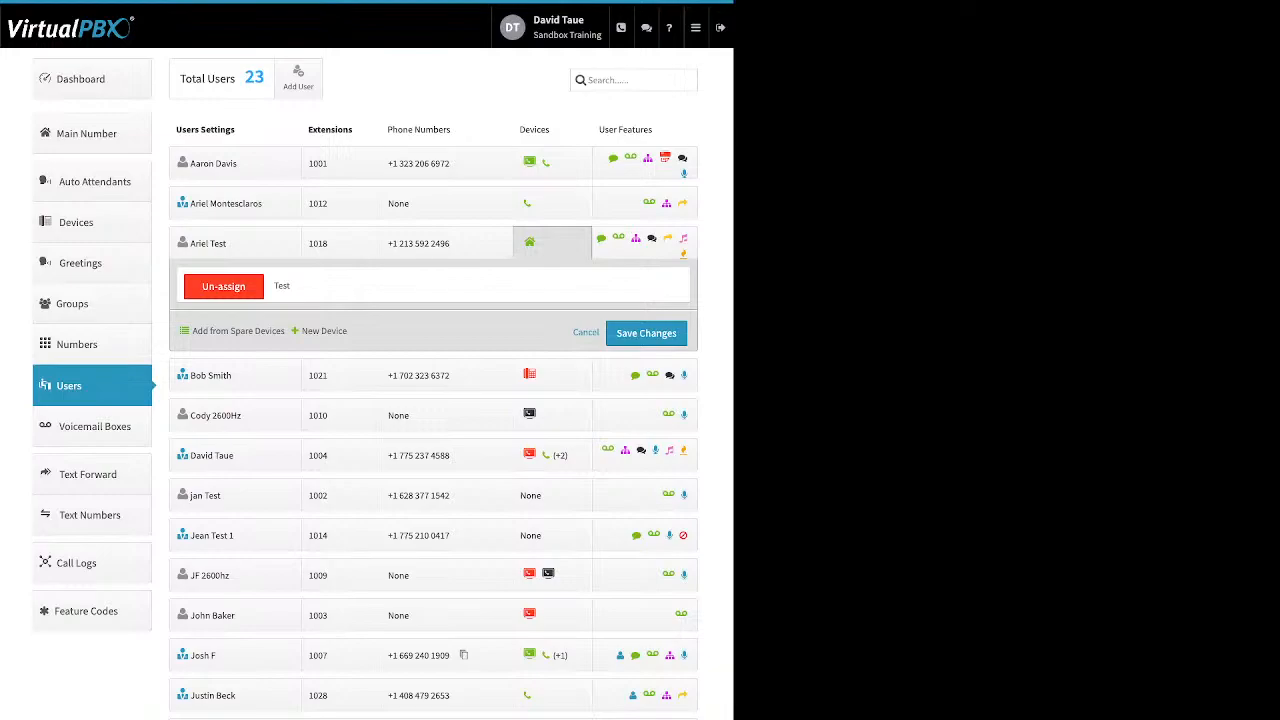
click(619, 238)
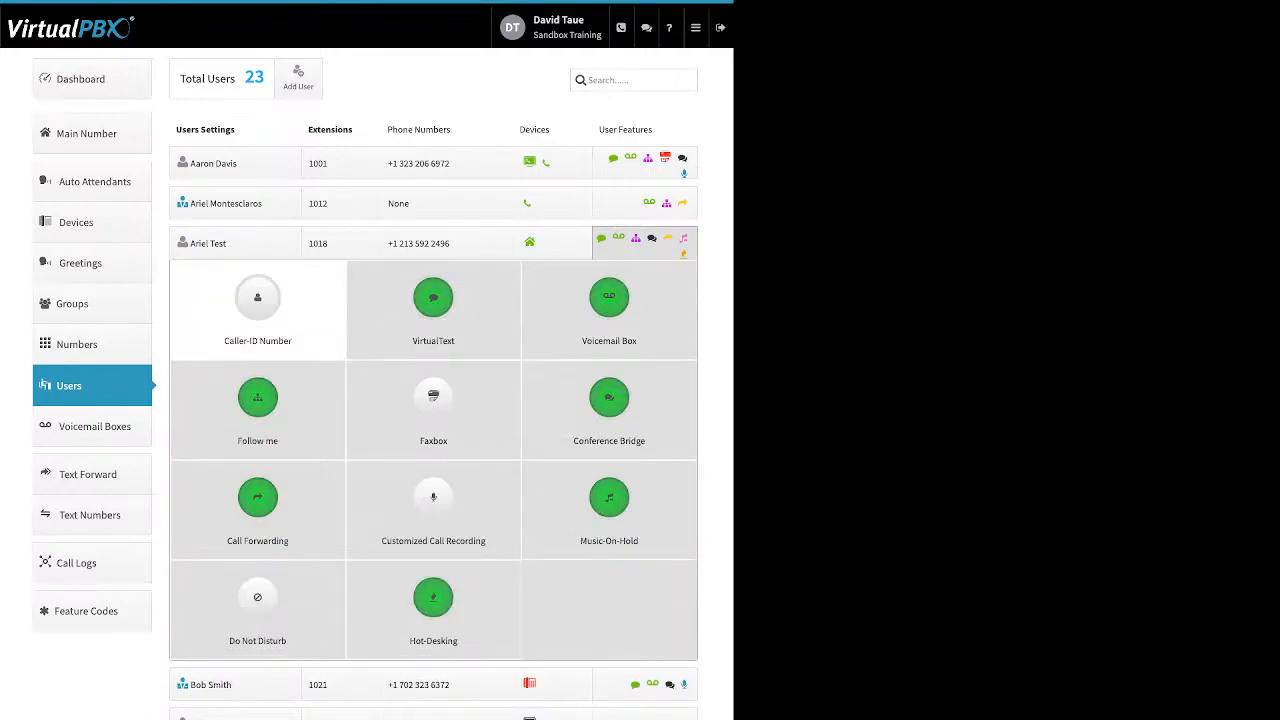
Turn on a custom Caller-ID Number for extension 1018, then cancel to discard the change
click(257, 300)
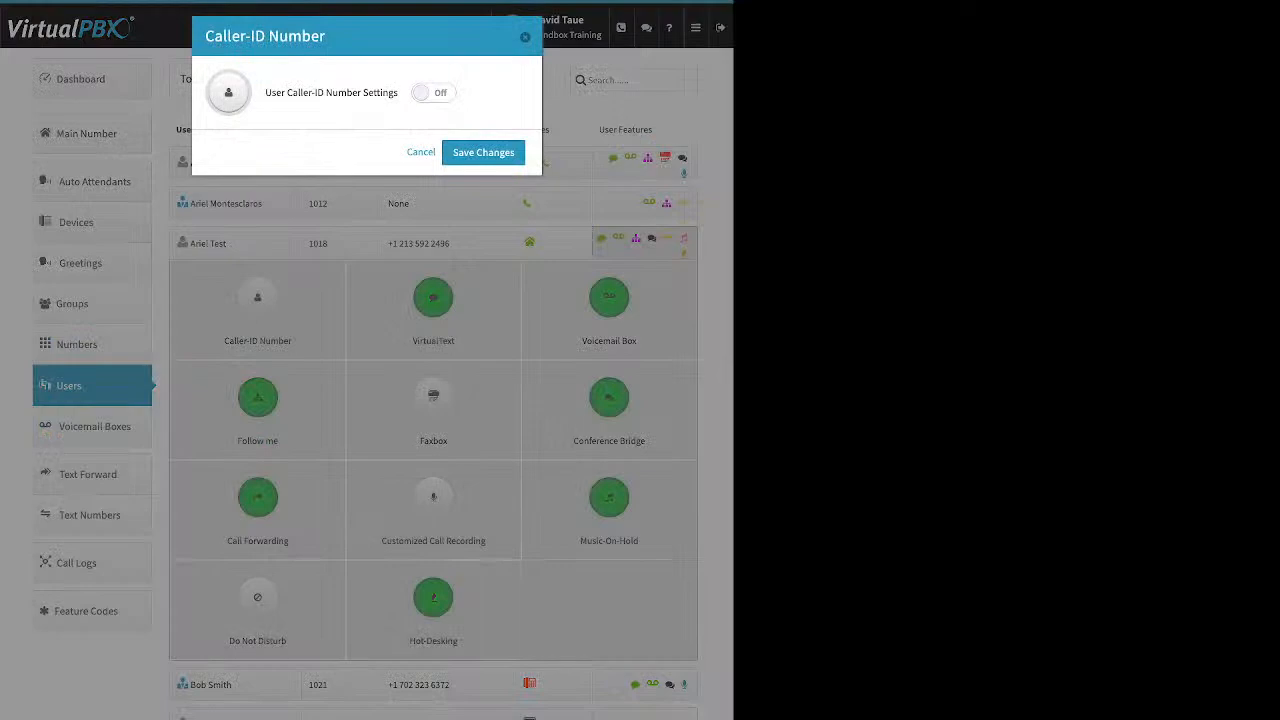
click(434, 93)
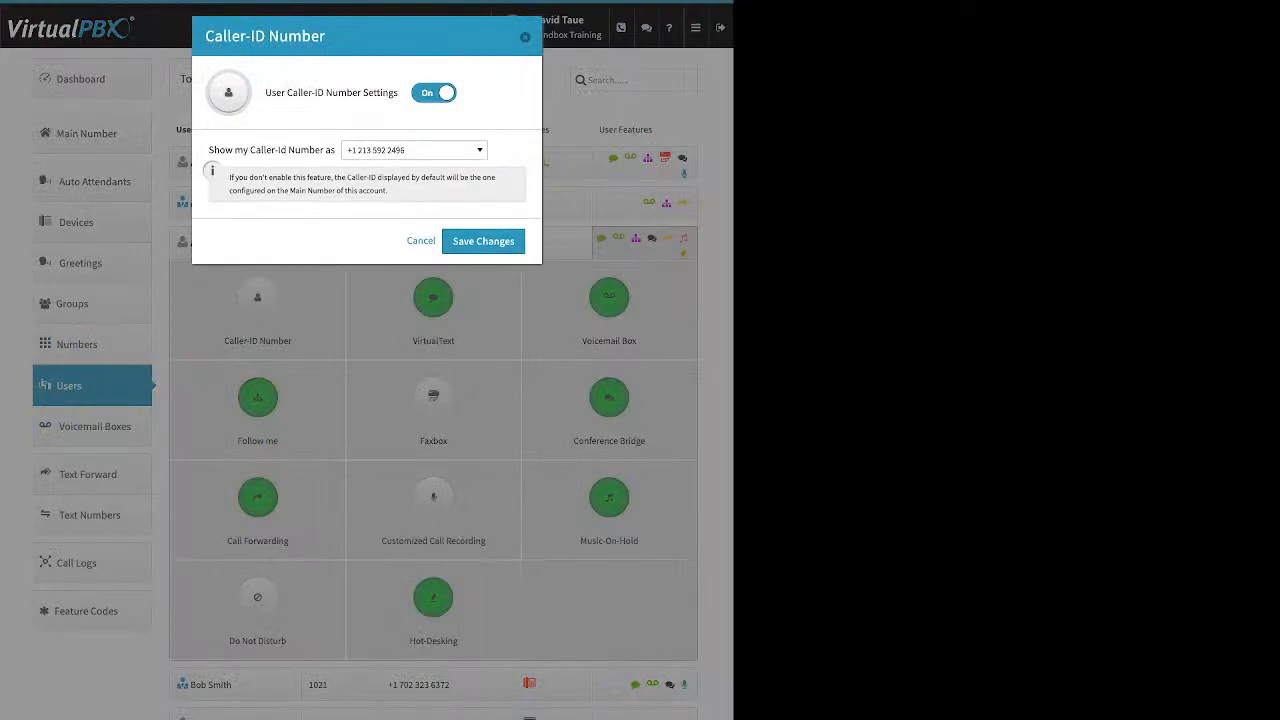
click(421, 241)
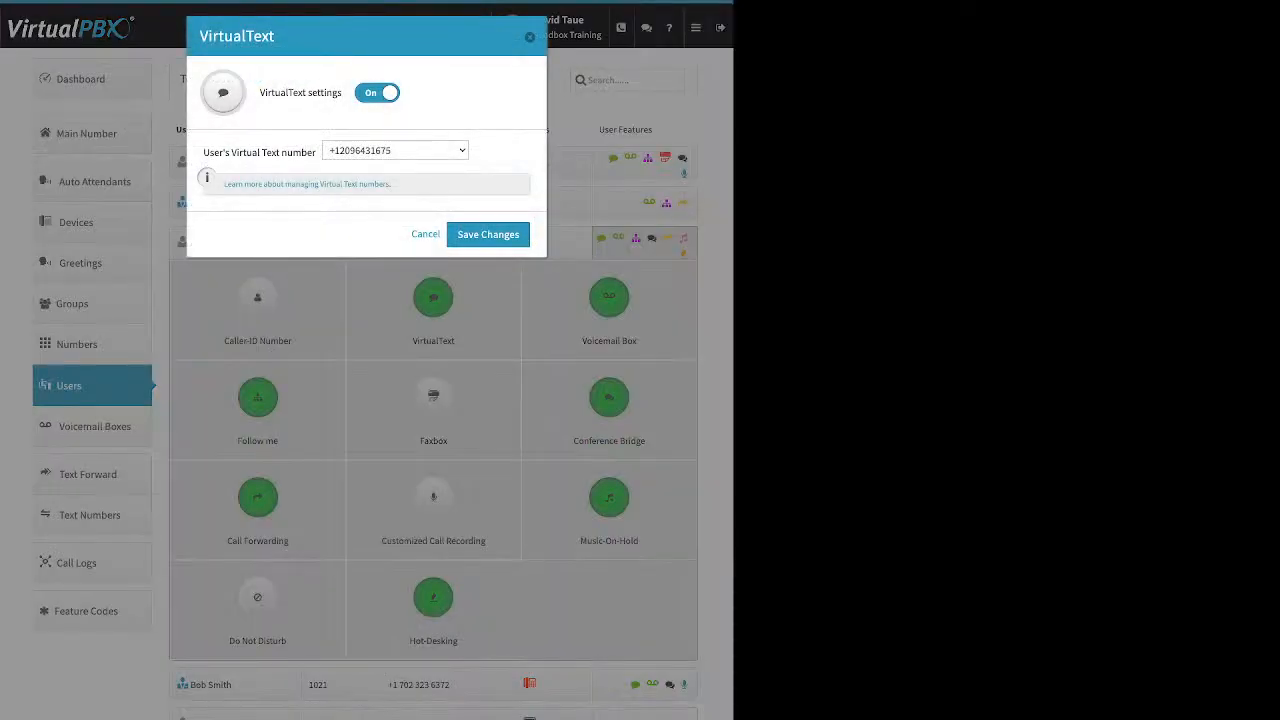
Check that VirtualText is switched On, then close the VirtualText settings with Cancel
drag(260, 92, 332, 92)
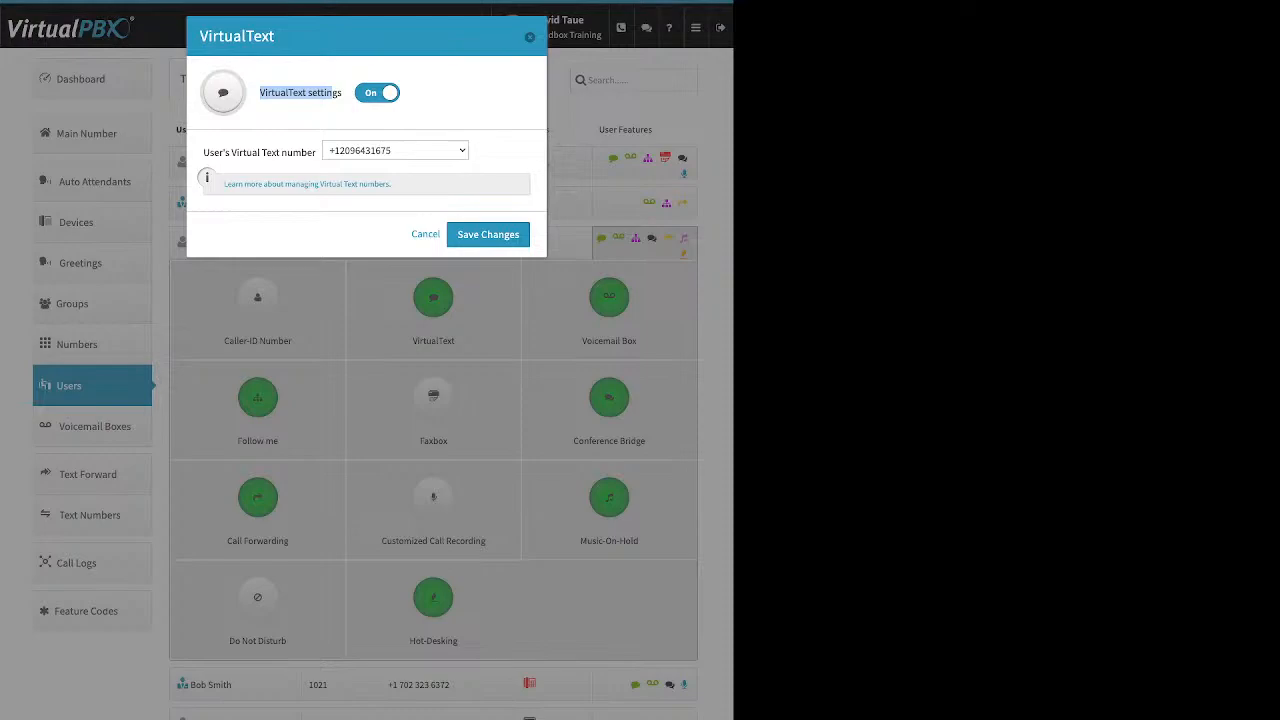
click(425, 234)
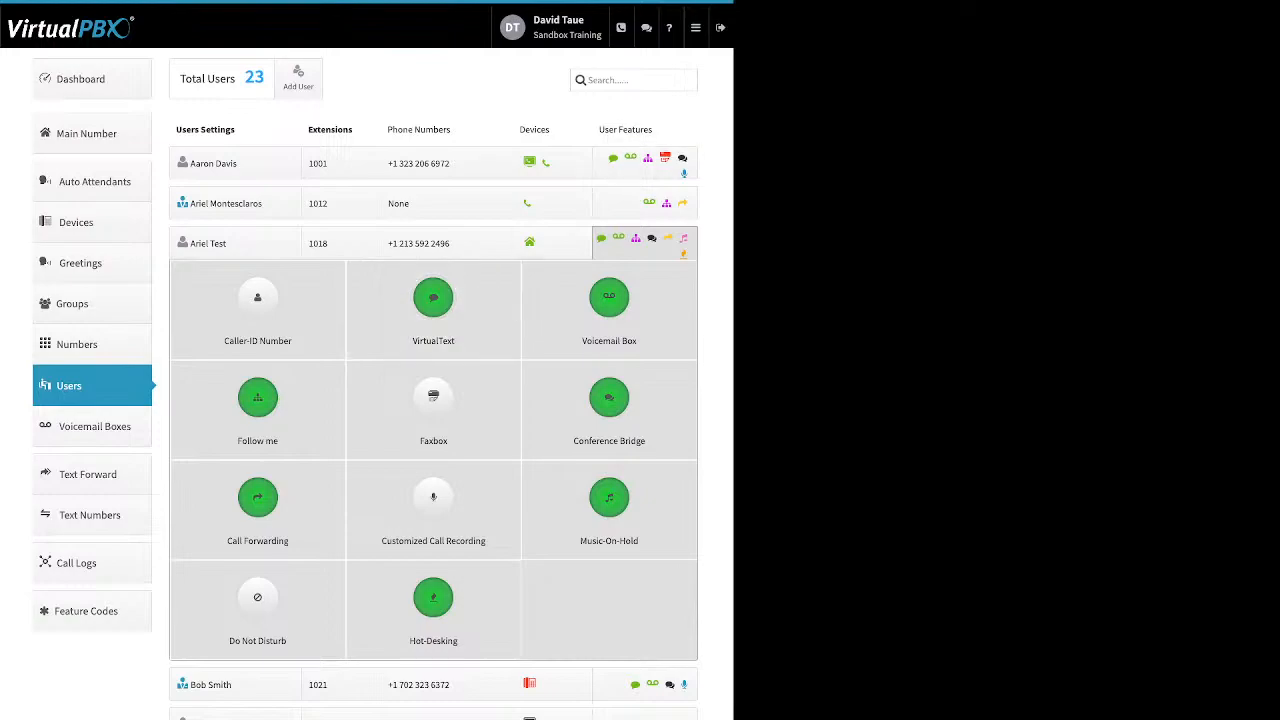
Open the additional-apps menu and point out the voicemail-to-e-mail option
click(695, 27)
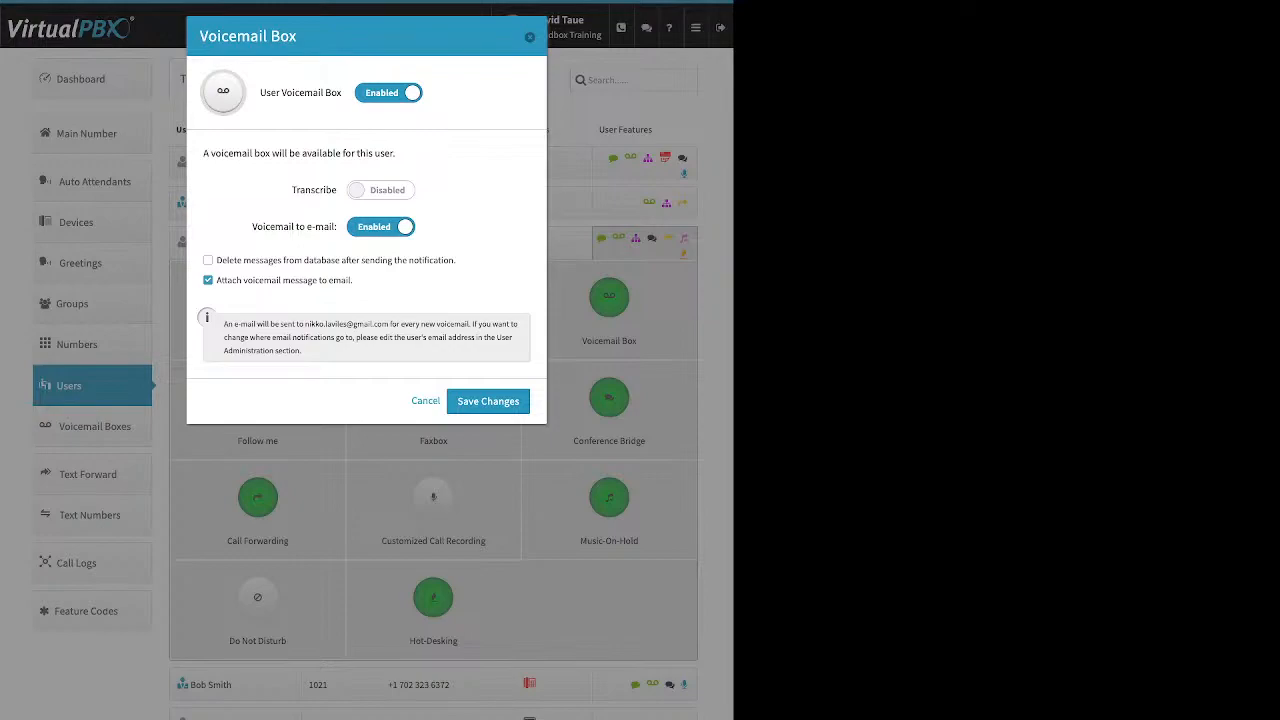
drag(252, 227, 338, 227)
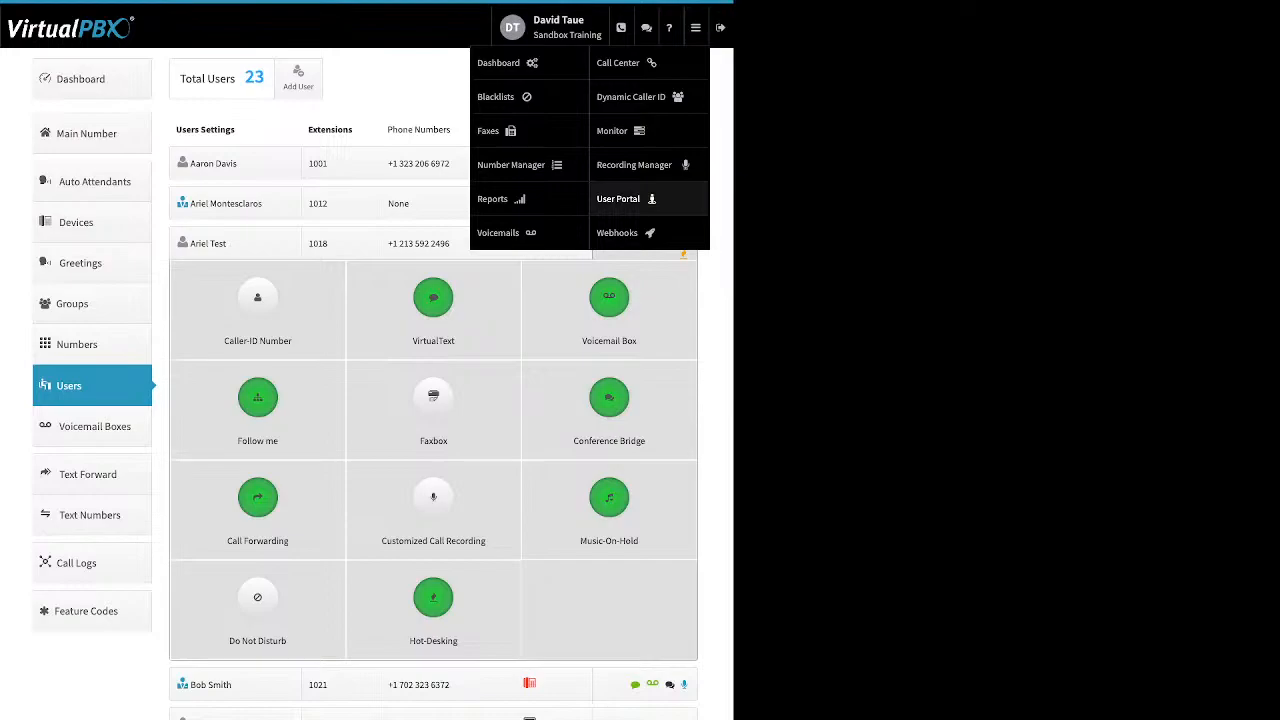
Review extension 1018's Voicemail Box settings, toggling delete-after-notification on and back off
click(619, 199)
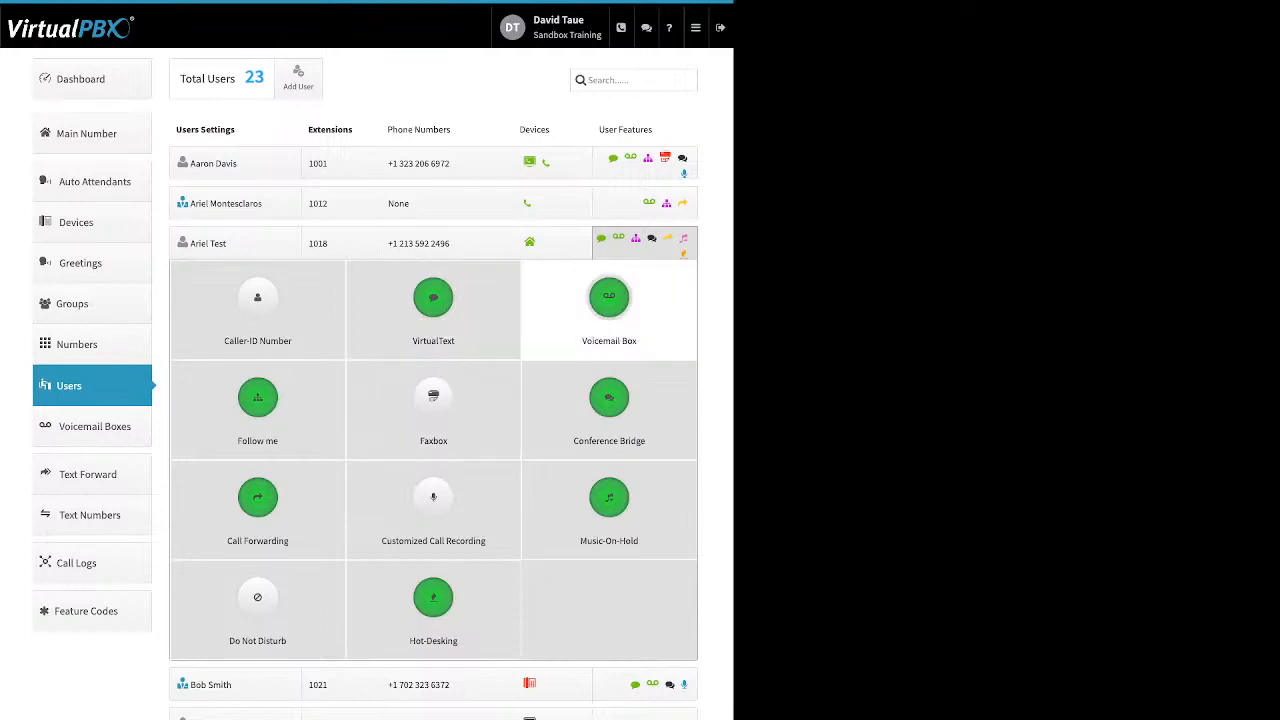
click(609, 298)
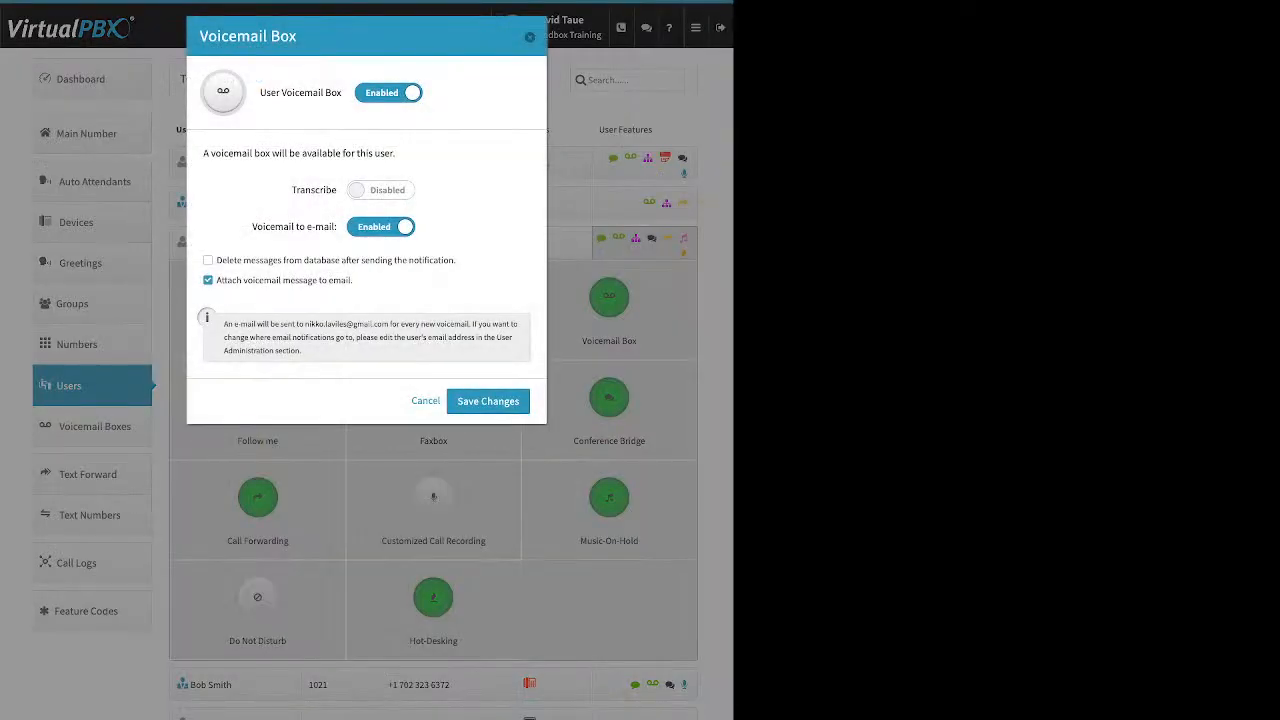
drag(455, 260, 216, 260)
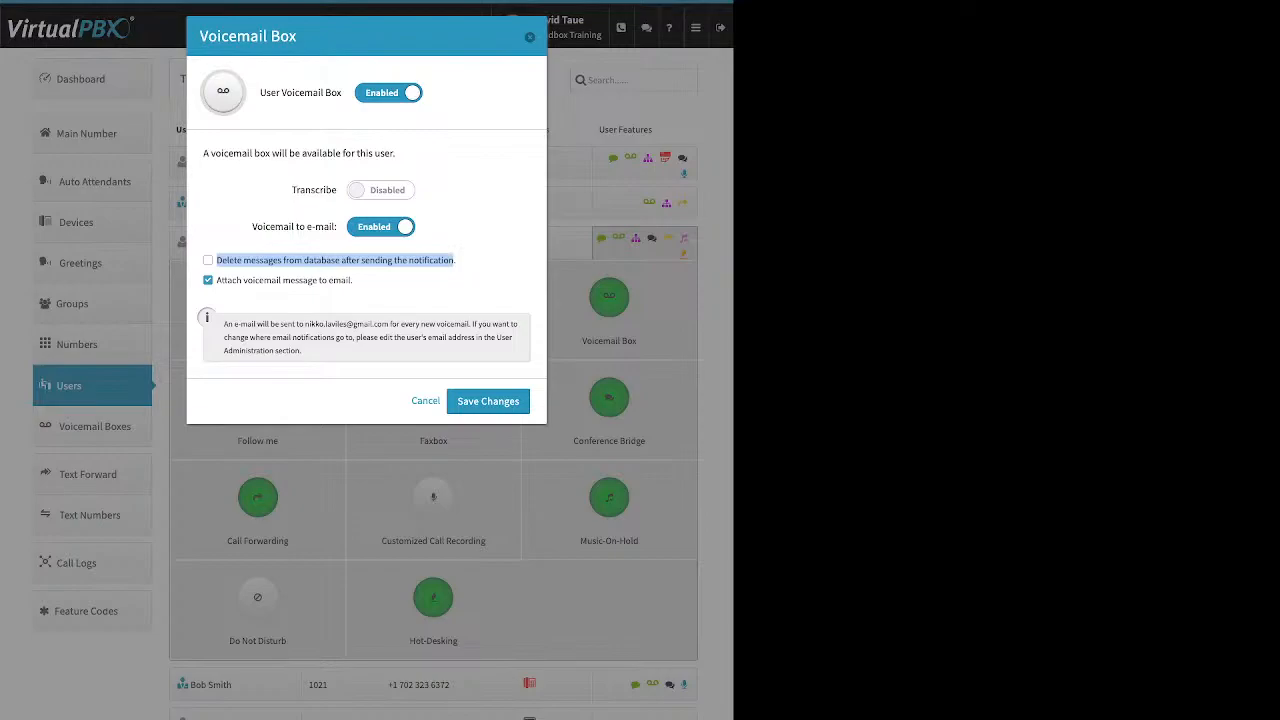
click(208, 260)
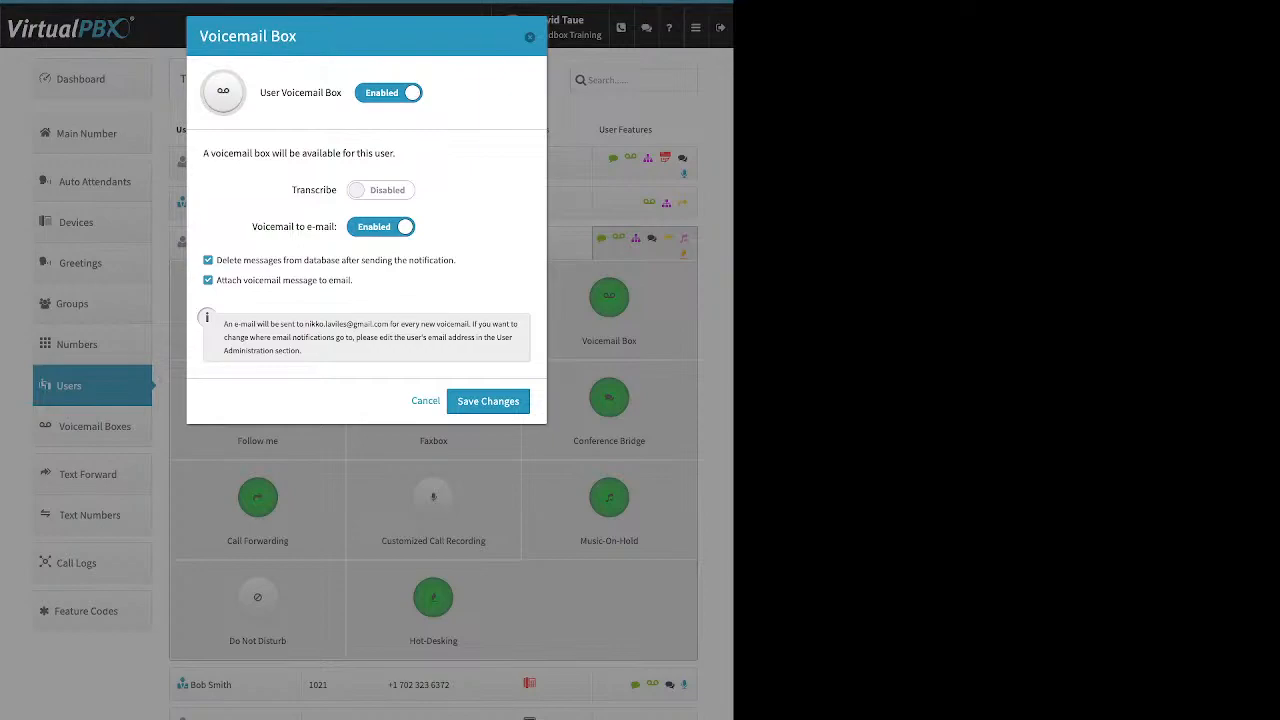
click(208, 260)
drag(292, 190, 337, 190)
click(530, 37)
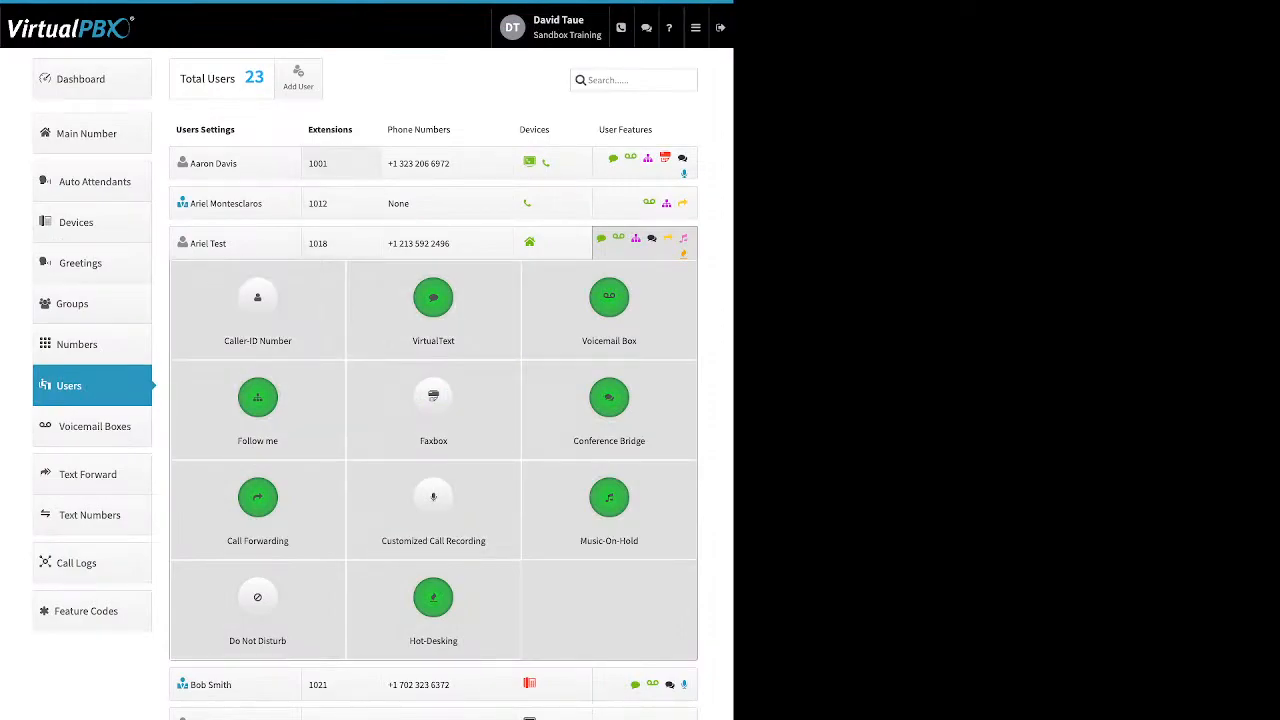
Open Follow me and include cell phone, dtSand, Obihai 1022 test and dtweb in ringing
click(341, 163)
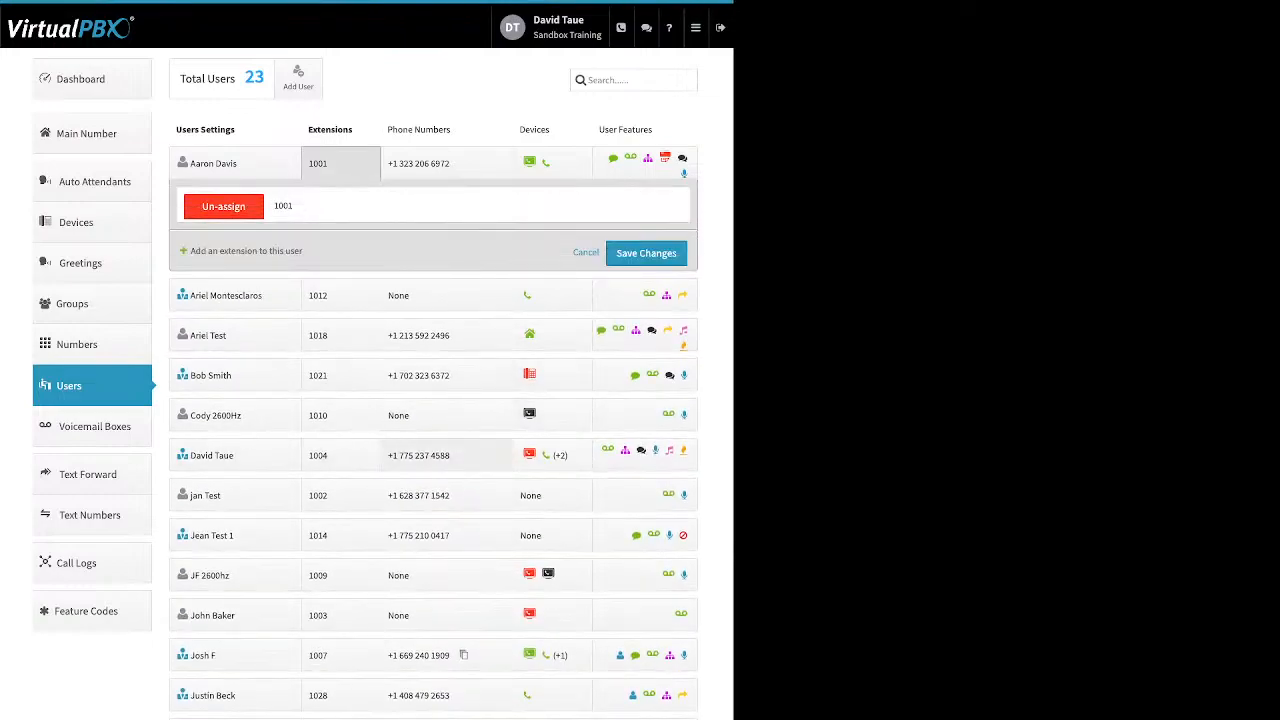
click(645, 456)
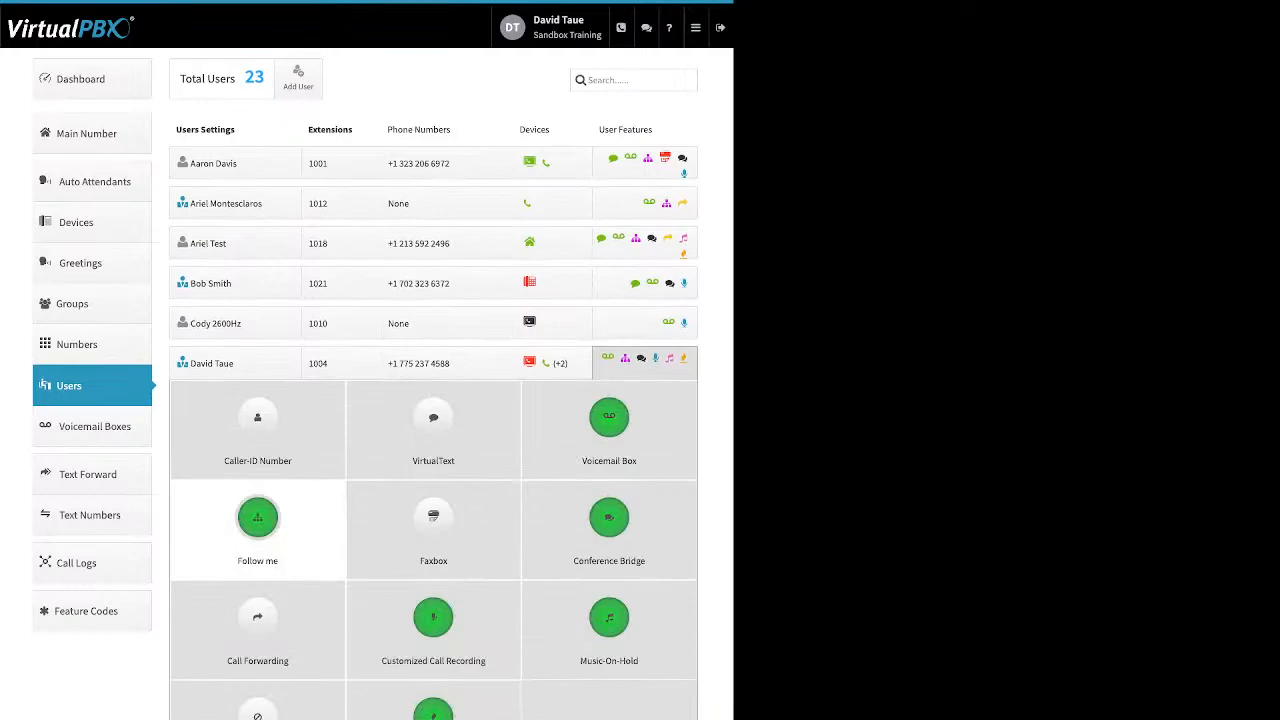
click(258, 518)
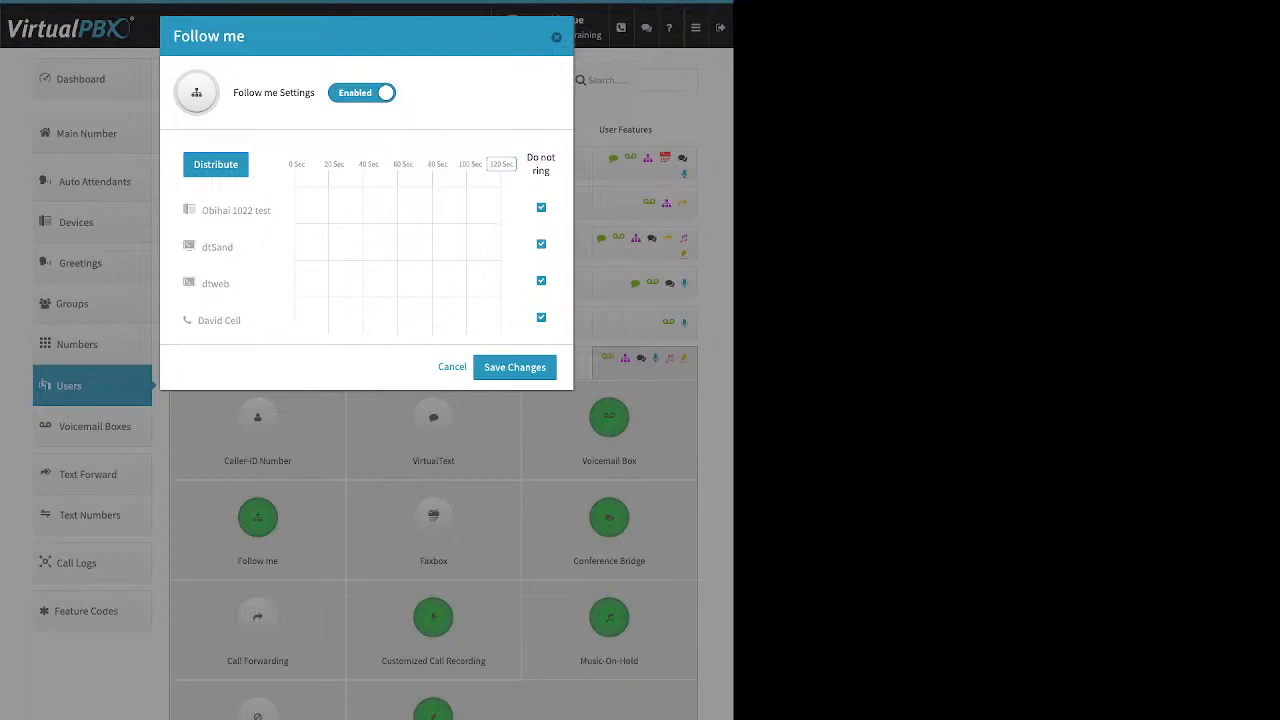
click(541, 317)
click(541, 244)
click(541, 207)
click(541, 281)
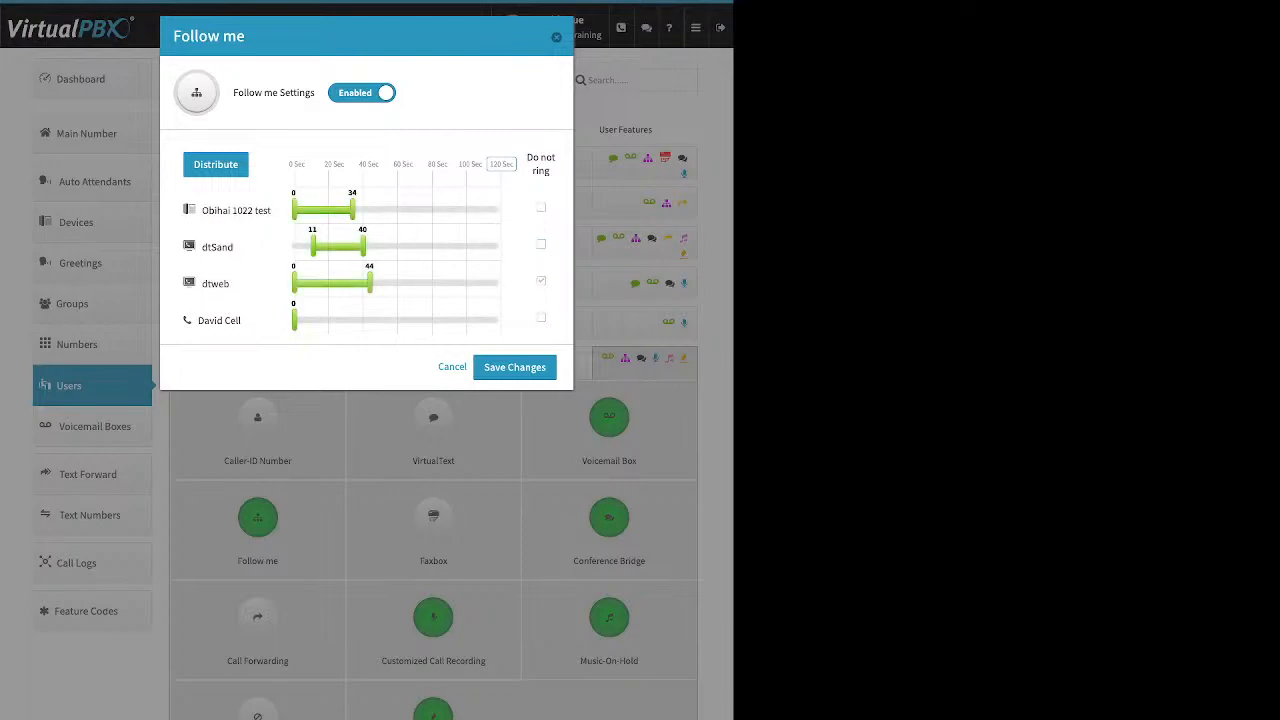
Reset ring times to zero and distribute 120 seconds evenly across the four devices
drag(370, 283, 294, 246)
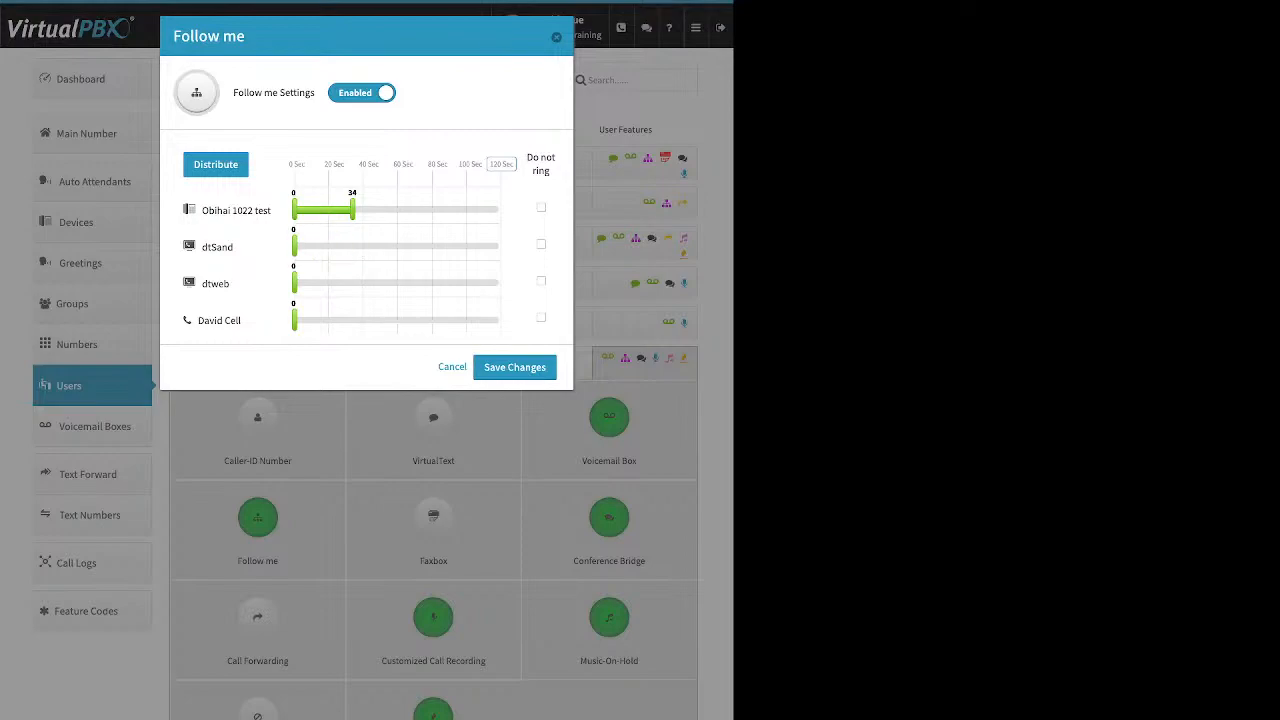
drag(352, 210, 294, 210)
click(501, 164)
click(216, 165)
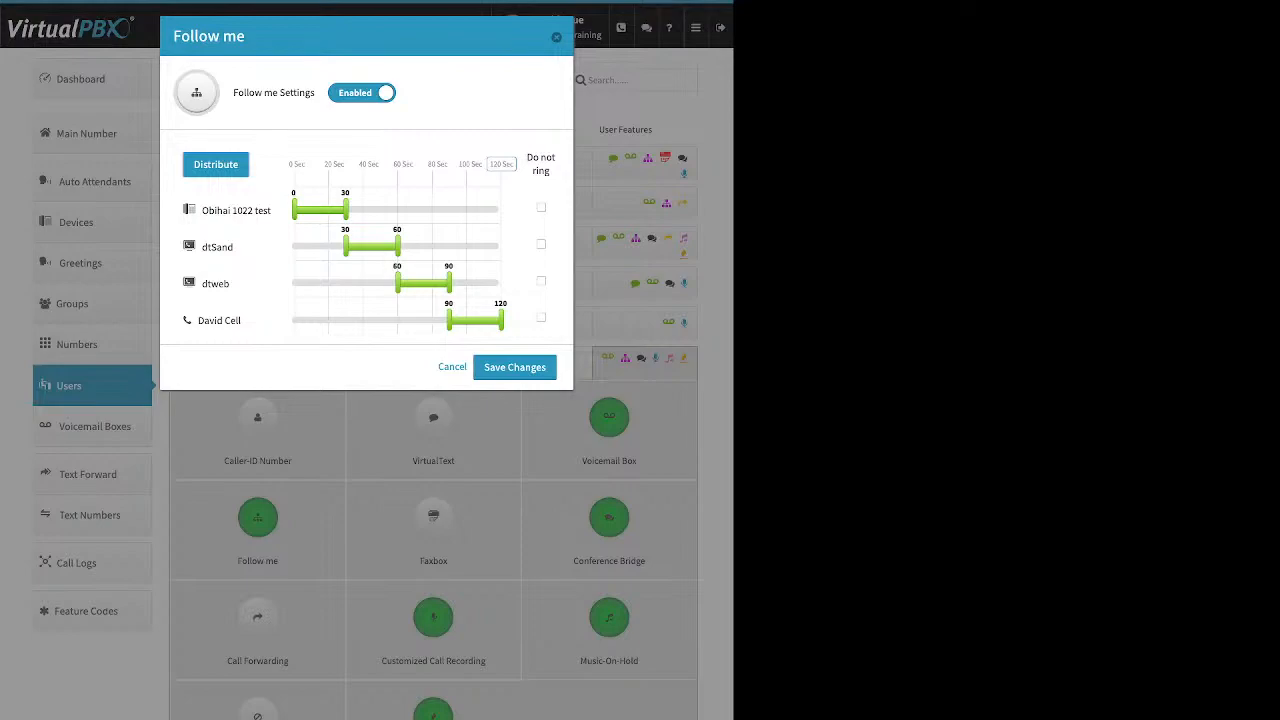
Stagger device ring times, move Obihai 1022 test last, and redistribute evenly
drag(345, 210, 425, 210)
drag(345, 246, 323, 246)
drag(397, 283, 347, 283)
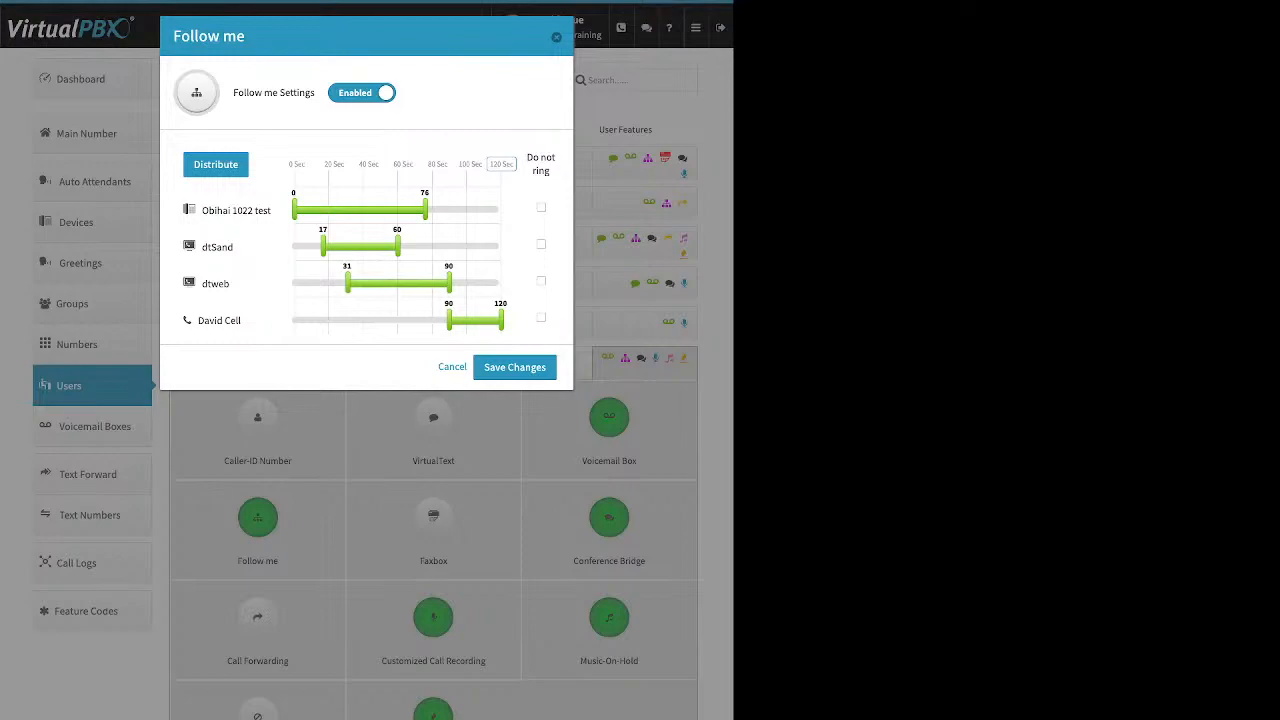
drag(449, 320, 410, 320)
mouse_move(236, 210)
mouse_down()
mouse_move(248, 322)
mouse_move(219, 210)
mouse_up()
click(238, 168)
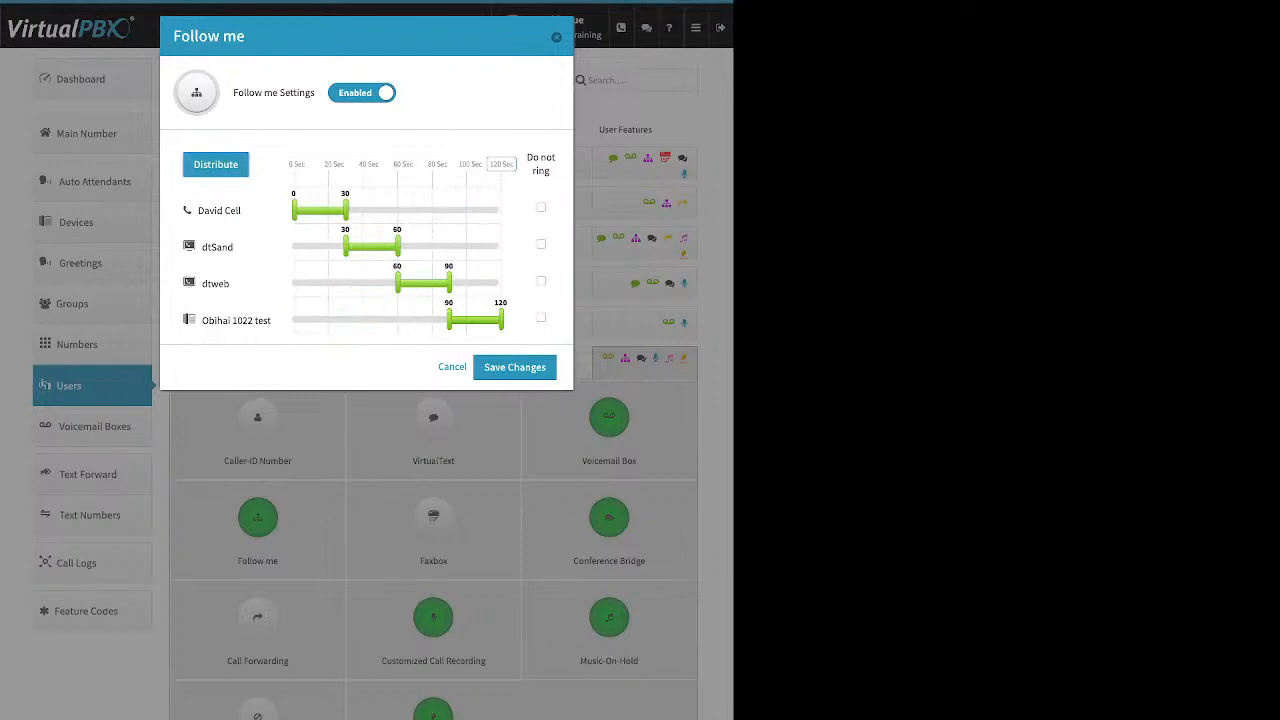
Set all four devices to ring from 0 to 120 seconds
drag(346, 210, 501, 210)
drag(345, 247, 294, 247)
drag(397, 247, 501, 247)
drag(397, 283, 294, 283)
drag(449, 283, 501, 283)
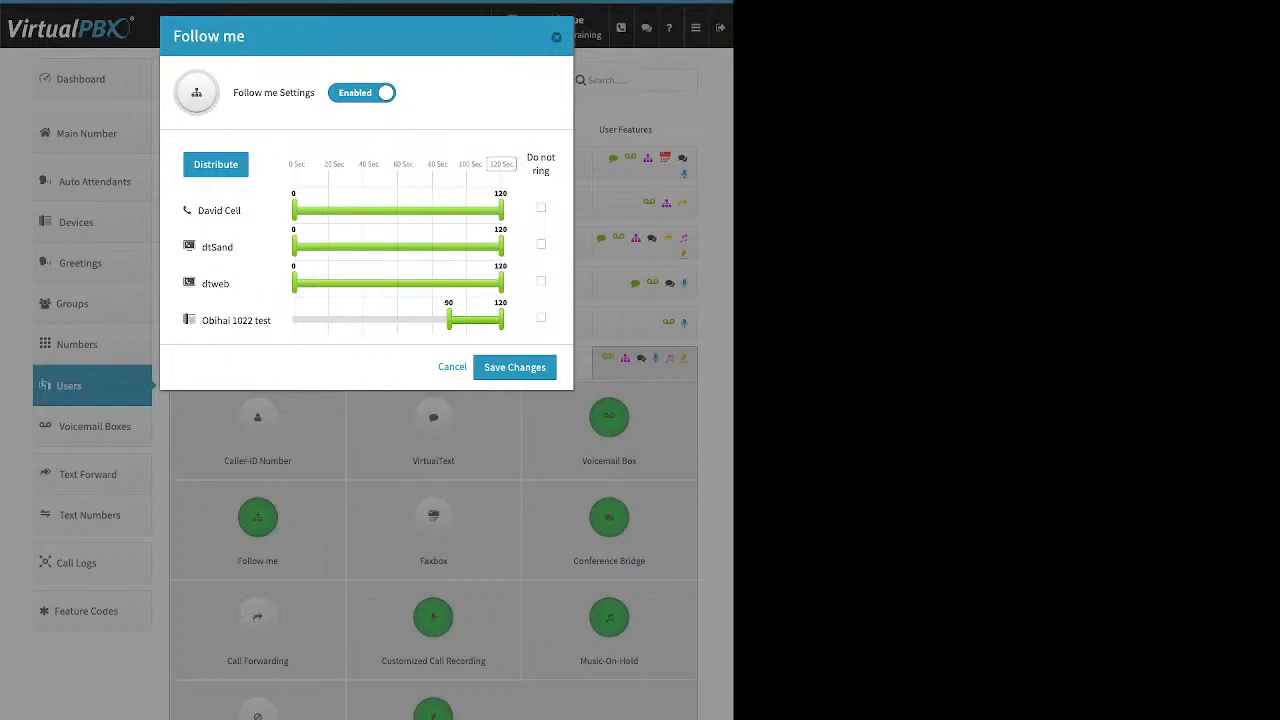
drag(449, 320, 294, 320)
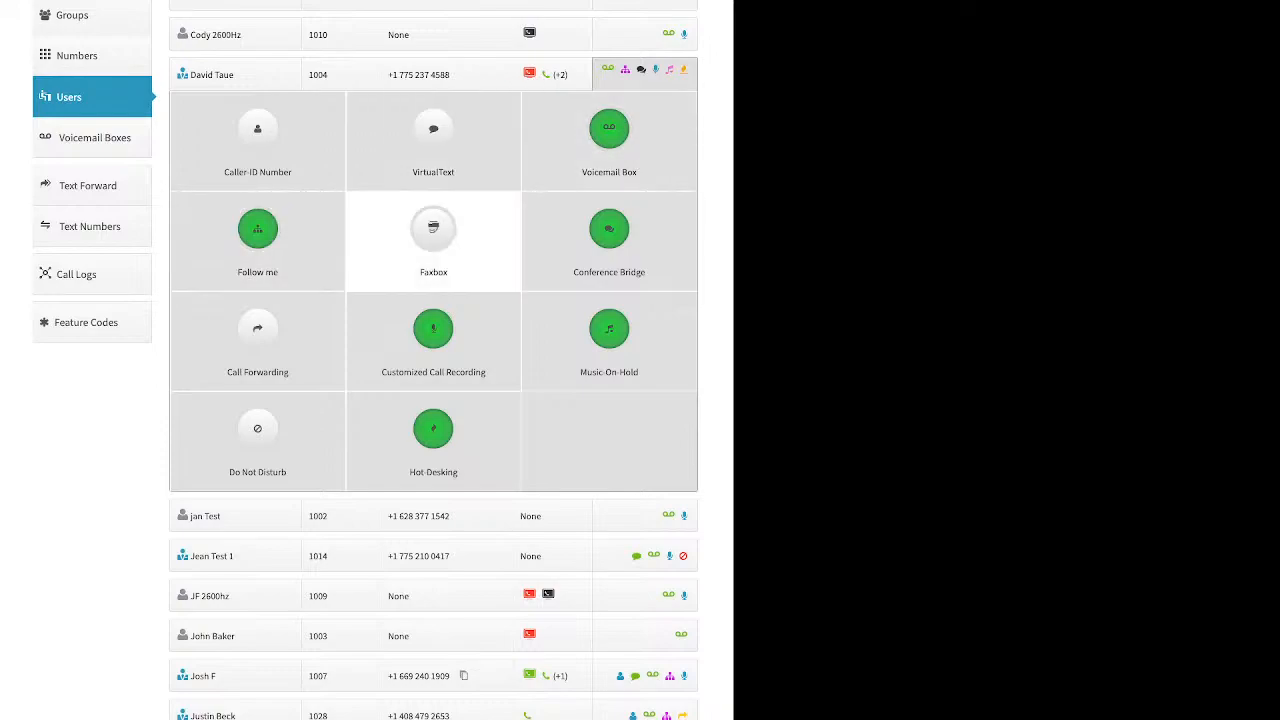
click(433, 235)
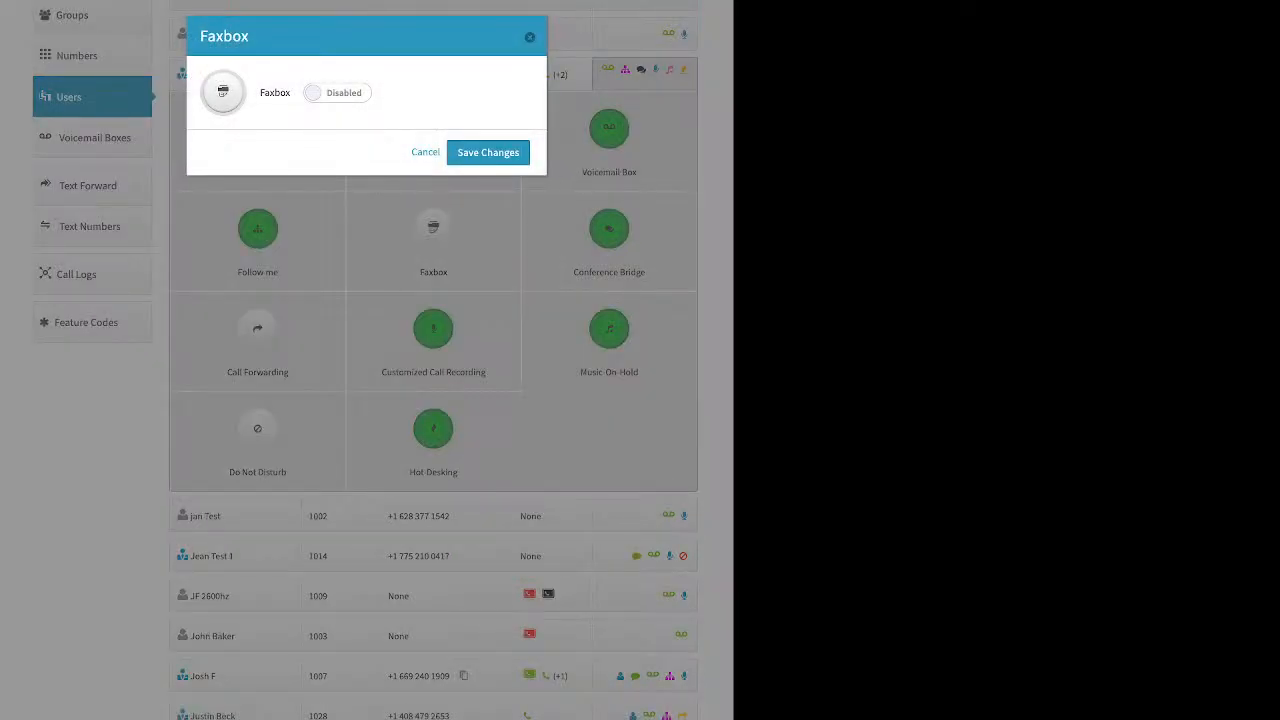
click(337, 93)
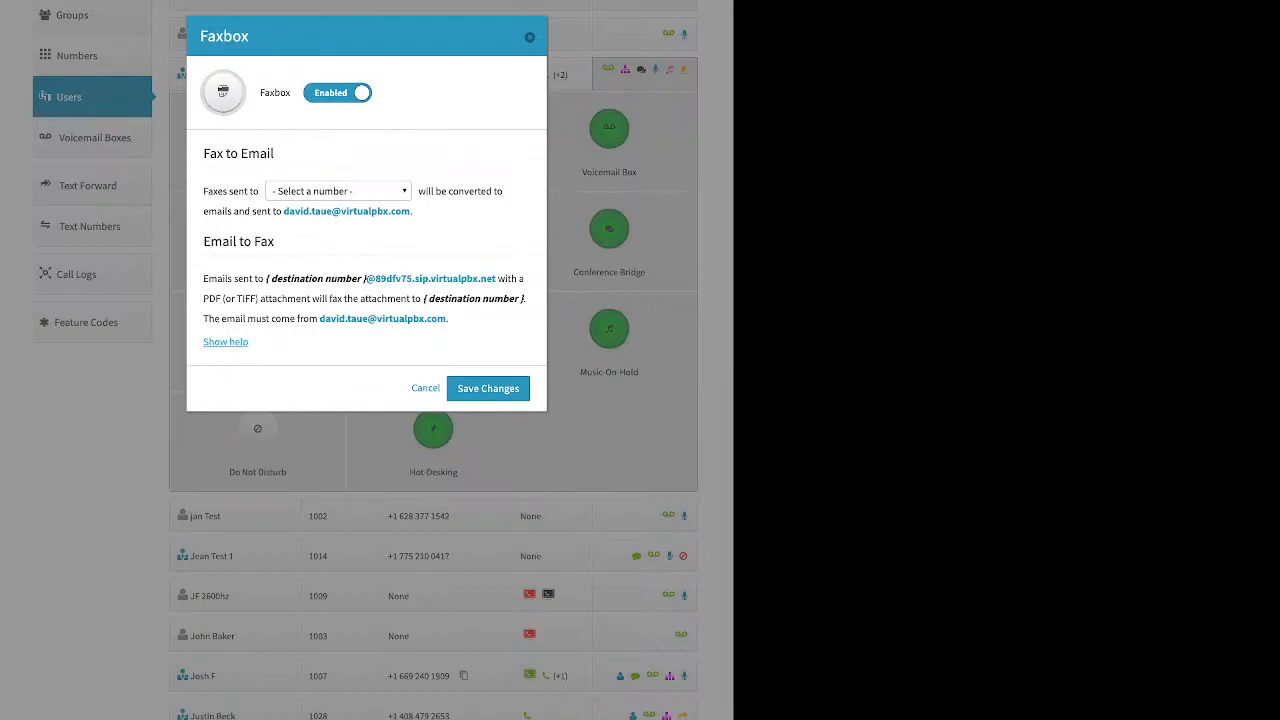
click(338, 191)
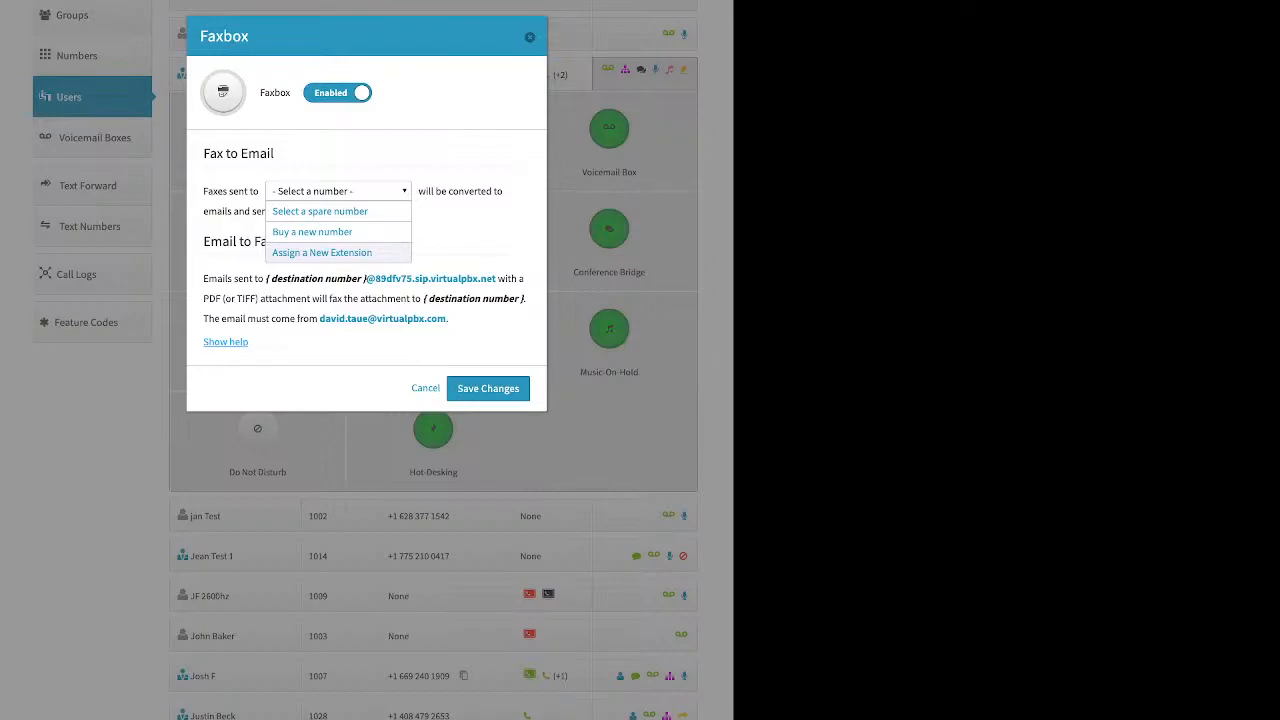
click(530, 37)
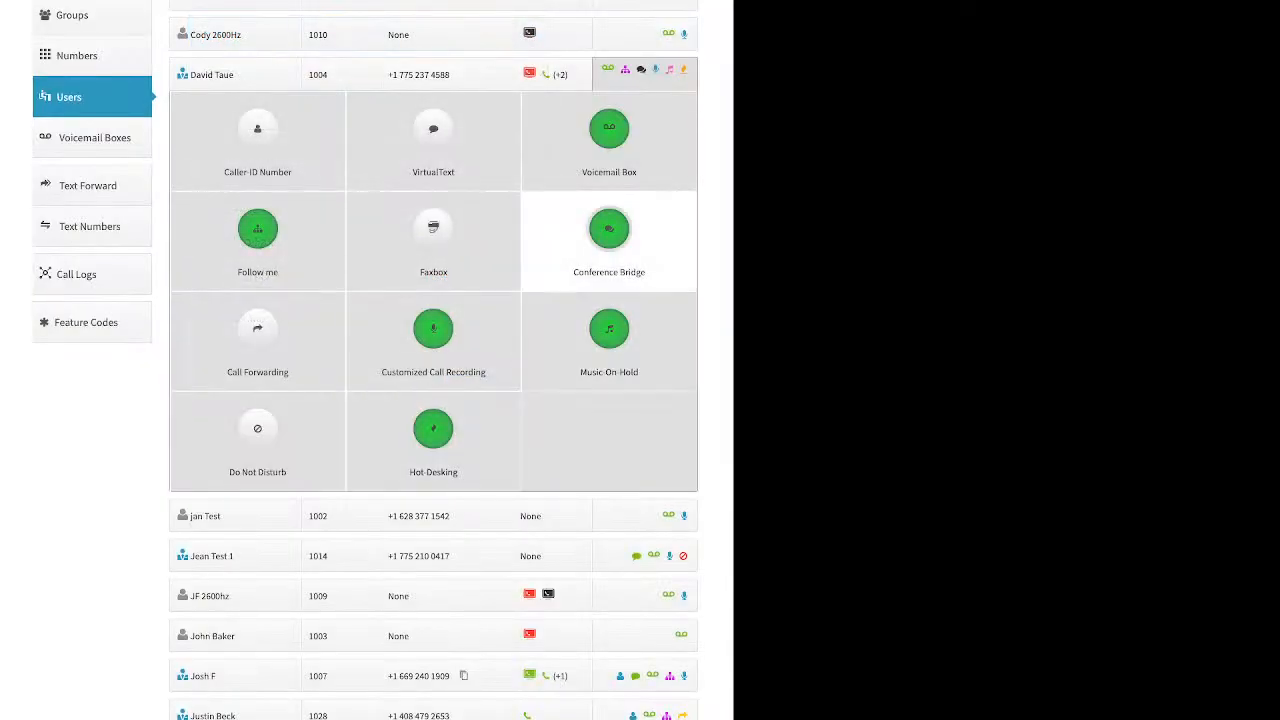
click(609, 240)
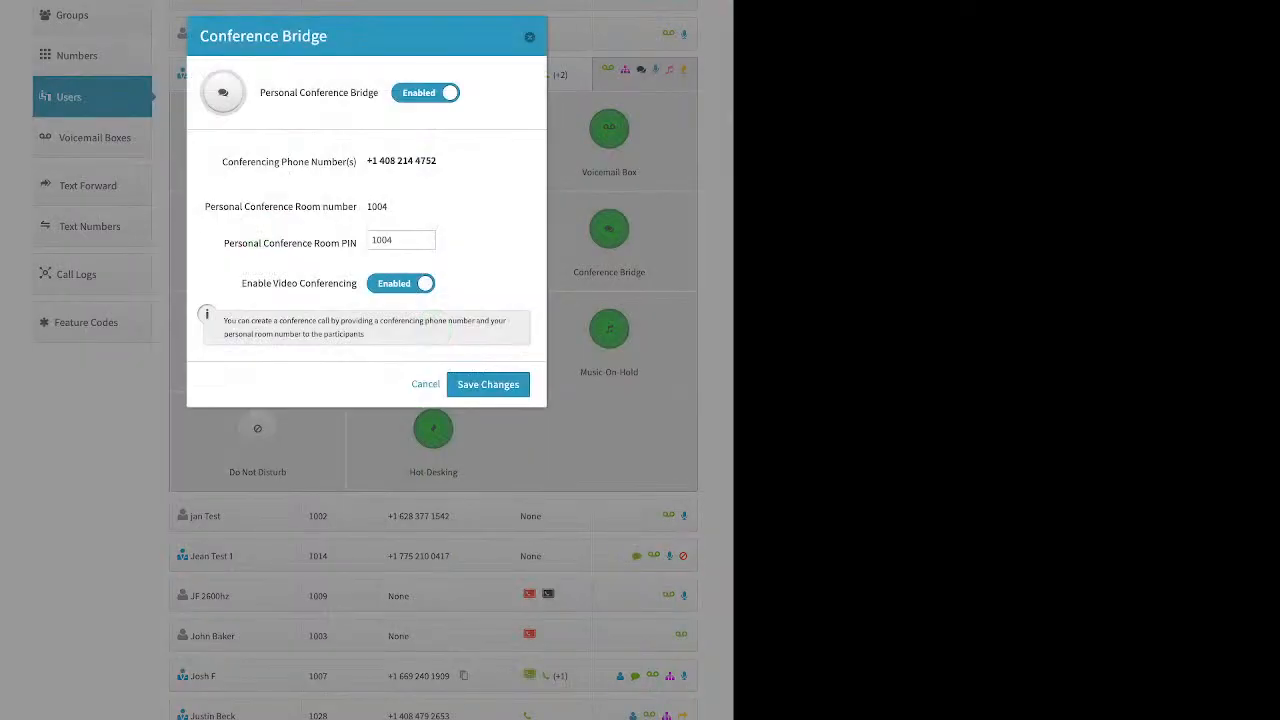
drag(270, 93, 368, 93)
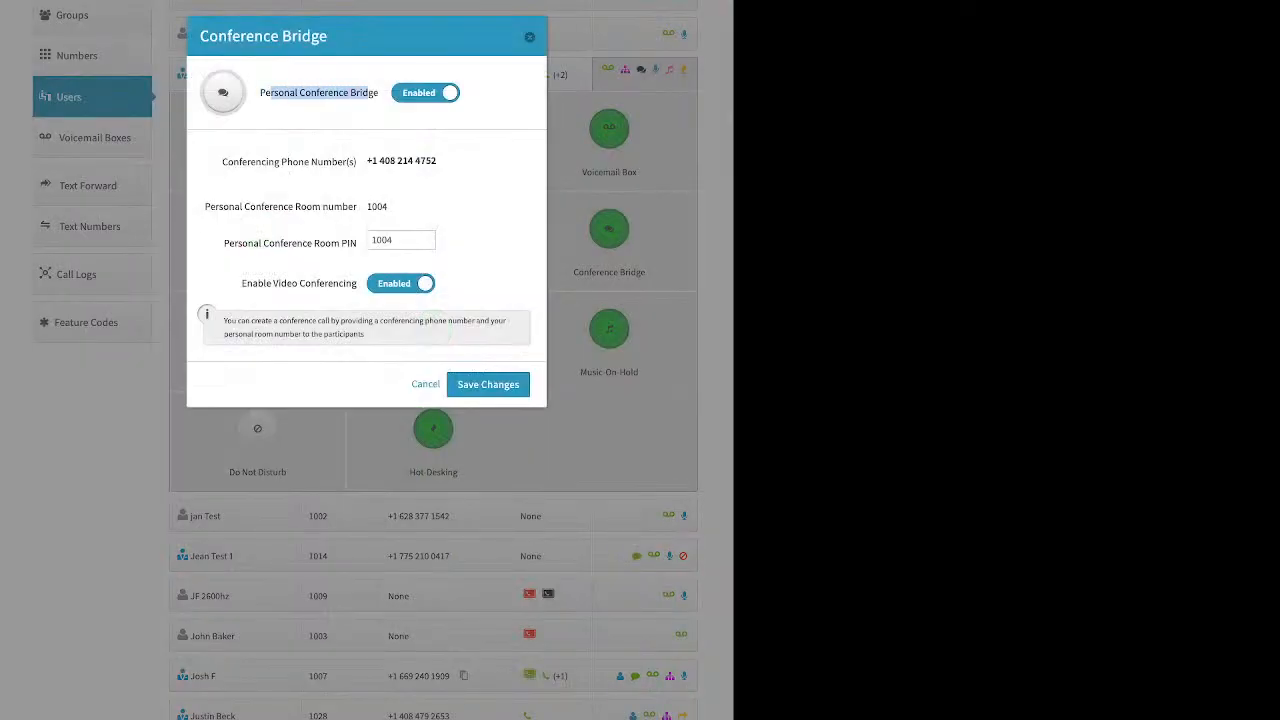
drag(224, 243, 357, 243)
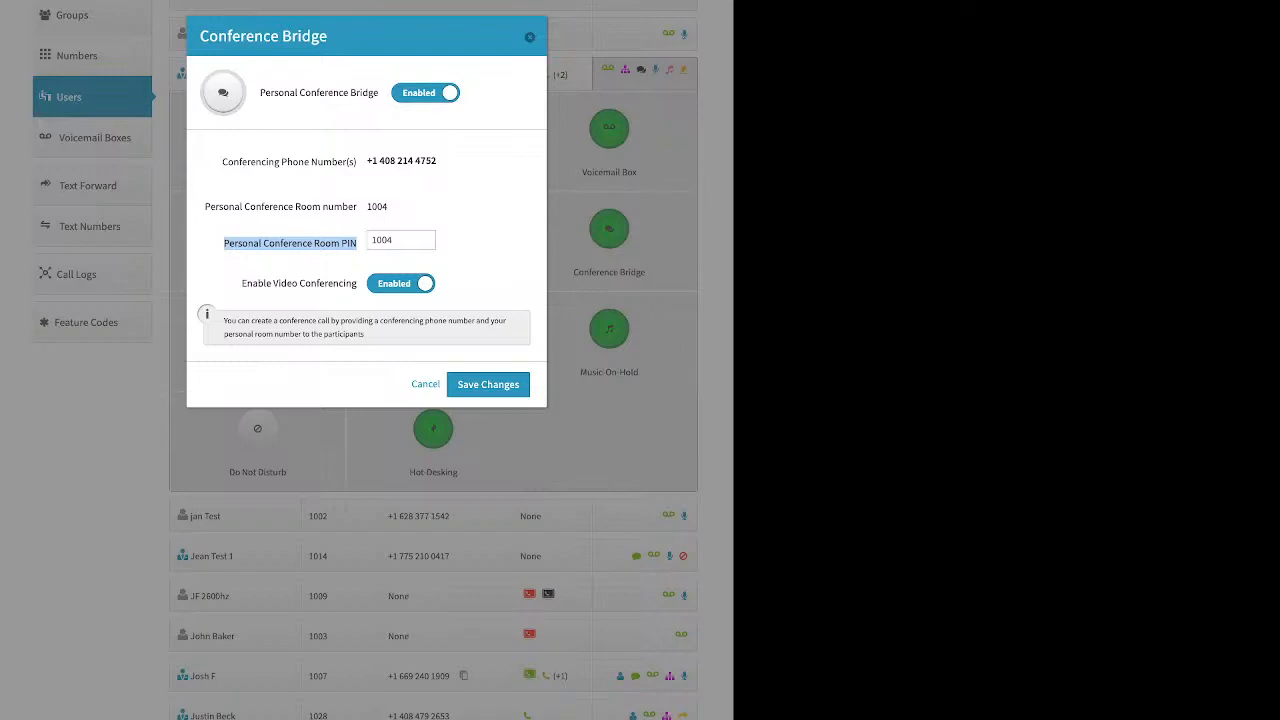
drag(241, 283, 317, 284)
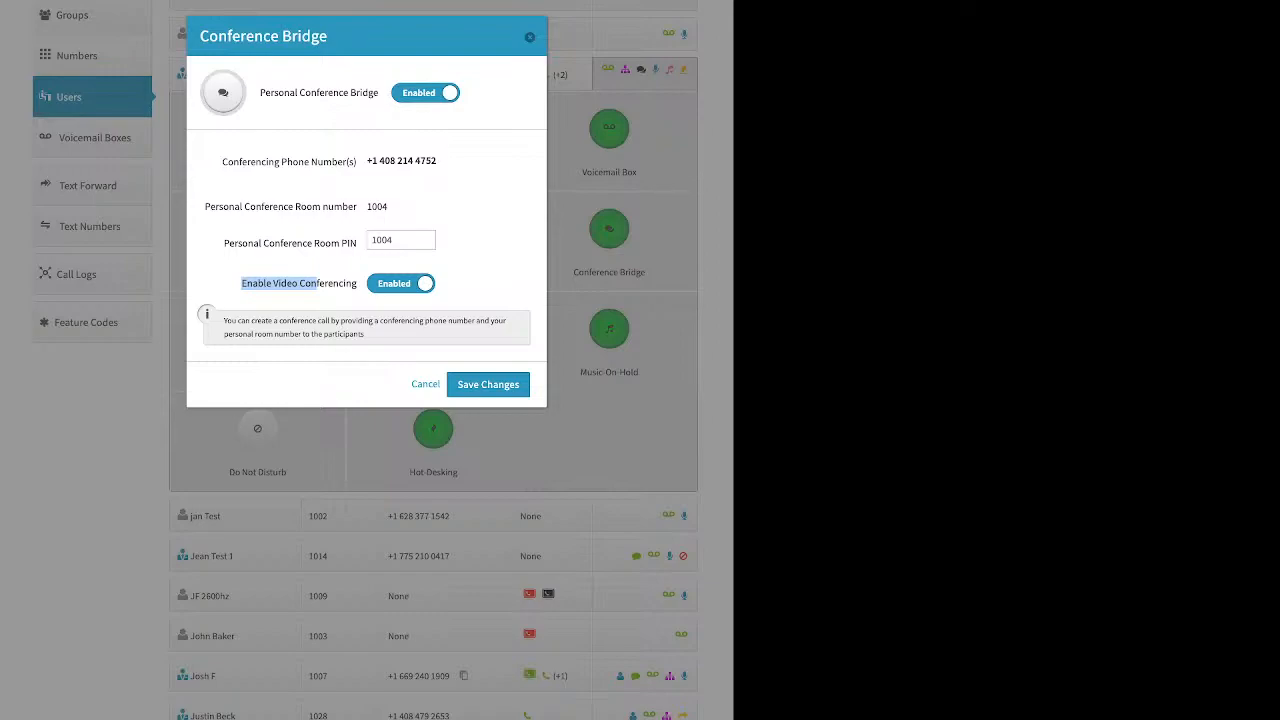
click(316, 284)
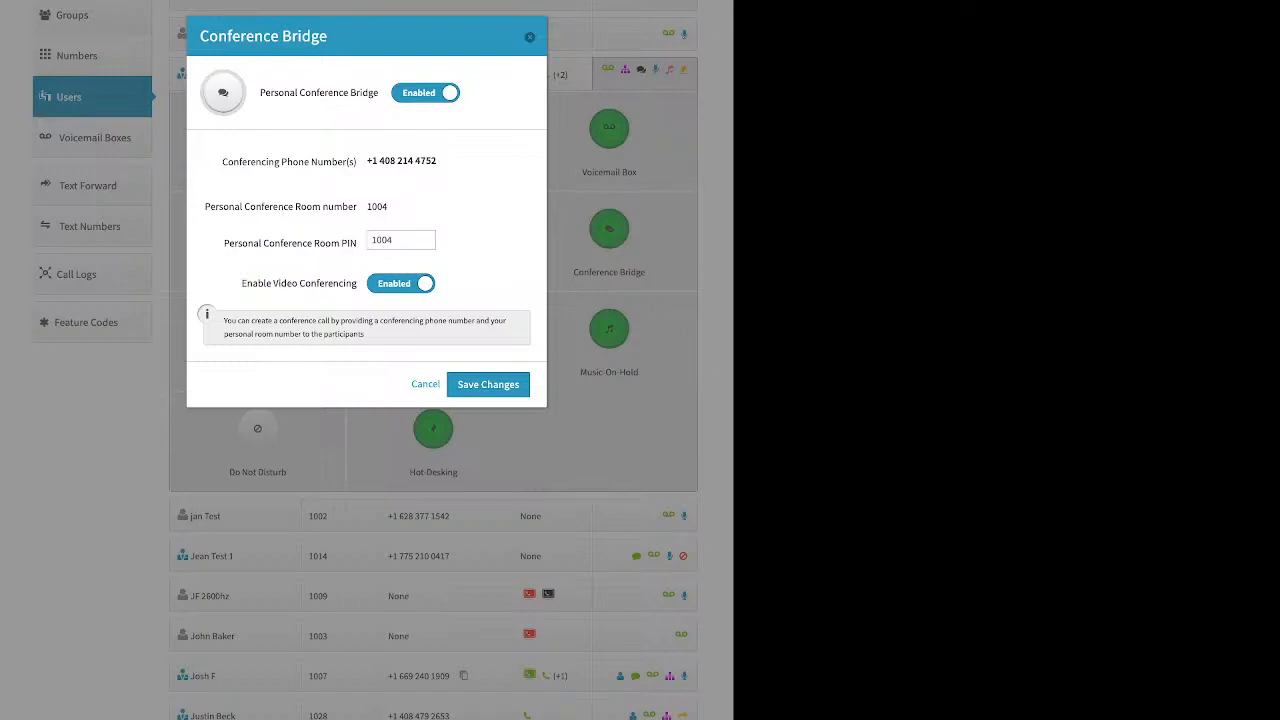
click(488, 384)
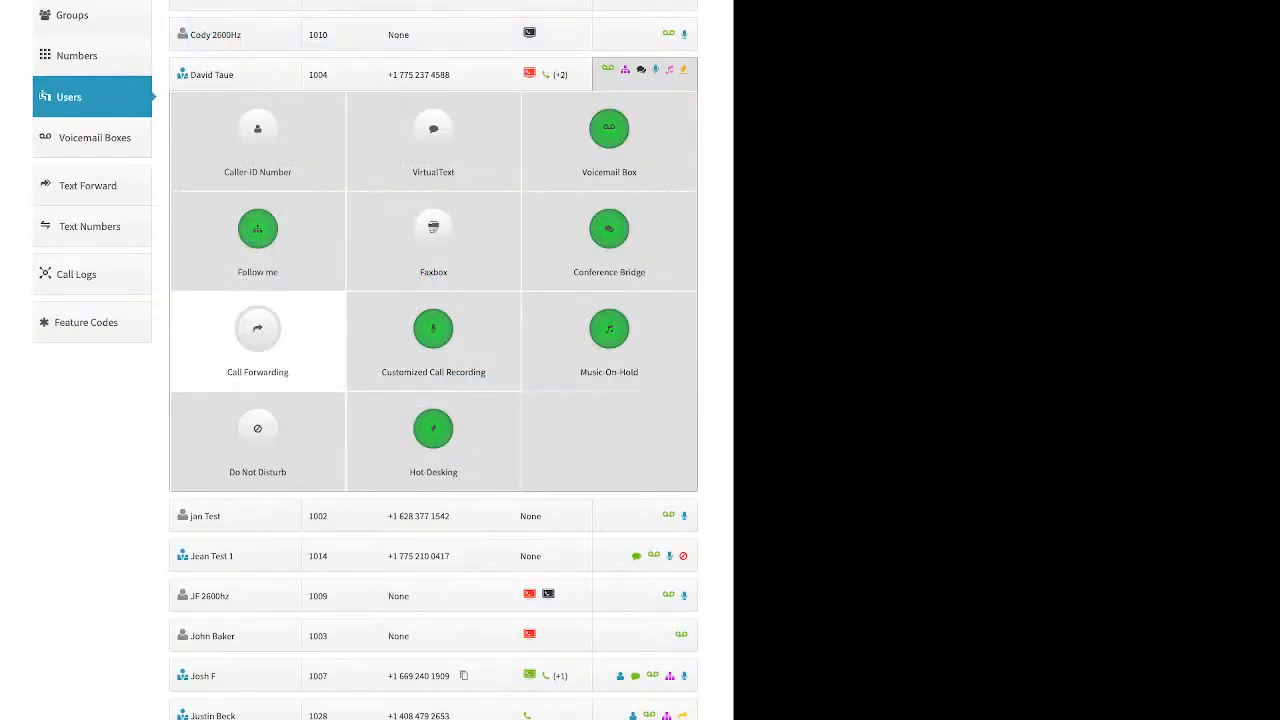
Switch Call Forwarding to Failover Mode, forwarding all calls to the mobile number
click(257, 335)
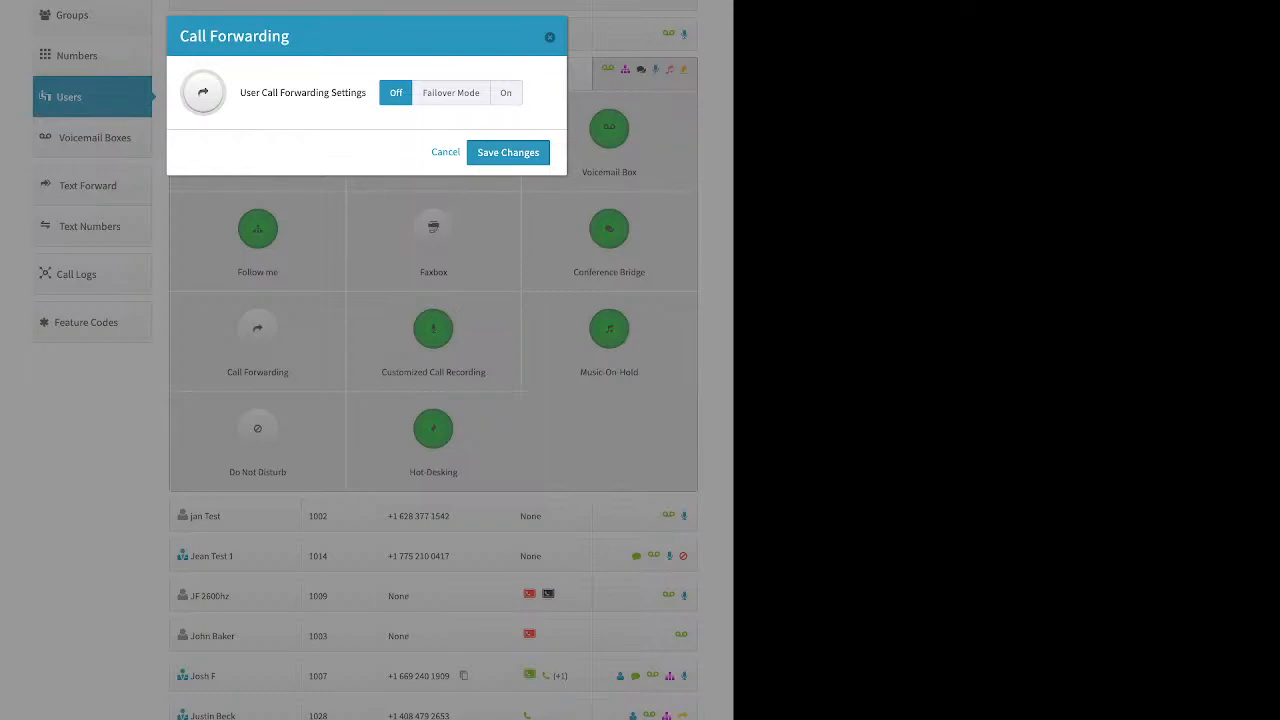
click(451, 93)
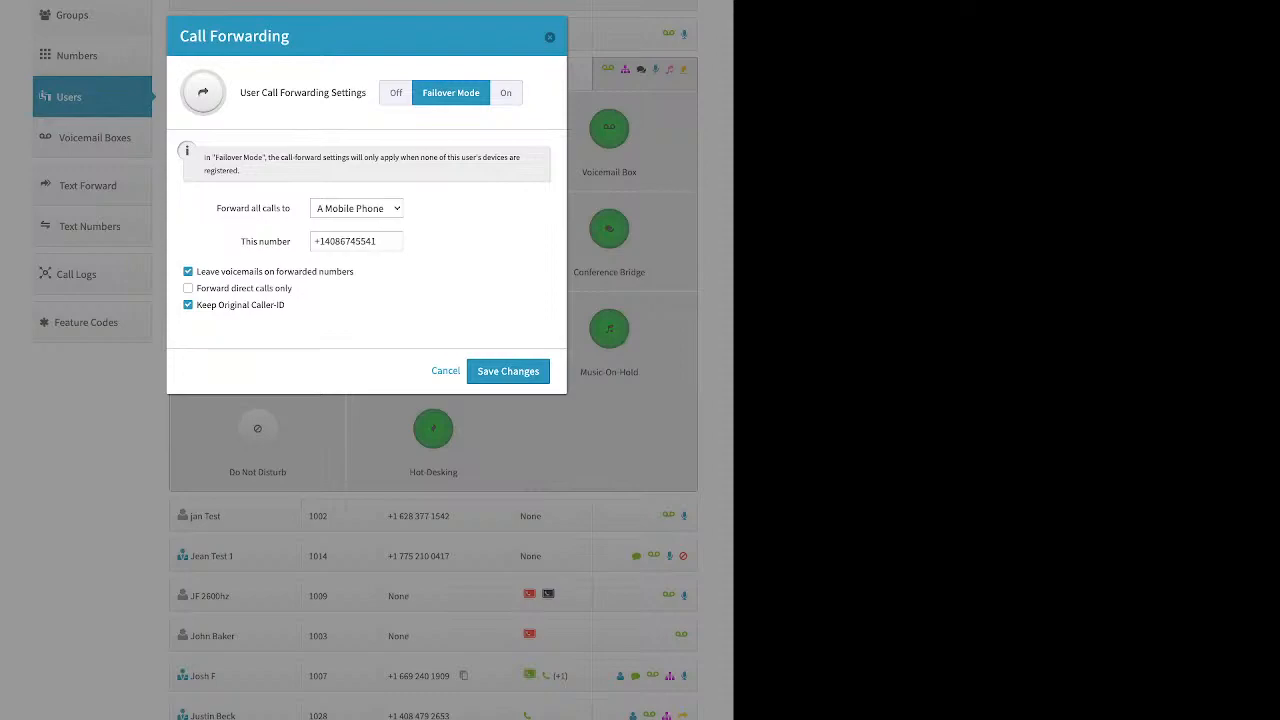
drag(217, 208, 291, 208)
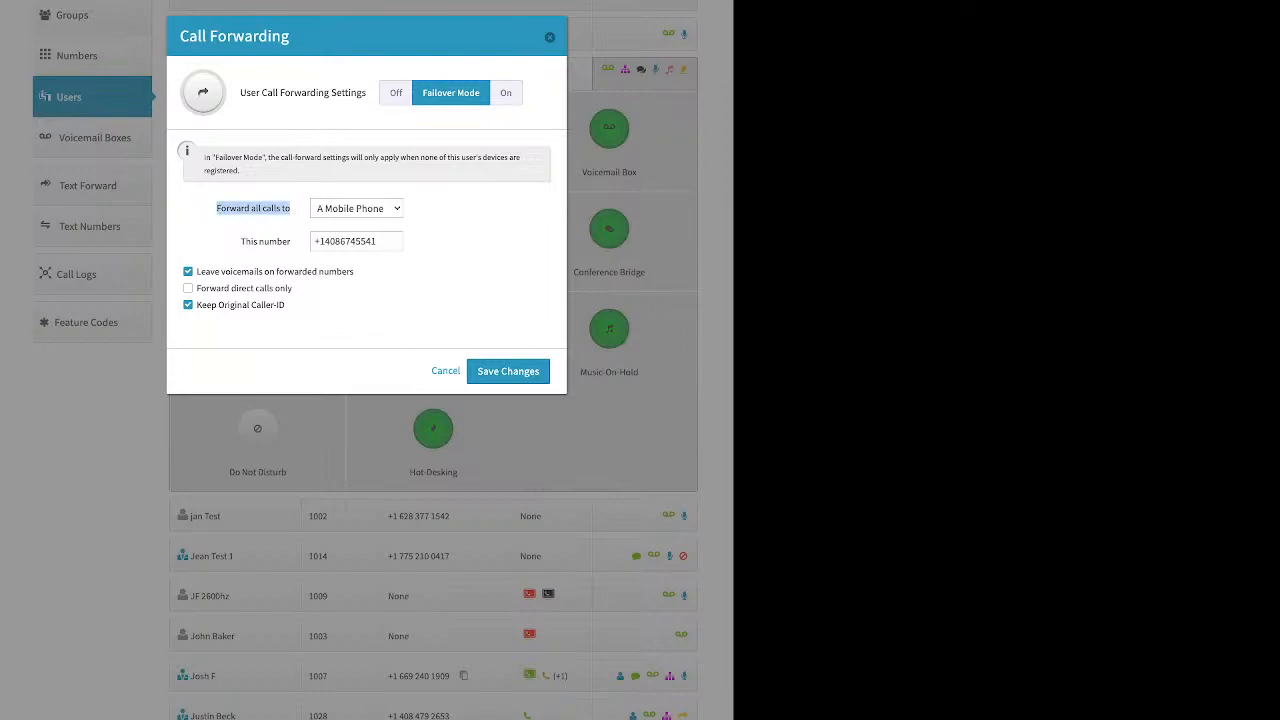
click(291, 210)
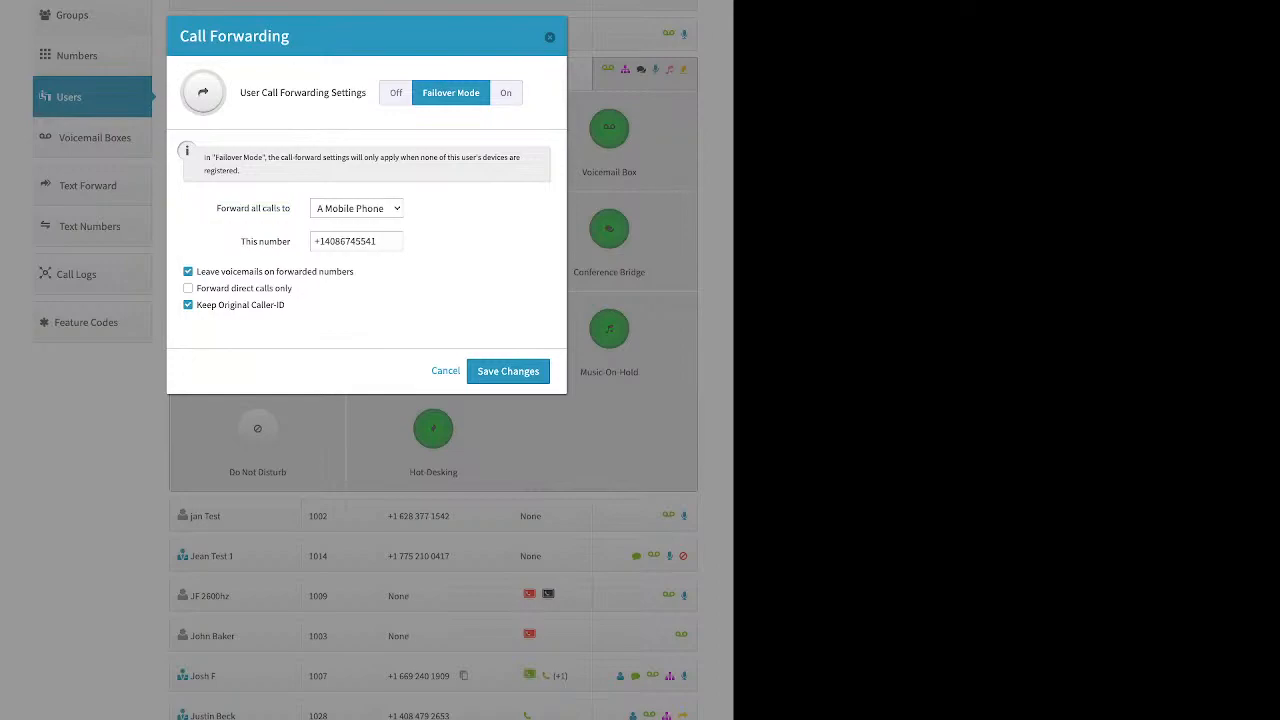
drag(240, 241, 291, 241)
Open Customized Call Recording and review the inbound and outbound, internal and external rows
click(549, 37)
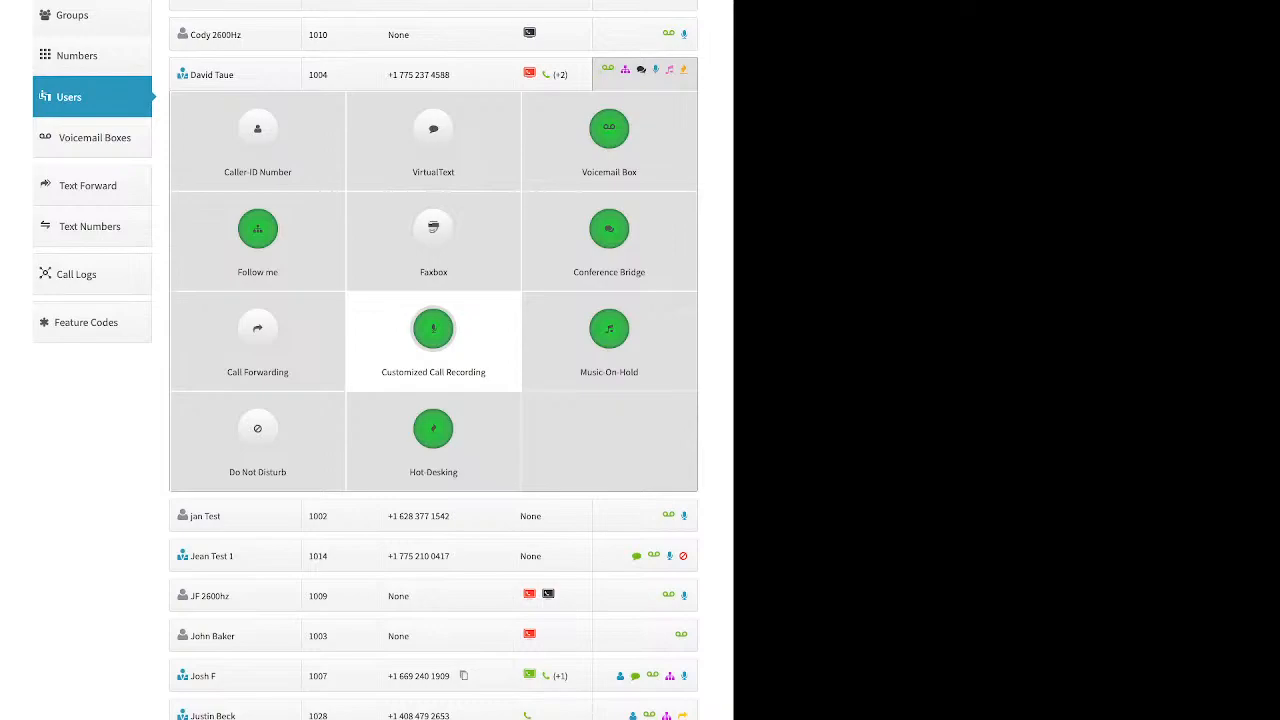
click(433, 341)
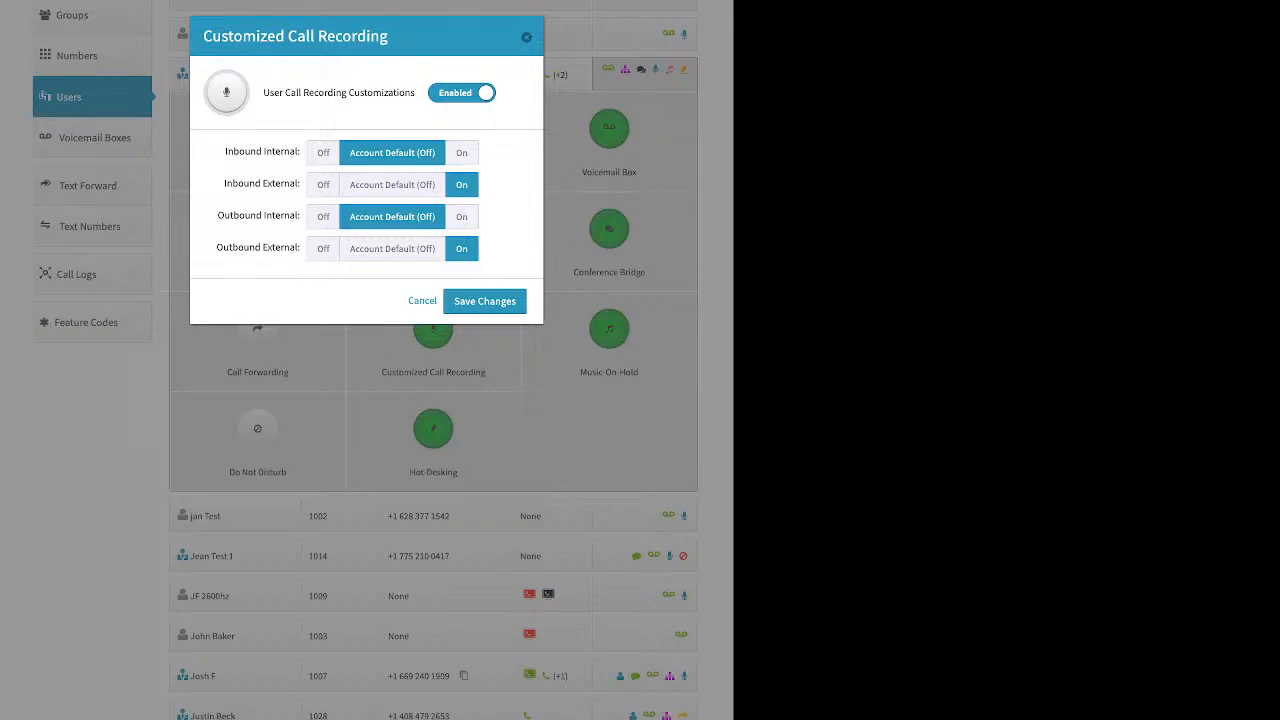
click(392, 185)
click(392, 249)
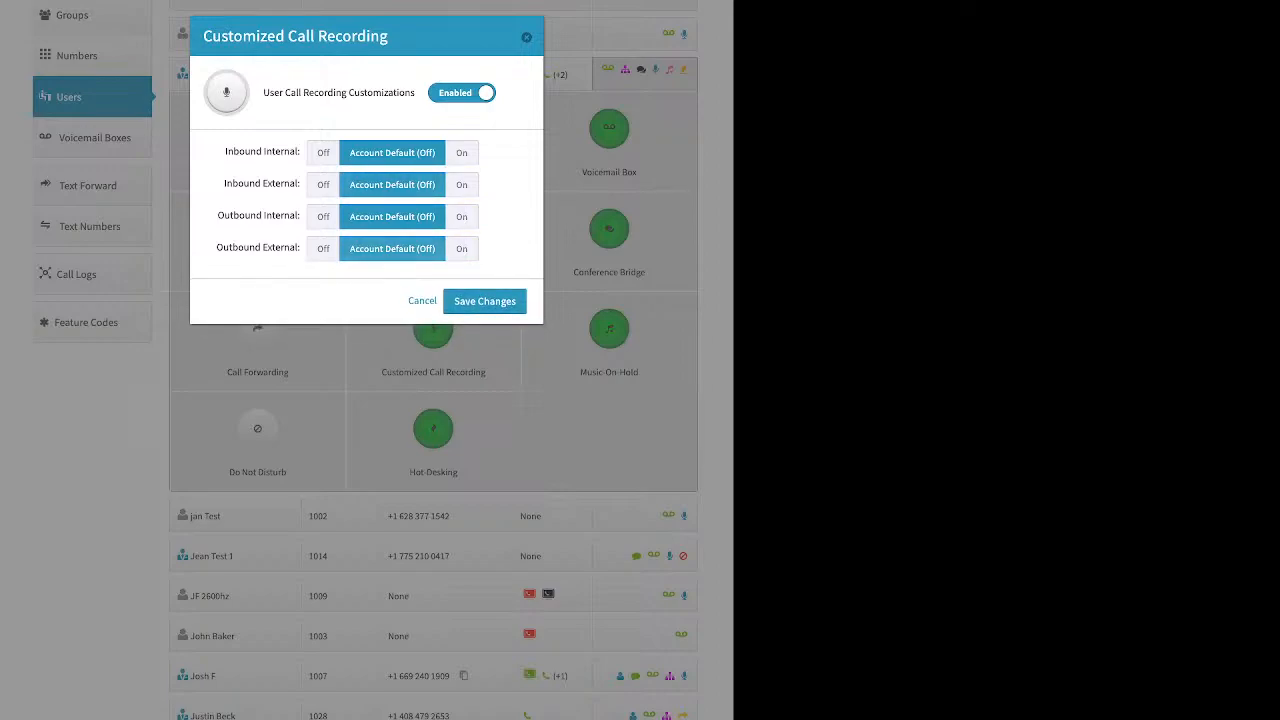
drag(285, 92, 415, 92)
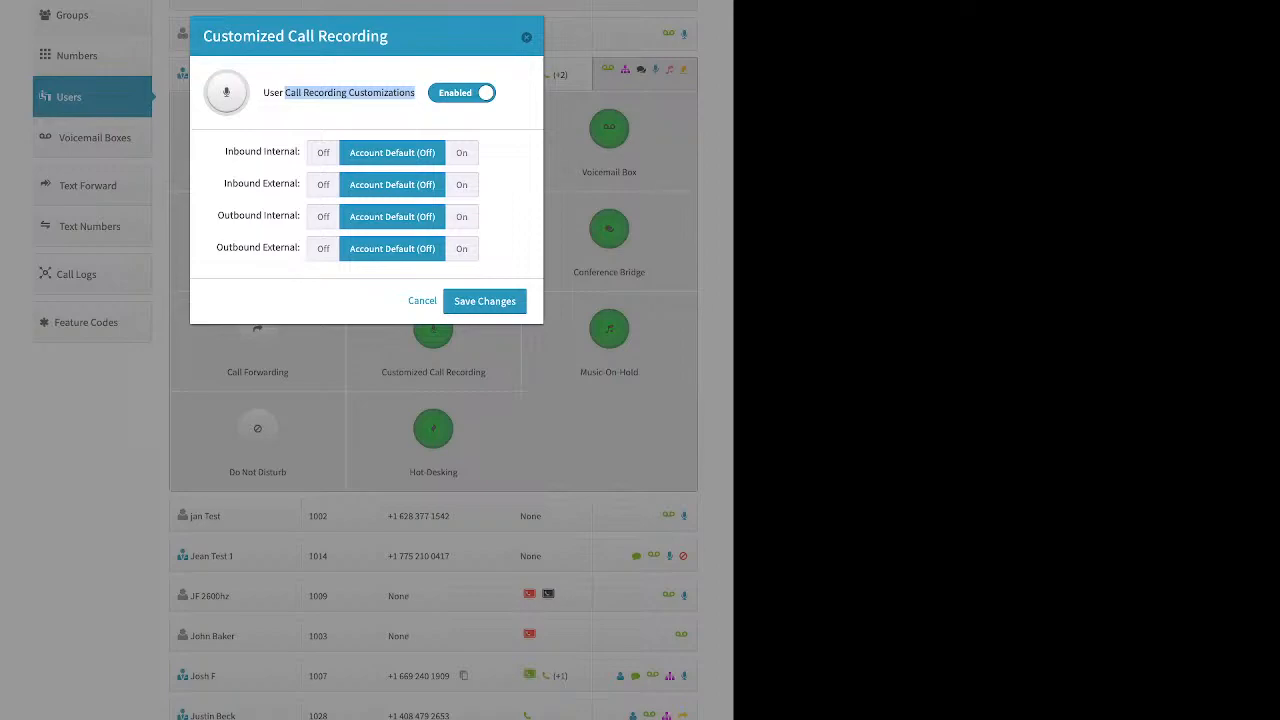
drag(225, 151, 300, 151)
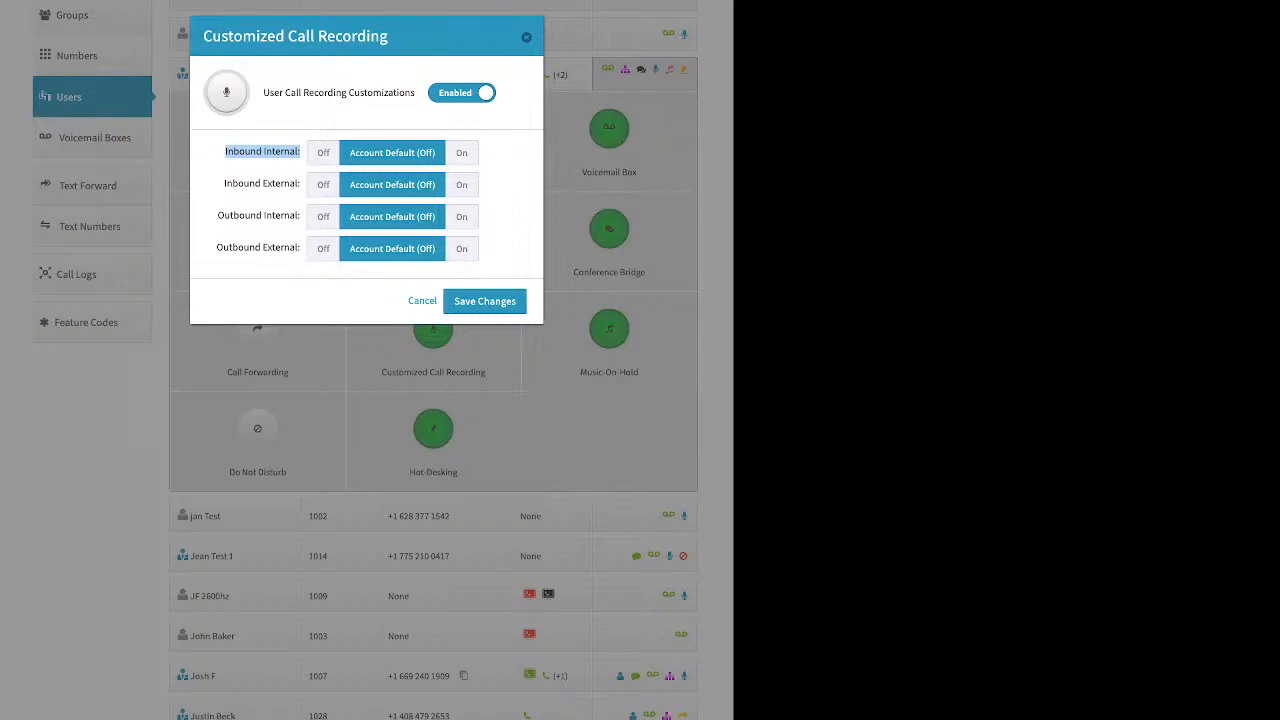
drag(224, 184, 289, 184)
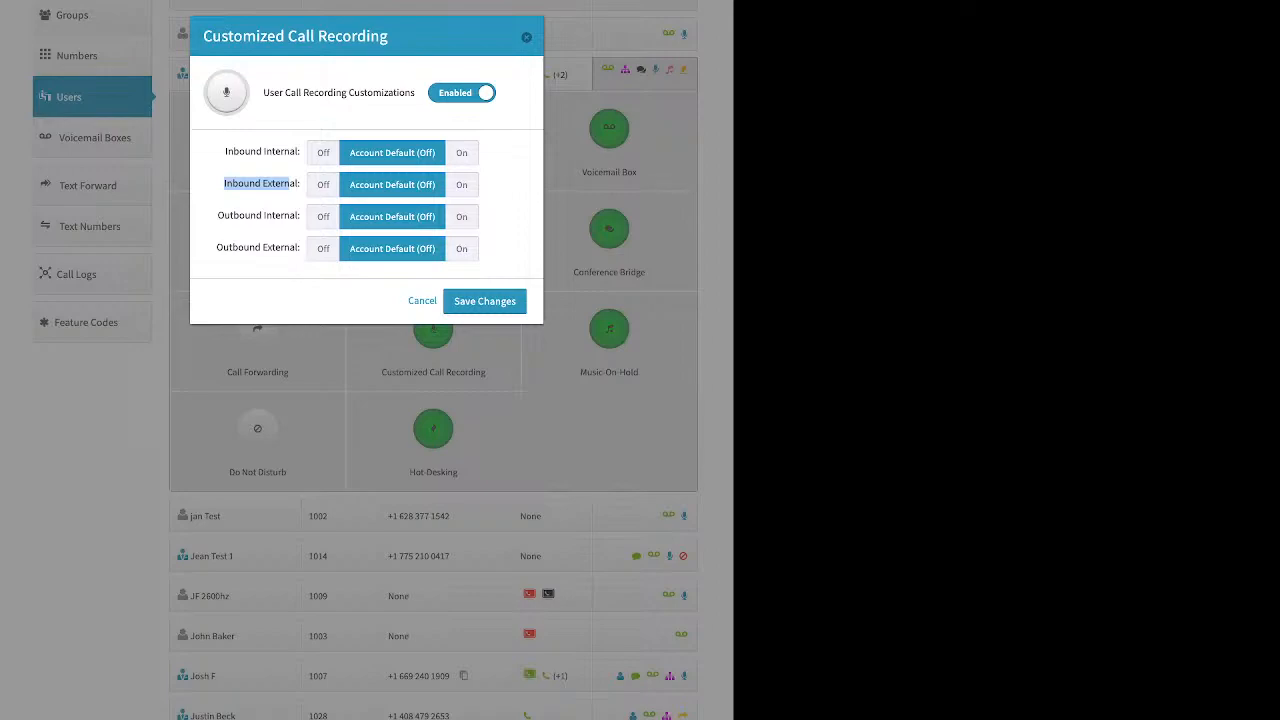
drag(217, 216, 300, 216)
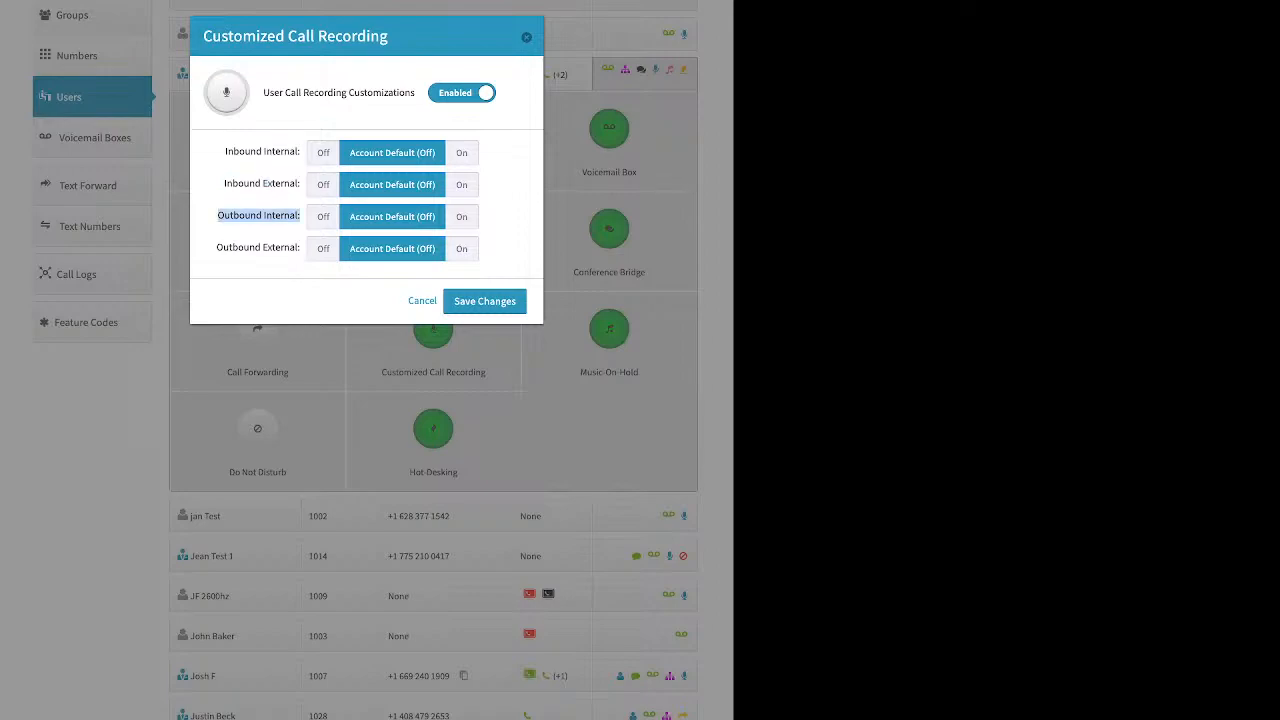
click(217, 248)
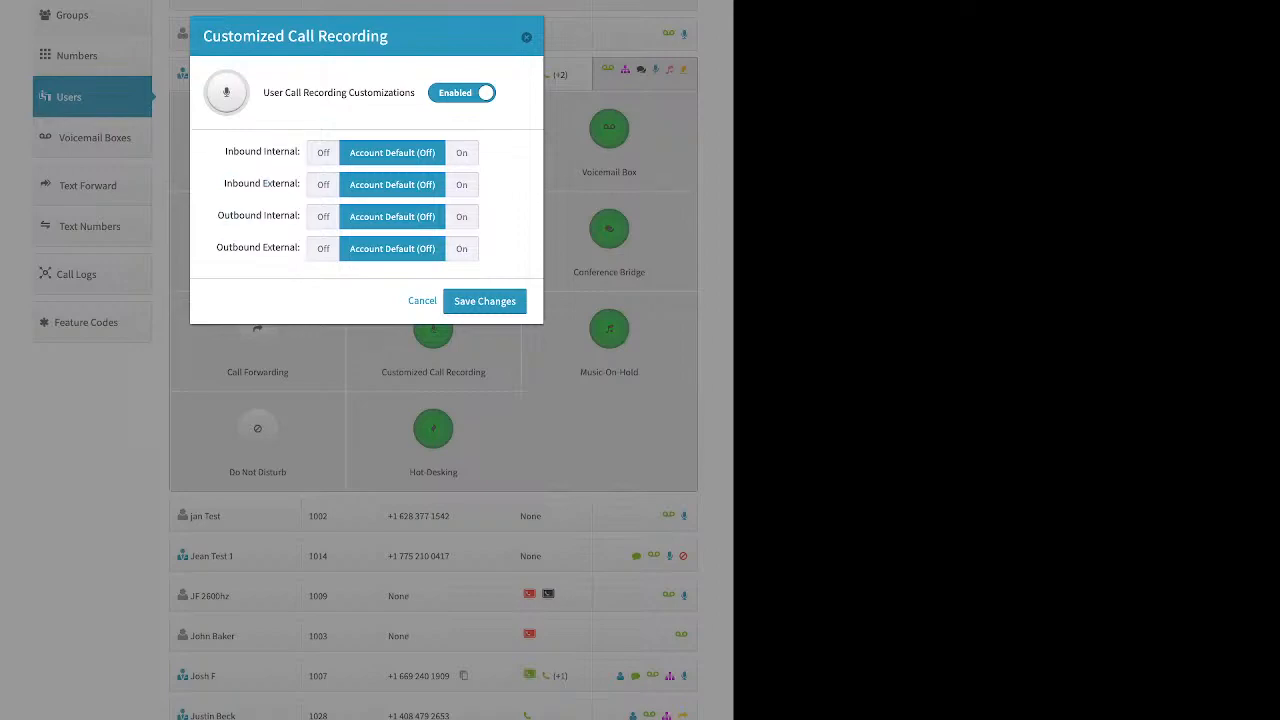
drag(217, 248, 300, 248)
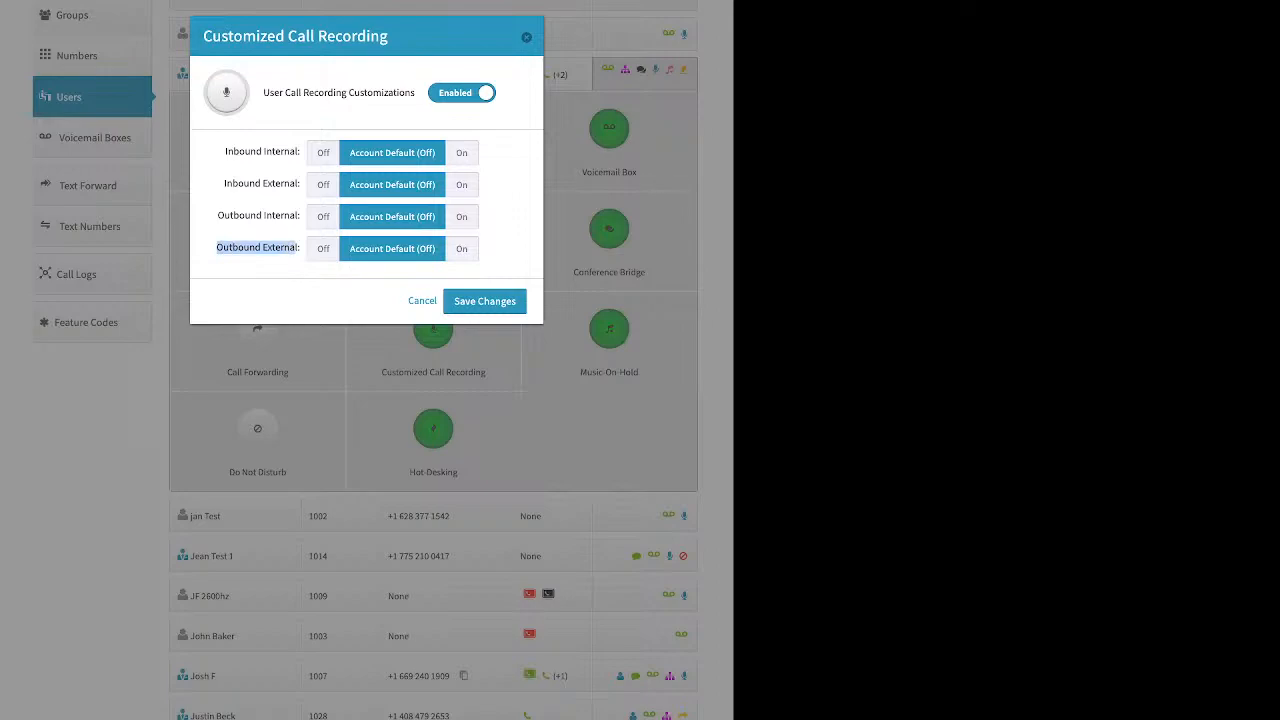
Turn recording On for all four call types and save
click(461, 248)
click(461, 184)
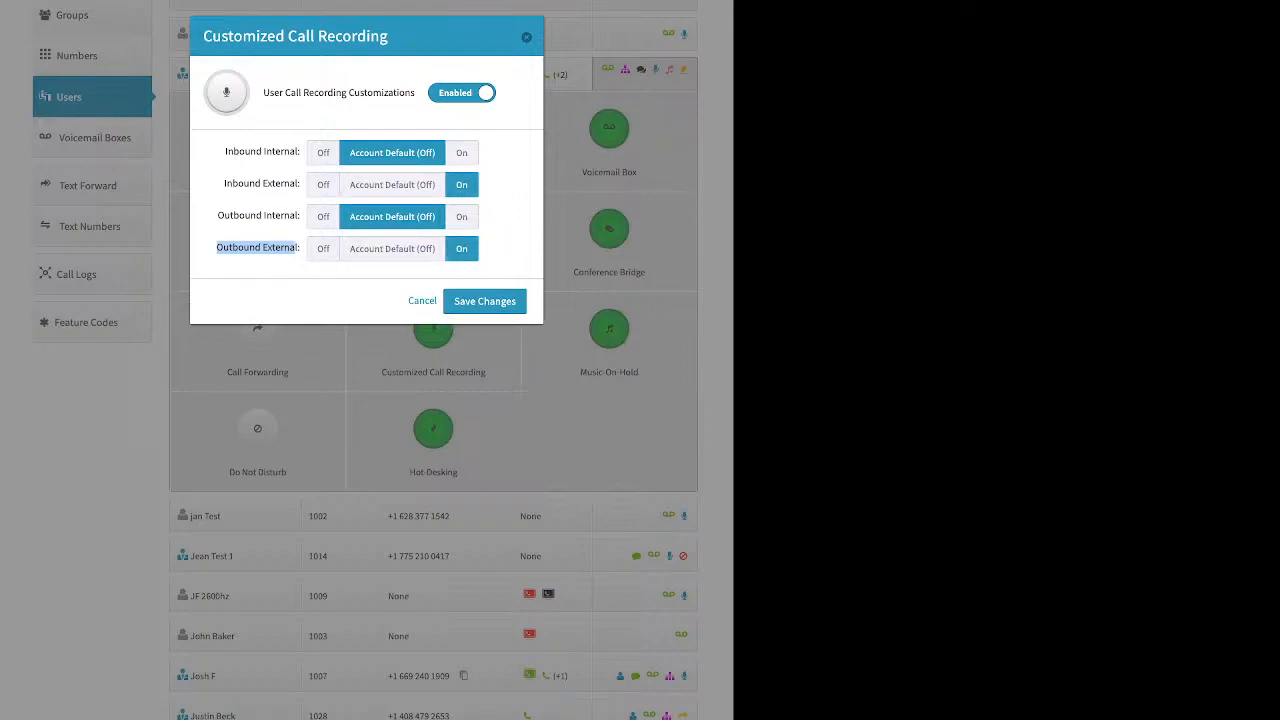
click(461, 153)
click(461, 217)
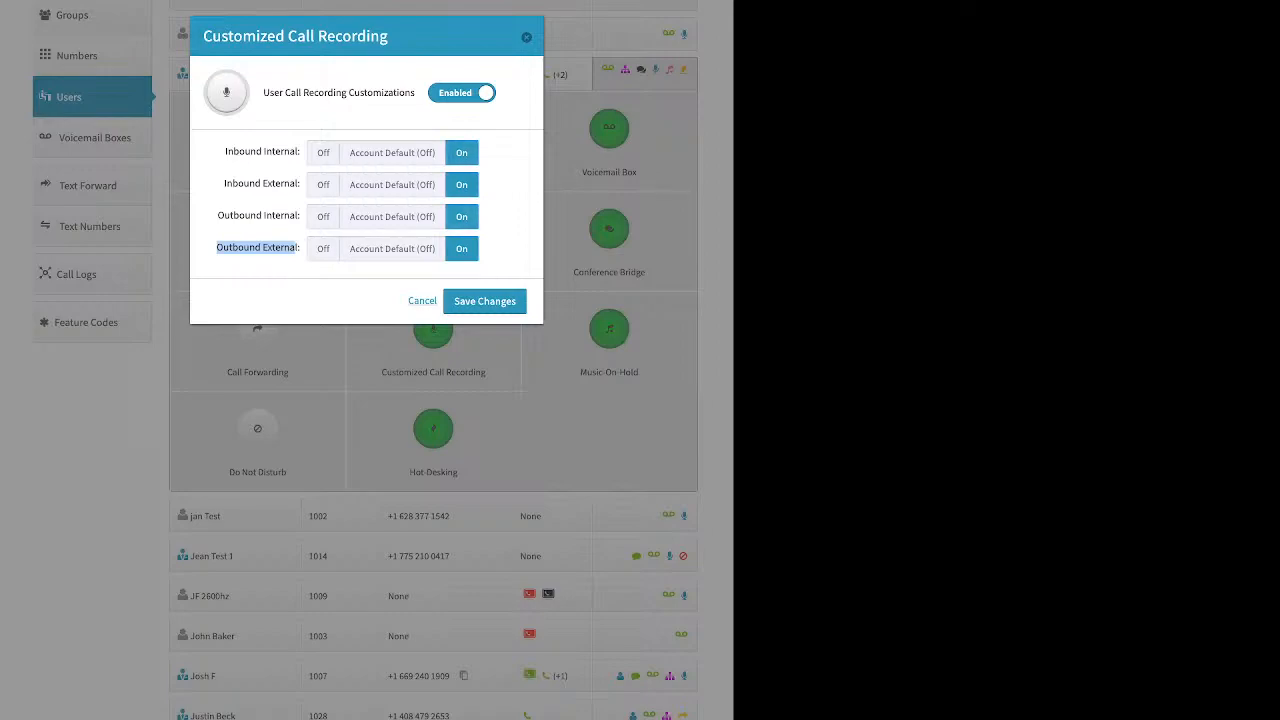
click(484, 301)
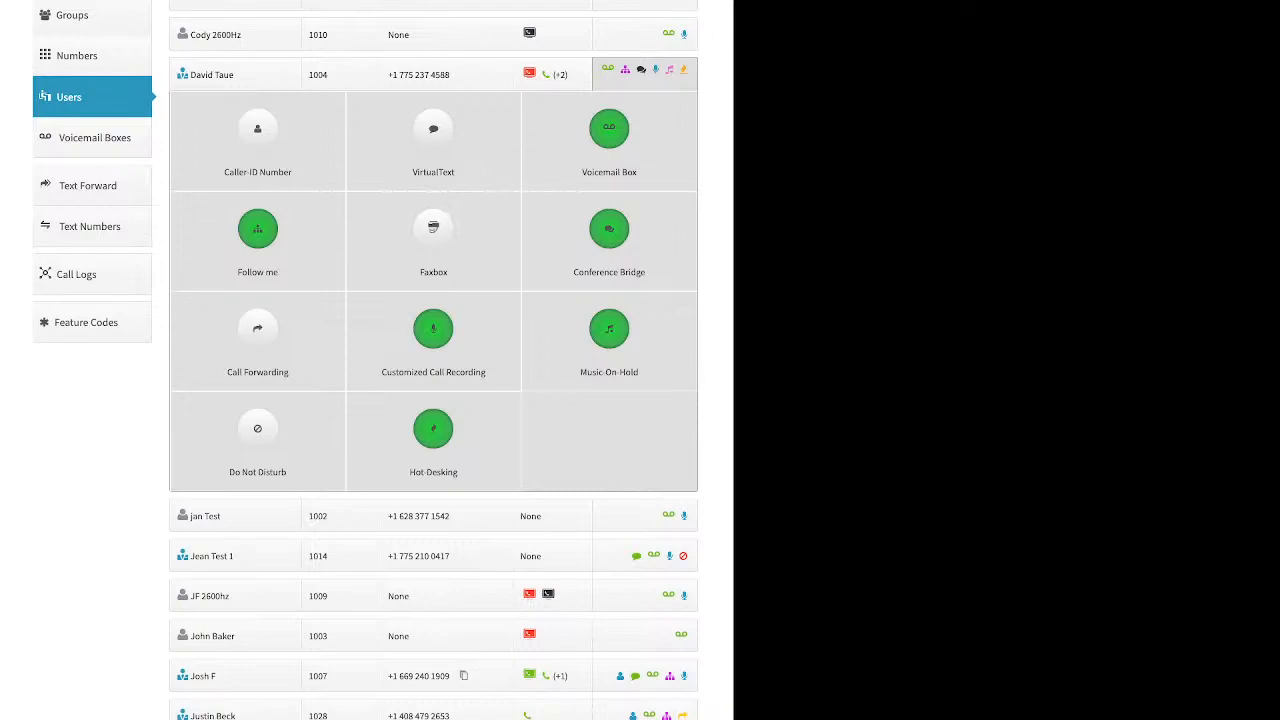
click(609, 340)
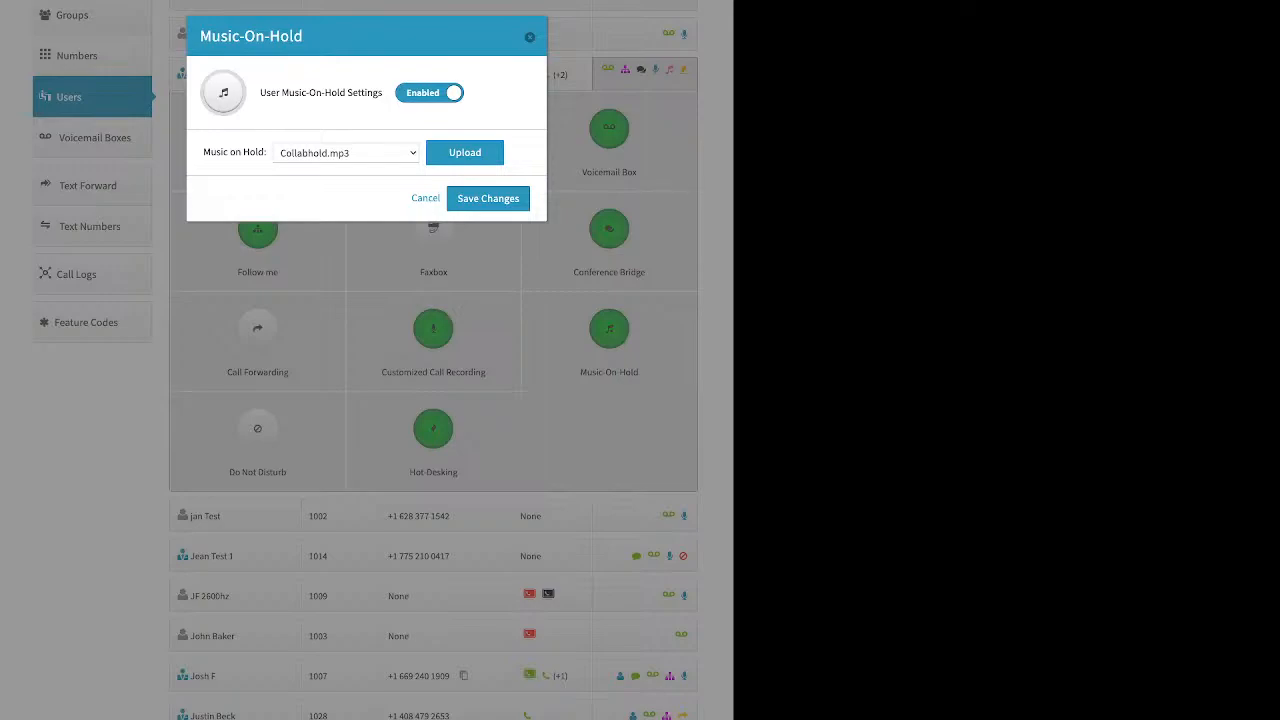
click(465, 153)
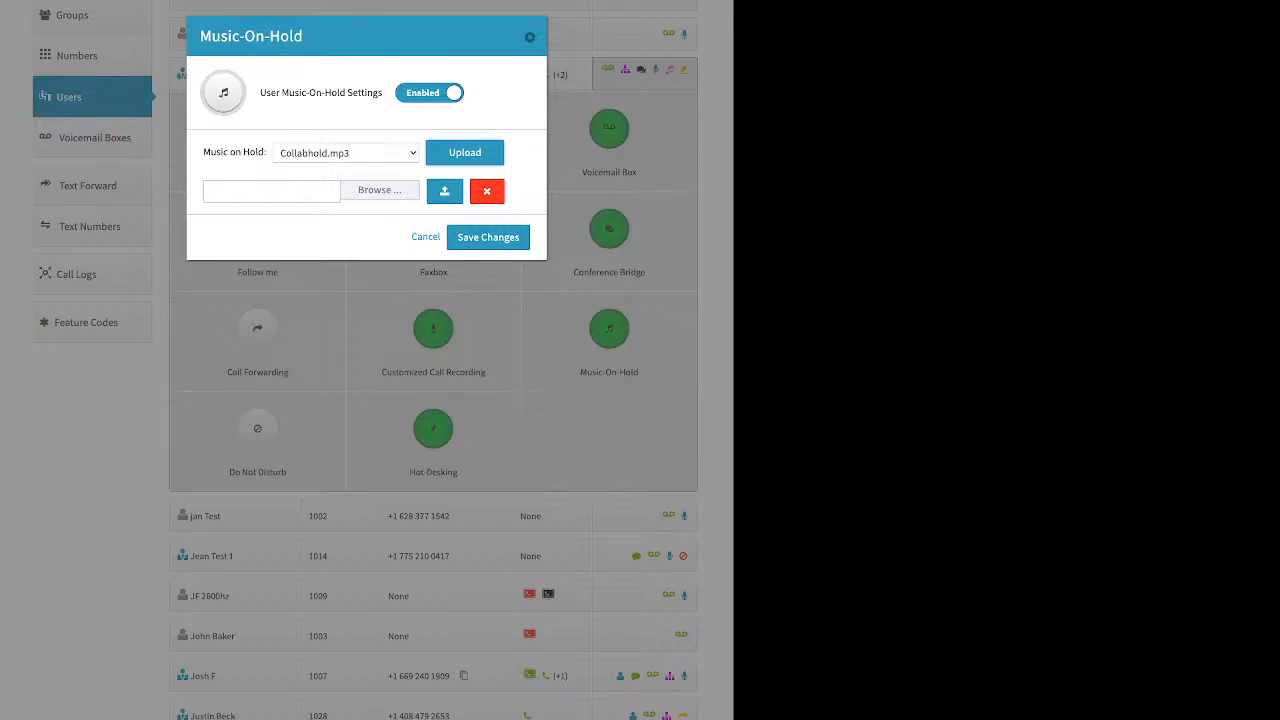
click(426, 237)
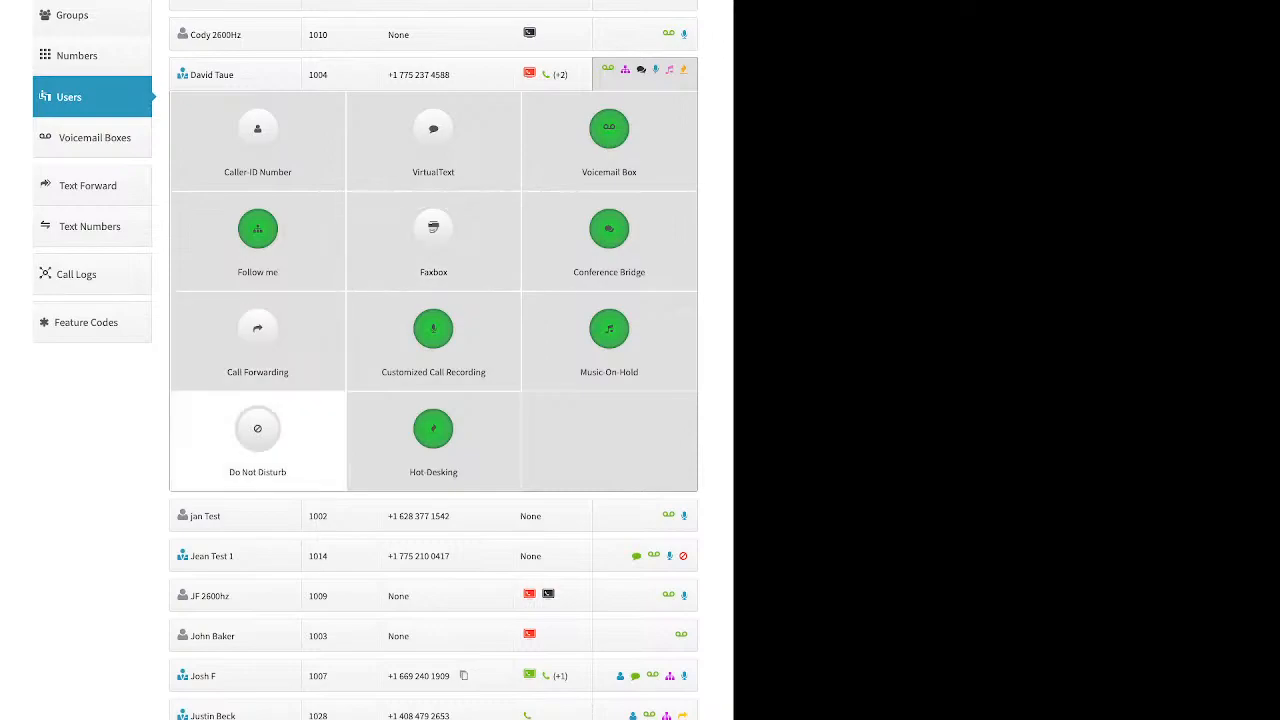
click(257, 430)
click(385, 93)
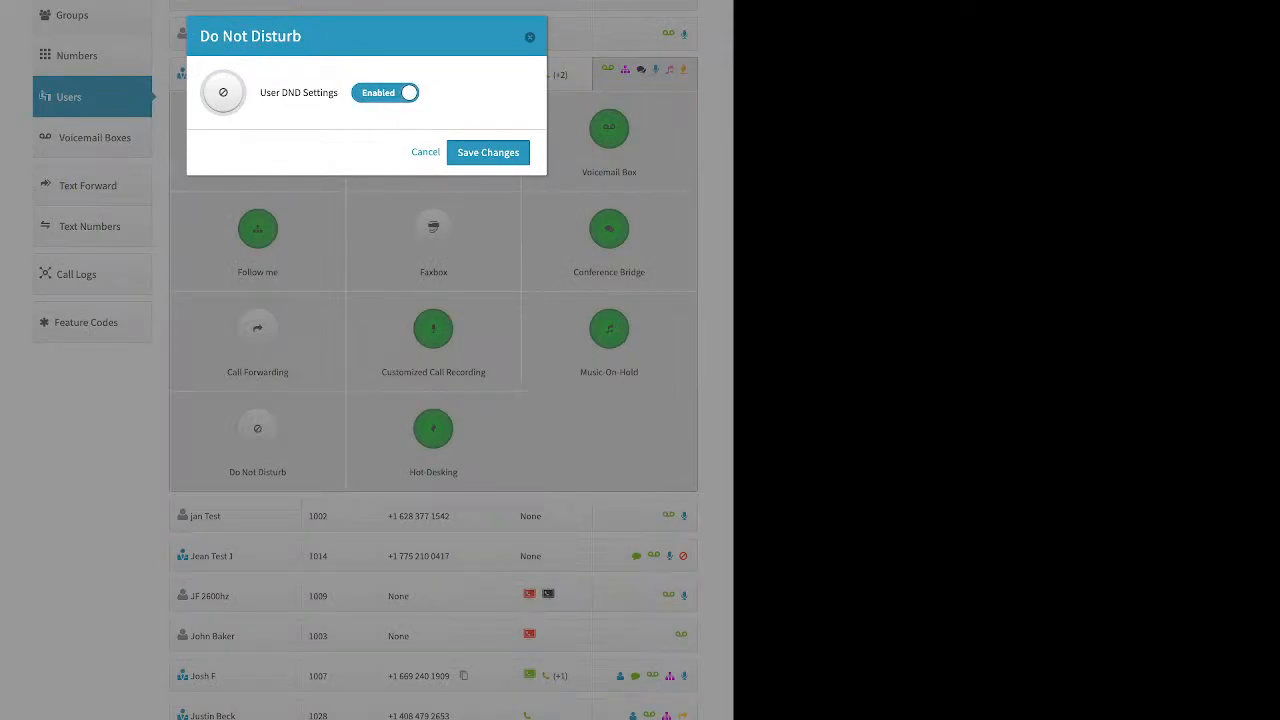
click(530, 37)
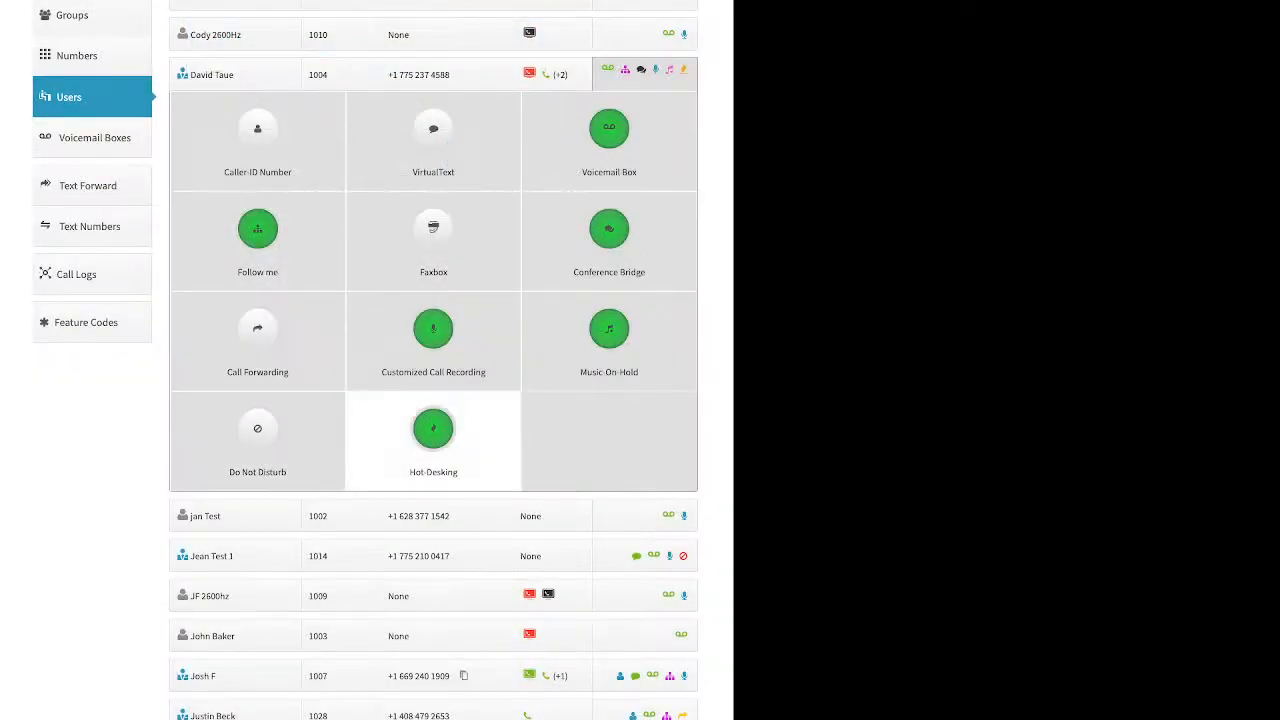
click(433, 440)
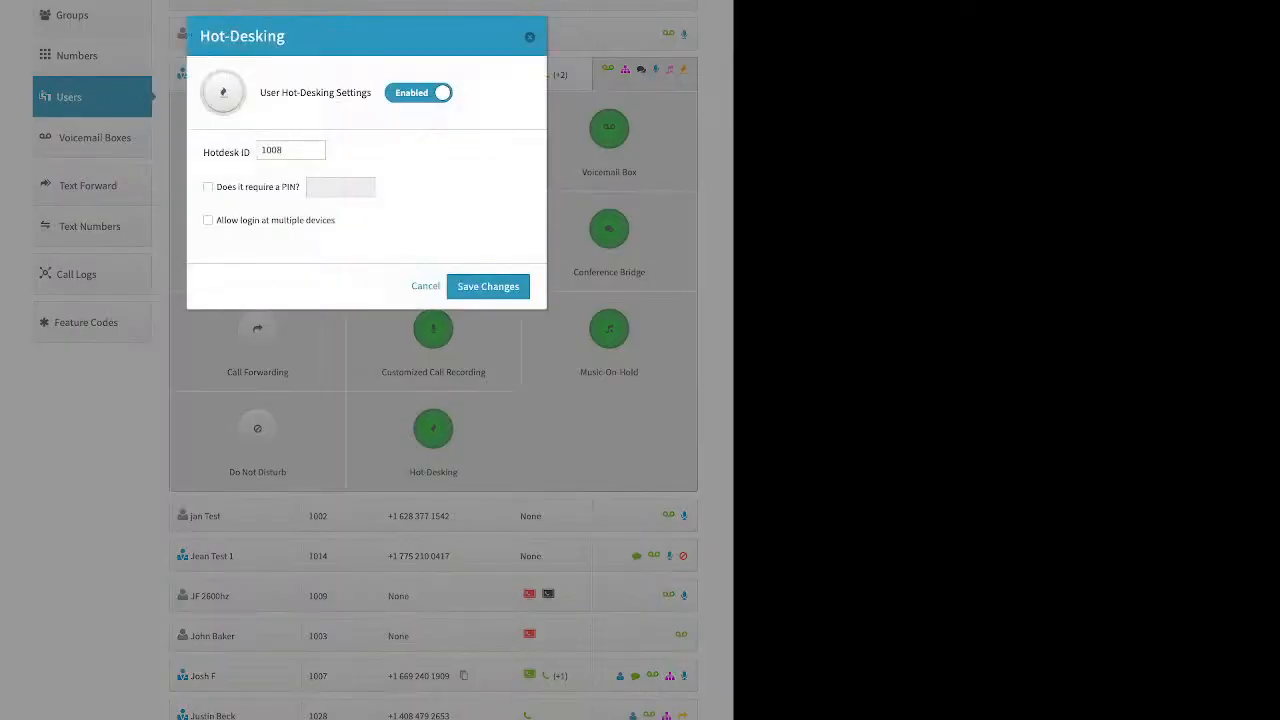
drag(209, 152, 250, 152)
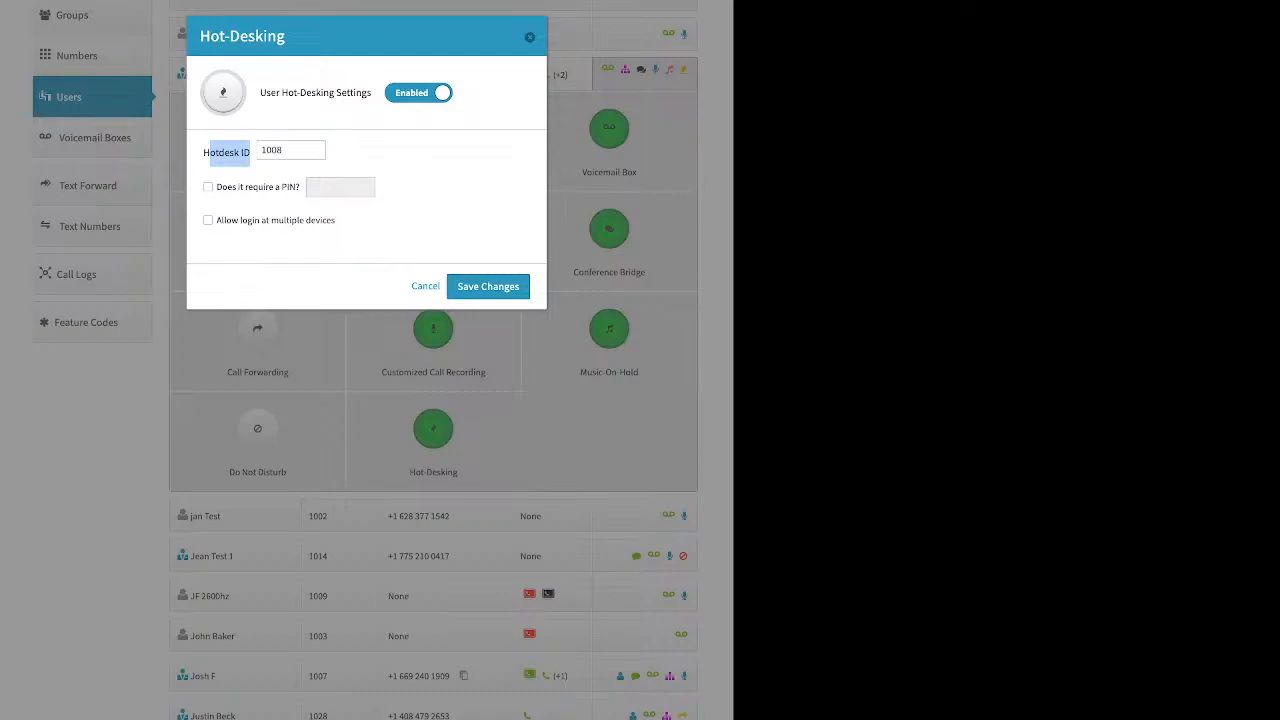
drag(216, 187, 290, 187)
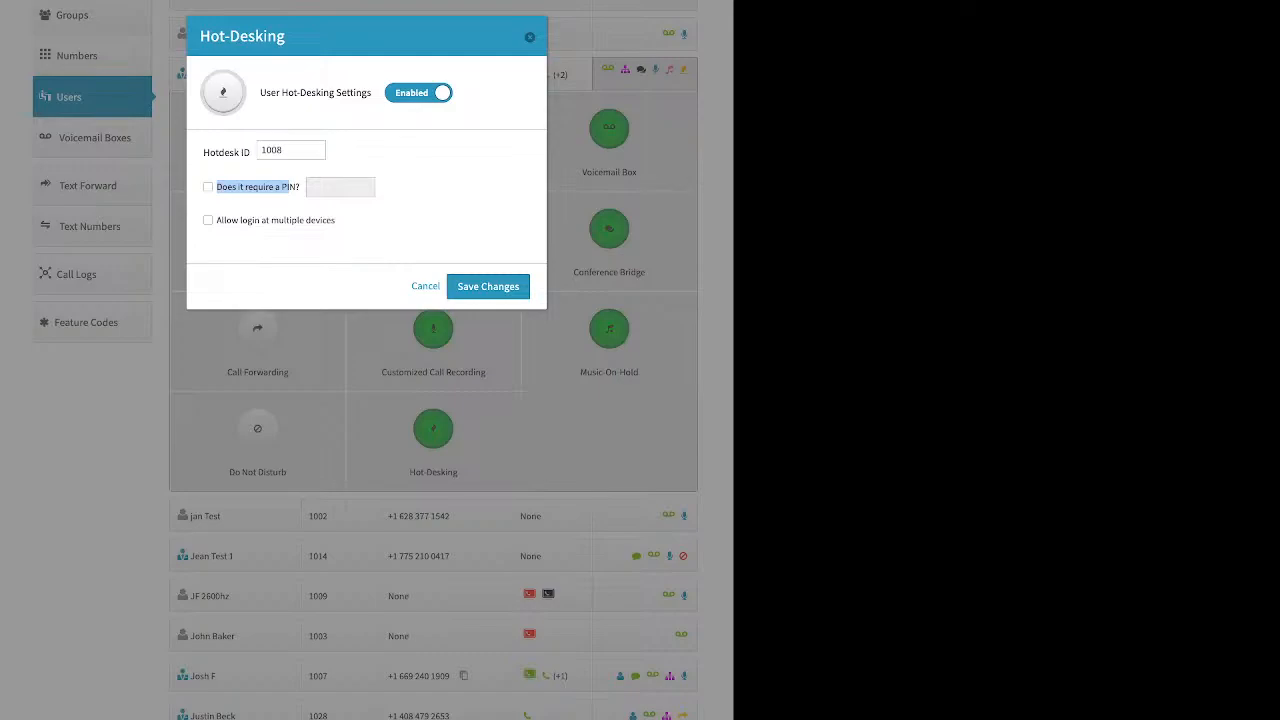
click(530, 37)
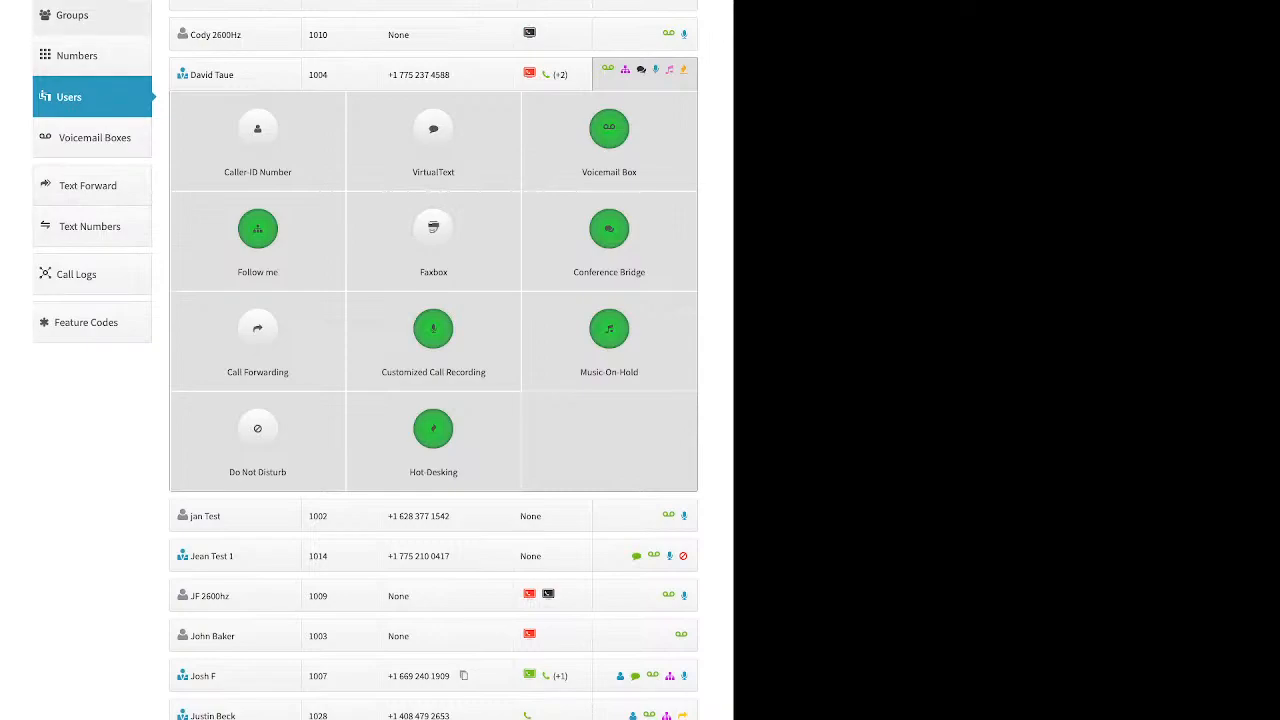
Start a new call group, noting its name and extension fields
click(72, 15)
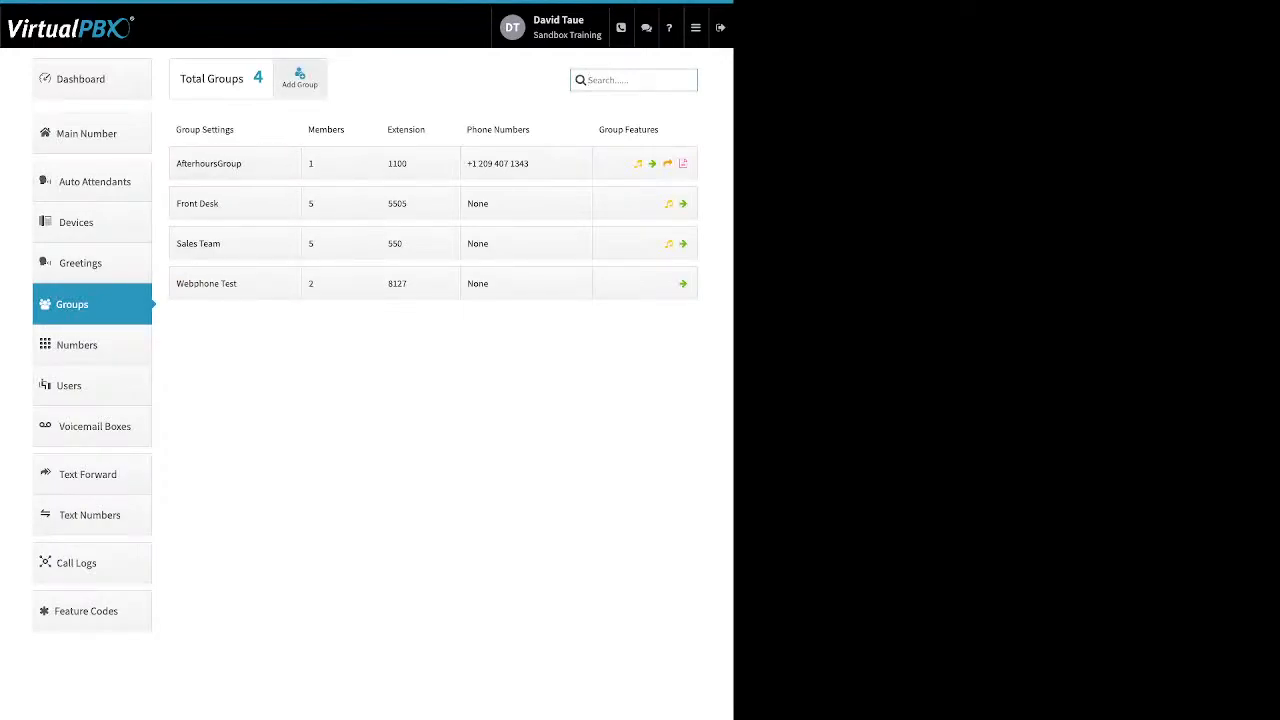
click(299, 78)
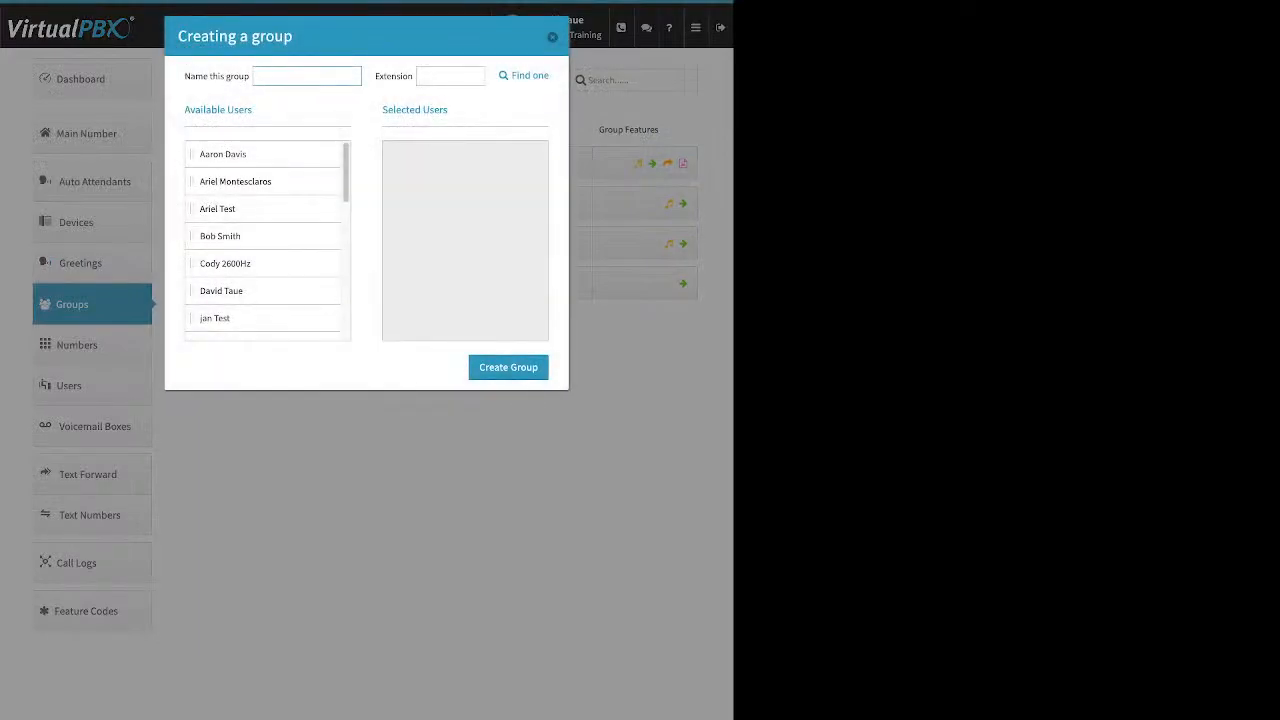
drag(185, 76, 239, 76)
drag(375, 76, 408, 76)
Move five users into the new group's selected members
drag(222, 154, 421, 160)
drag(220, 208, 430, 160)
drag(221, 236, 420, 181)
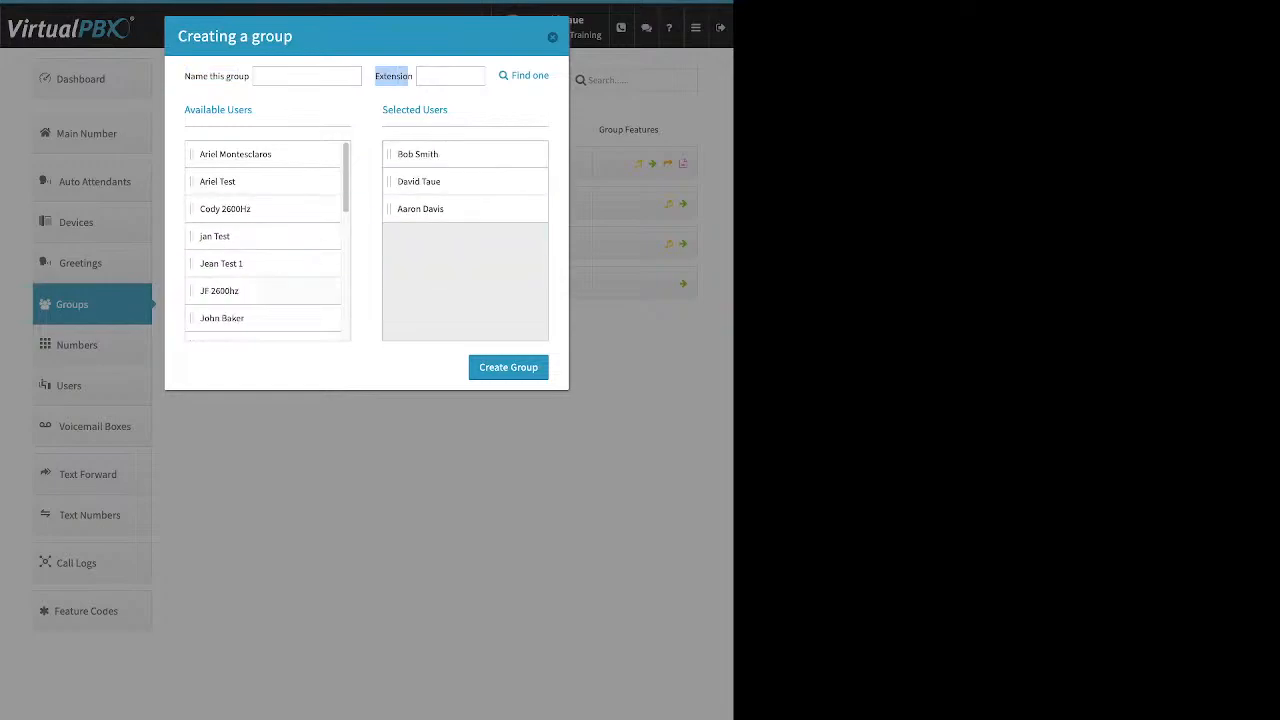
drag(220, 290, 420, 181)
drag(212, 318, 410, 236)
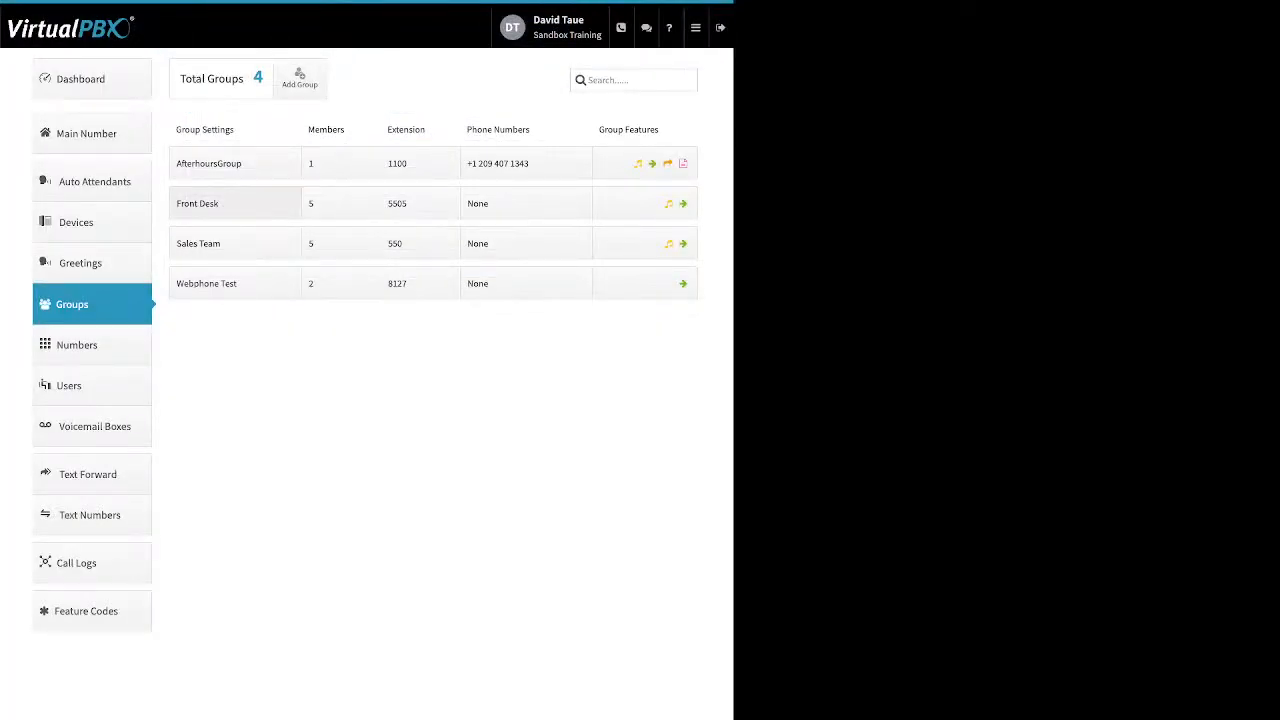
click(230, 203)
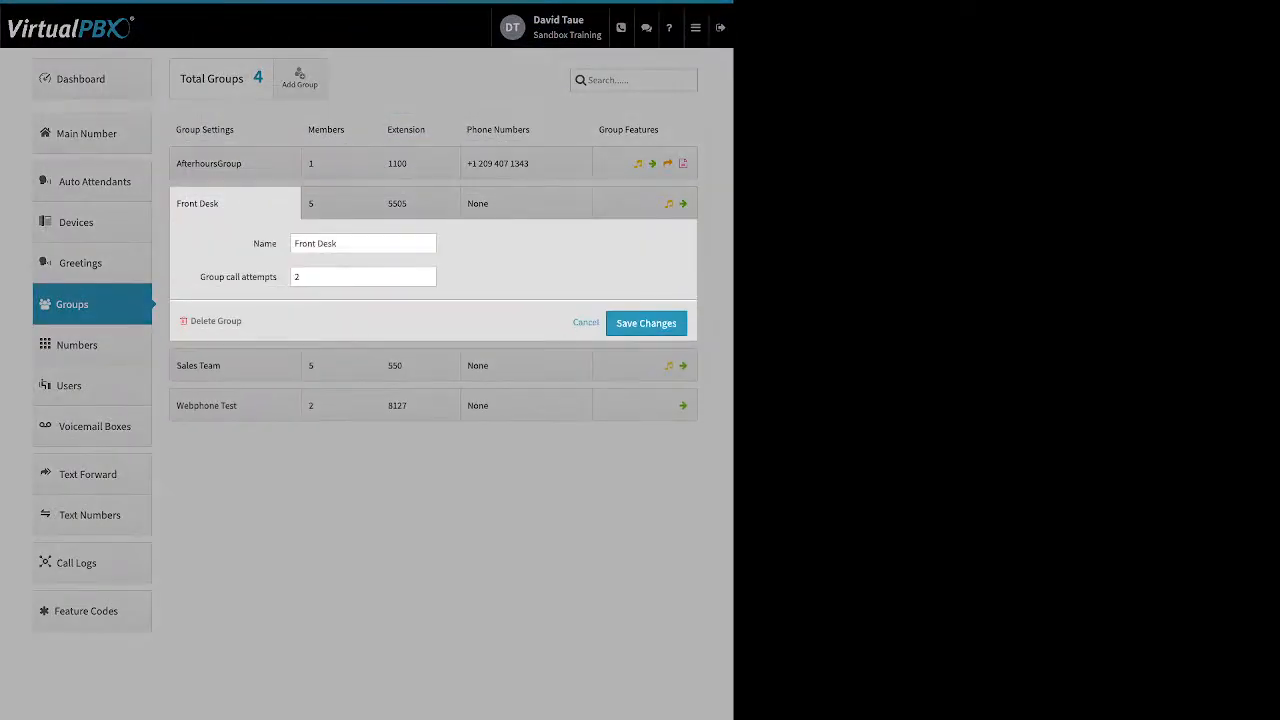
double_click(265, 244)
drag(243, 321, 197, 321)
click(201, 277)
drag(200, 277, 277, 277)
click(427, 273)
click(427, 281)
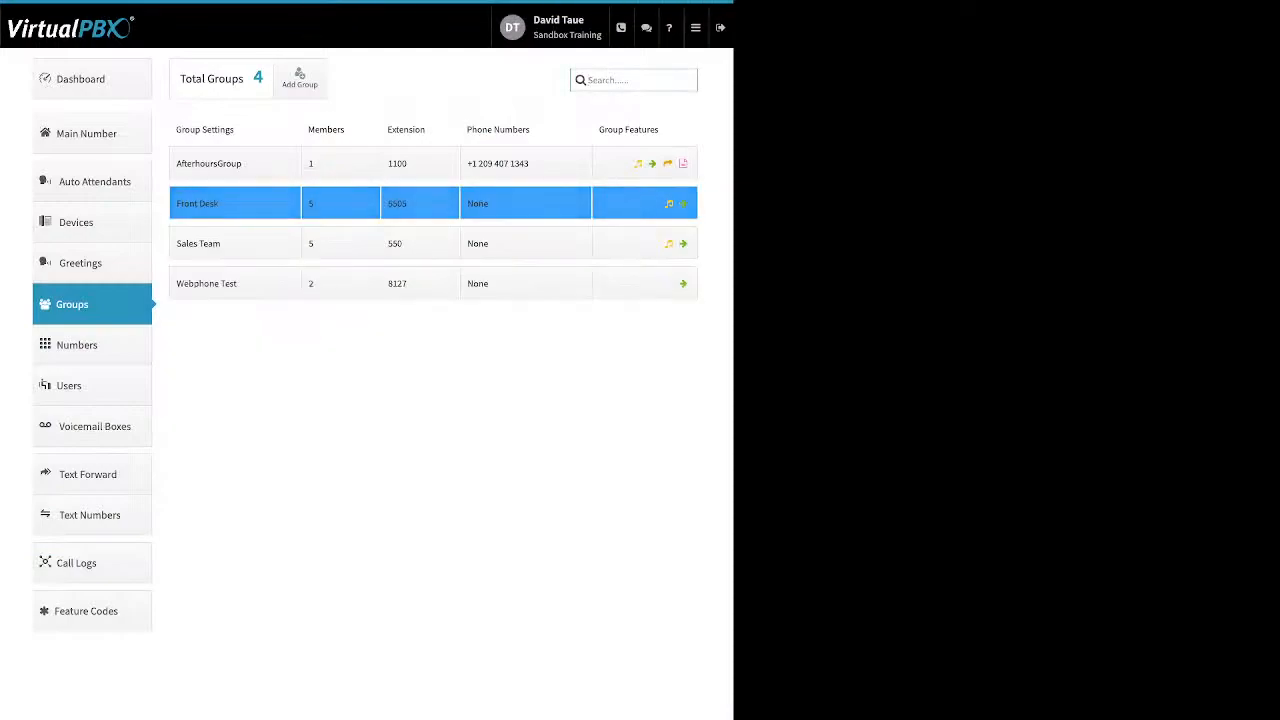
Open Front Desk's ring schedule showing five members ringing 0 to 120 seconds
click(341, 203)
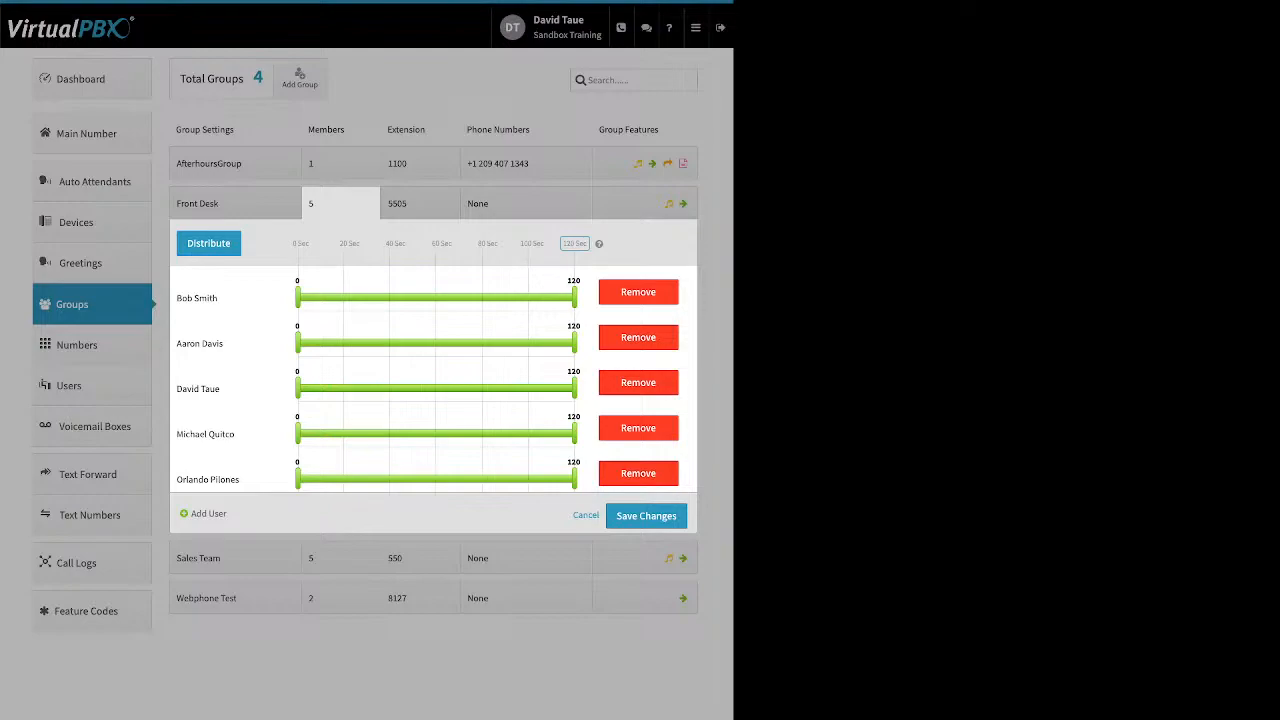
Distribute Front Desk ring times evenly, then shift members to start at 10, 33 and 57 seconds
drag(186, 243, 498, 243)
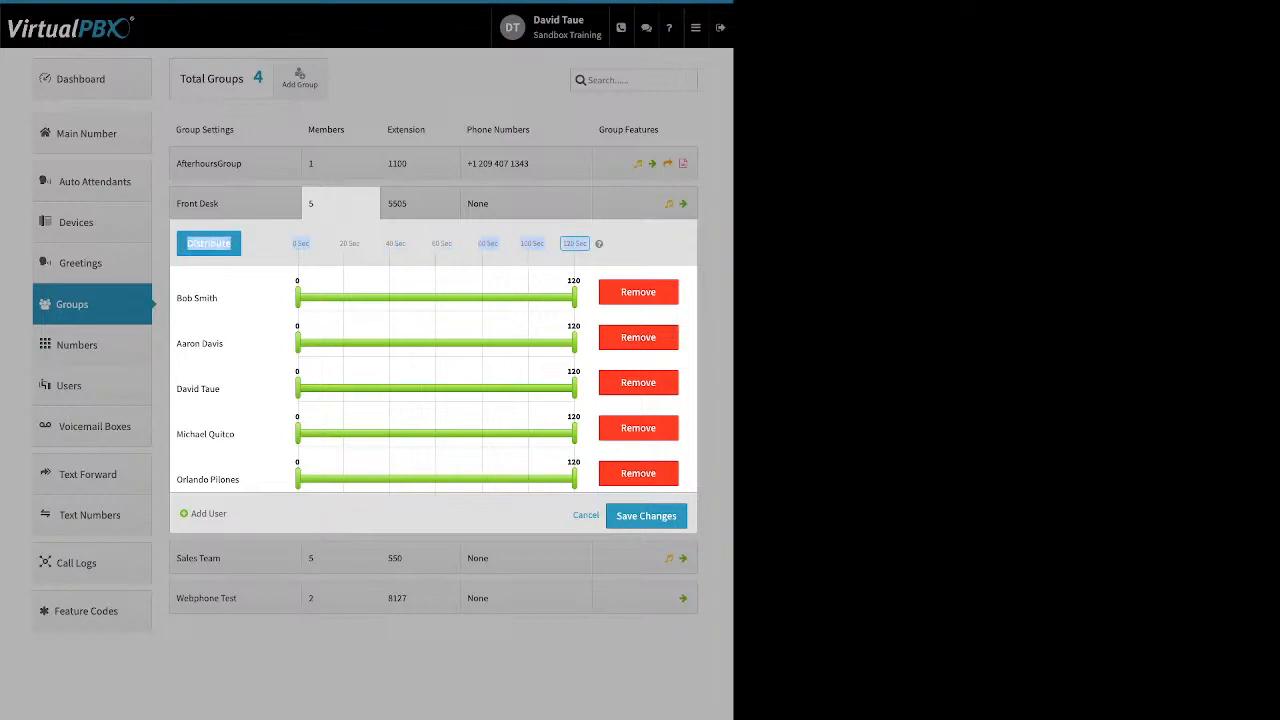
click(209, 243)
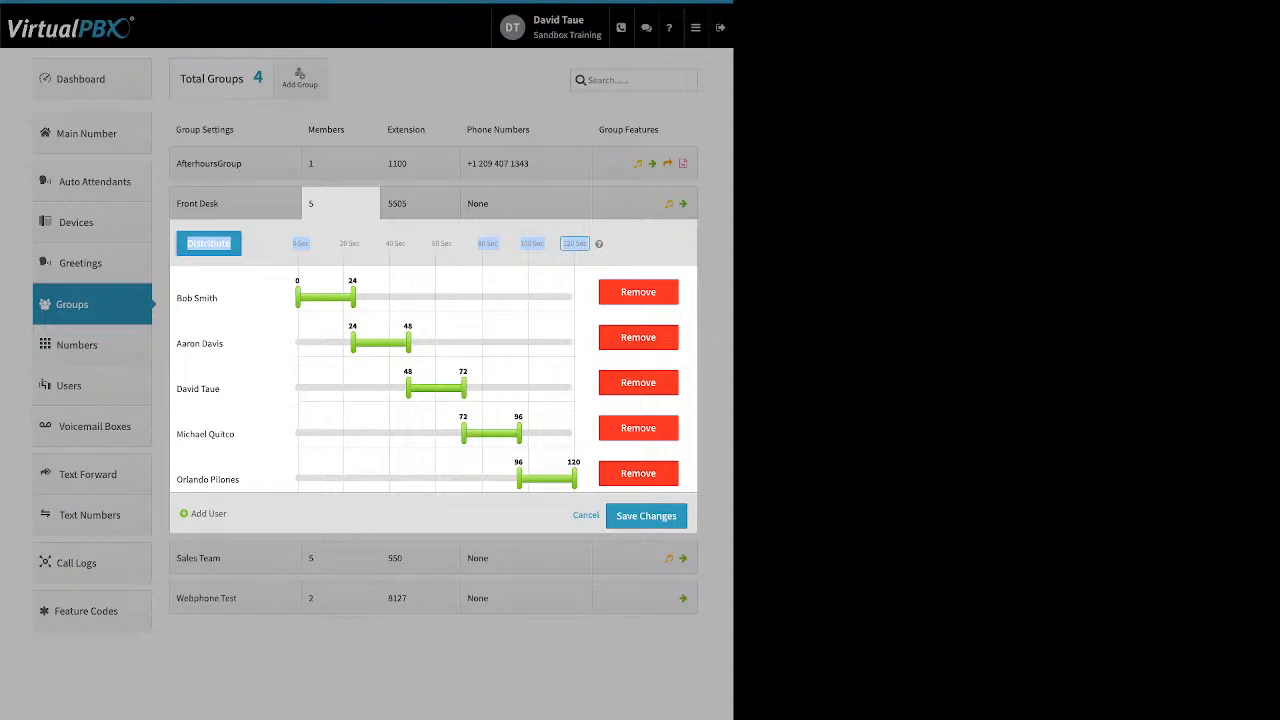
drag(352, 343, 321, 343)
drag(408, 388, 373, 388)
drag(463, 433, 429, 433)
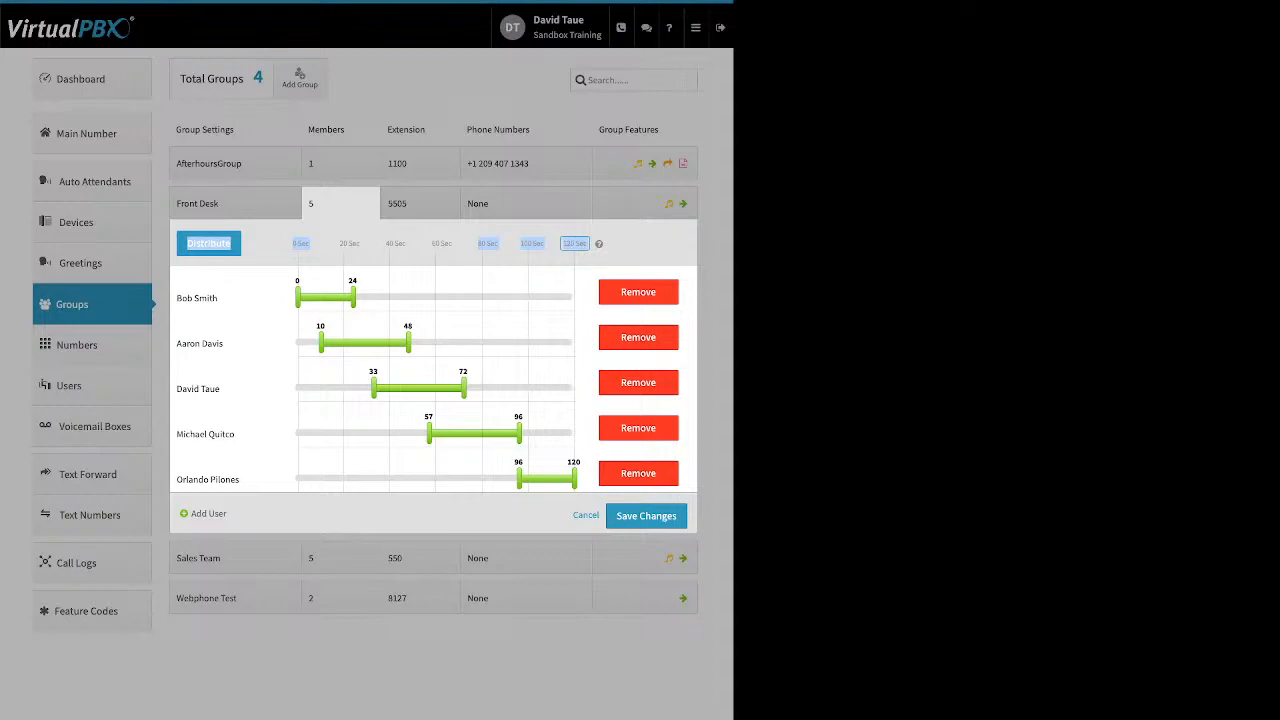
Reorder the members and redistribute into consecutive 24-second slots
drag(200, 298, 209, 477)
drag(208, 434, 210, 343)
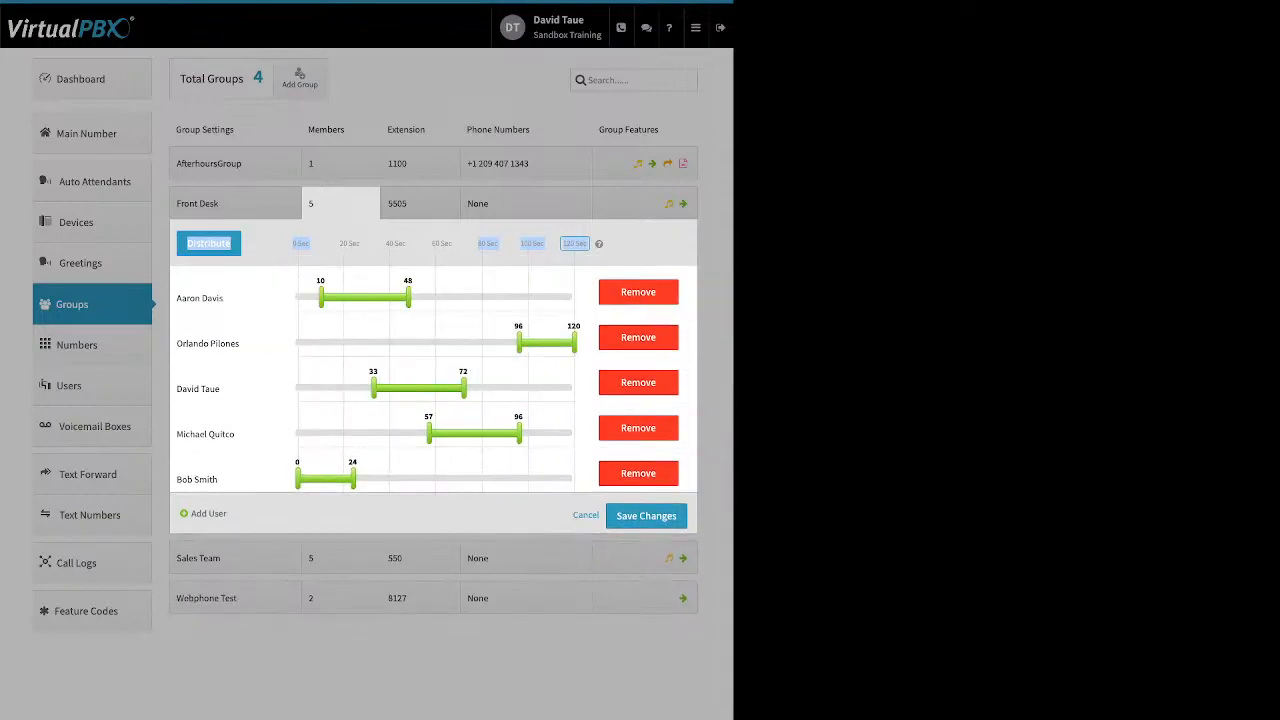
click(208, 243)
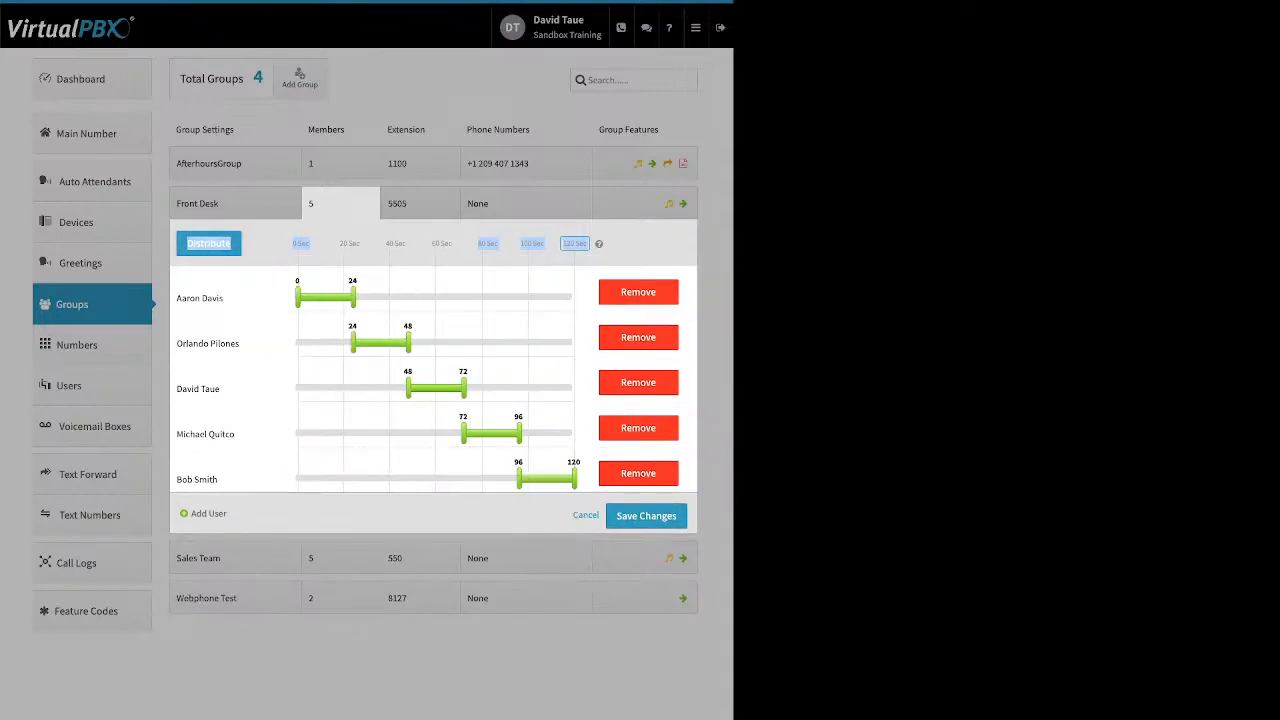
Add two users to Front Desk, redistribute ring times, then remove both again
drag(191, 514, 227, 514)
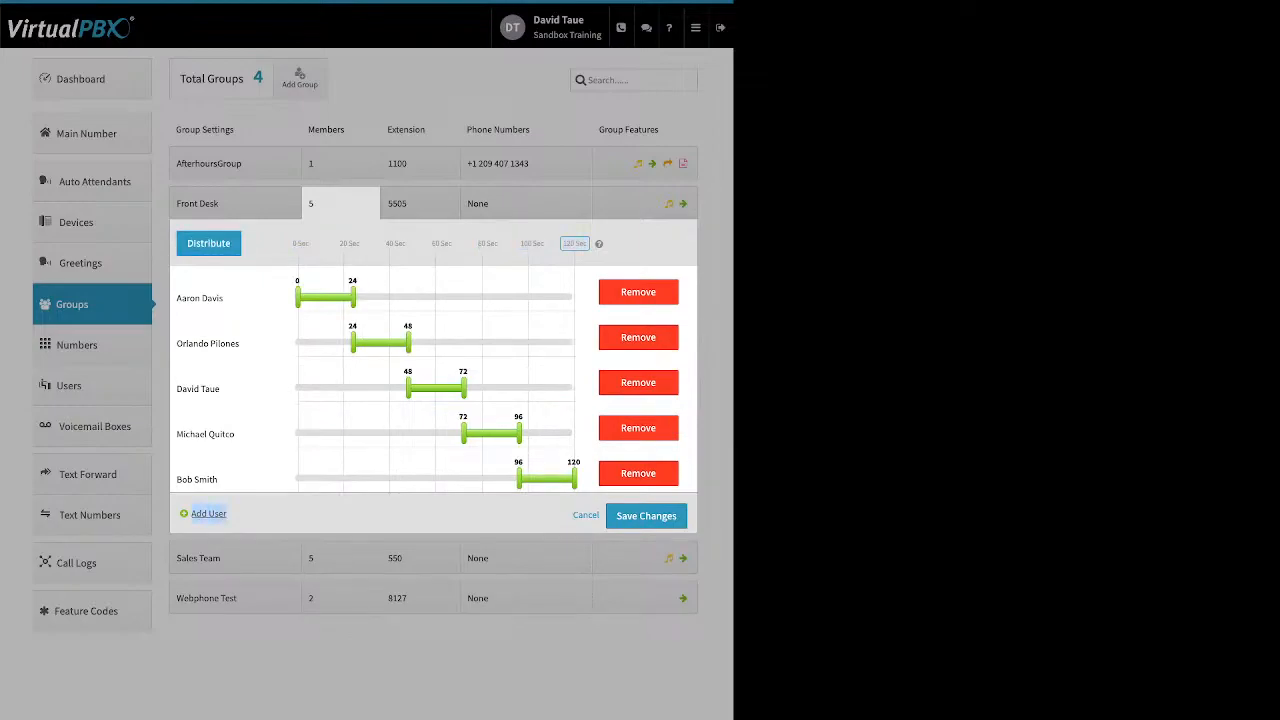
click(210, 513)
click(171, 123)
click(171, 246)
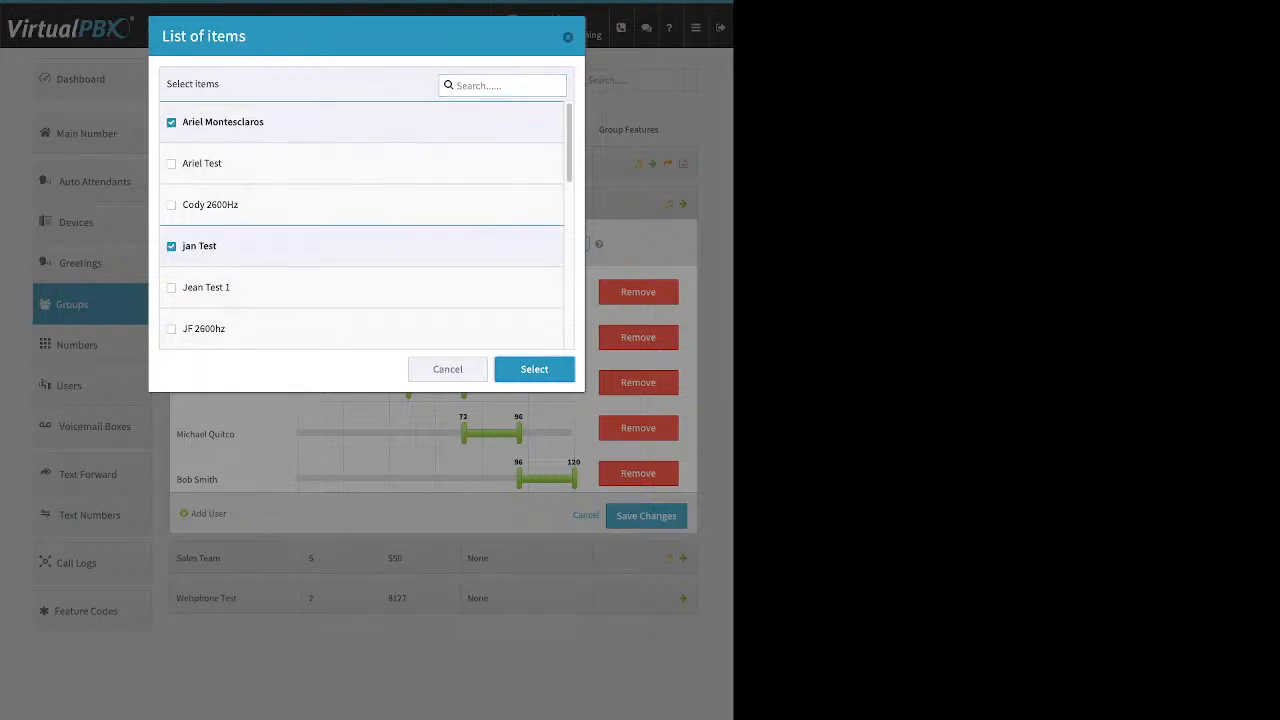
click(534, 370)
click(208, 243)
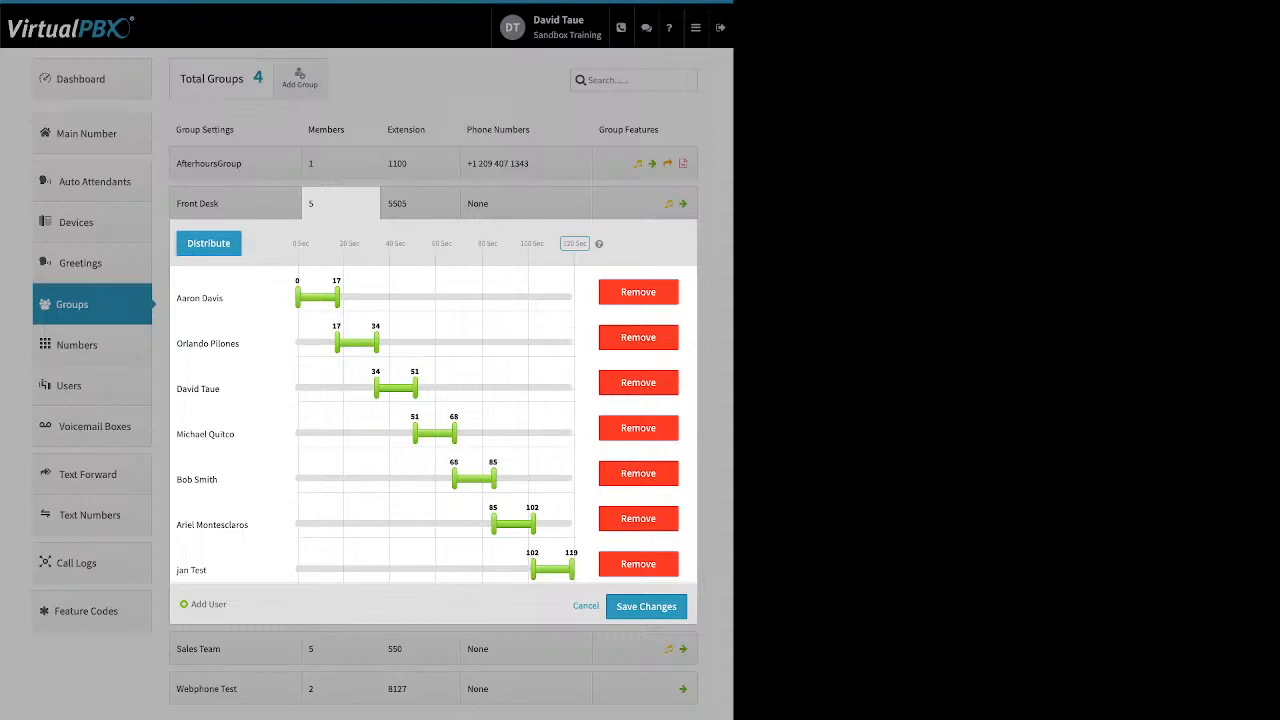
click(638, 564)
click(638, 518)
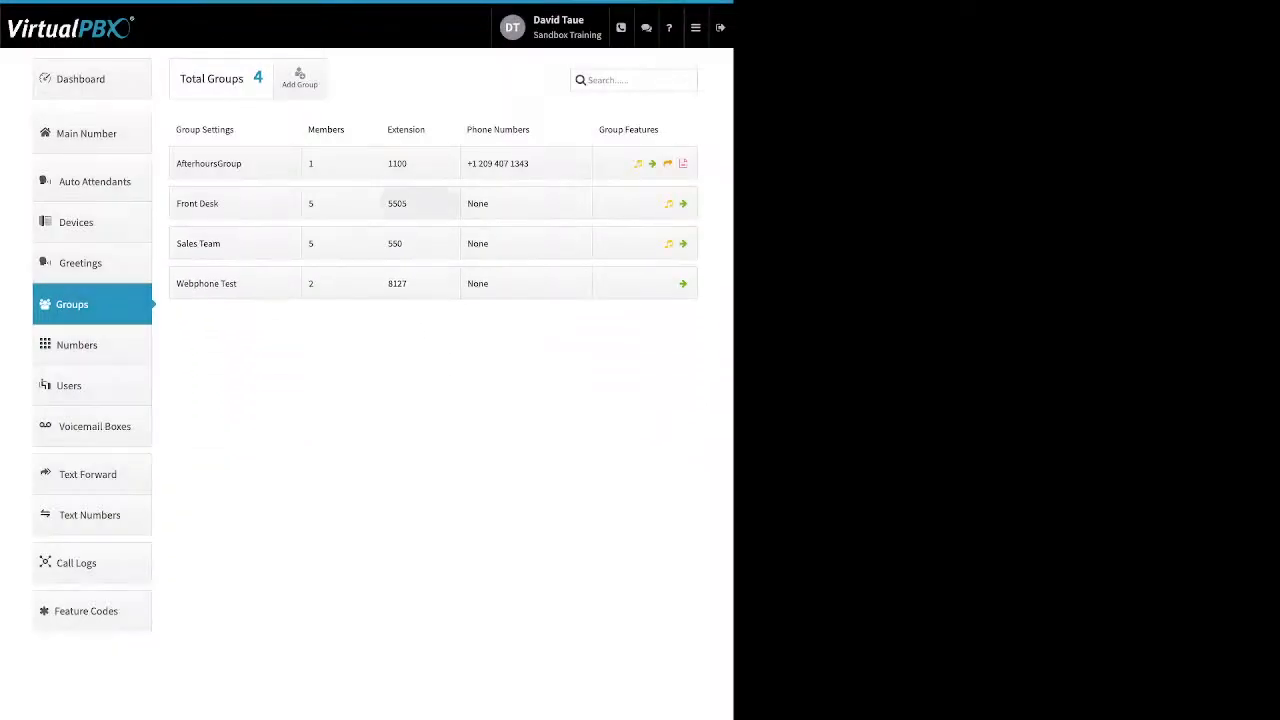
click(420, 203)
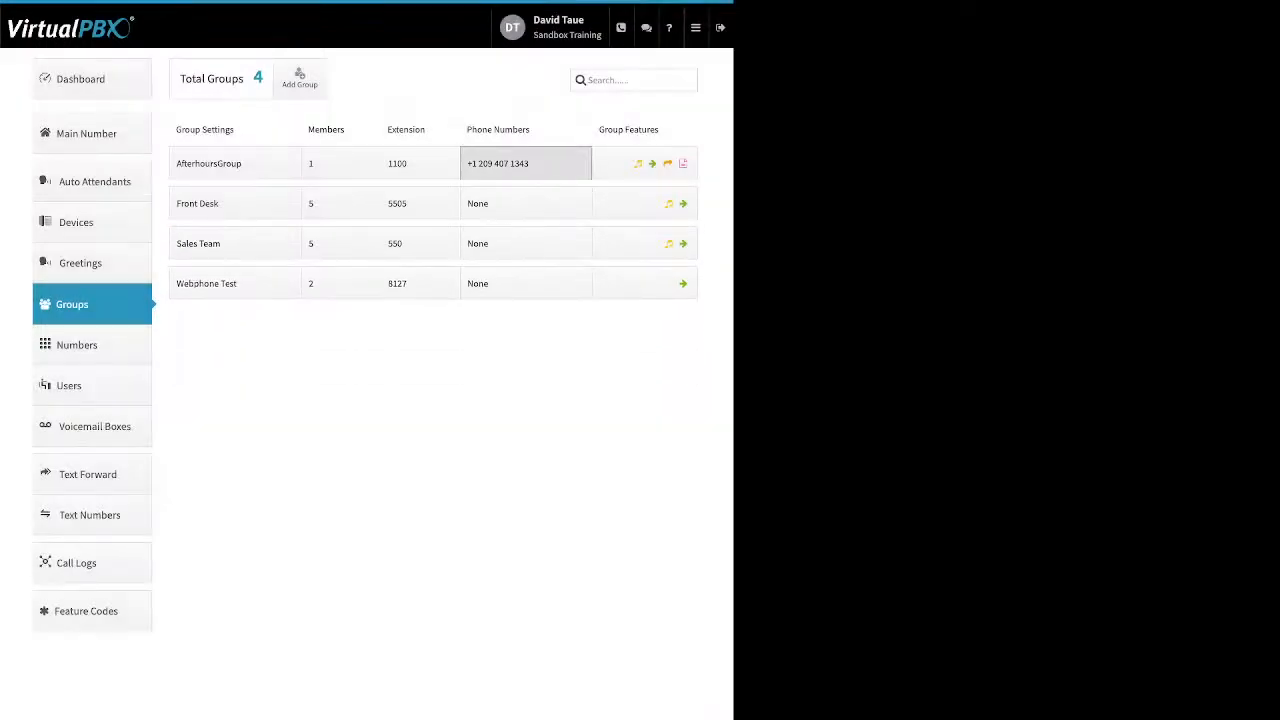
click(526, 164)
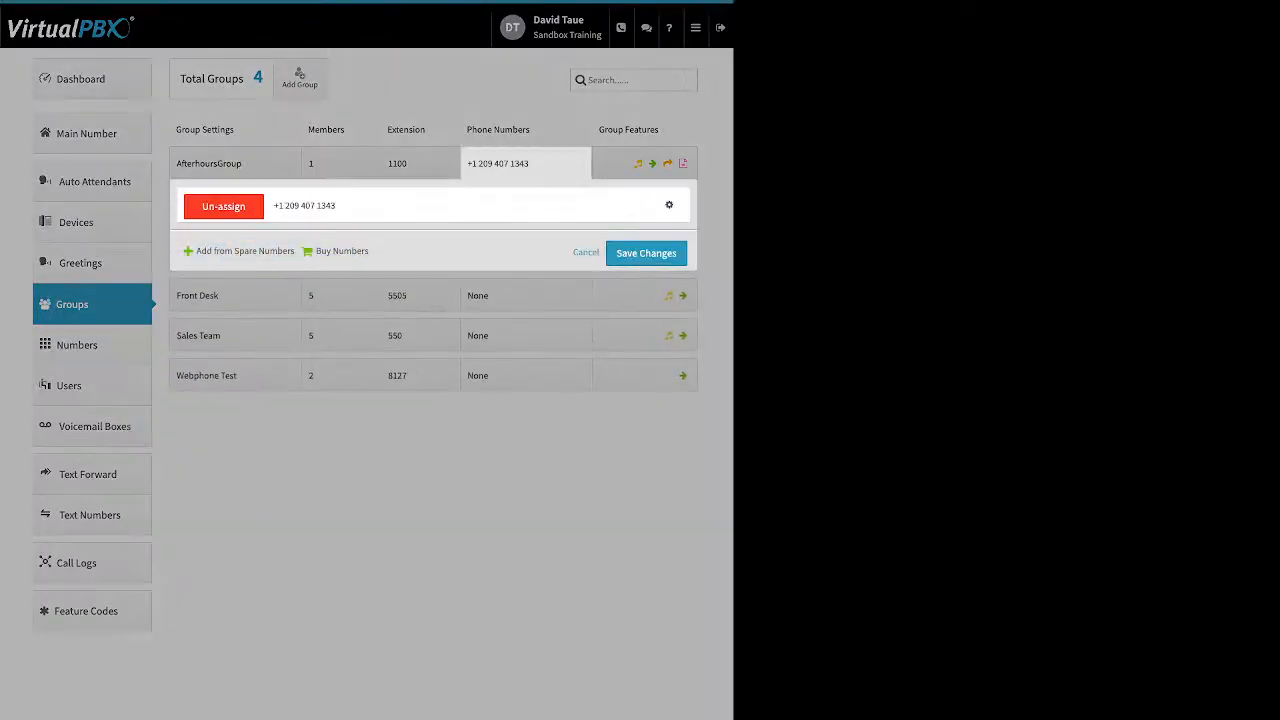
click(669, 205)
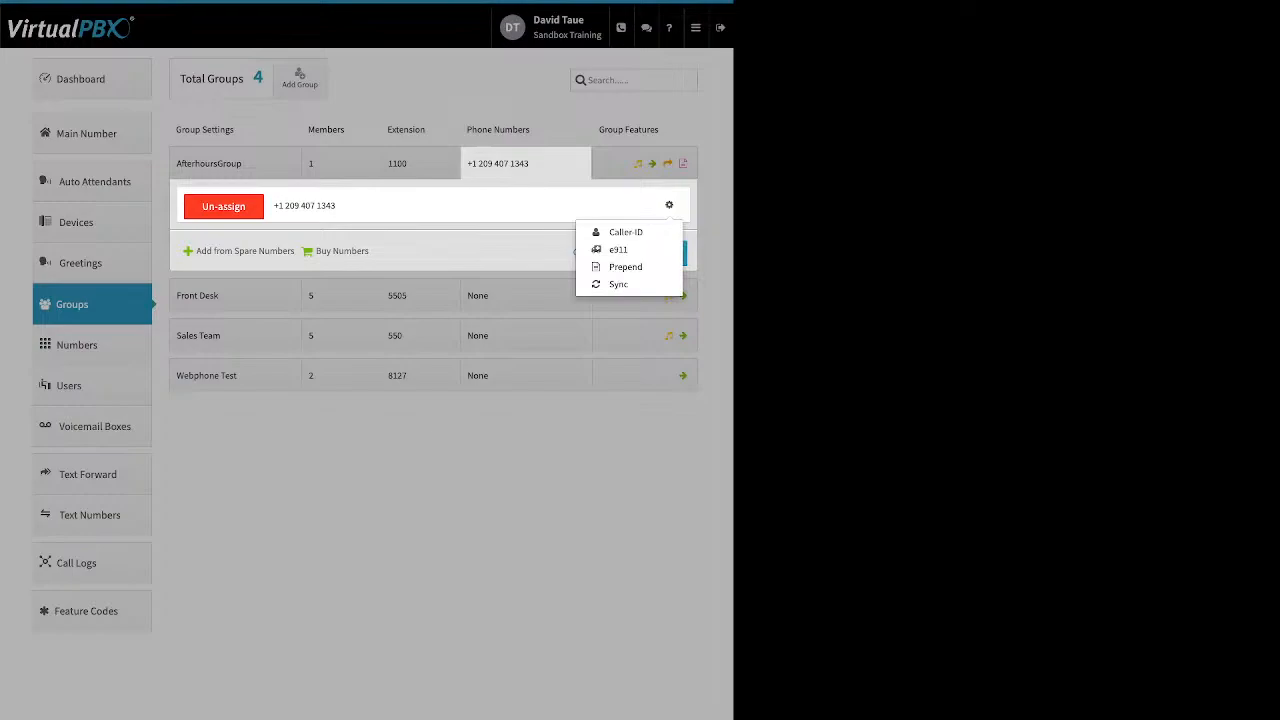
click(643, 164)
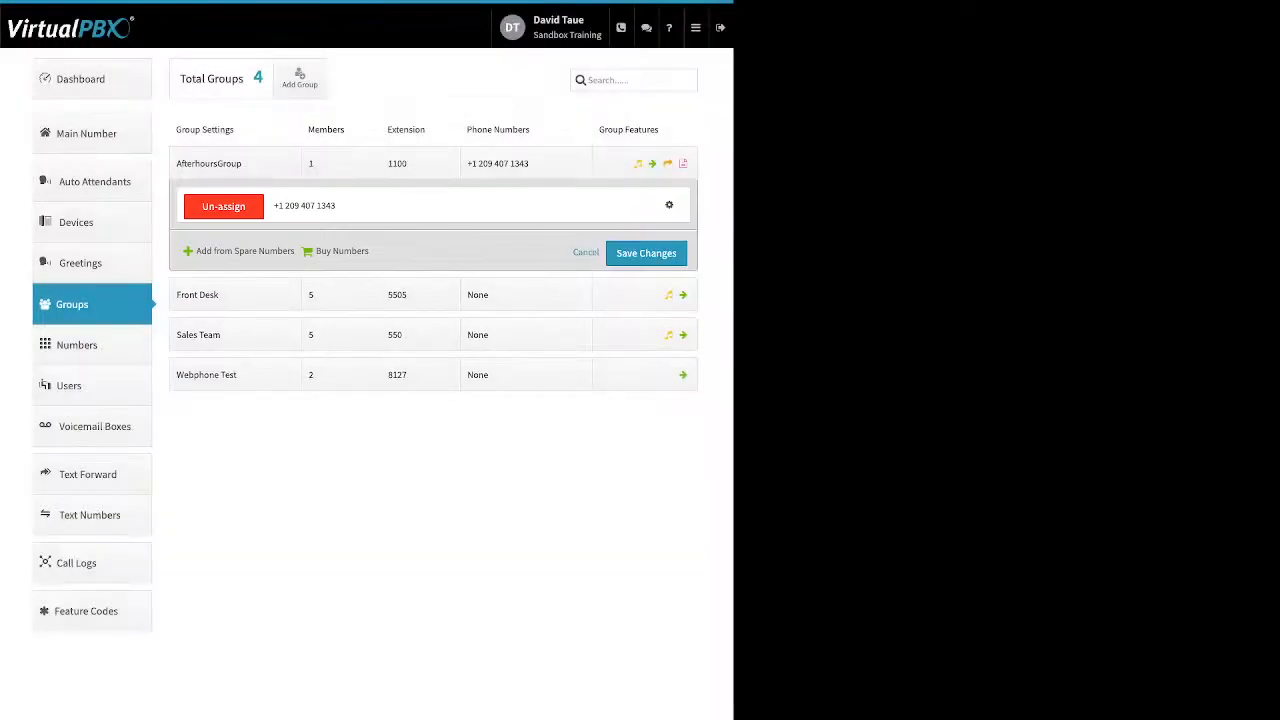
click(586, 252)
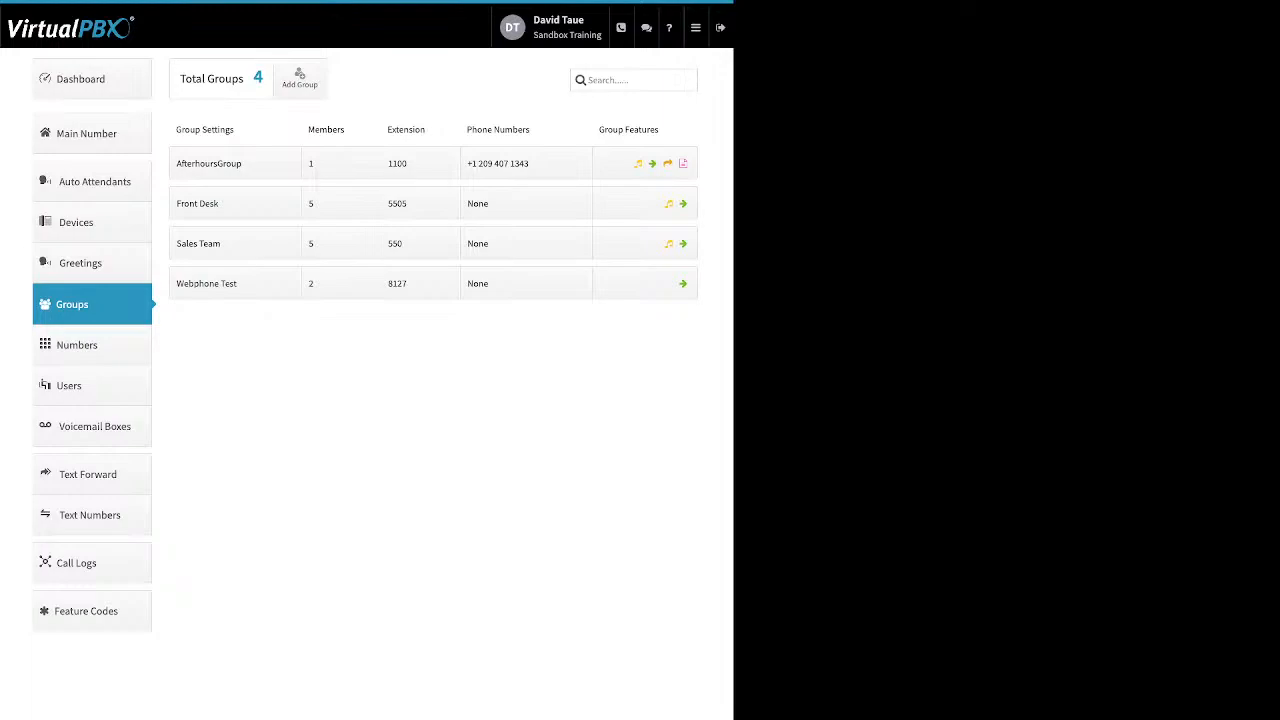
Review AfterhoursGroup's Ringback using Dontworrybehappy.mp3, reveal the upload row, then cancel
click(645, 164)
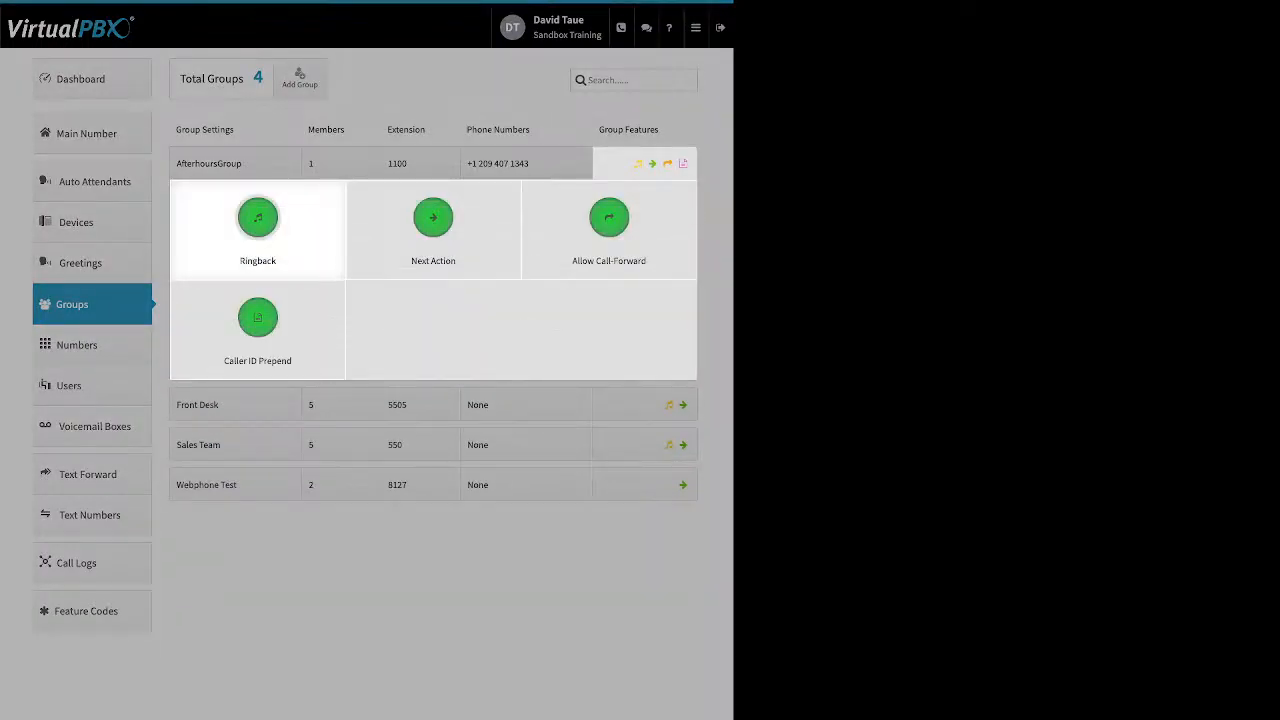
click(258, 218)
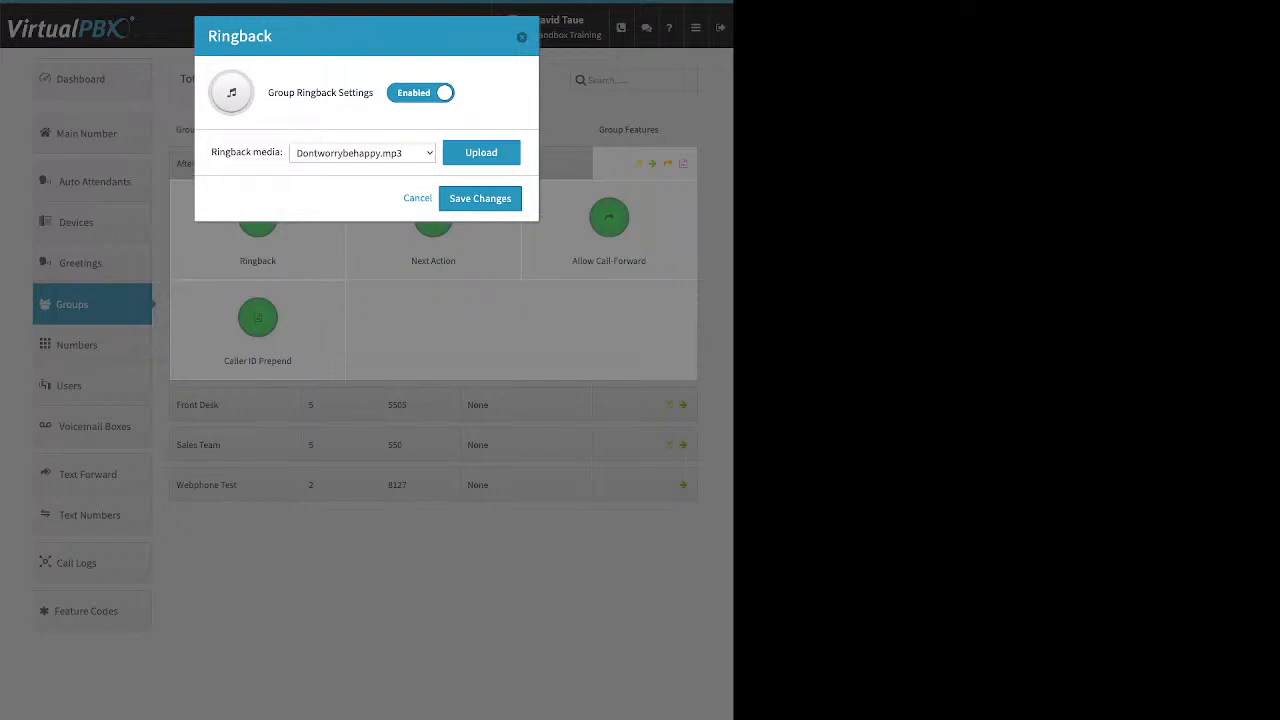
drag(310, 92, 374, 92)
click(481, 153)
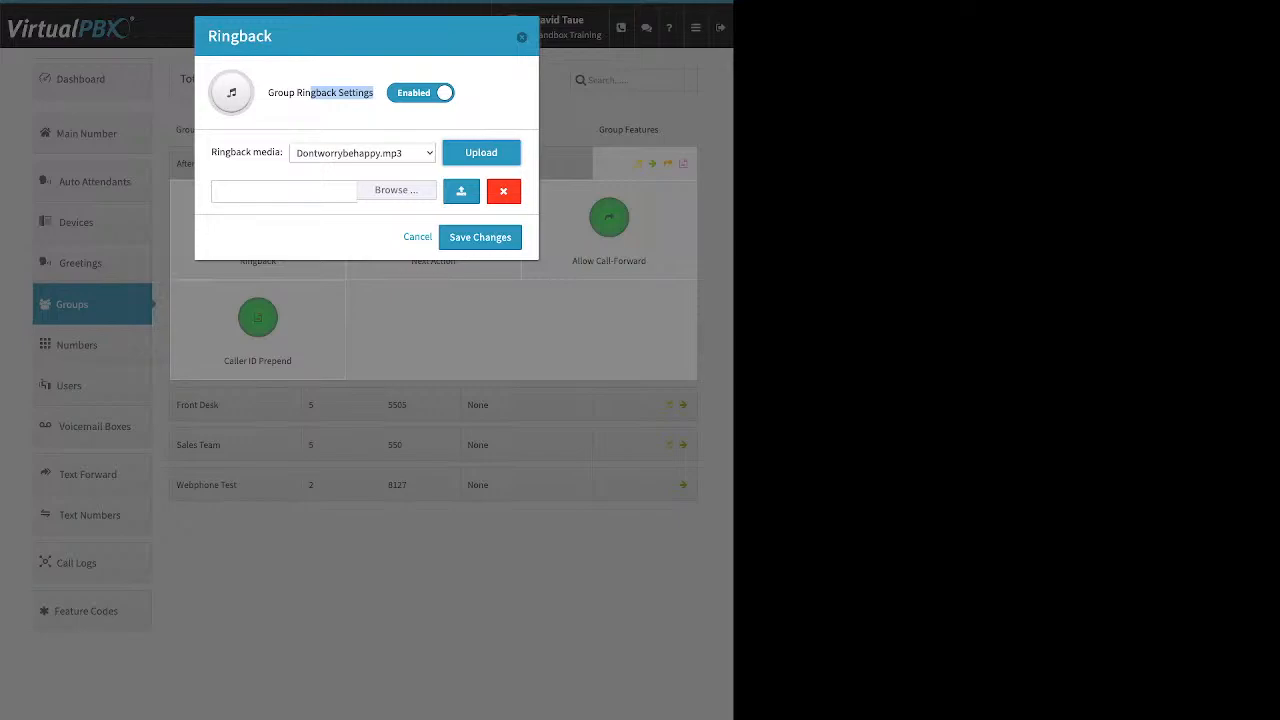
click(418, 237)
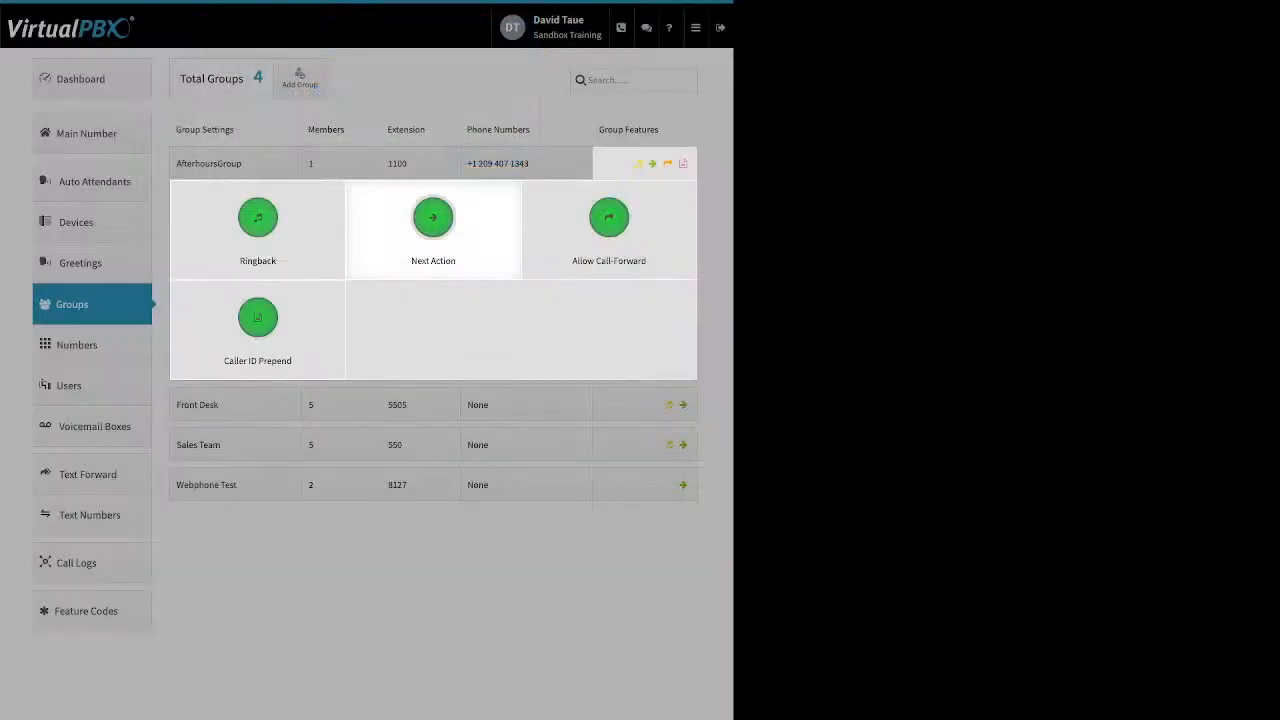
click(433, 217)
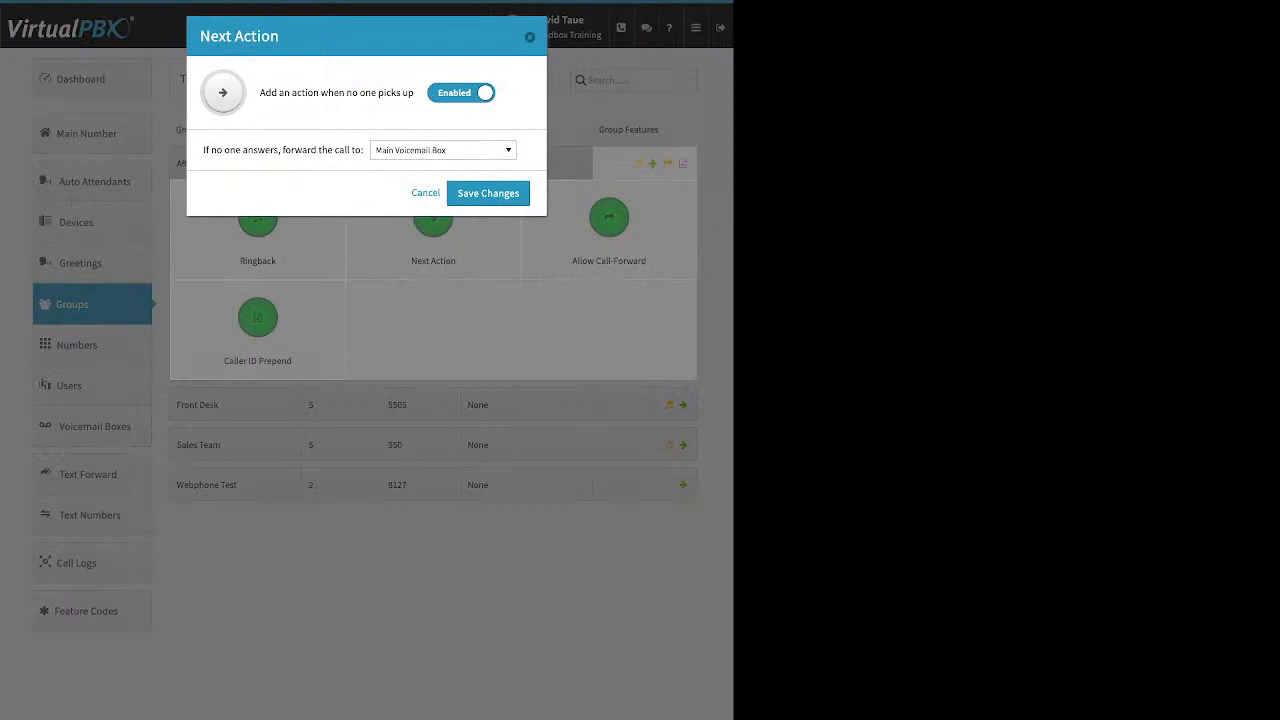
drag(260, 92, 414, 92)
drag(203, 150, 364, 150)
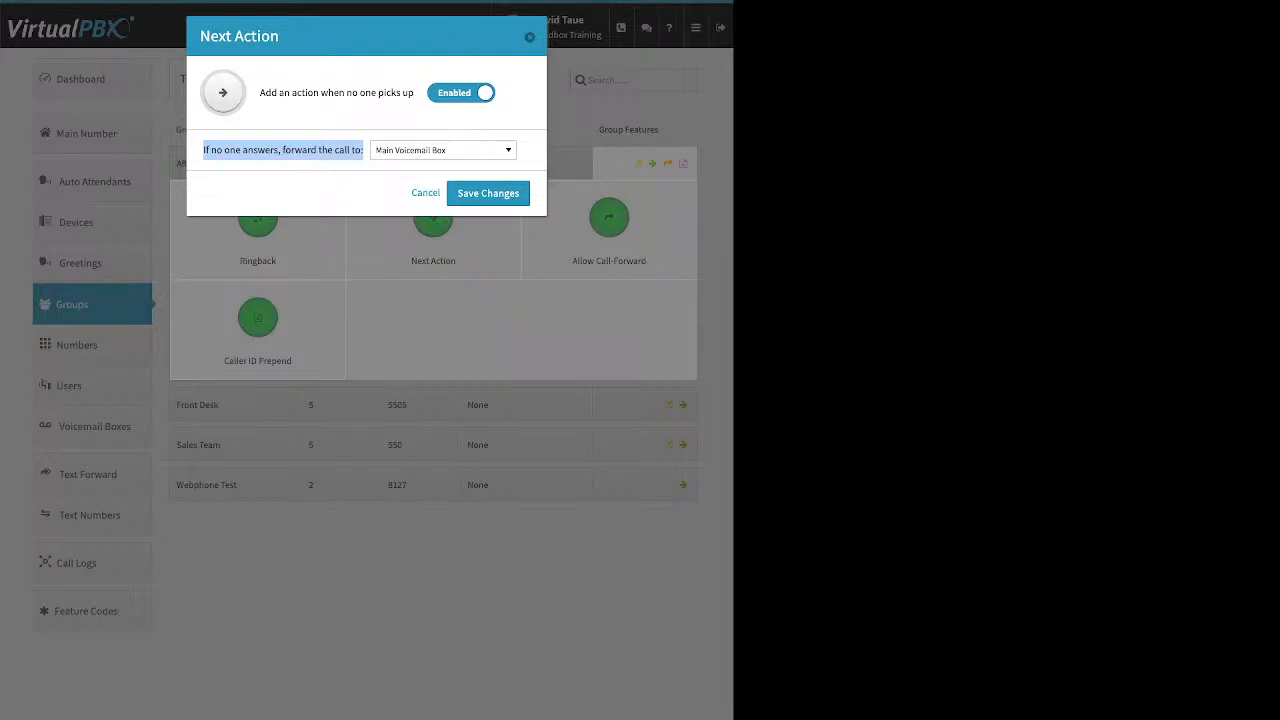
click(443, 150)
scroll(438, 301, up, 10)
scroll(438, 301, up, 5)
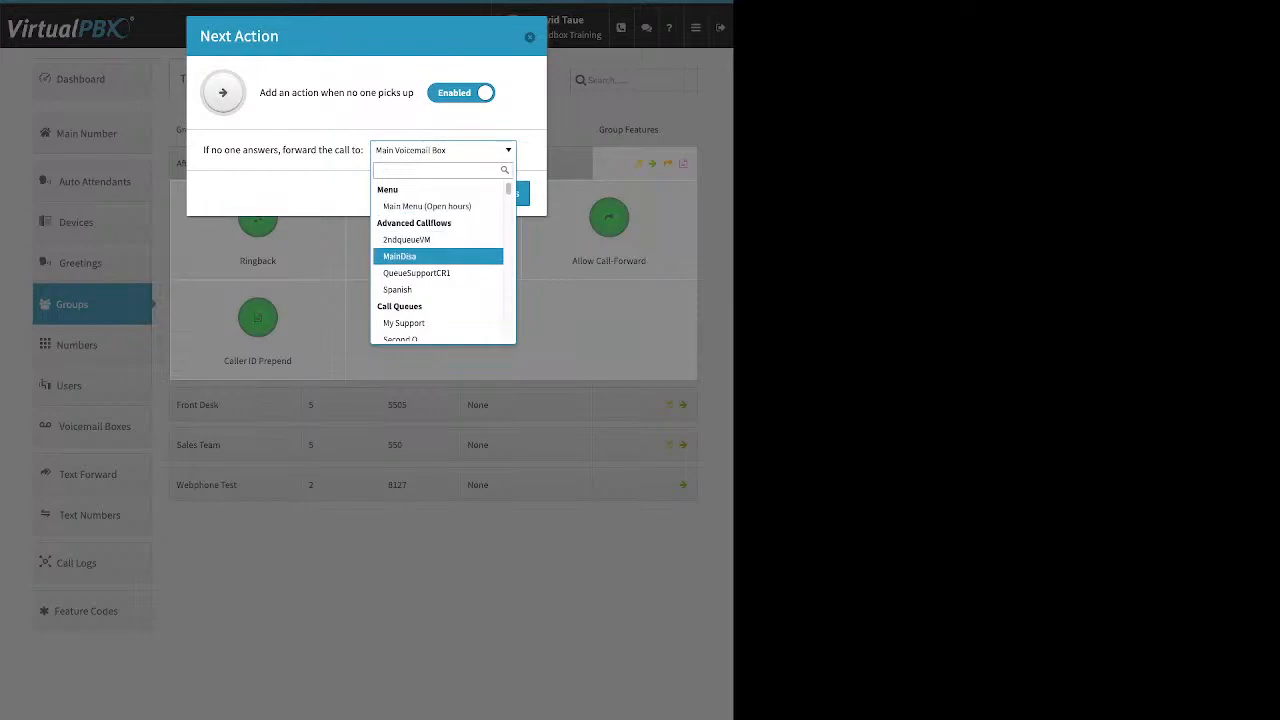
scroll(438, 262, down, 1)
scroll(438, 260, down, 3)
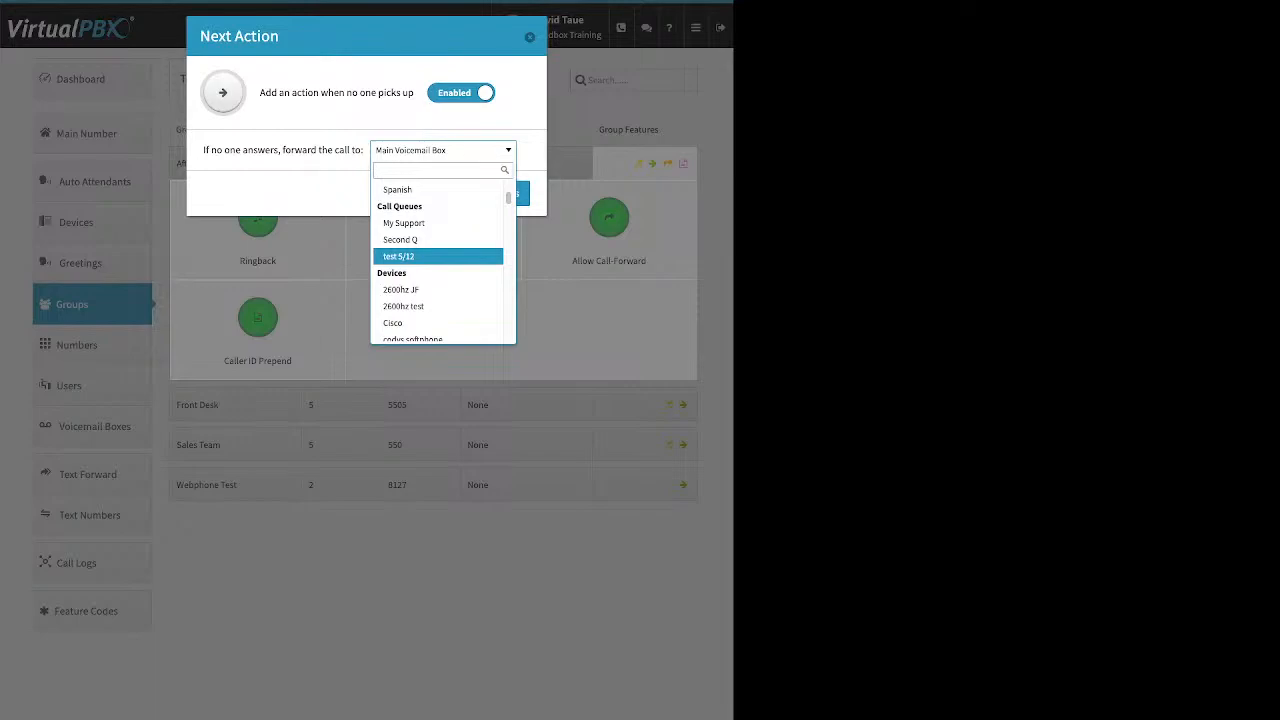
scroll(438, 265, down, 4)
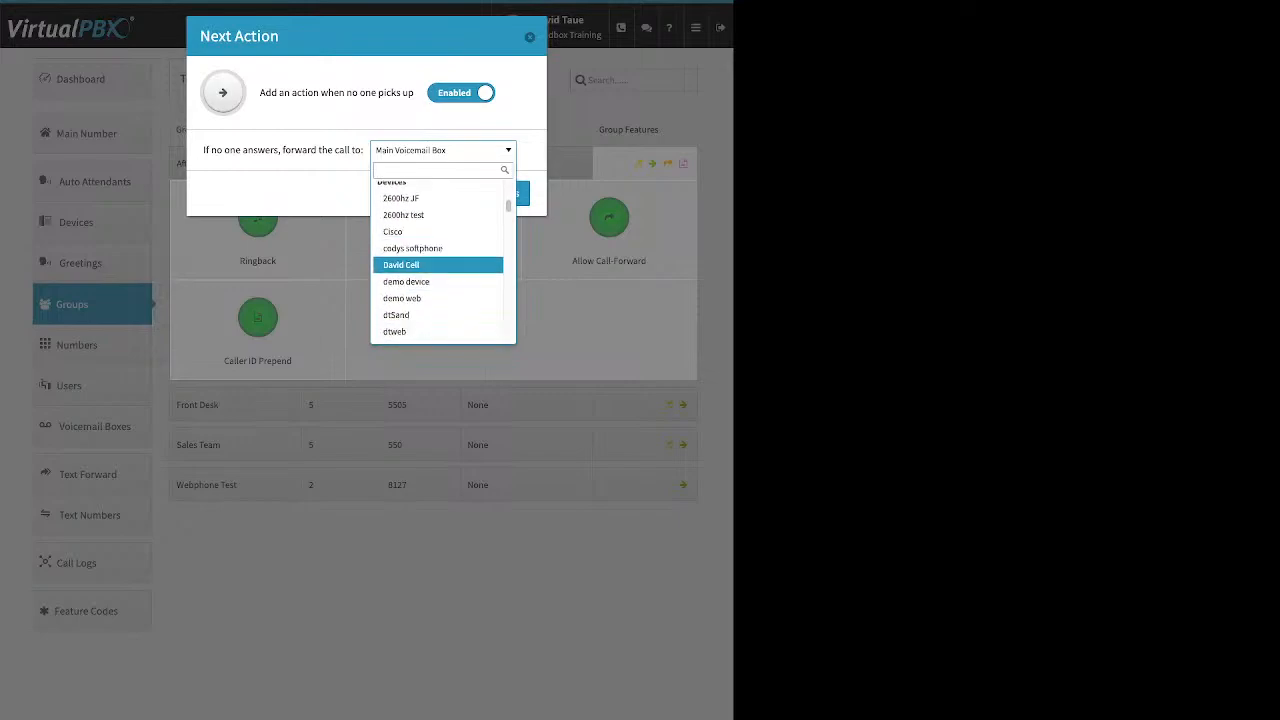
scroll(438, 265, down, 10)
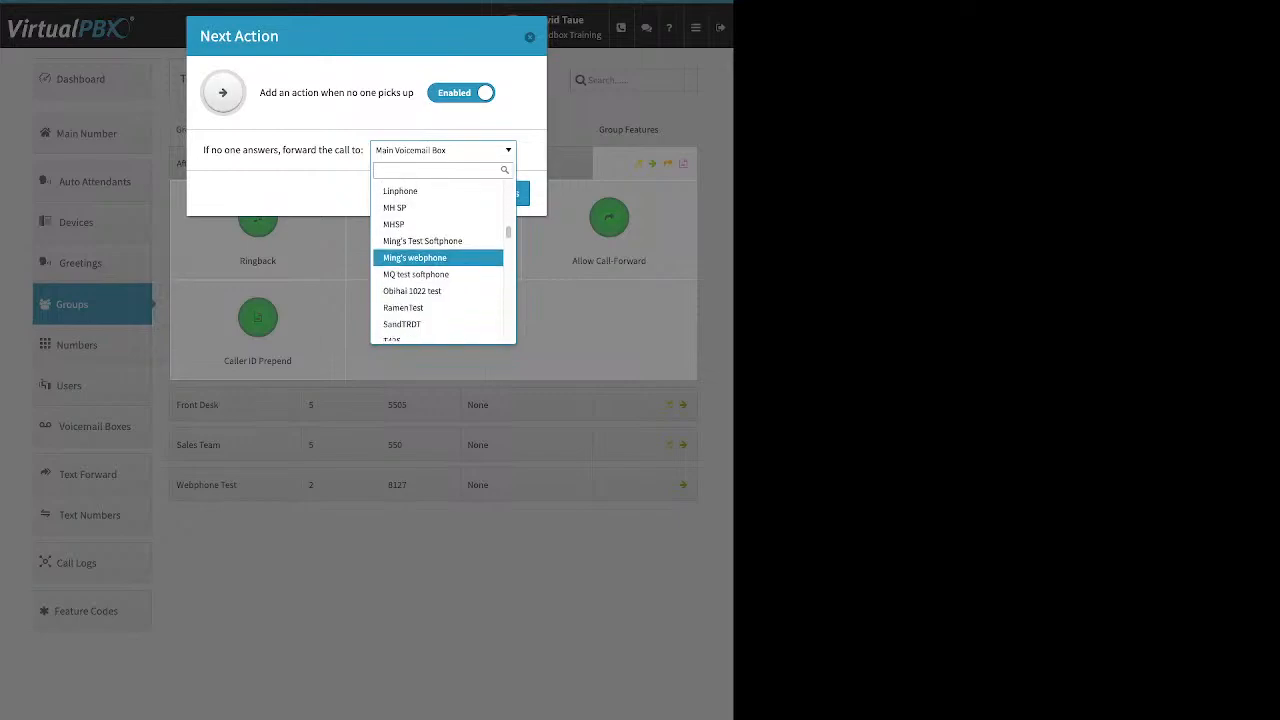
scroll(438, 265, down, 3)
scroll(438, 265, down, 3)
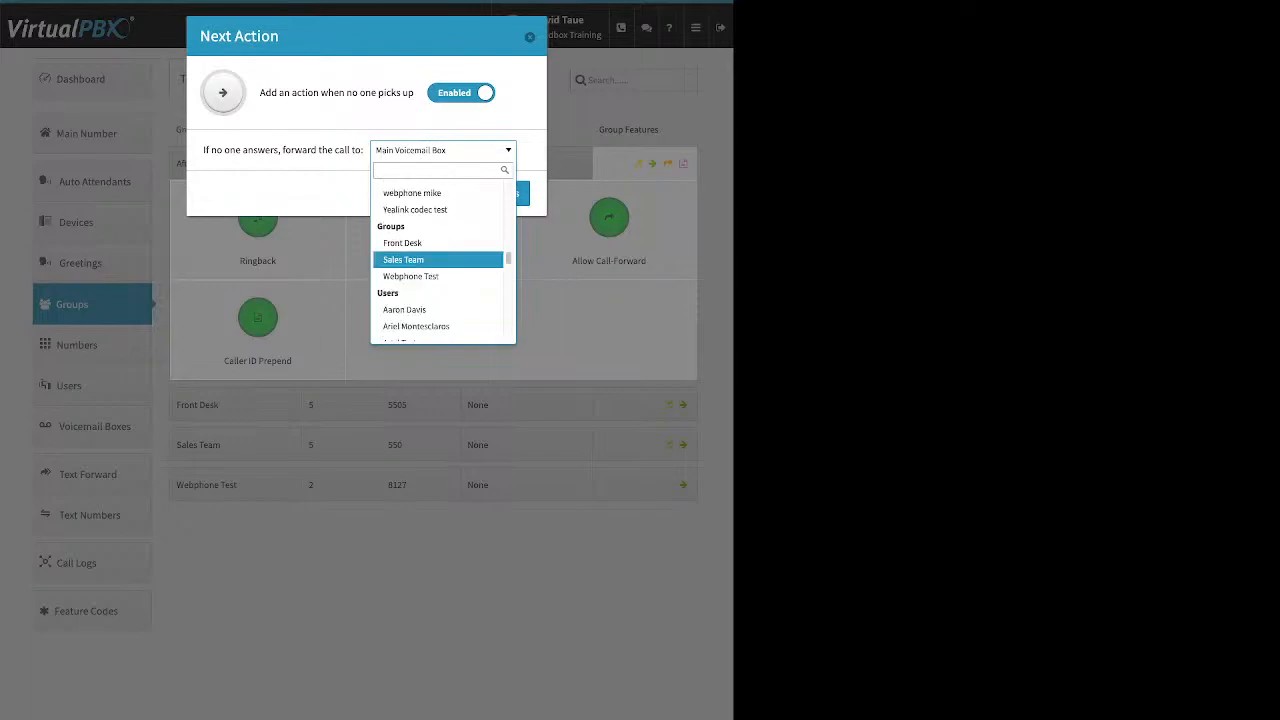
scroll(438, 265, down, 3)
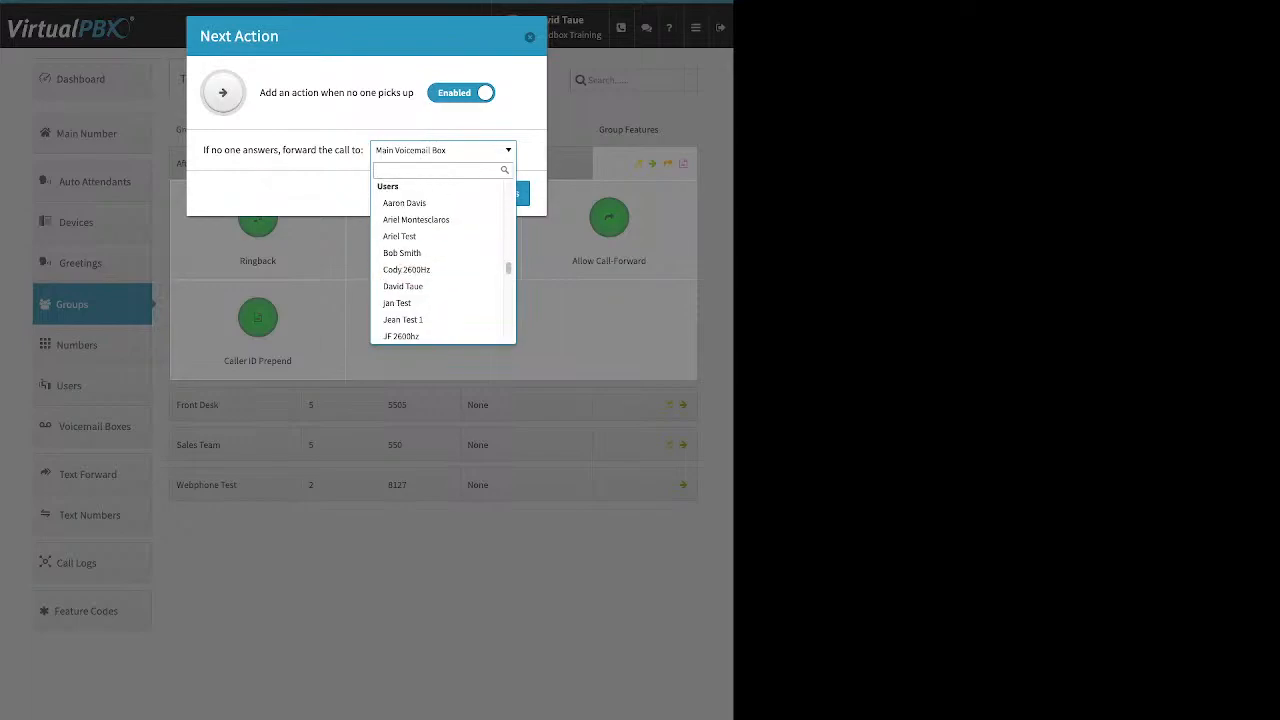
click(530, 37)
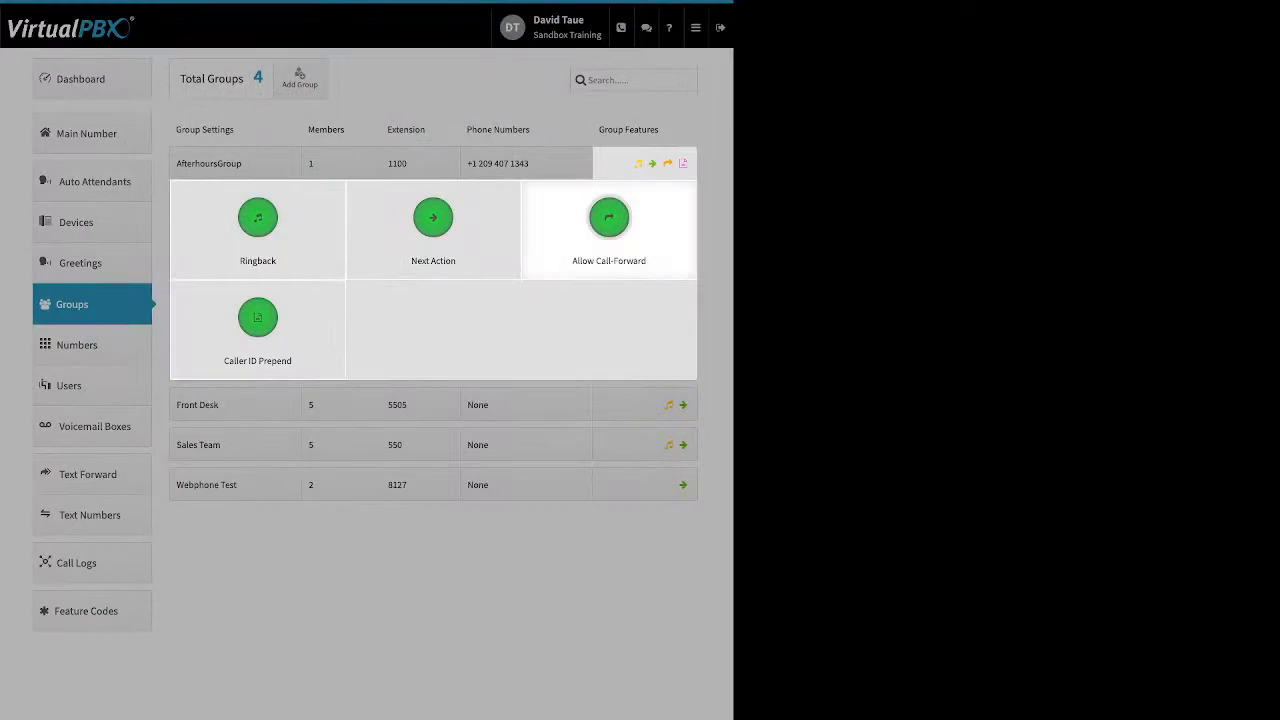
Review AfterhoursGroup's Allow Call-Forward and Caller ID Prepend (name prefix 'test') settings, closing both unchanged
click(609, 220)
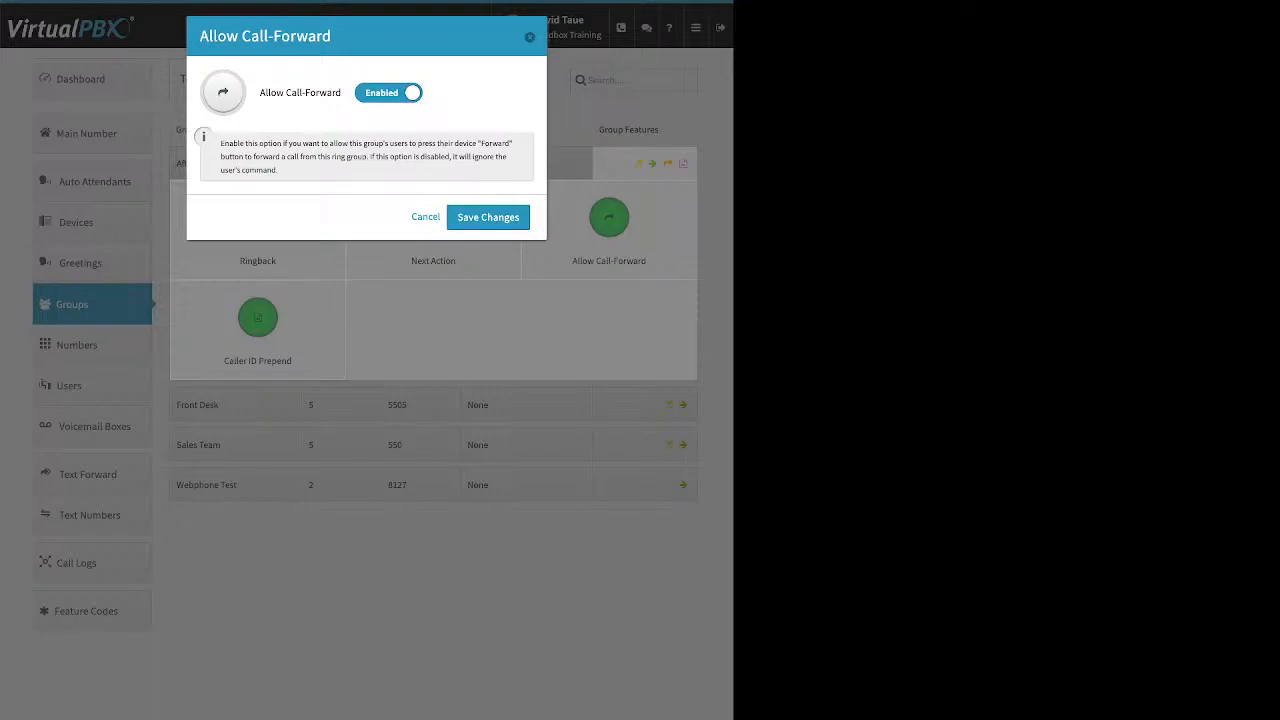
key(Escape)
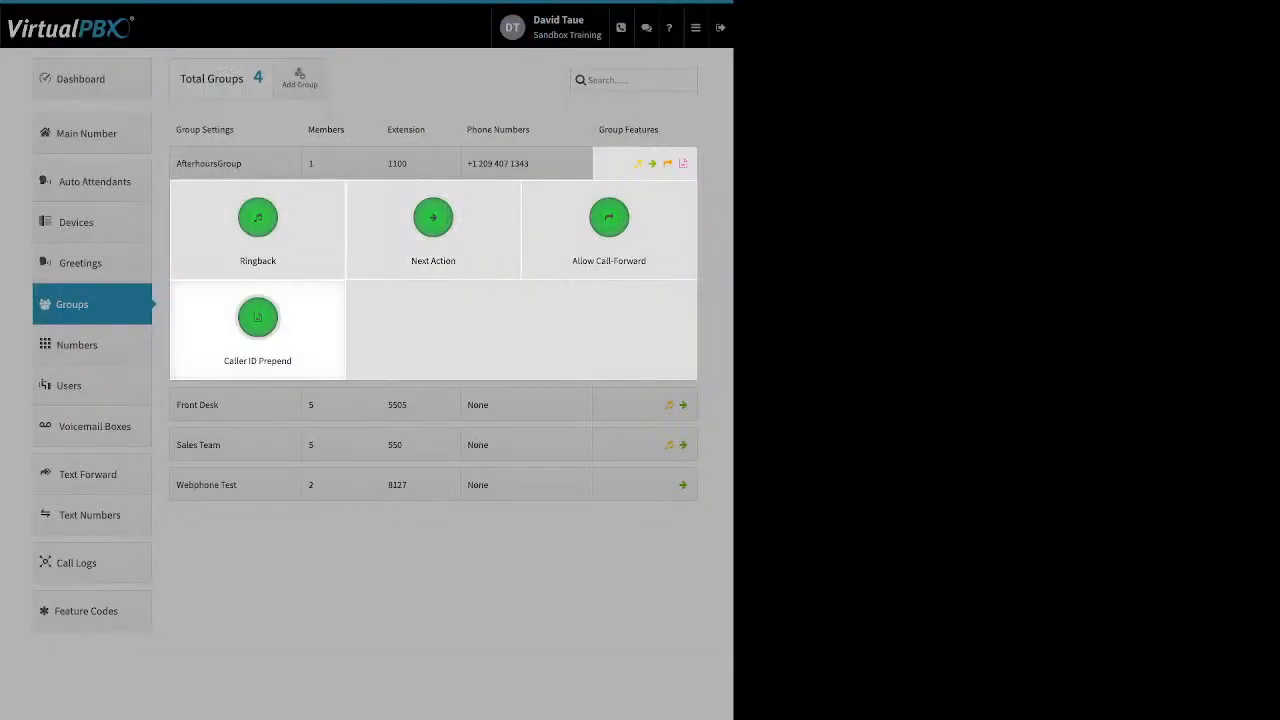
click(257, 318)
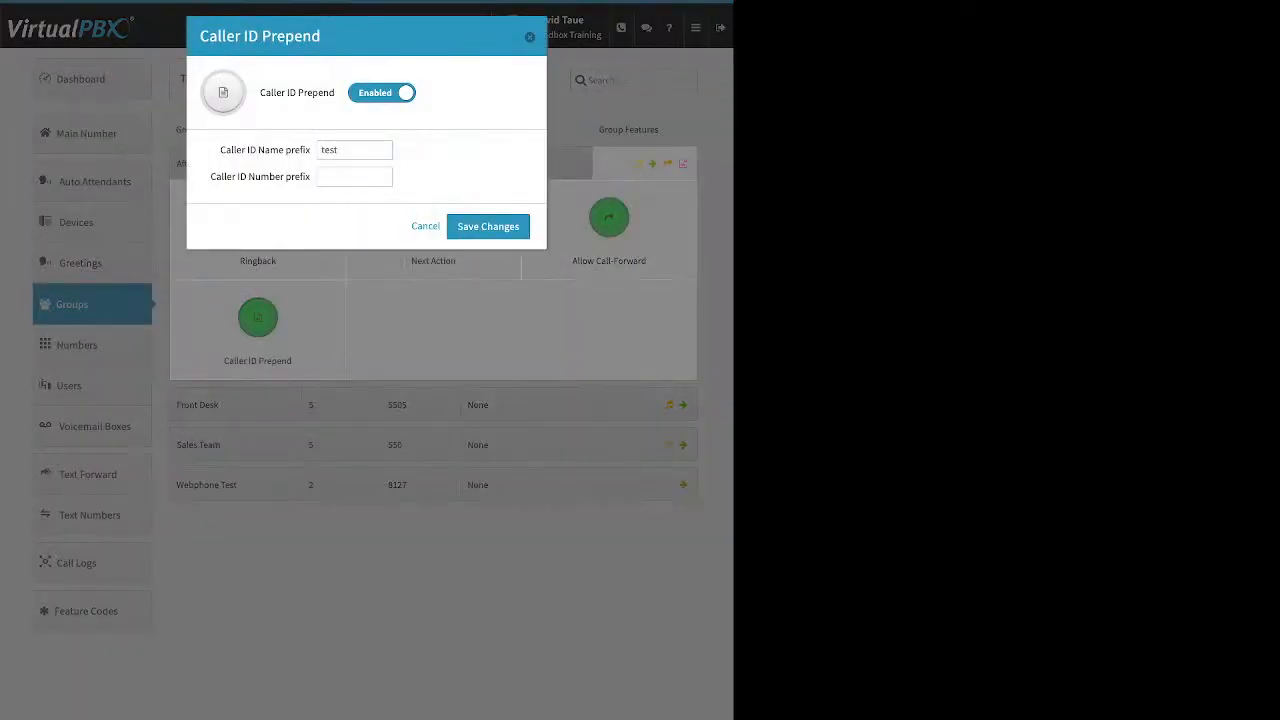
drag(220, 150, 311, 150)
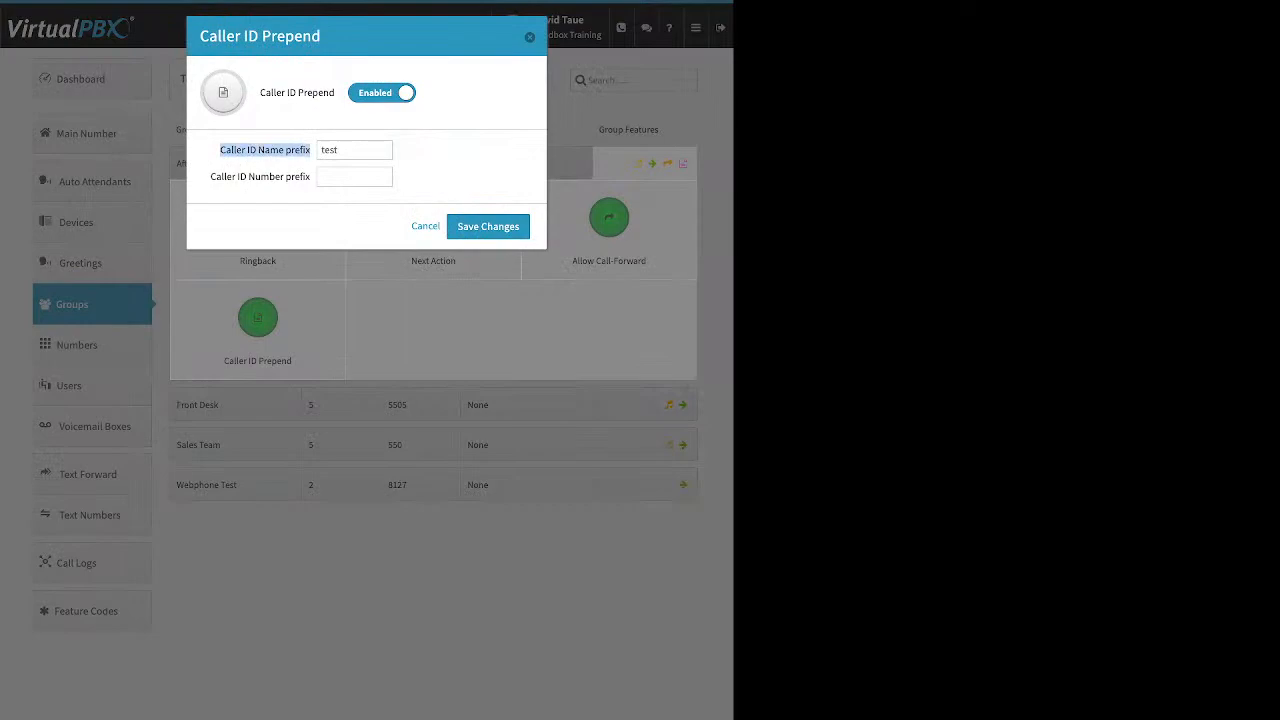
drag(211, 177, 311, 177)
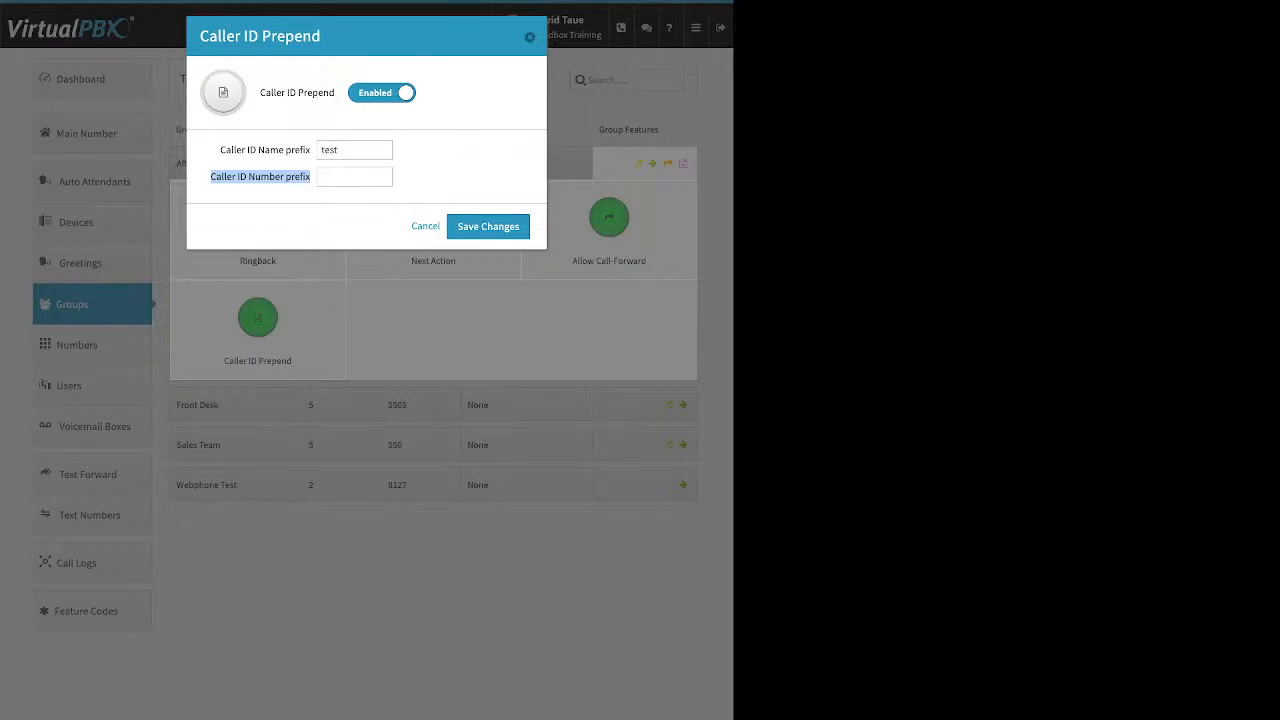
key(Escape)
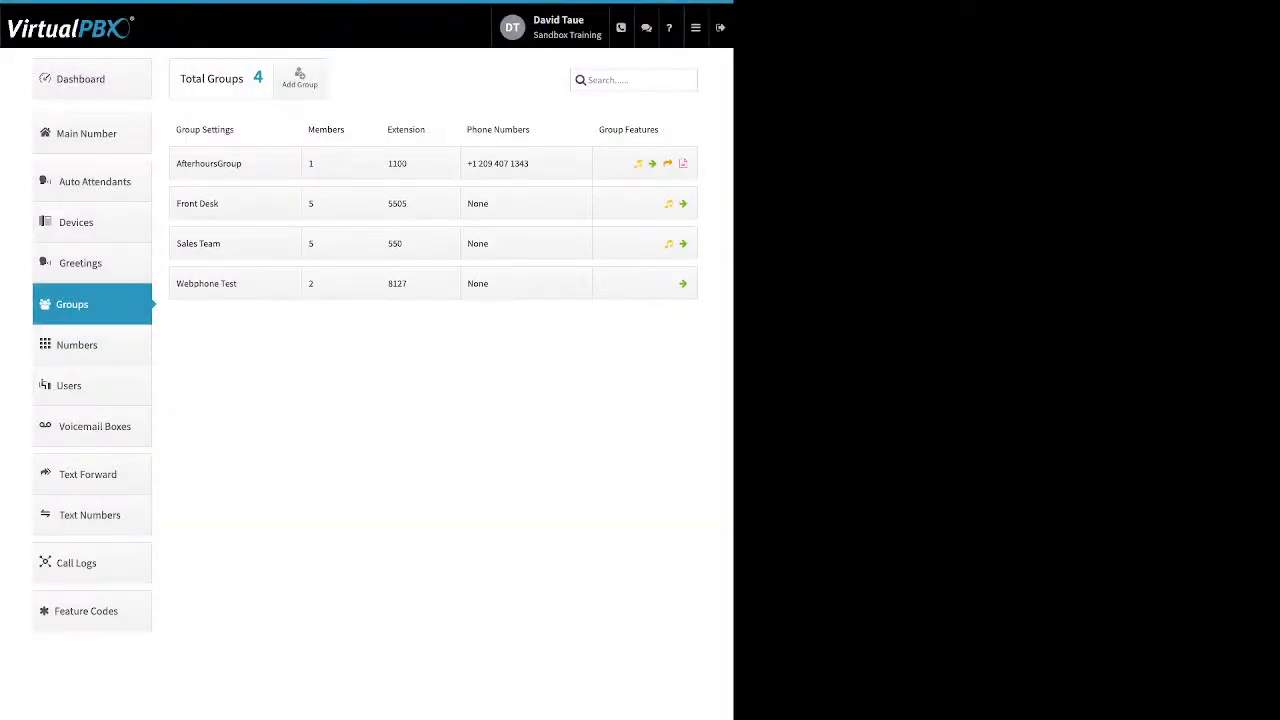
Go to Main Number, list the company numbers, and open the third number's options
click(92, 133)
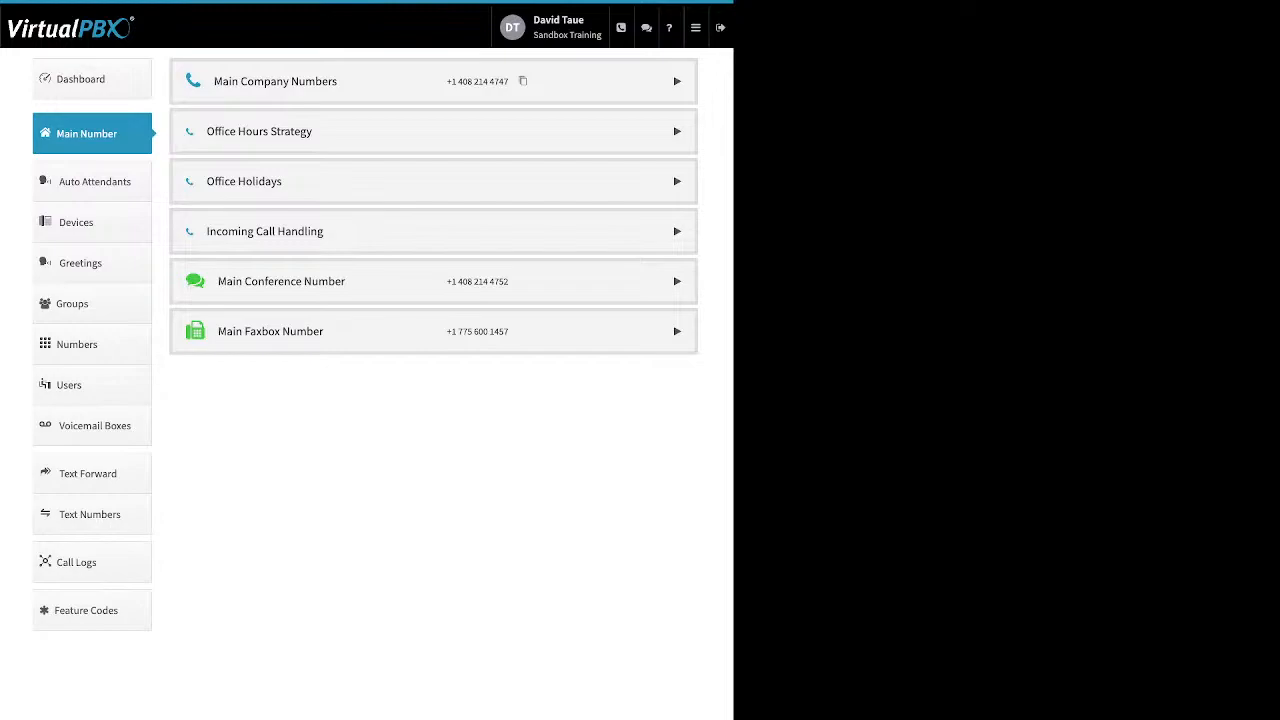
click(677, 81)
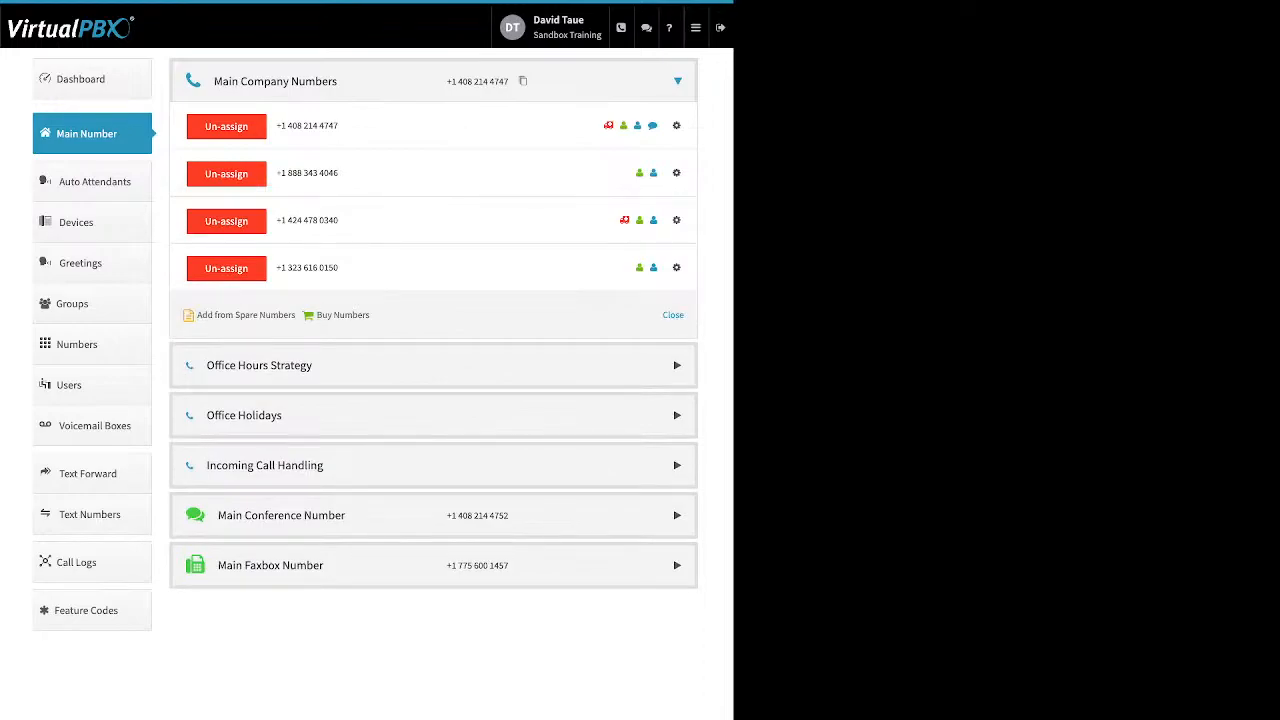
drag(372, 316, 195, 316)
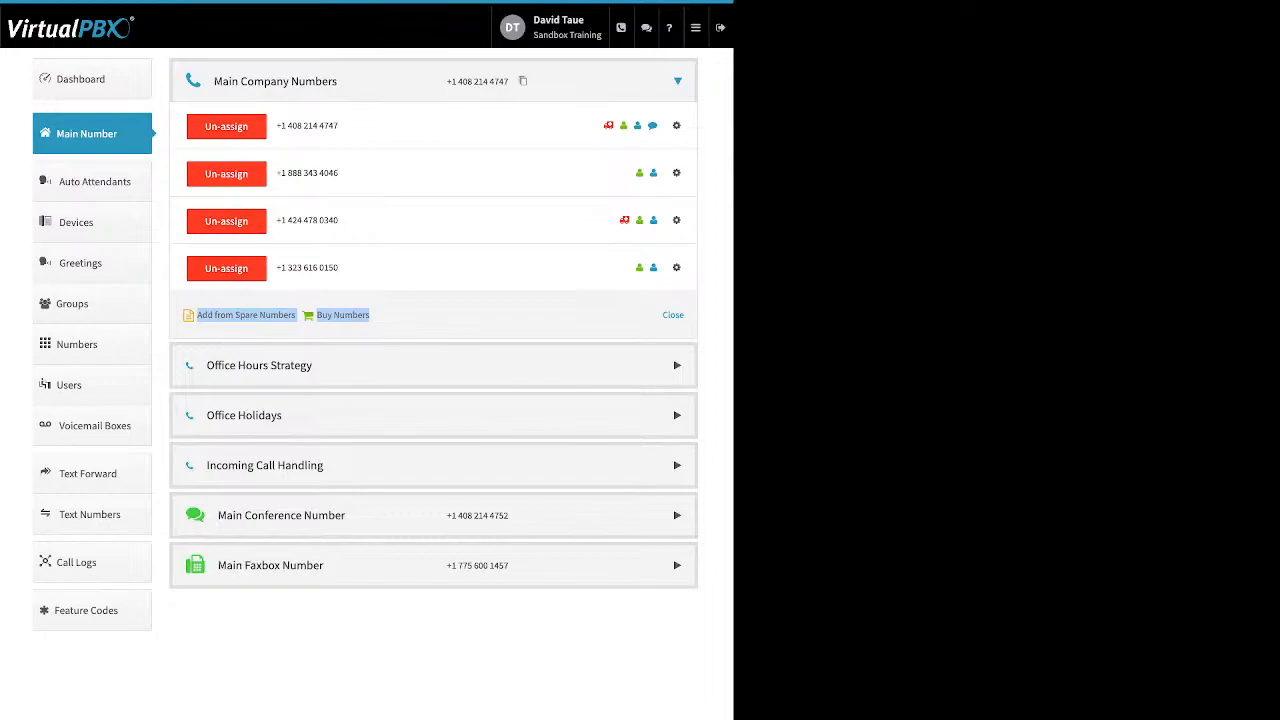
click(677, 220)
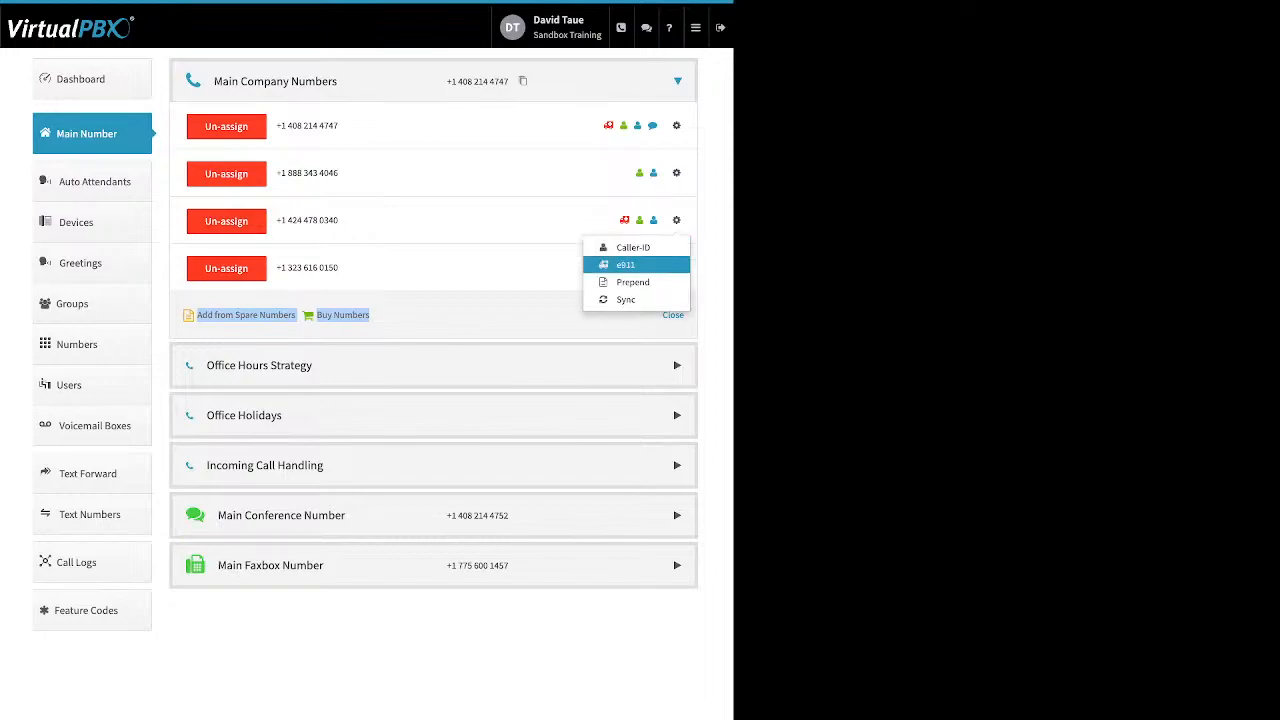
Review Office Hours Strategy, keeping Monday's 8:30 start and lunch closing turned off
click(677, 365)
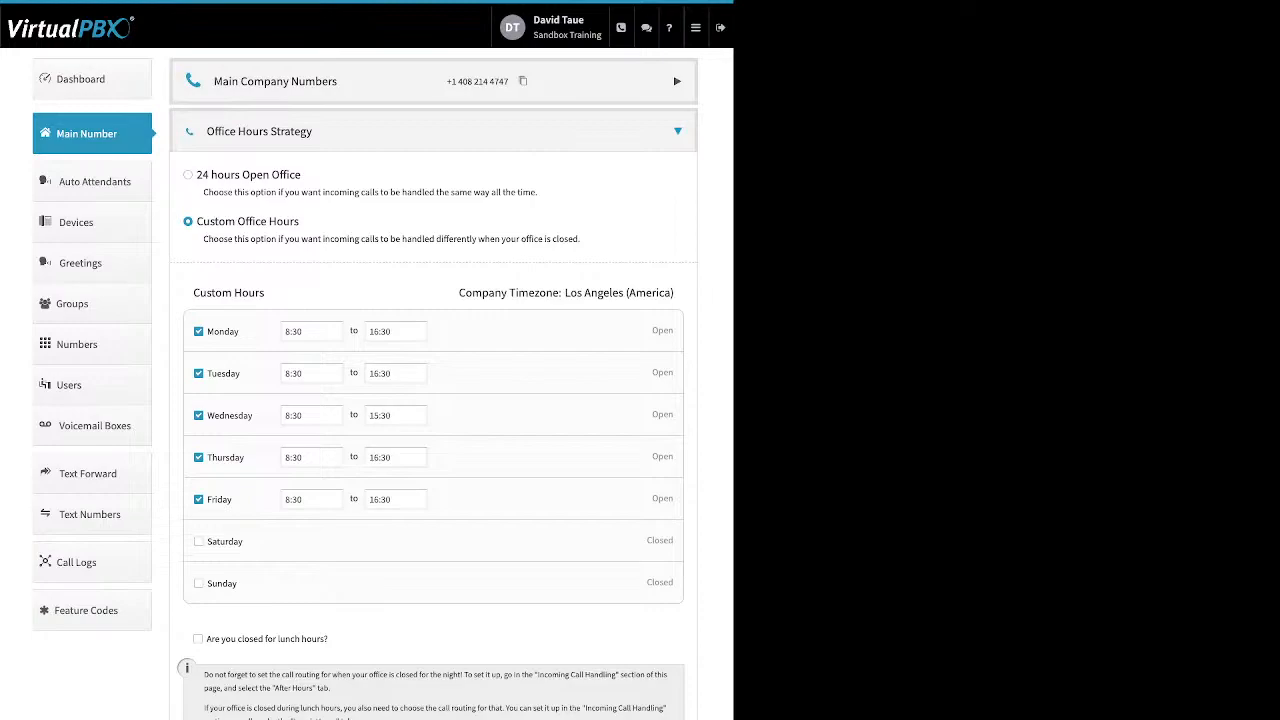
drag(301, 174, 211, 174)
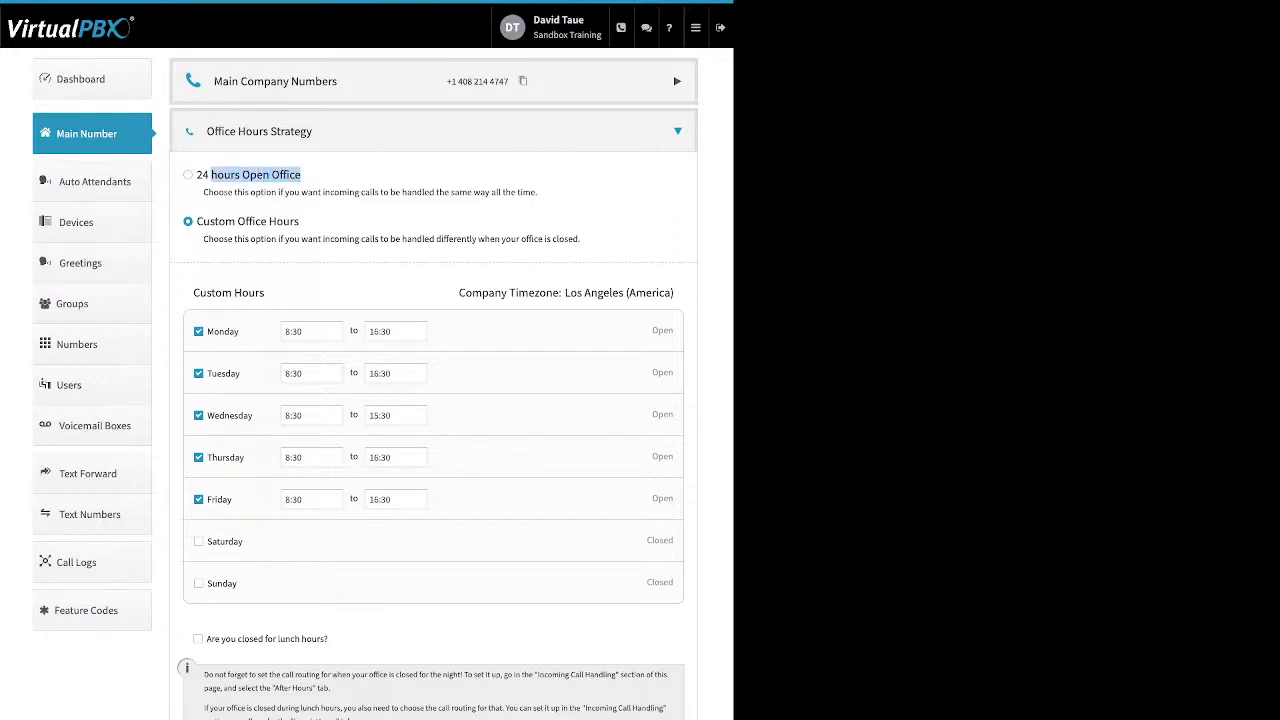
drag(300, 221, 197, 221)
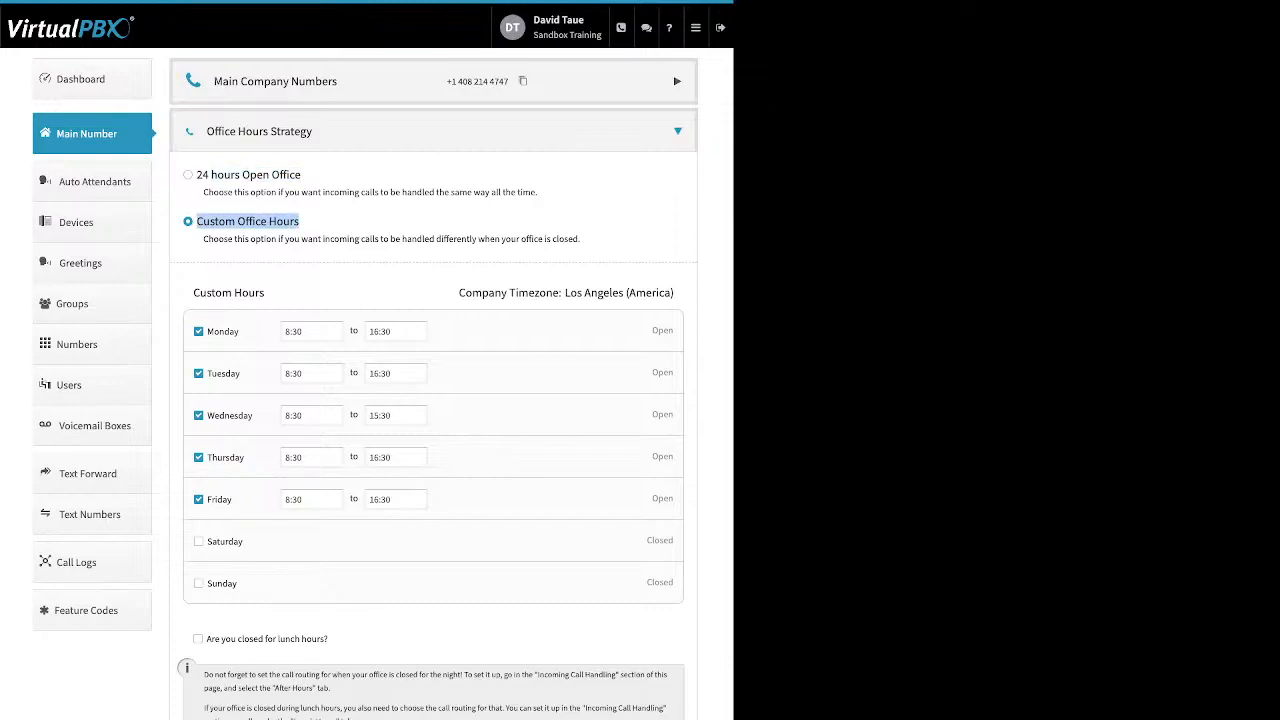
drag(240, 331, 207, 331)
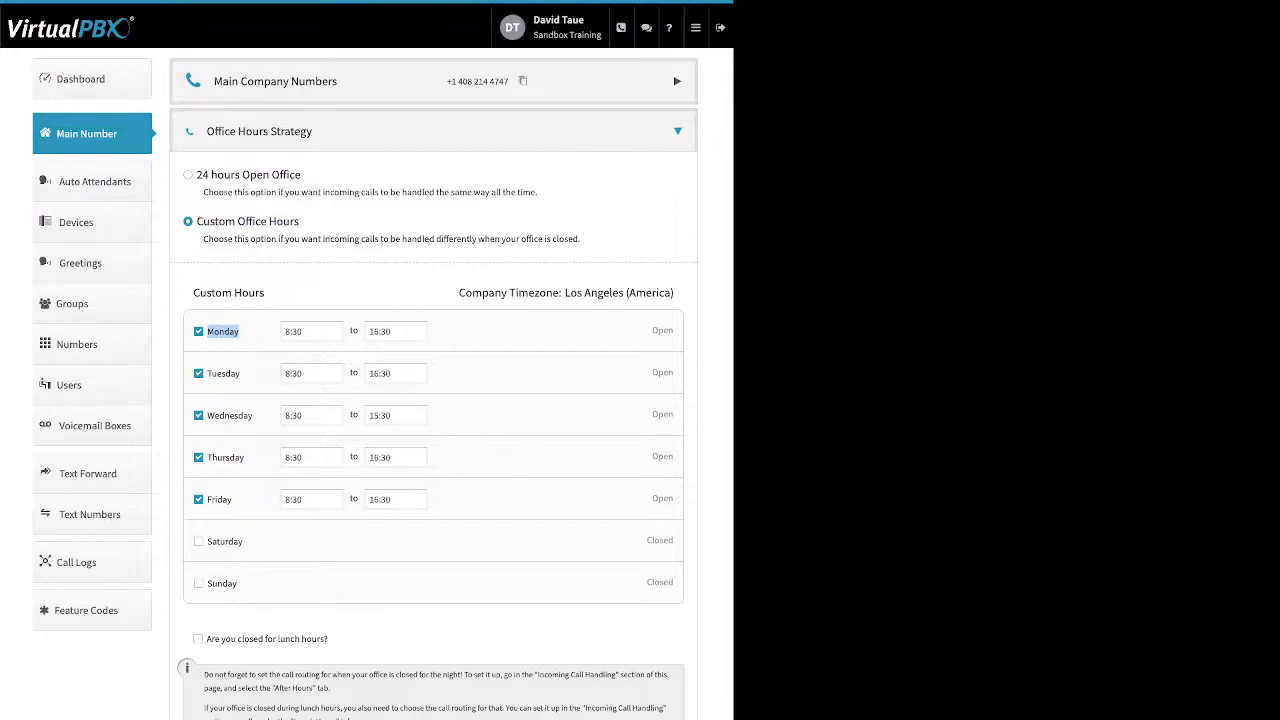
click(311, 331)
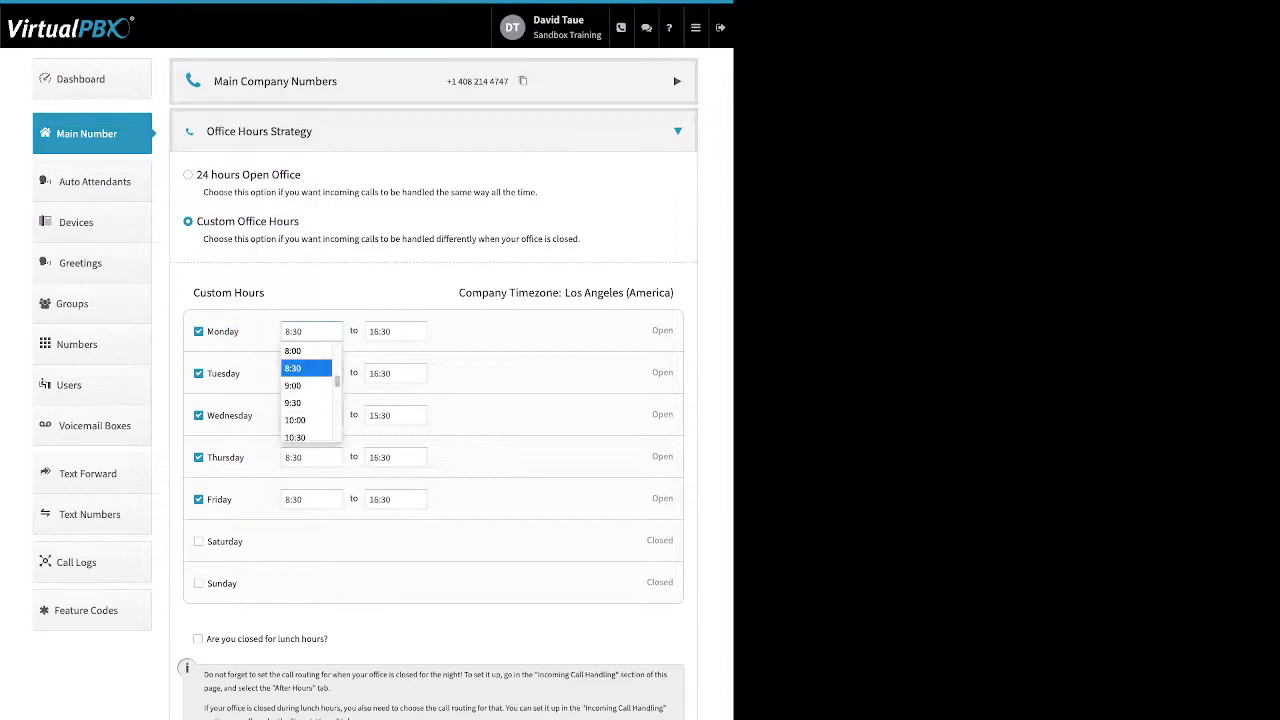
click(306, 368)
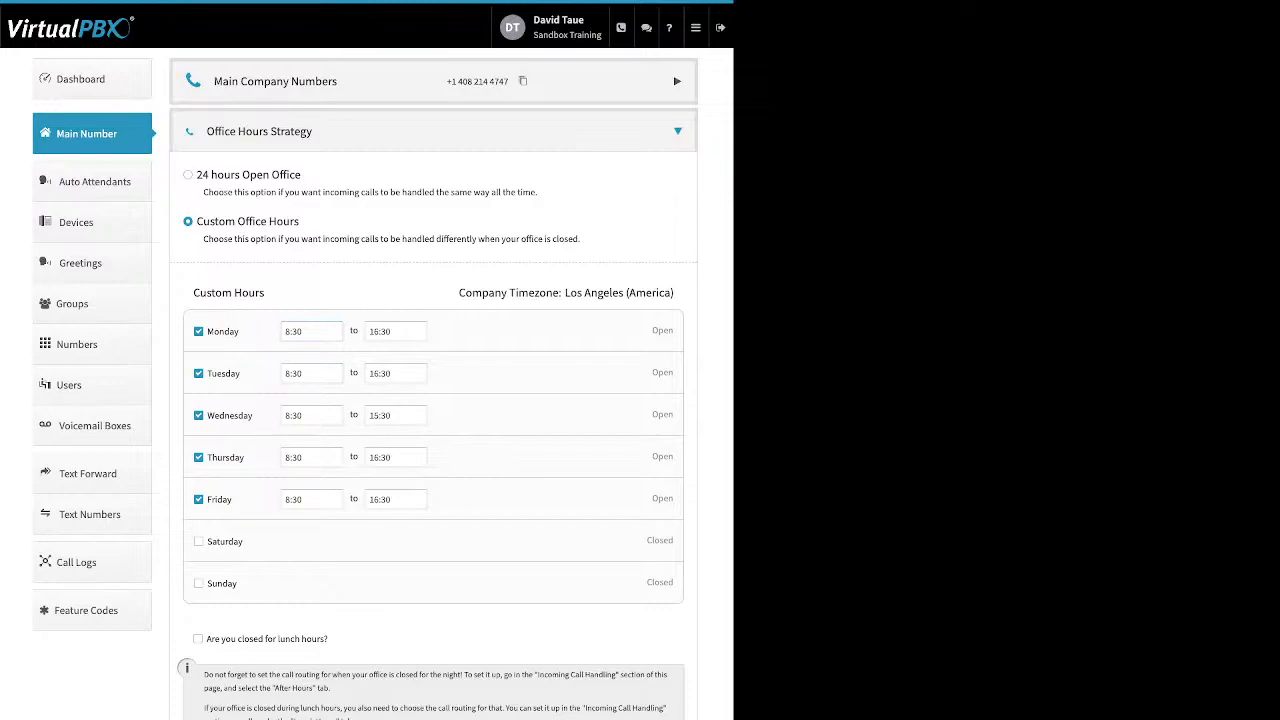
drag(207, 639, 329, 639)
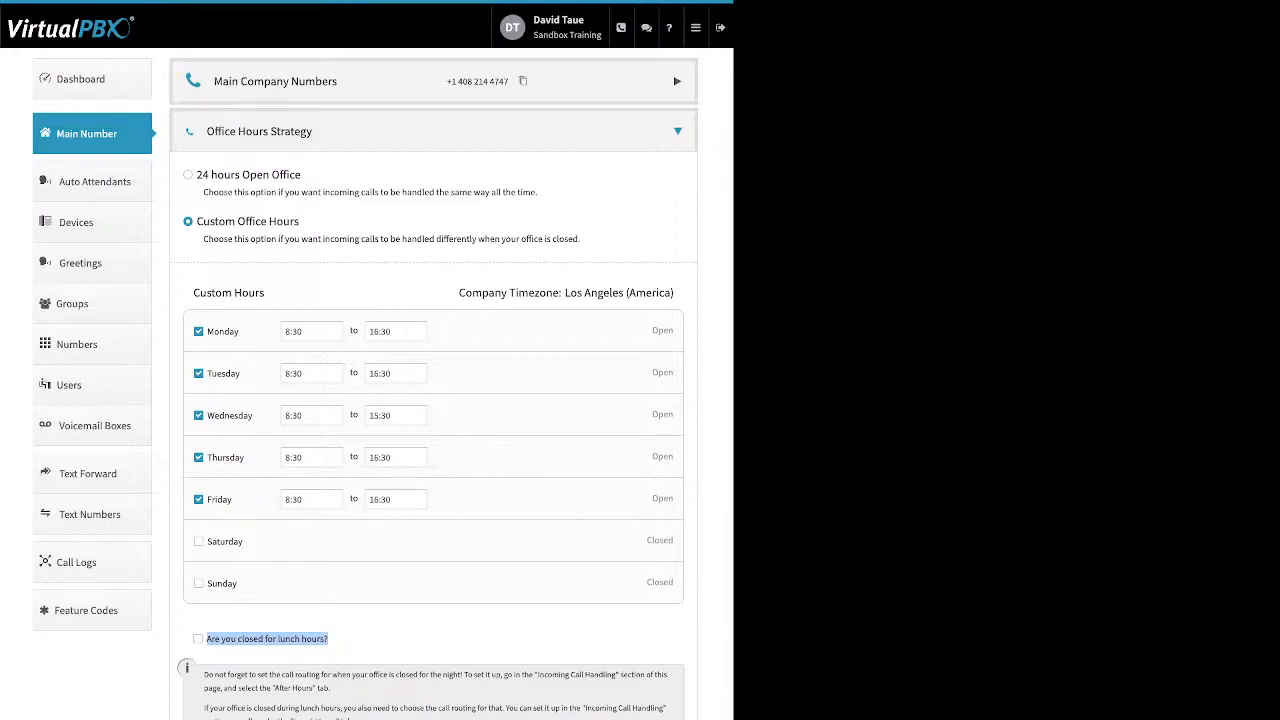
click(198, 639)
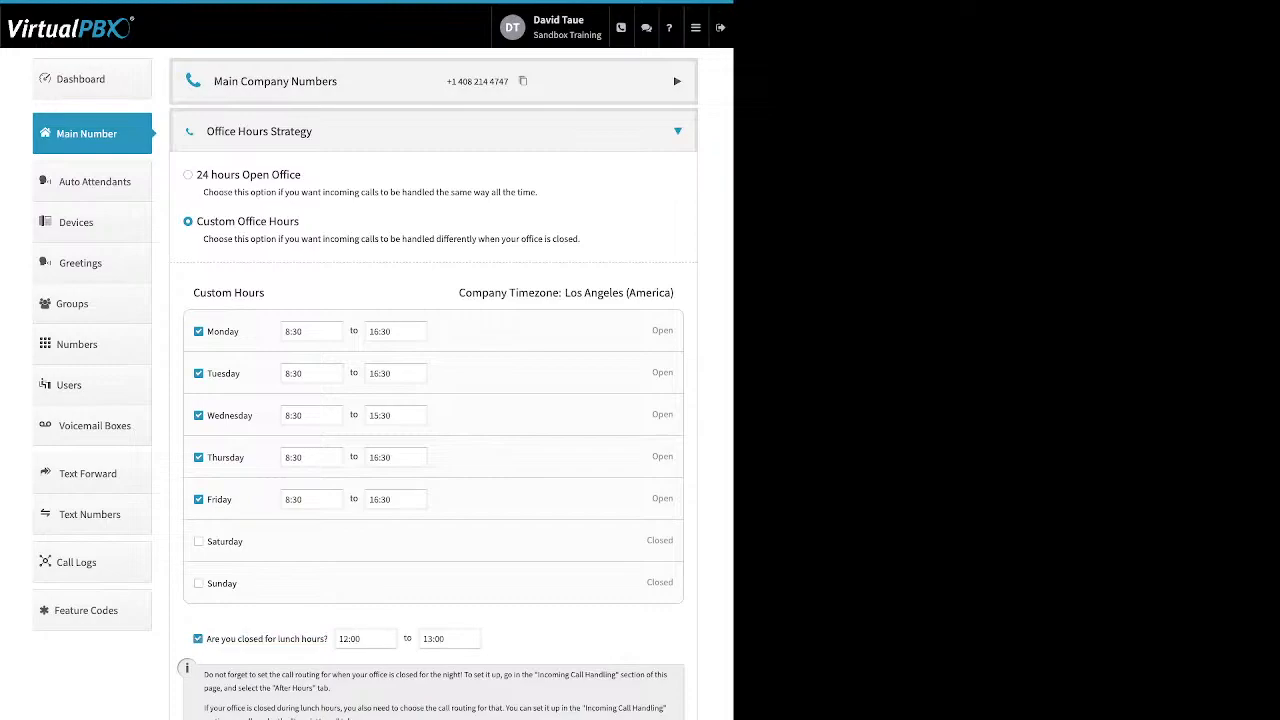
click(198, 639)
click(92, 134)
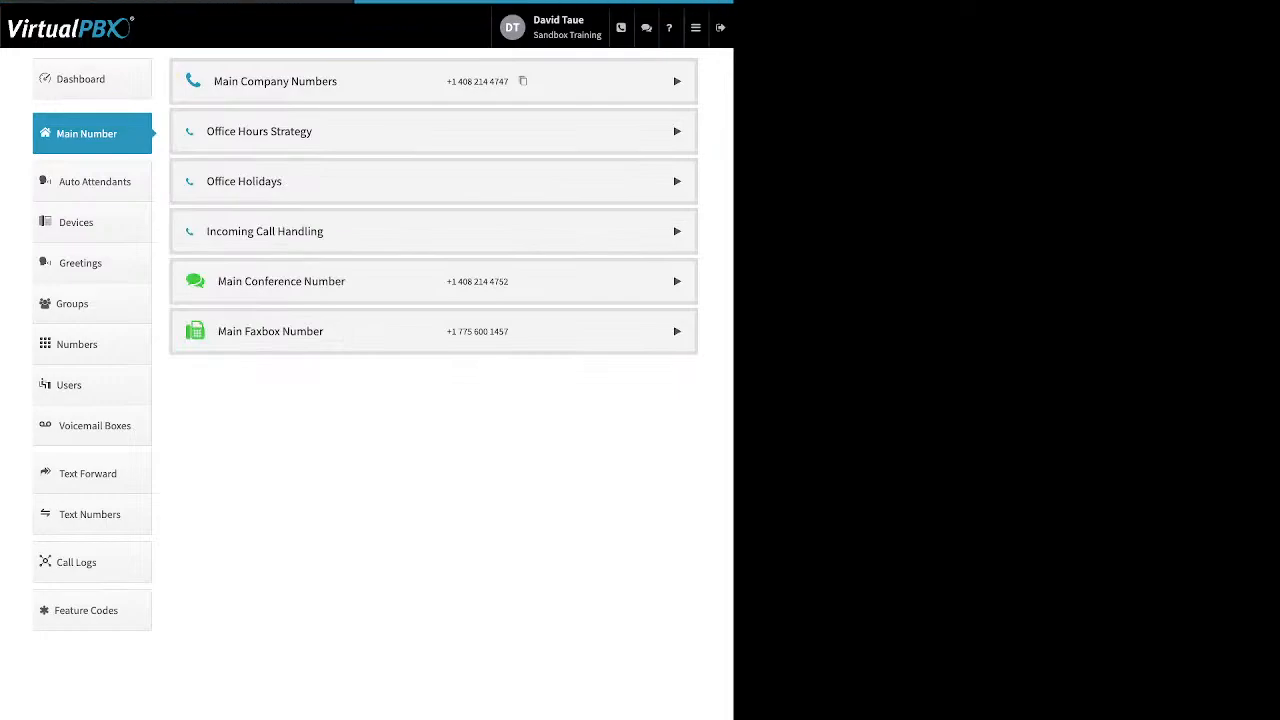
click(433, 181)
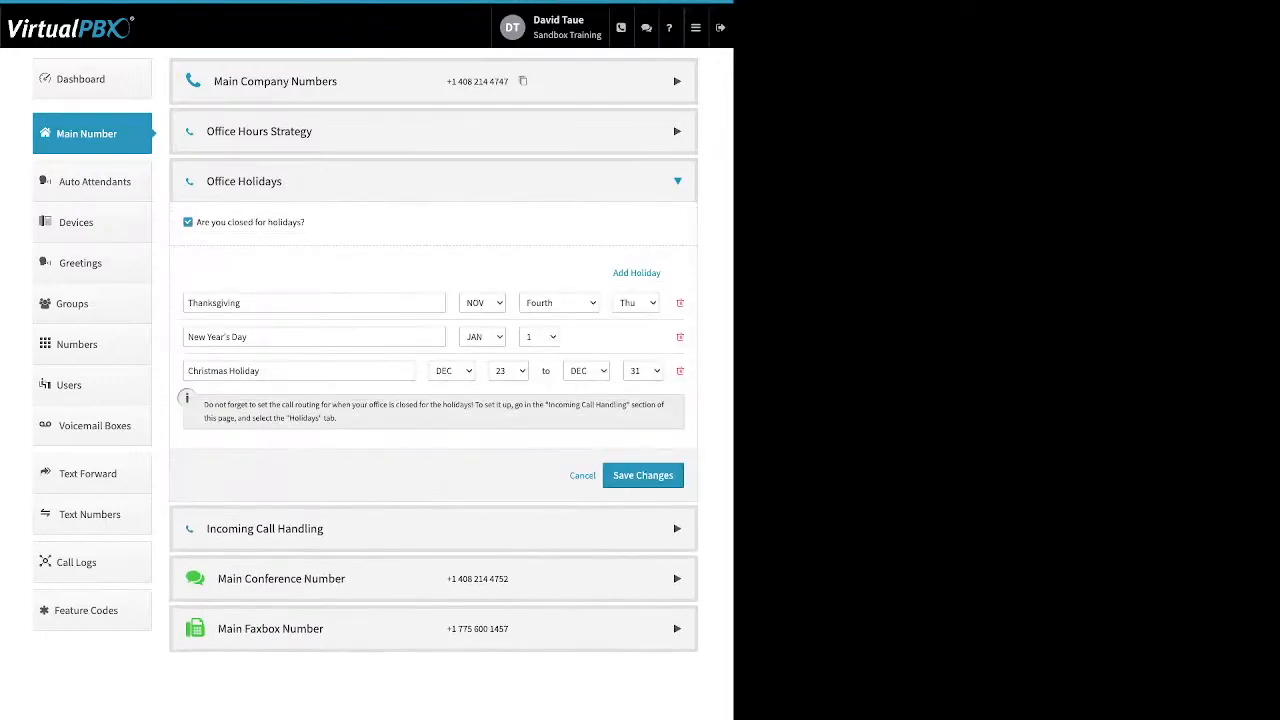
drag(306, 222, 196, 222)
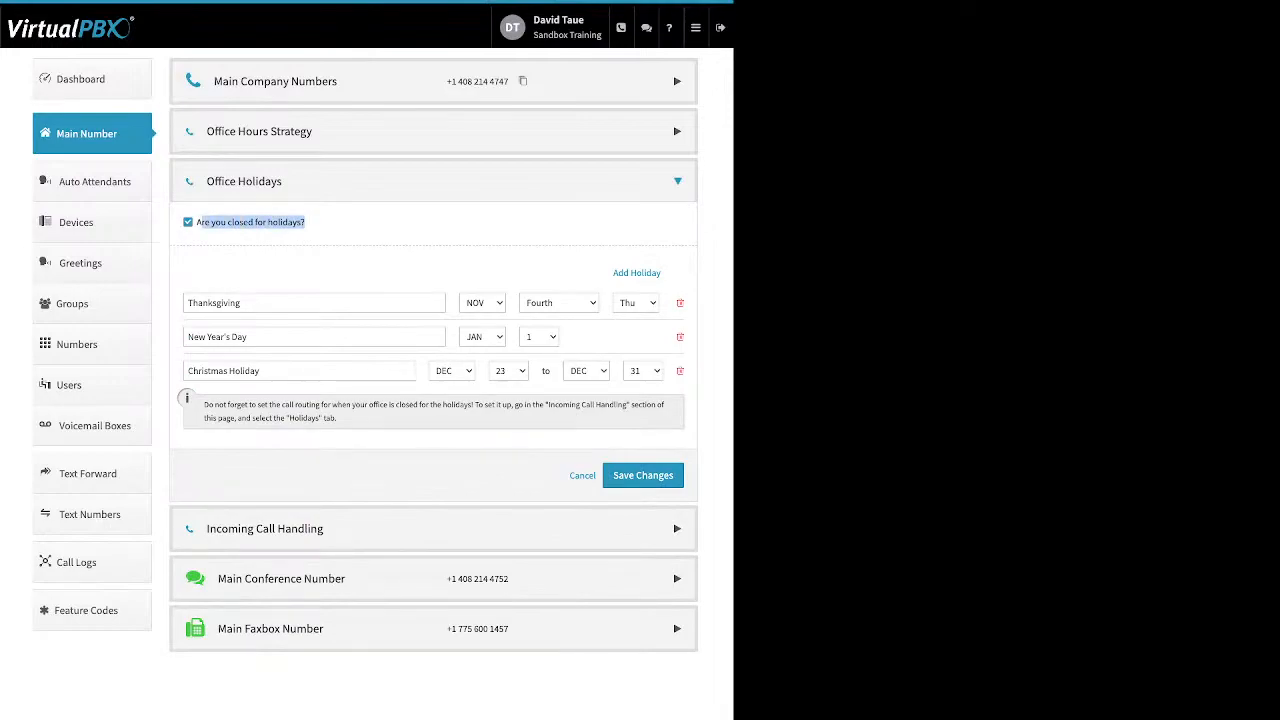
click(340, 228)
drag(612, 272, 660, 272)
click(637, 273)
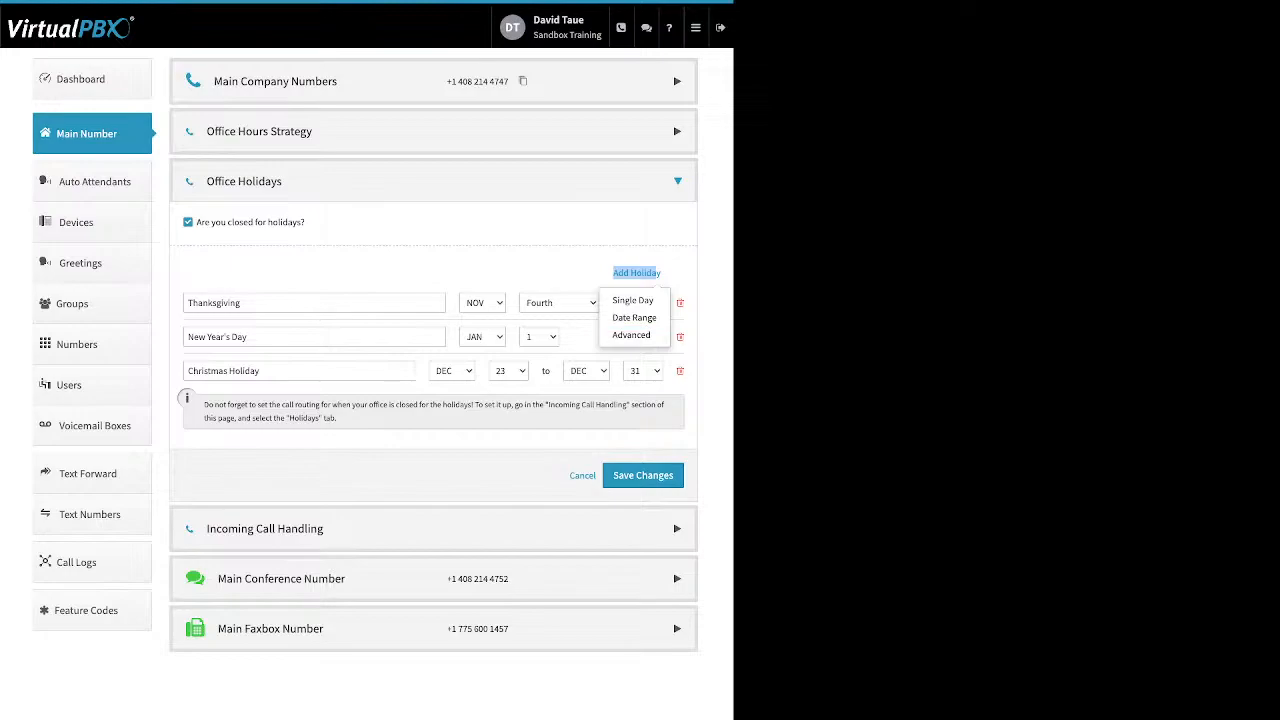
click(637, 273)
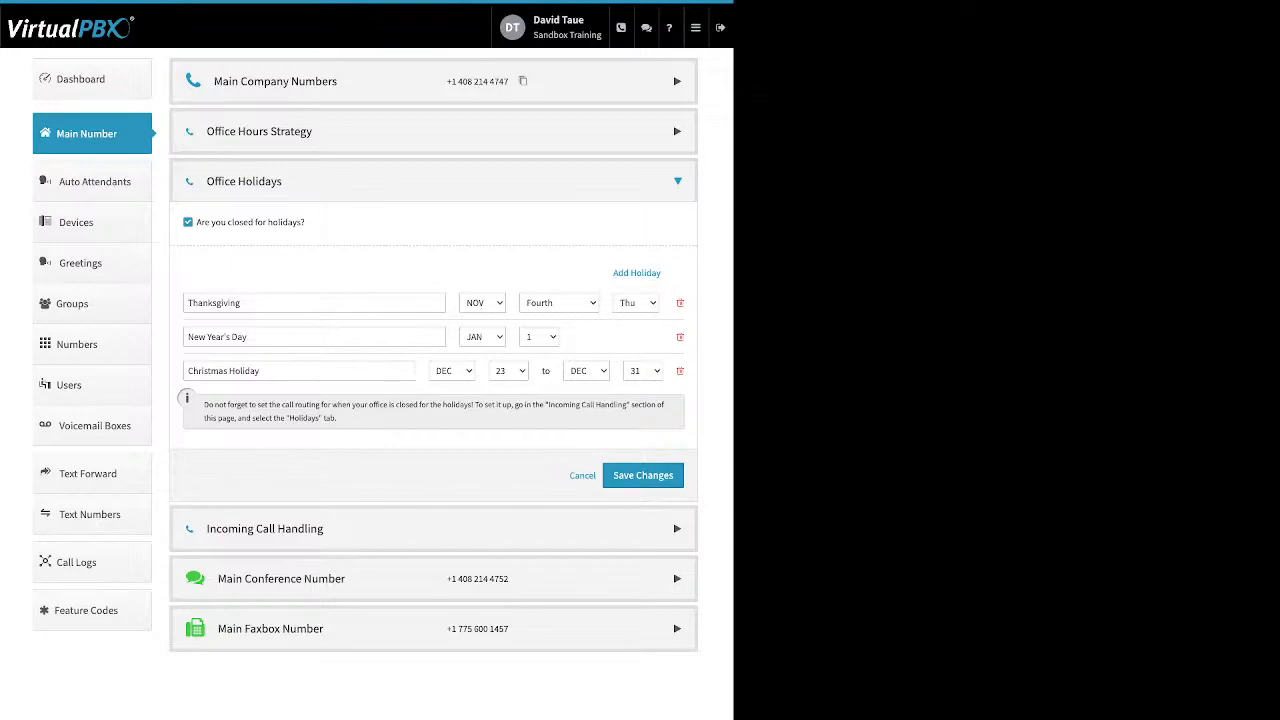
drag(248, 337, 187, 337)
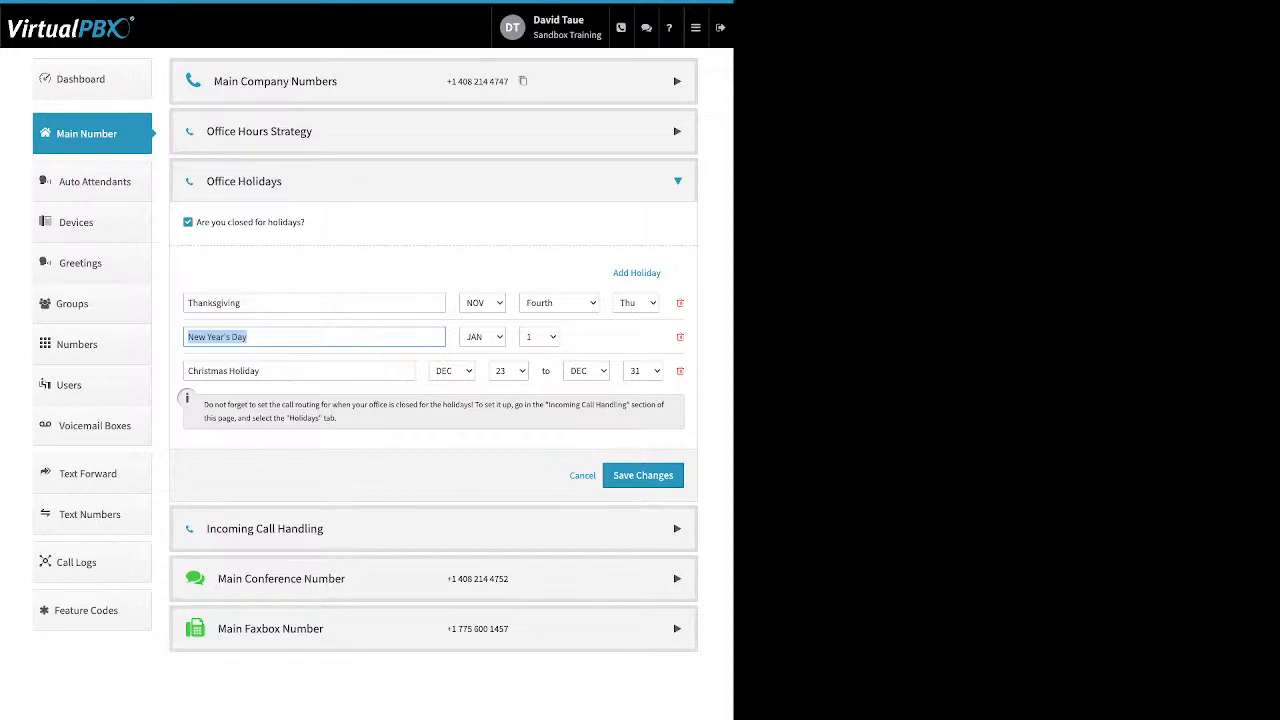
click(248, 337)
triple_click(224, 371)
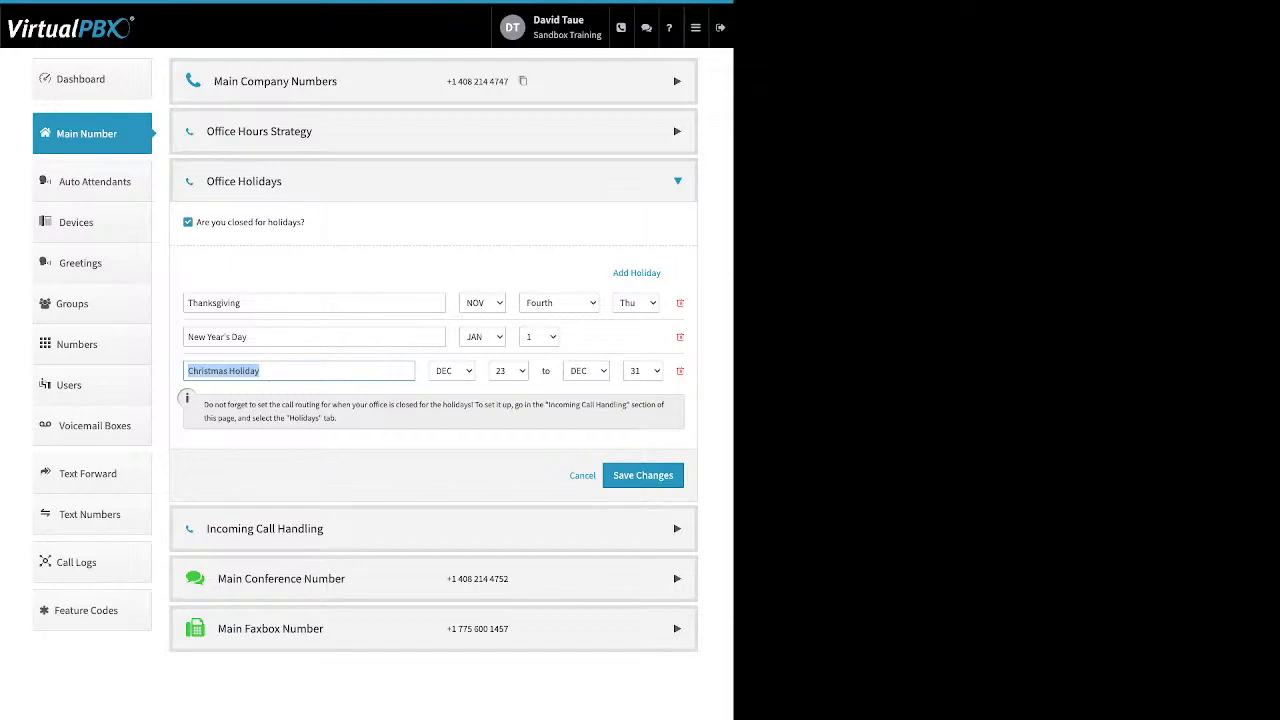
click(242, 303)
drag(242, 303, 187, 303)
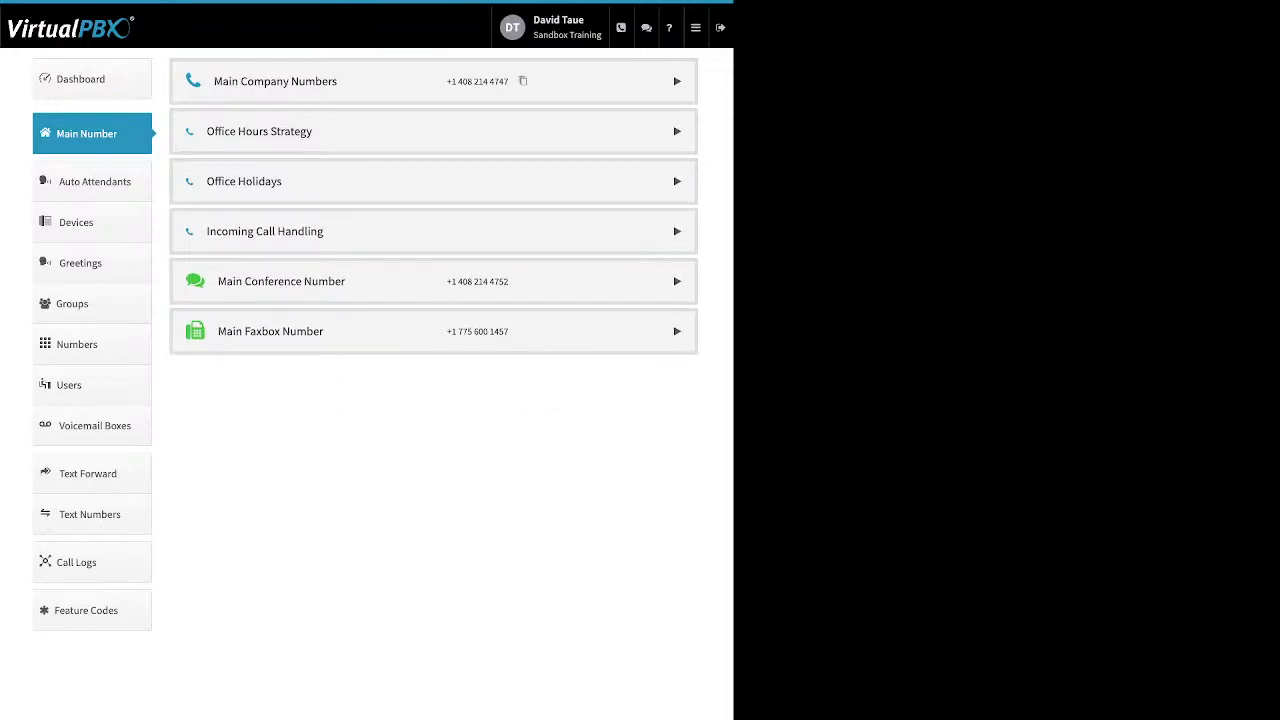
Expand Incoming Call Handling and check the After Hours, Holidays and Open Hours tabs
click(432, 231)
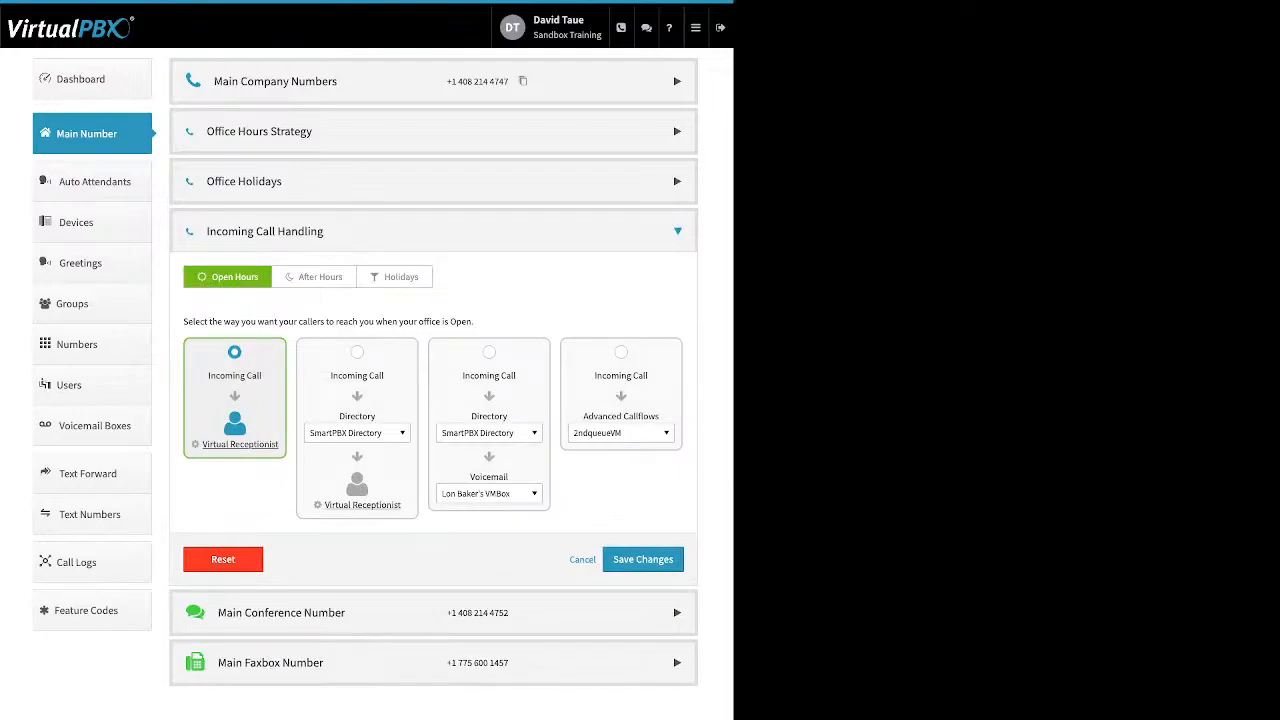
click(314, 277)
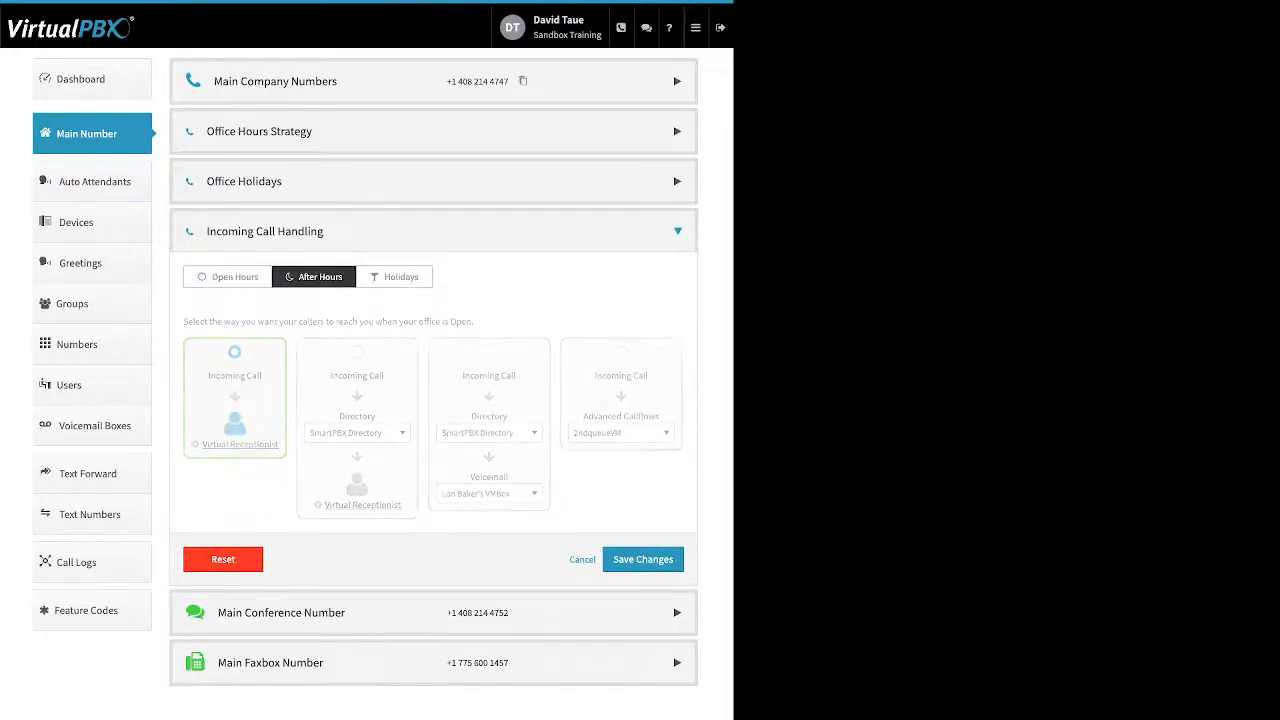
click(394, 277)
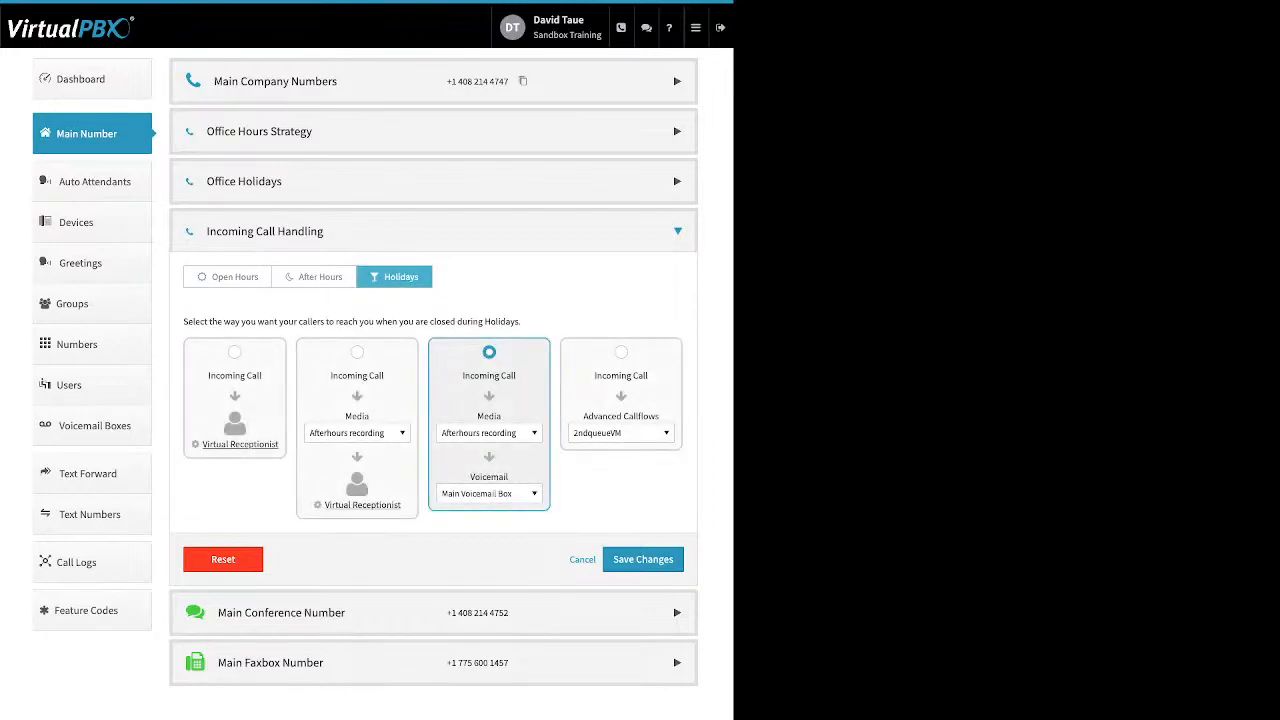
click(228, 277)
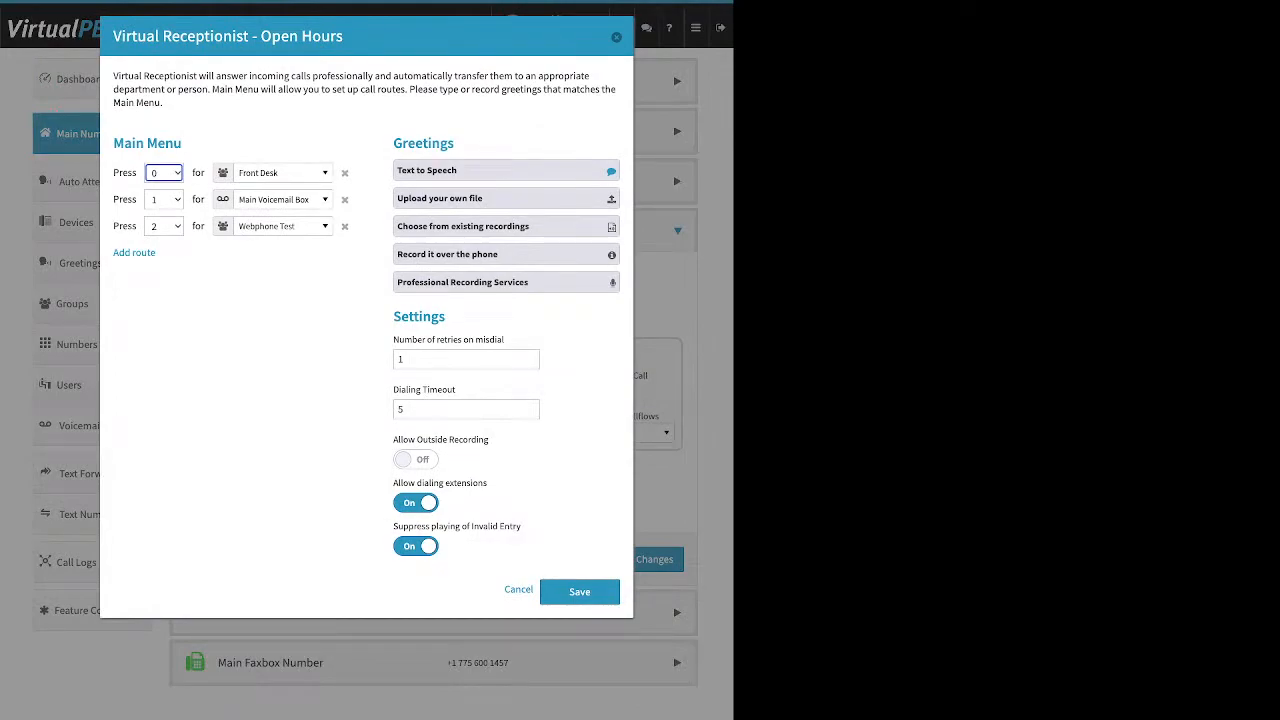
Add a fourth route to the Virtual Receptionist main menu
drag(183, 143, 124, 143)
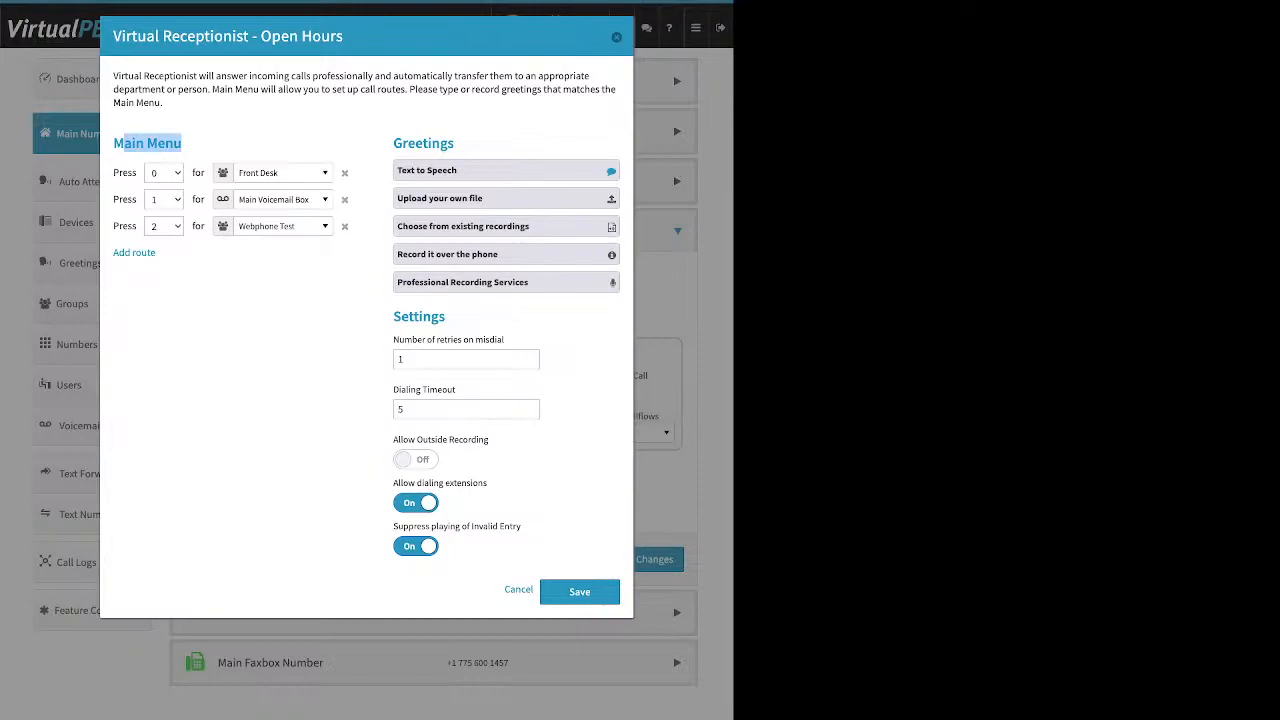
drag(157, 253, 119, 253)
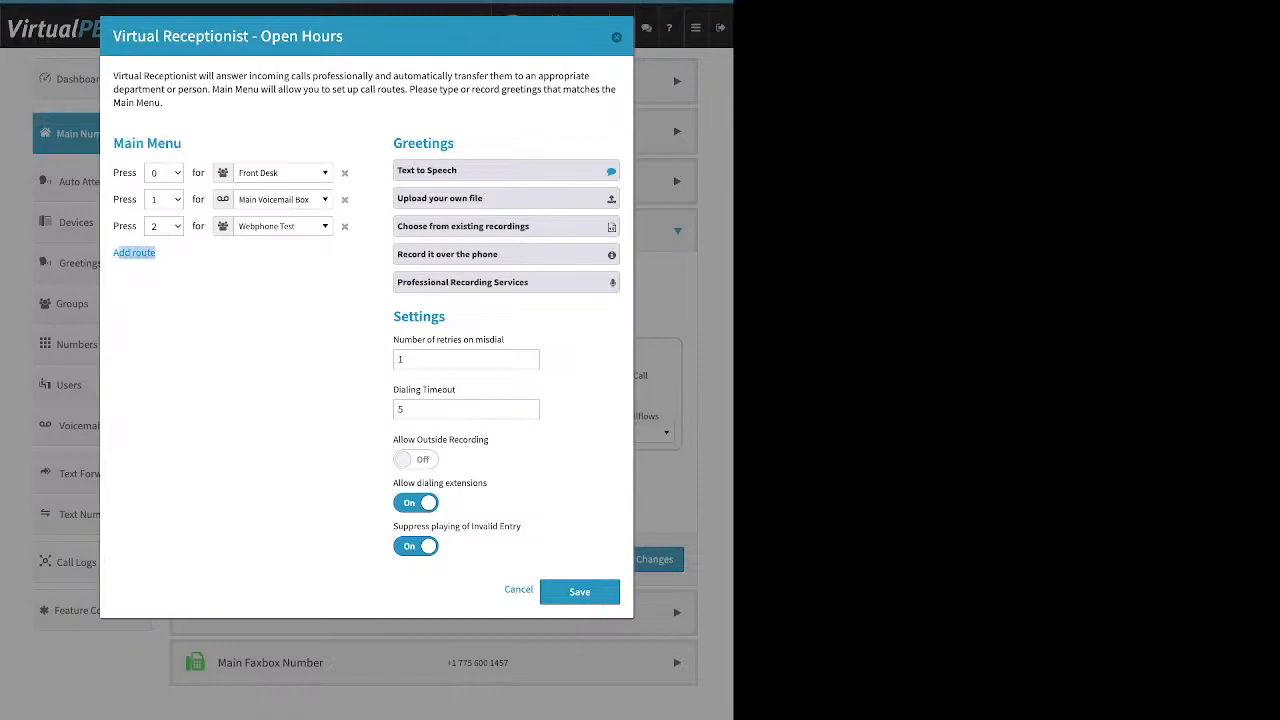
click(134, 253)
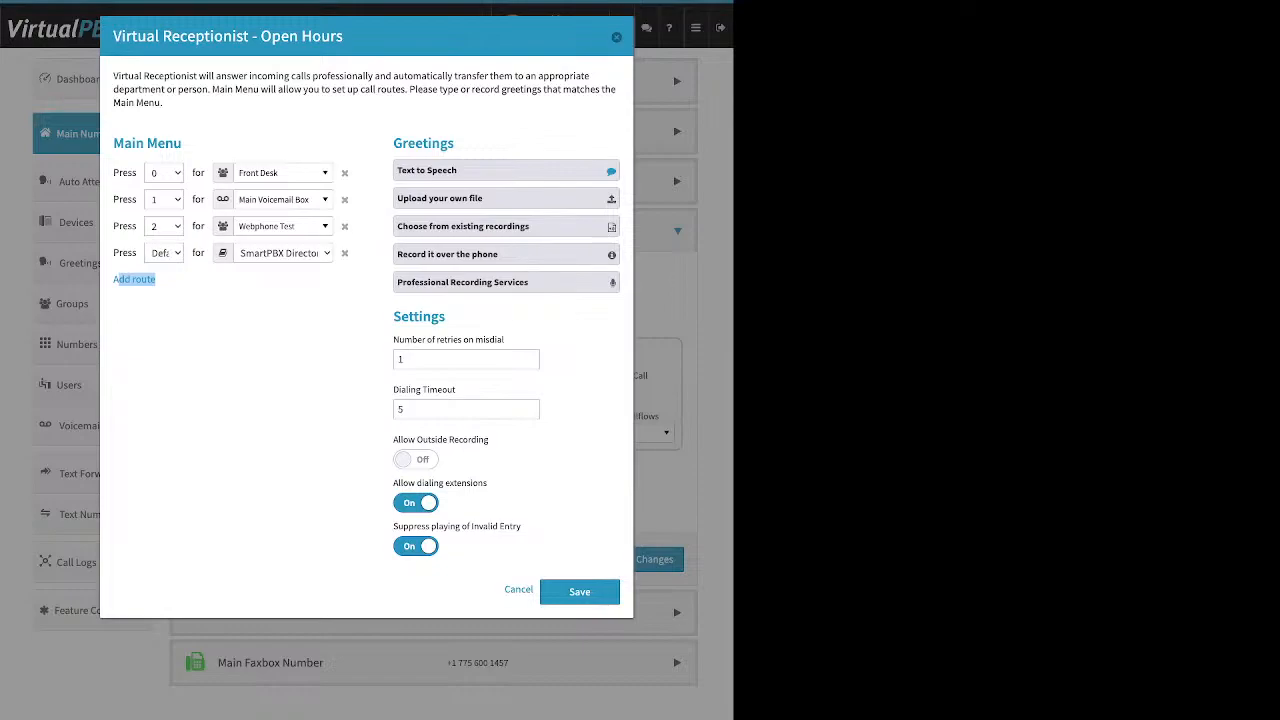
Browse the destination list for route 0, leaving it set to Front Desk
click(283, 173)
scroll(290, 320, up, 6)
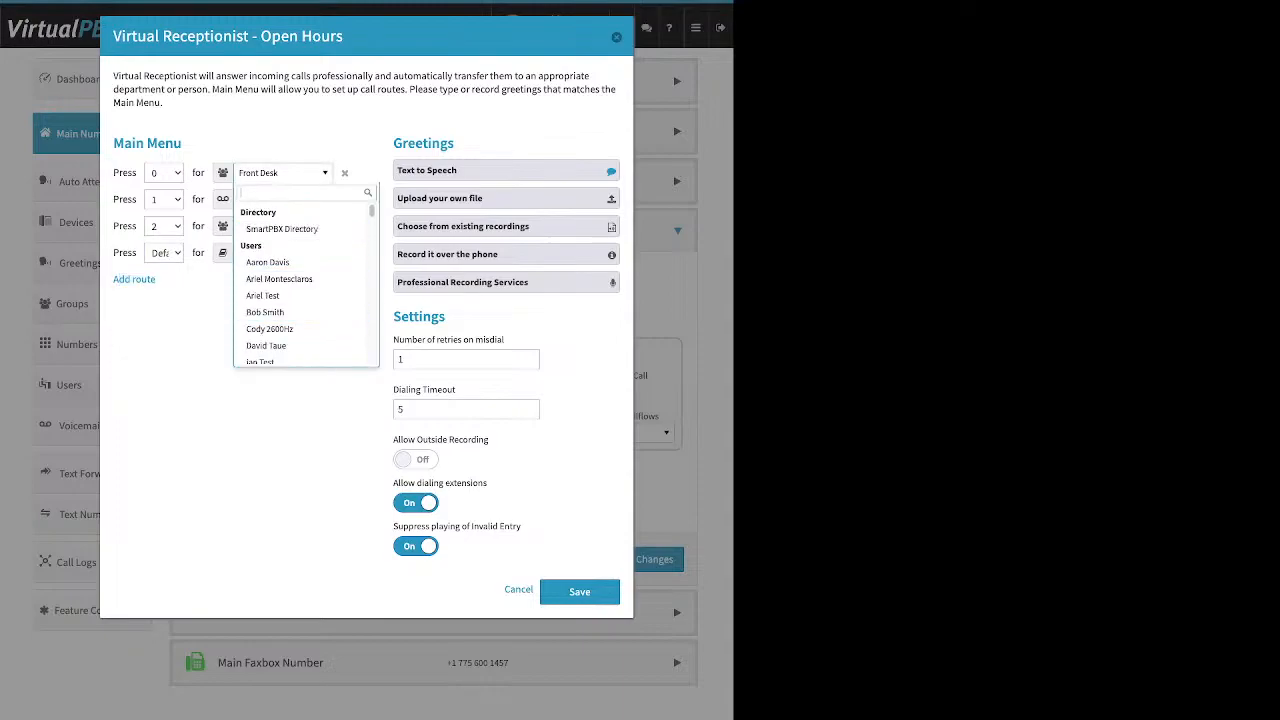
scroll(300, 280, down, 4)
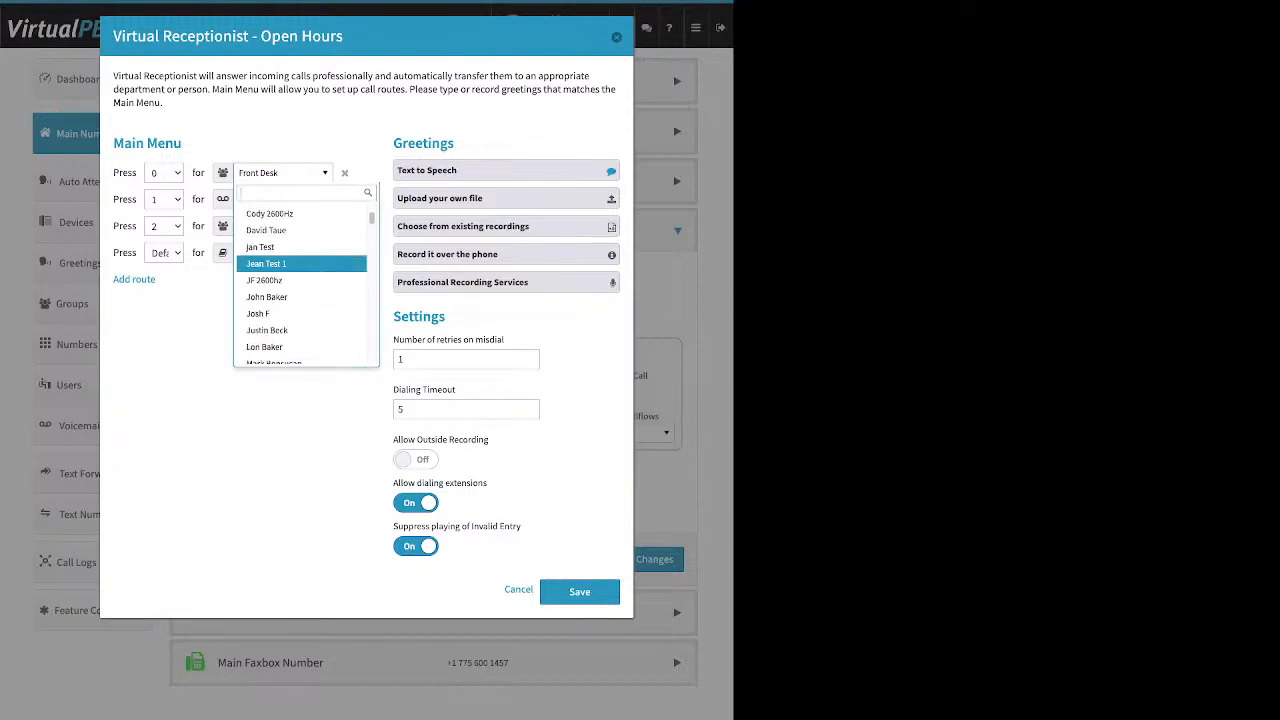
scroll(300, 280, down, 5)
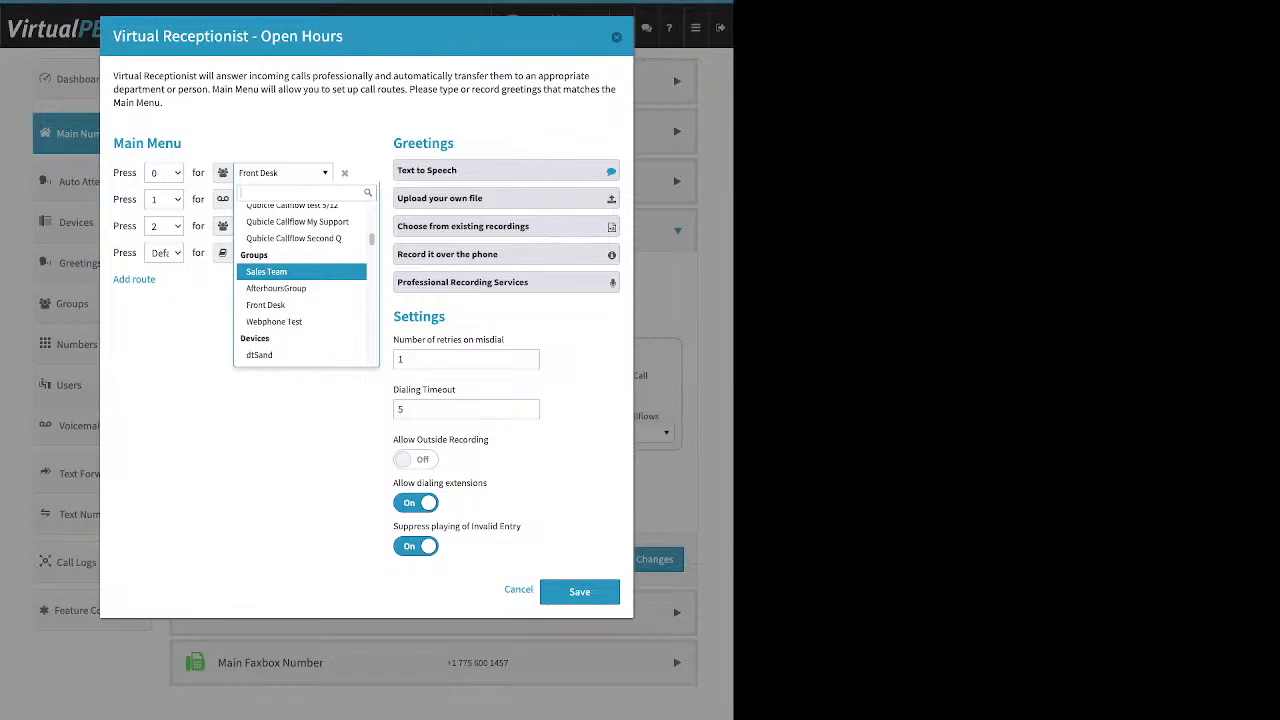
scroll(300, 280, down, 1)
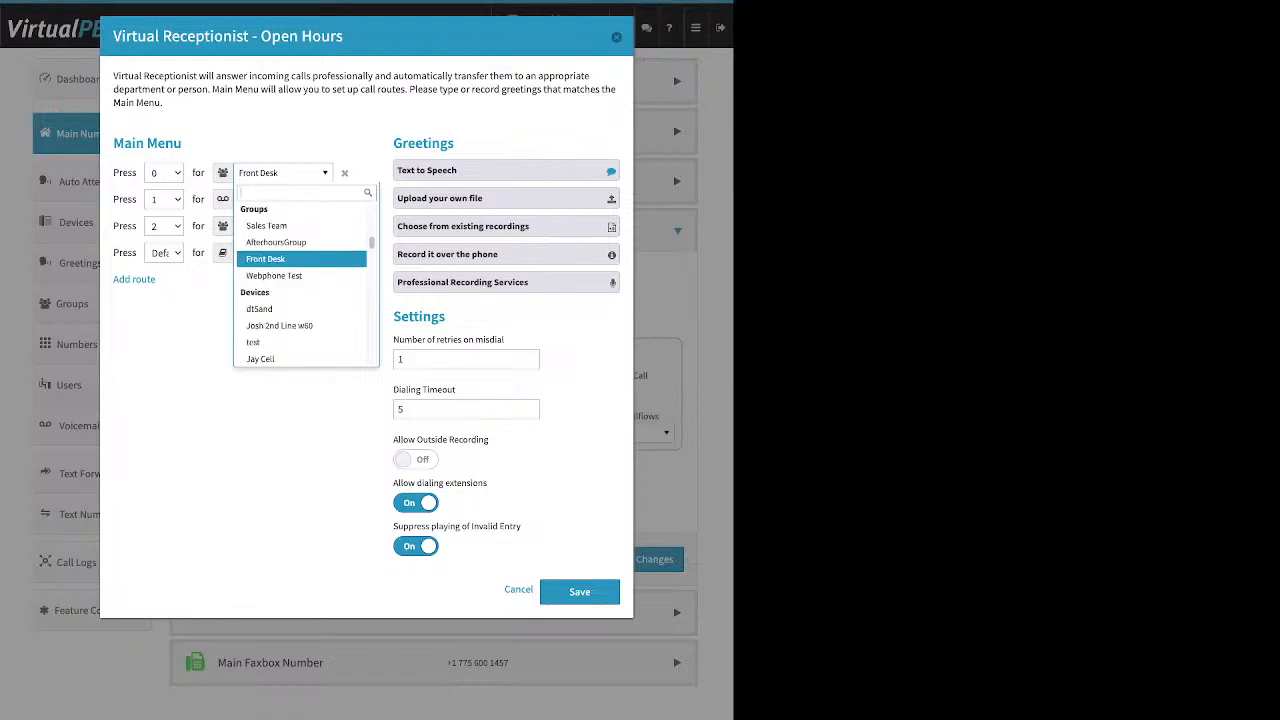
scroll(300, 260, down, 4)
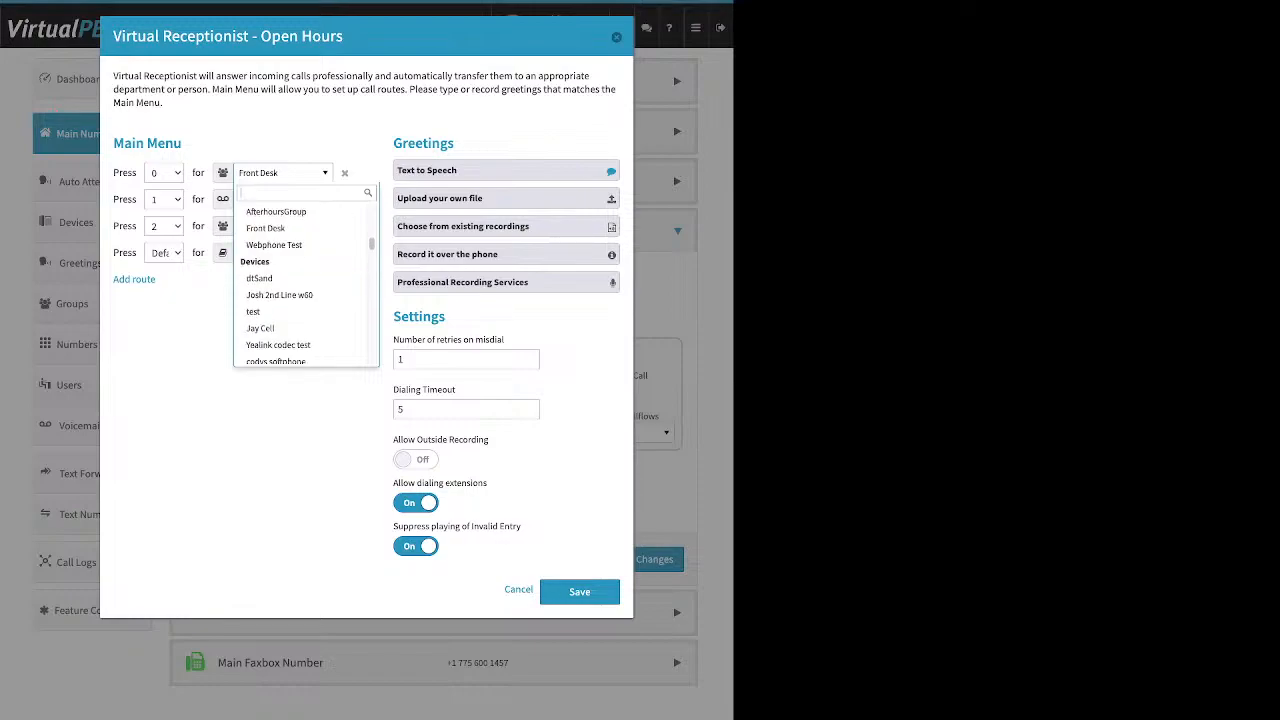
scroll(300, 260, down, 4)
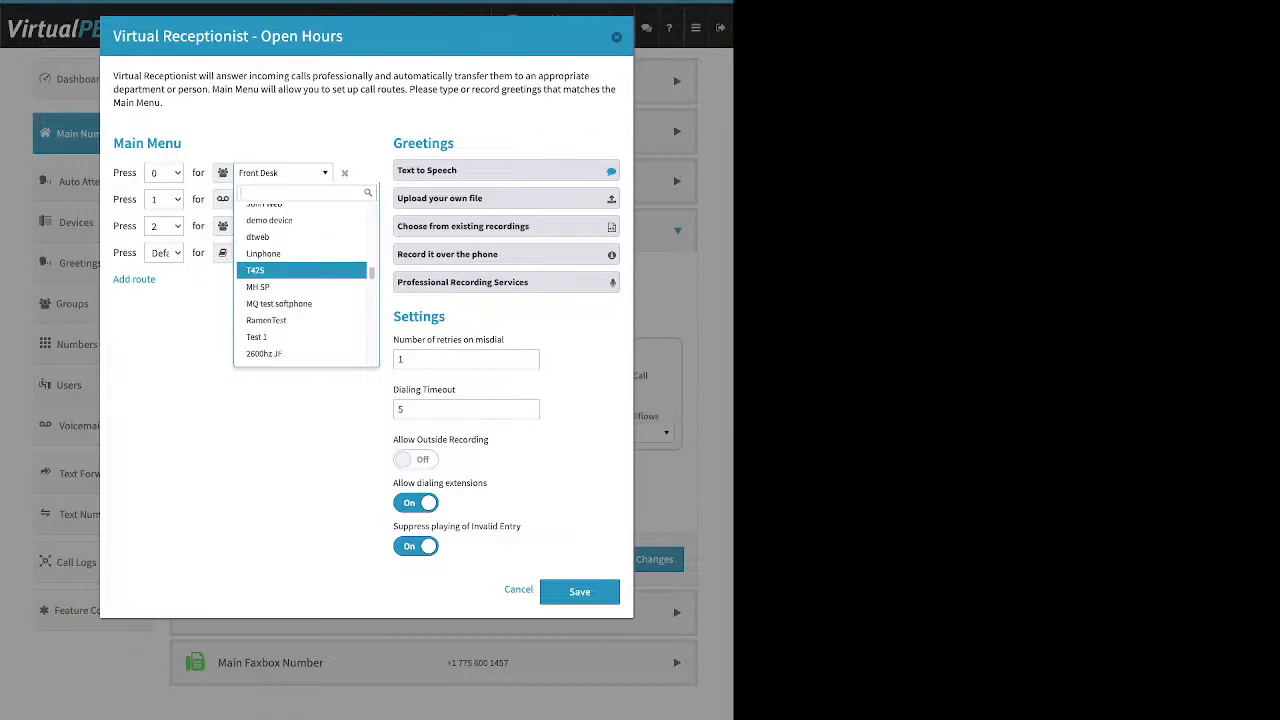
scroll(300, 275, up, 1)
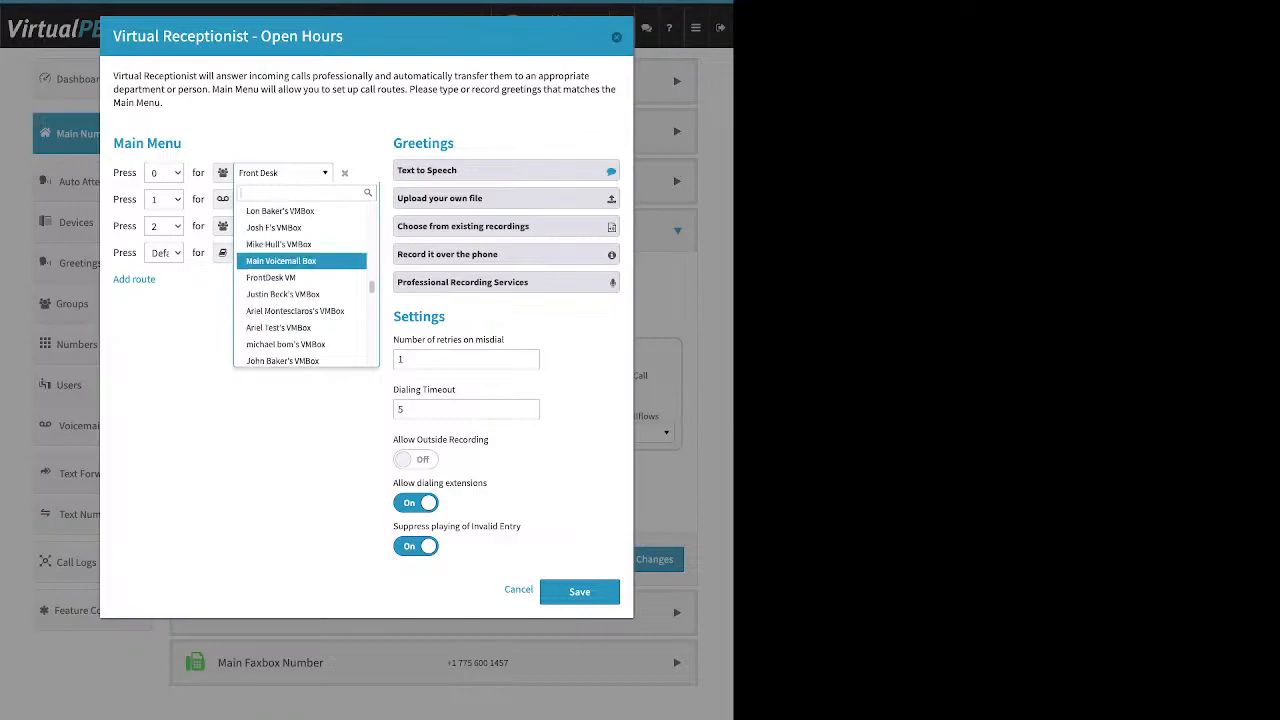
scroll(300, 265, down, 1)
scroll(300, 270, down, 8)
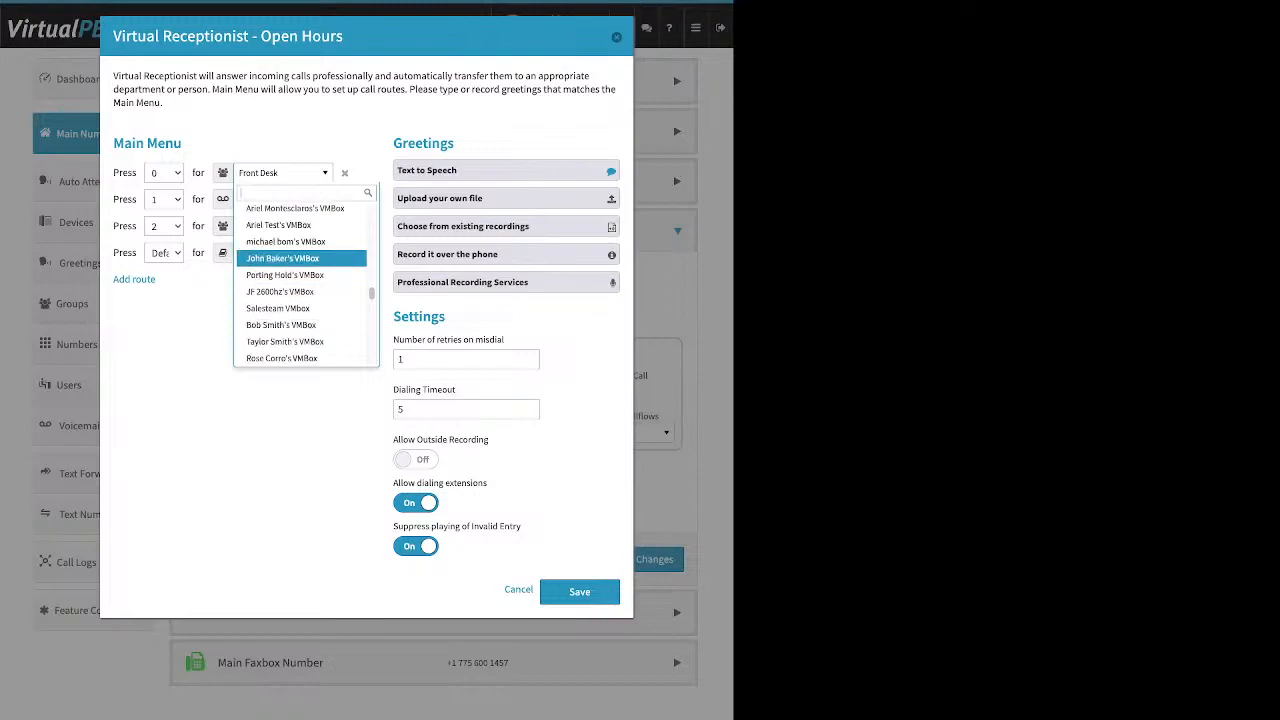
scroll(300, 264, down, 1)
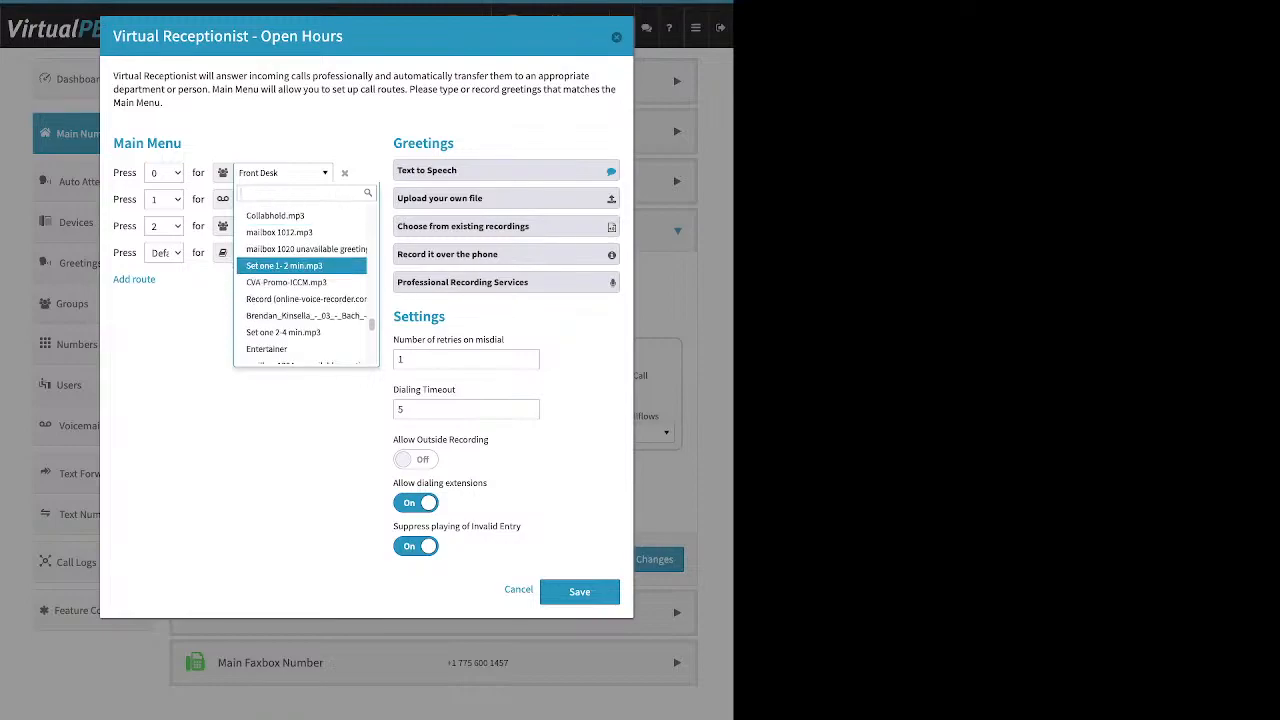
click(285, 430)
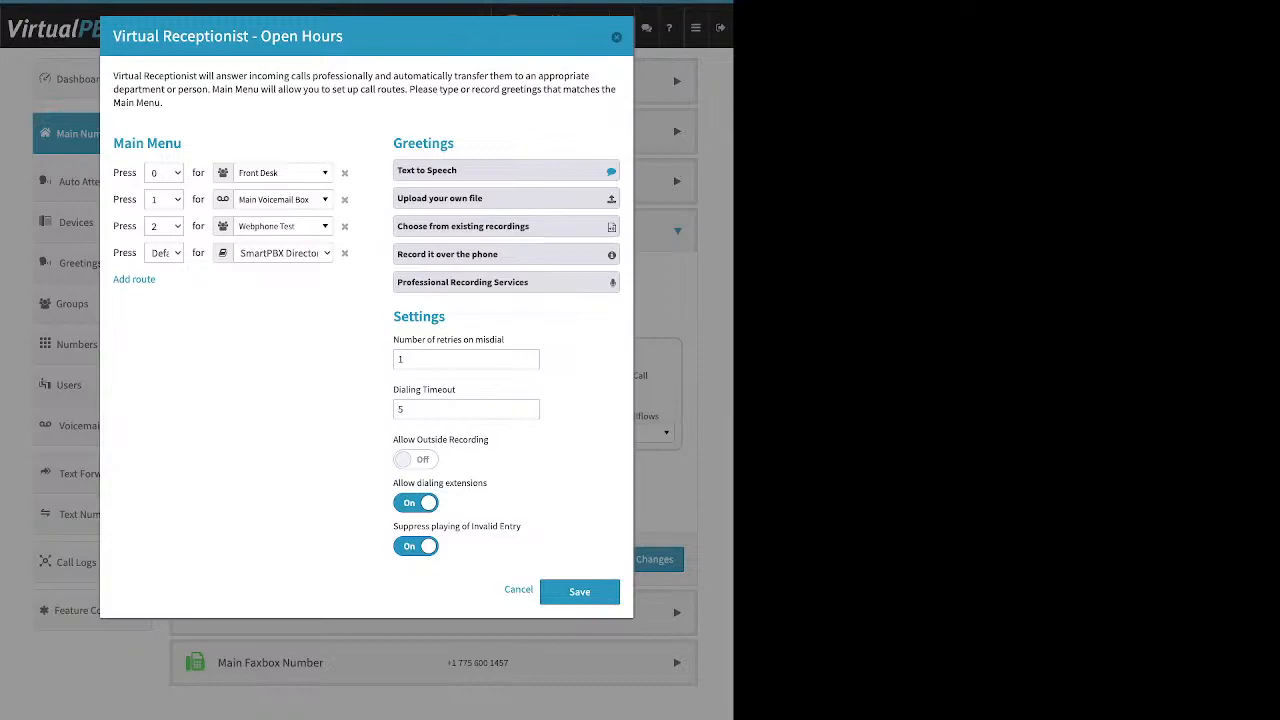
Expand the open-hours Text to Speech greeting showing the message 'Hello Wazzup'
drag(340, 144, 408, 143)
click(506, 171)
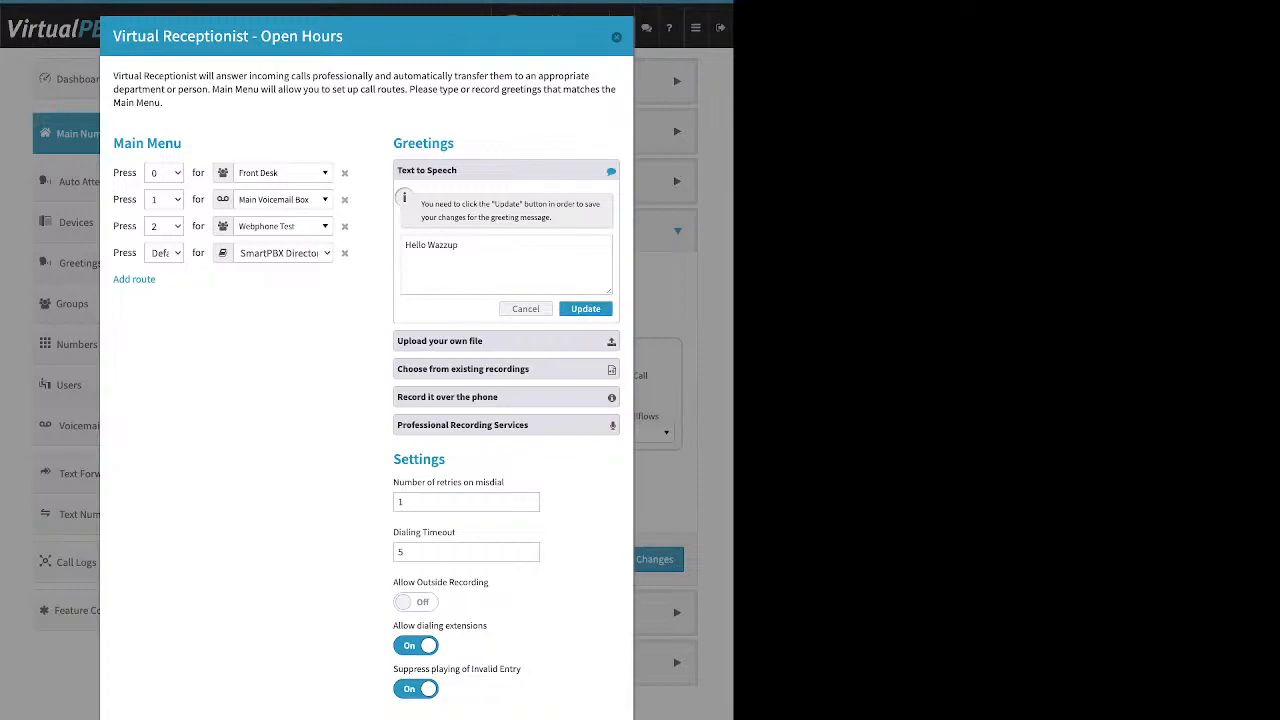
Review the Open Hours receptionist's Main Menu and Text to Speech greeting, then close the dialog
drag(113, 143, 136, 143)
drag(343, 36, 260, 36)
drag(113, 143, 181, 143)
drag(397, 170, 457, 170)
click(616, 37)
Inspect the TTS Main 1 greeting's name without renaming it, then return to Main Number
click(82, 263)
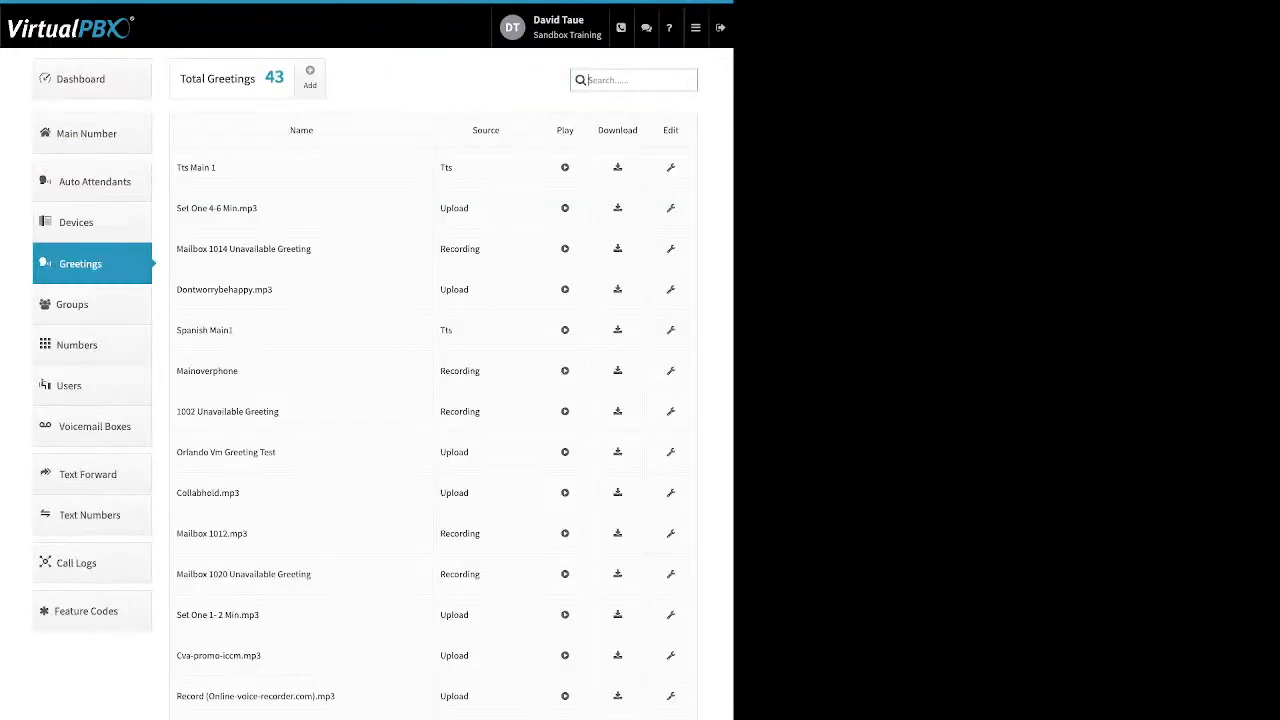
click(671, 168)
key(super+a)
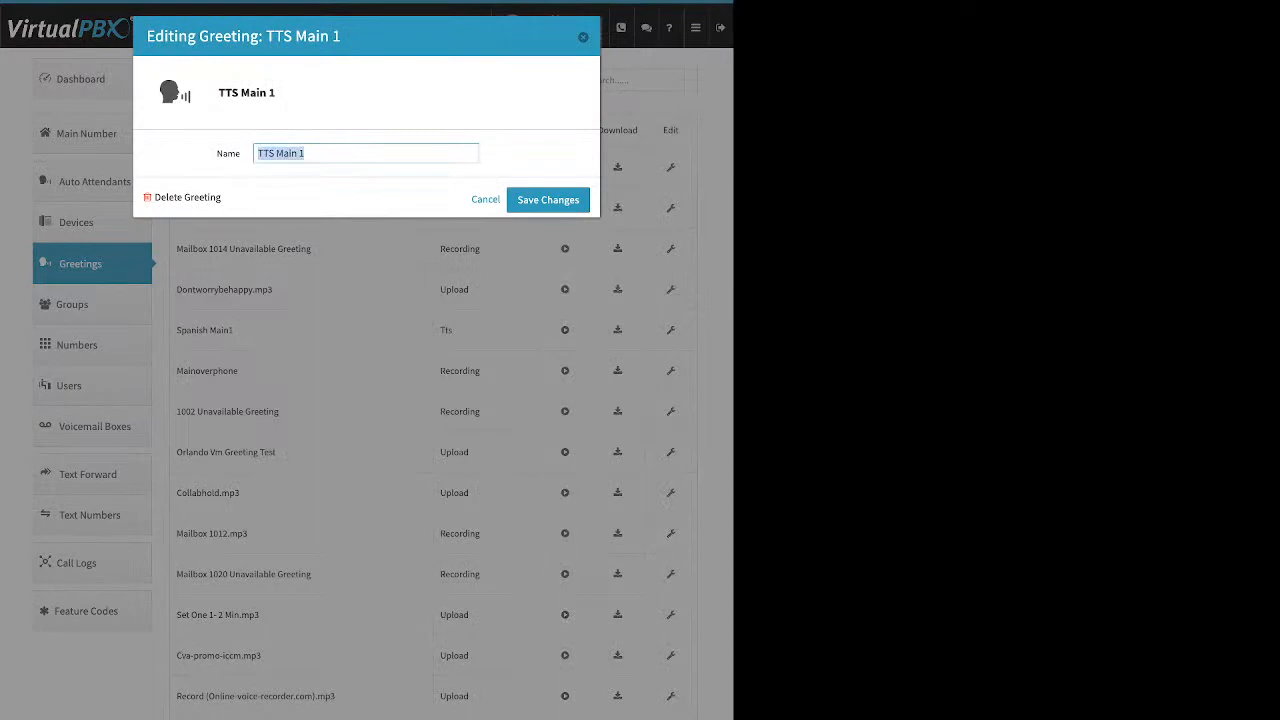
click(486, 200)
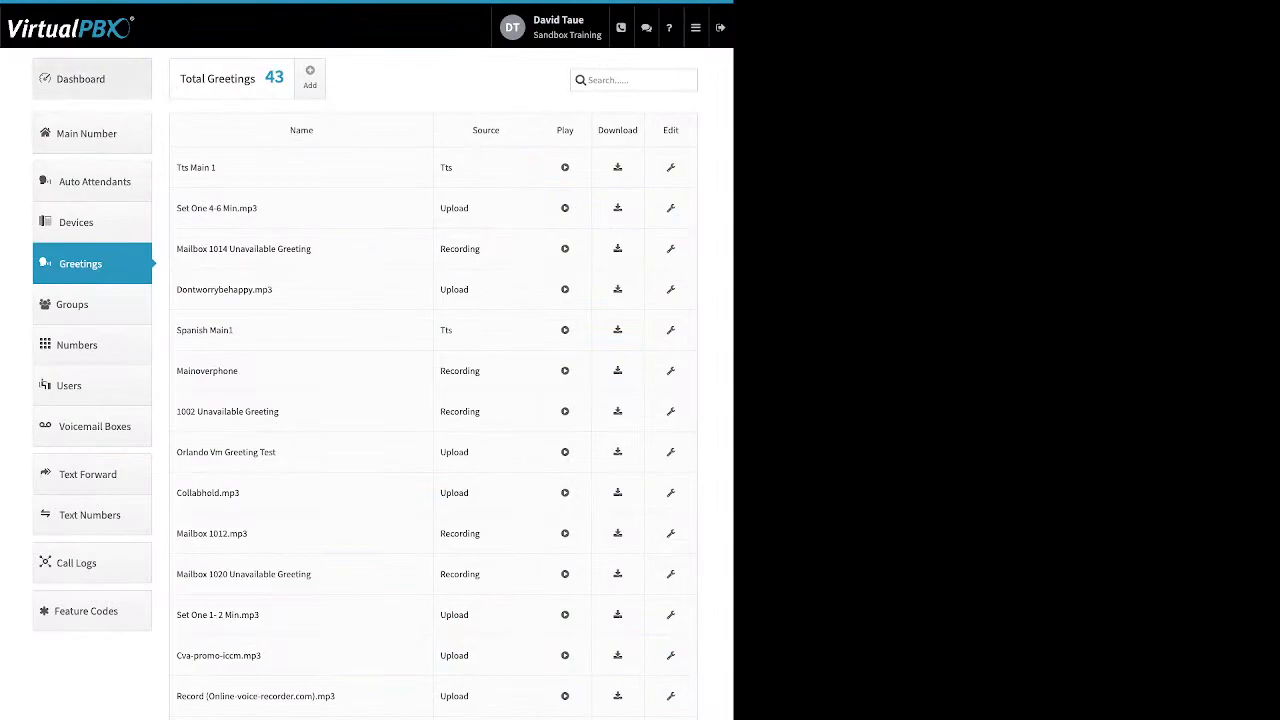
click(92, 134)
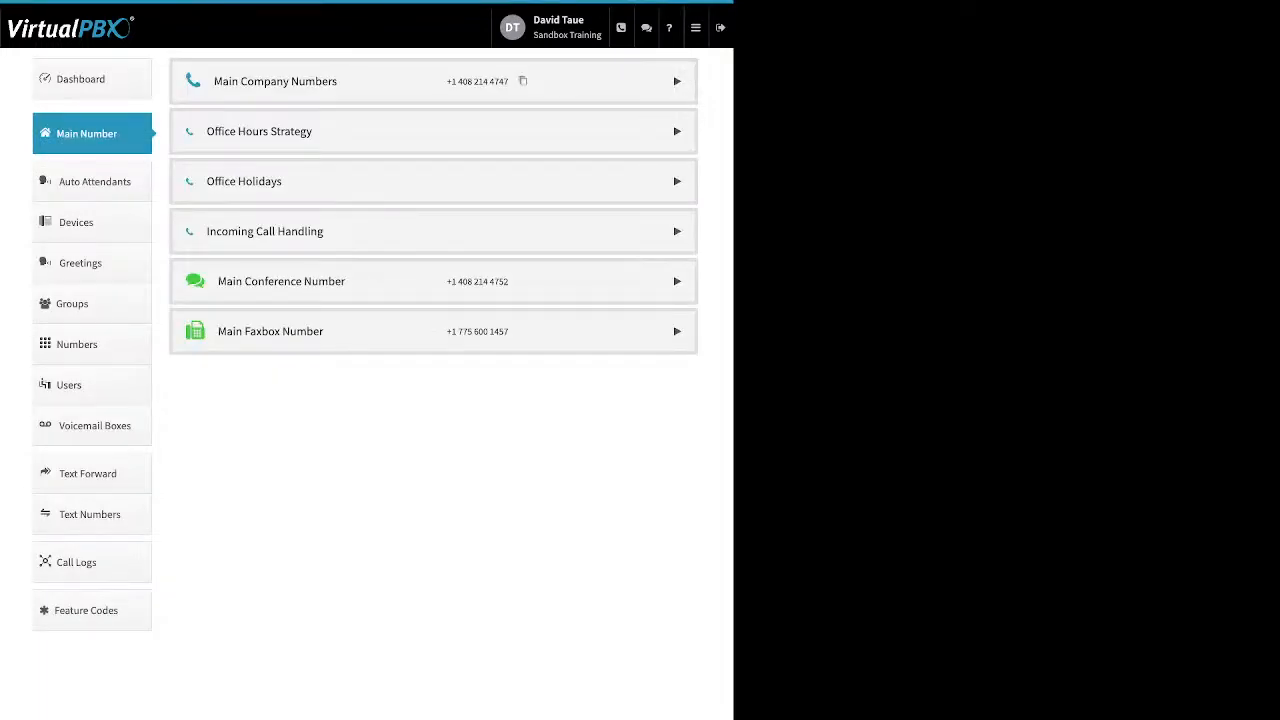
Open the Open Hours virtual receptionist and preview its Text to Speech, upload and existing-recording greeting options
click(433, 231)
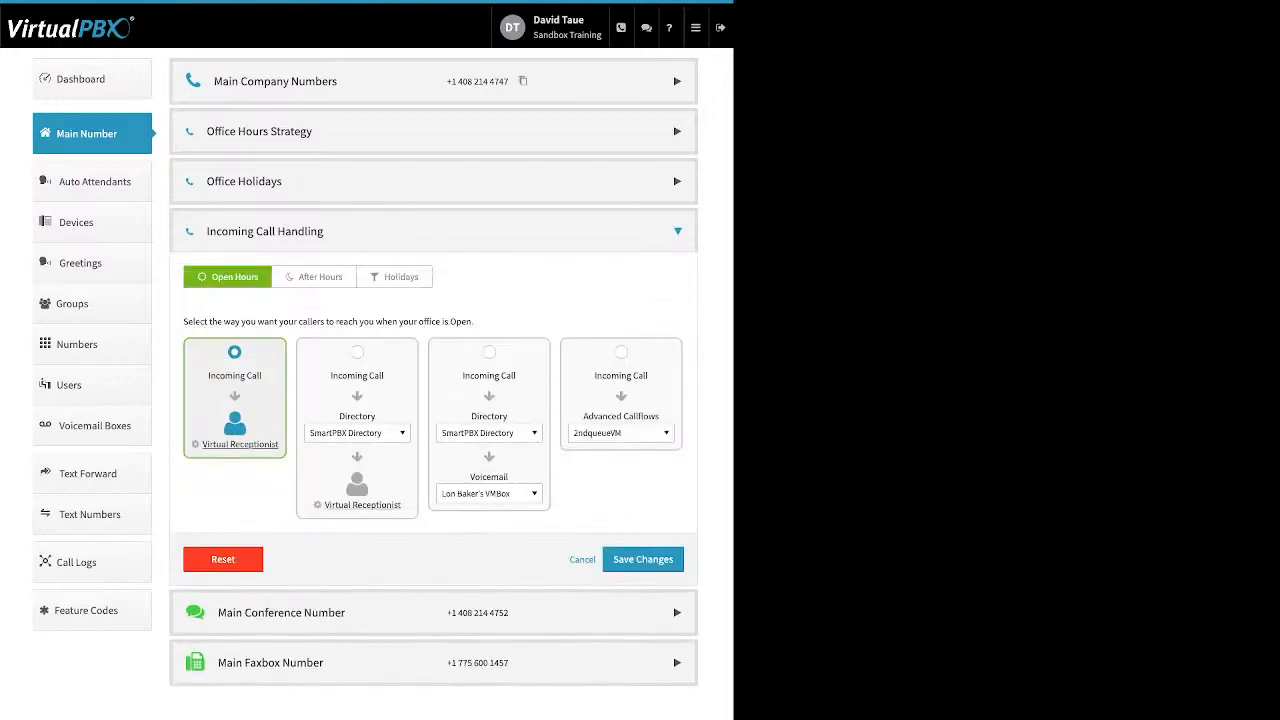
click(240, 444)
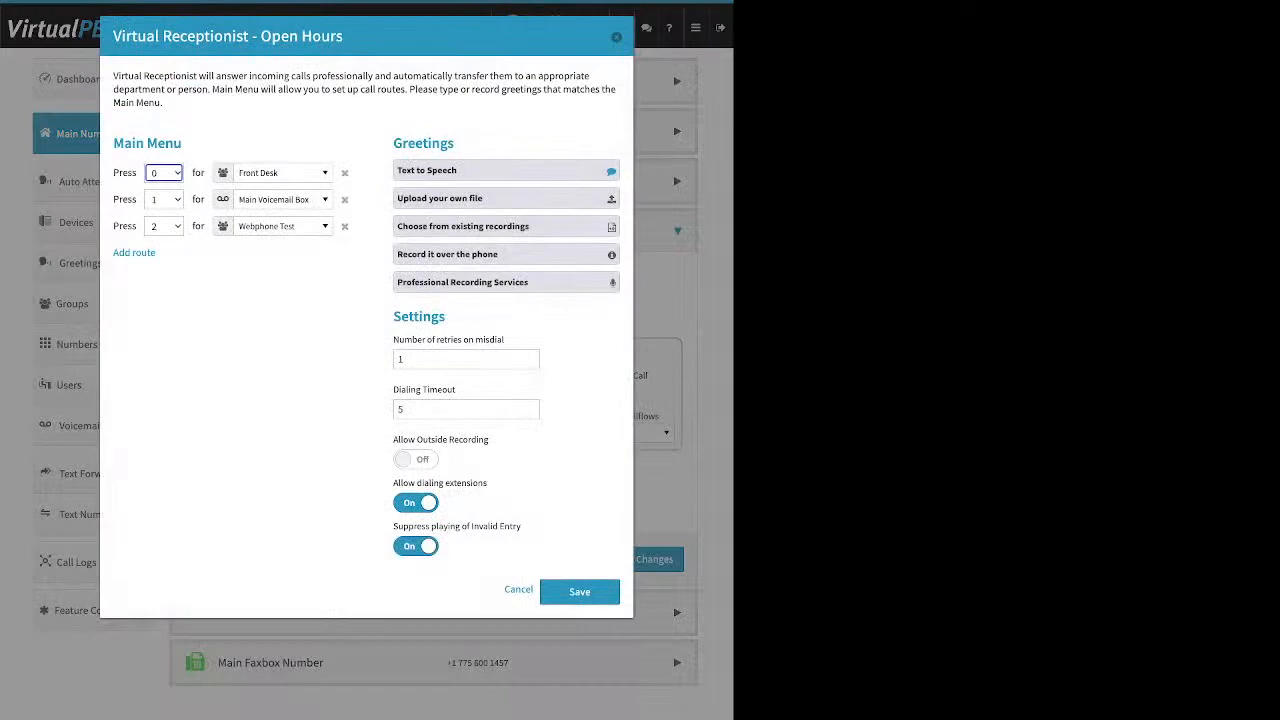
click(506, 171)
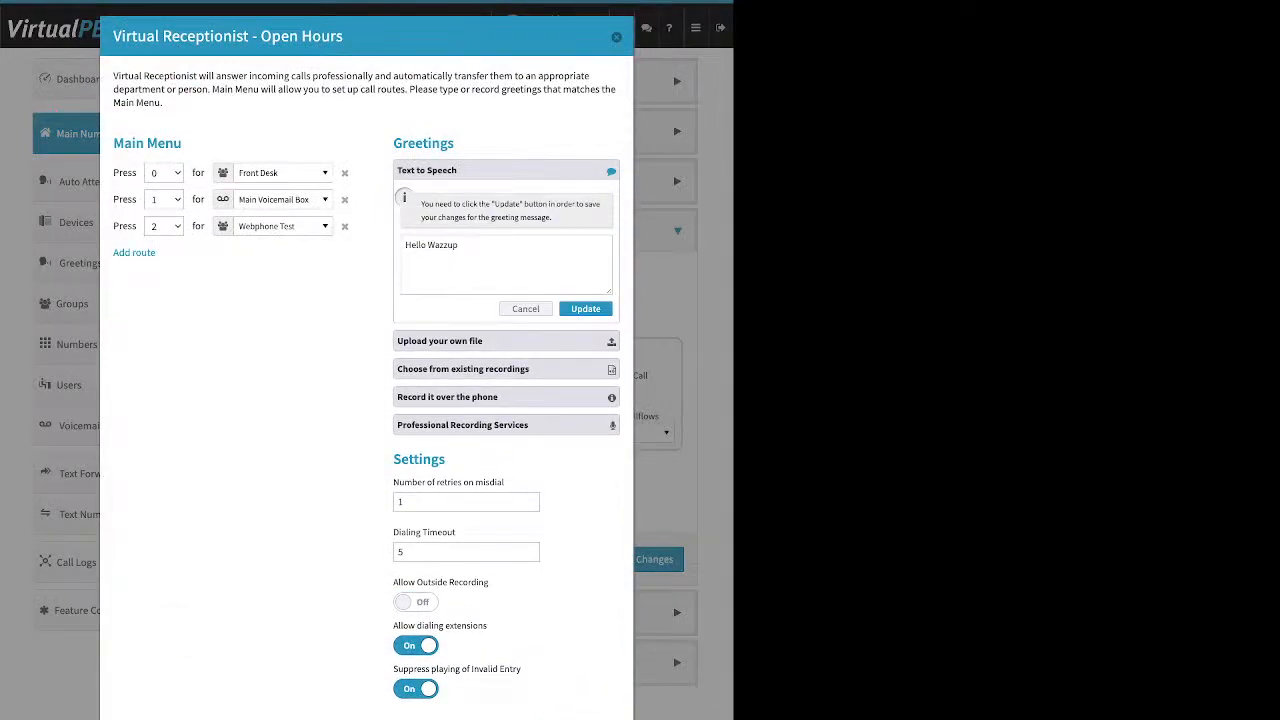
click(506, 171)
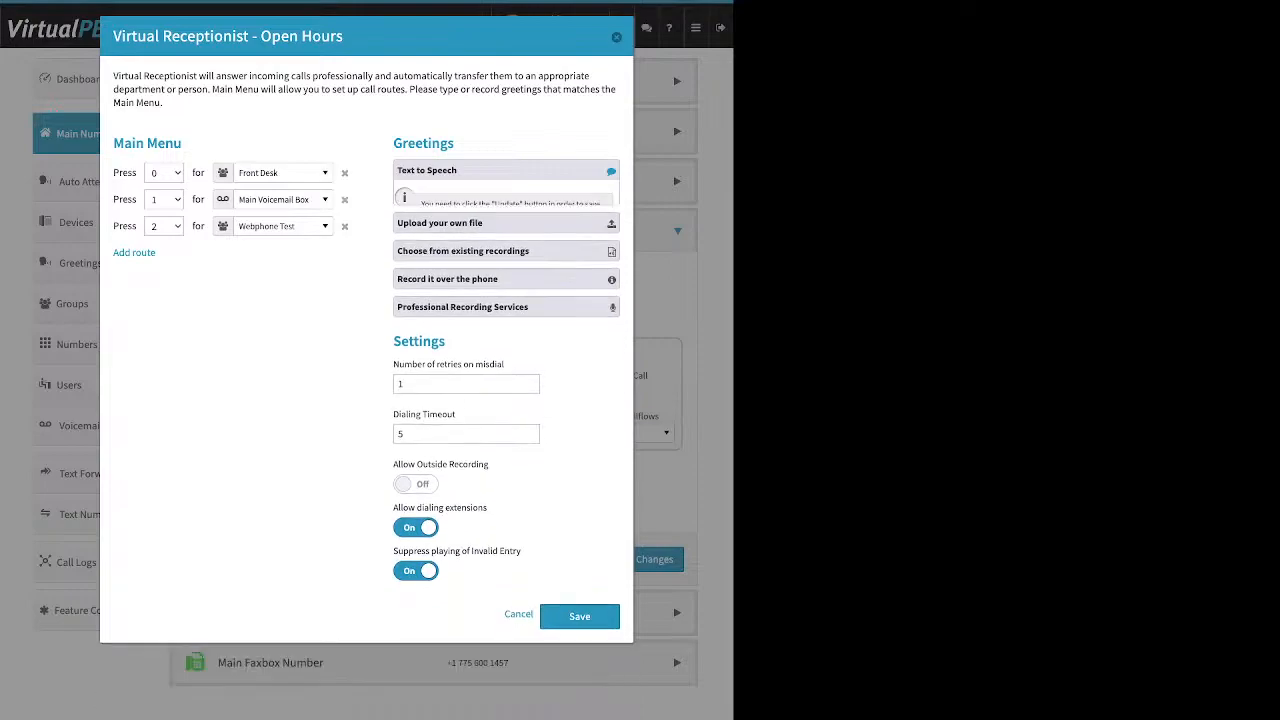
click(506, 198)
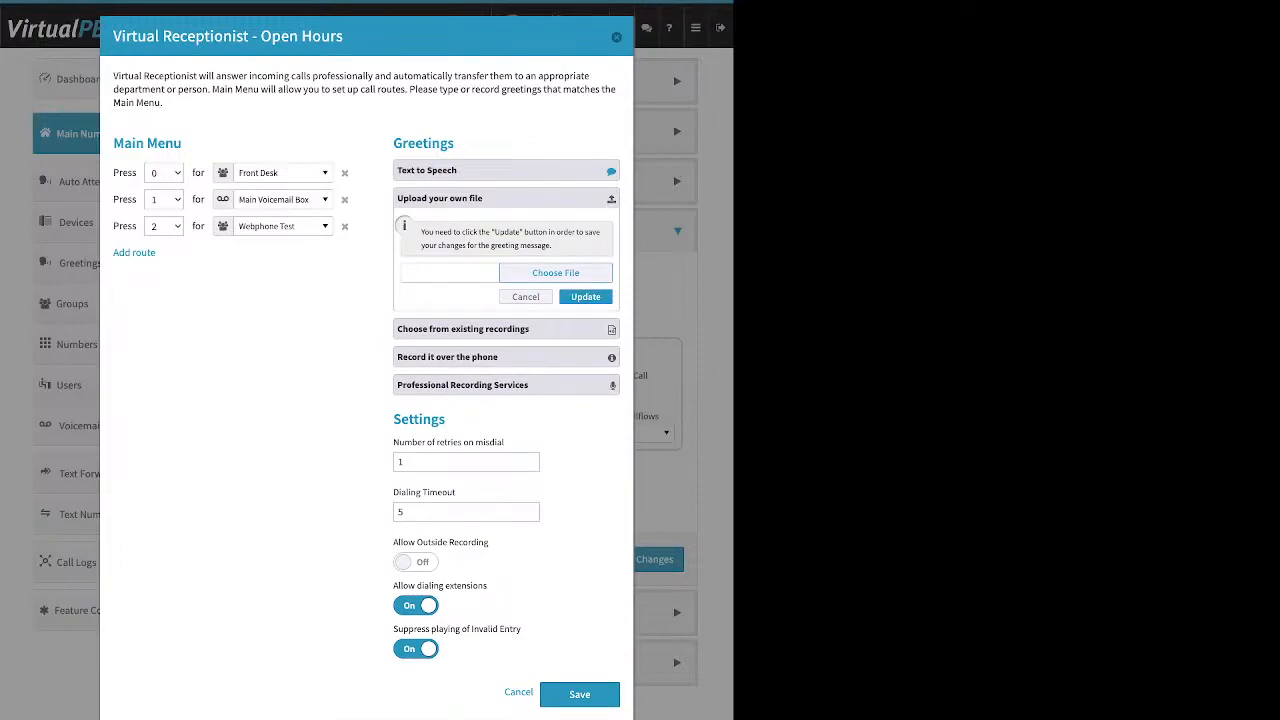
click(506, 198)
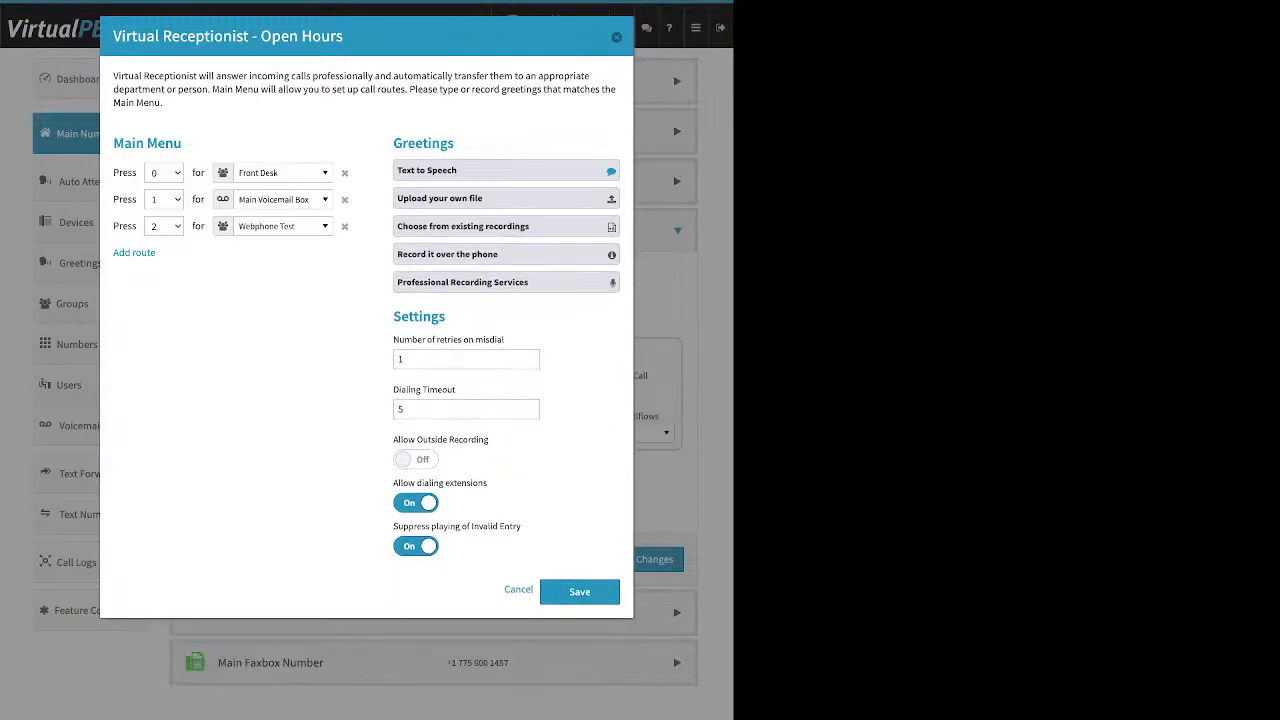
click(506, 226)
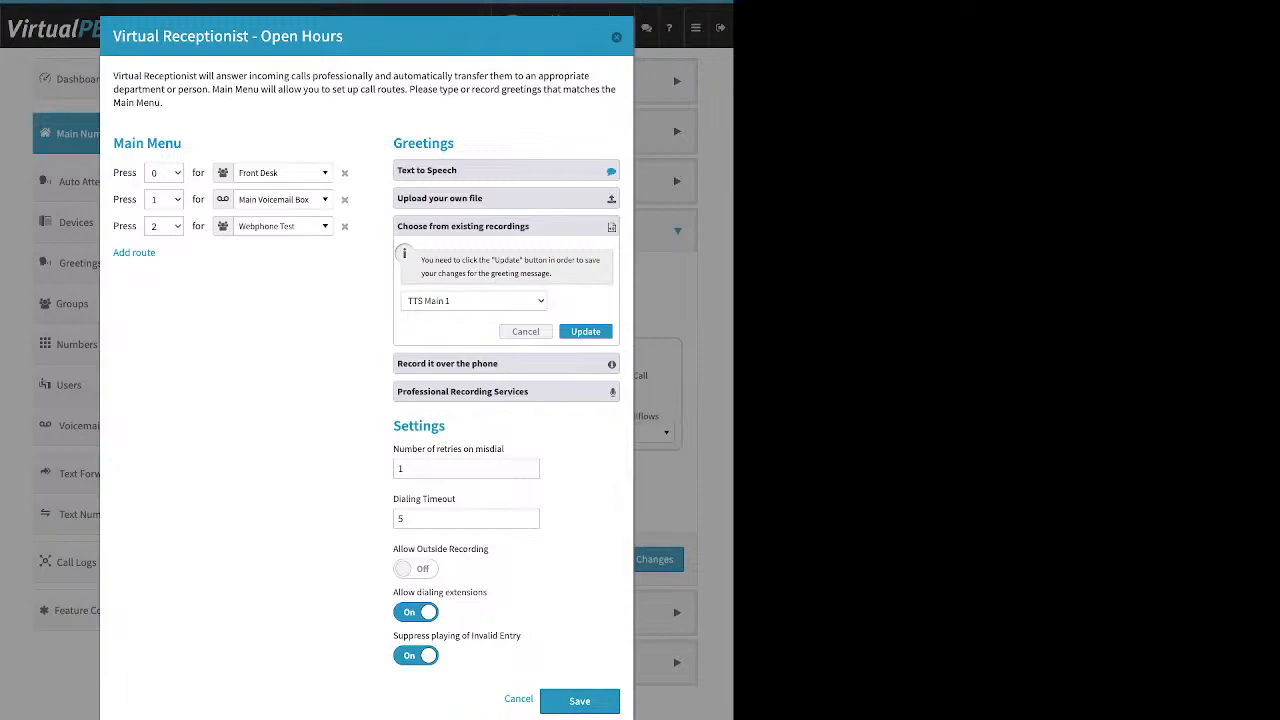
Turn invalid-entry suppression off and outside recording on, after reviewing the phone-recording steps and PIN
click(506, 364)
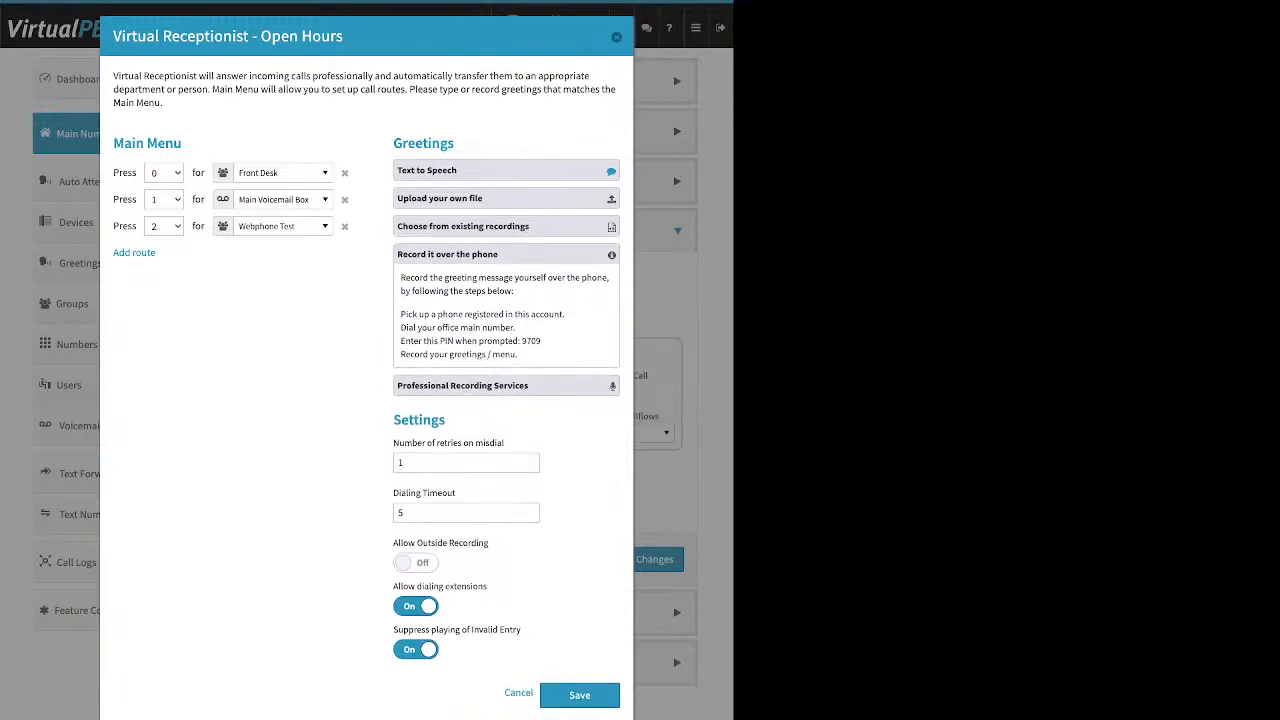
drag(566, 314, 400, 314)
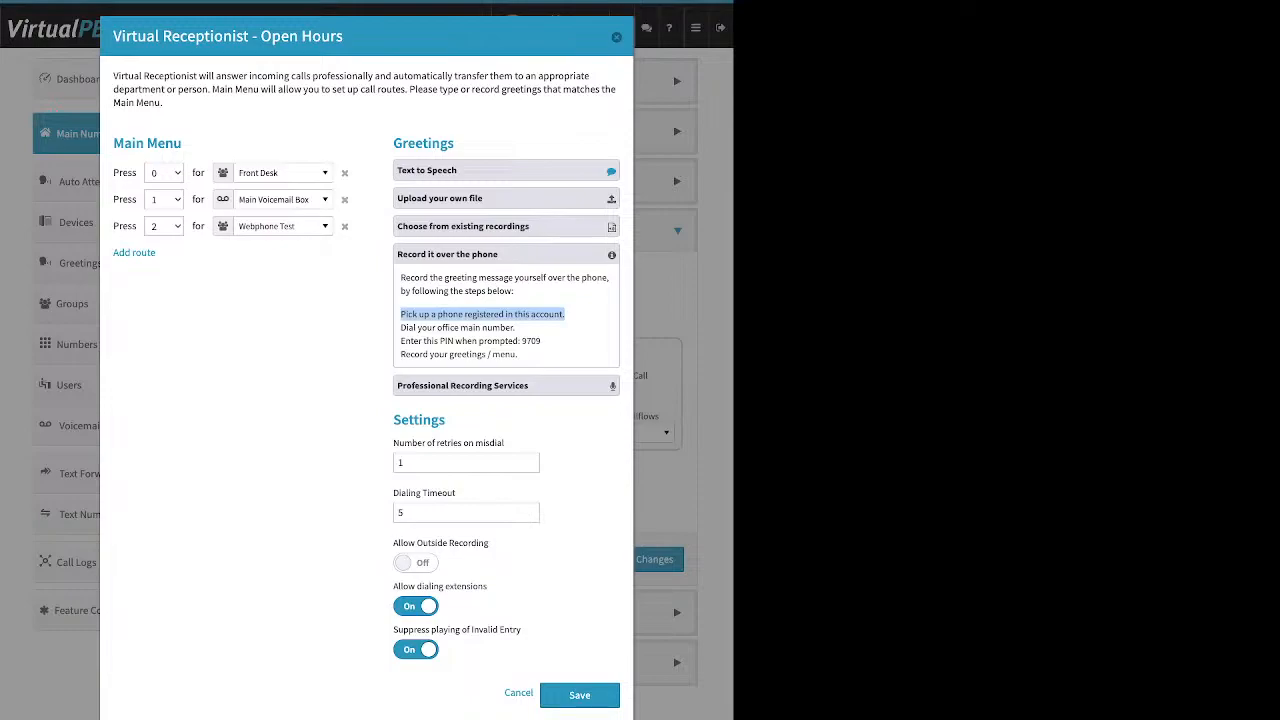
click(458, 327)
click(416, 650)
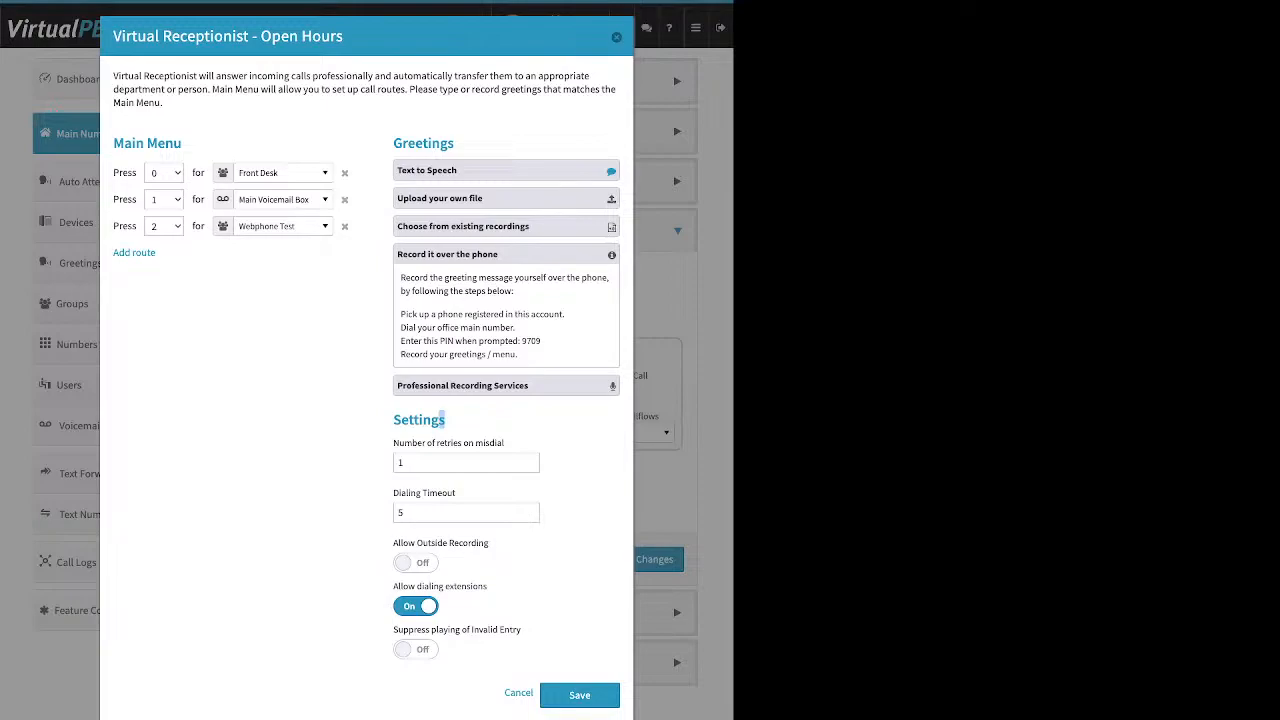
double_click(419, 420)
drag(490, 543, 393, 543)
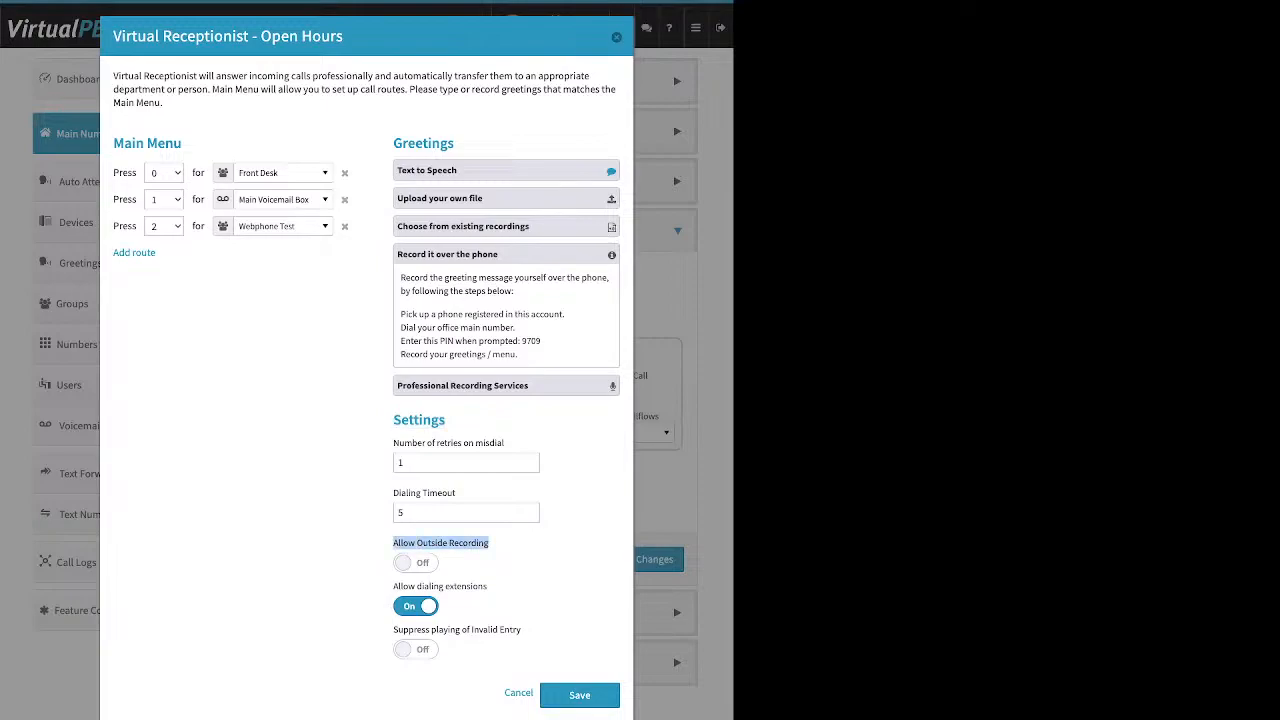
click(415, 562)
click(506, 552)
drag(541, 341, 521, 341)
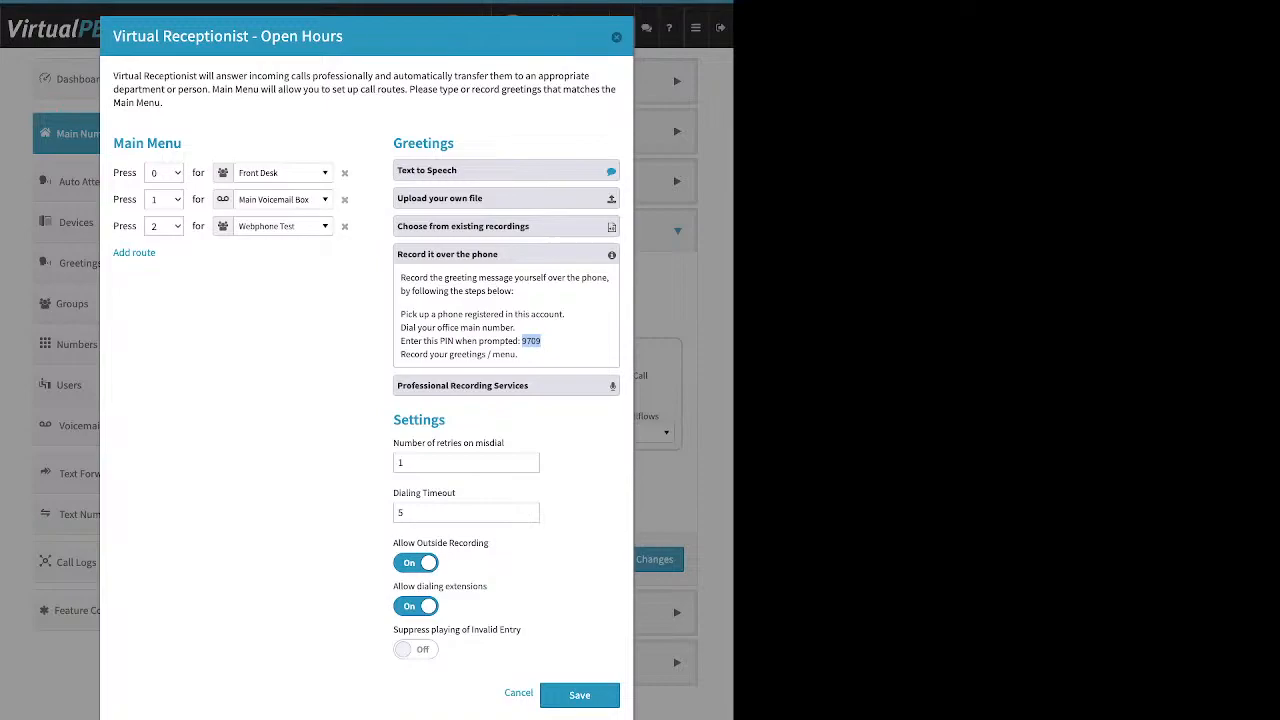
click(506, 254)
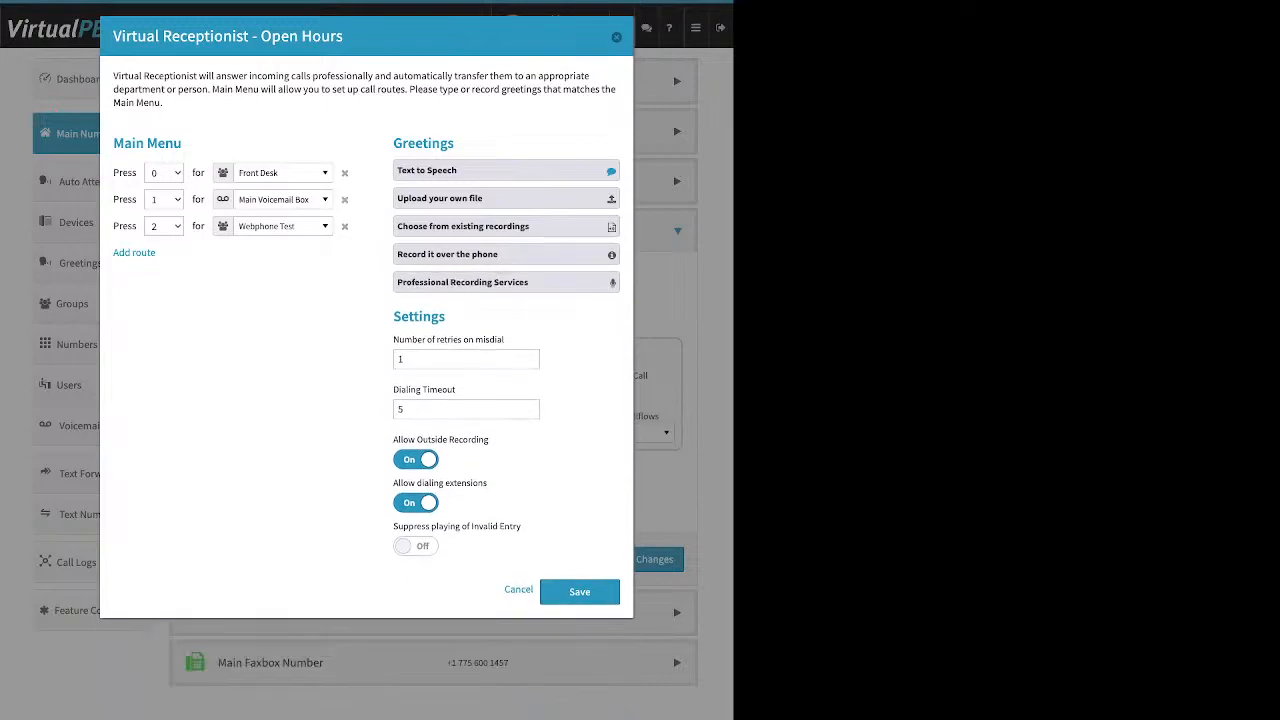
click(506, 282)
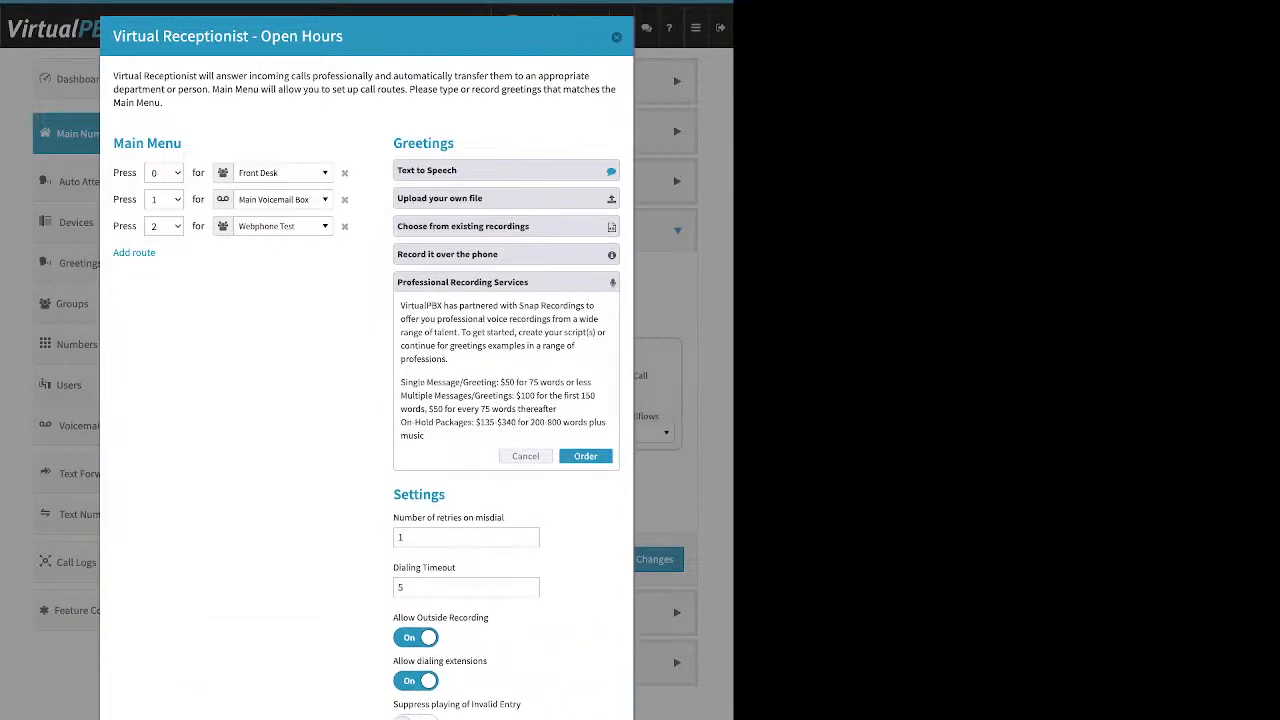
click(506, 282)
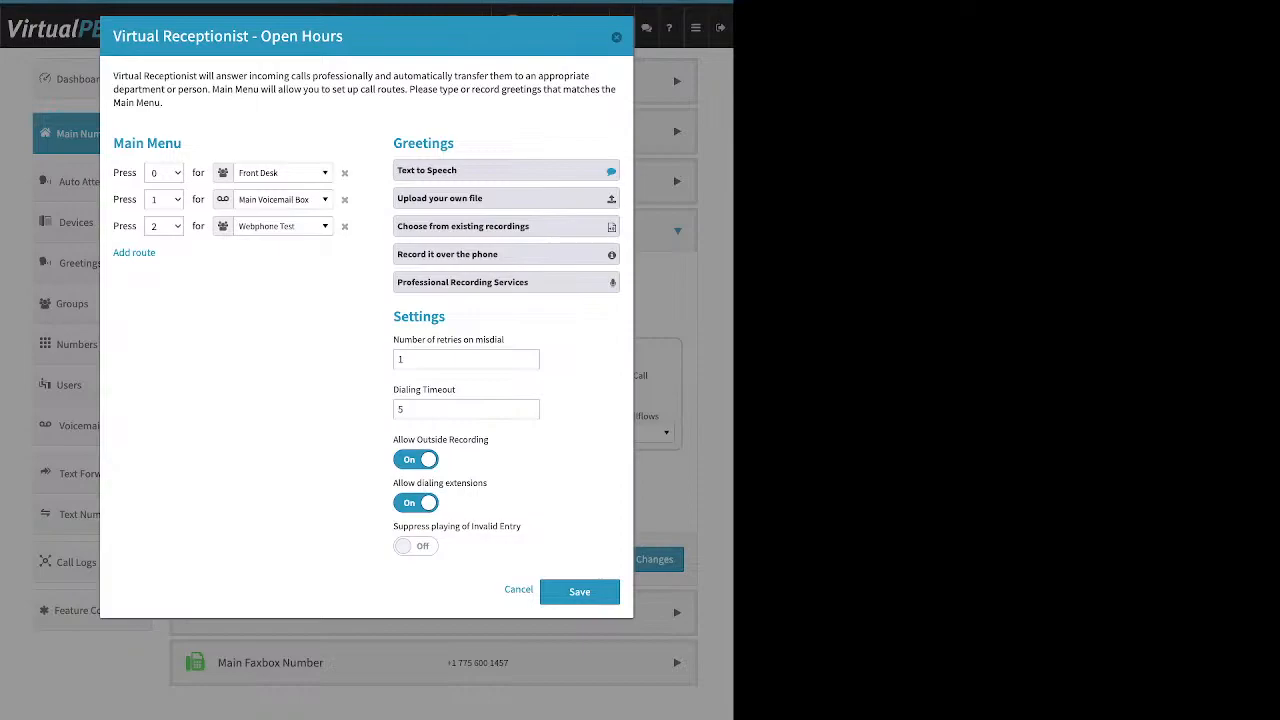
click(506, 198)
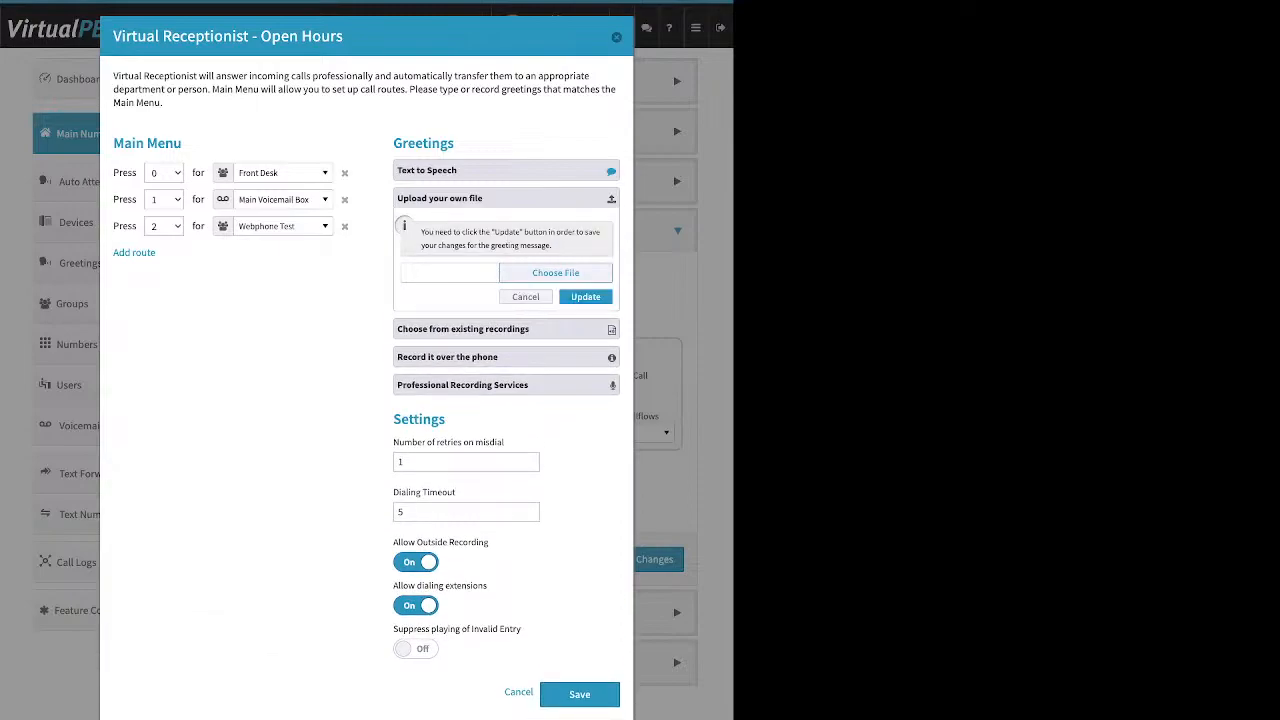
click(506, 198)
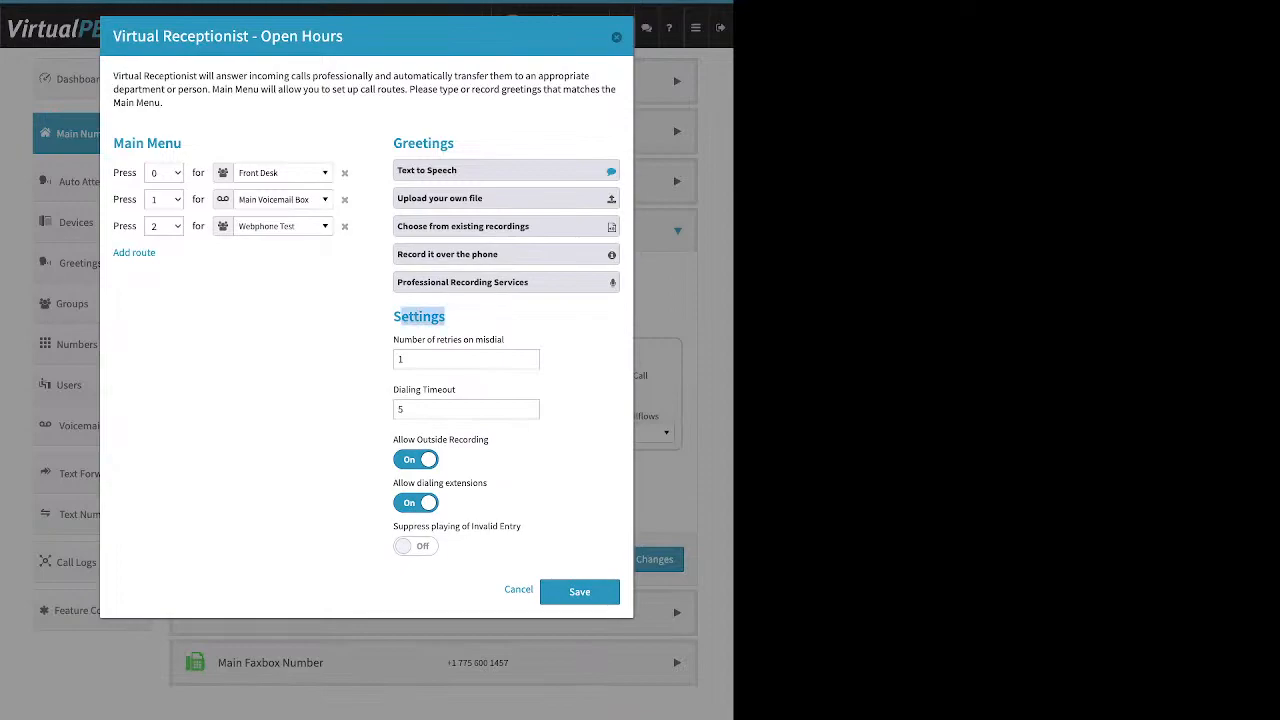
Turn Allow Outside Recording off and add a fourth route to the Main Menu
drag(393, 339, 503, 339)
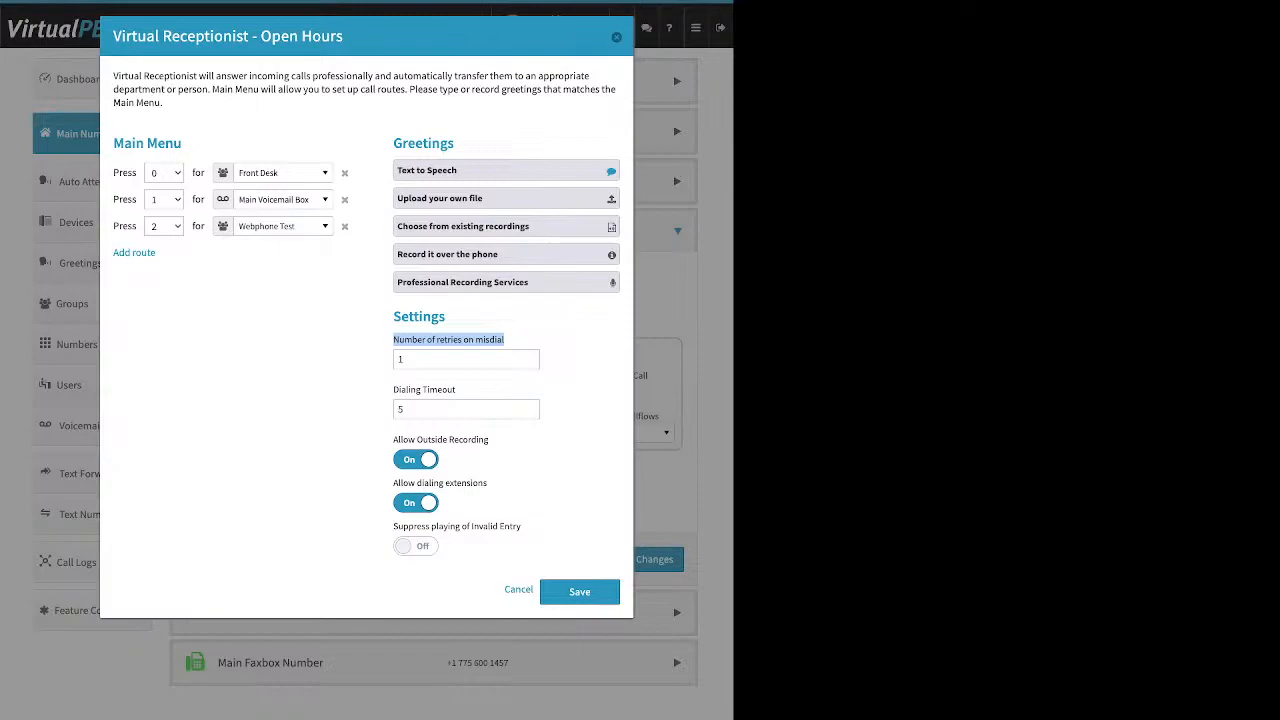
click(416, 460)
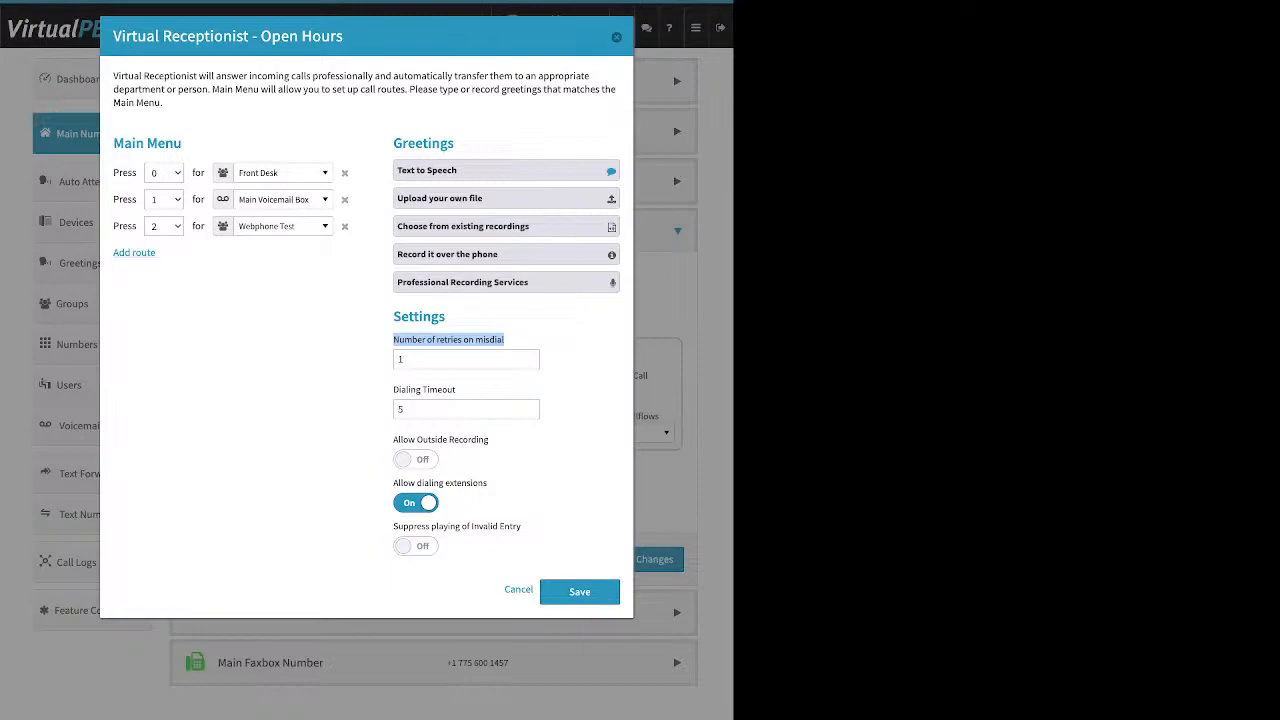
click(134, 252)
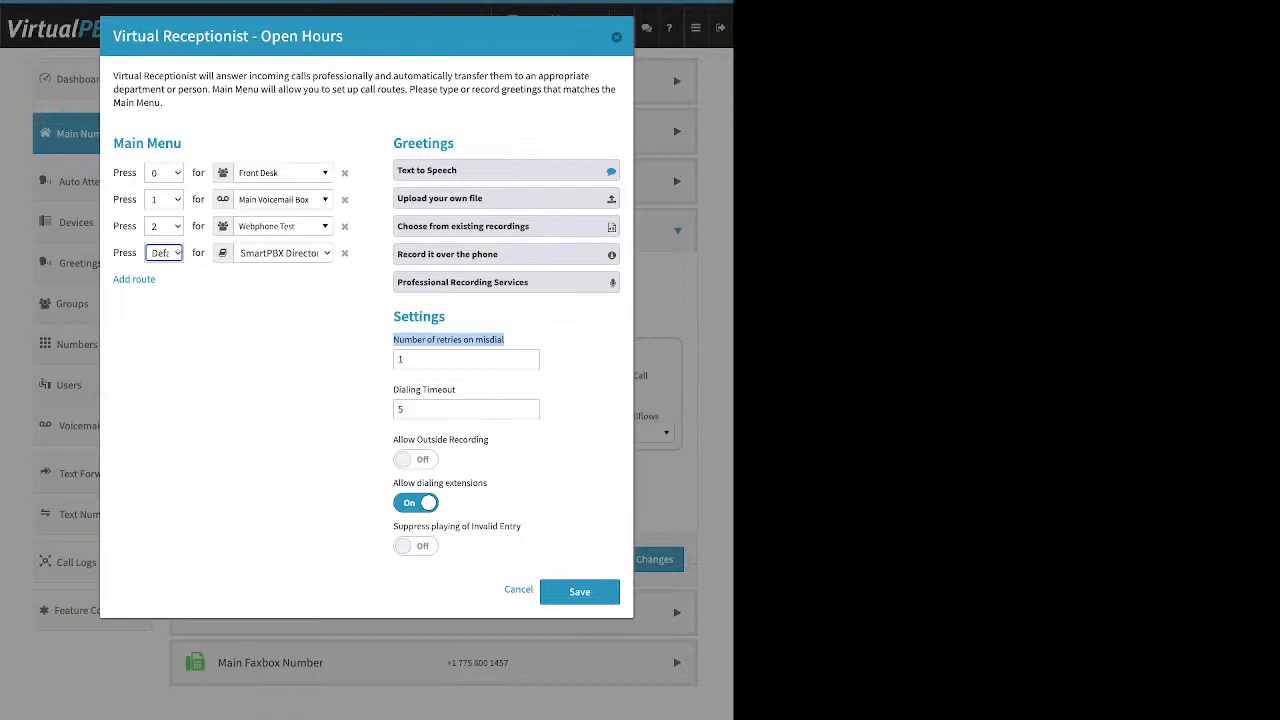
Remove the fourth route, leaving extension dialing on and invalid-entry suppression off after toggling them
click(344, 253)
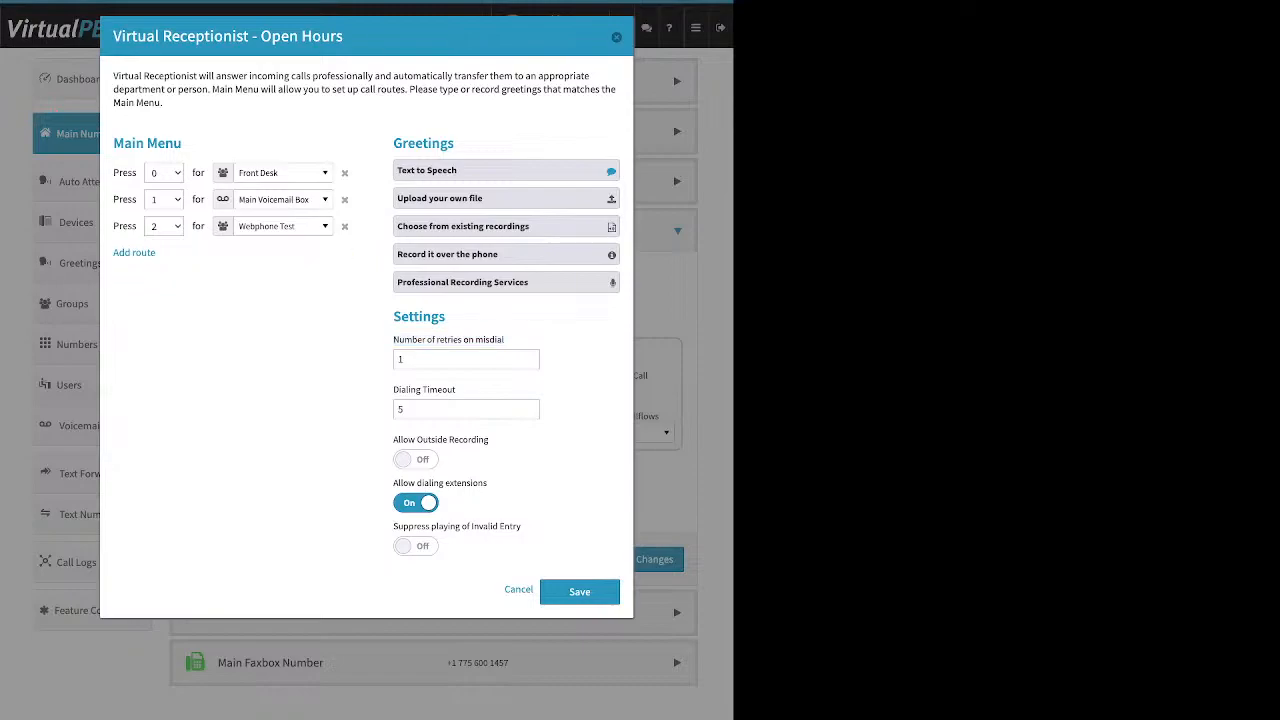
triple_click(424, 390)
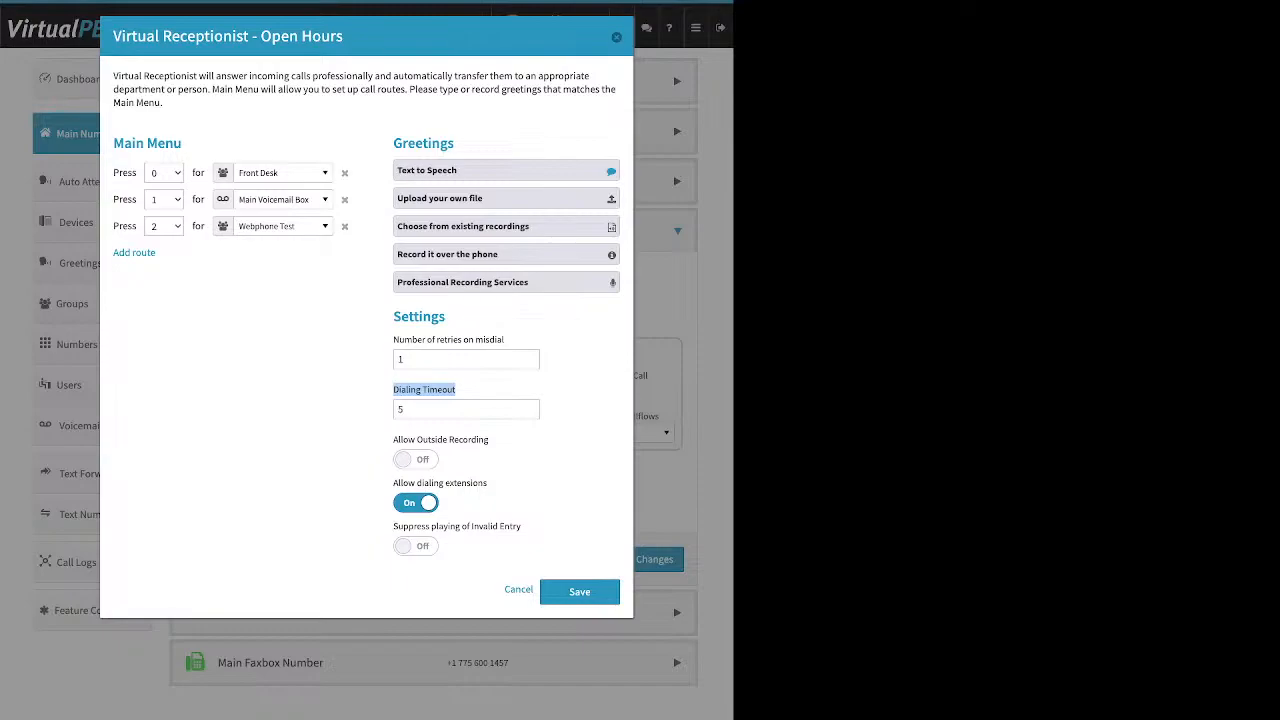
click(478, 390)
drag(489, 483, 393, 483)
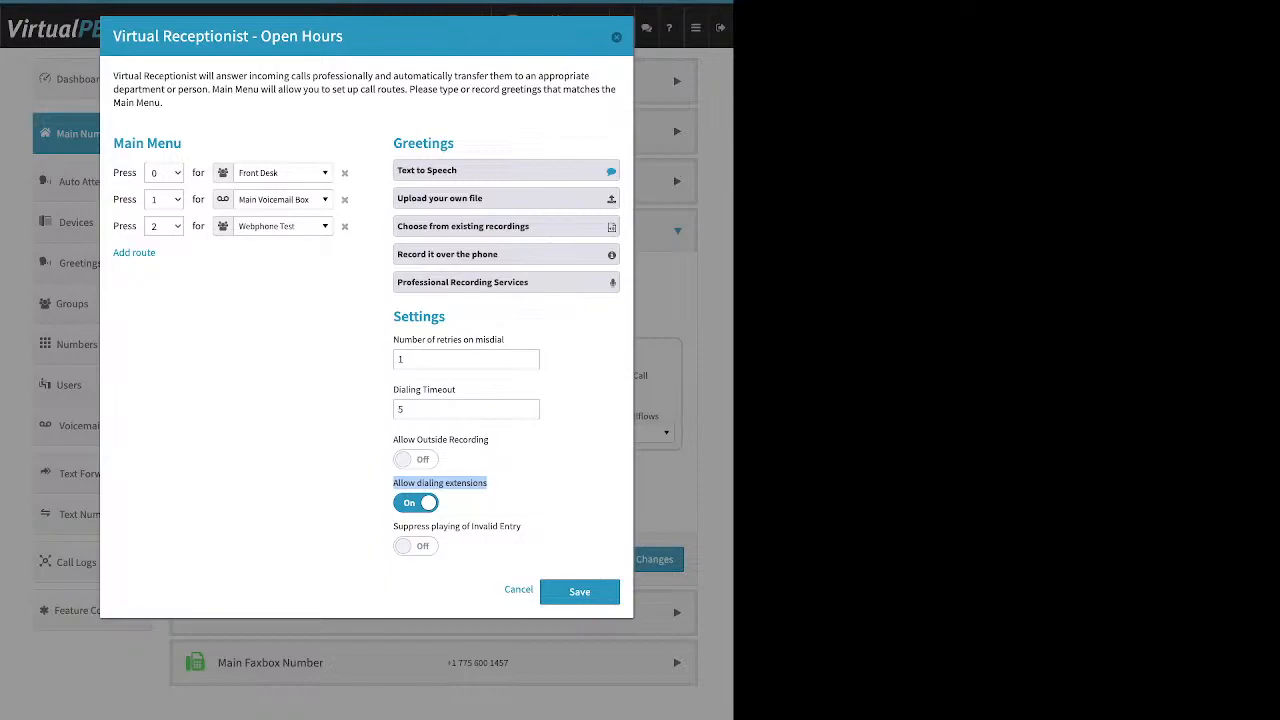
click(416, 503)
click(524, 505)
drag(522, 527, 393, 527)
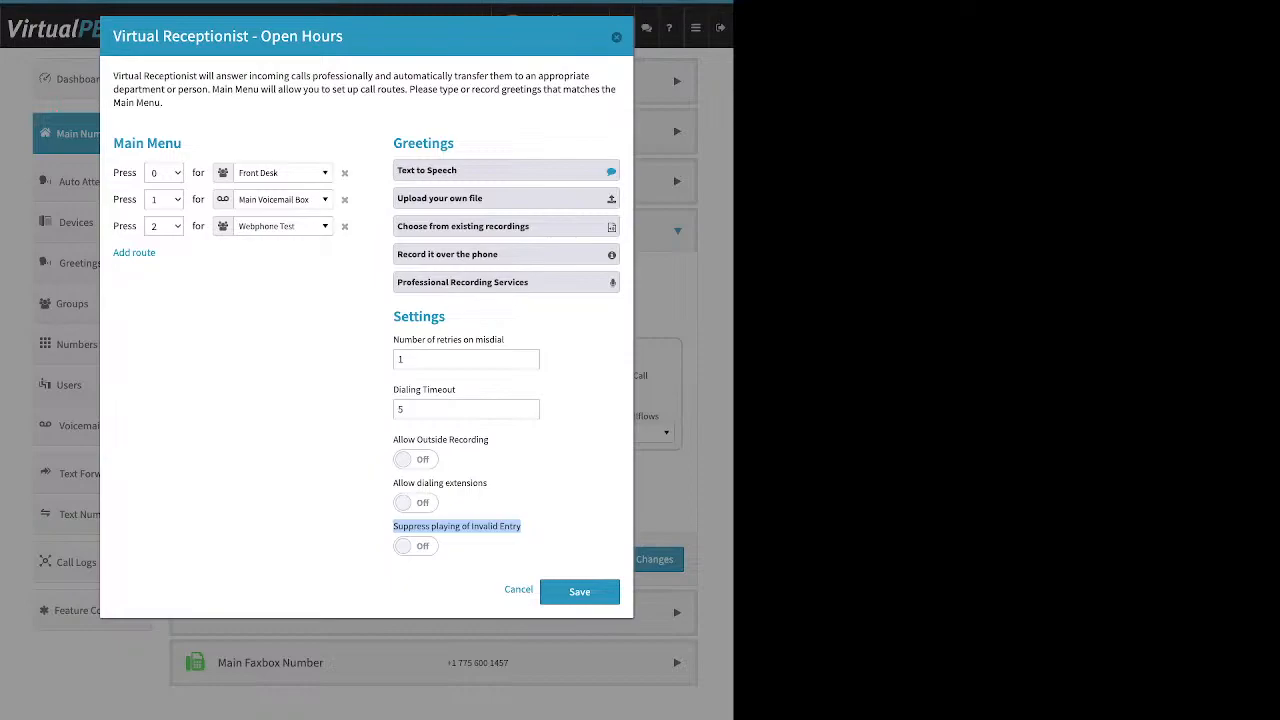
click(416, 546)
click(416, 546)
click(416, 503)
Review the Main Menu, Greetings and Settings sections and save the Open Hours receptionist
drag(183, 143, 124, 143)
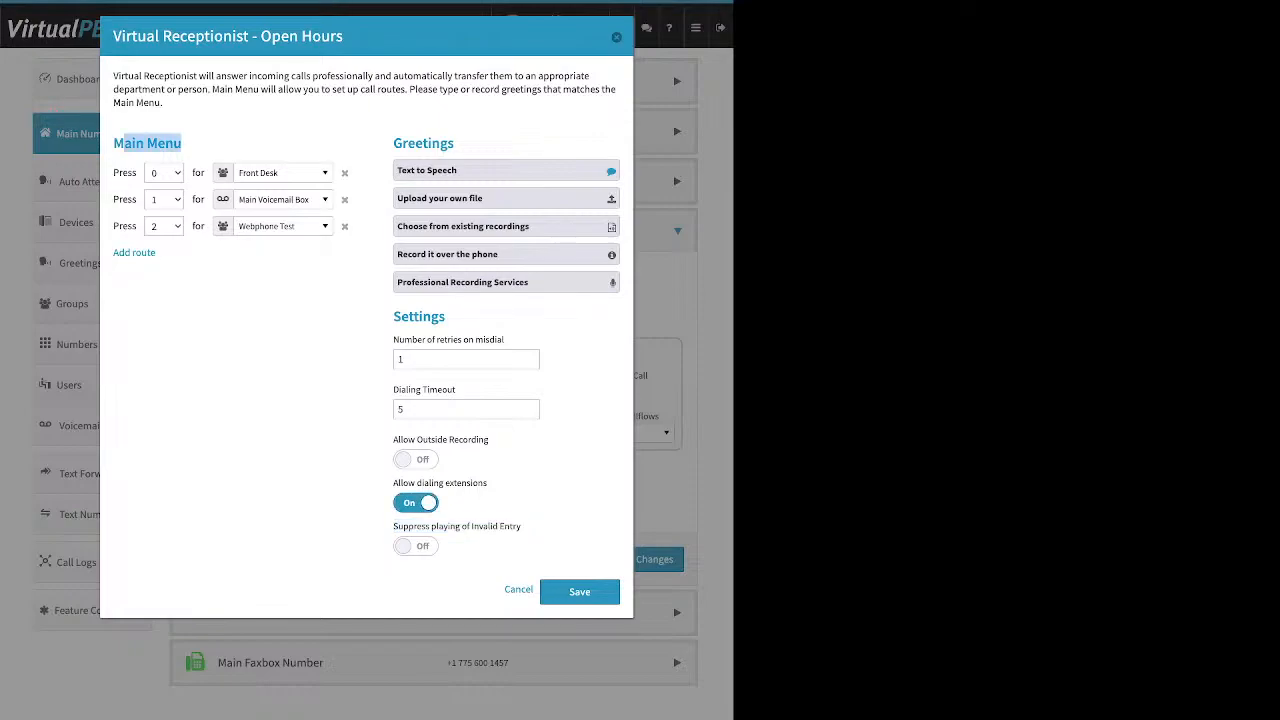
drag(455, 143, 393, 143)
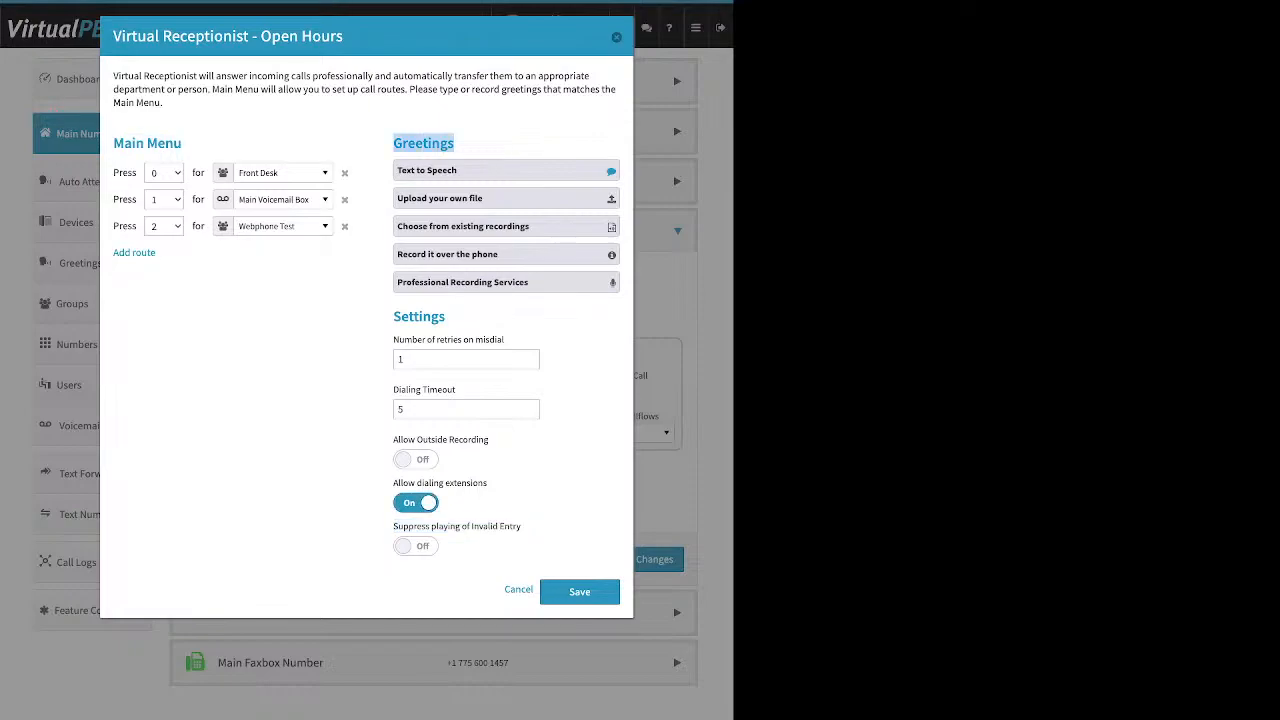
drag(446, 317, 402, 317)
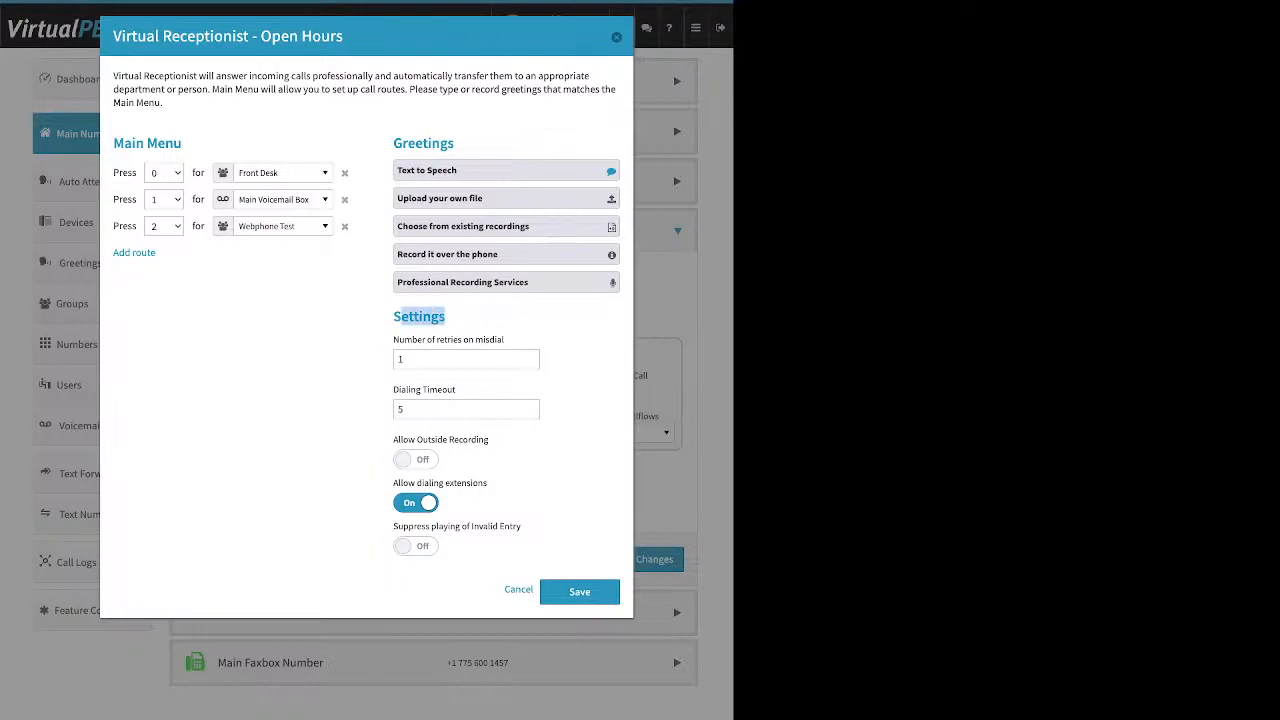
click(580, 592)
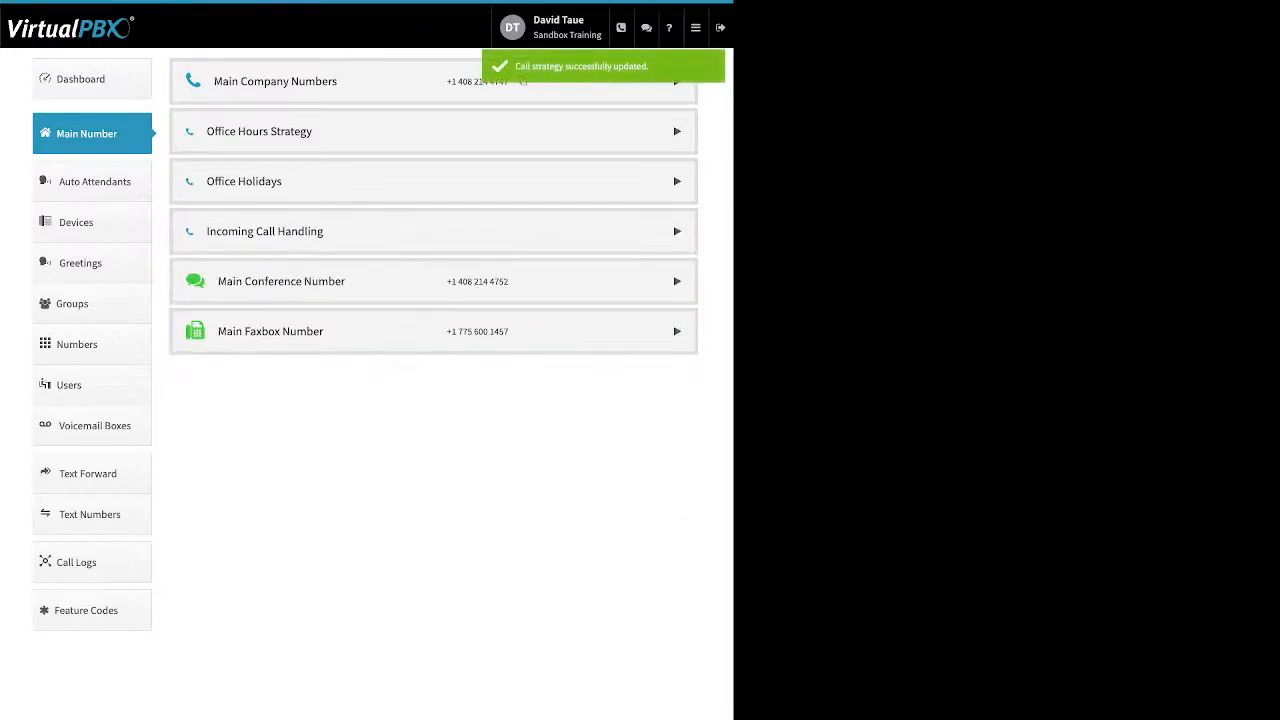
Expand Incoming Call Handling and show the After Hours routing choices
click(434, 231)
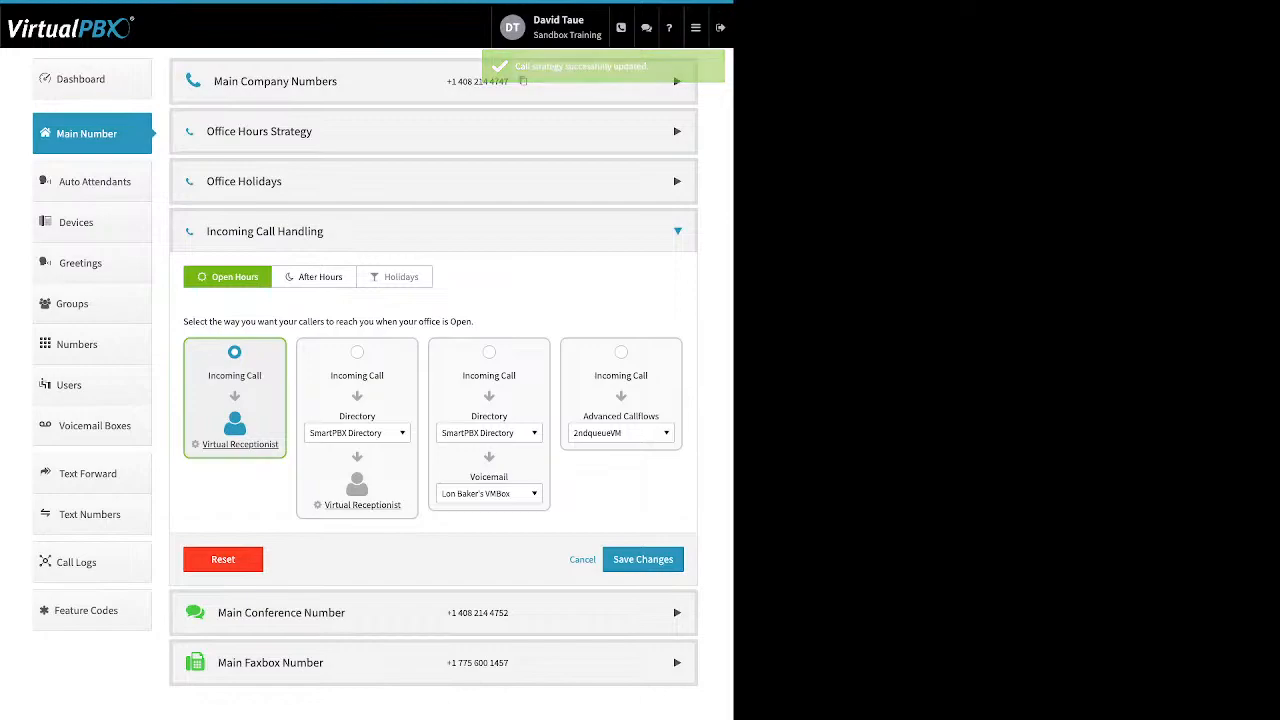
click(314, 277)
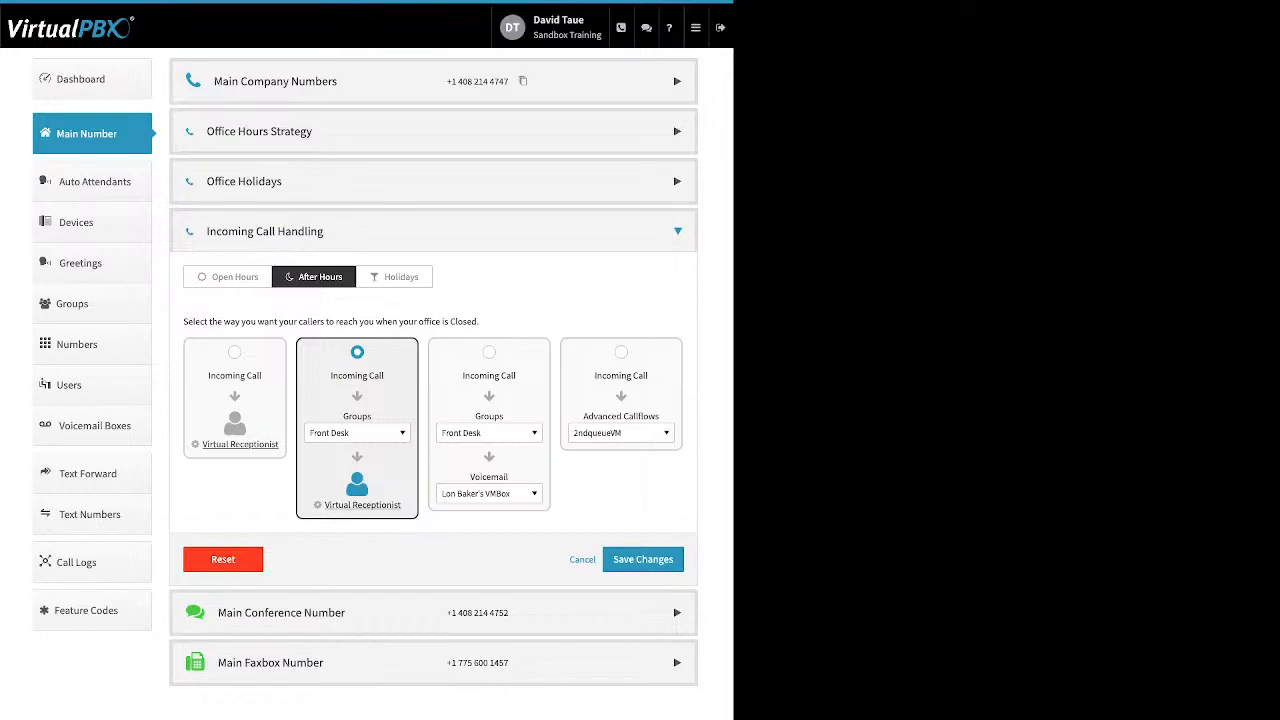
Keep Front Desk as the after-hours group and choose the Groups-then-Voicemail routing
click(357, 433)
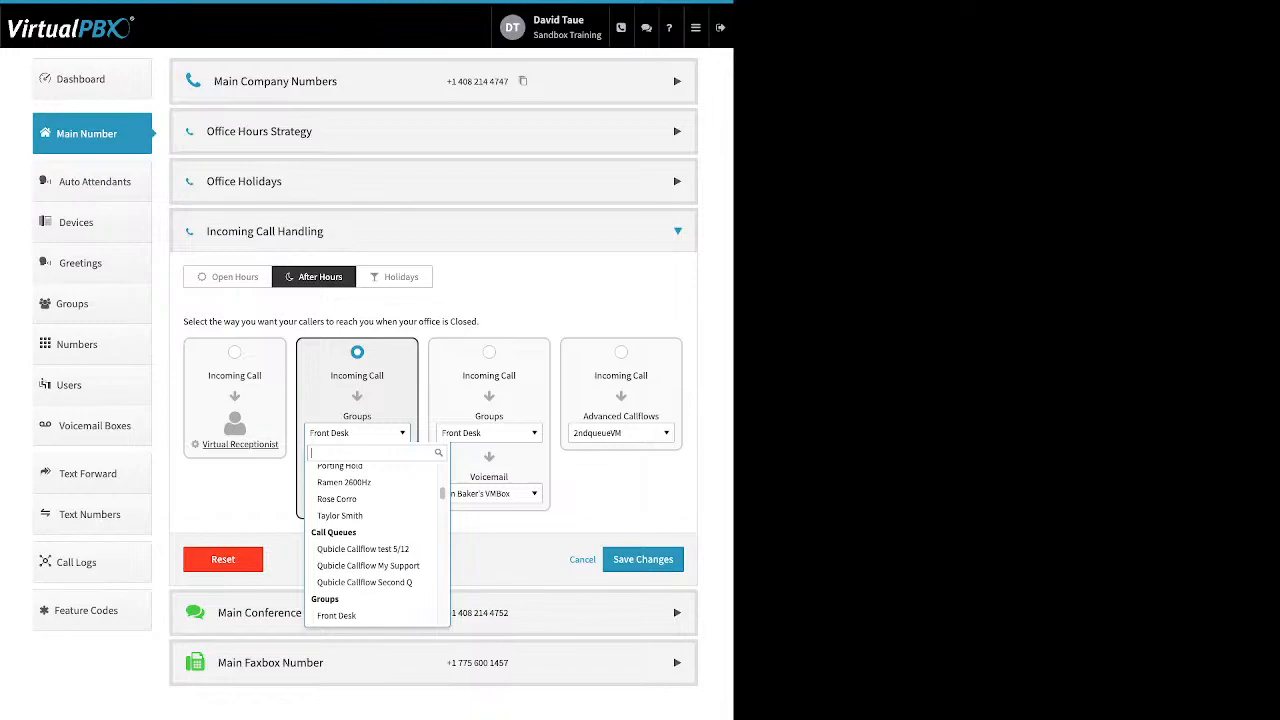
scroll(372, 556, up, 10)
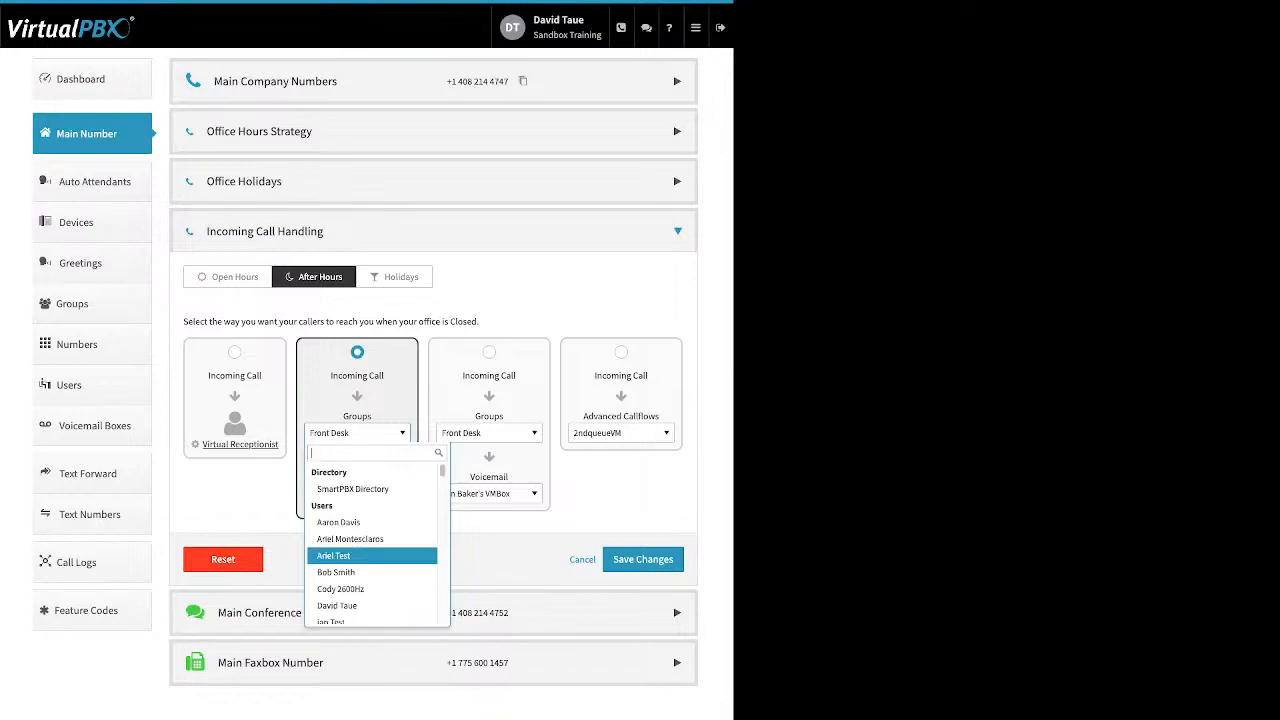
scroll(372, 556, down, 1)
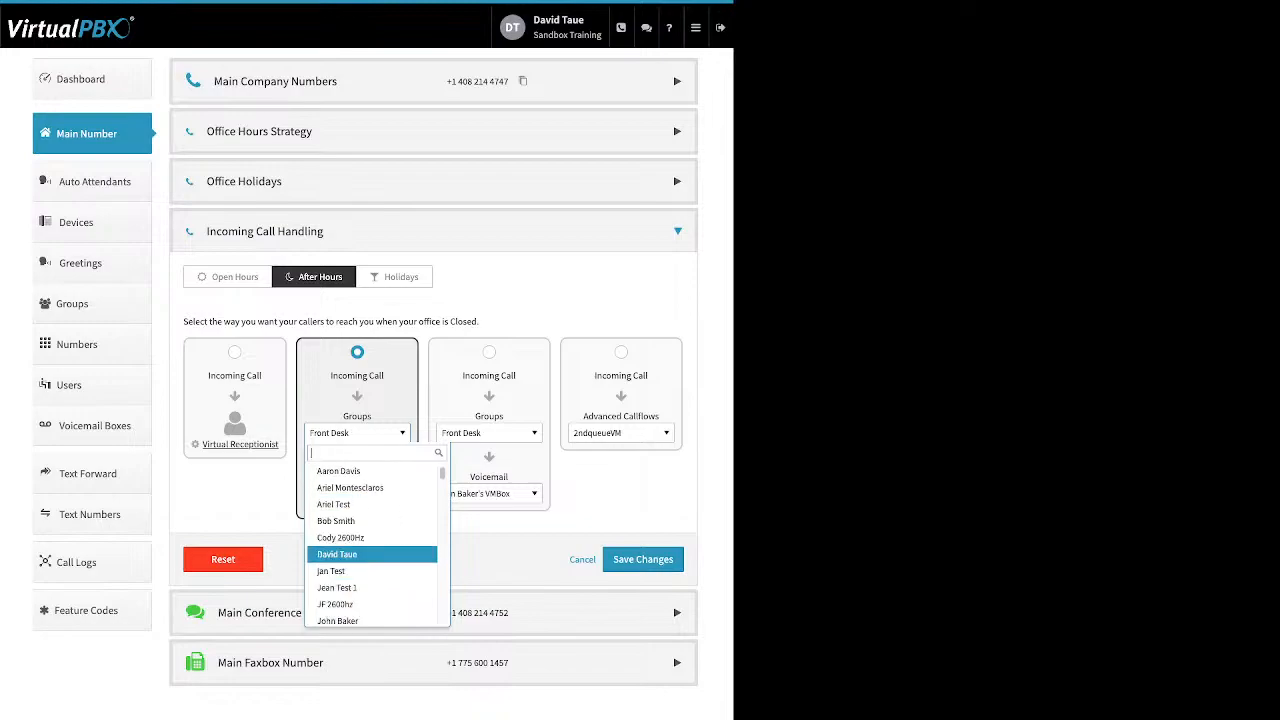
scroll(372, 560, down, 1)
scroll(372, 562, down, 4)
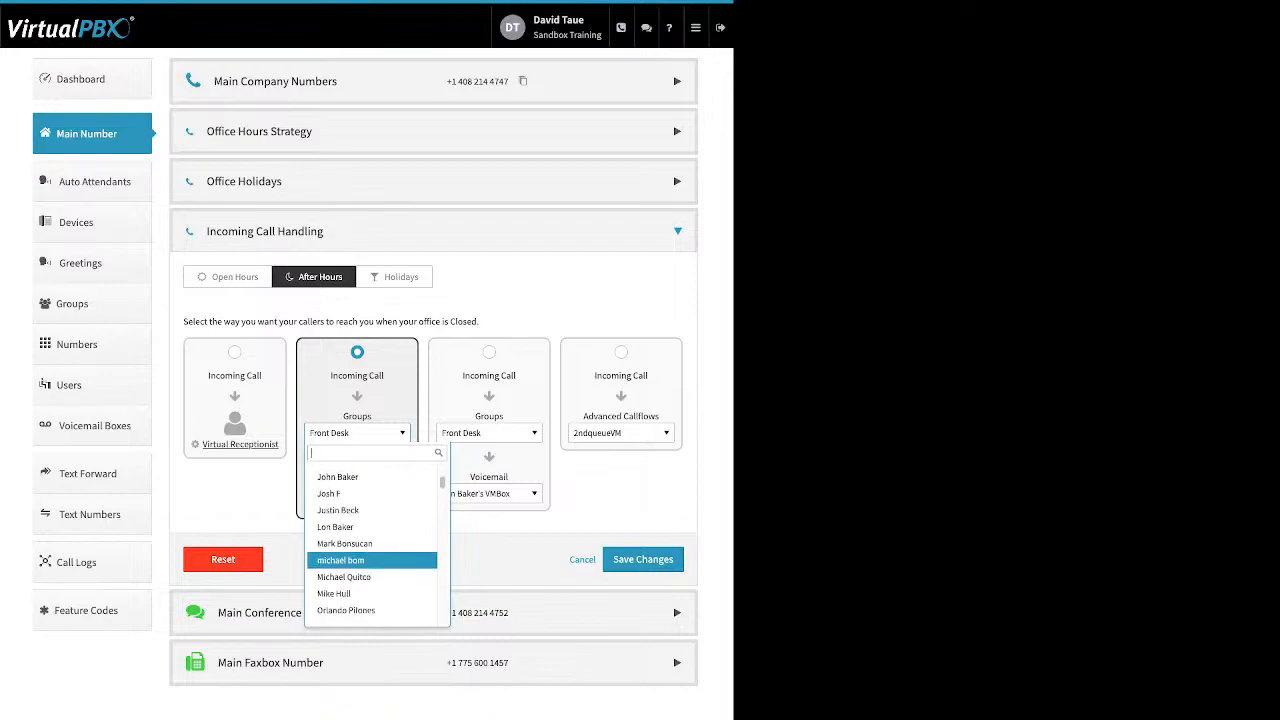
scroll(372, 562, down, 1)
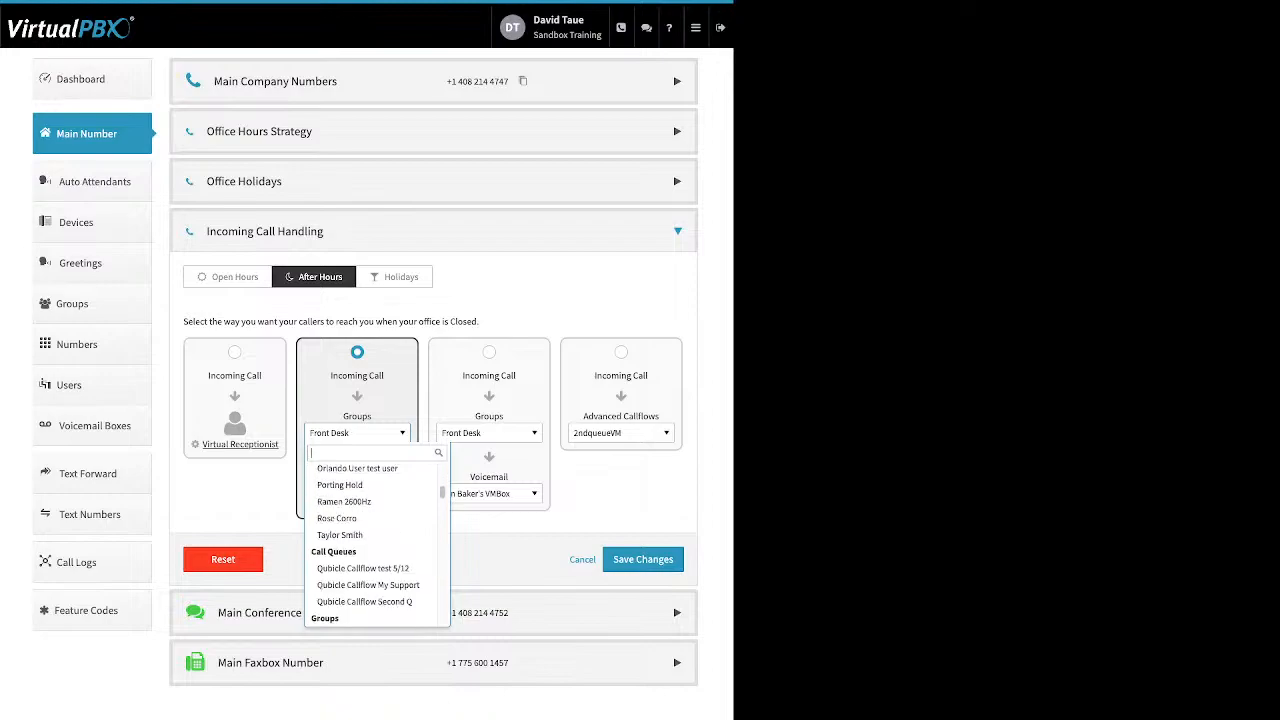
scroll(372, 562, down, 2)
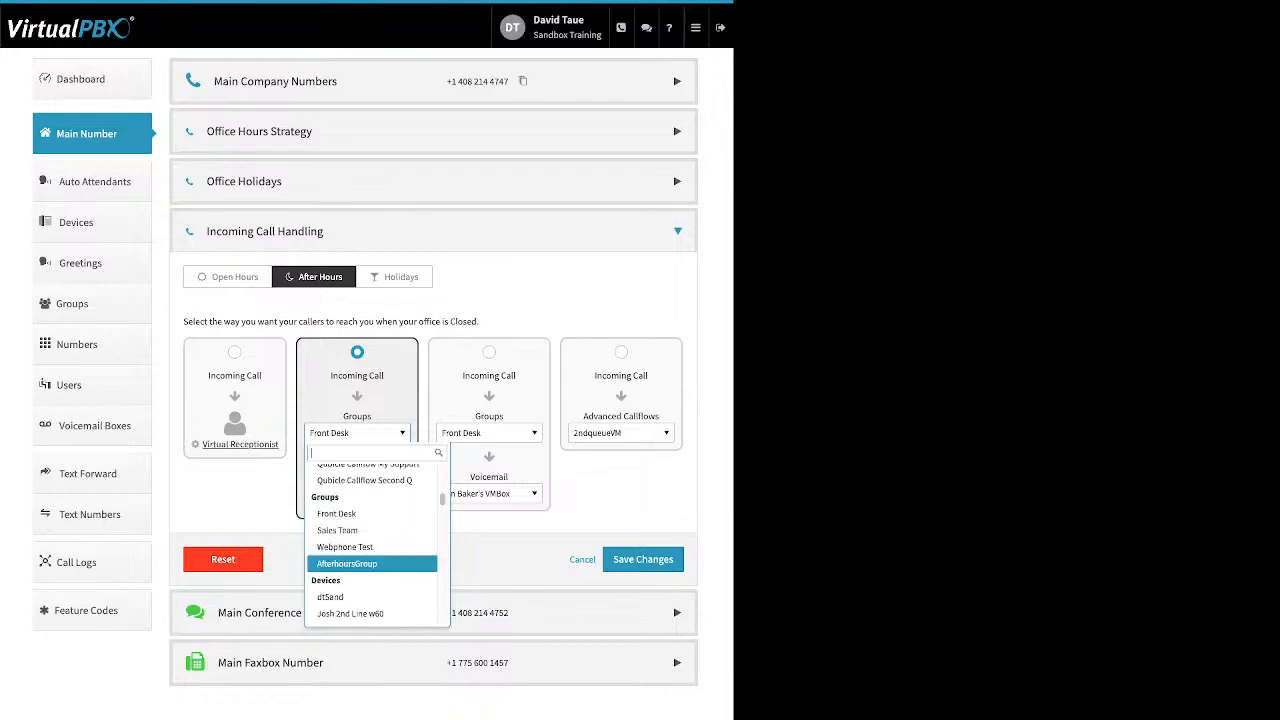
key(Escape)
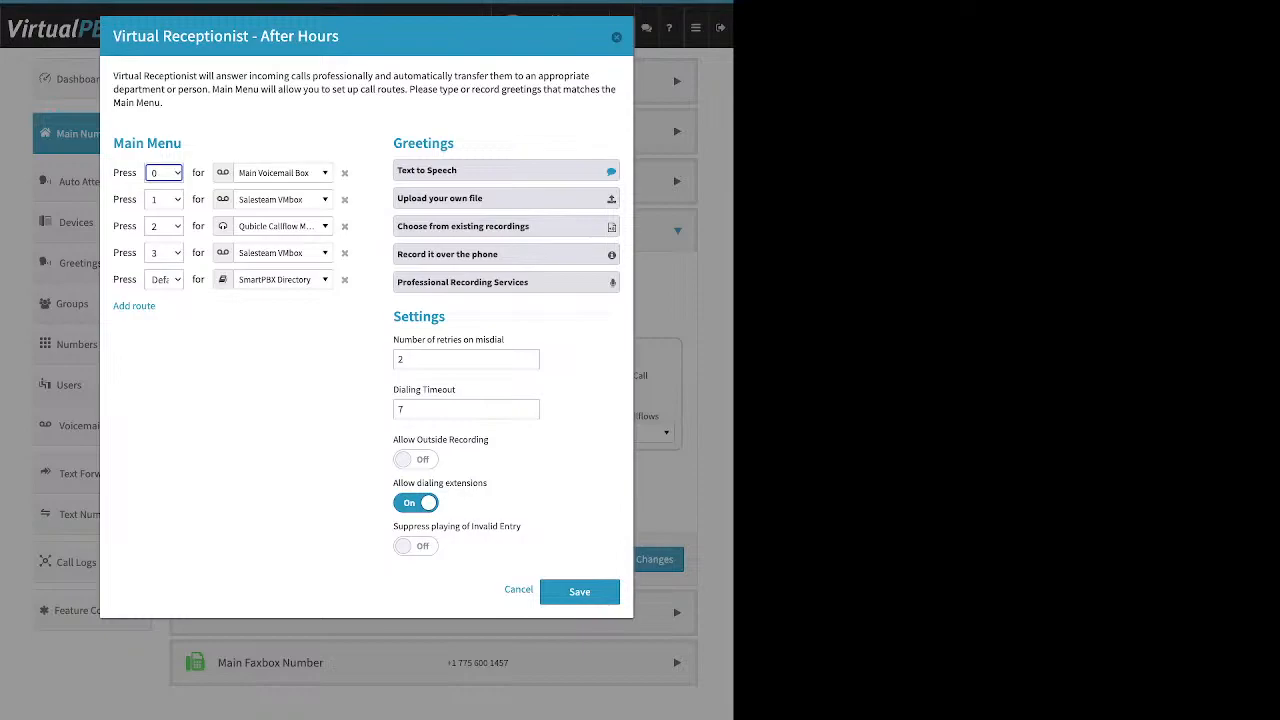
click(616, 37)
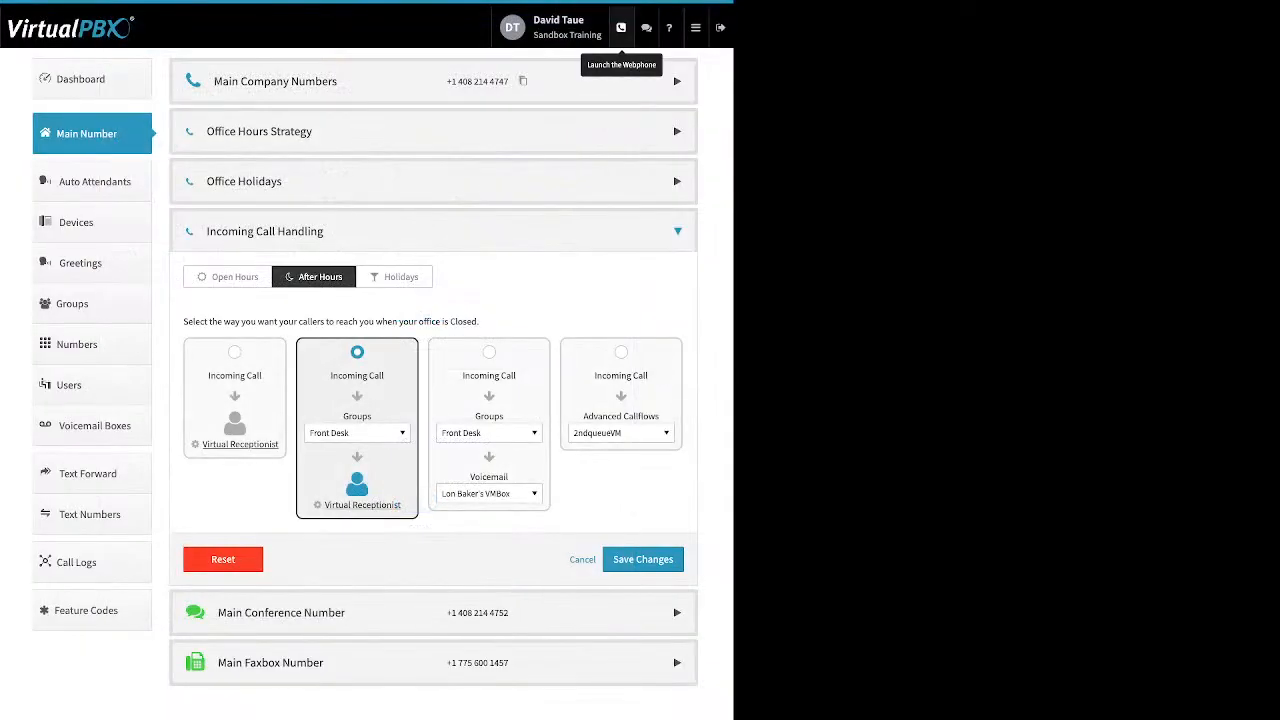
click(489, 352)
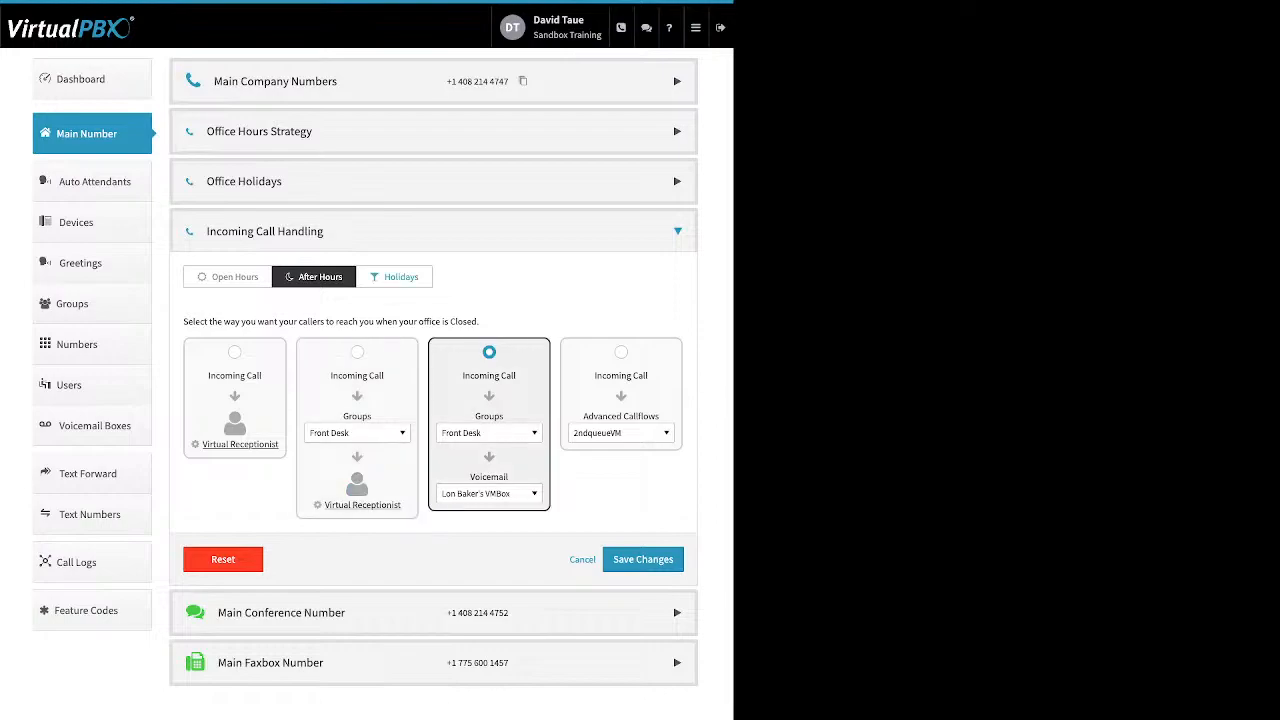
Show holiday call routing, confirming Main Voicemail Box as its voicemail destination
click(395, 277)
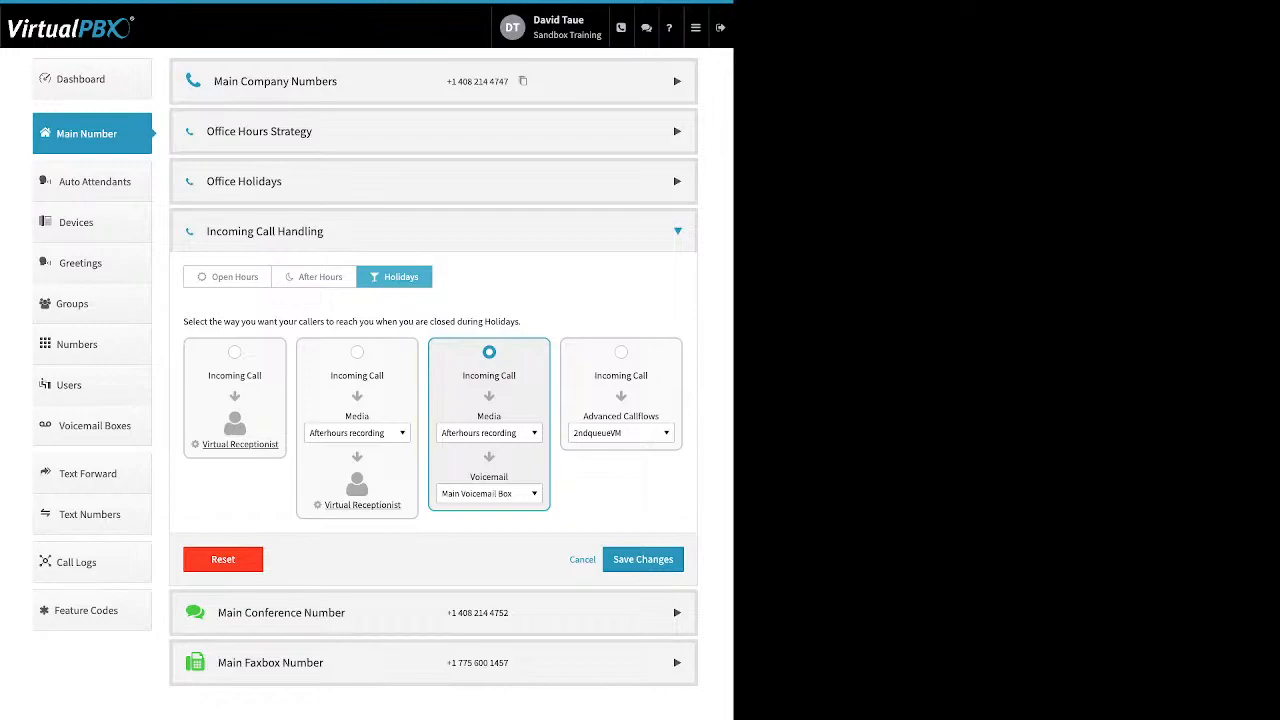
click(489, 494)
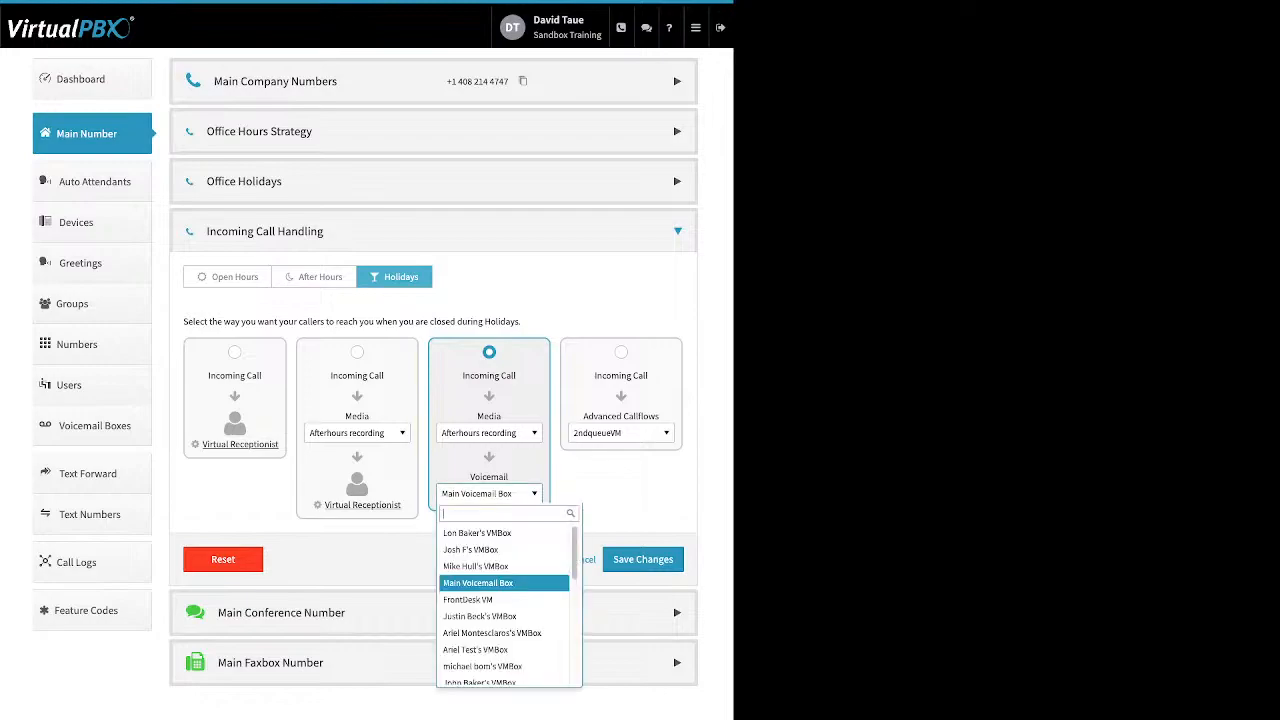
click(489, 494)
Change the holiday media to Other > Skip to Voicemail, keeping Main Voicemail Box
click(489, 433)
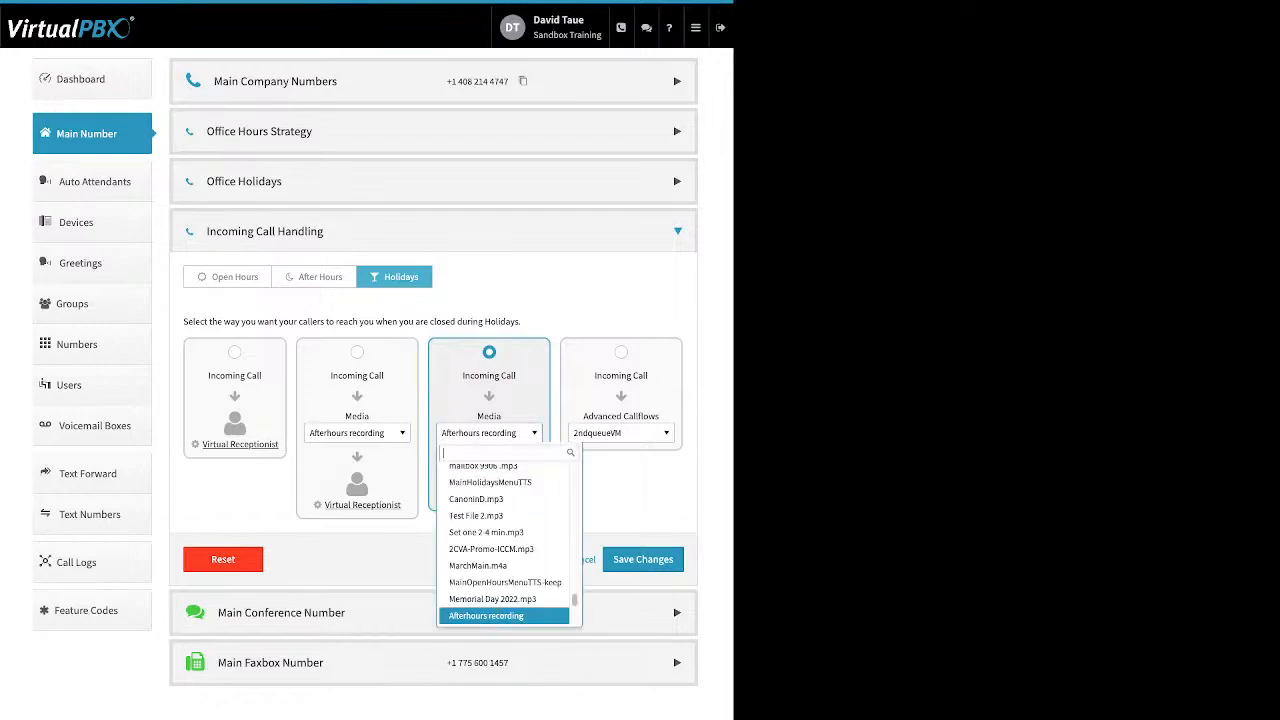
scroll(500, 556, up, 15)
scroll(503, 552, up, 10)
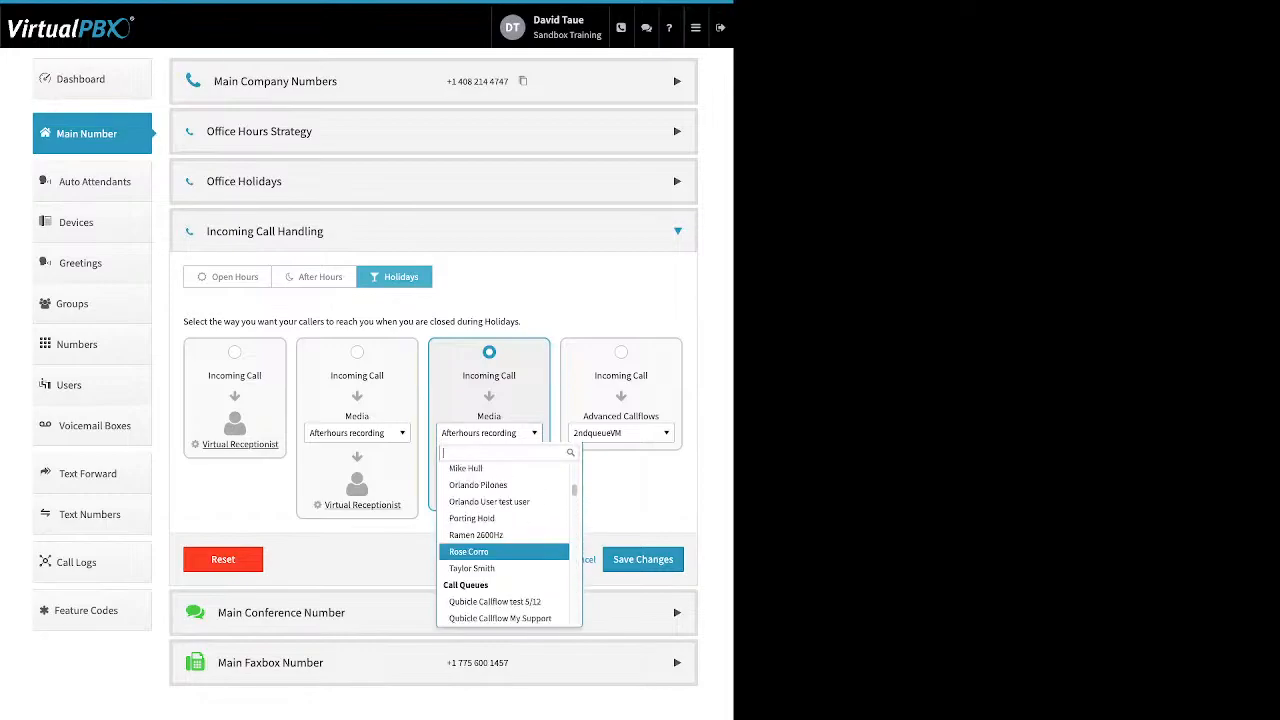
scroll(503, 509, down, 10)
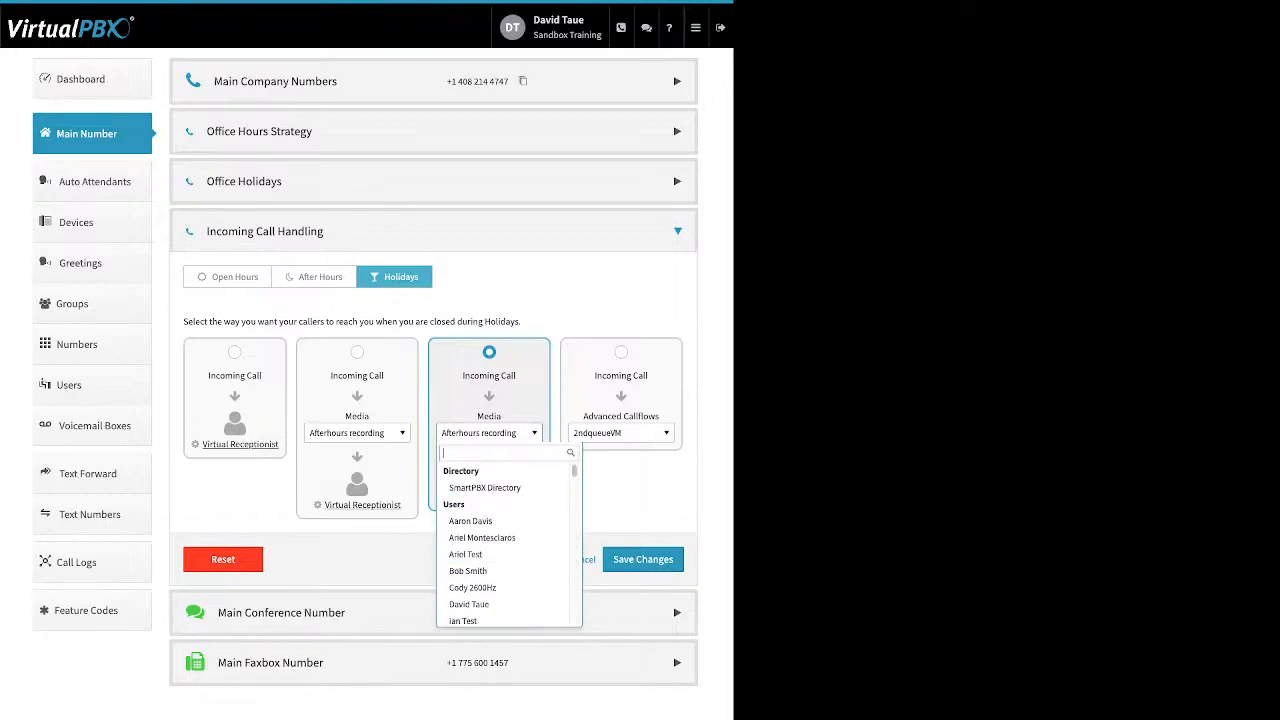
scroll(503, 505, down, 5)
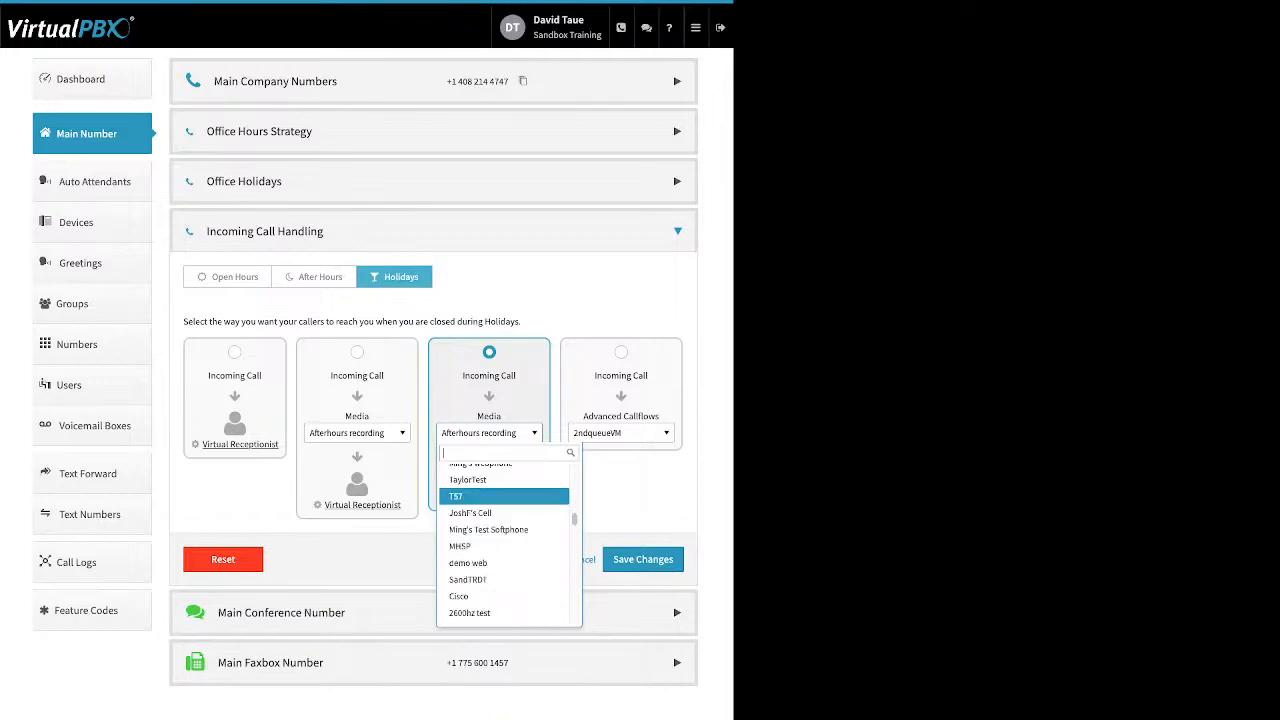
scroll(503, 509, down, 10)
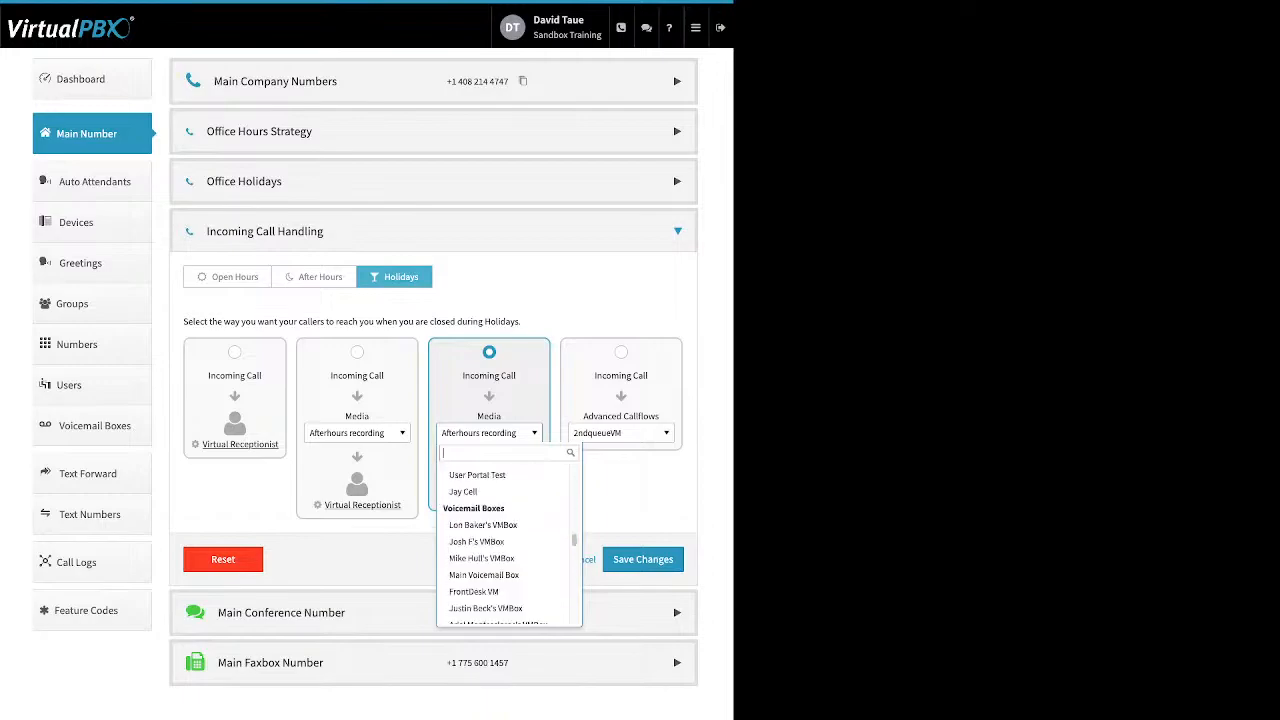
scroll(503, 505, down, 15)
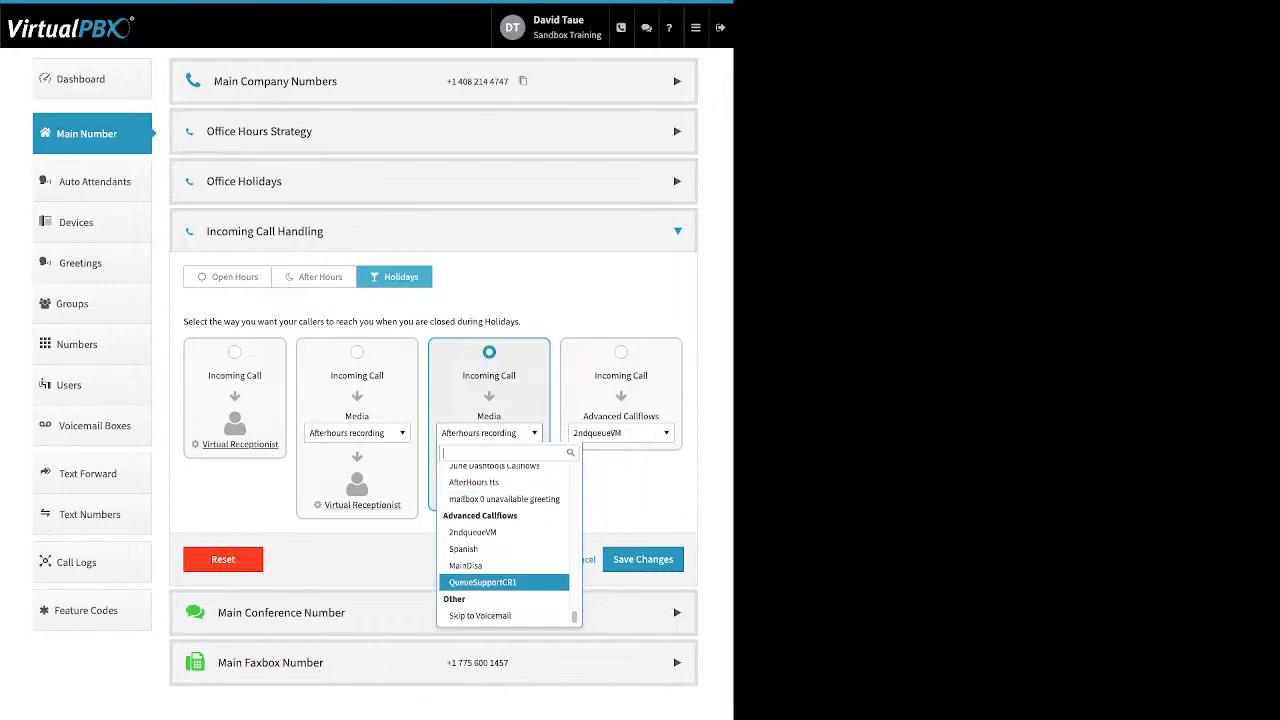
click(480, 616)
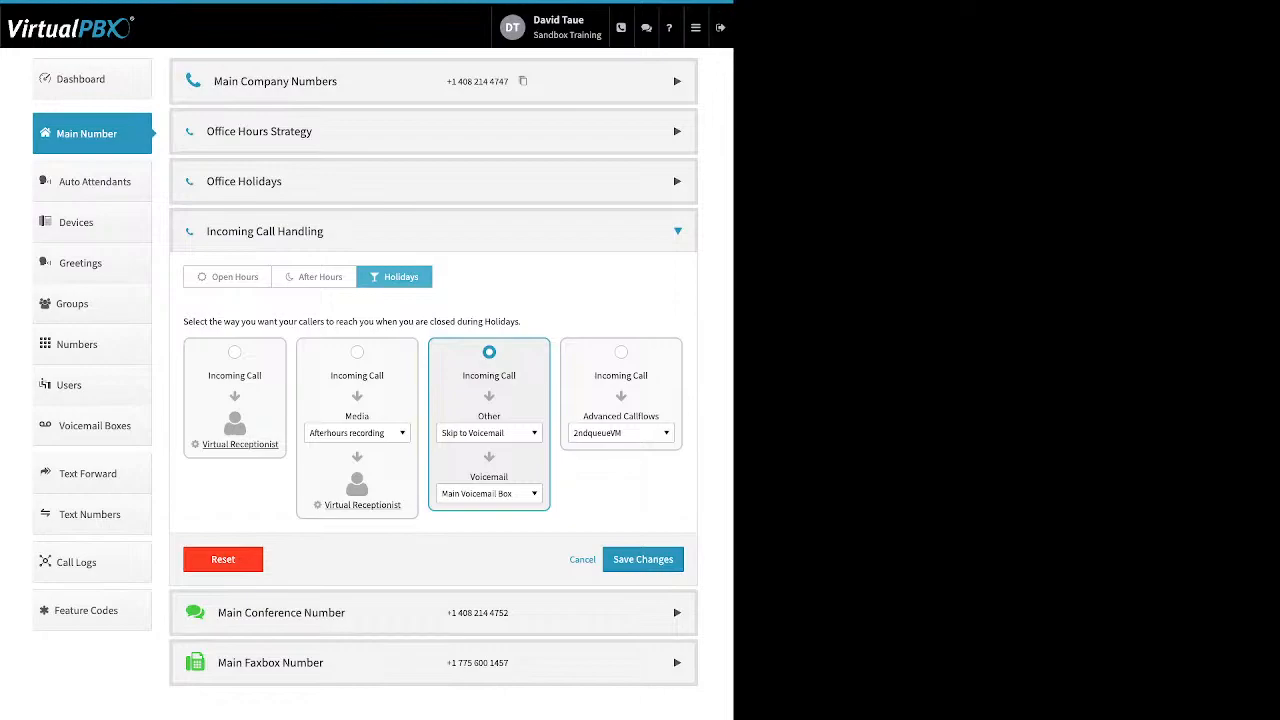
click(489, 494)
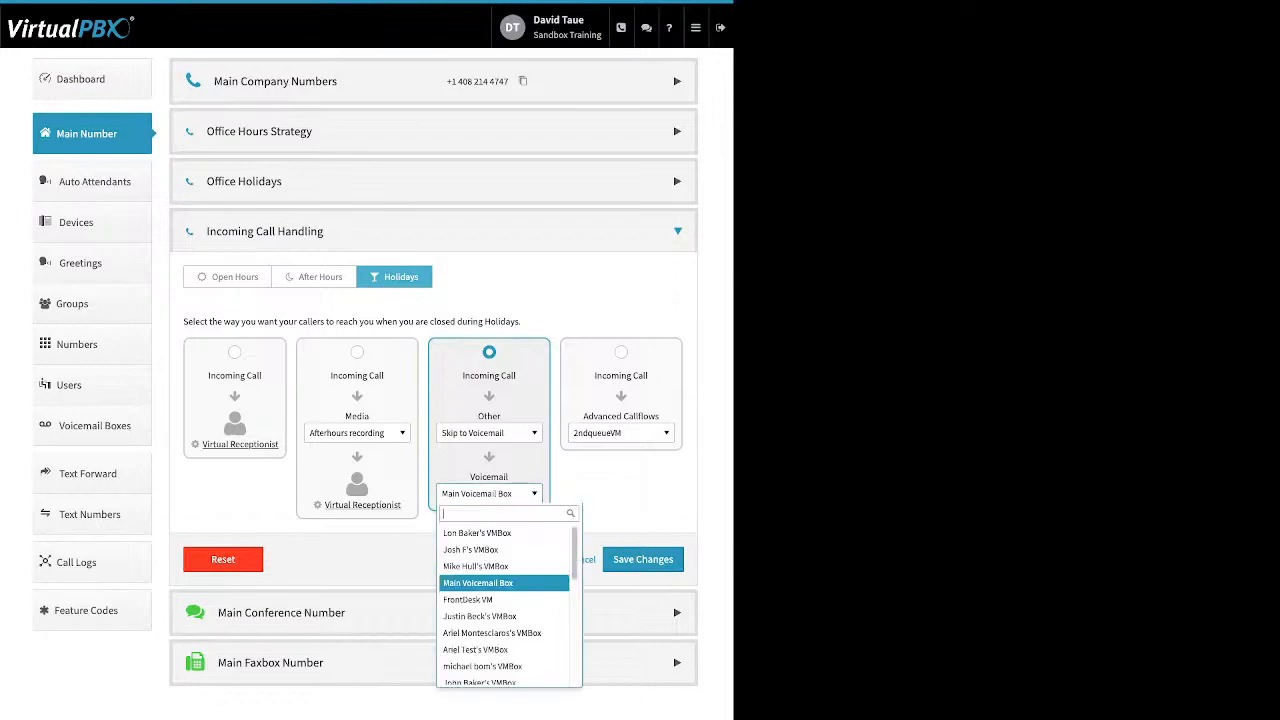
click(489, 494)
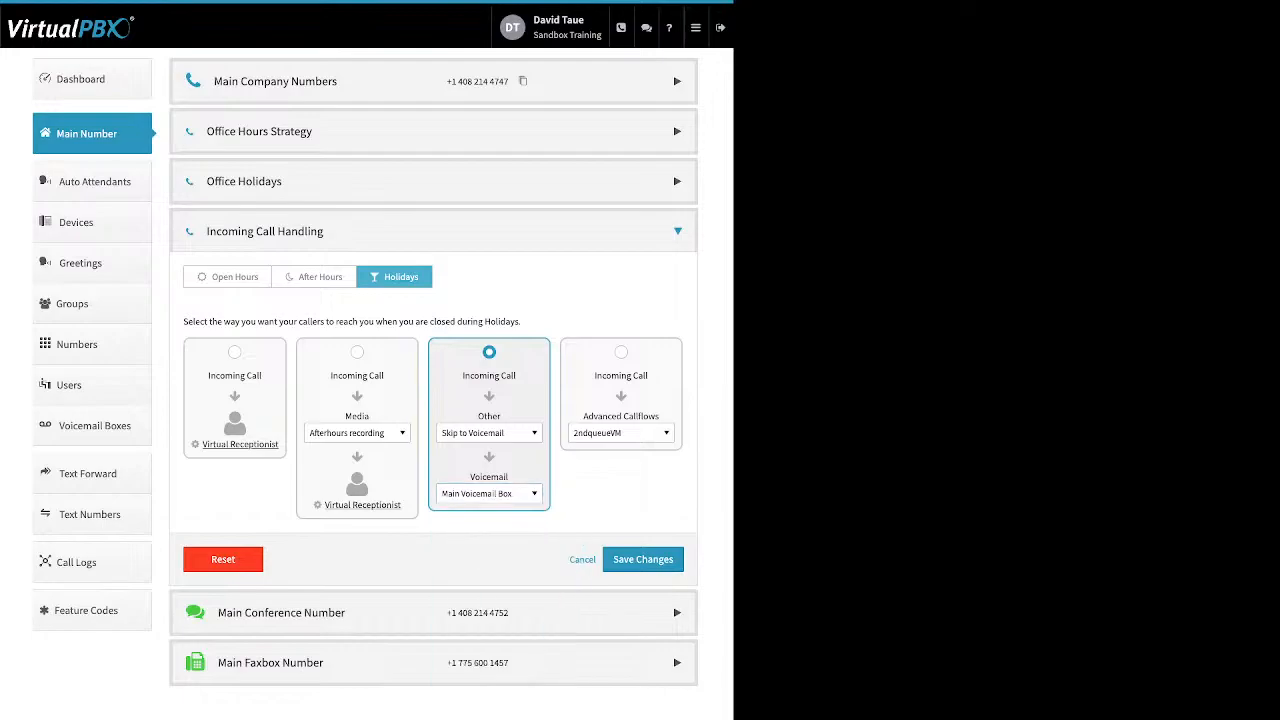
Save the holiday routing changes and expand the Main Conference Number options
click(643, 559)
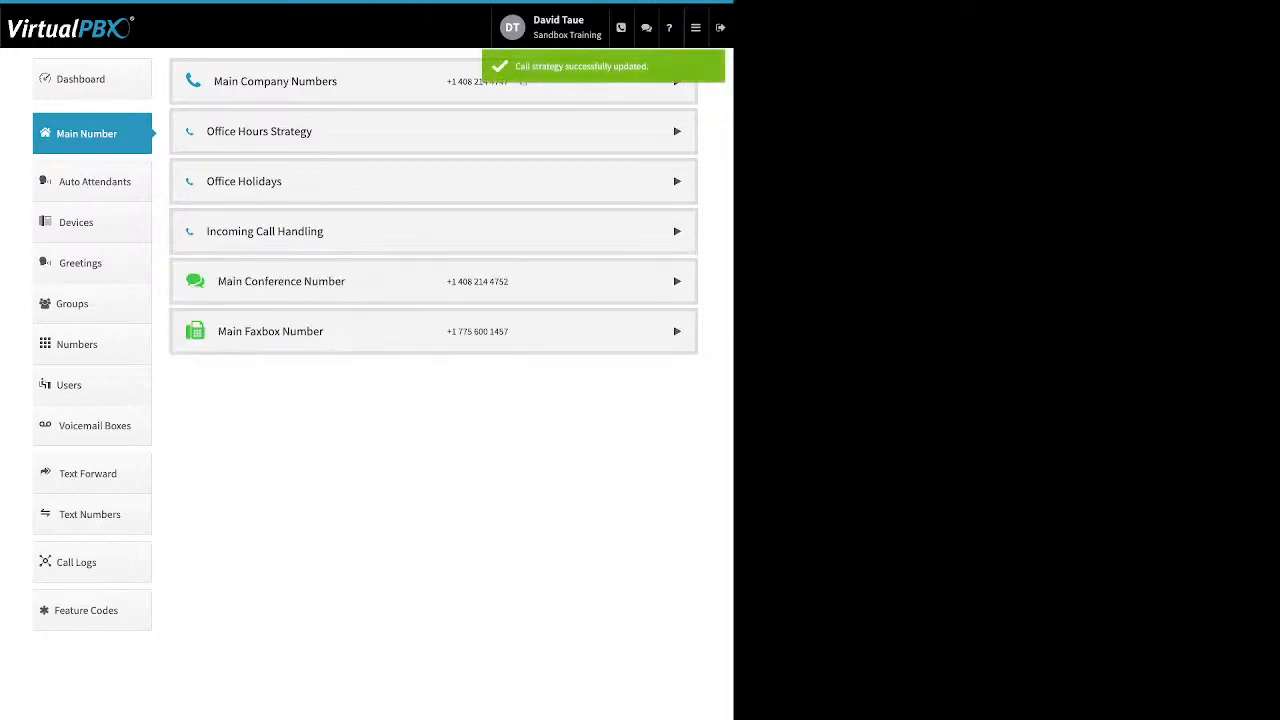
click(677, 281)
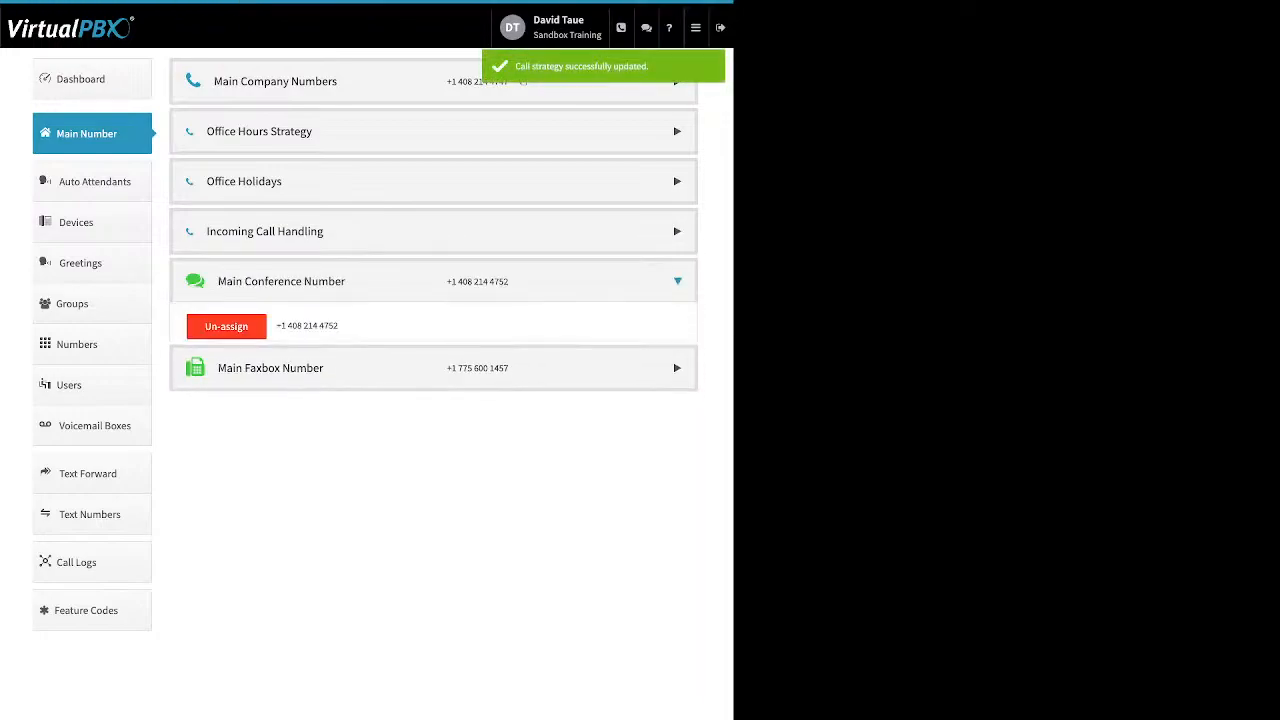
drag(470, 373, 197, 373)
Try the custom conference greeting without saving, then expand the Main Faxbox Number section
click(231, 373)
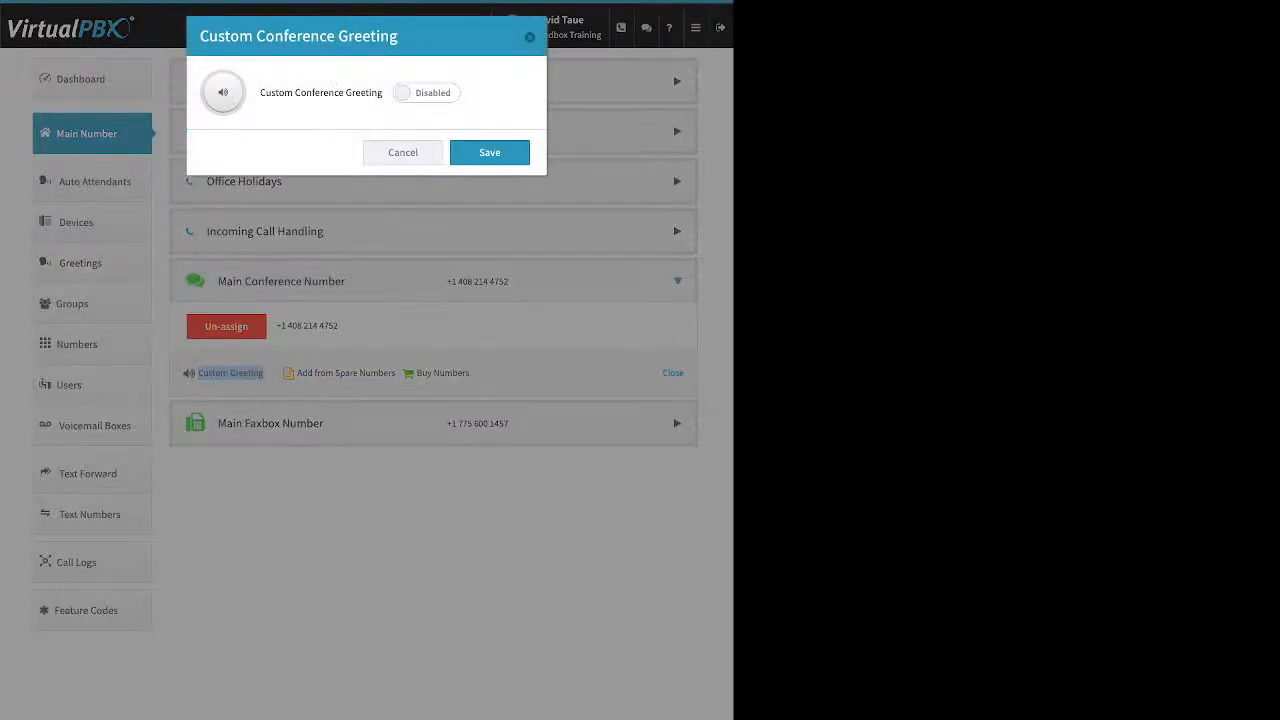
click(427, 93)
click(366, 204)
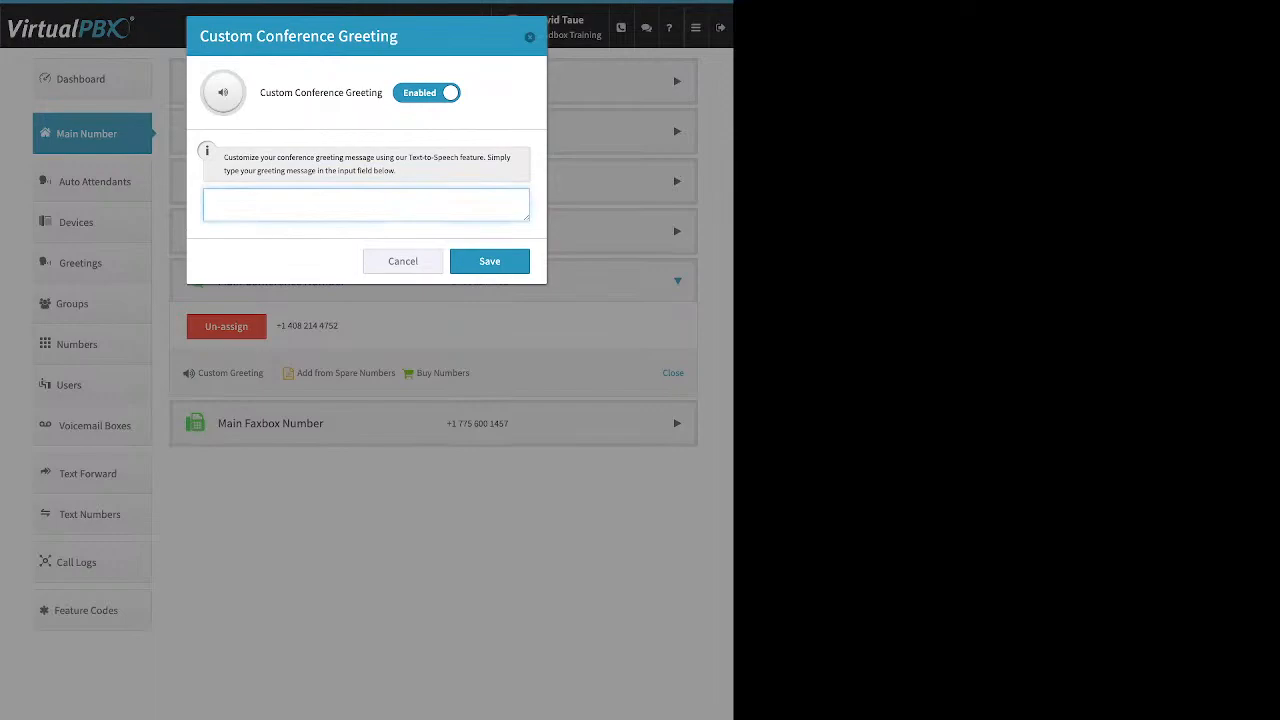
click(403, 261)
click(433, 423)
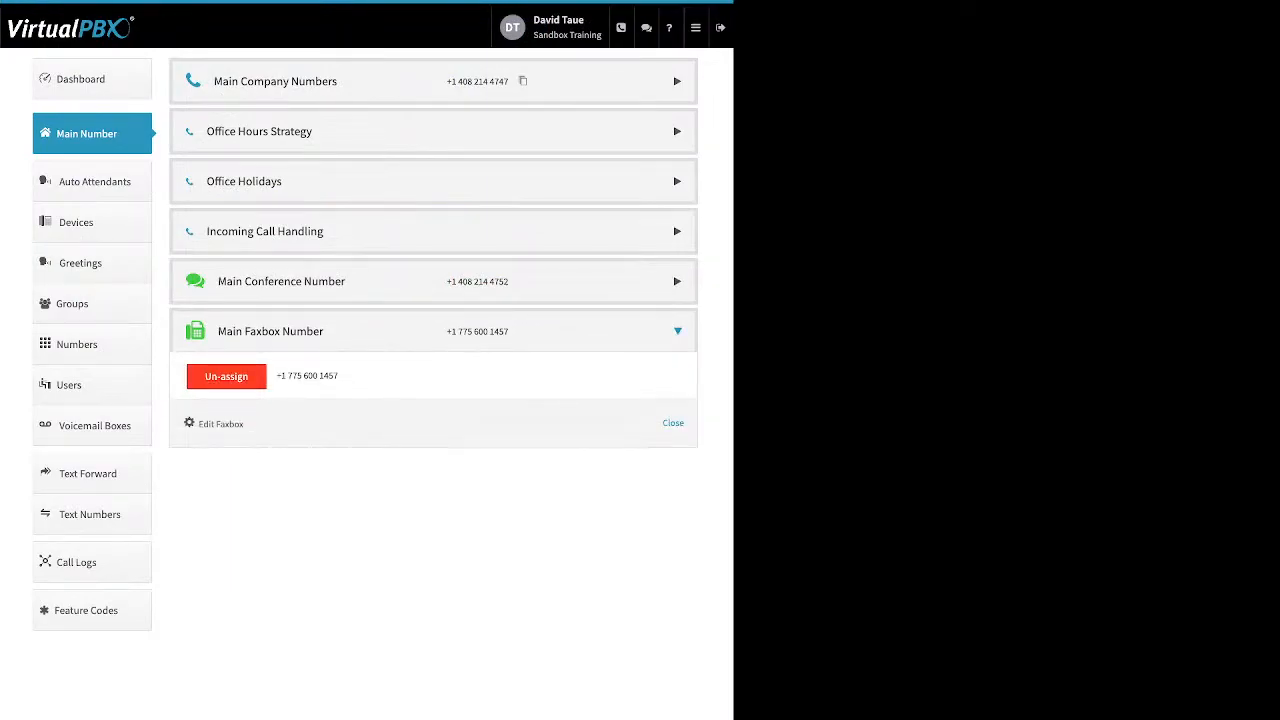
drag(245, 424, 198, 424)
click(220, 424)
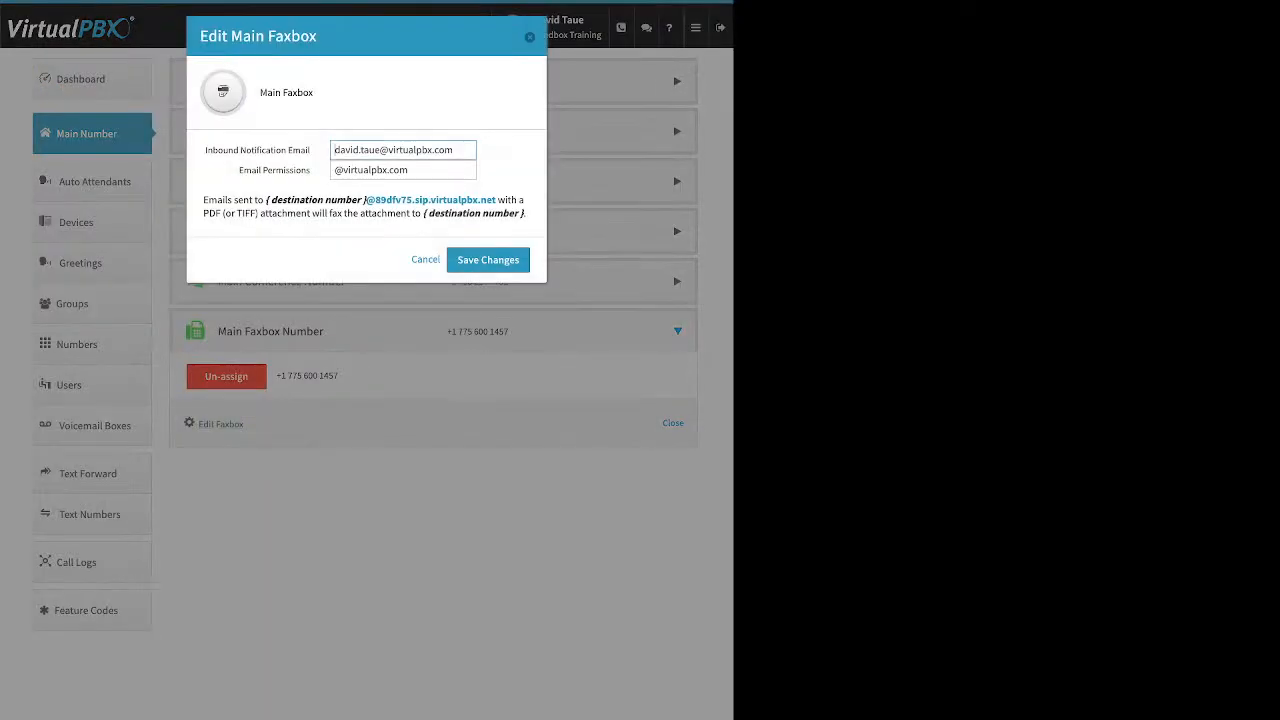
drag(311, 150, 229, 150)
click(229, 150)
drag(311, 150, 208, 150)
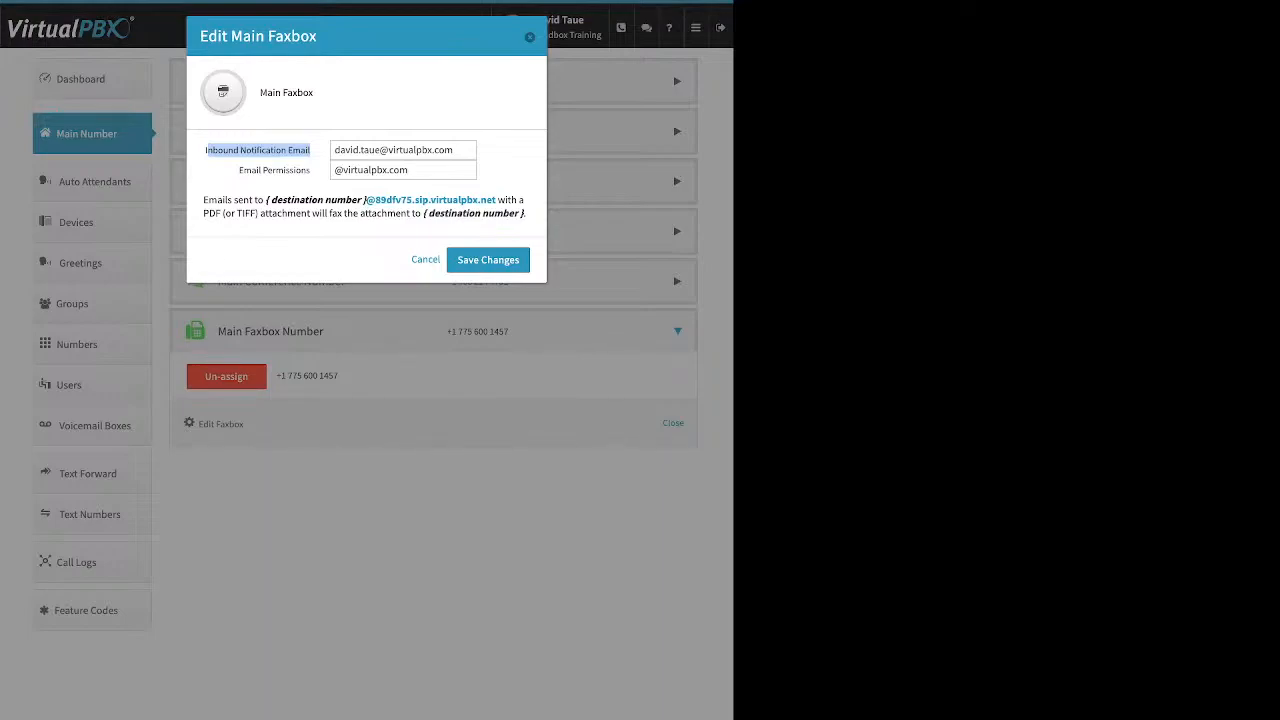
drag(238, 170, 310, 170)
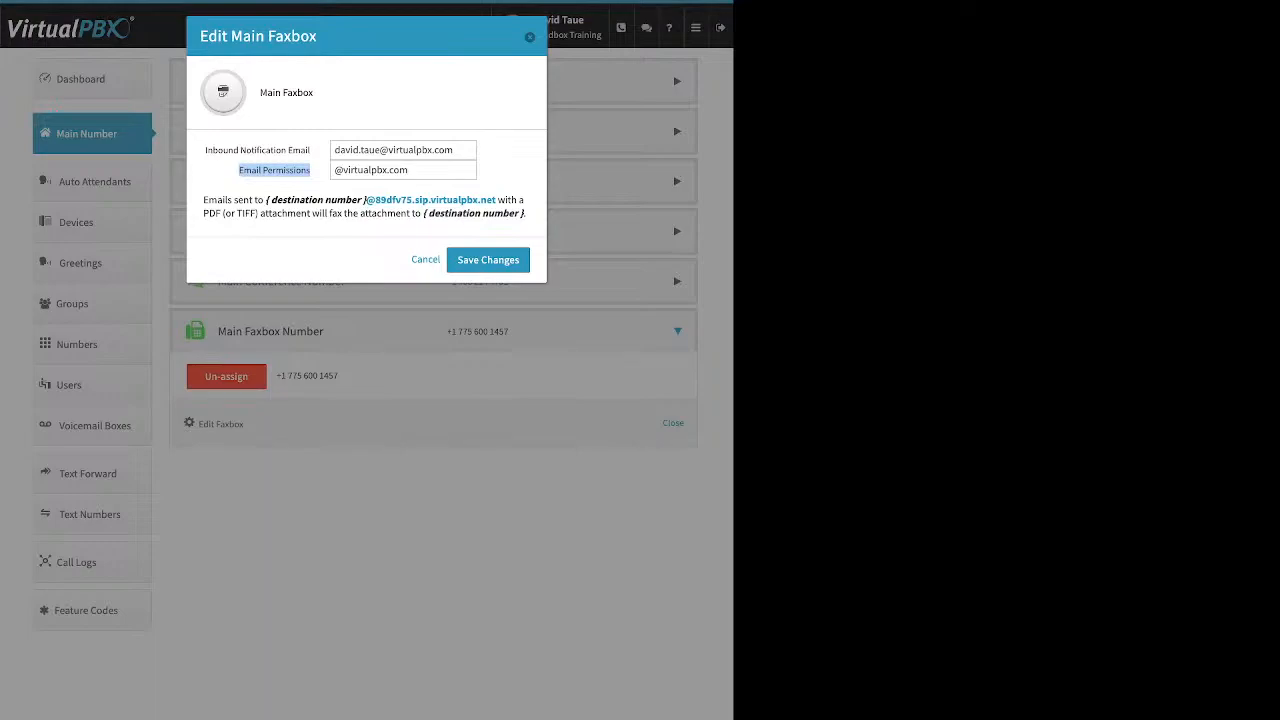
key(Escape)
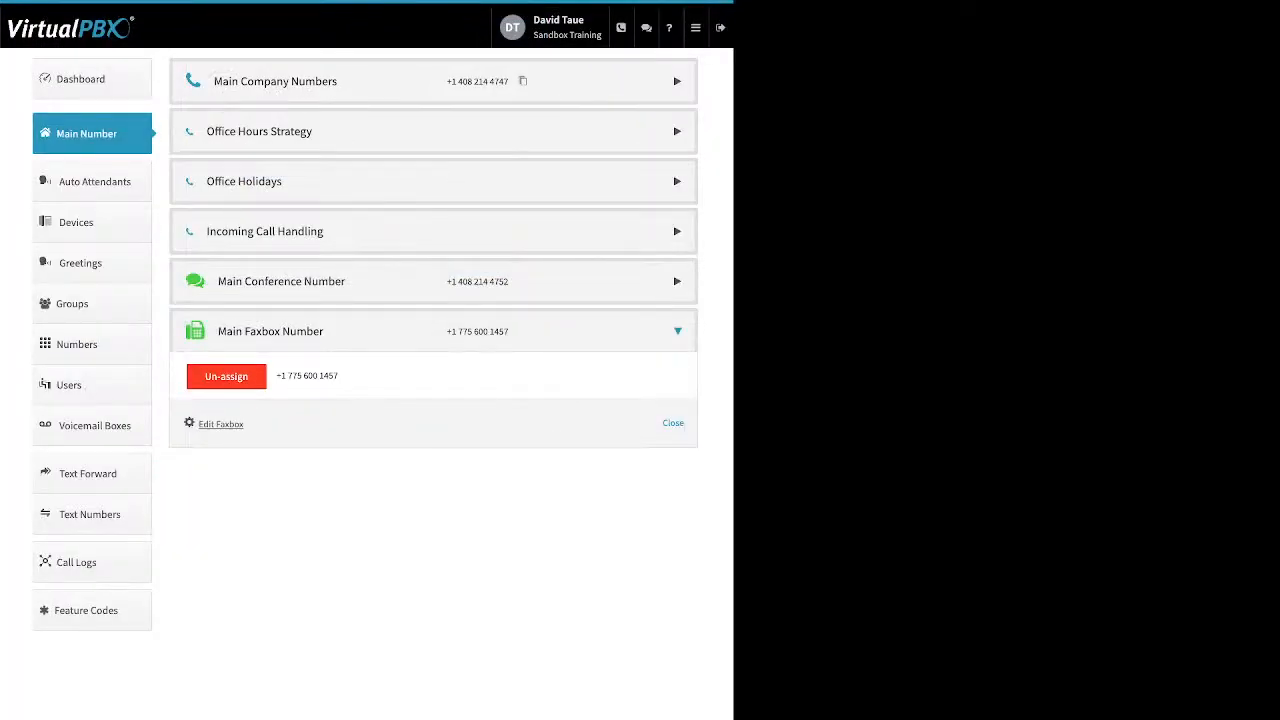
click(93, 182)
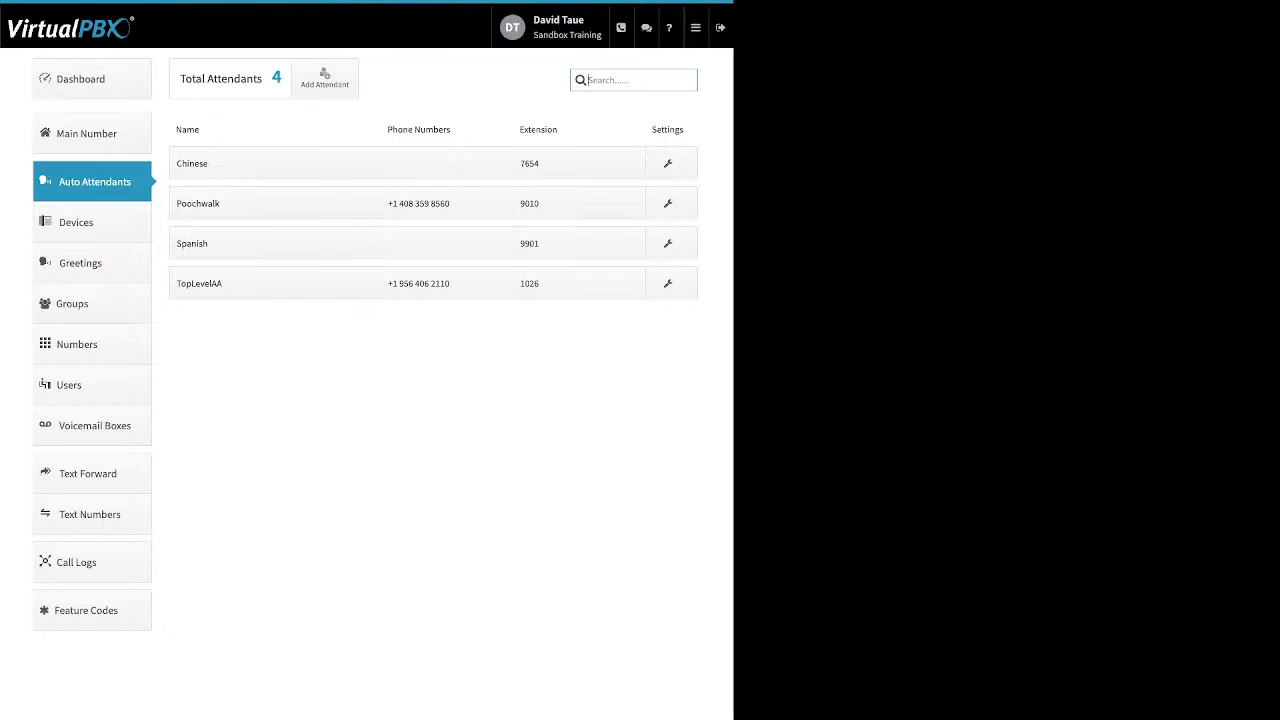
click(324, 78)
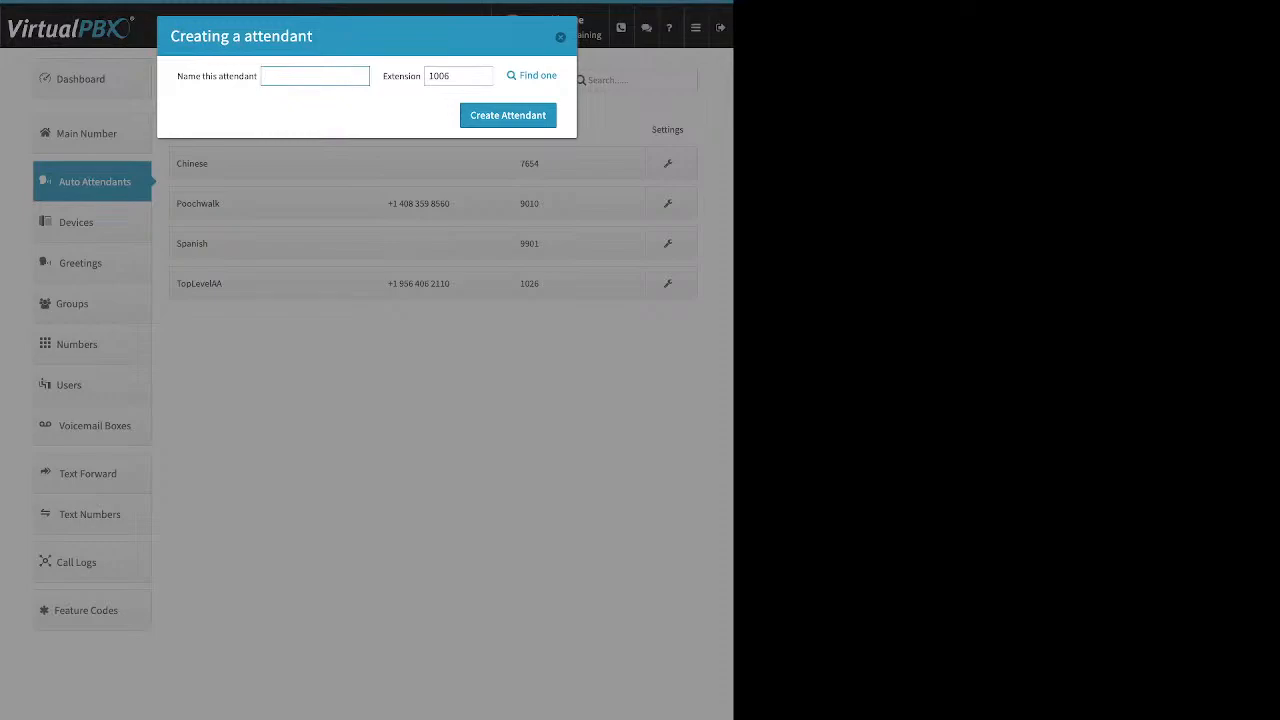
drag(201, 76, 248, 76)
double_click(402, 76)
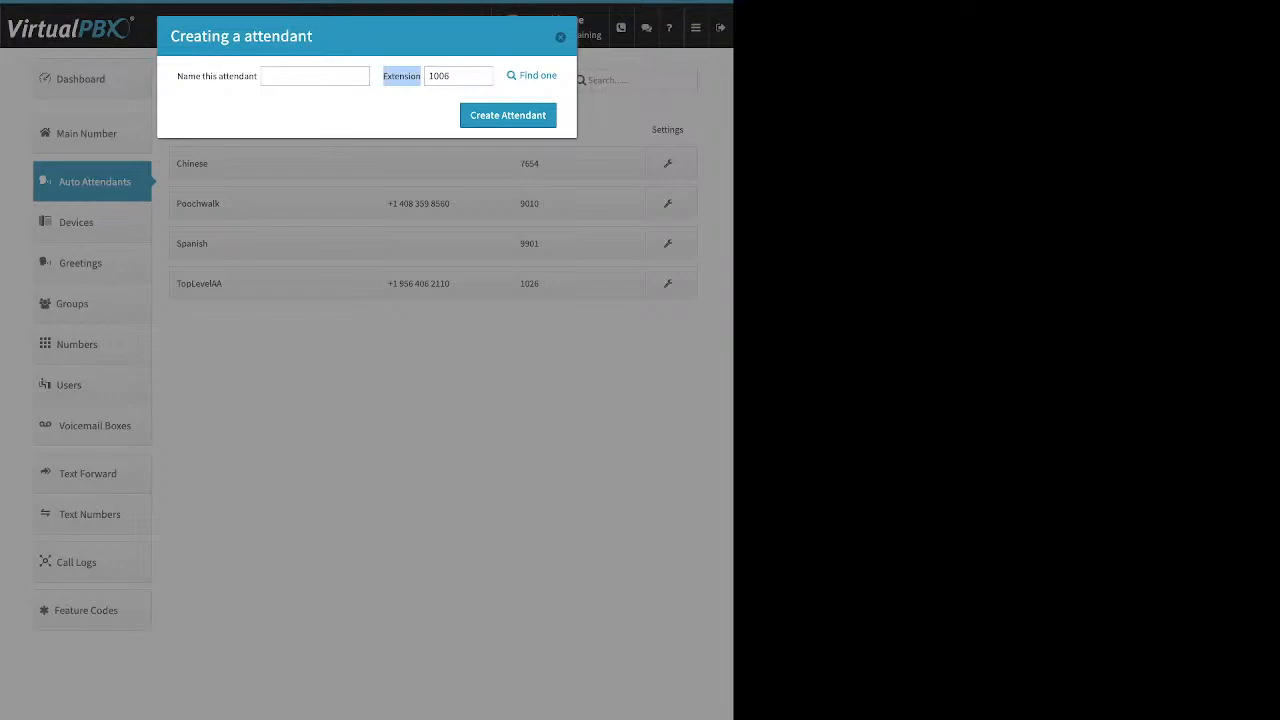
click(560, 37)
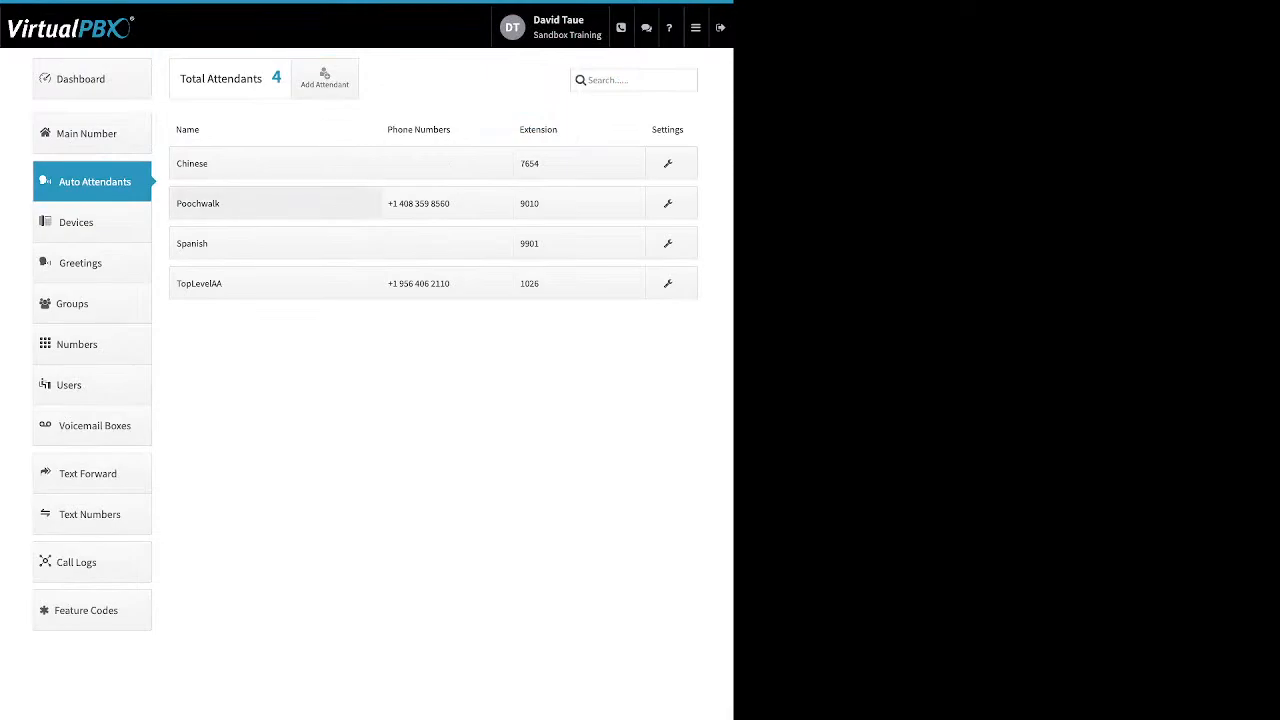
click(275, 203)
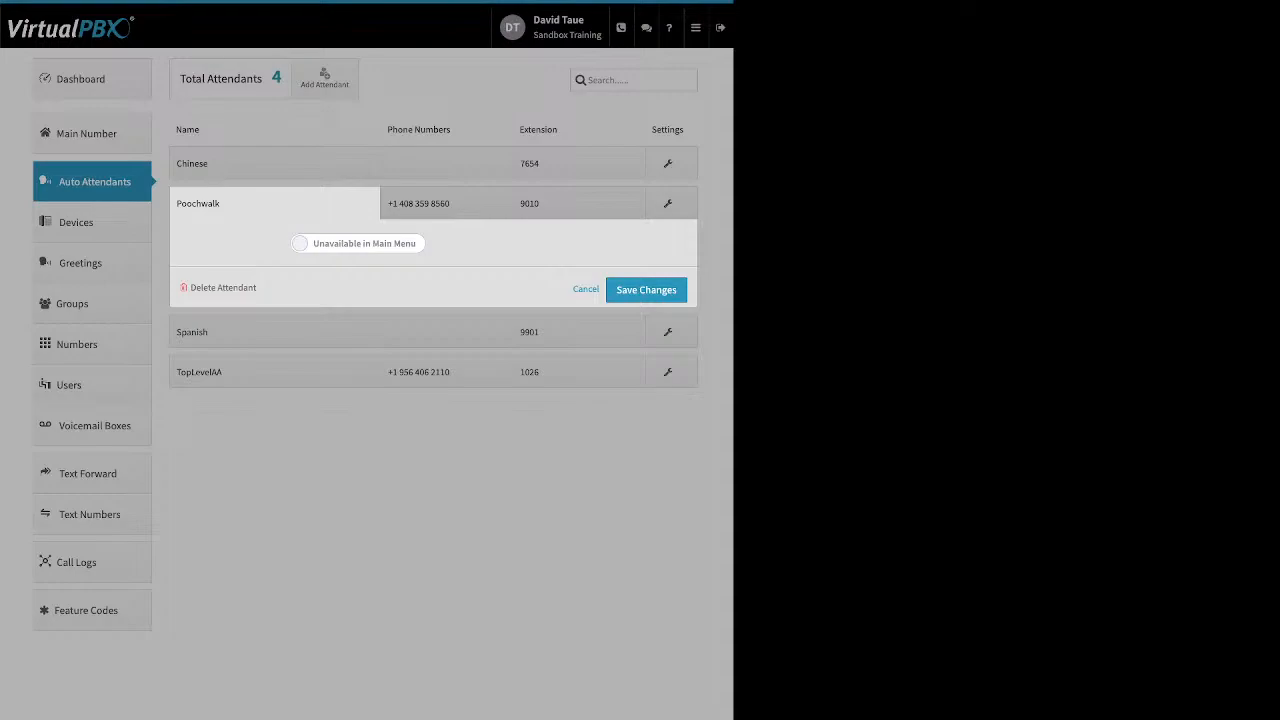
click(358, 243)
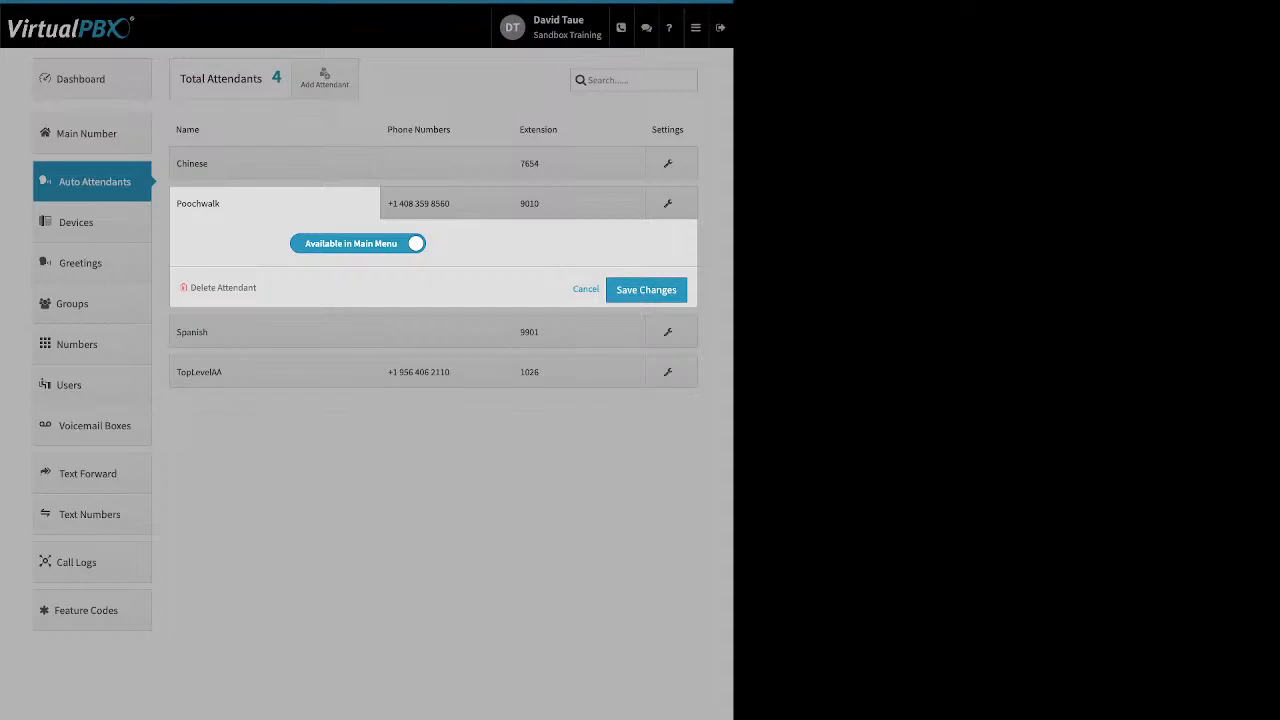
click(358, 244)
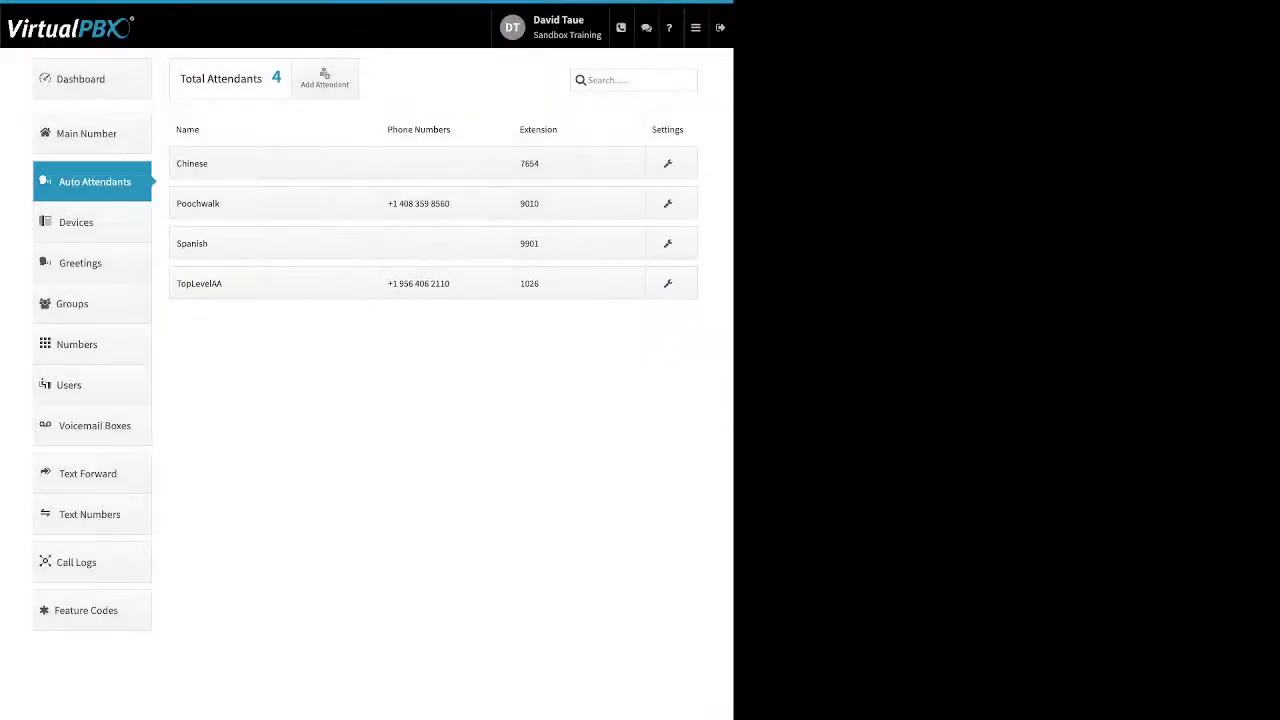
click(418, 203)
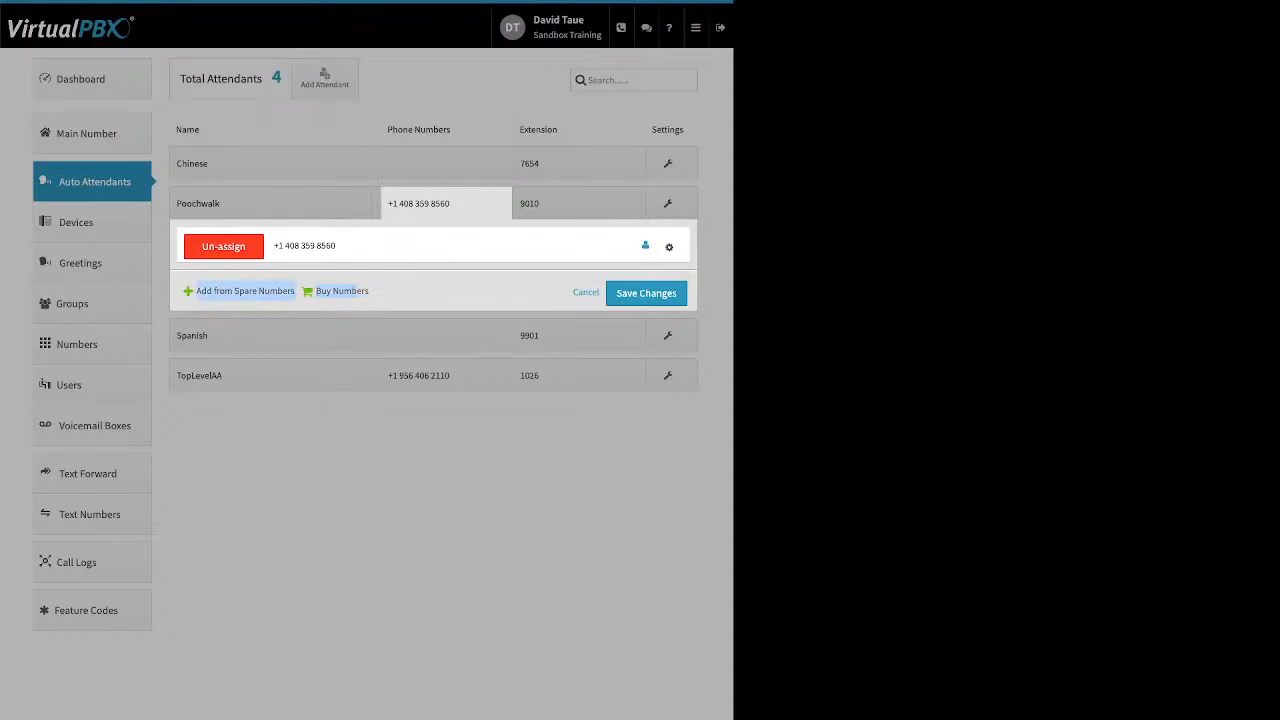
click(669, 247)
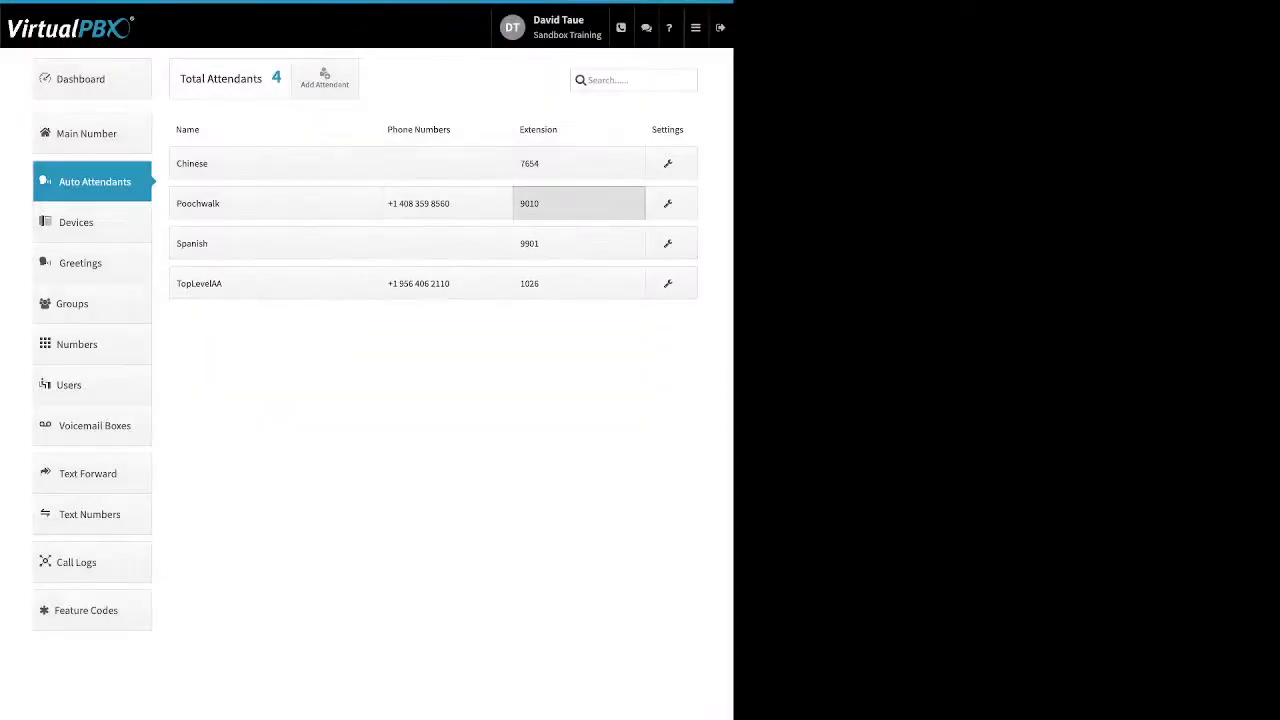
click(579, 203)
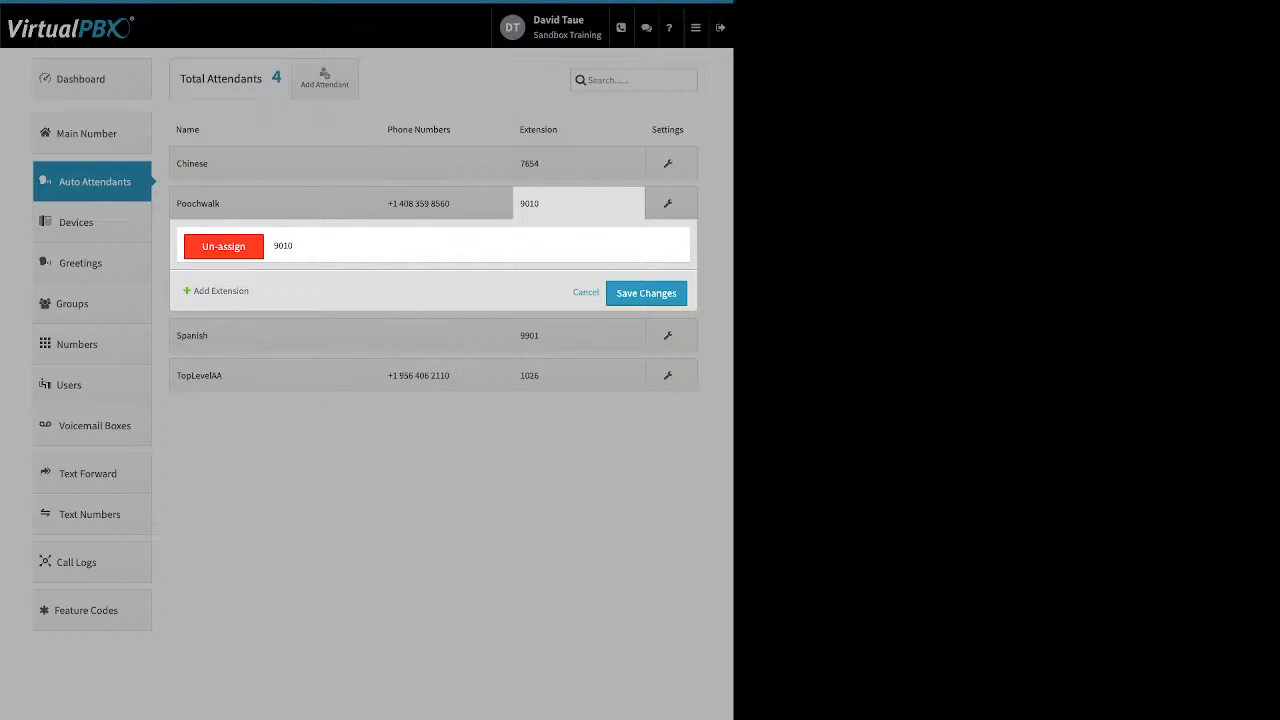
click(586, 292)
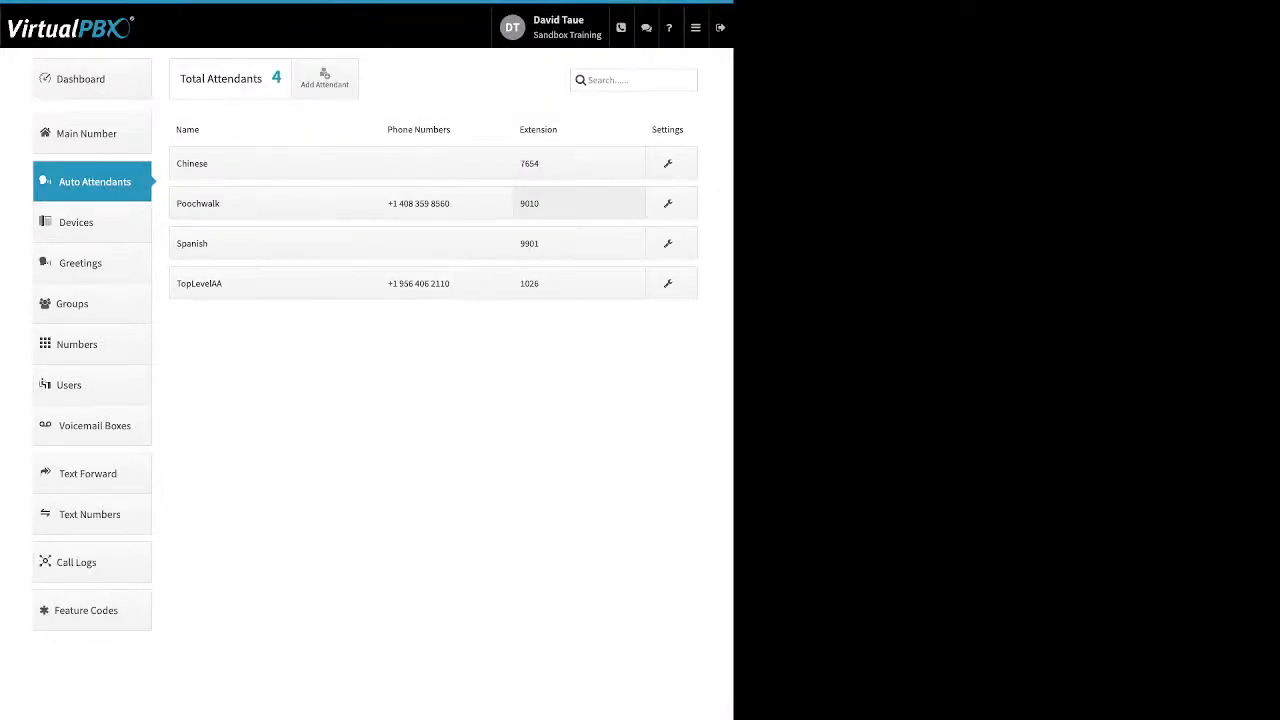
click(668, 204)
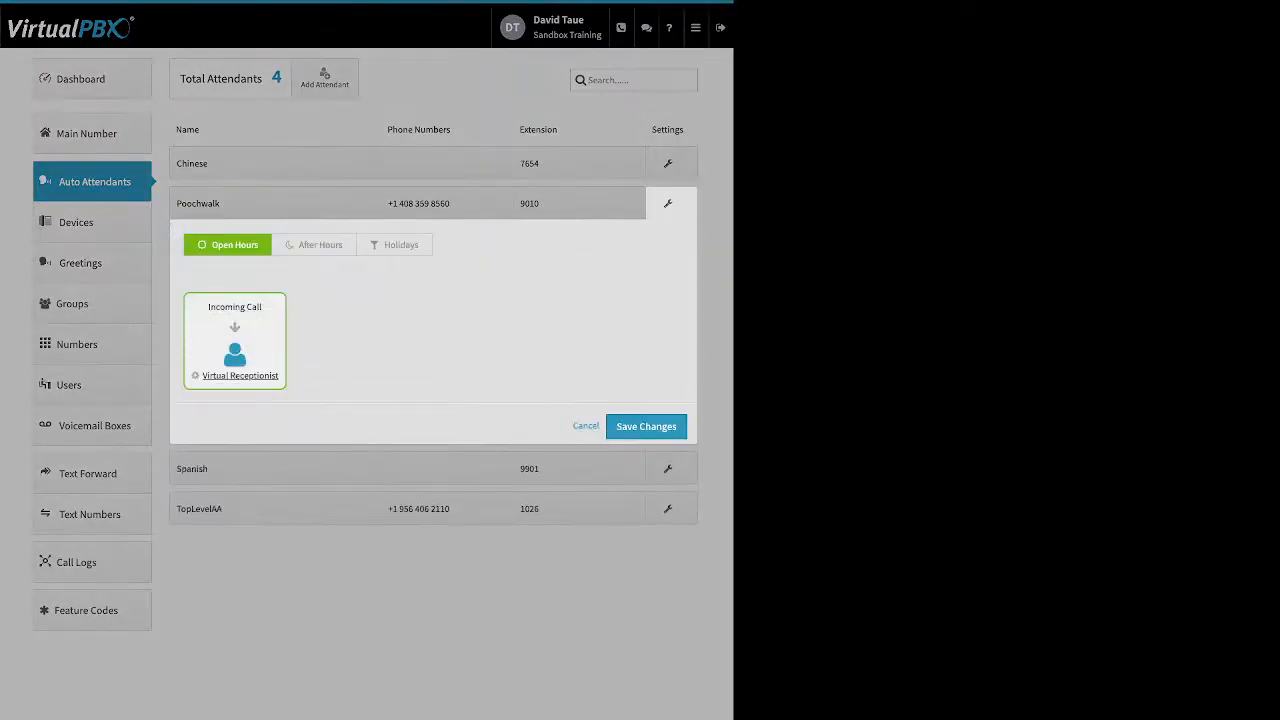
click(314, 245)
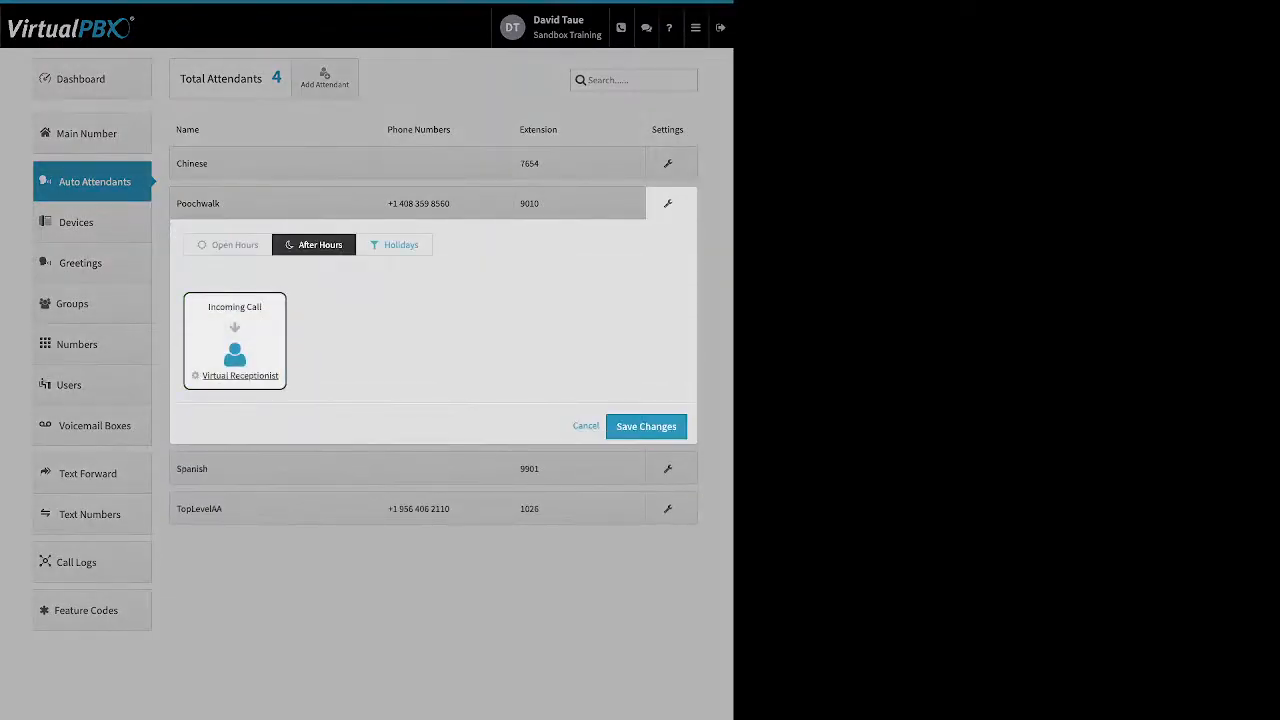
click(395, 245)
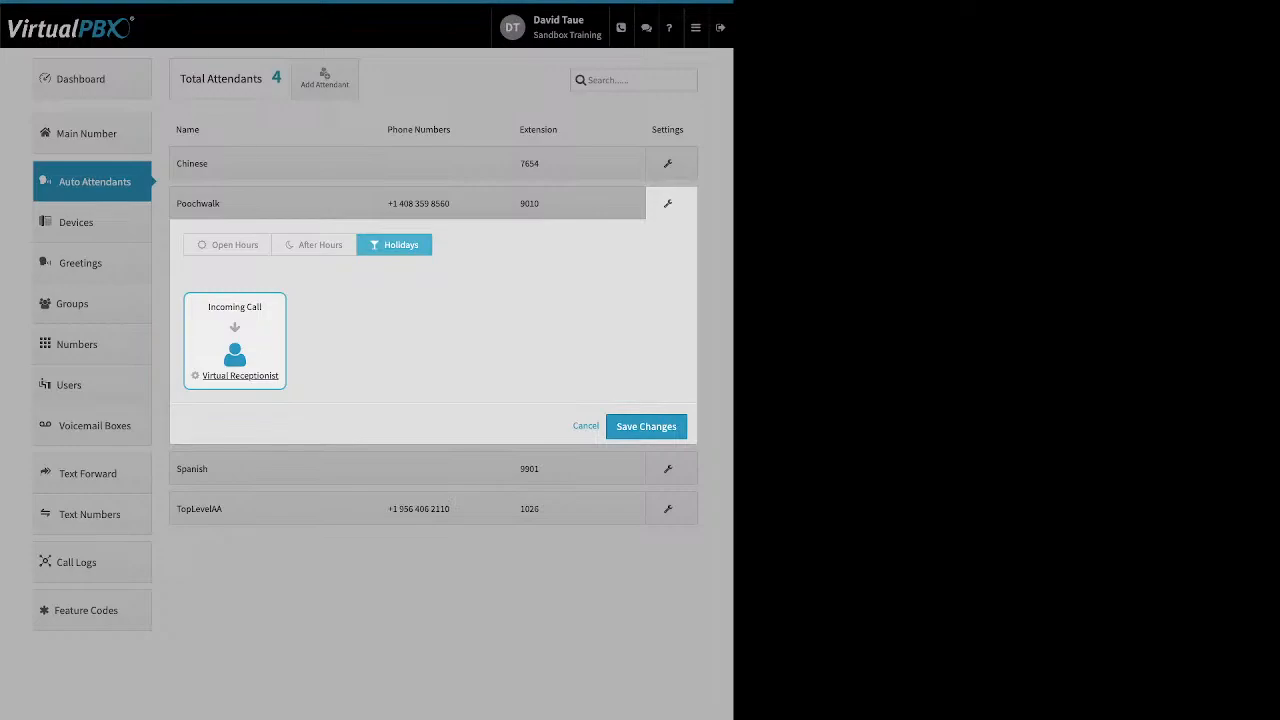
click(228, 245)
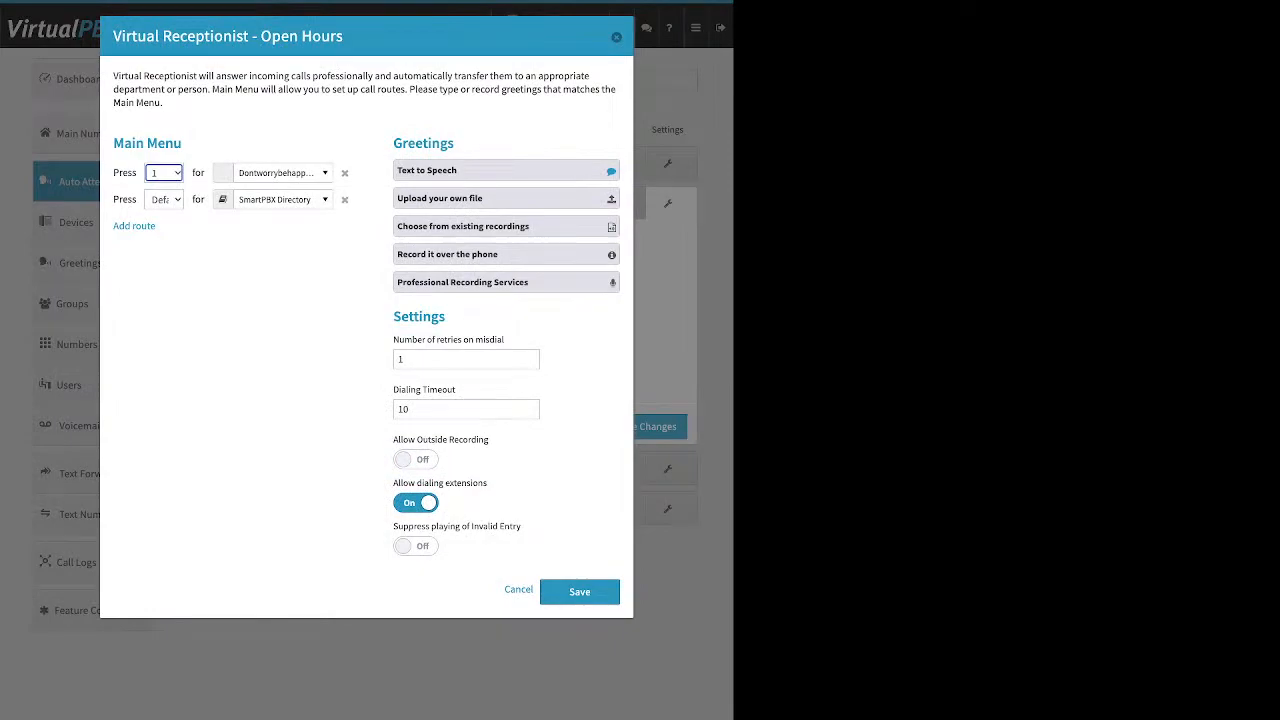
click(616, 37)
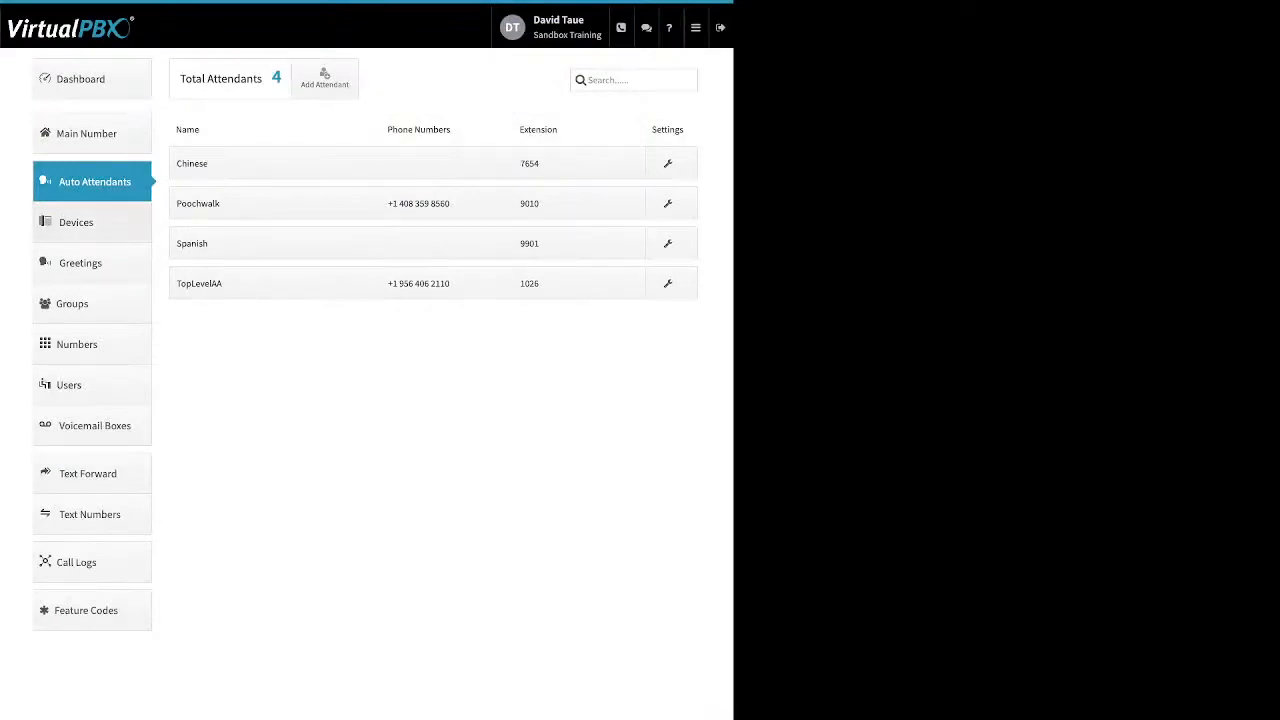
click(76, 223)
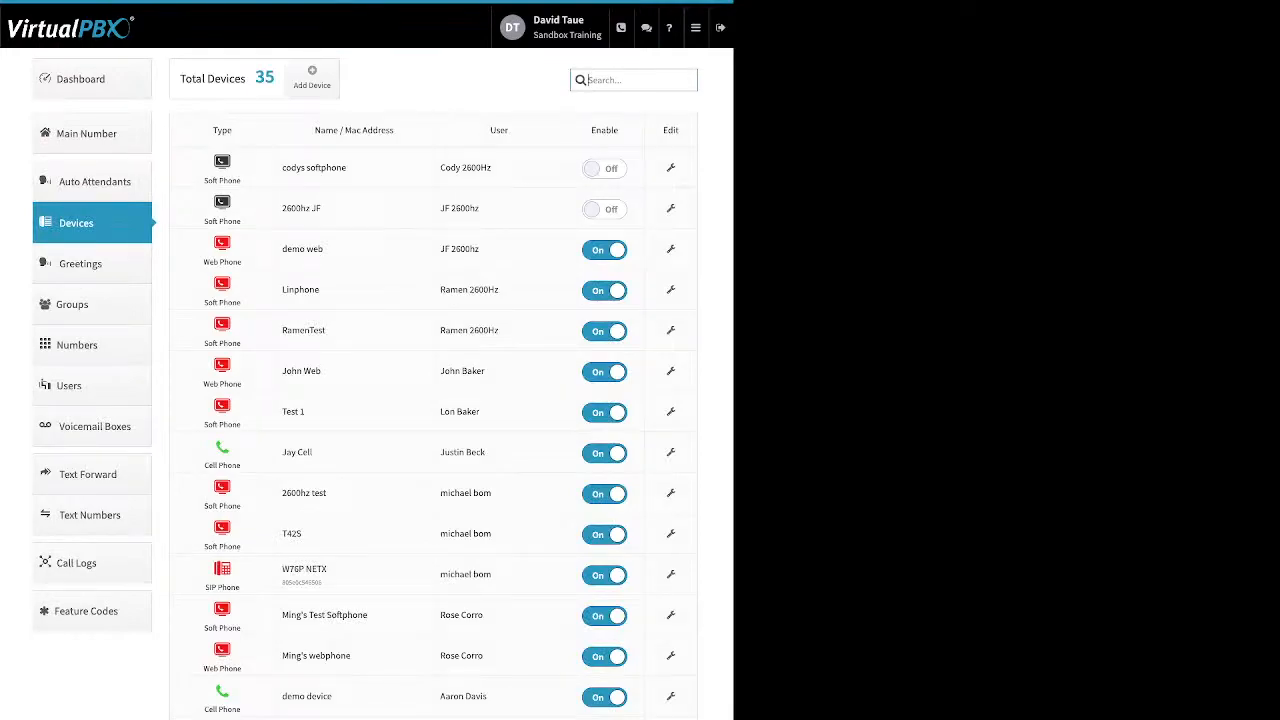
Start adding a soft phone, cancel it unsaved, and open the Test 1 softphone's settings
drag(618, 130, 591, 130)
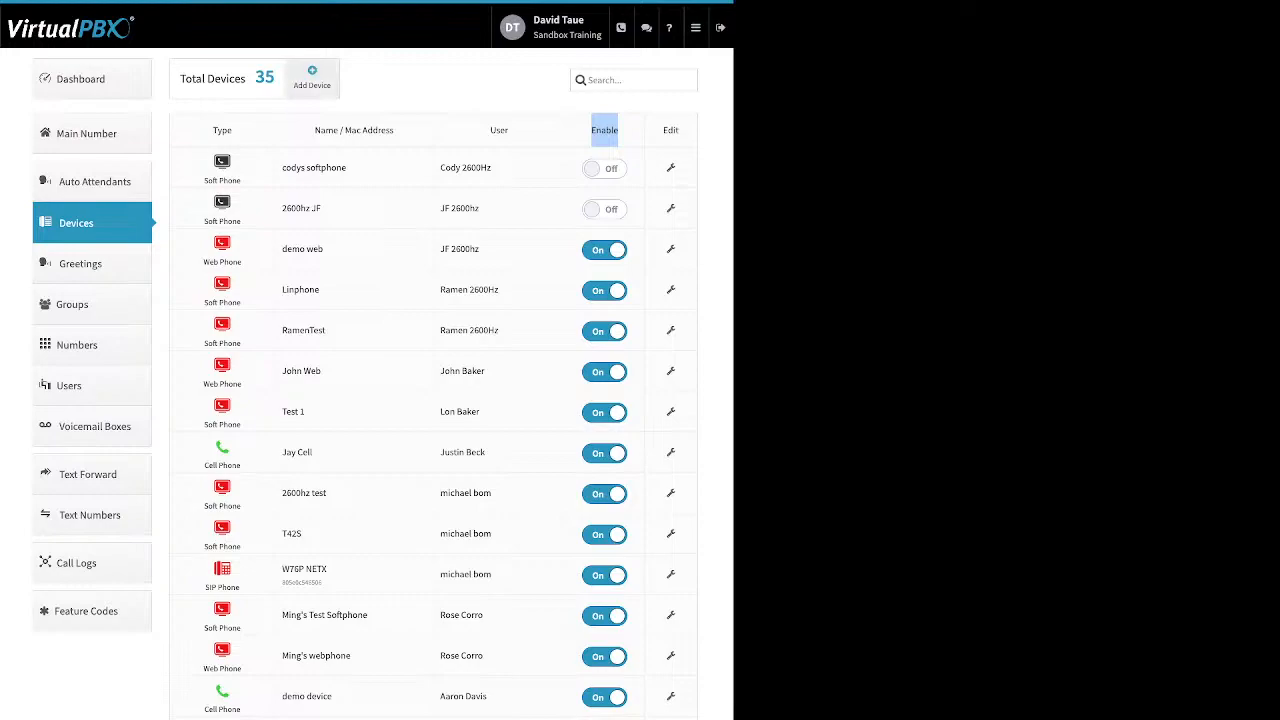
click(312, 77)
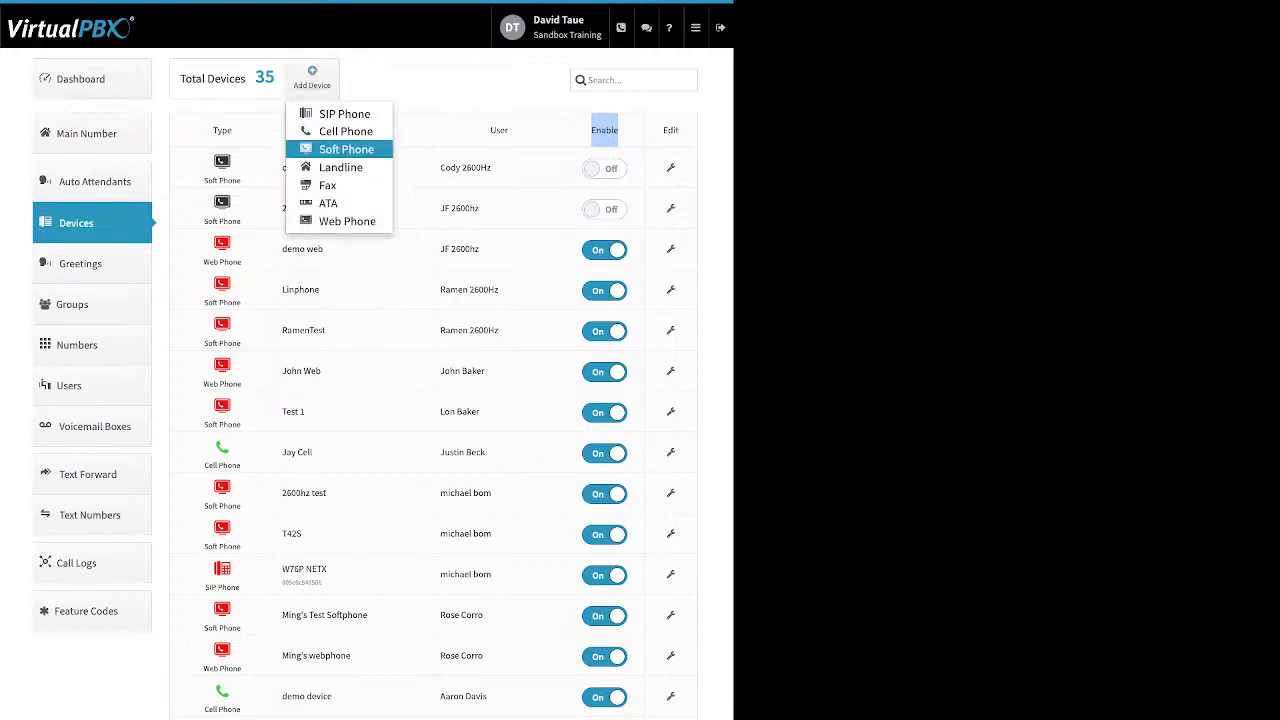
click(346, 149)
click(366, 200)
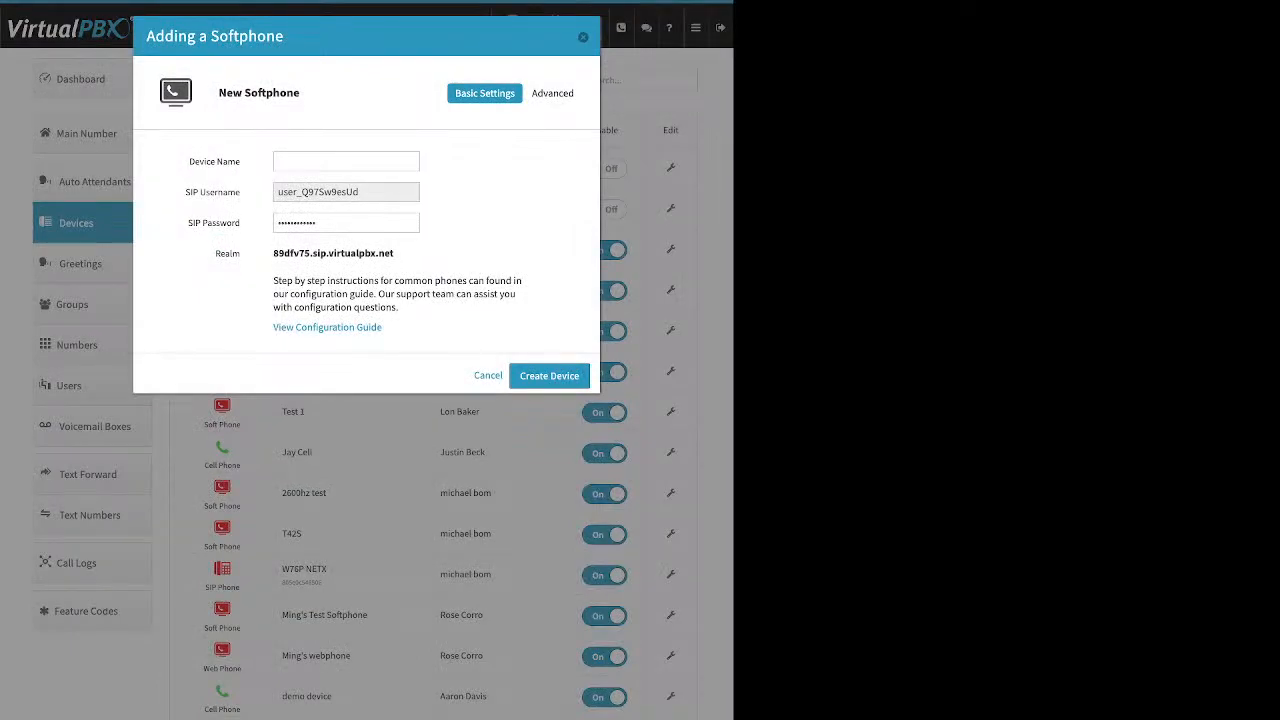
key(Escape)
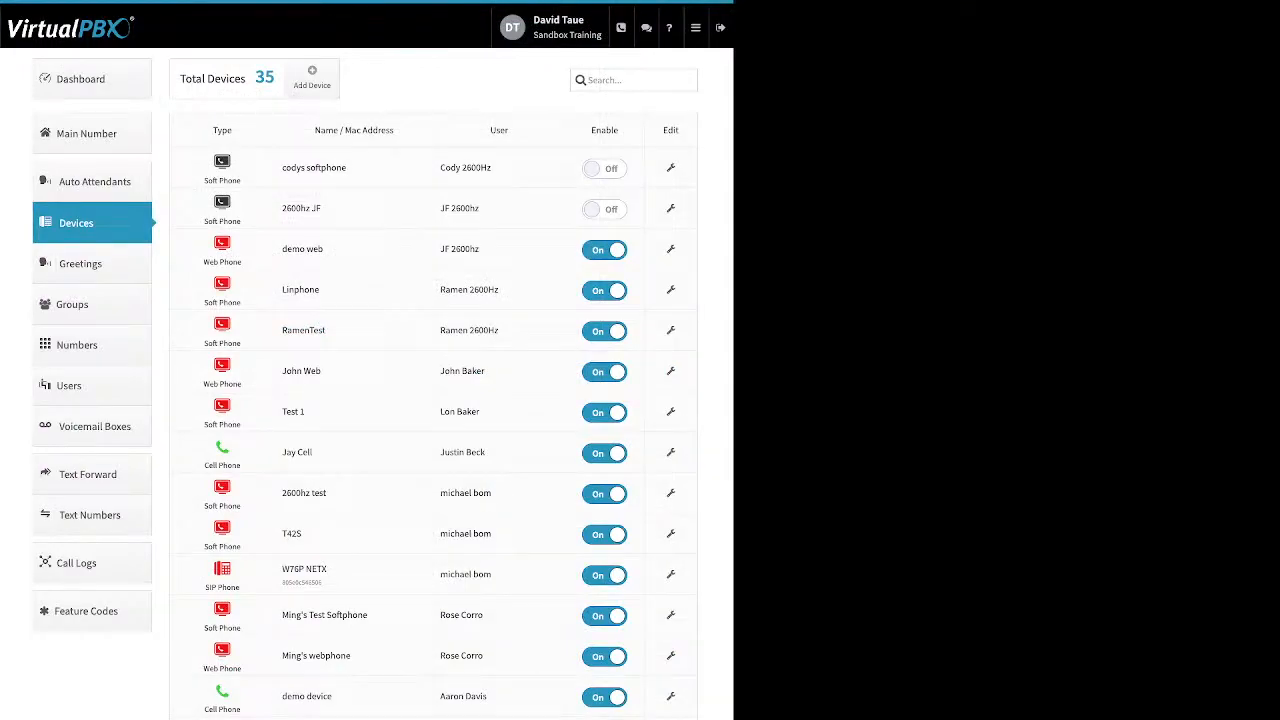
click(670, 411)
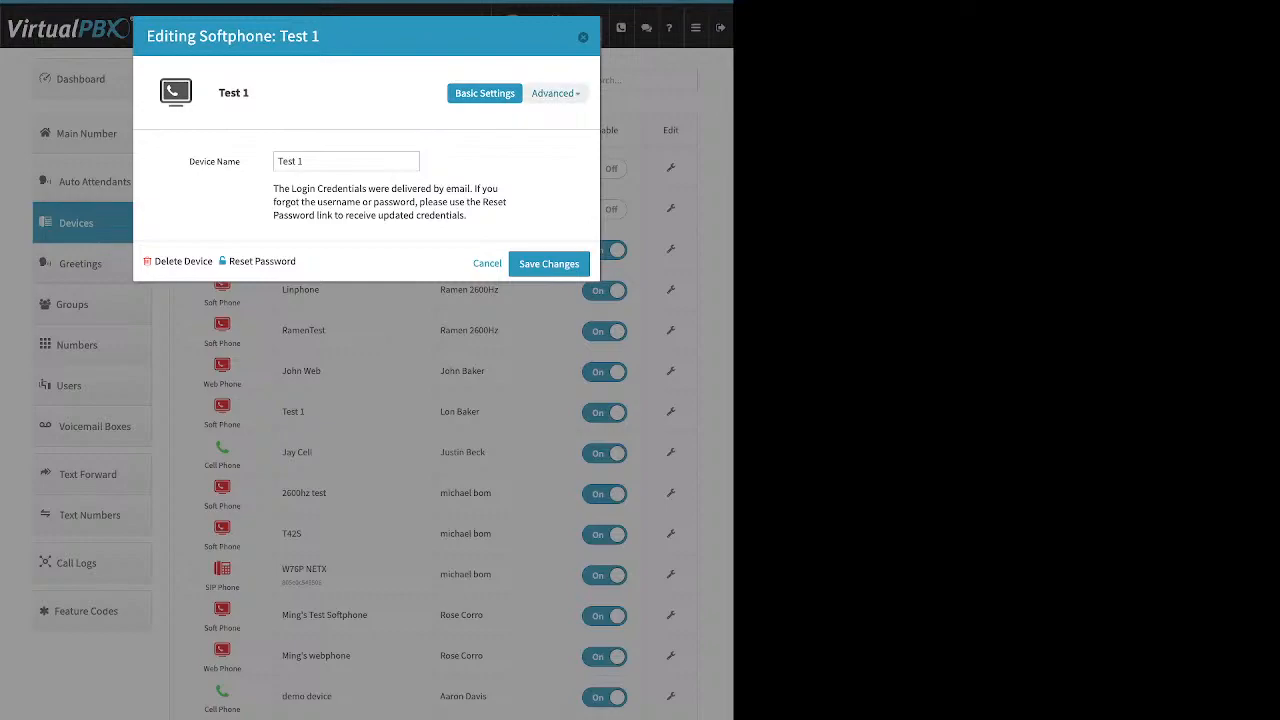
Assign the third available e911 number as Test 1's emergency caller ID, then close the editor
click(556, 93)
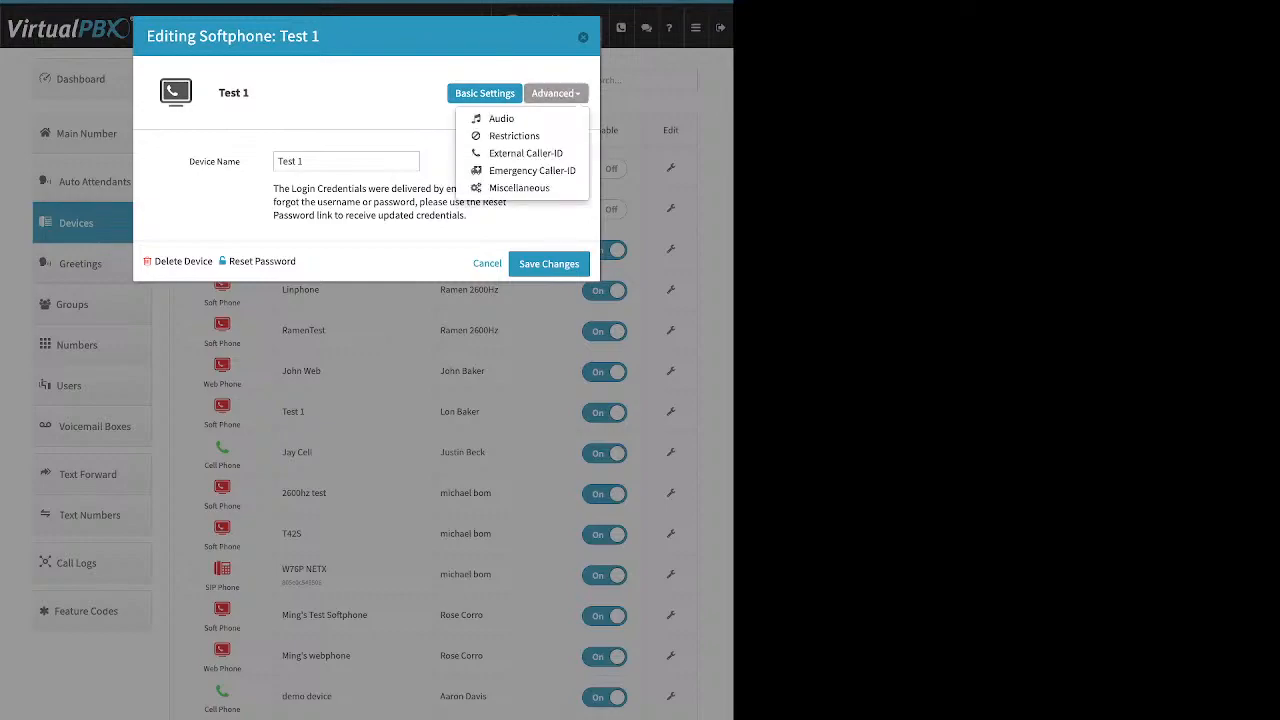
click(532, 170)
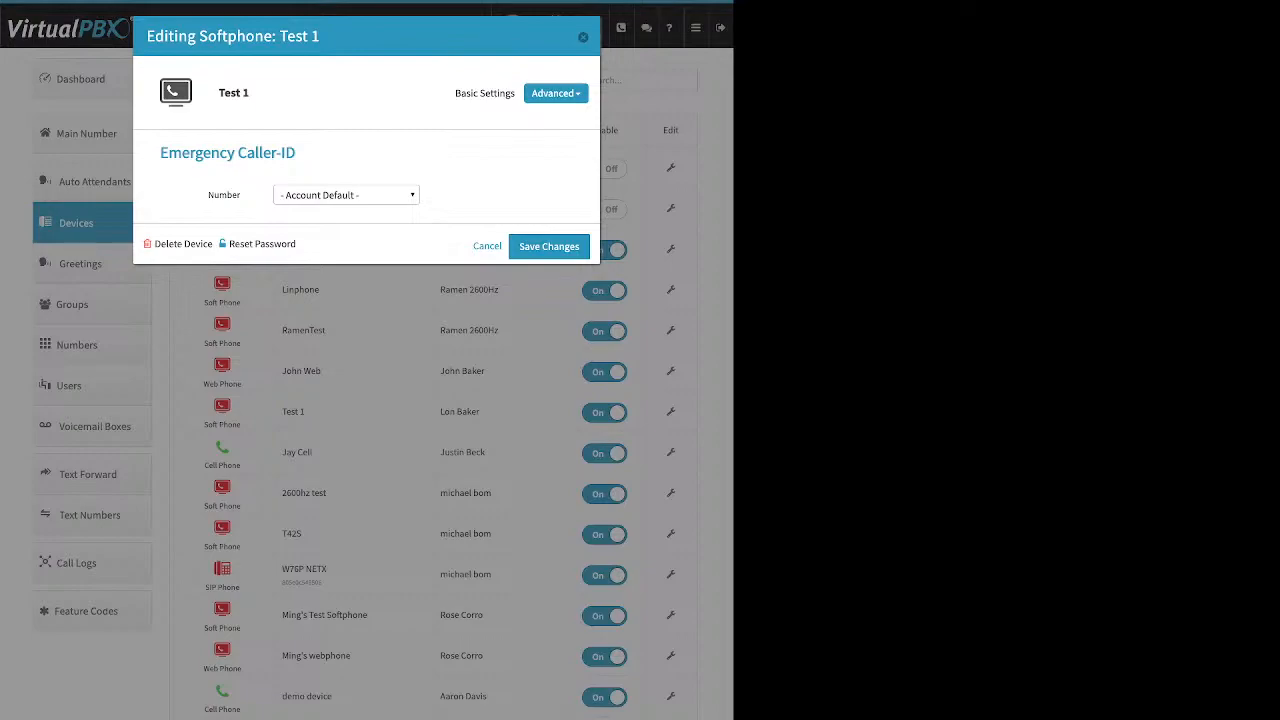
click(346, 195)
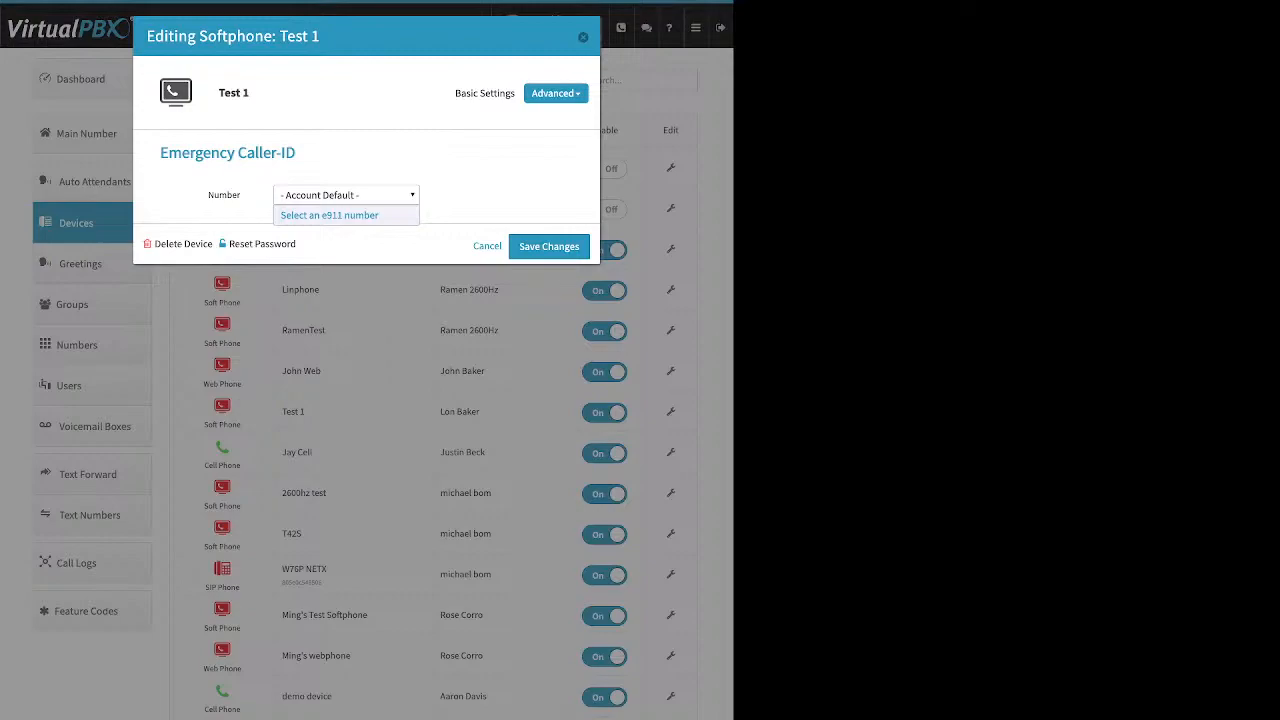
click(346, 195)
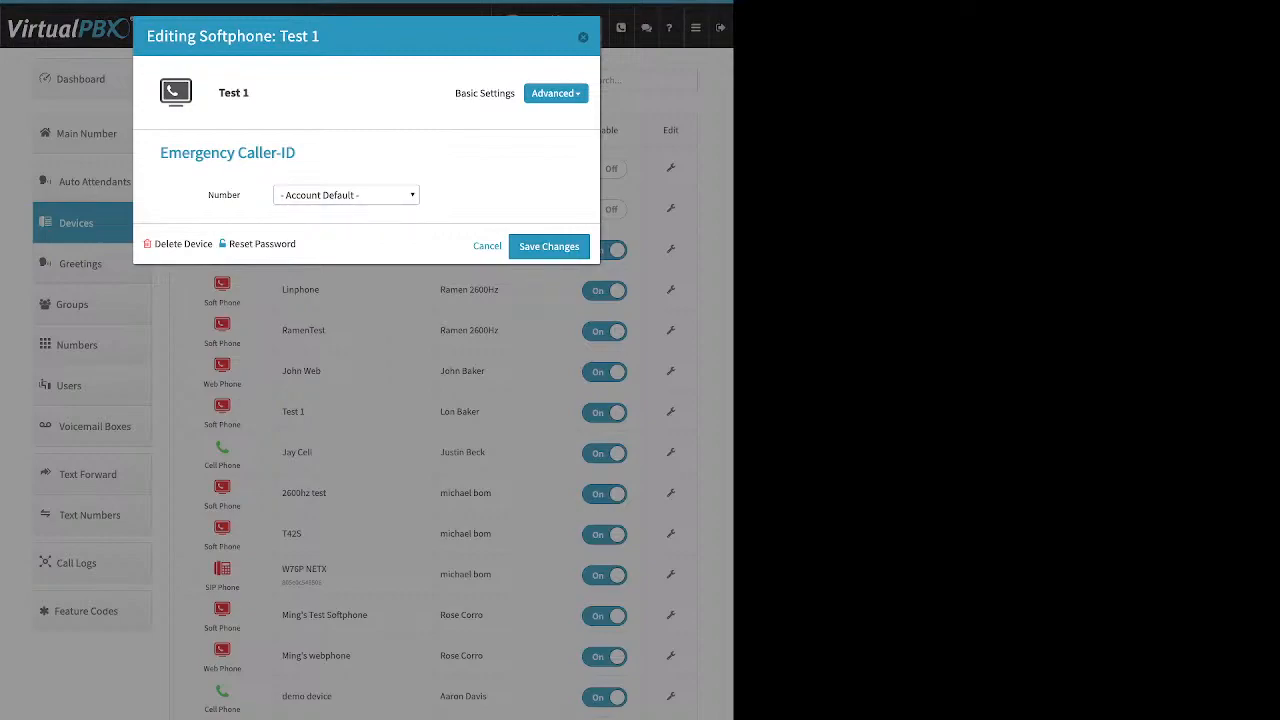
click(346, 195)
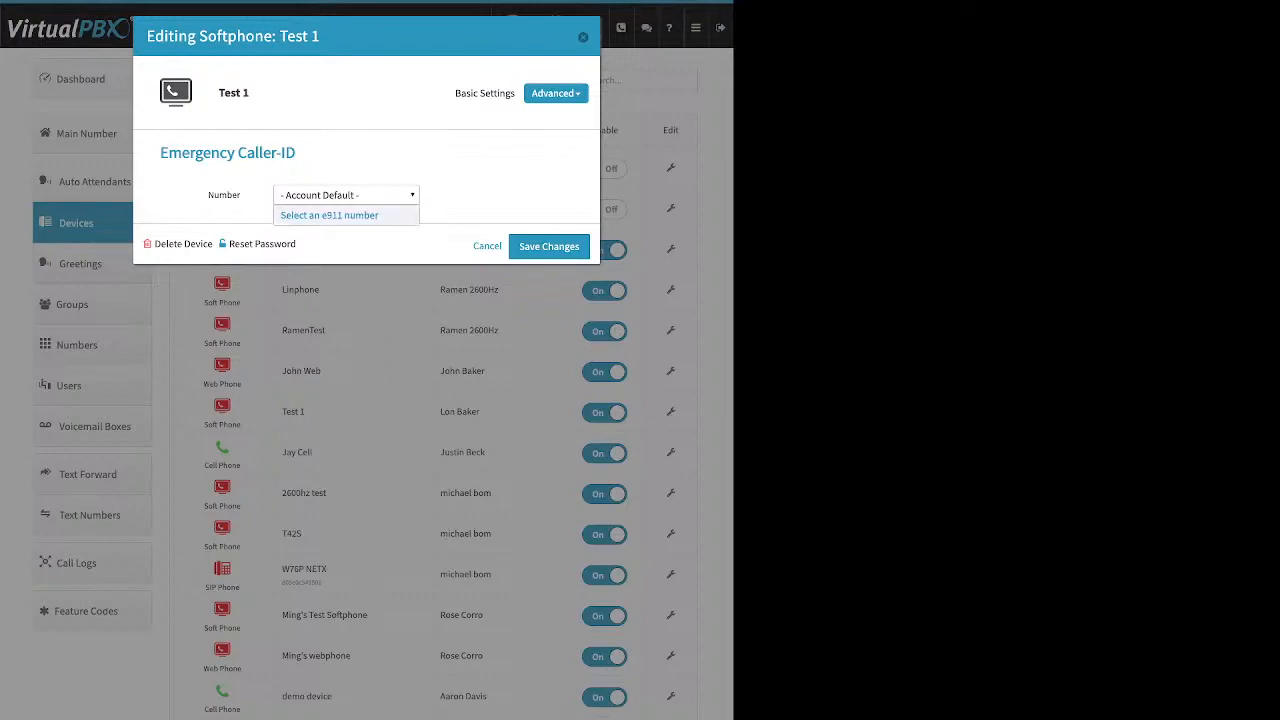
click(329, 215)
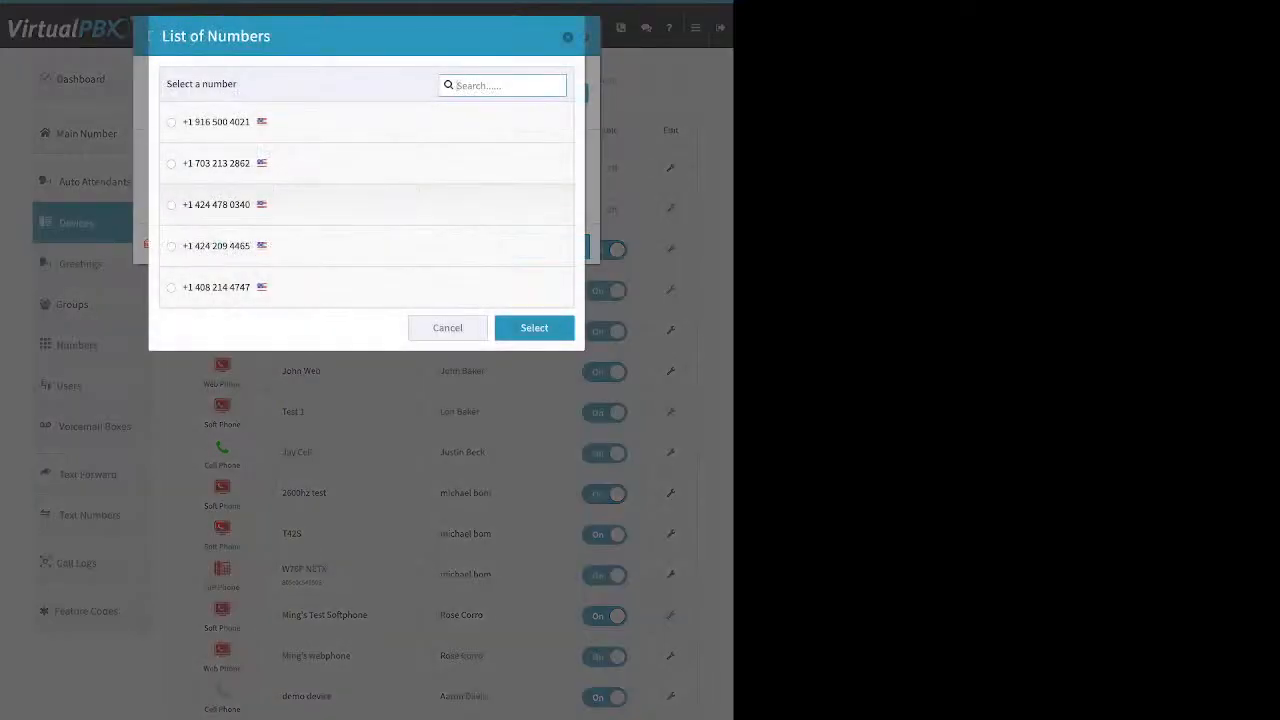
click(216, 204)
click(534, 328)
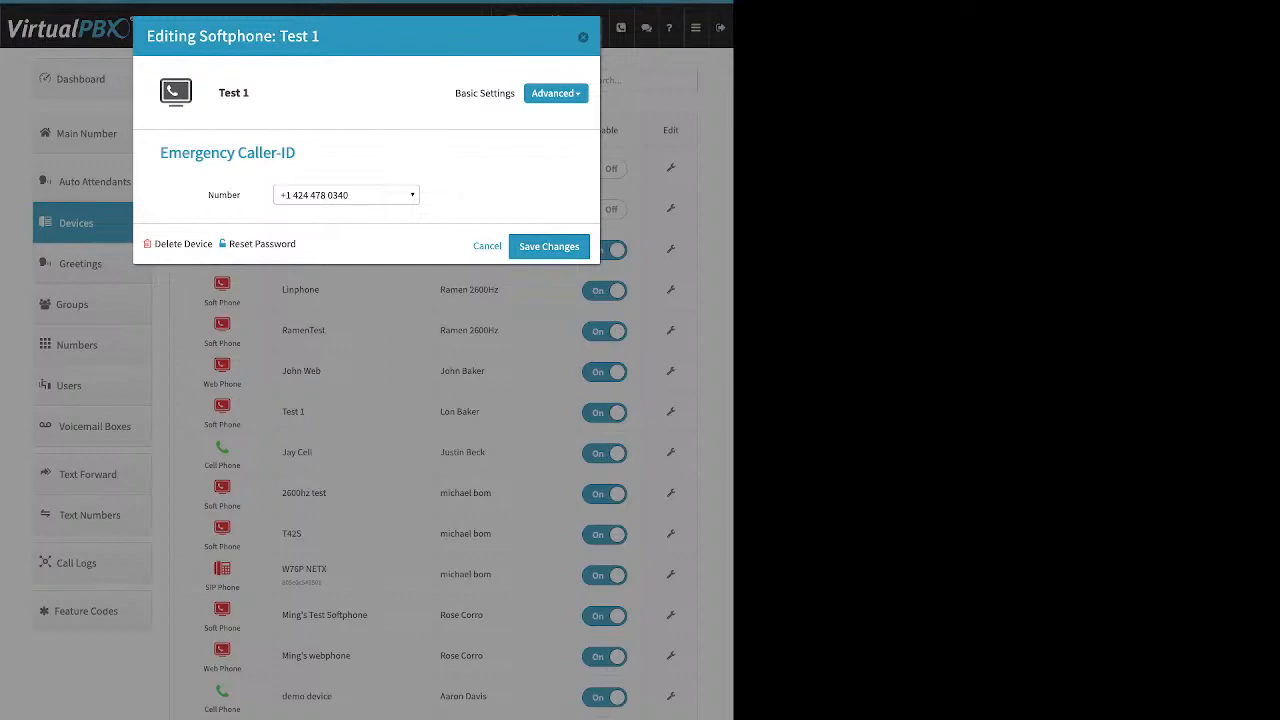
key(Escape)
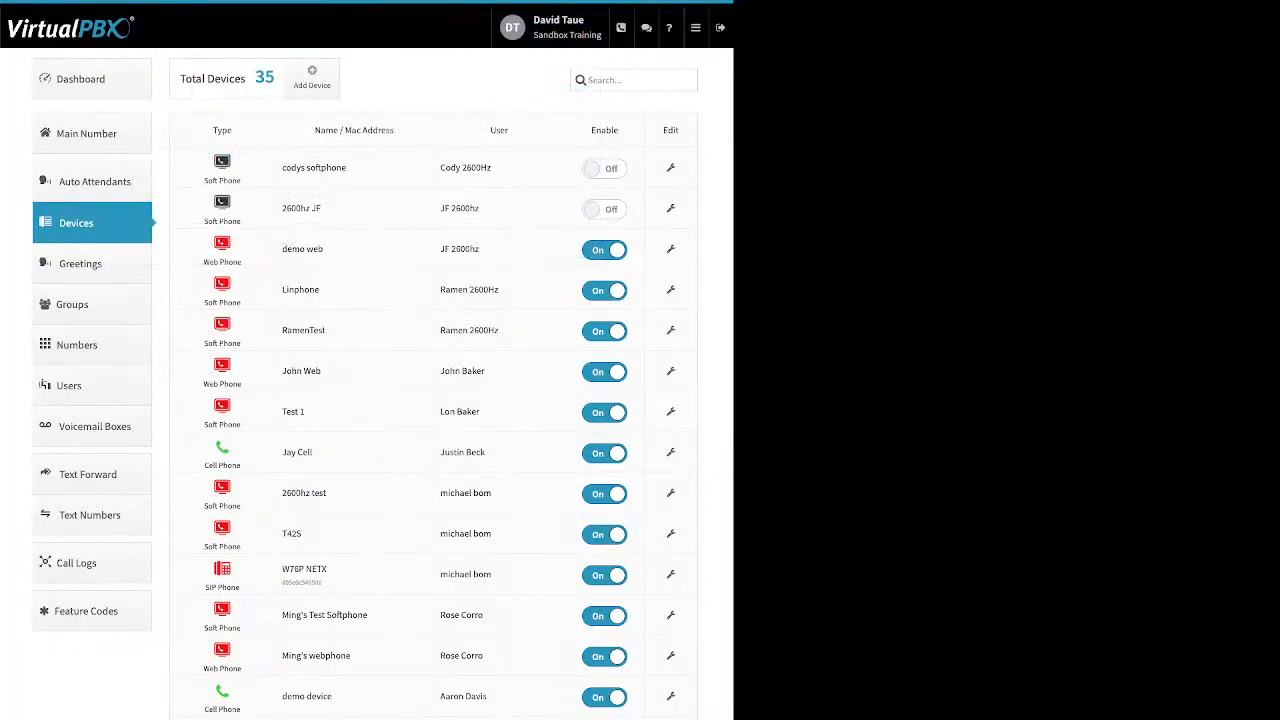
Review the Greetings list's names, Tts/Upload/Recording sources, and Play, Download and Edit columns
click(92, 264)
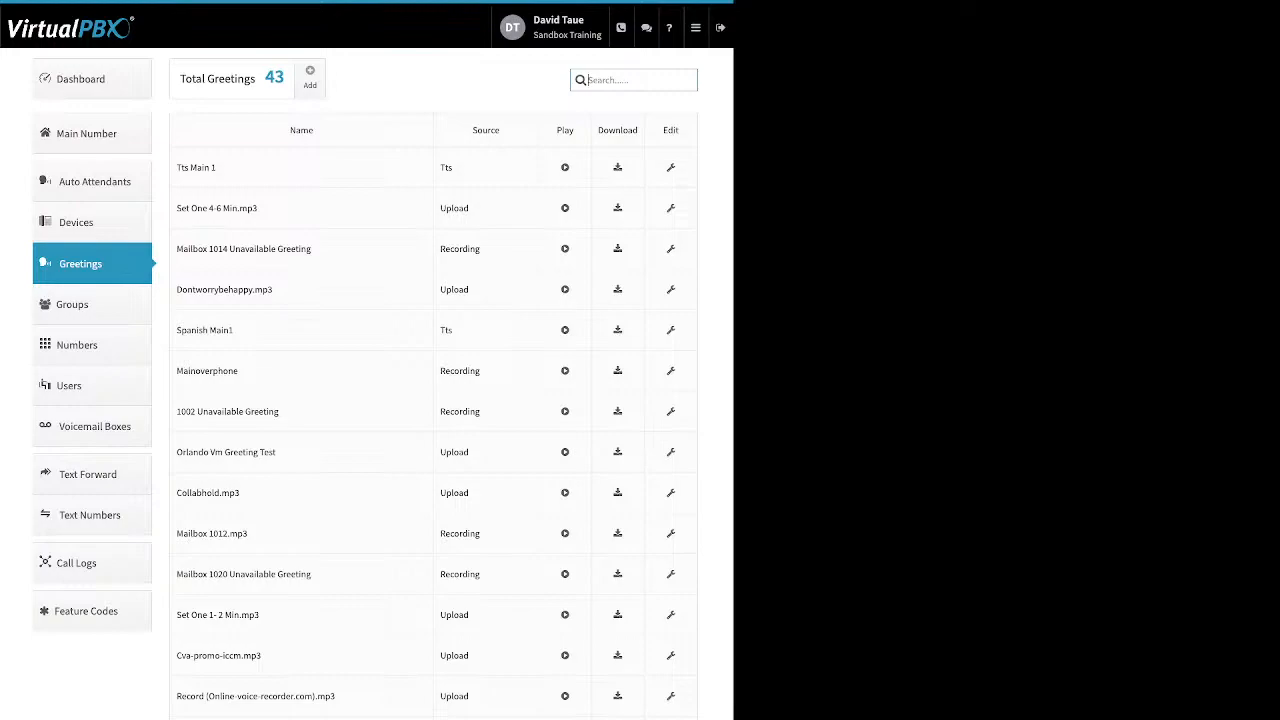
drag(218, 168, 181, 168)
click(220, 168)
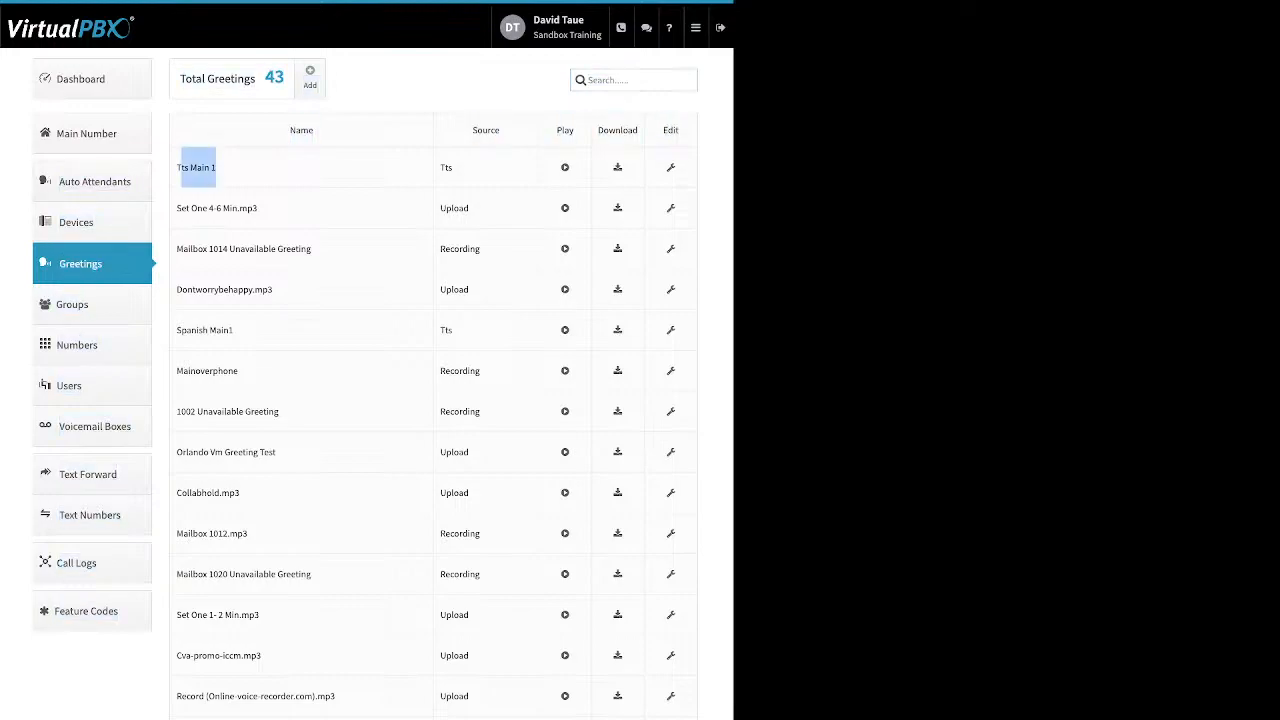
drag(454, 168, 440, 168)
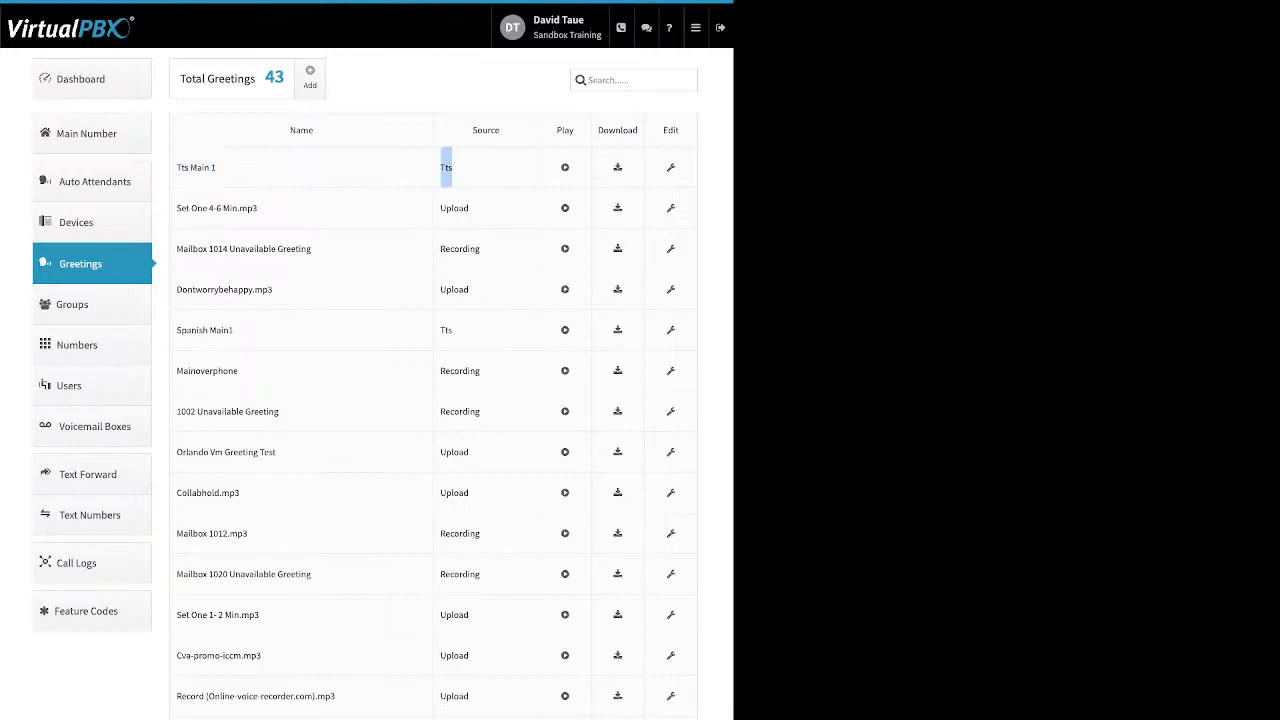
double_click(455, 208)
double_click(460, 249)
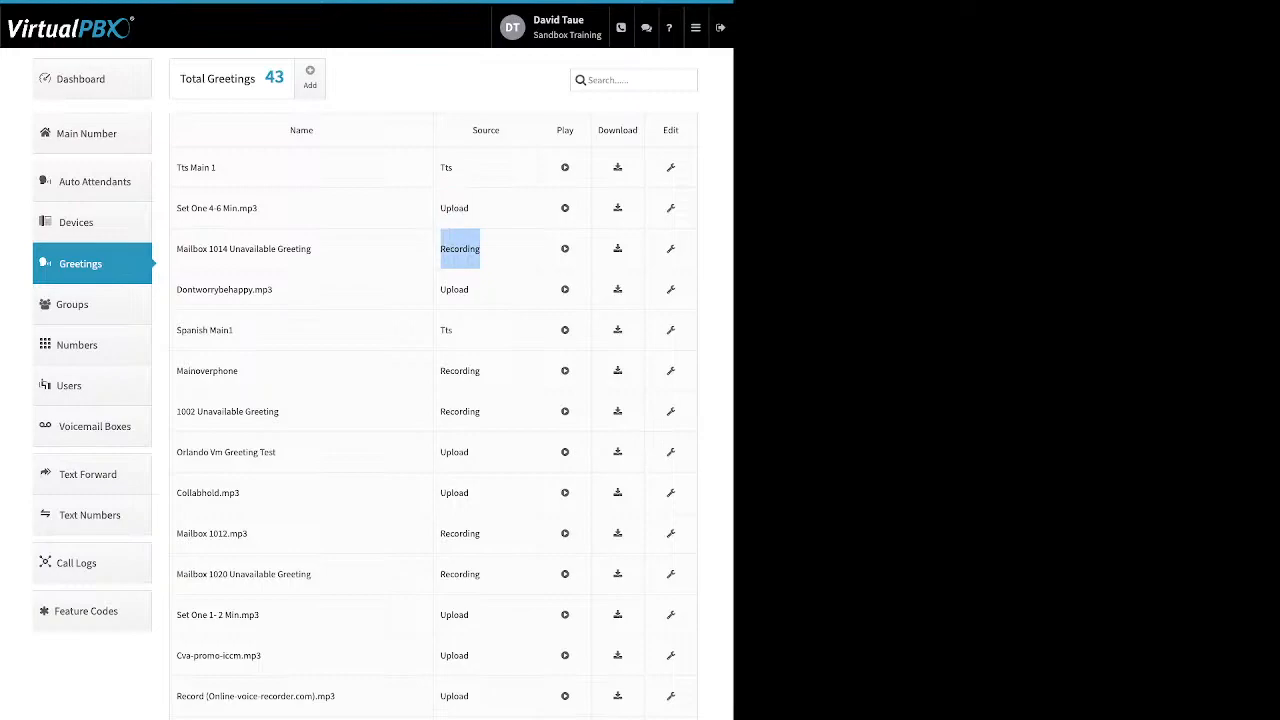
drag(574, 130, 556, 130)
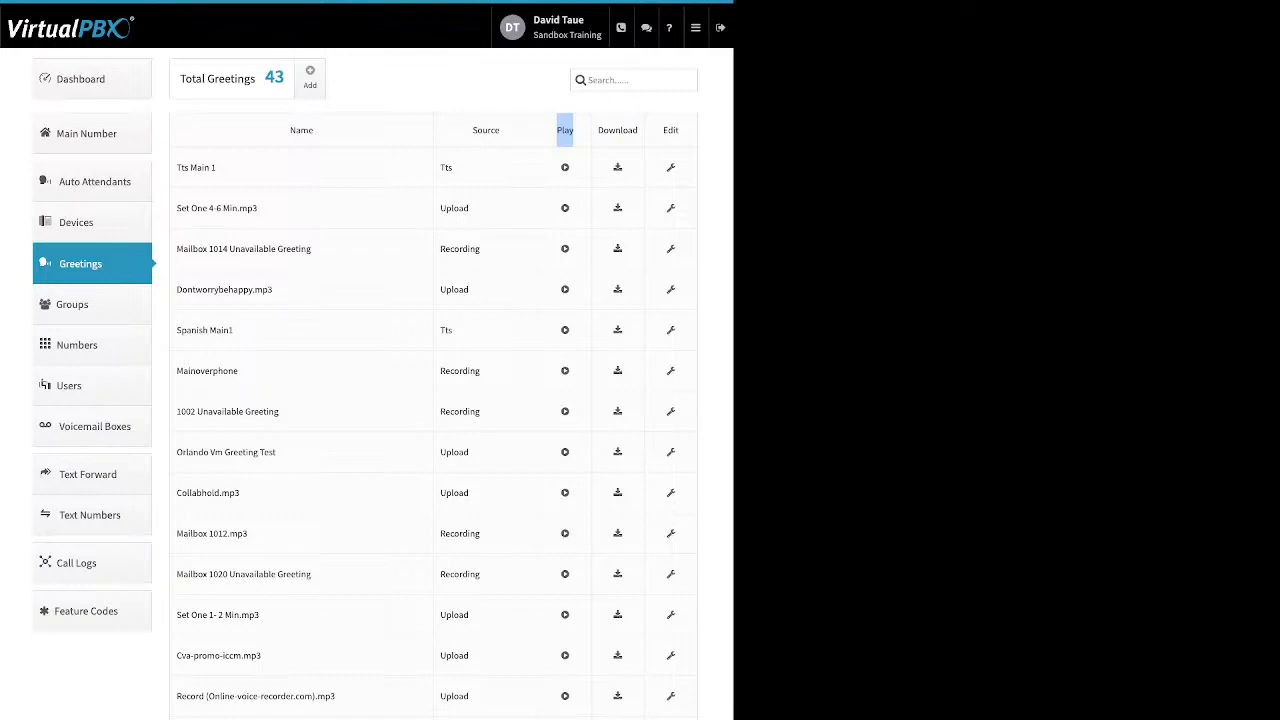
double_click(618, 130)
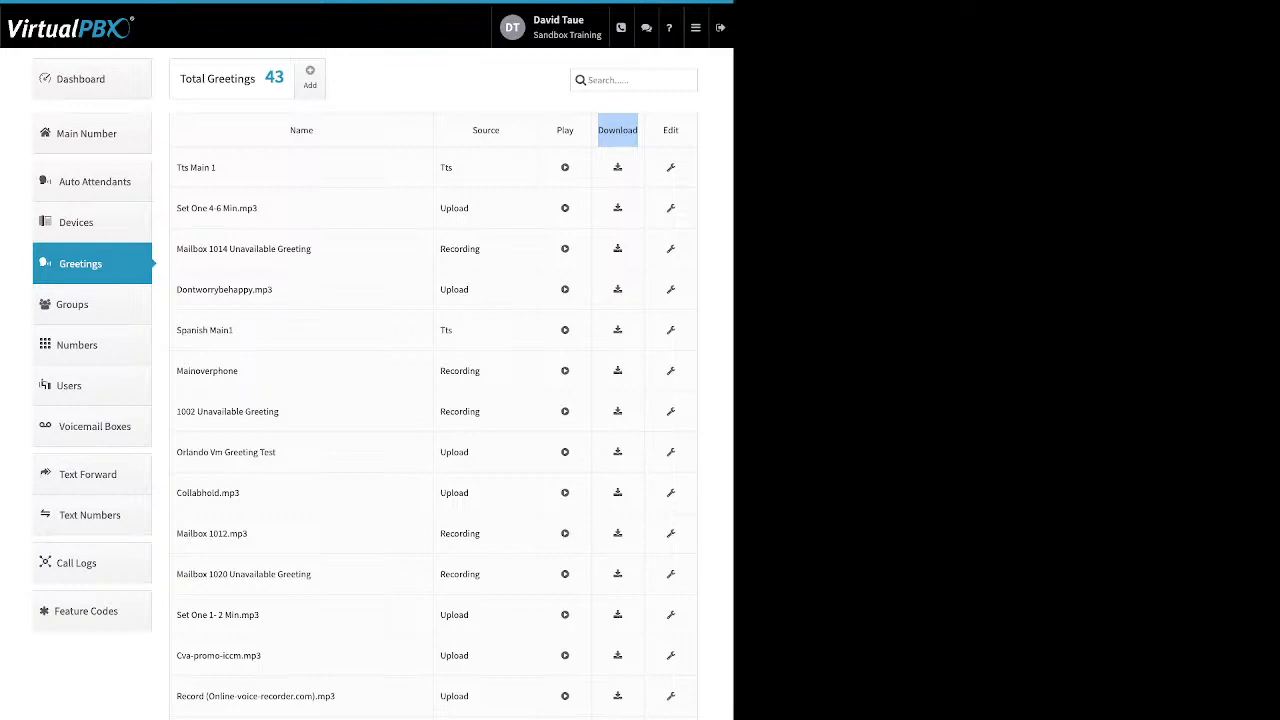
click(618, 130)
drag(680, 130, 662, 130)
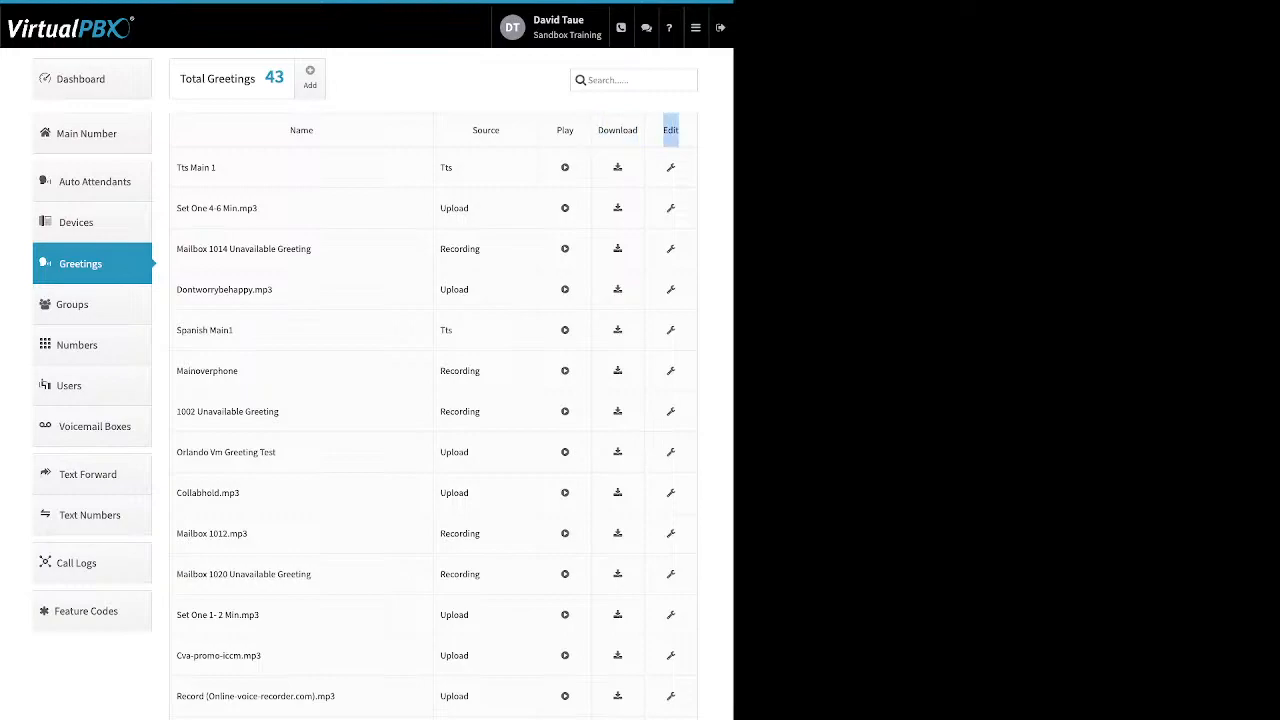
Inspect the TTS Main 1 greeting's name and delete option, close it, and go to Numbers
click(671, 168)
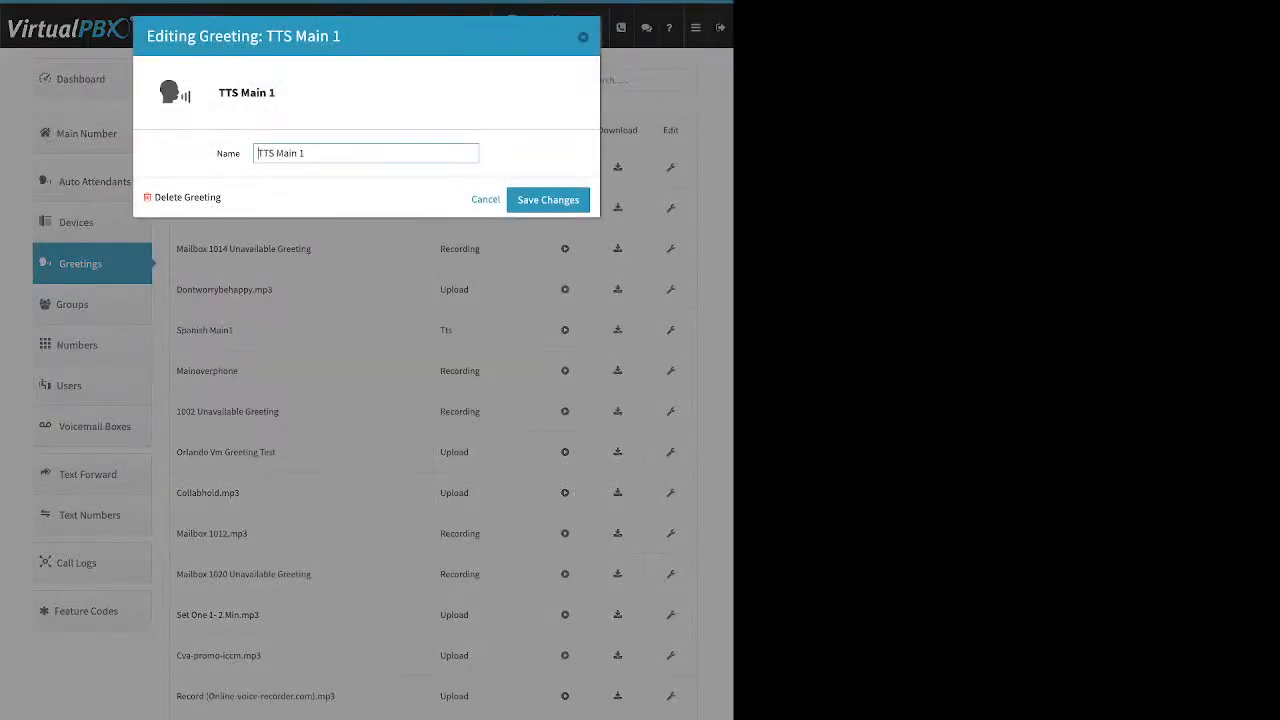
drag(258, 153, 306, 153)
drag(221, 197, 154, 197)
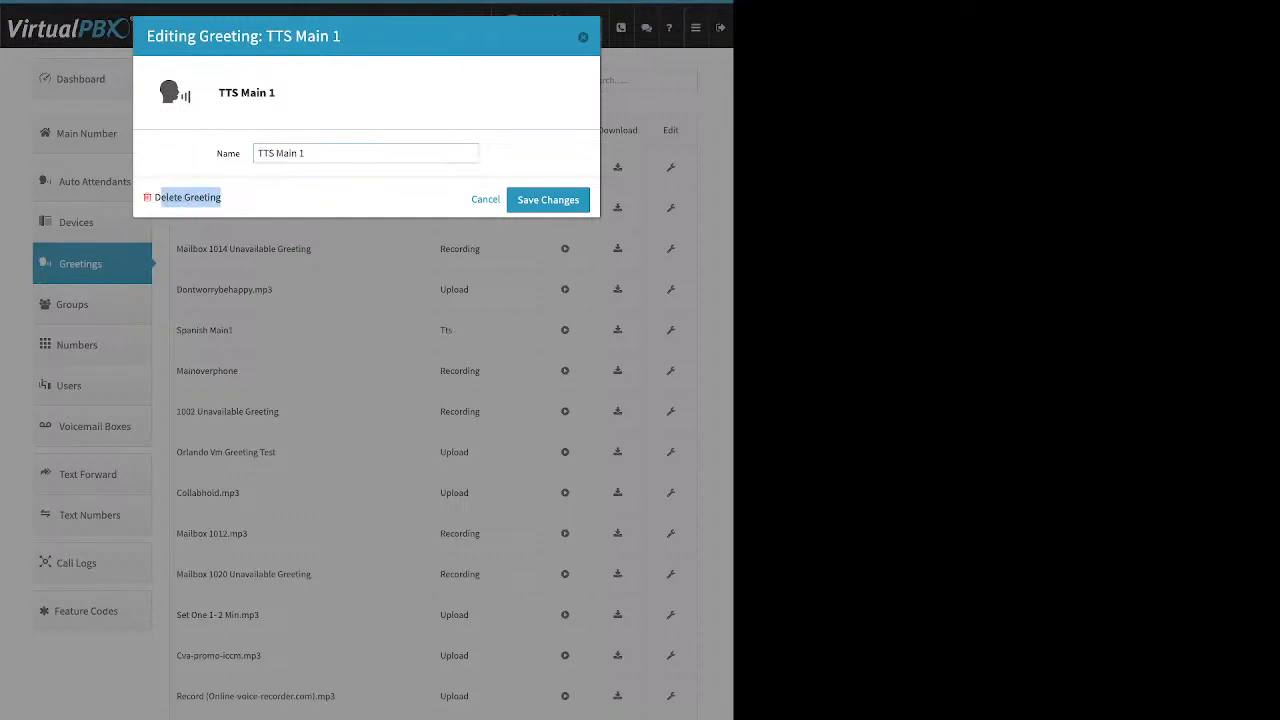
key(Escape)
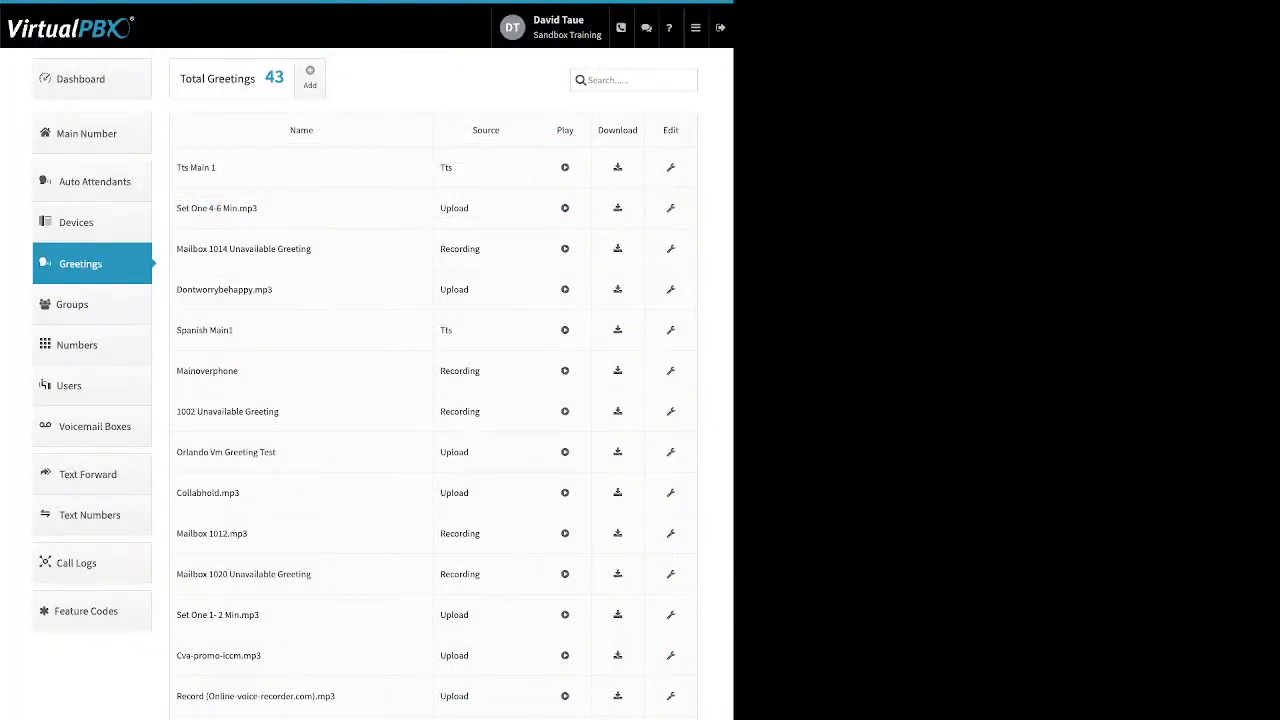
click(77, 345)
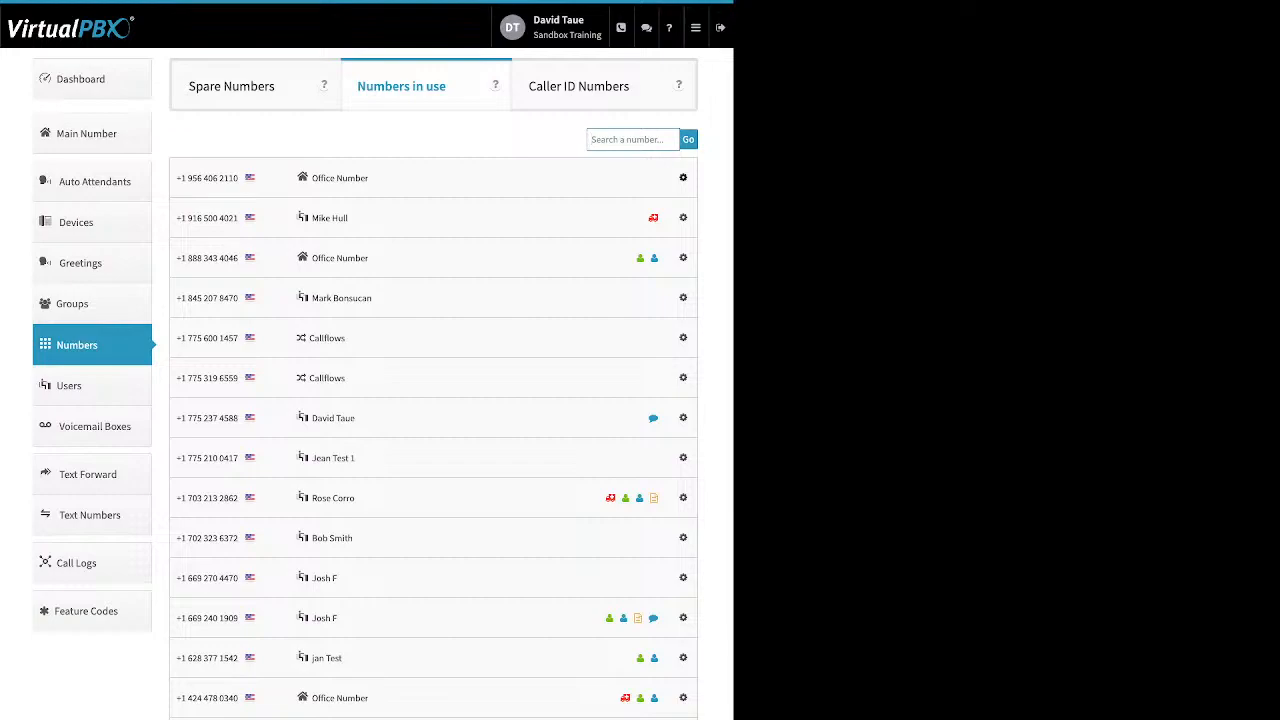
Check the first number's action menu, then switch to the Spare Numbers list
click(683, 178)
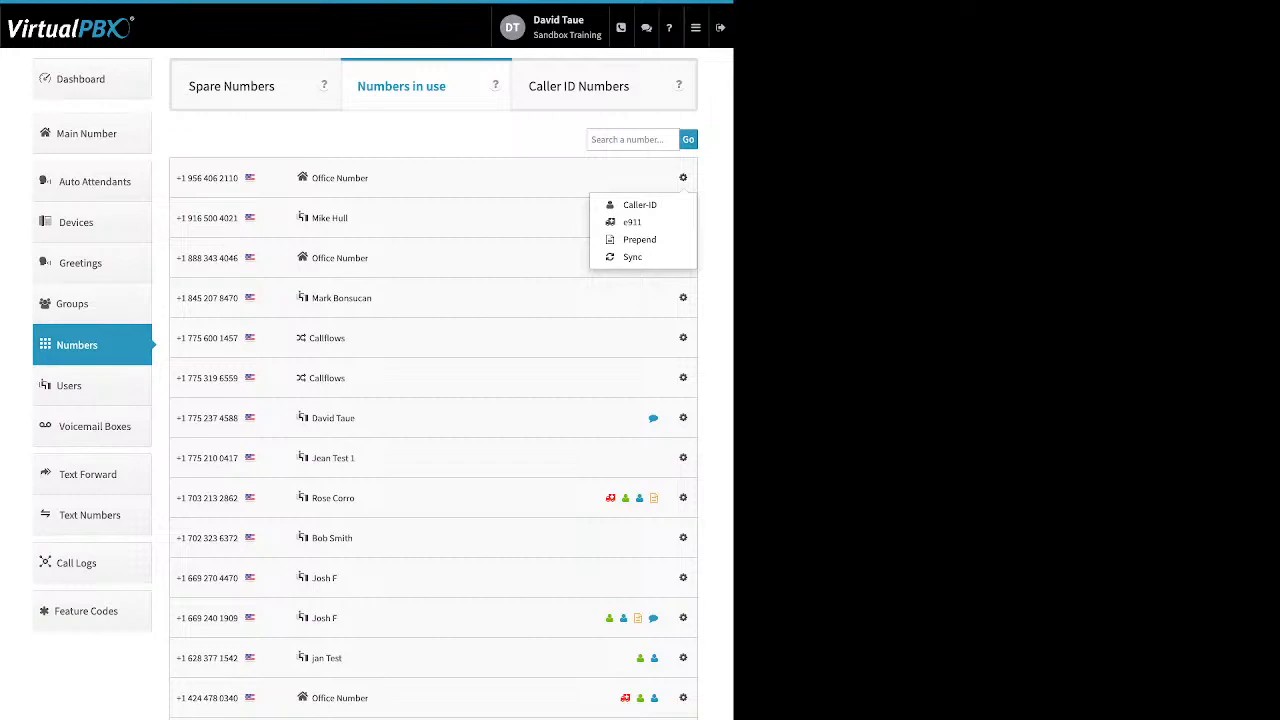
click(683, 178)
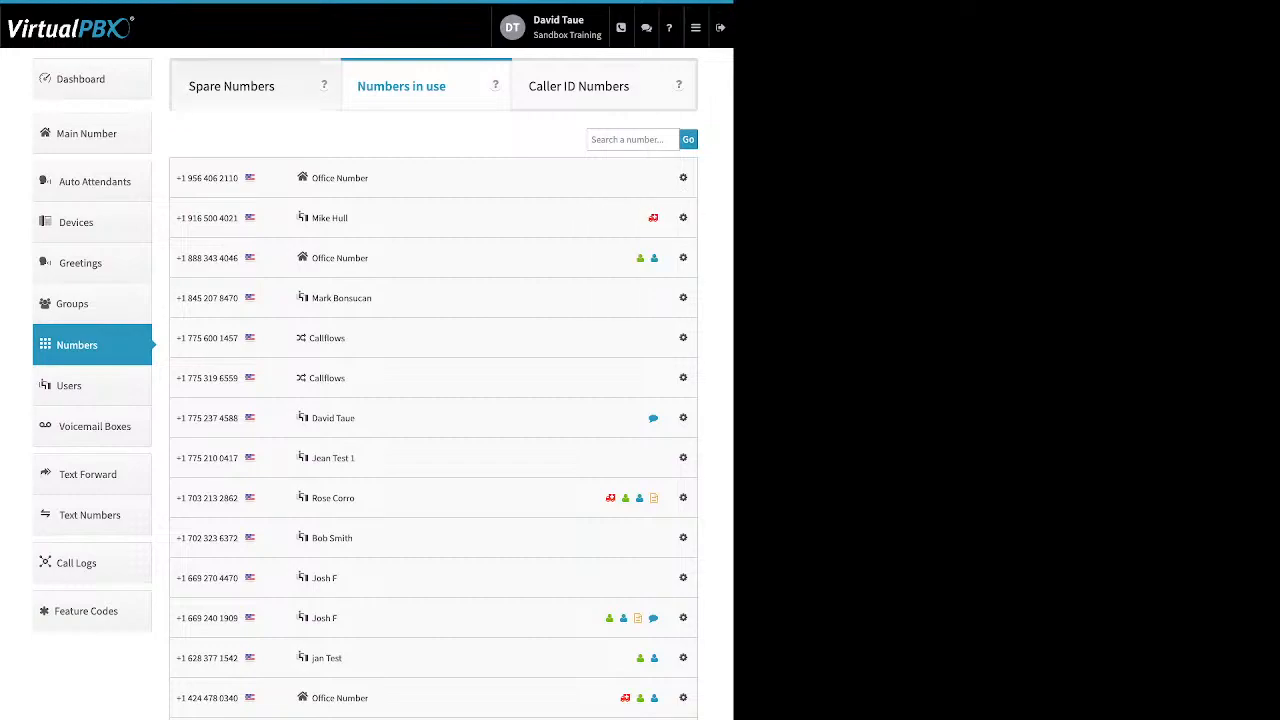
click(232, 86)
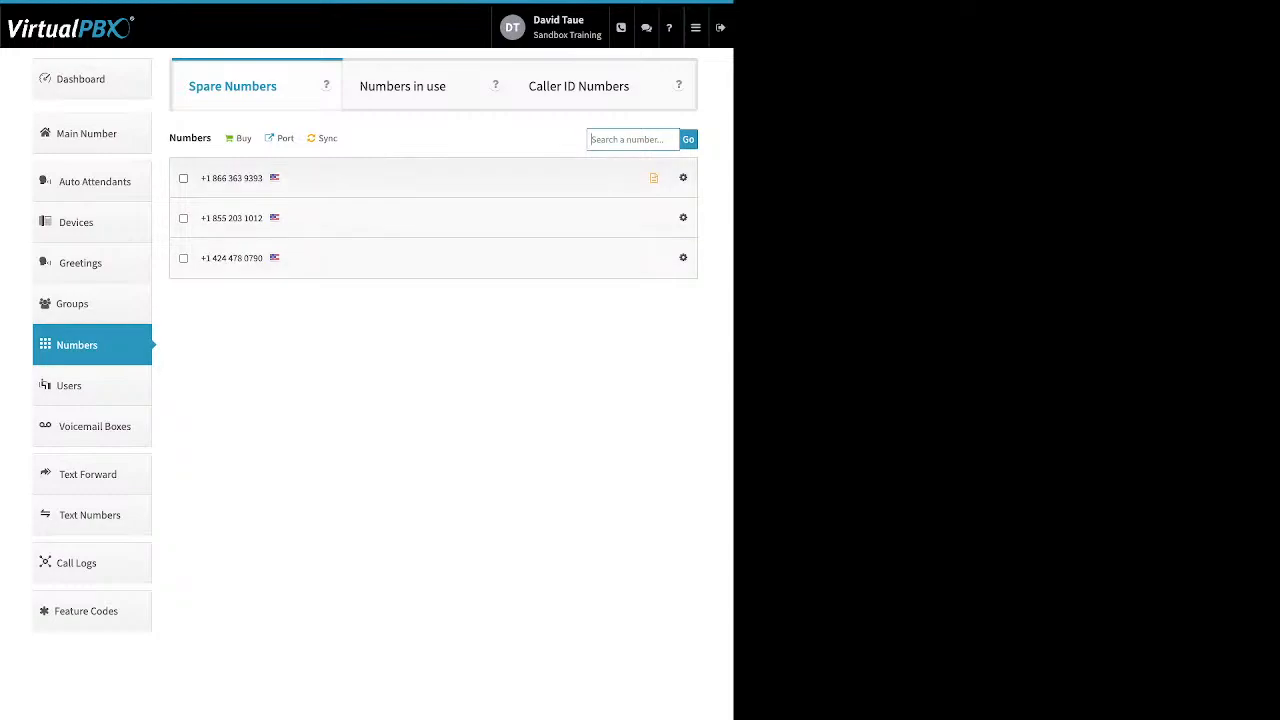
Delete the first spare number and dismiss the deletion summary
click(183, 178)
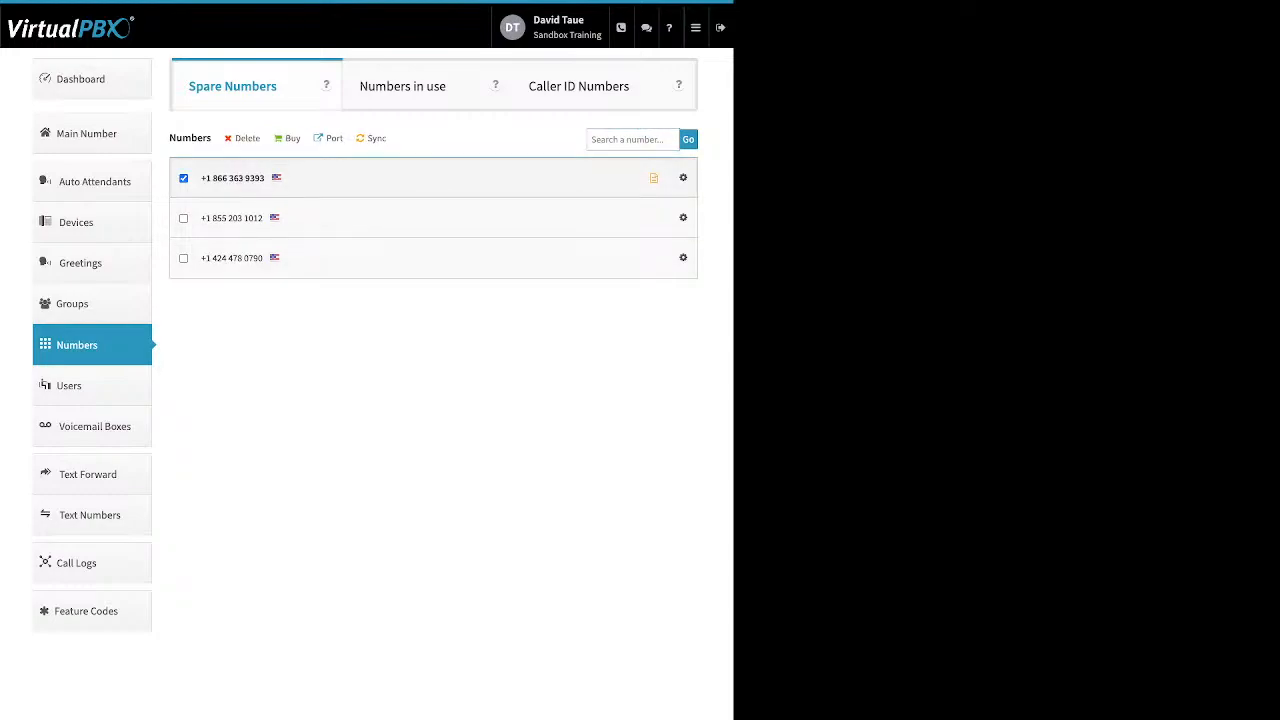
drag(261, 139, 235, 139)
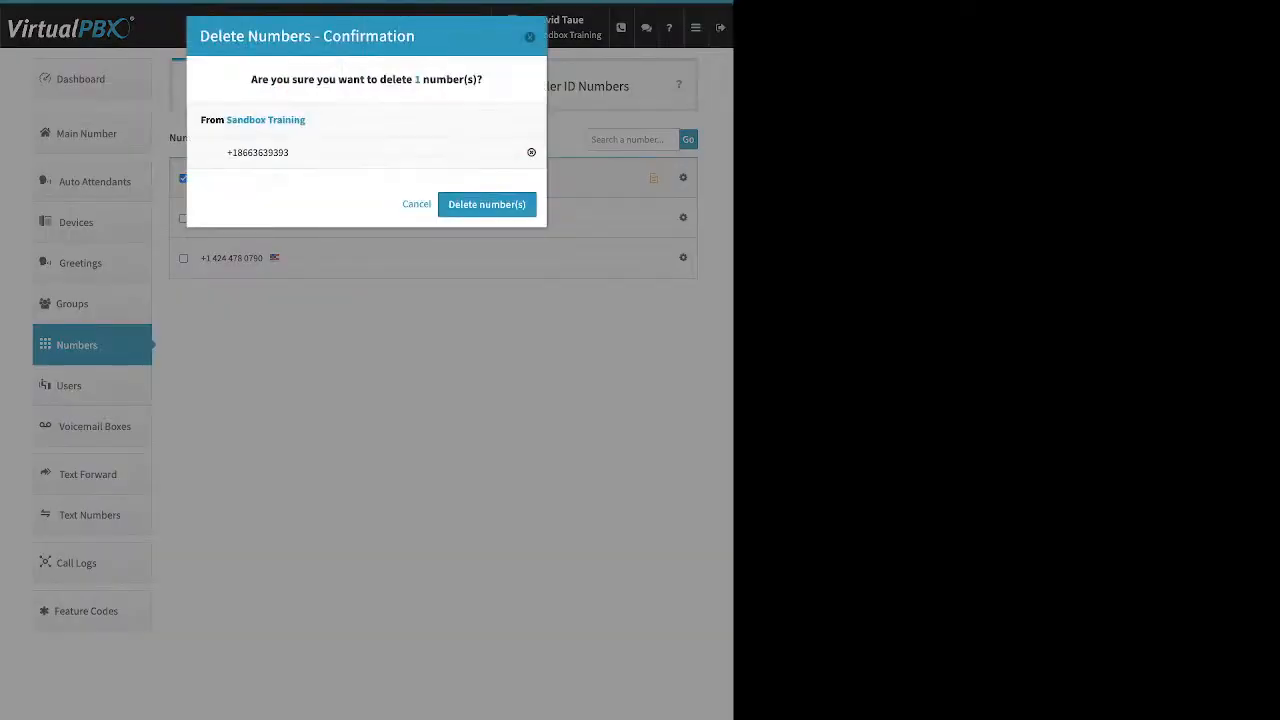
click(487, 204)
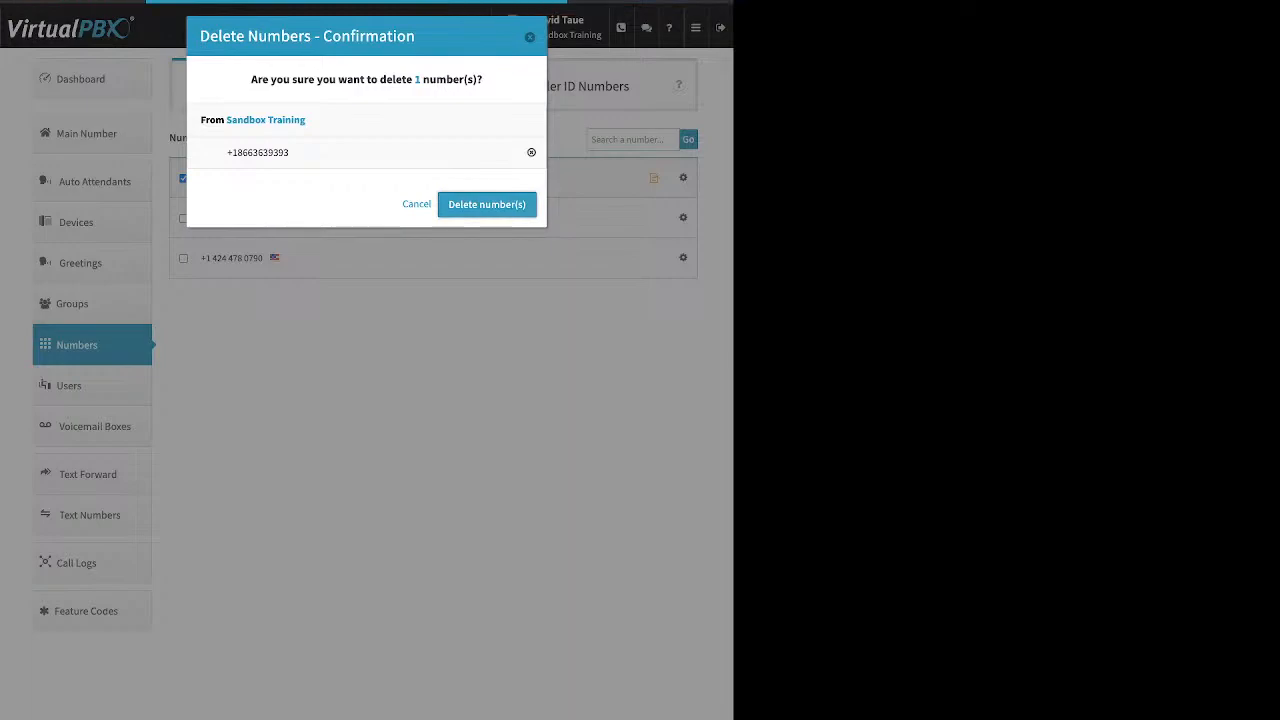
click(366, 385)
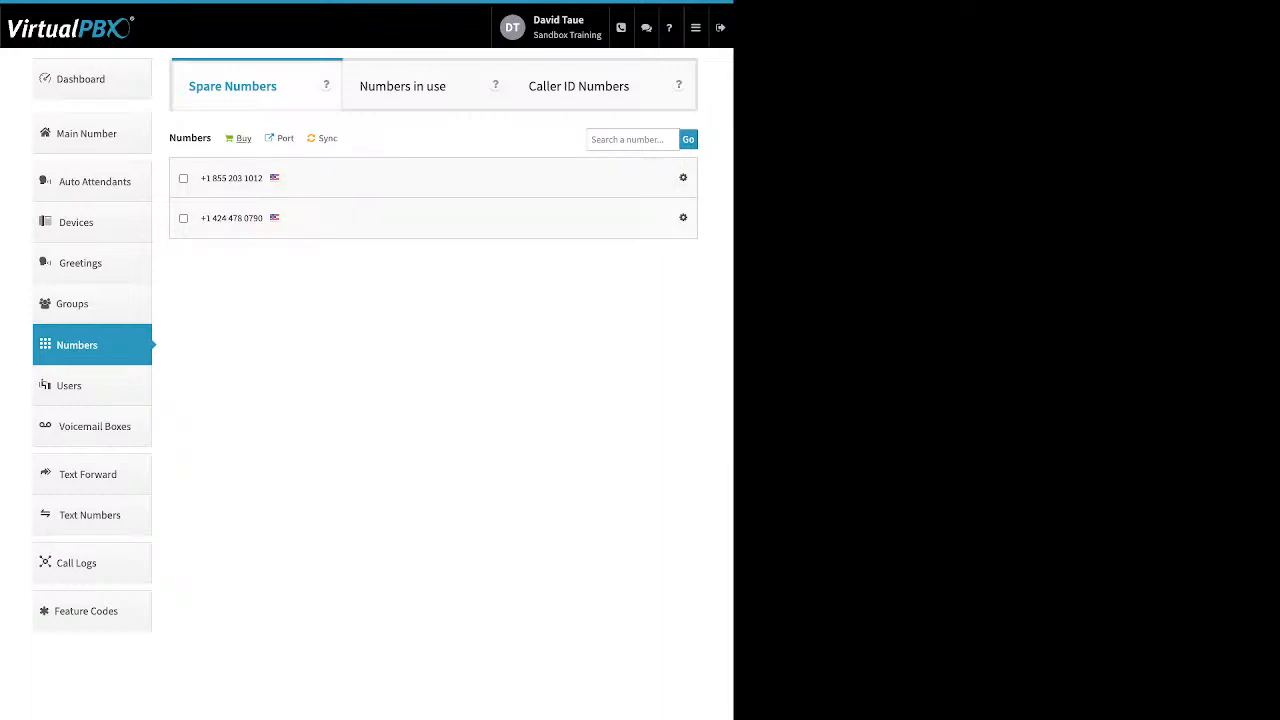
Create a port request named 'test' for U.S. Local Numbers and proceed to bill verification
click(243, 138)
key(Escape)
click(280, 138)
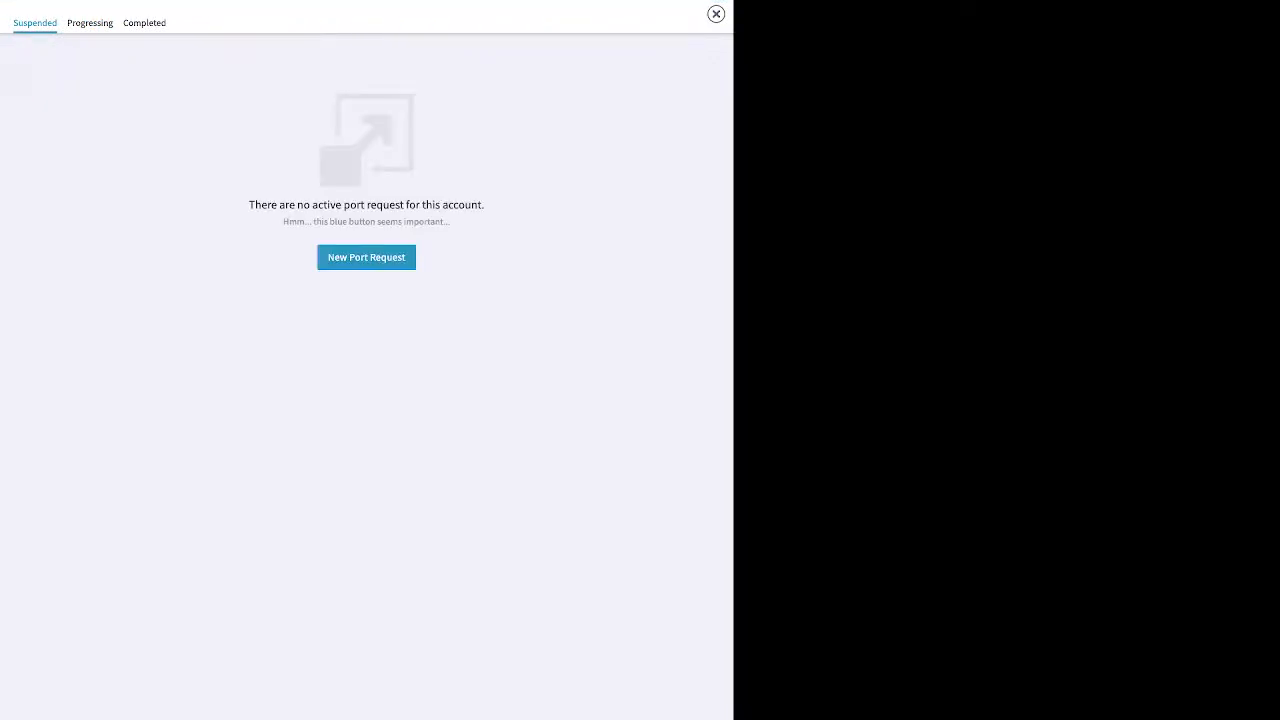
click(366, 257)
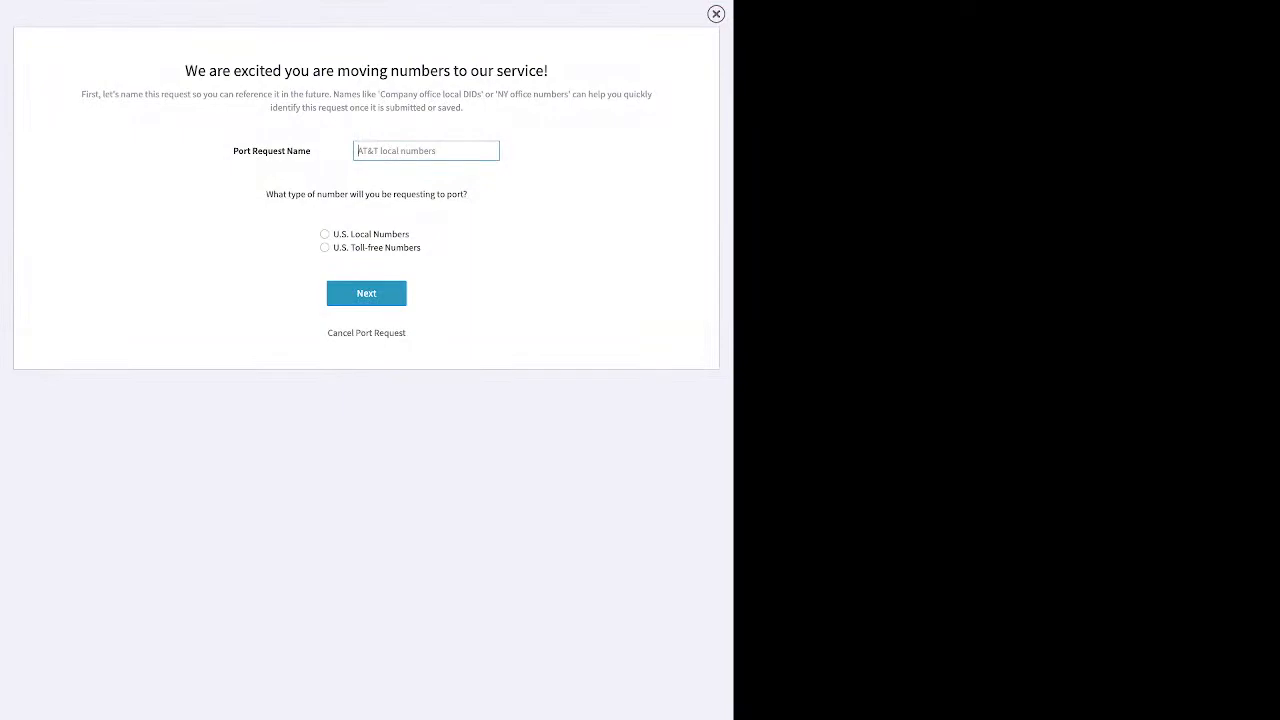
text(test)
click(325, 234)
click(366, 293)
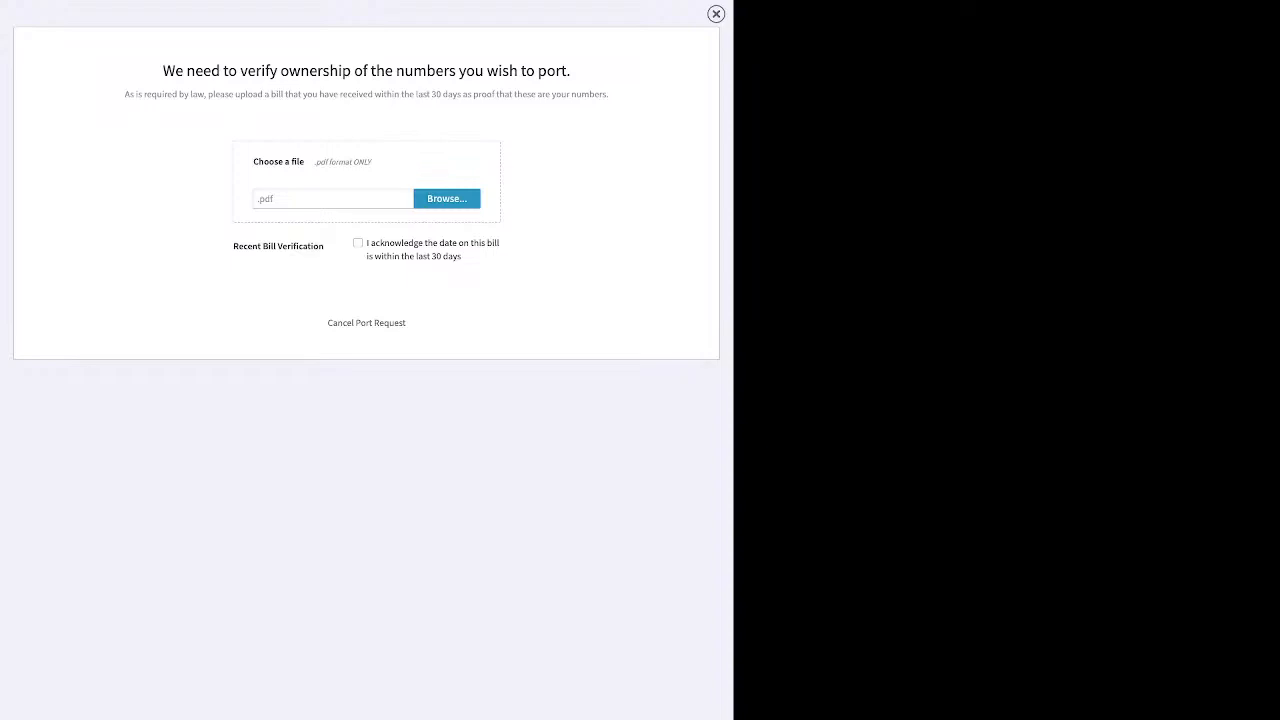
Cancel the 'test' port request and close the porting panel
click(366, 323)
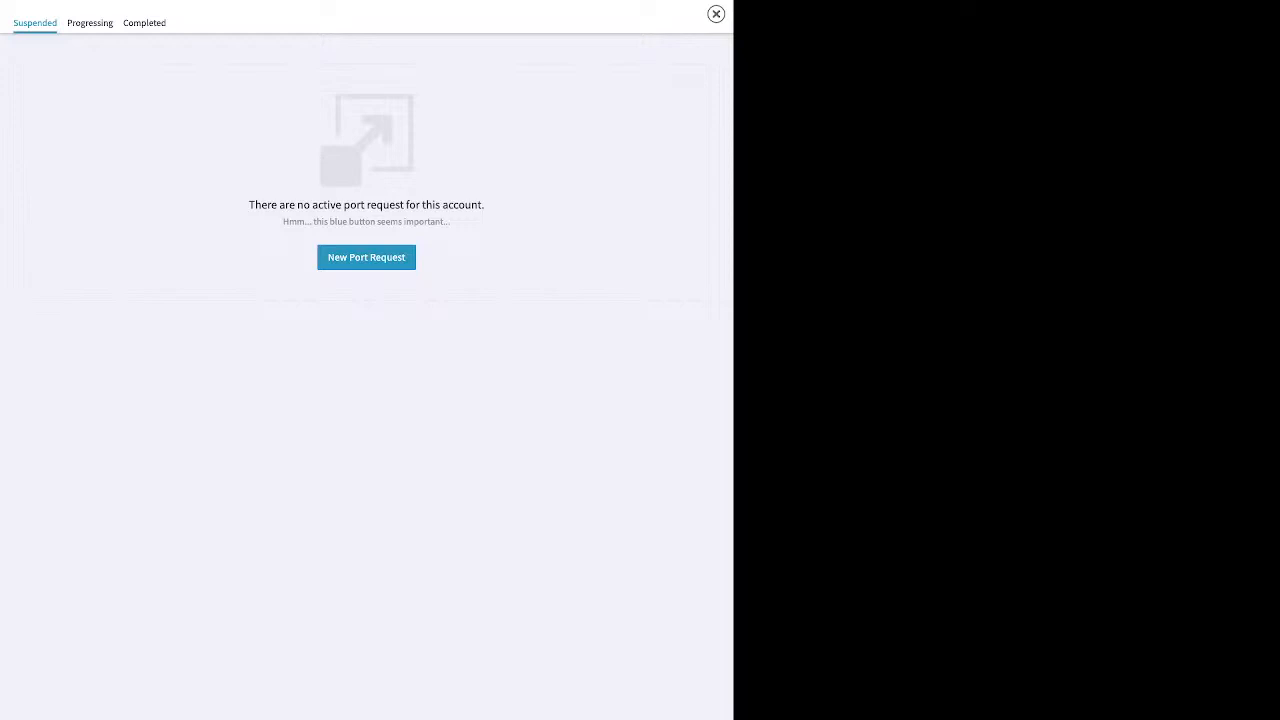
click(716, 14)
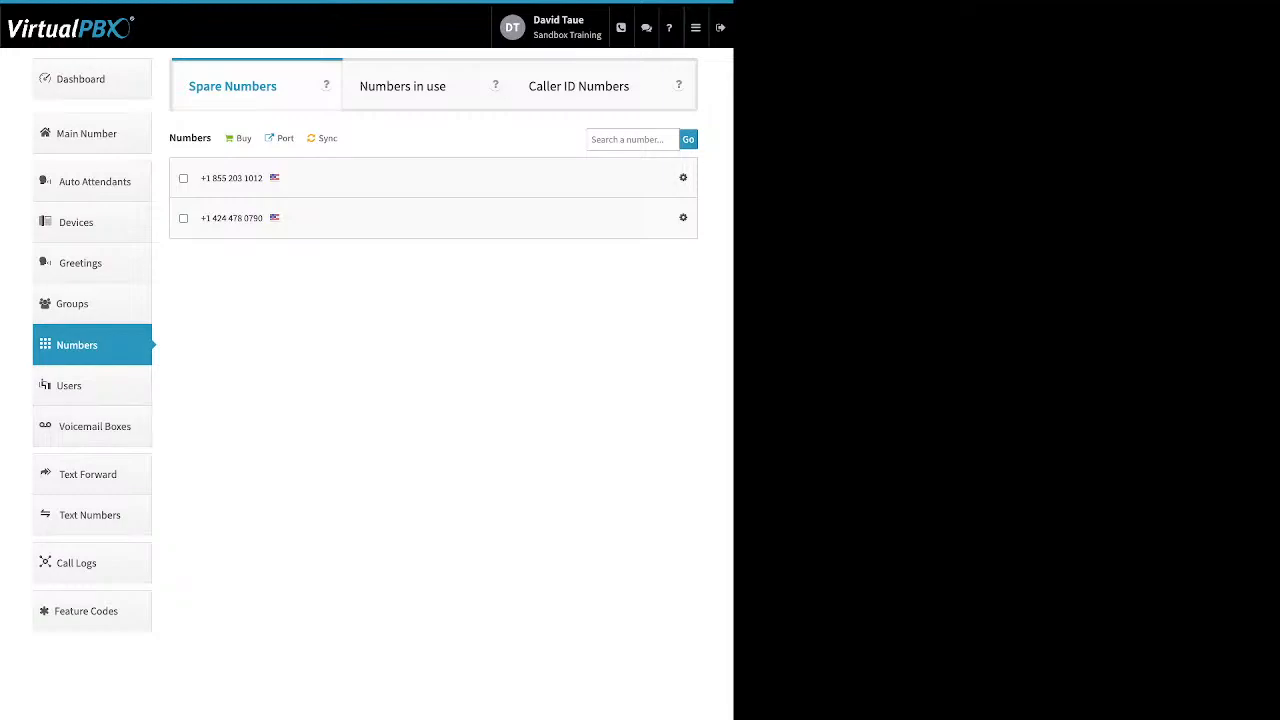
Preview the Add Voicemail Box form without saving, then open Salesteam VMbox (550) for editing
click(94, 426)
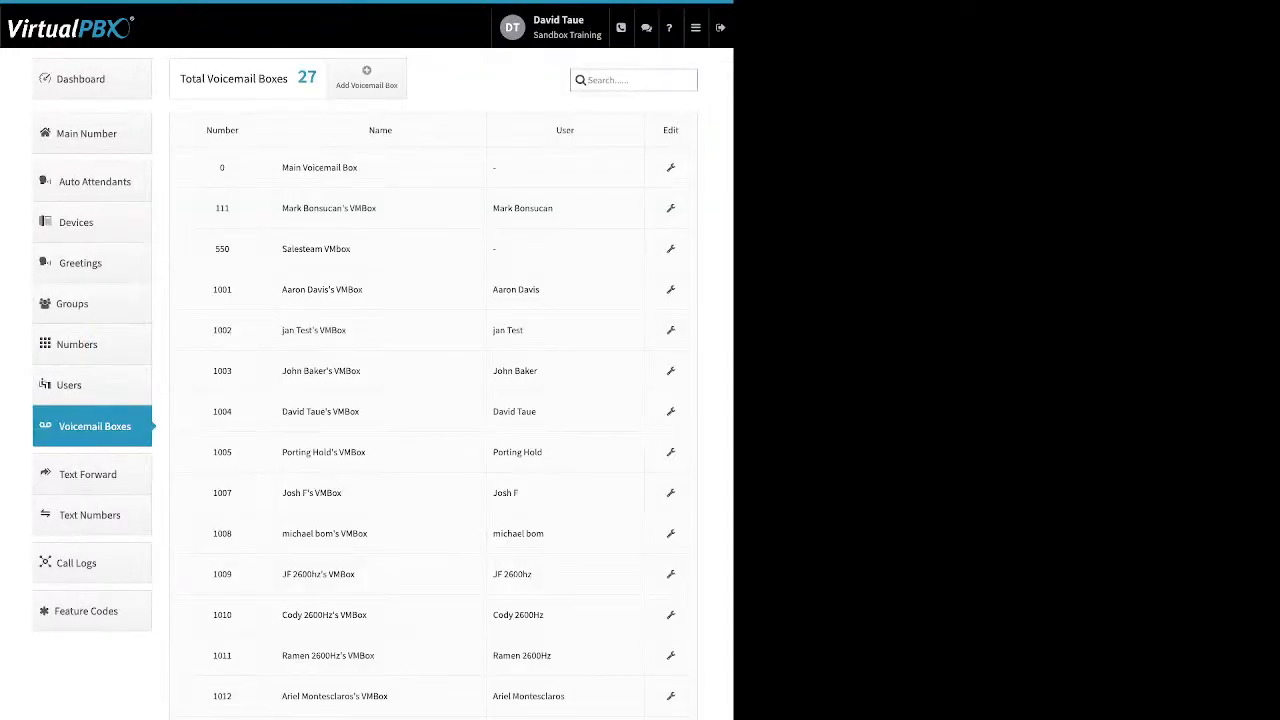
double_click(565, 130)
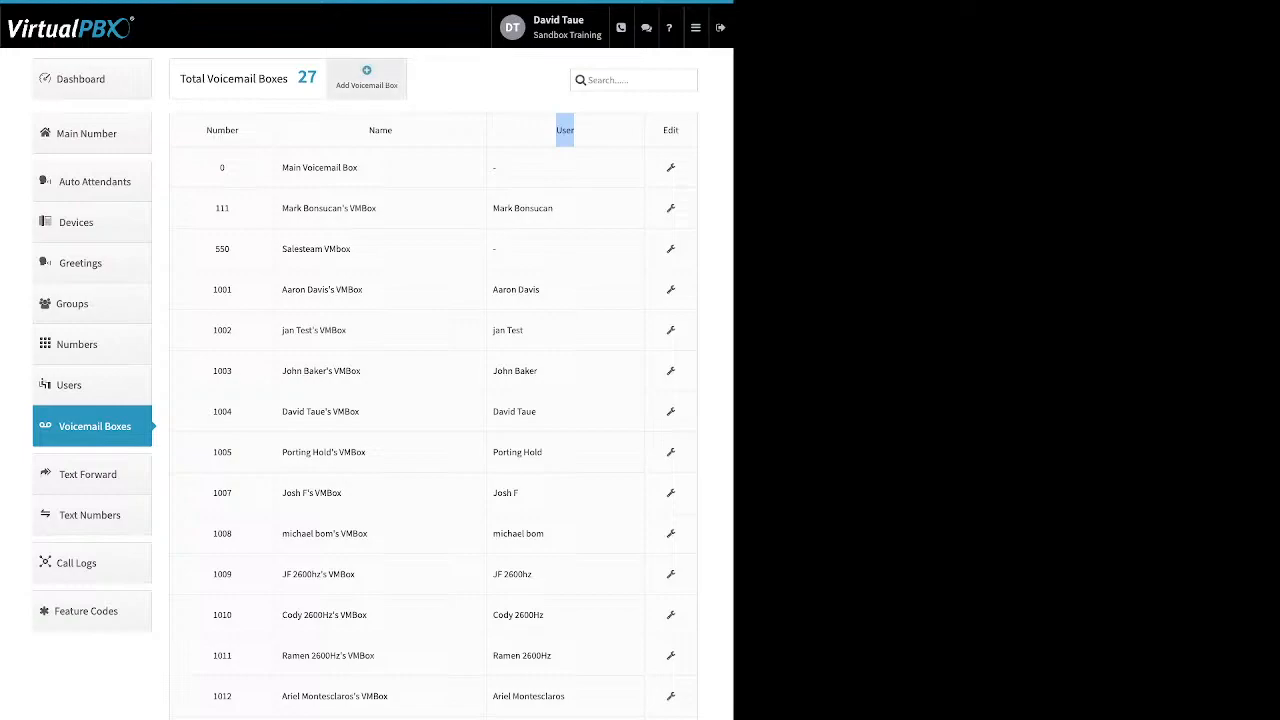
click(366, 77)
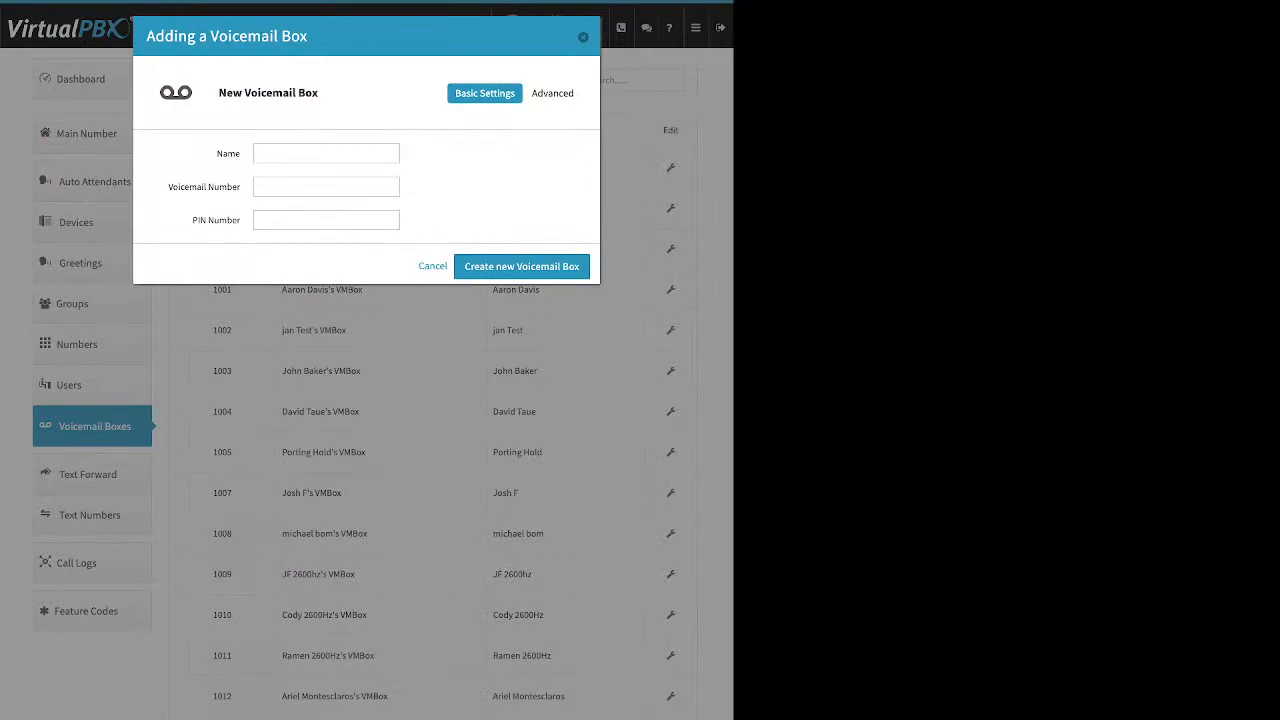
drag(241, 154, 223, 154)
drag(173, 187, 241, 220)
key(Escape)
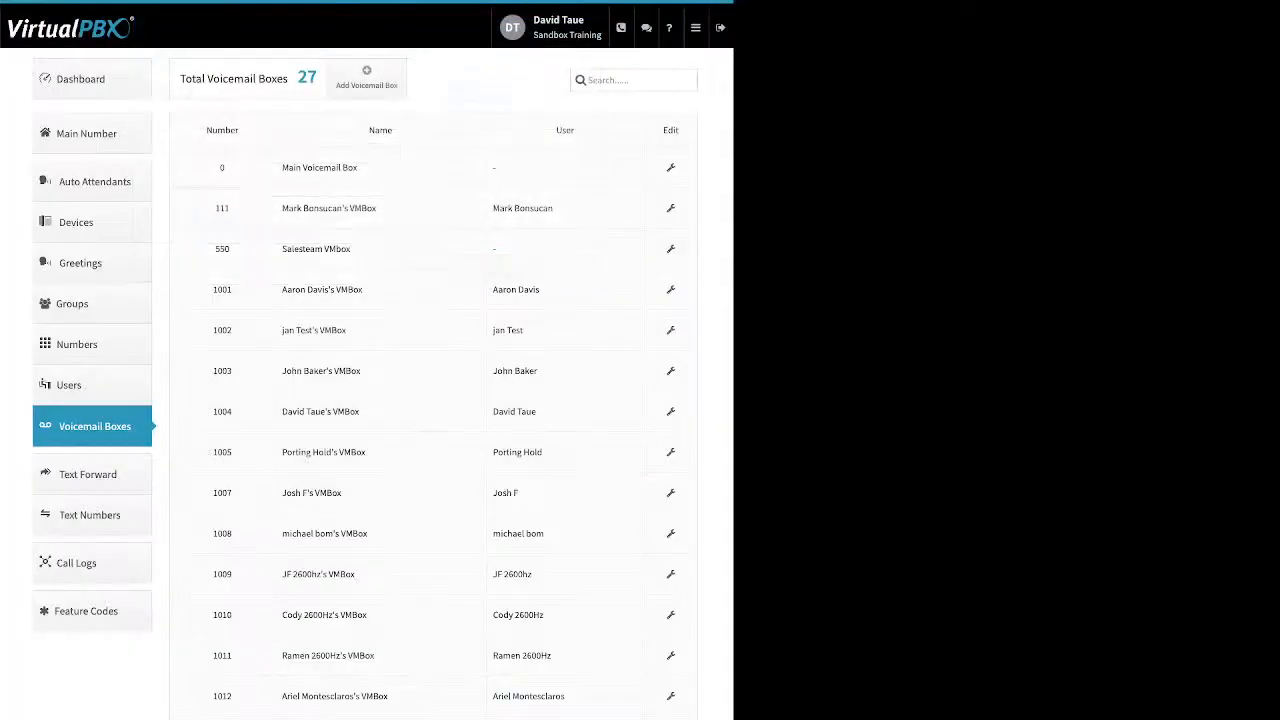
click(670, 248)
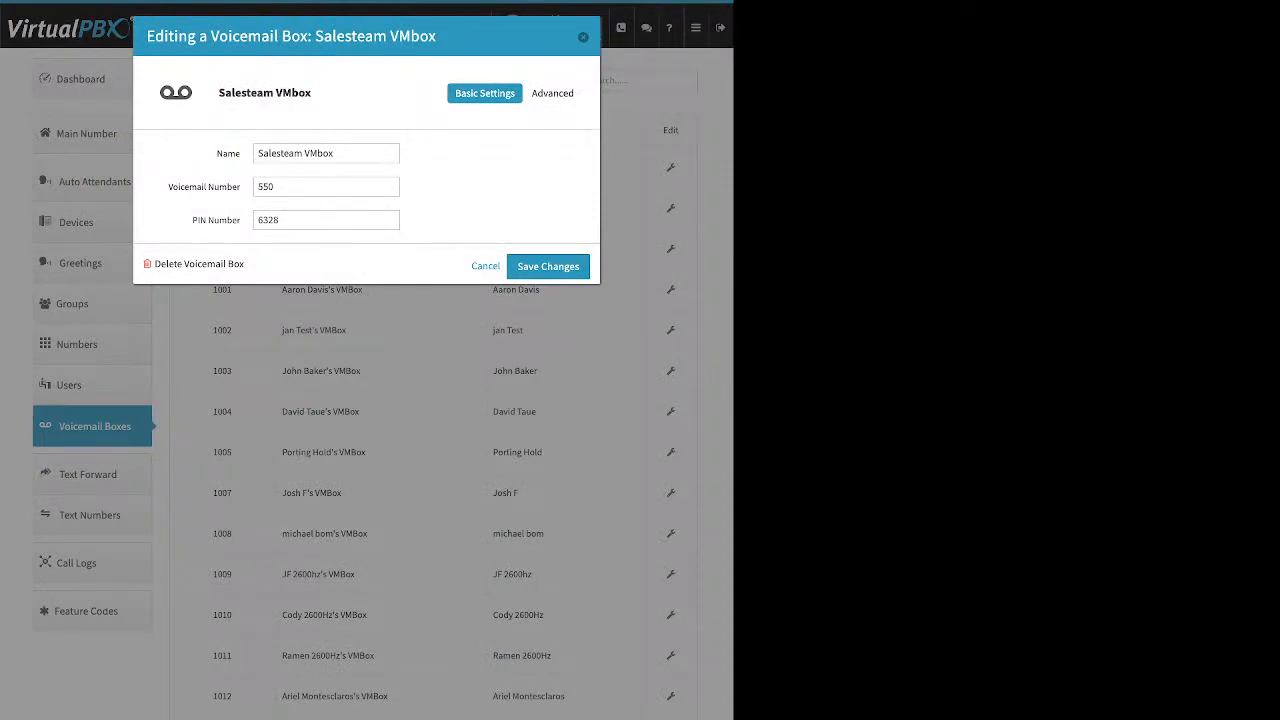
Look over Salesteam VMbox's greeting media, cancelling an upload, then view its notification recipients
drag(168, 187, 241, 220)
click(555, 93)
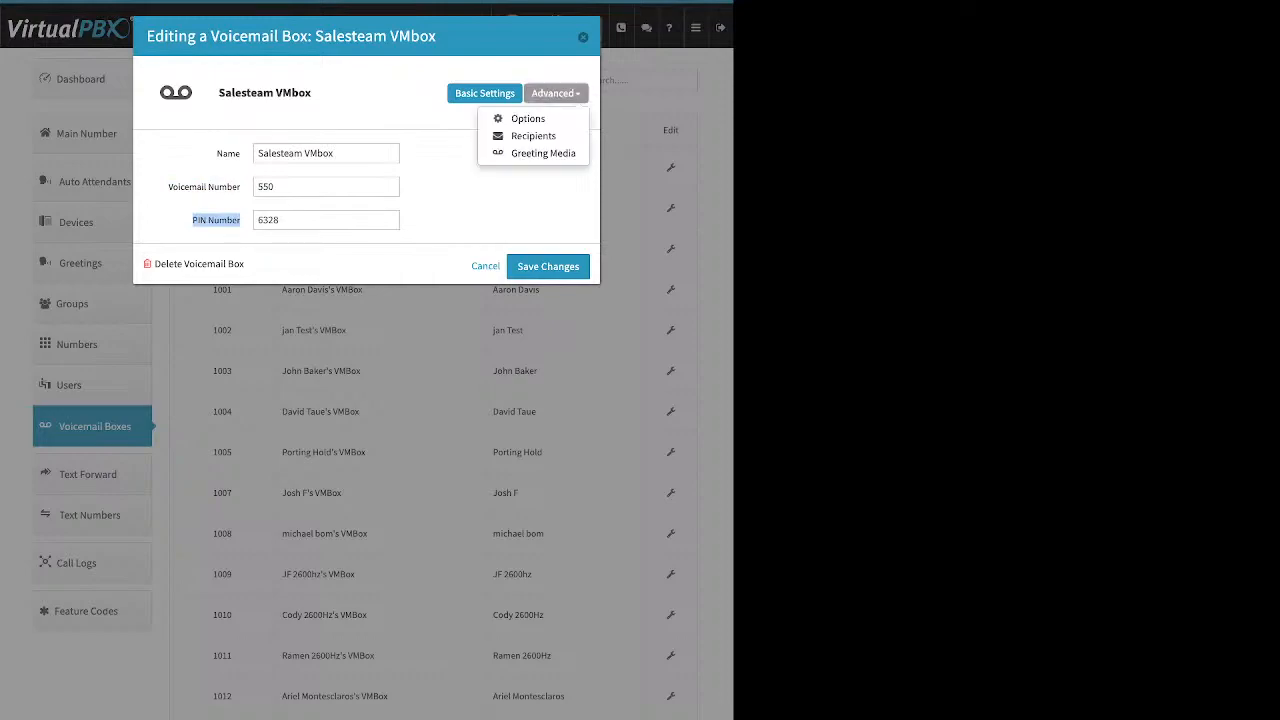
click(543, 153)
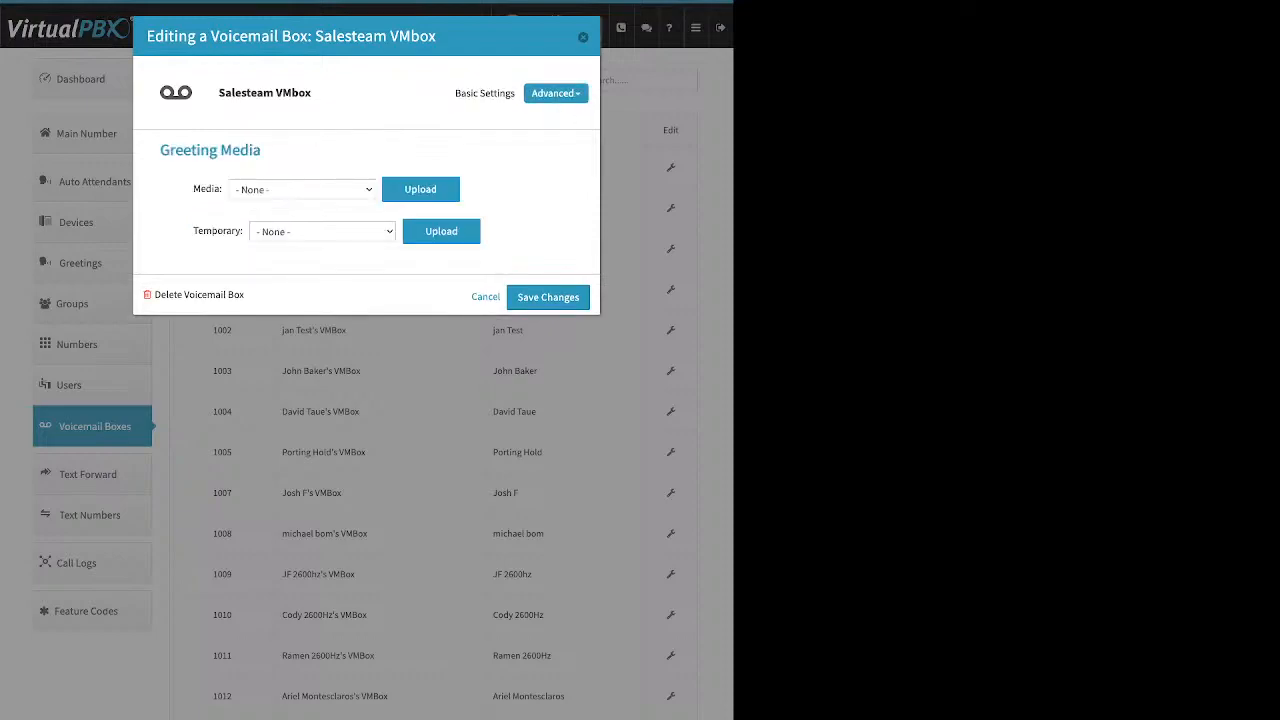
click(420, 189)
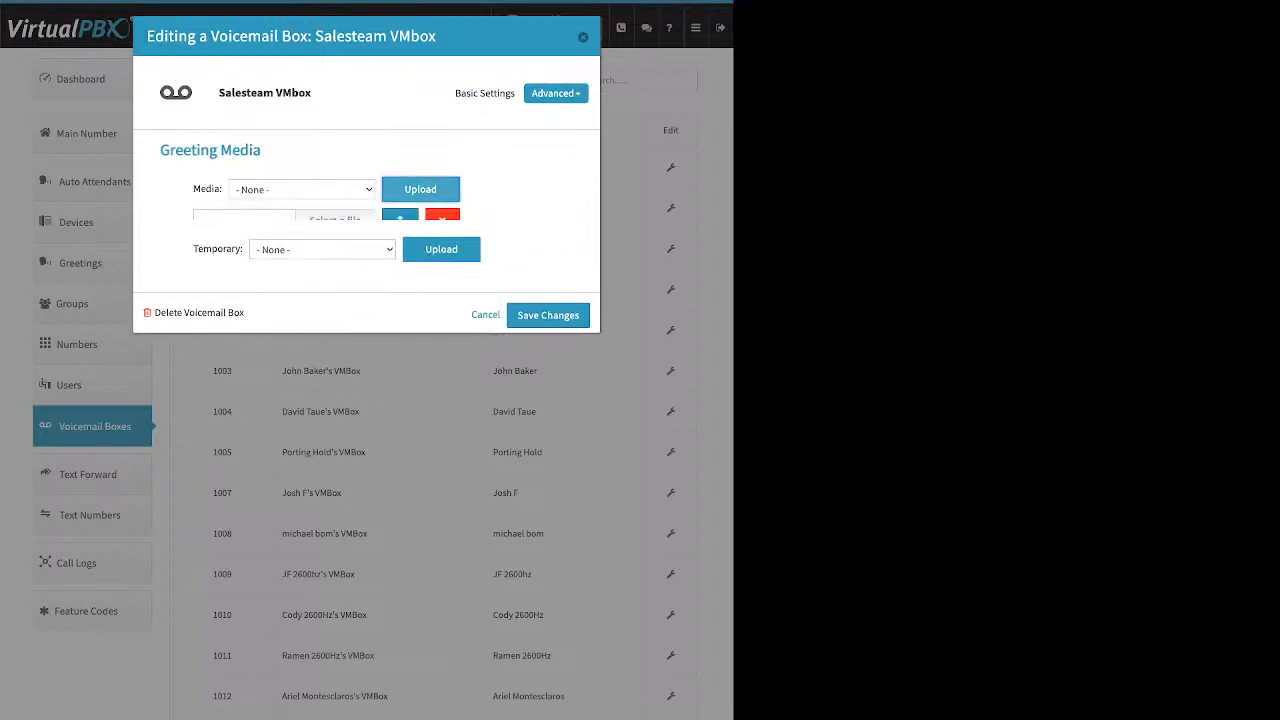
click(442, 228)
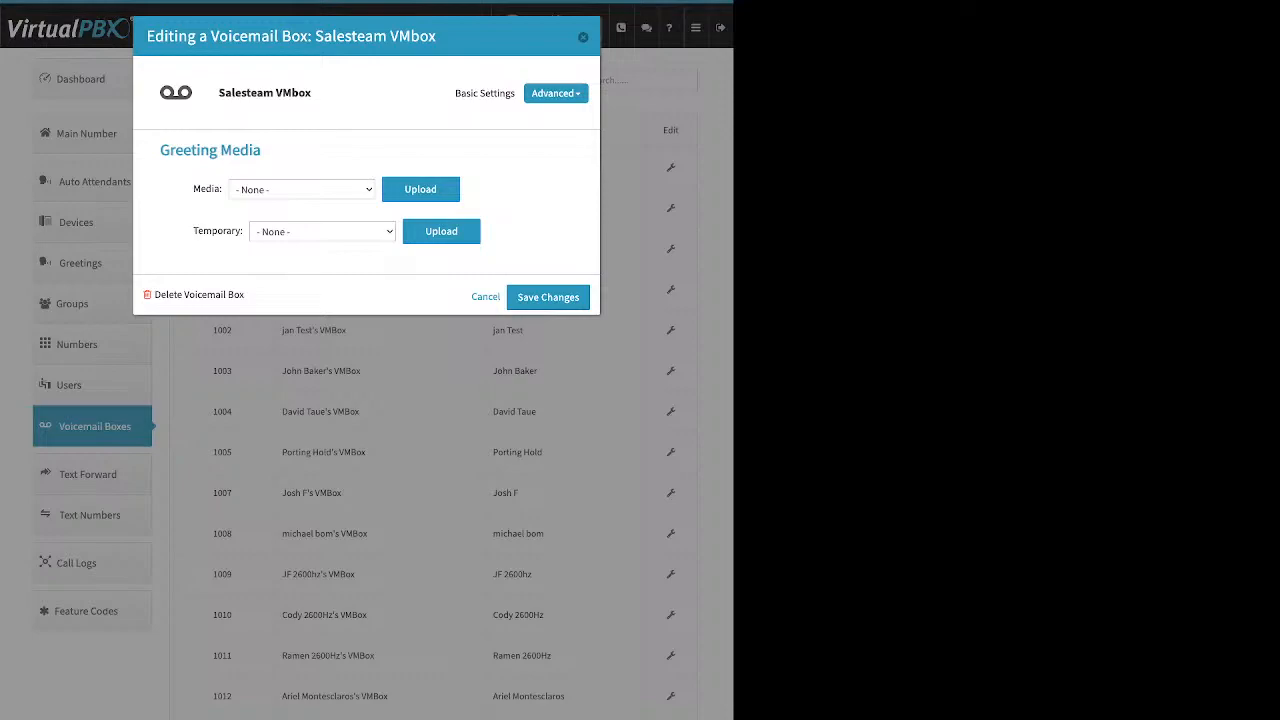
drag(194, 189, 222, 189)
drag(198, 231, 235, 231)
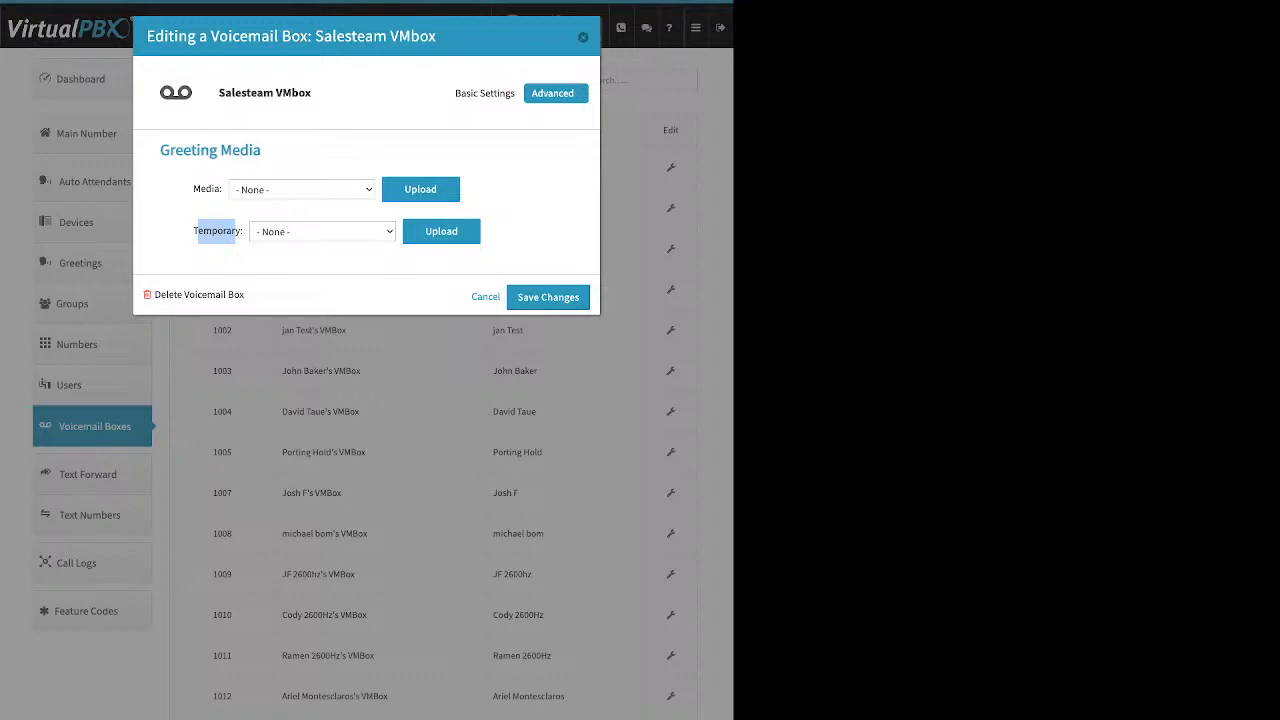
click(555, 93)
click(533, 135)
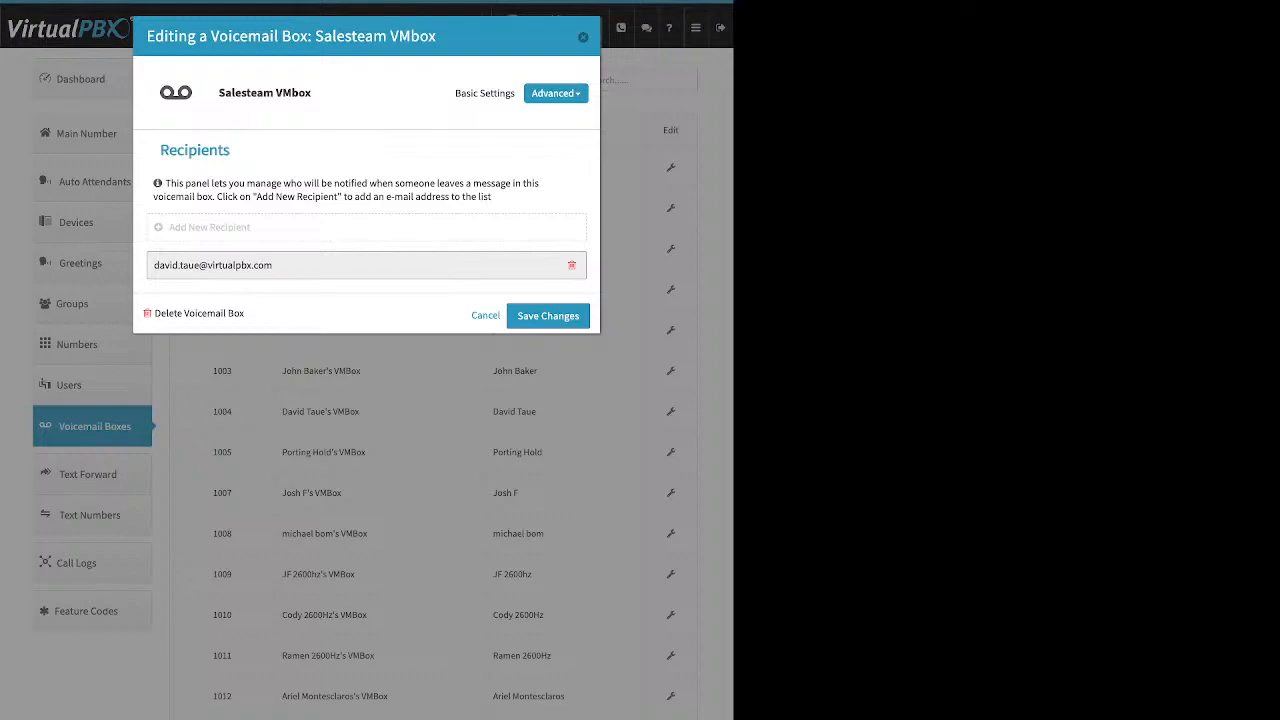
Begin and cancel adding a new recipient, then view the voicemail box Options
click(209, 228)
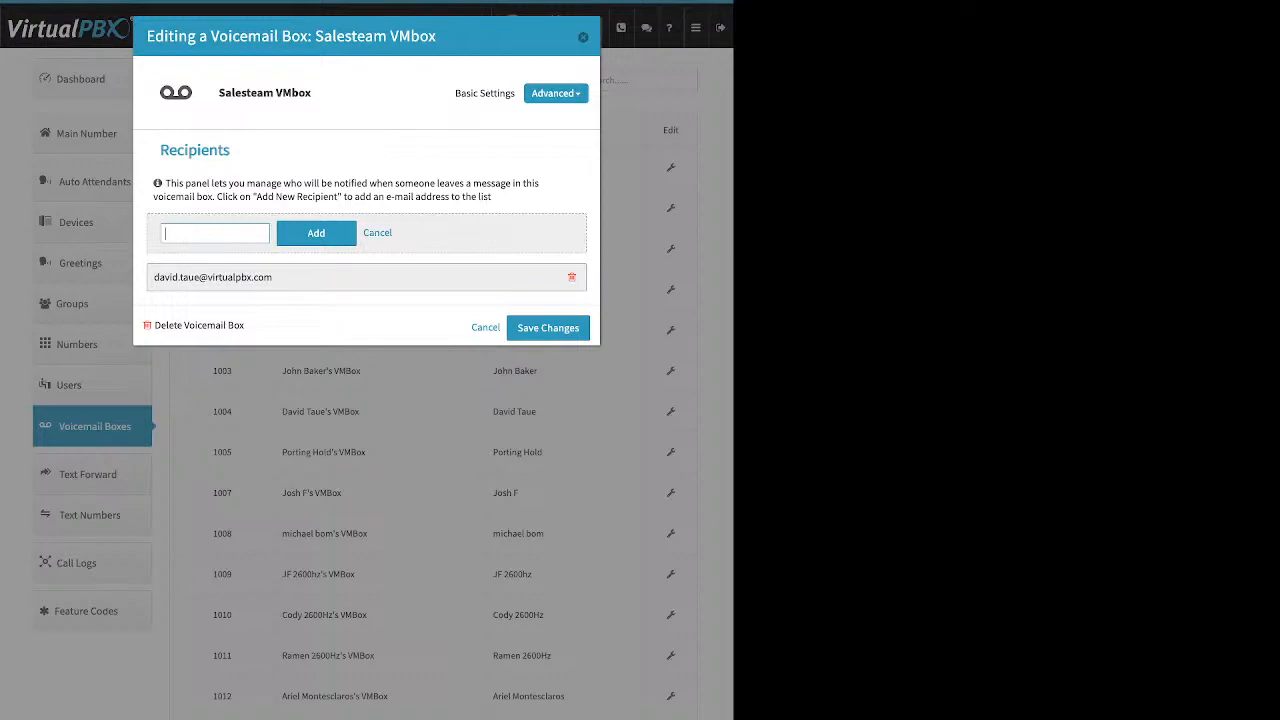
click(377, 233)
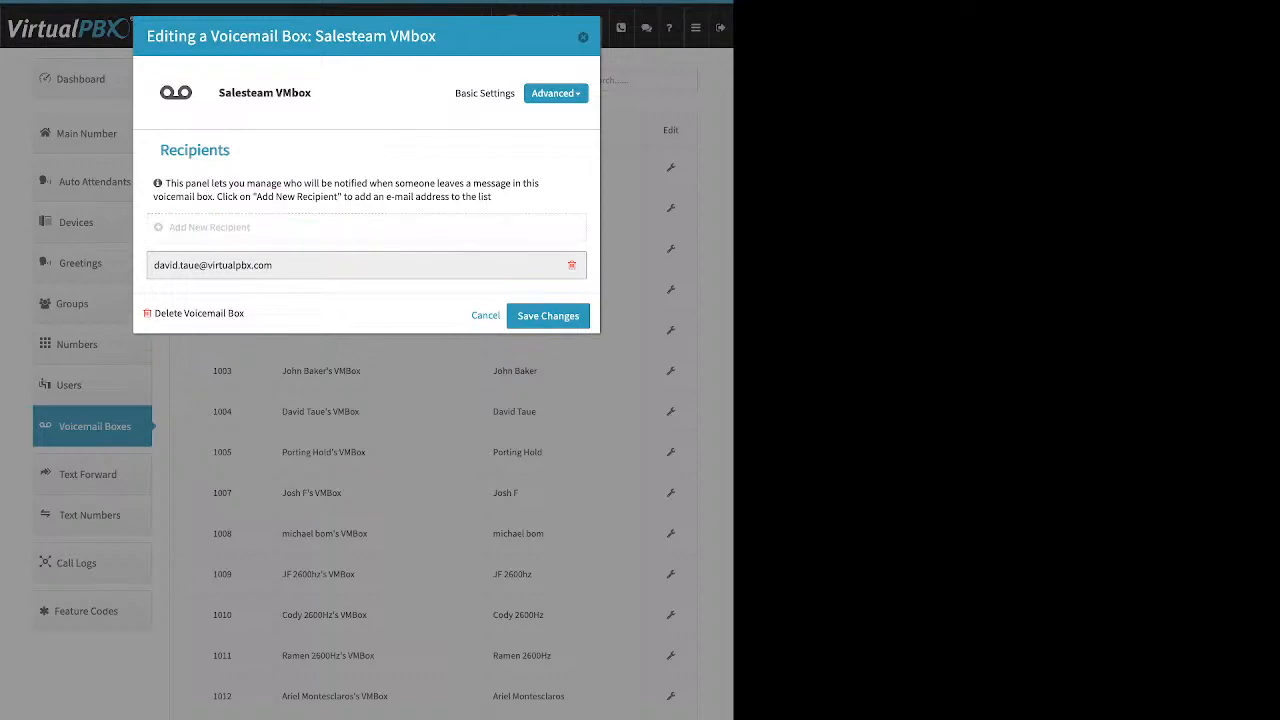
click(556, 93)
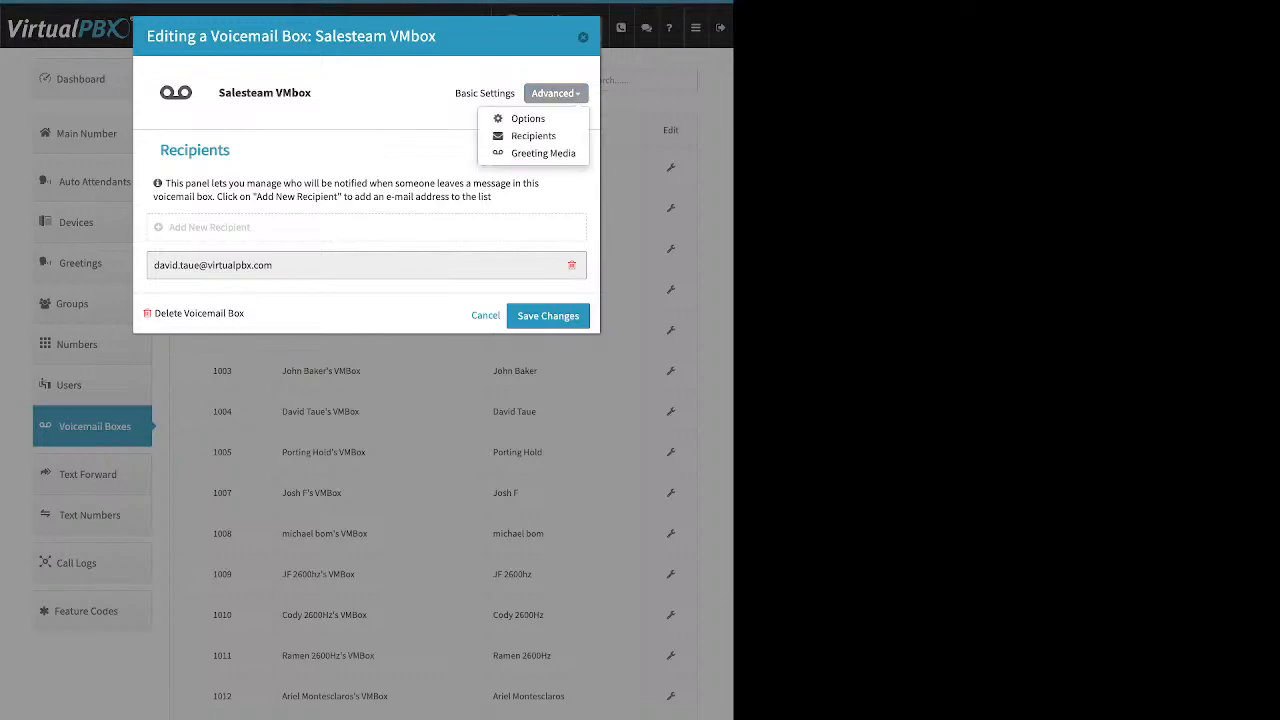
click(528, 118)
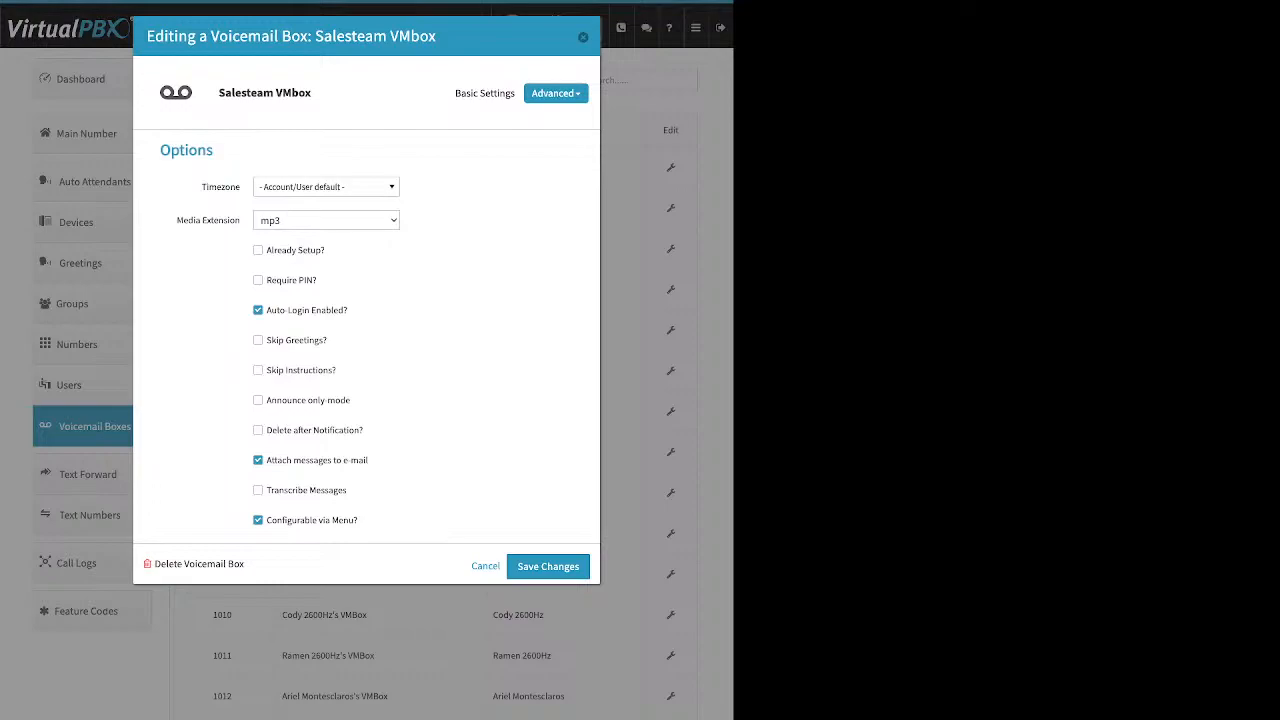
Toggle Already Setup? and Delete after Notification? on and back off, then save Salesteam VMbox unchanged
drag(325, 250, 266, 250)
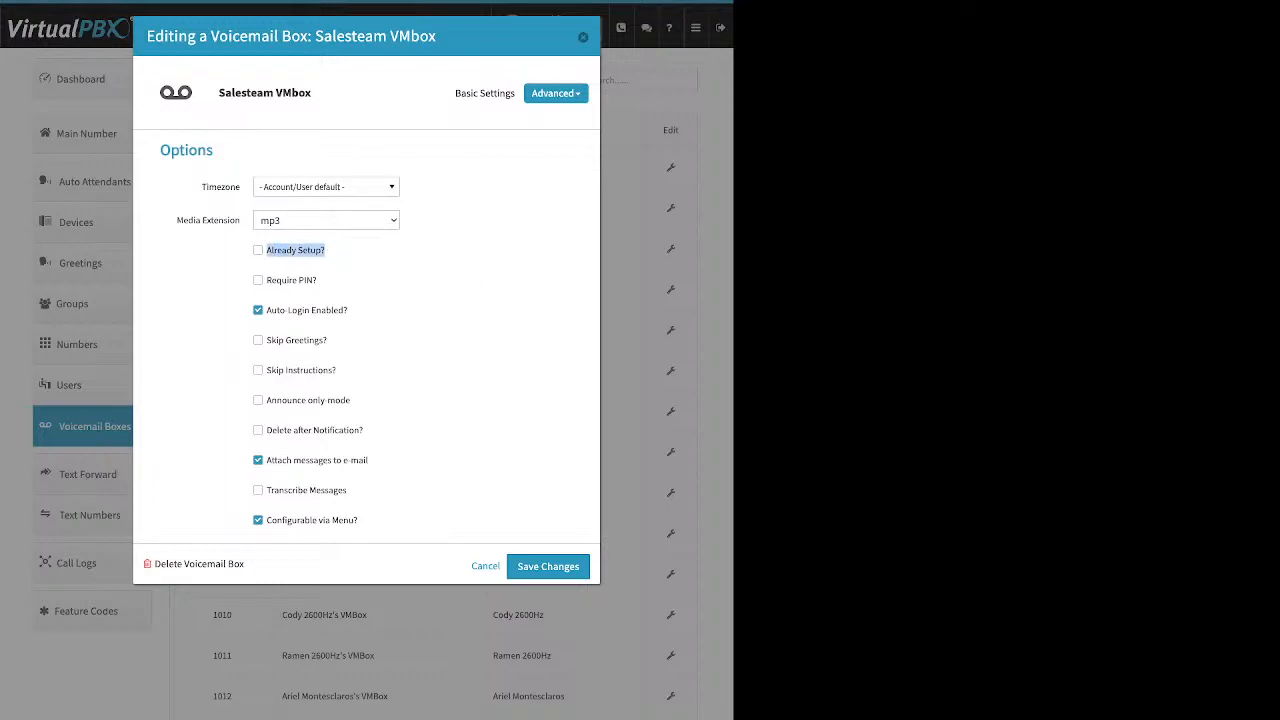
click(259, 250)
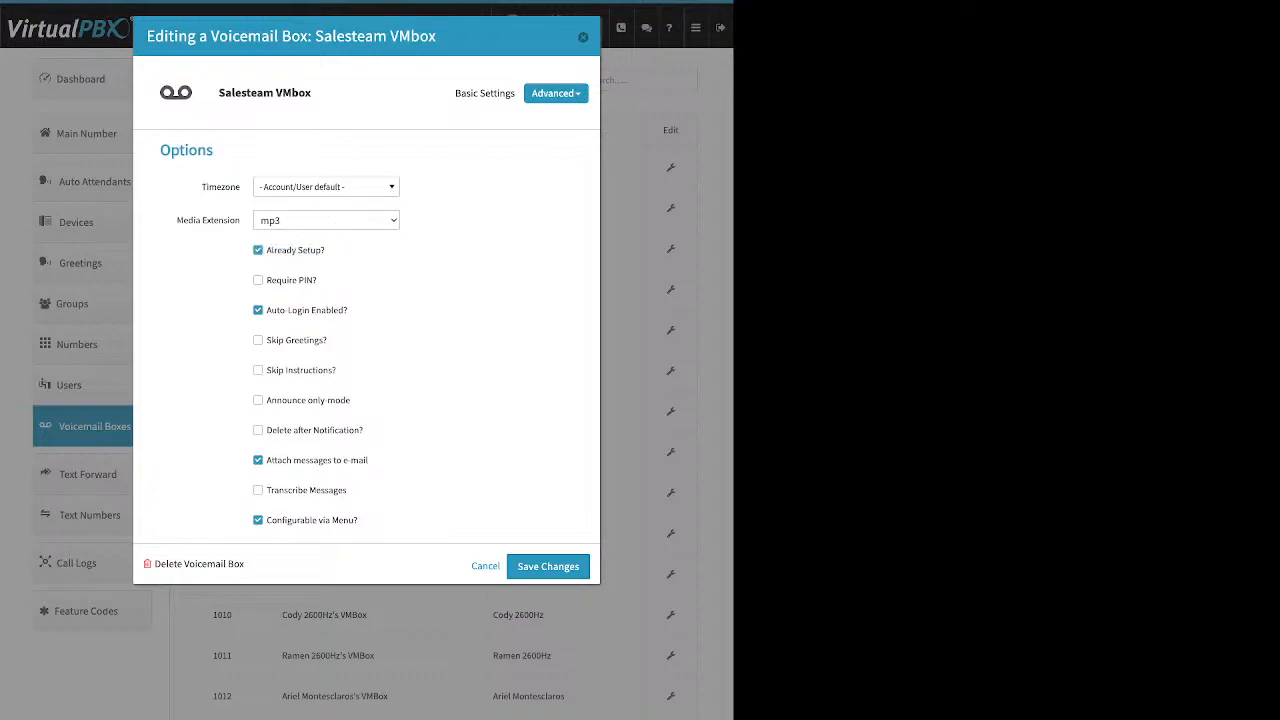
click(258, 250)
drag(368, 460, 266, 460)
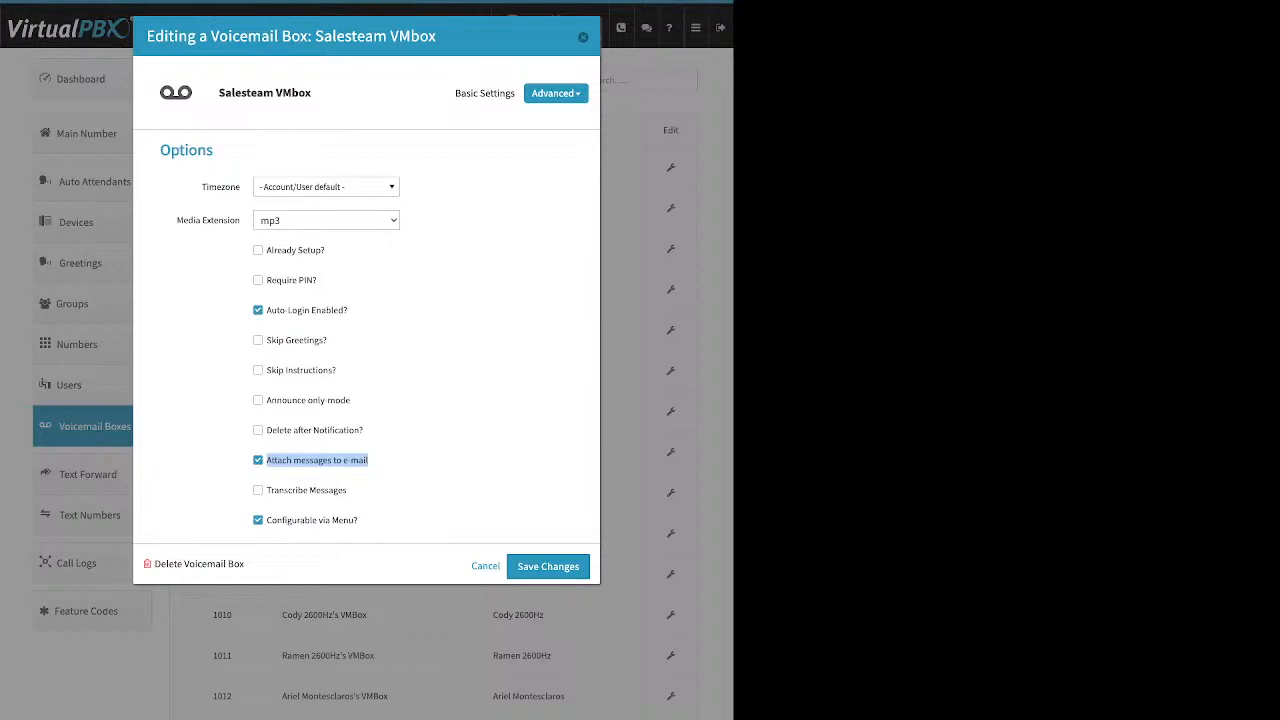
click(356, 430)
drag(362, 430, 266, 430)
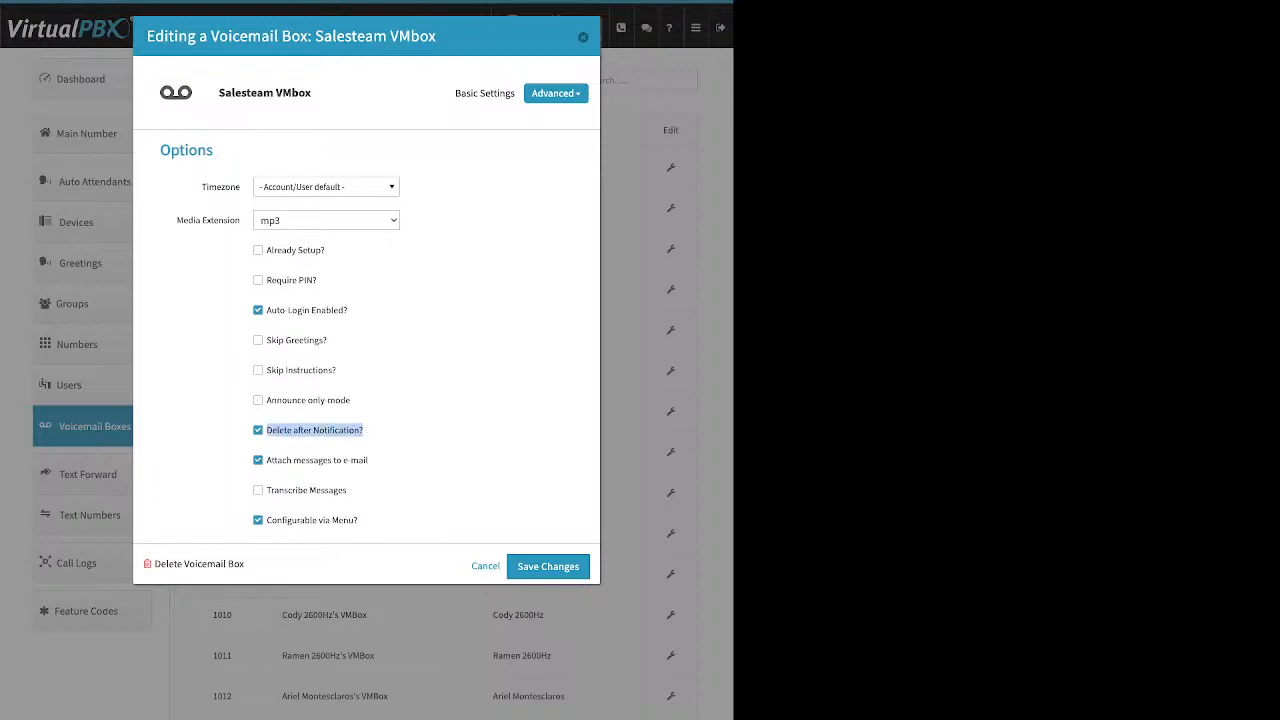
click(340, 430)
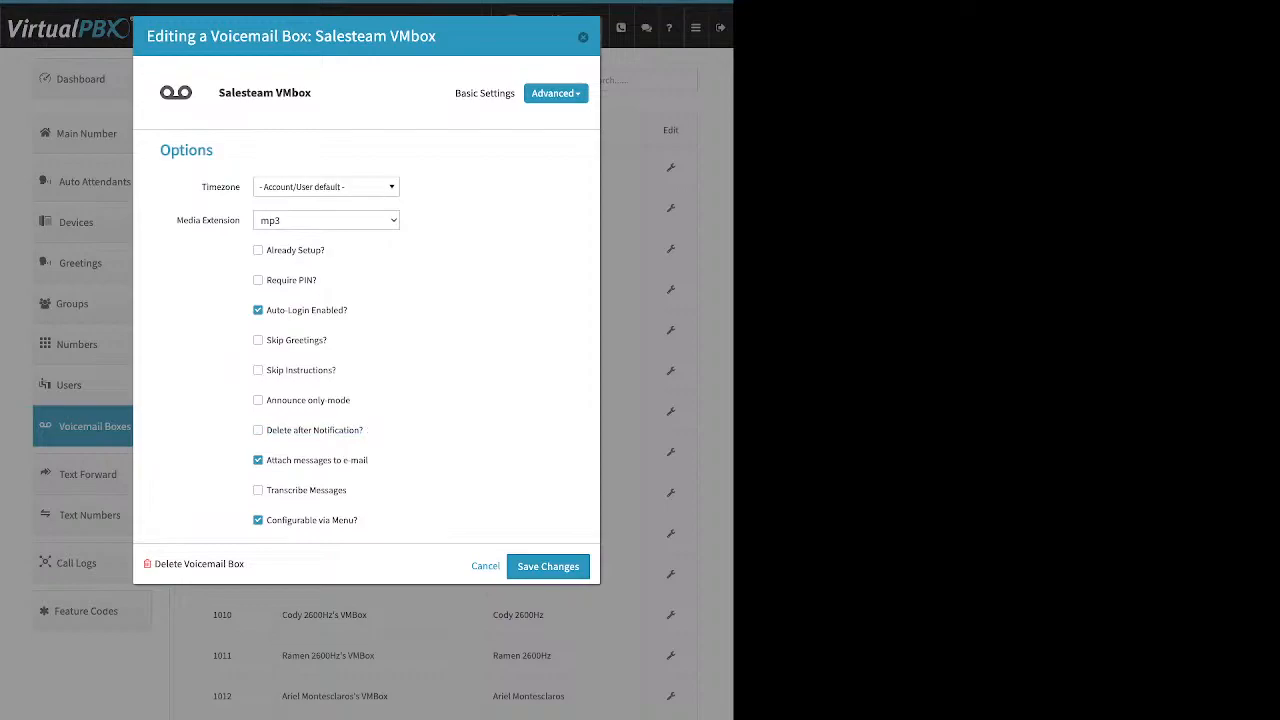
click(548, 566)
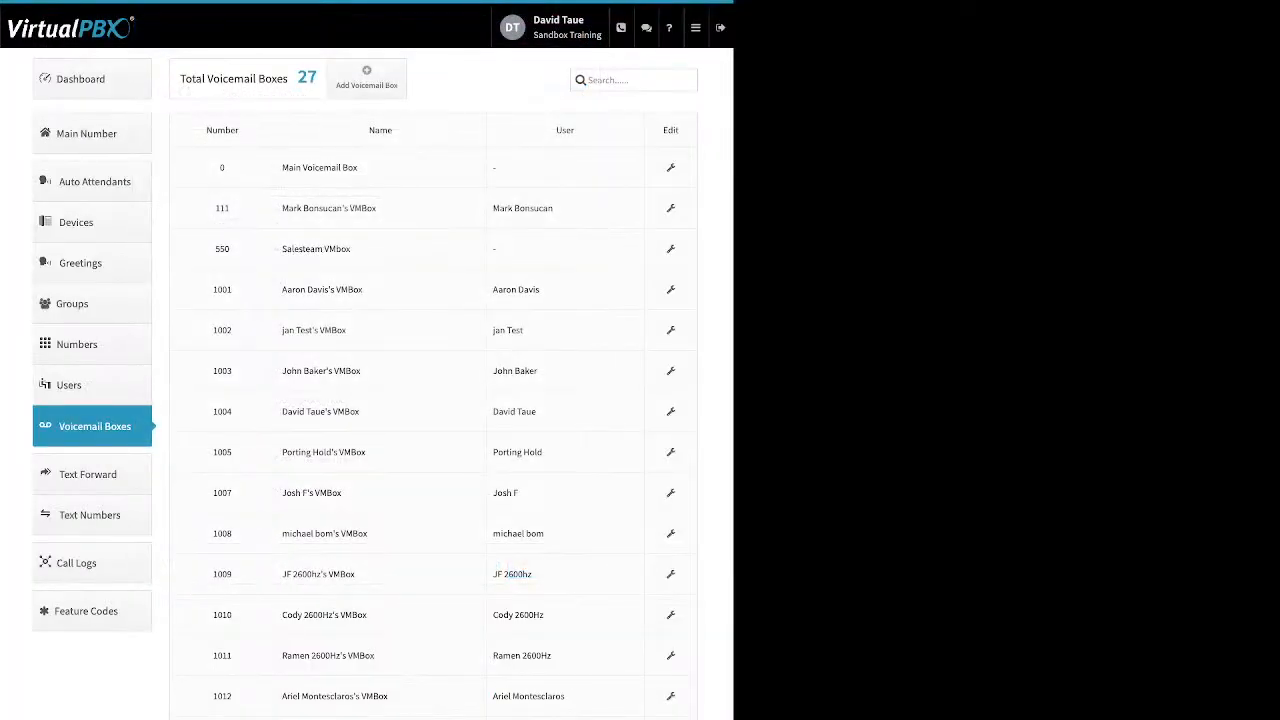
Look over the Text Forward form, leave without creating a forward, and open Call Logs
click(88, 474)
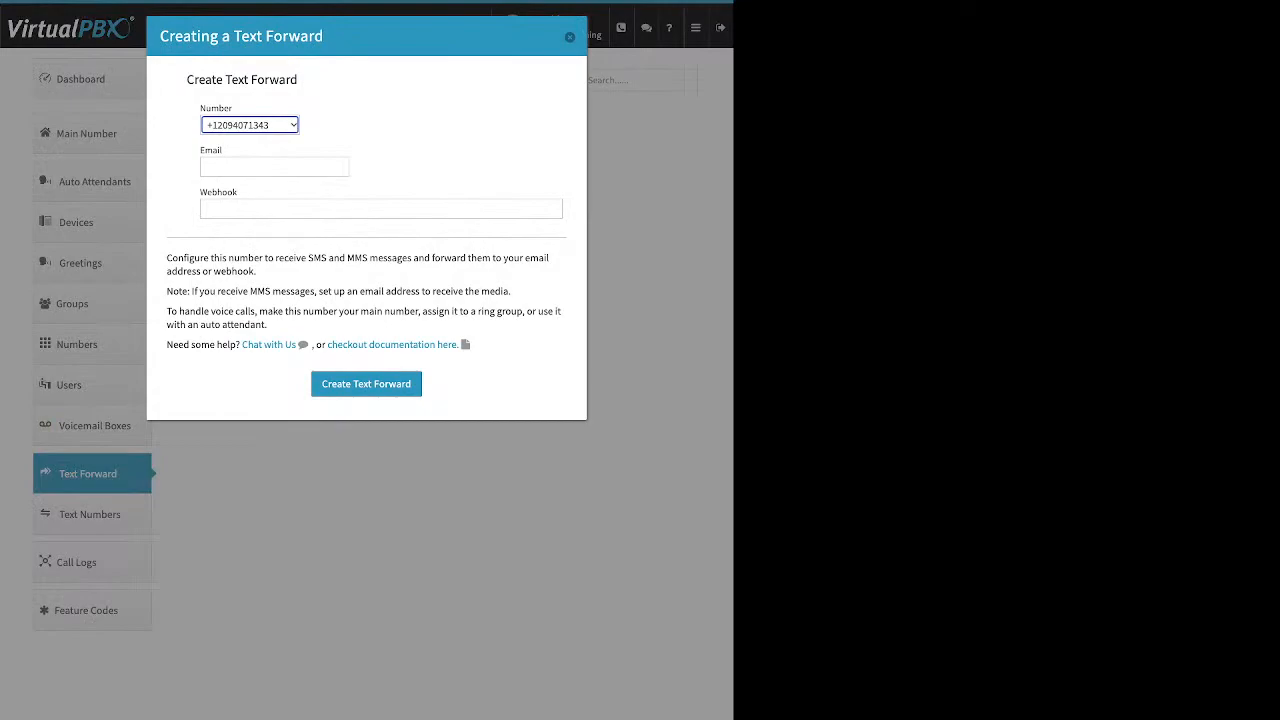
click(274, 167)
drag(223, 151, 200, 192)
click(222, 151)
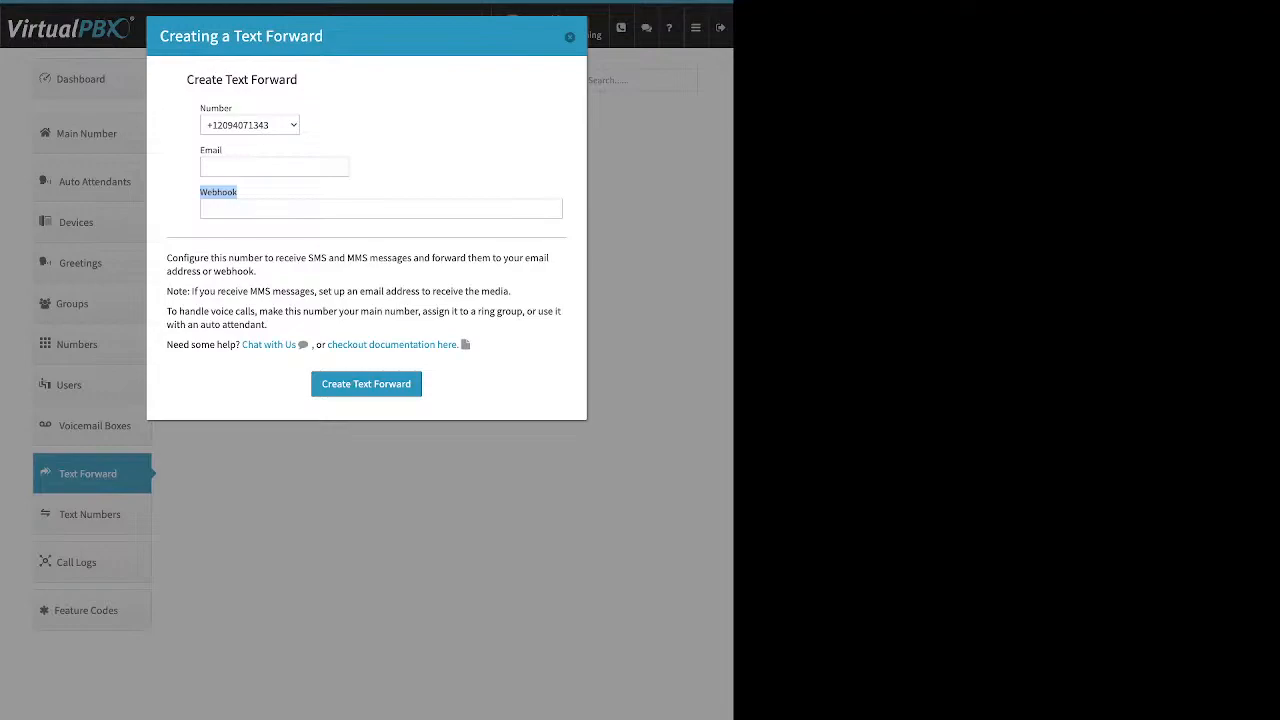
key(Escape)
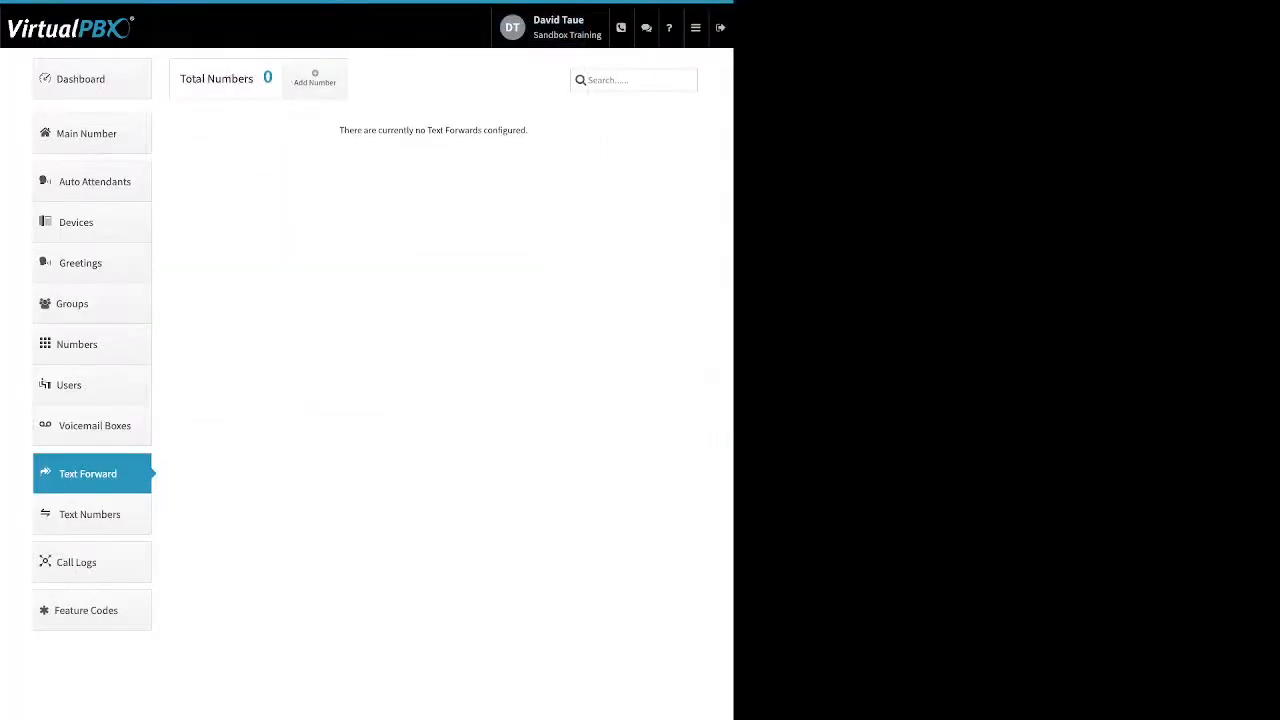
click(91, 562)
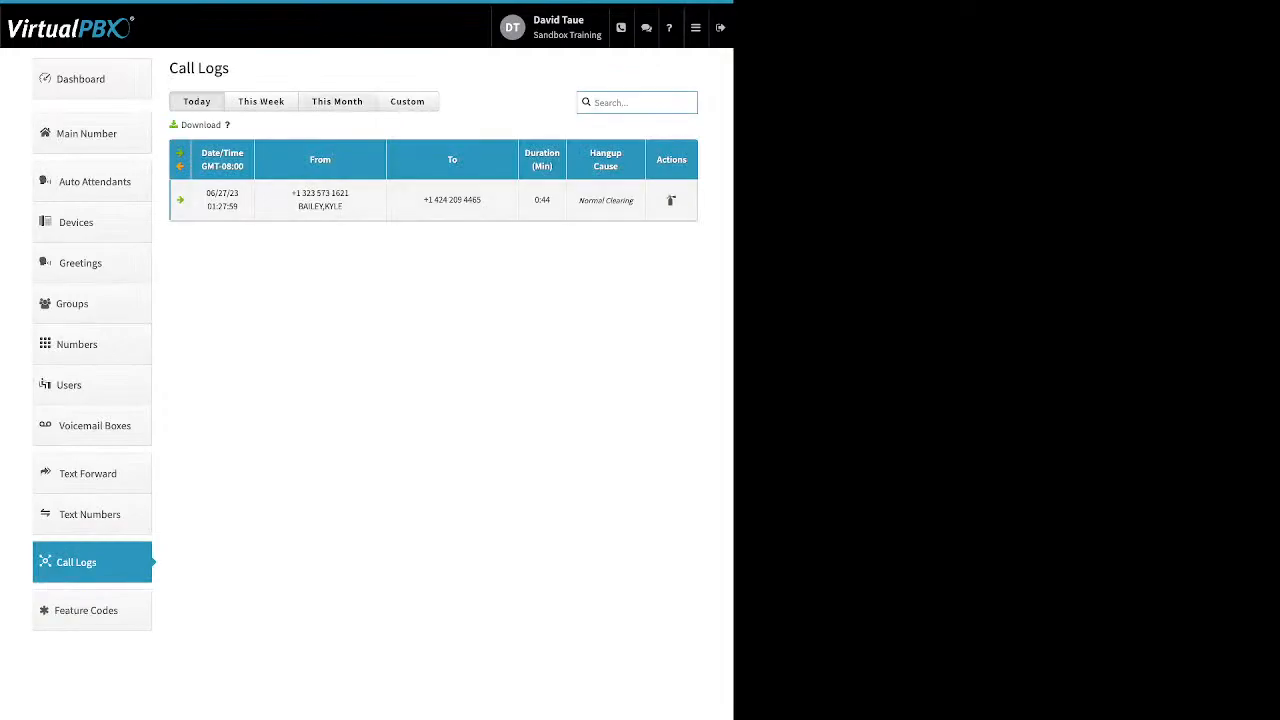
Show this month's calls and expand the latest call to see its legs and hangup cause
click(337, 102)
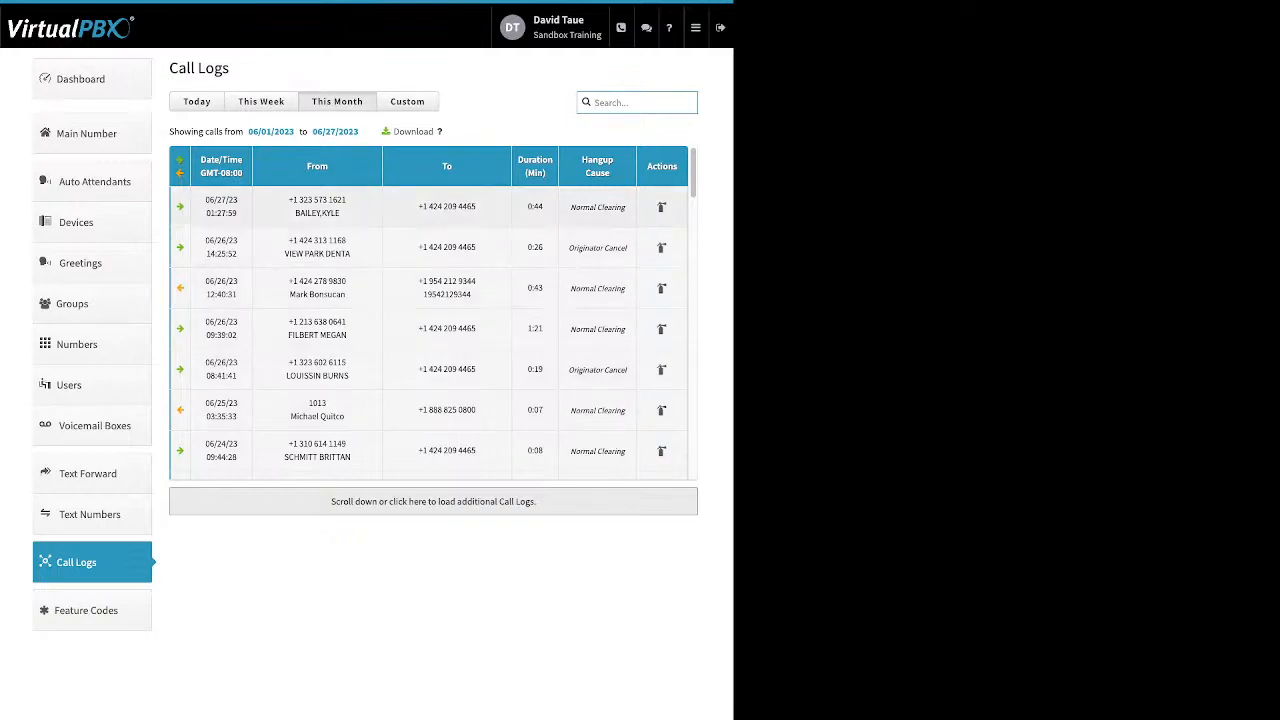
click(430, 207)
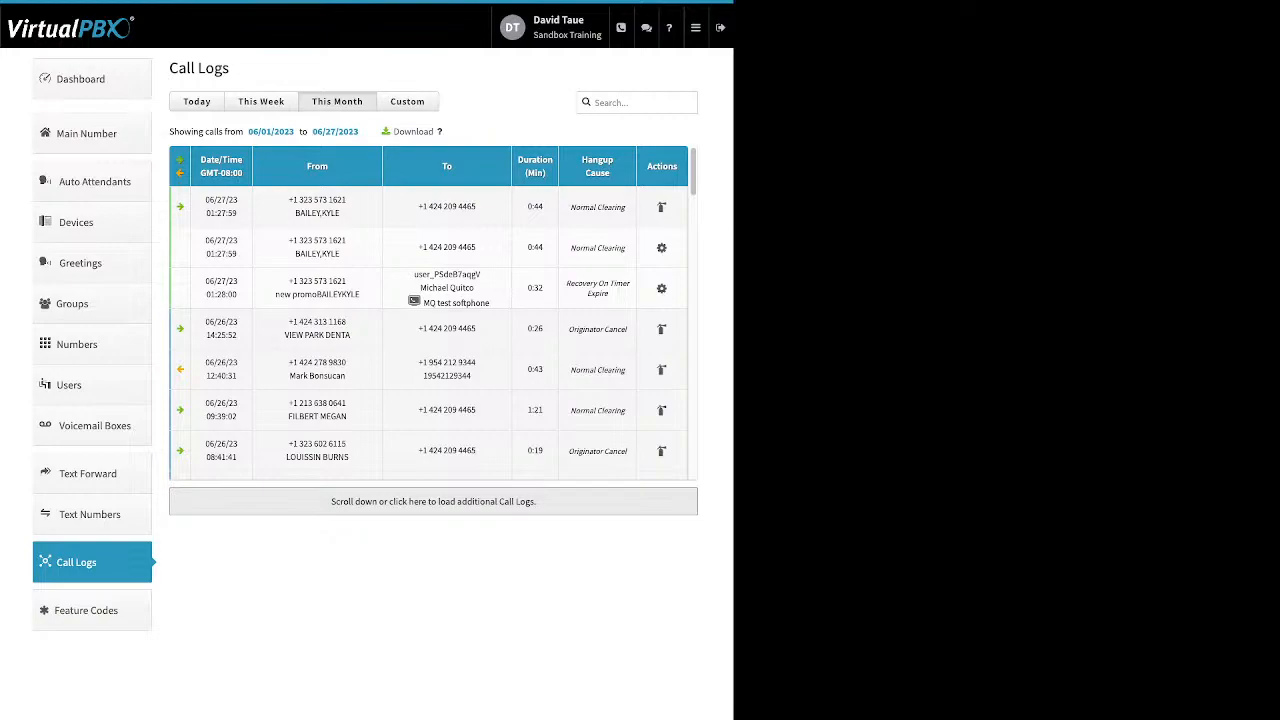
drag(575, 284, 566, 284)
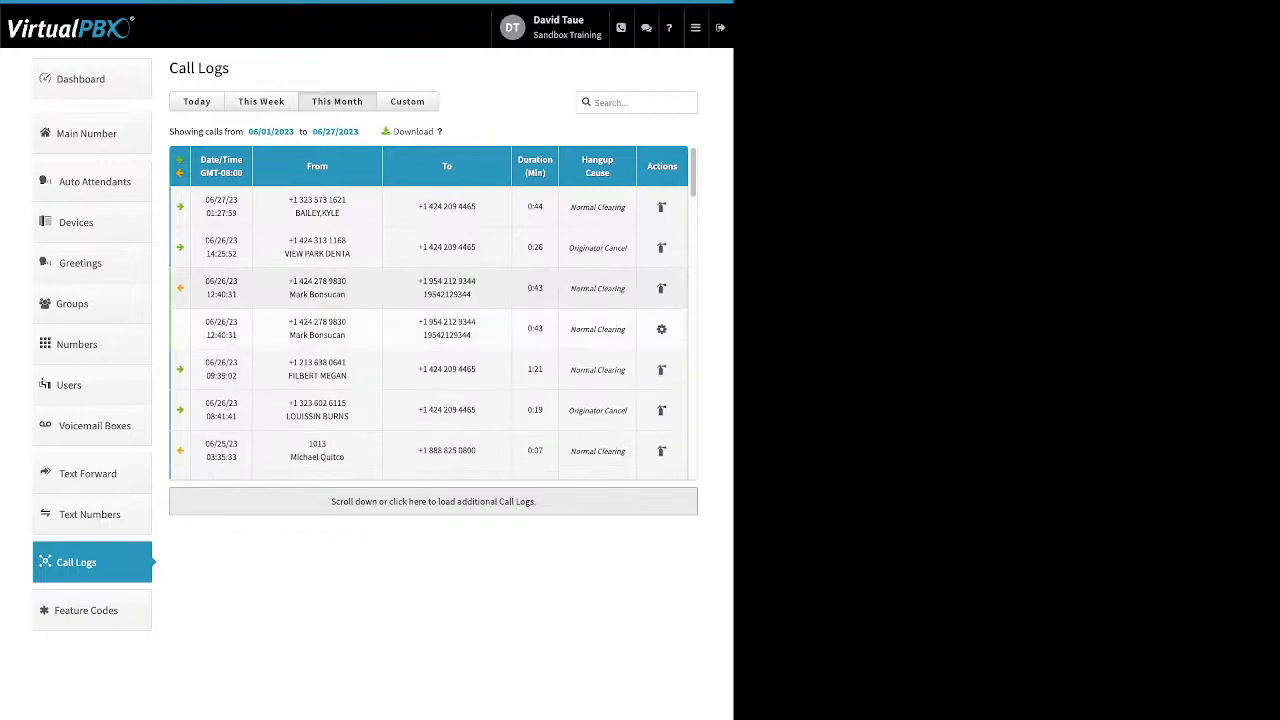
Browse June's calls, then set a custom date range from 06/01/2023 to 06/27/2023
scroll(430, 310, down, 2)
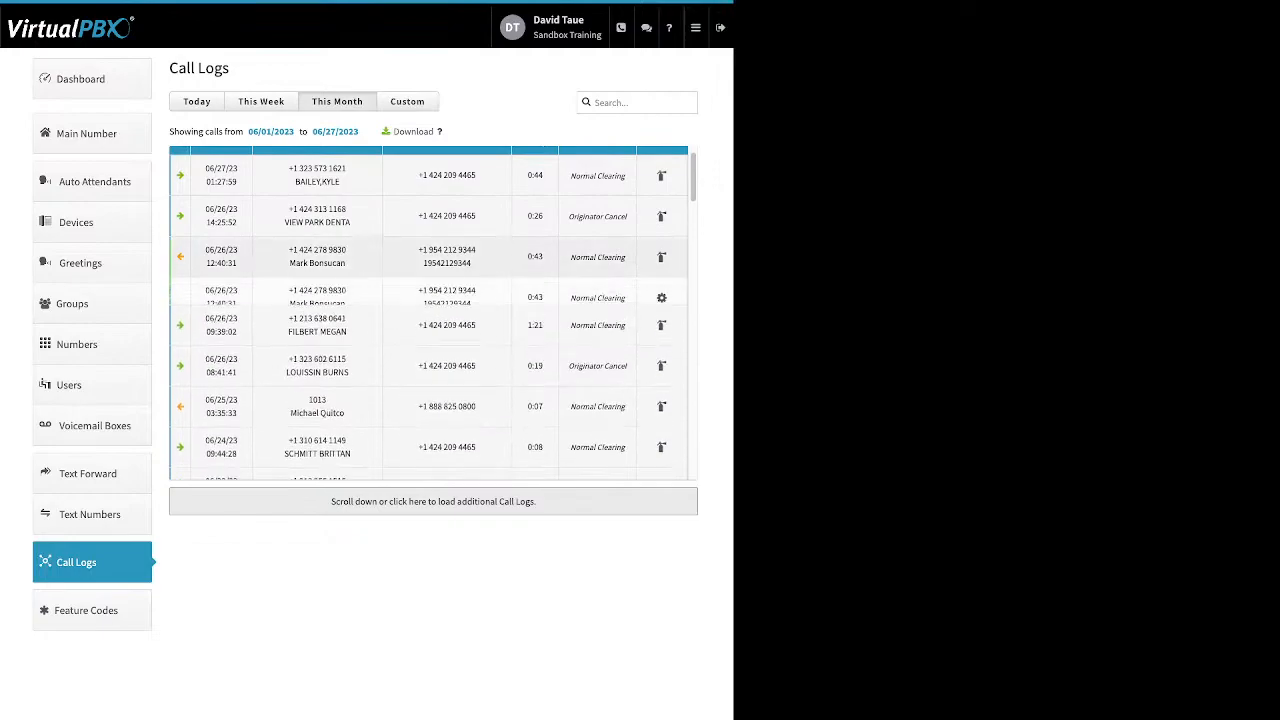
scroll(430, 310, down, 2)
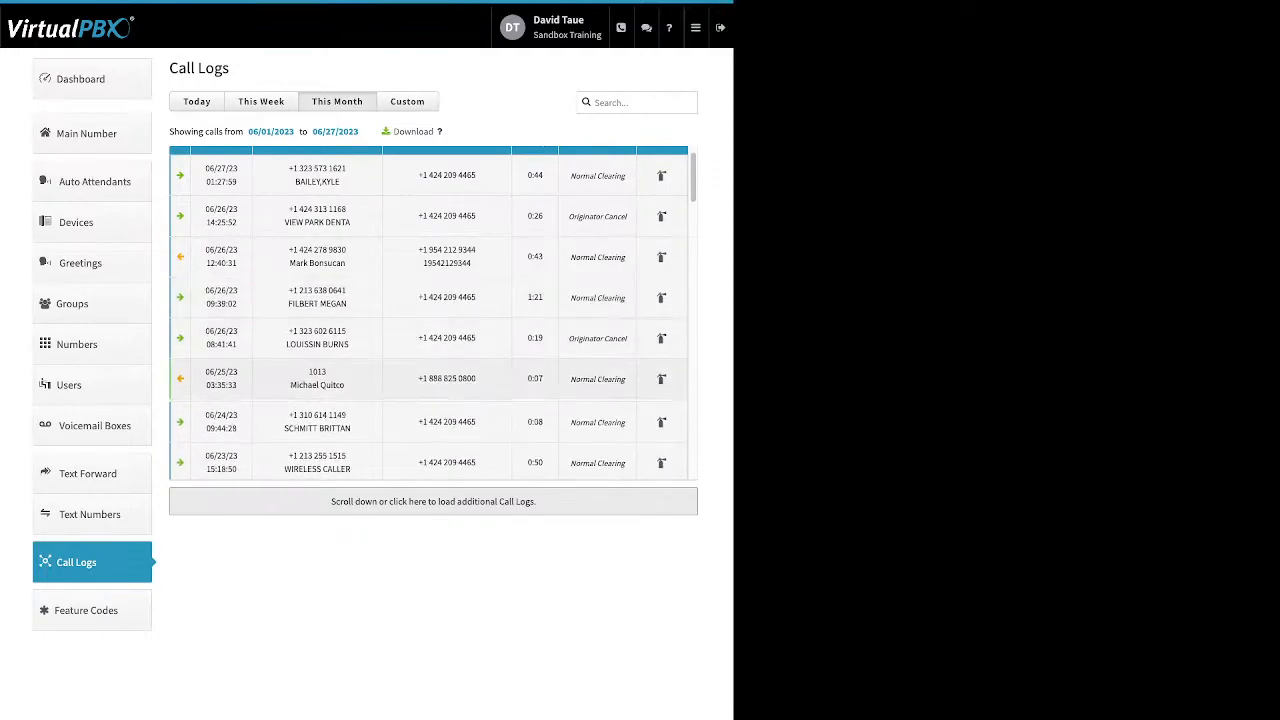
scroll(430, 310, down, 1)
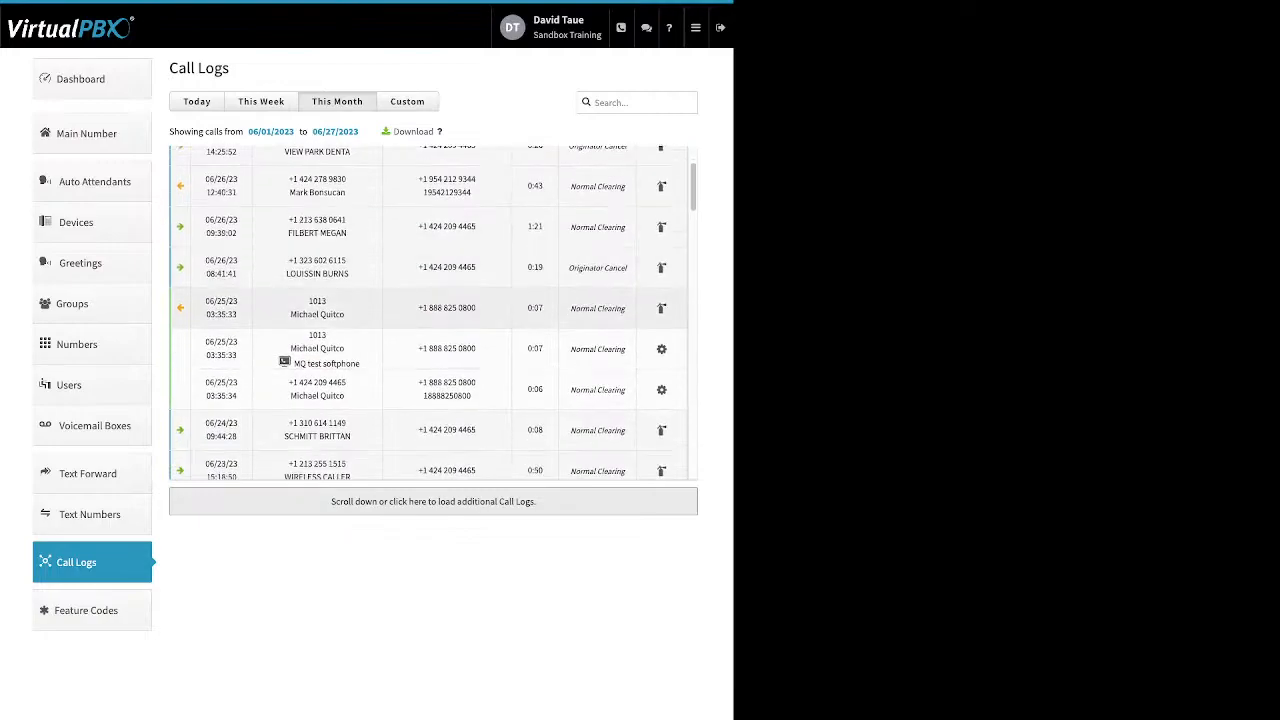
drag(360, 364, 299, 348)
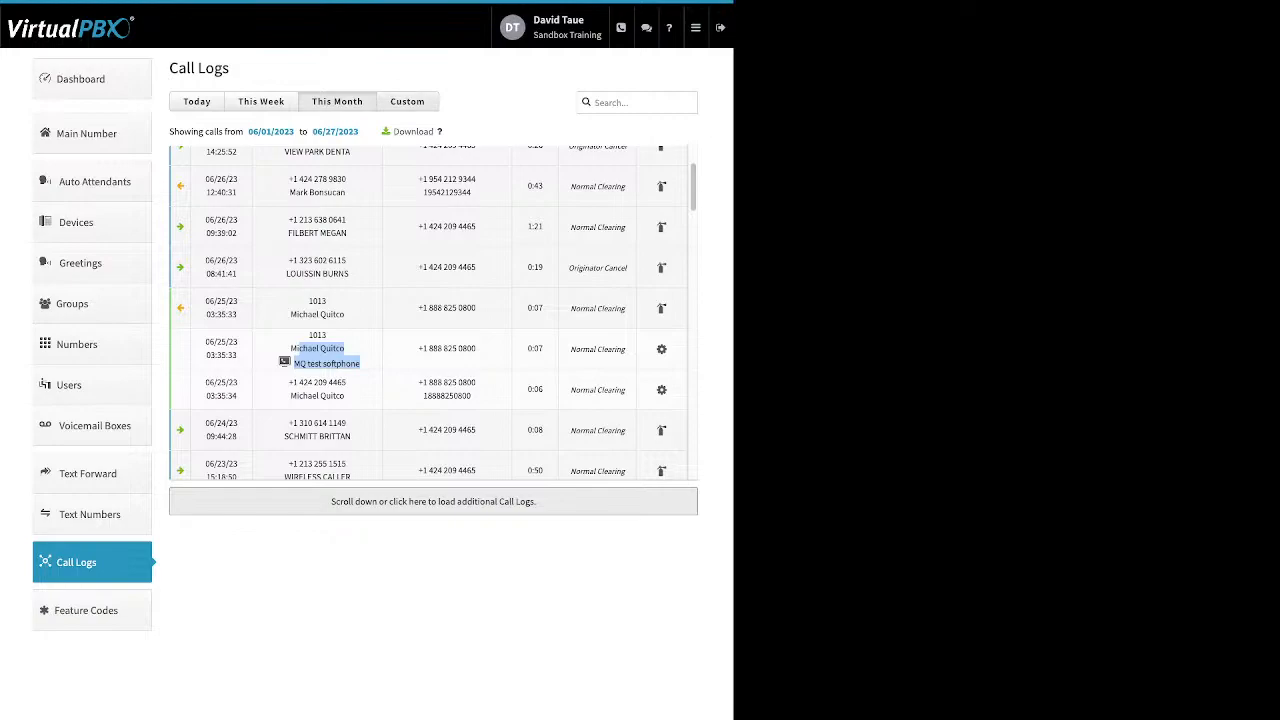
click(407, 101)
click(233, 131)
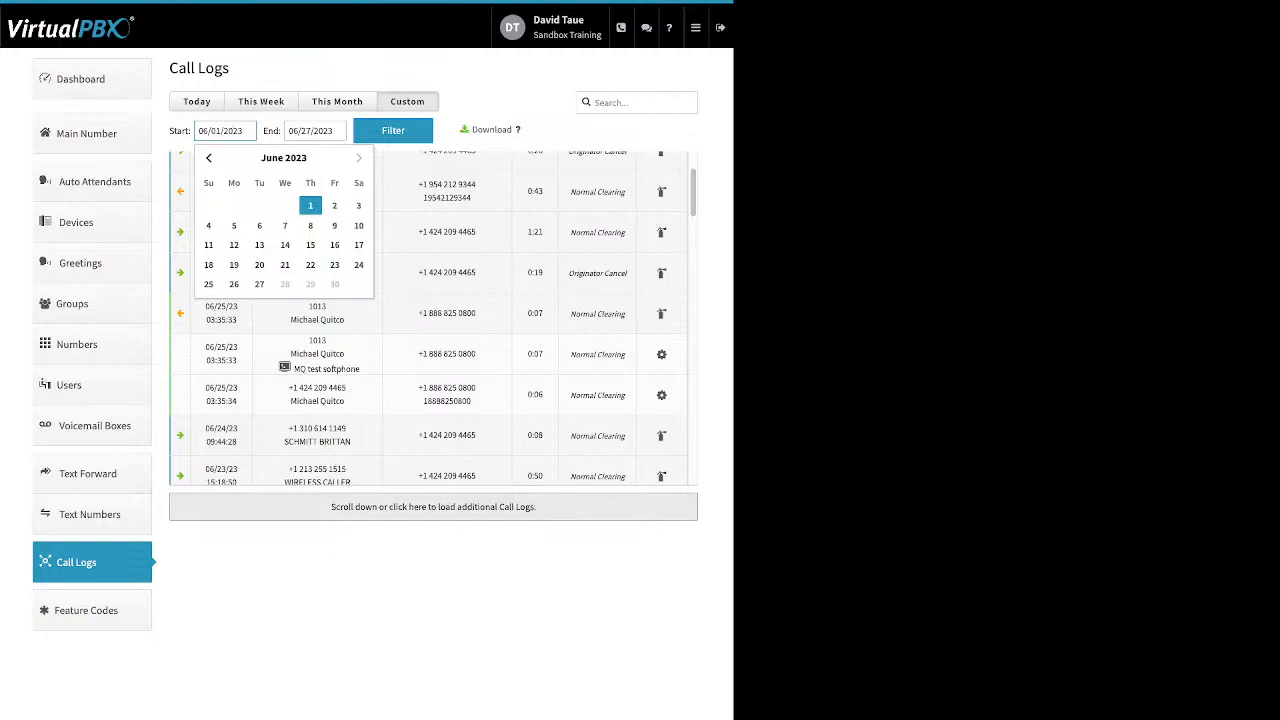
Show the Available Feature Codes list, including *56 Update Call-Forward and *97 Check Voicemail
click(86, 610)
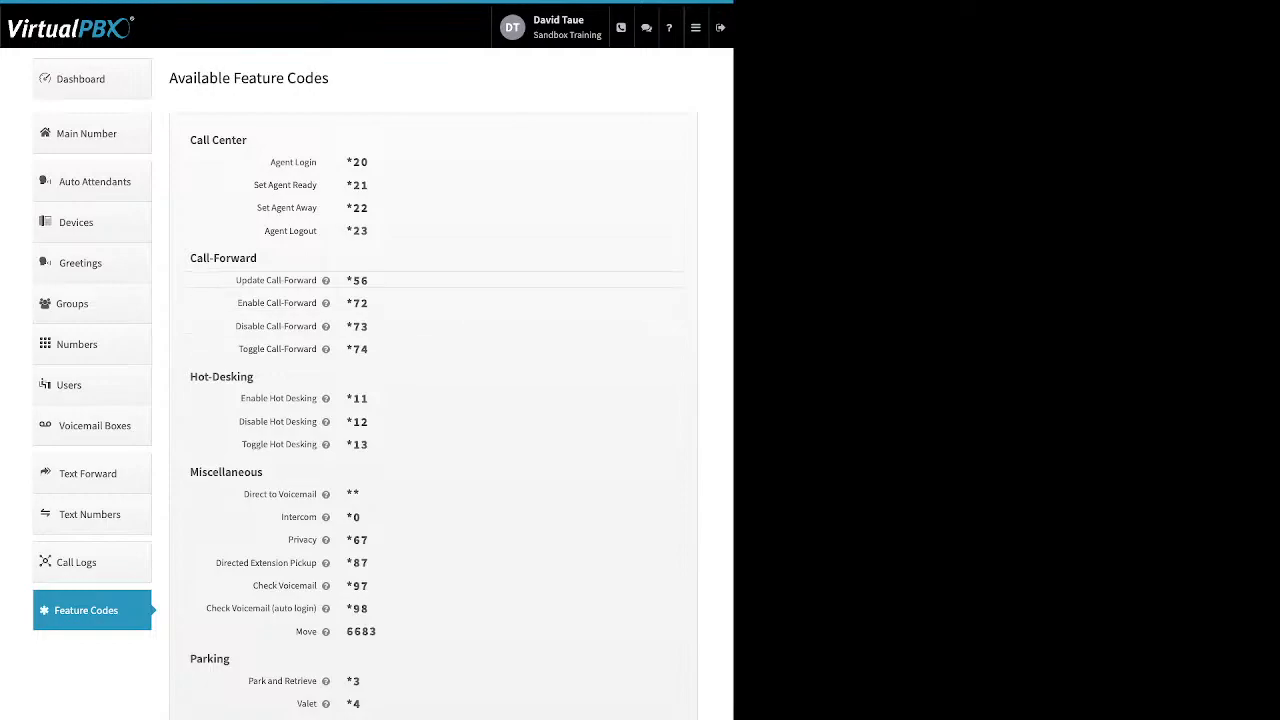
Open the full account features menu and go to Blacklist Settings
mouse_move(325, 280)
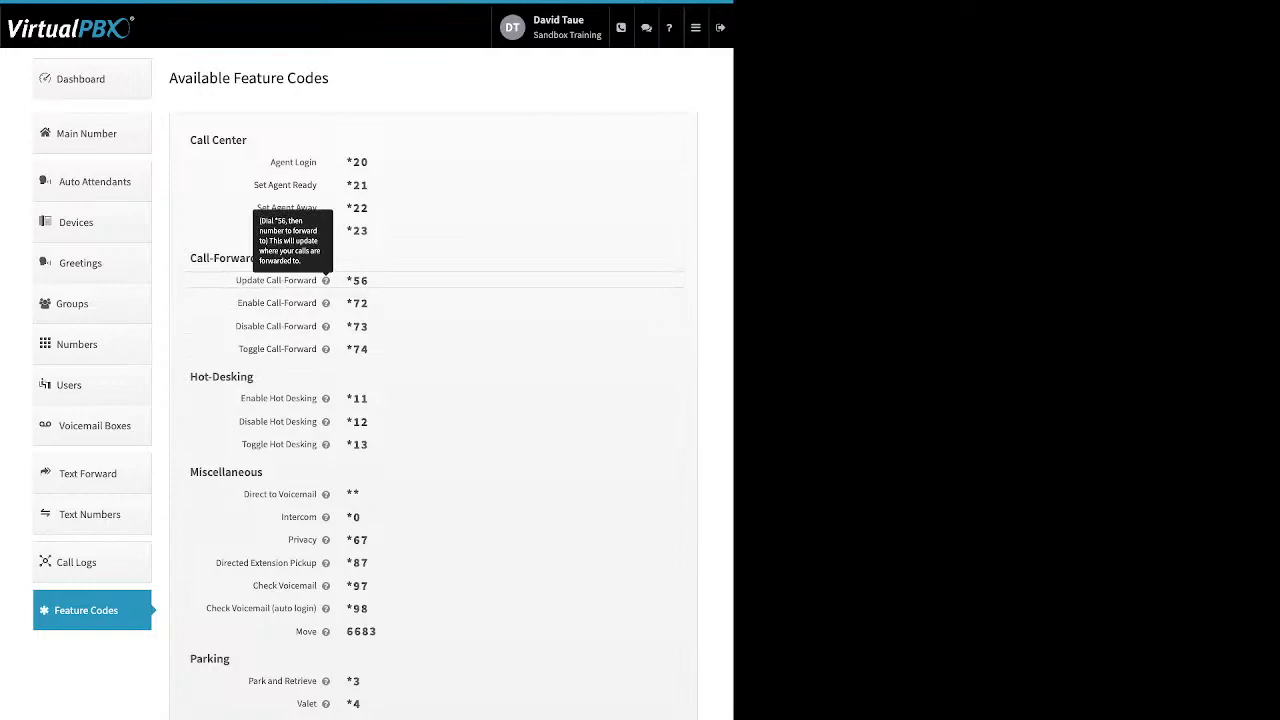
click(695, 27)
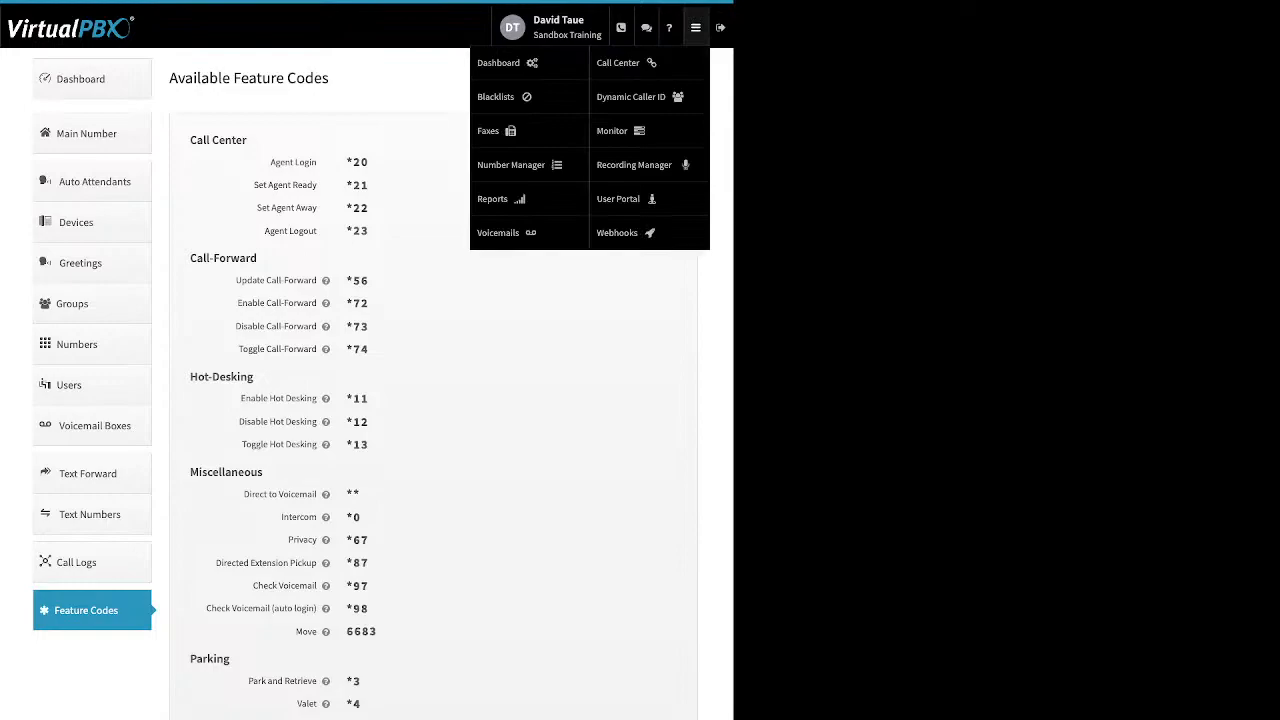
click(495, 96)
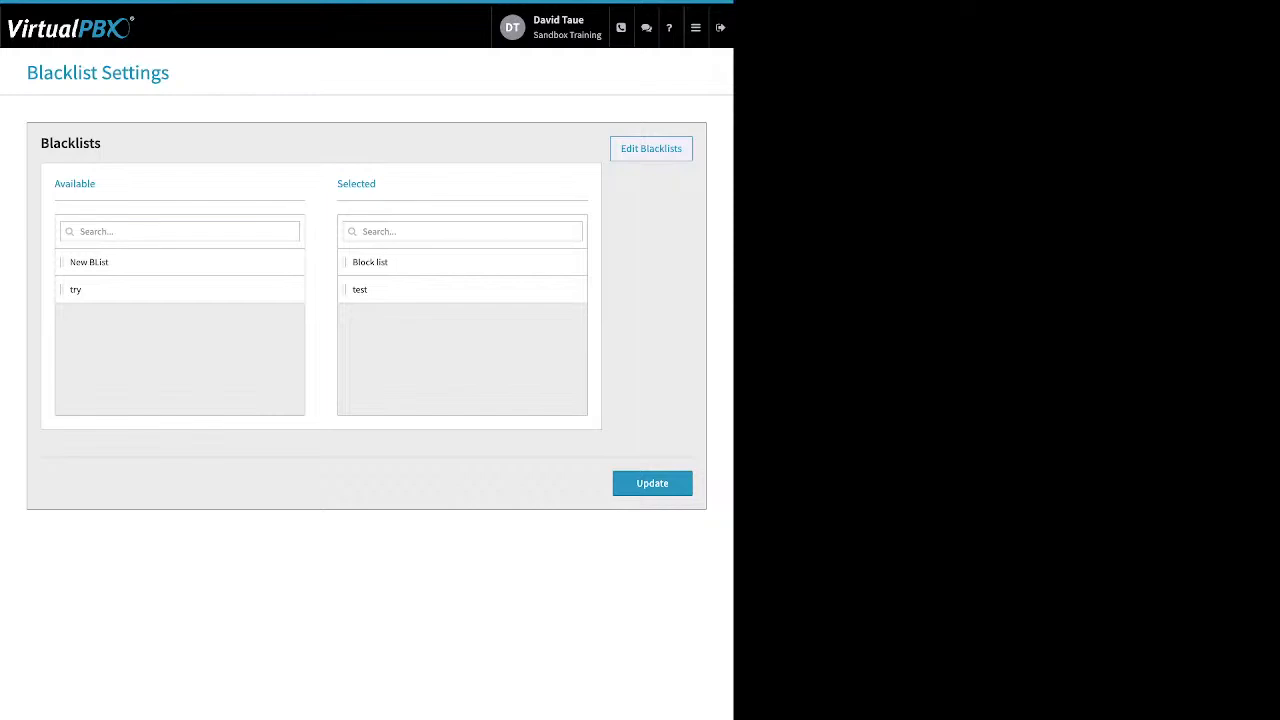
Edit Block list and toggle Block Anonymous on, then back off
click(651, 149)
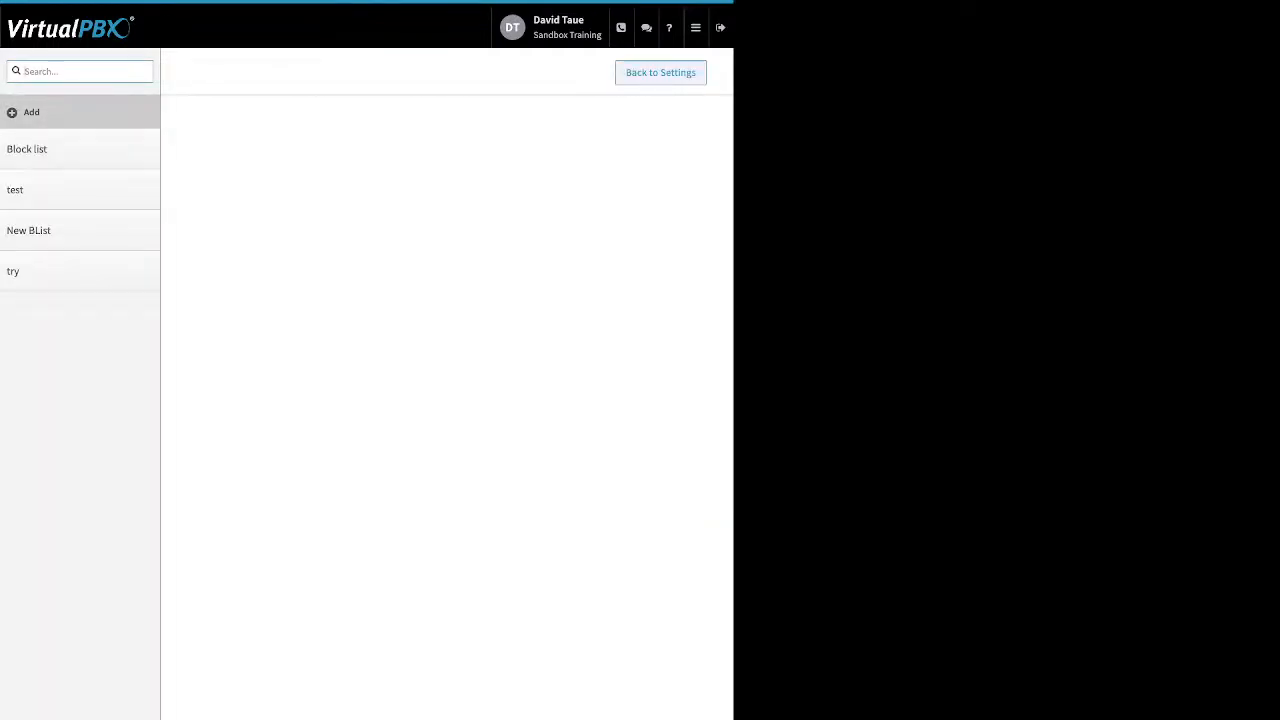
click(60, 149)
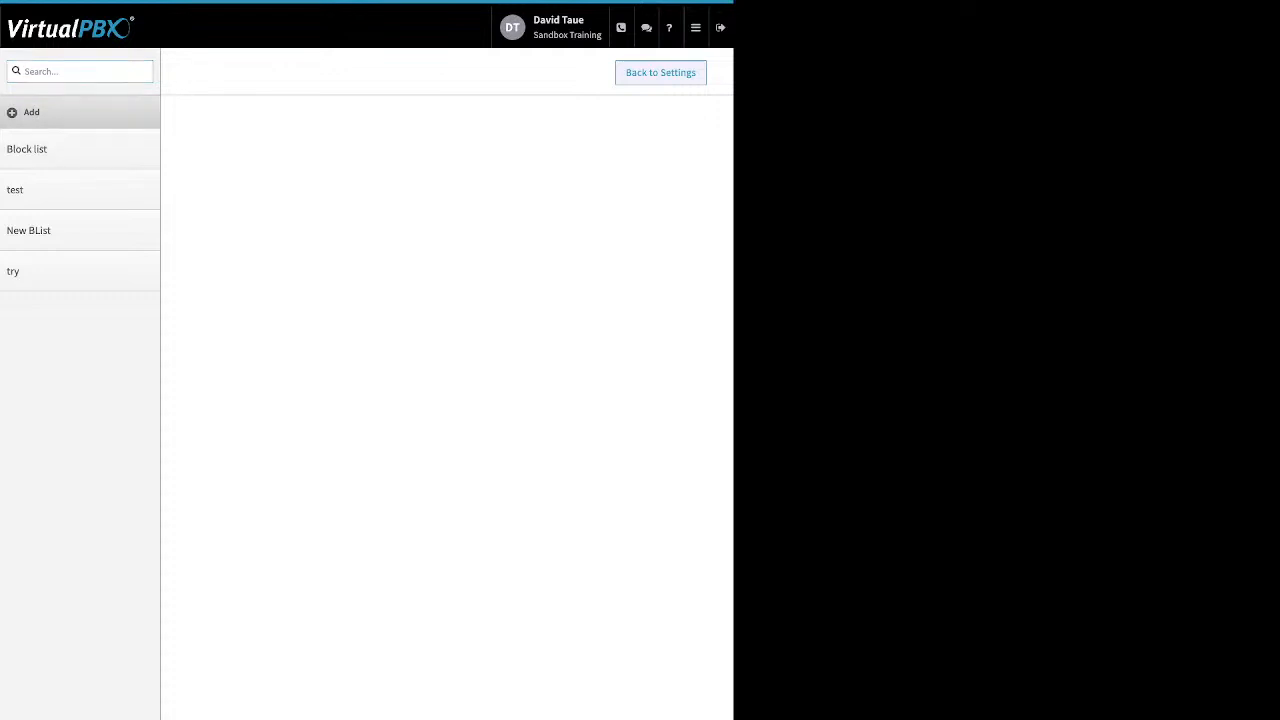
drag(272, 172, 290, 172)
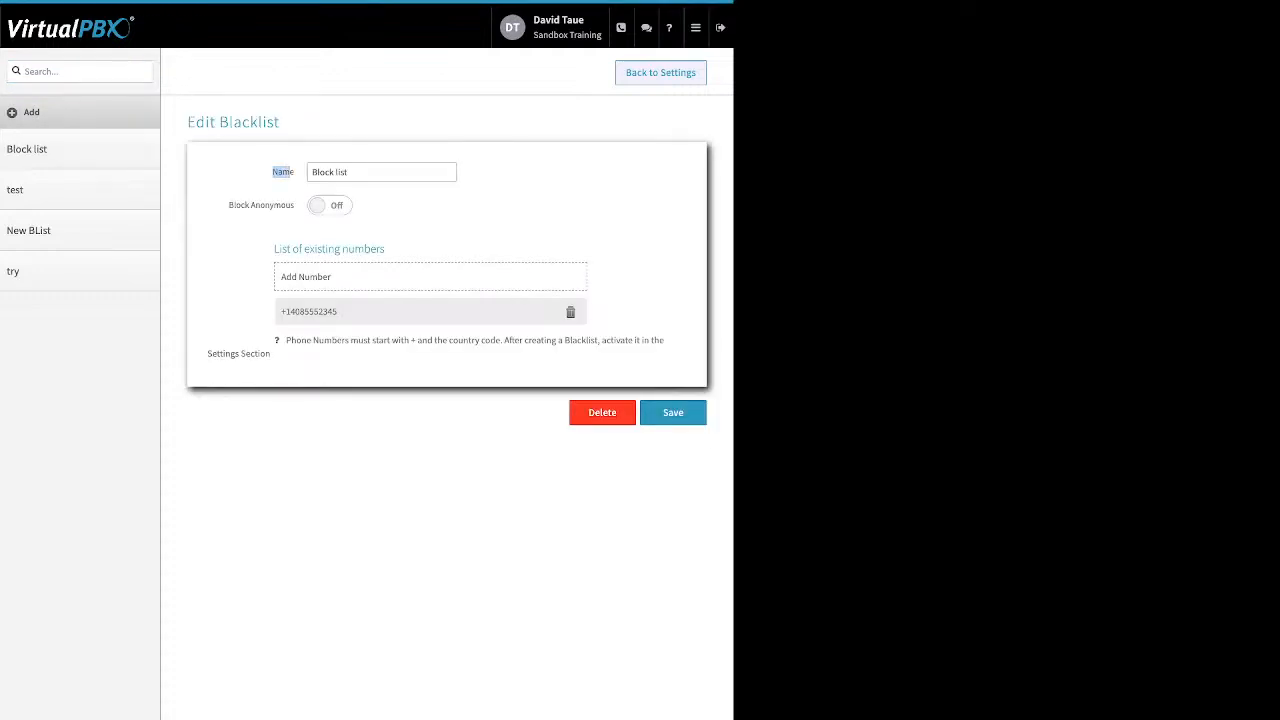
drag(229, 205, 294, 205)
click(330, 205)
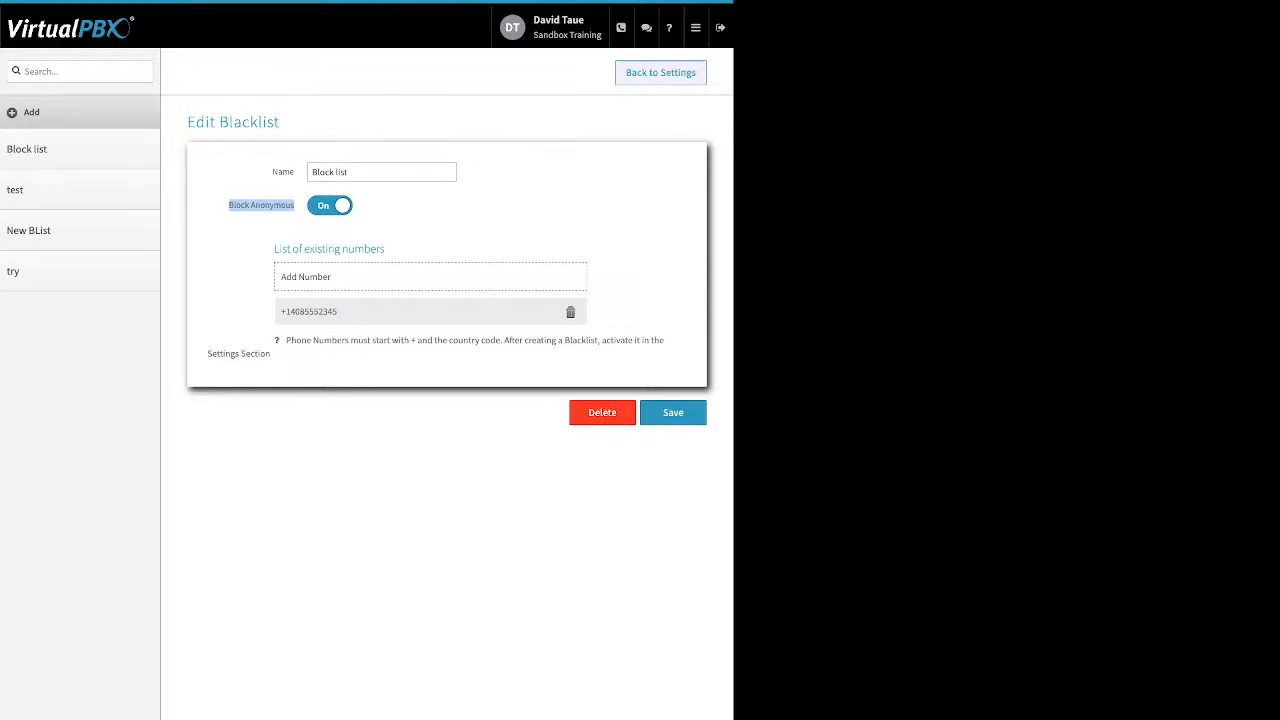
click(330, 205)
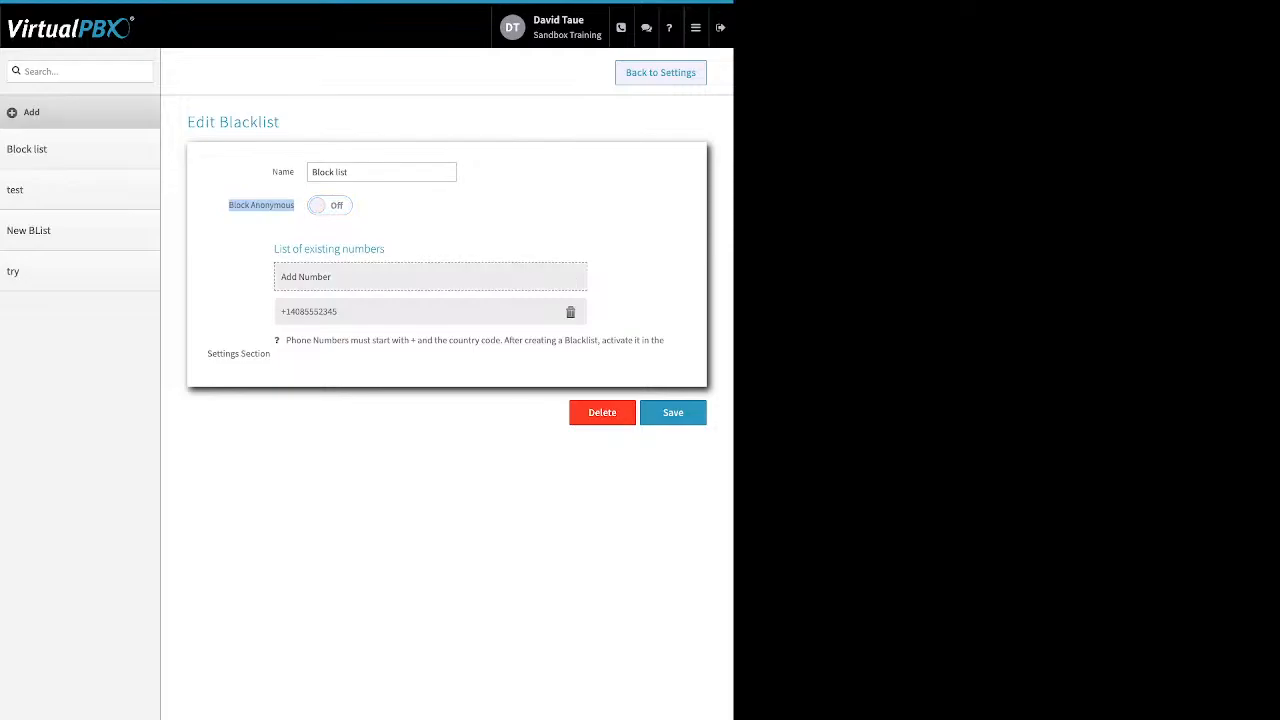
Start adding a number to Block list, cancel it, and return to Blacklist Settings
drag(386, 249, 274, 249)
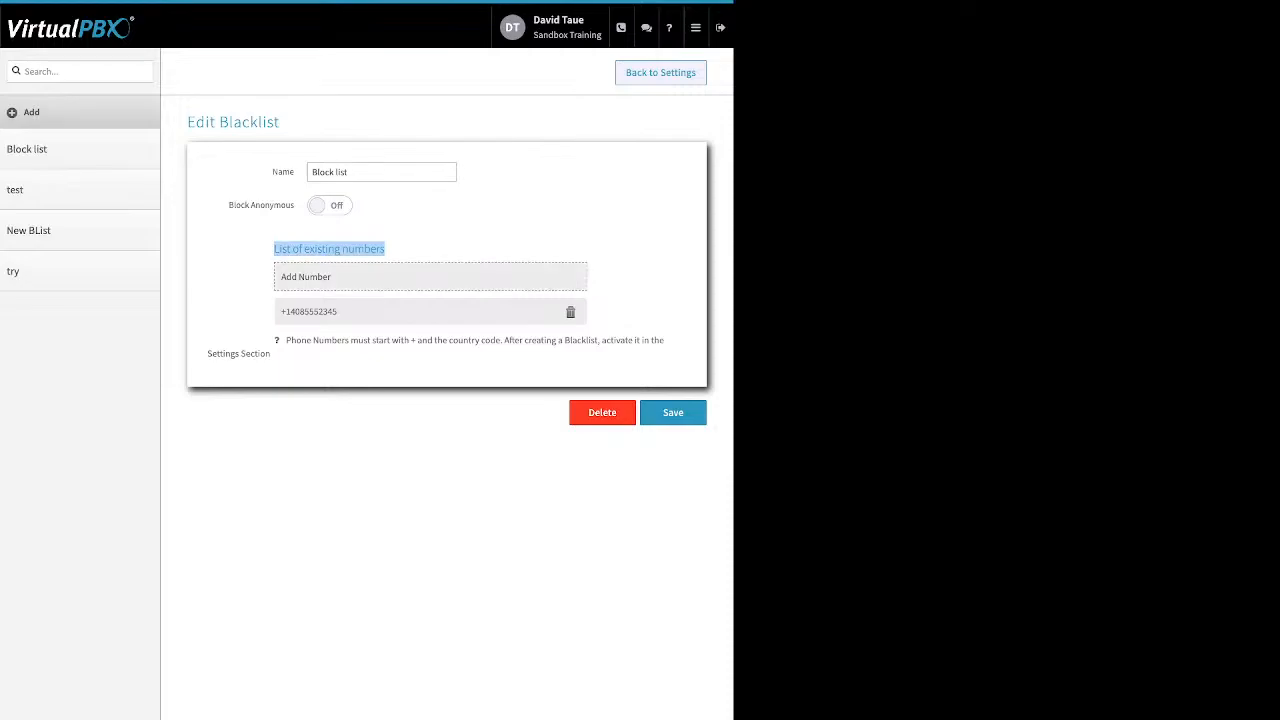
click(430, 277)
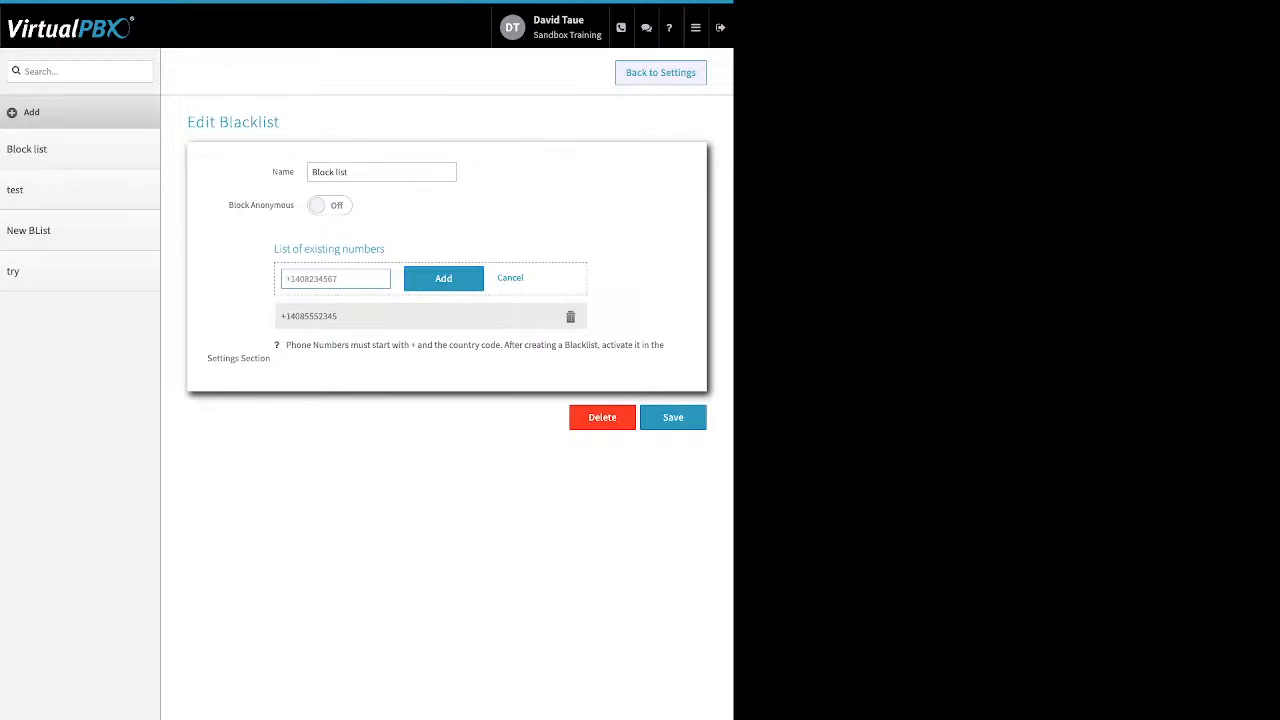
click(510, 278)
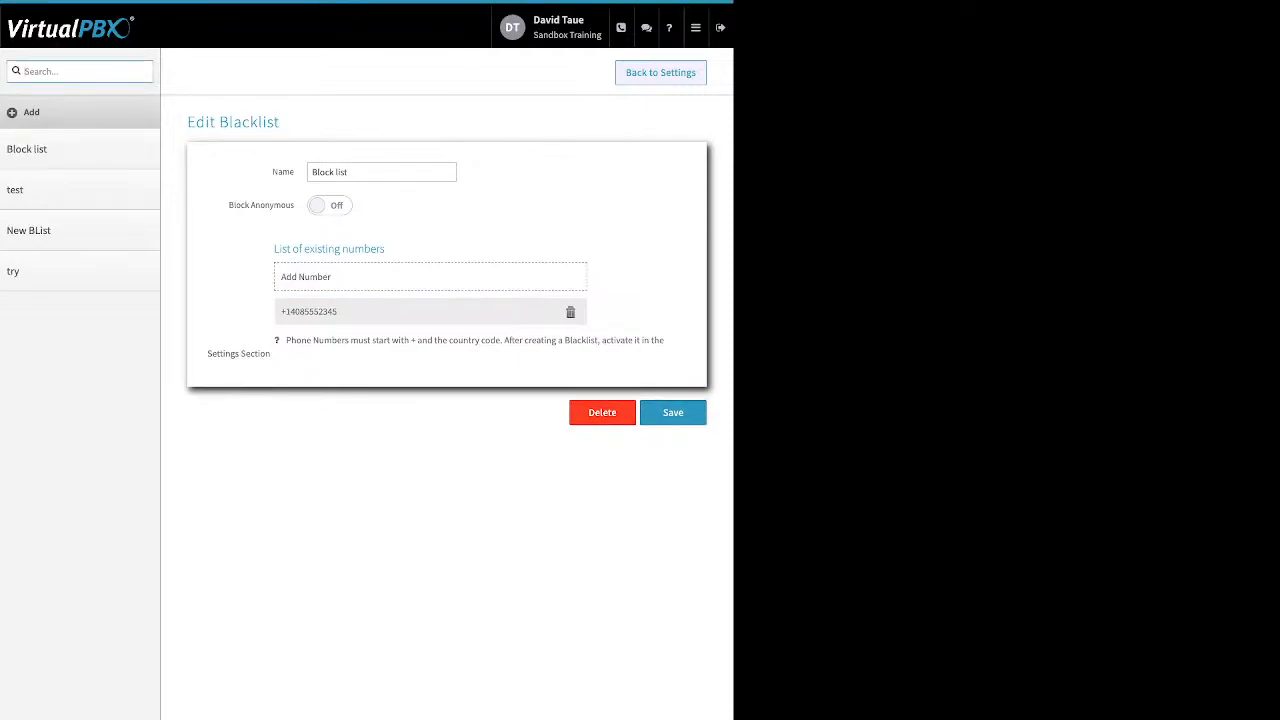
click(660, 73)
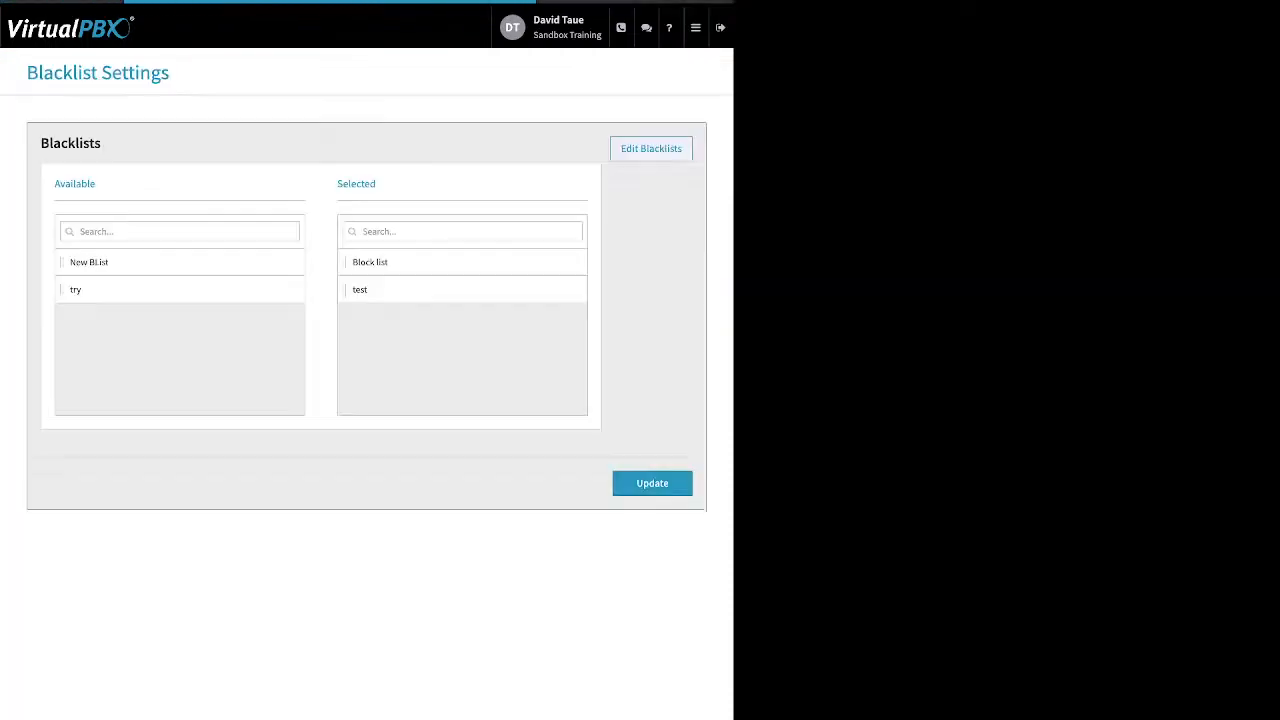
Activate New BList alongside Block list and test, save, and go to the Faxes page
double_click(356, 184)
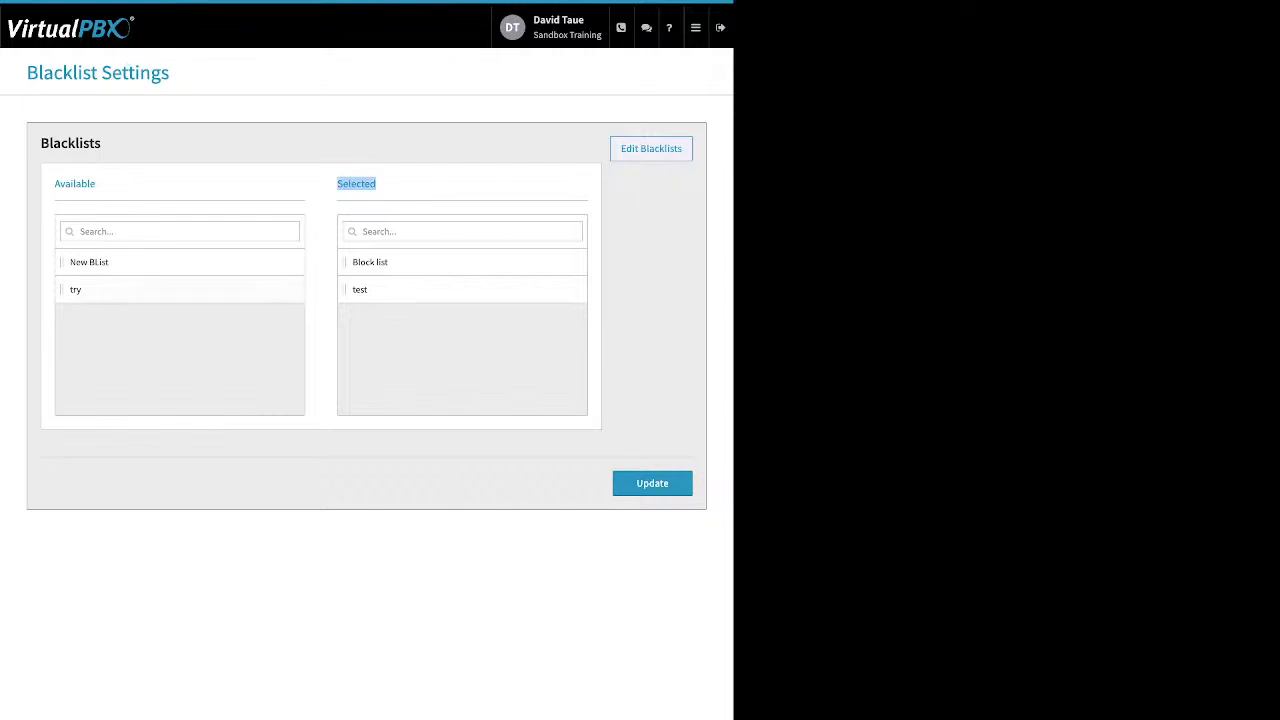
drag(140, 262, 400, 302)
click(652, 483)
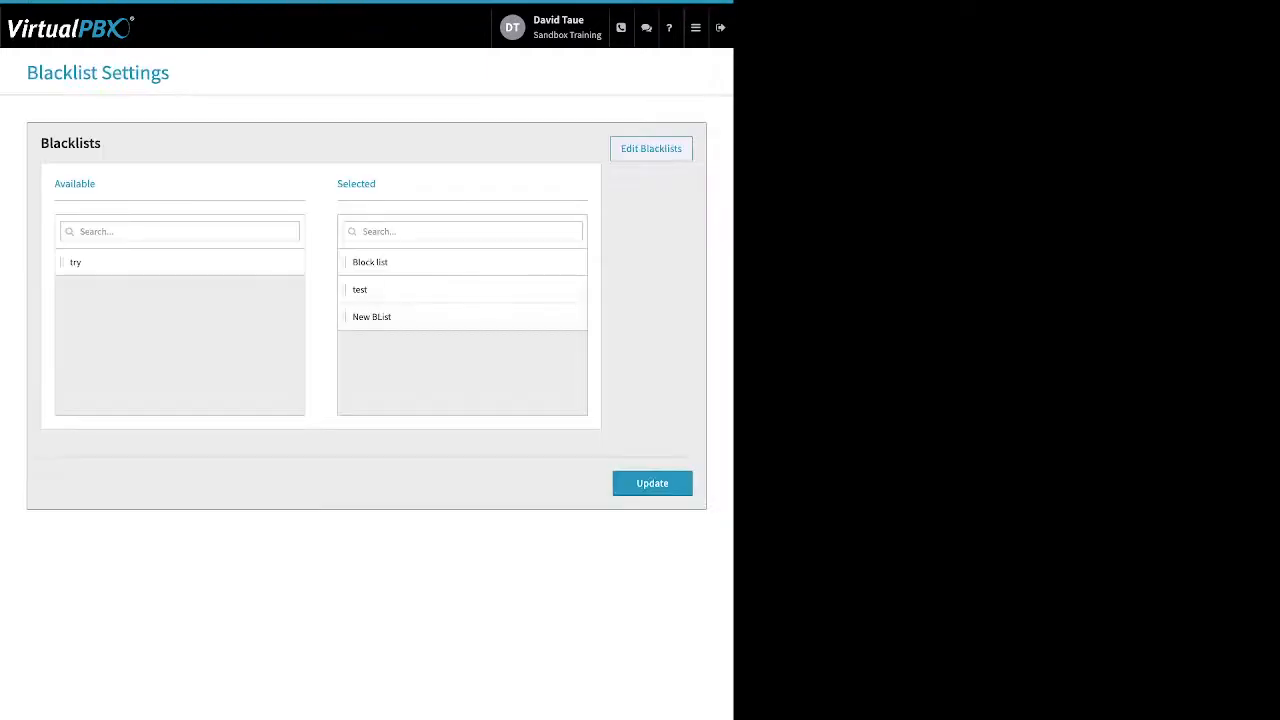
click(695, 27)
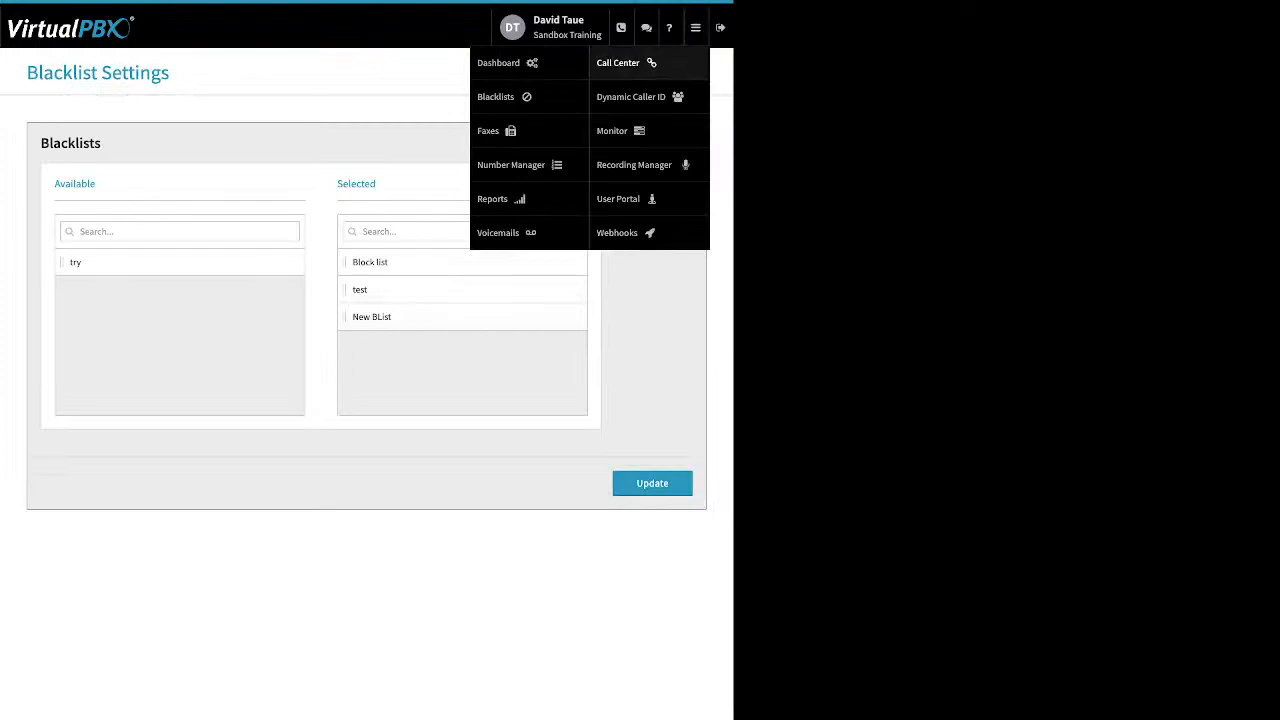
click(492, 130)
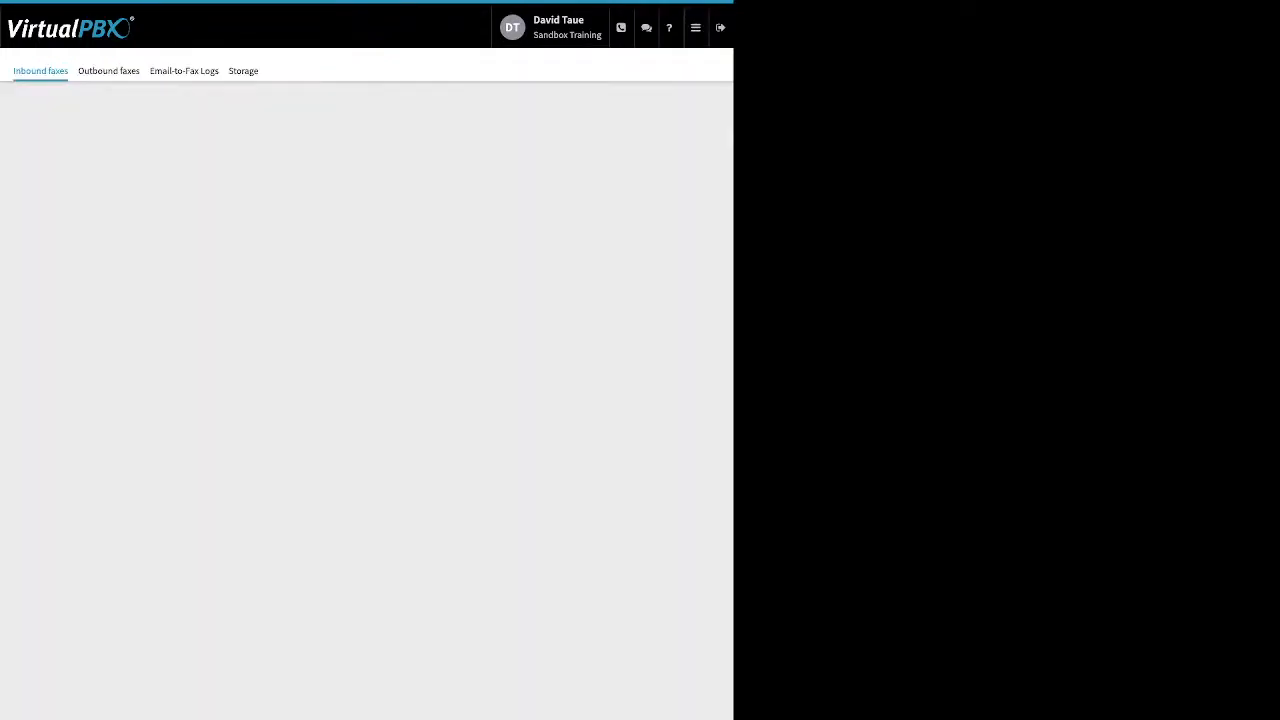
Show the second faxbox's inbound faxes, select them all, then switch to Outbound faxes
click(366, 194)
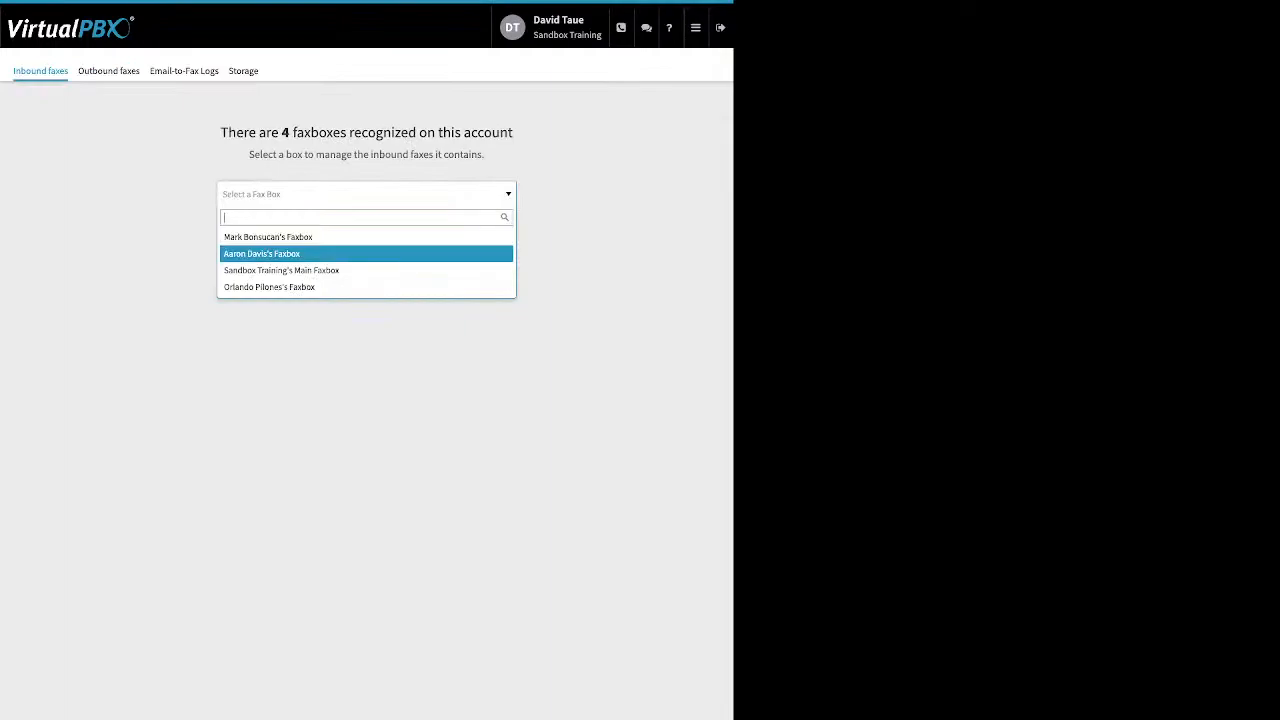
click(300, 254)
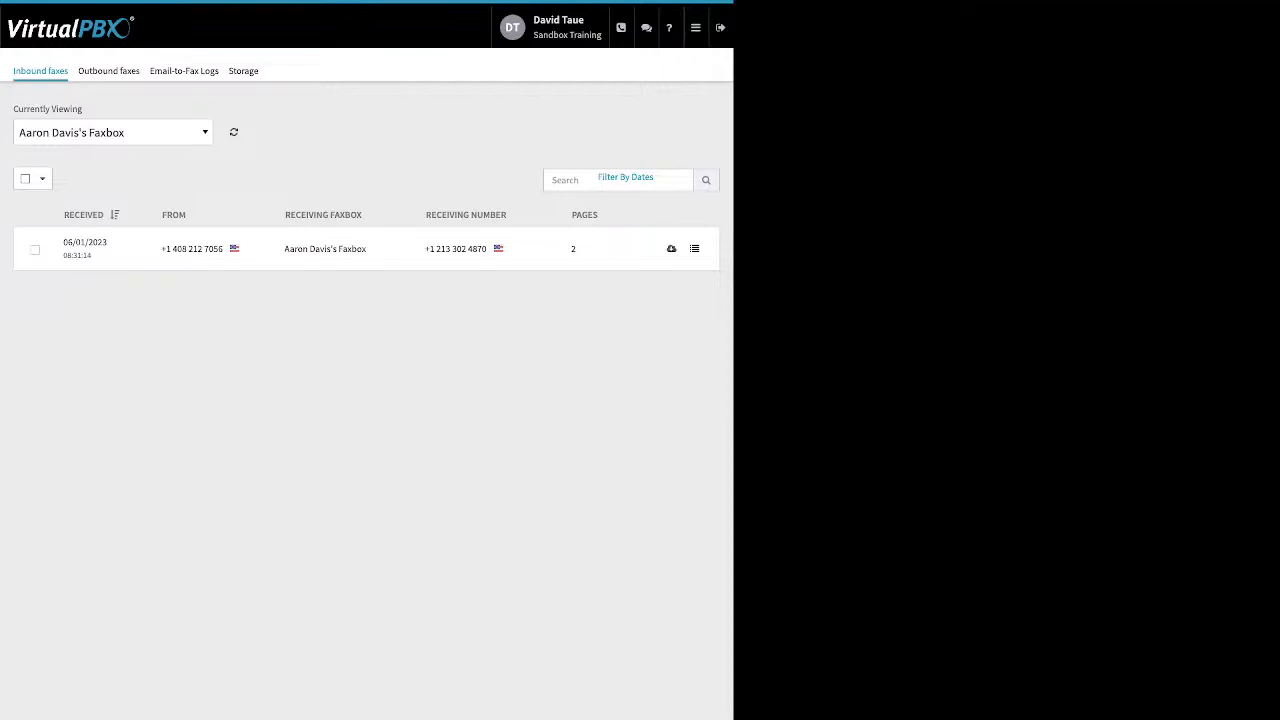
click(26, 179)
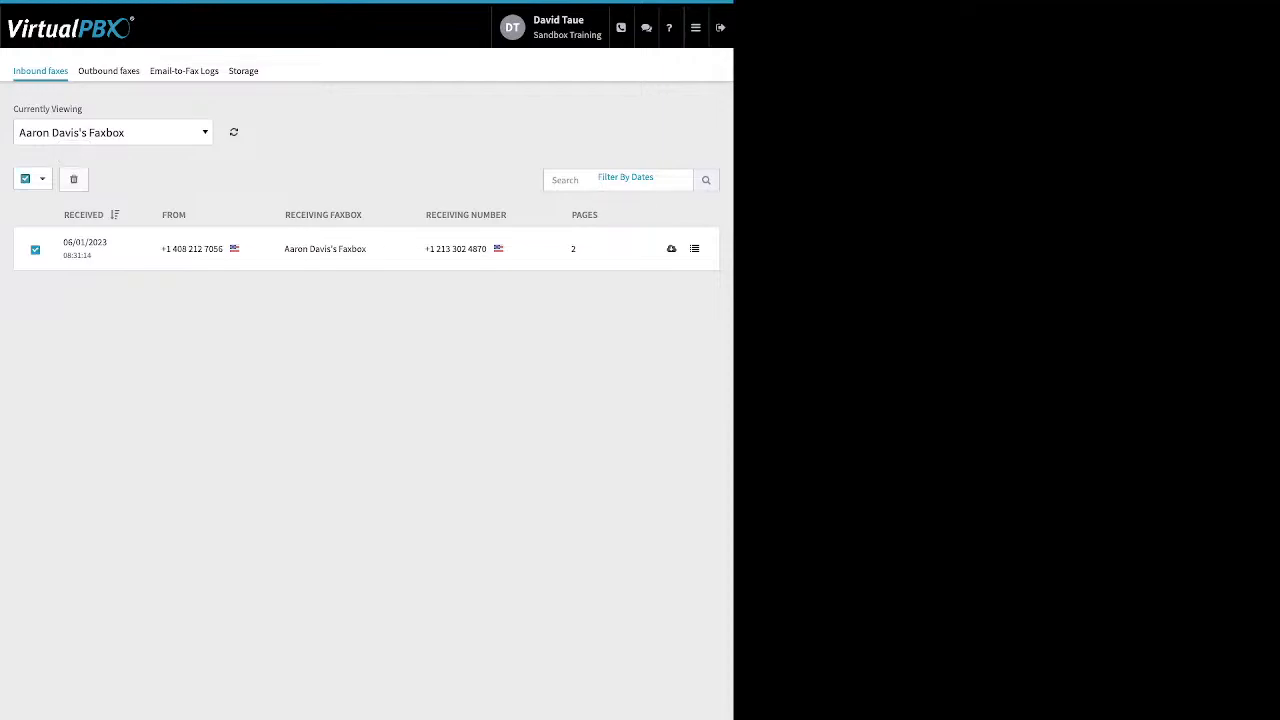
click(108, 70)
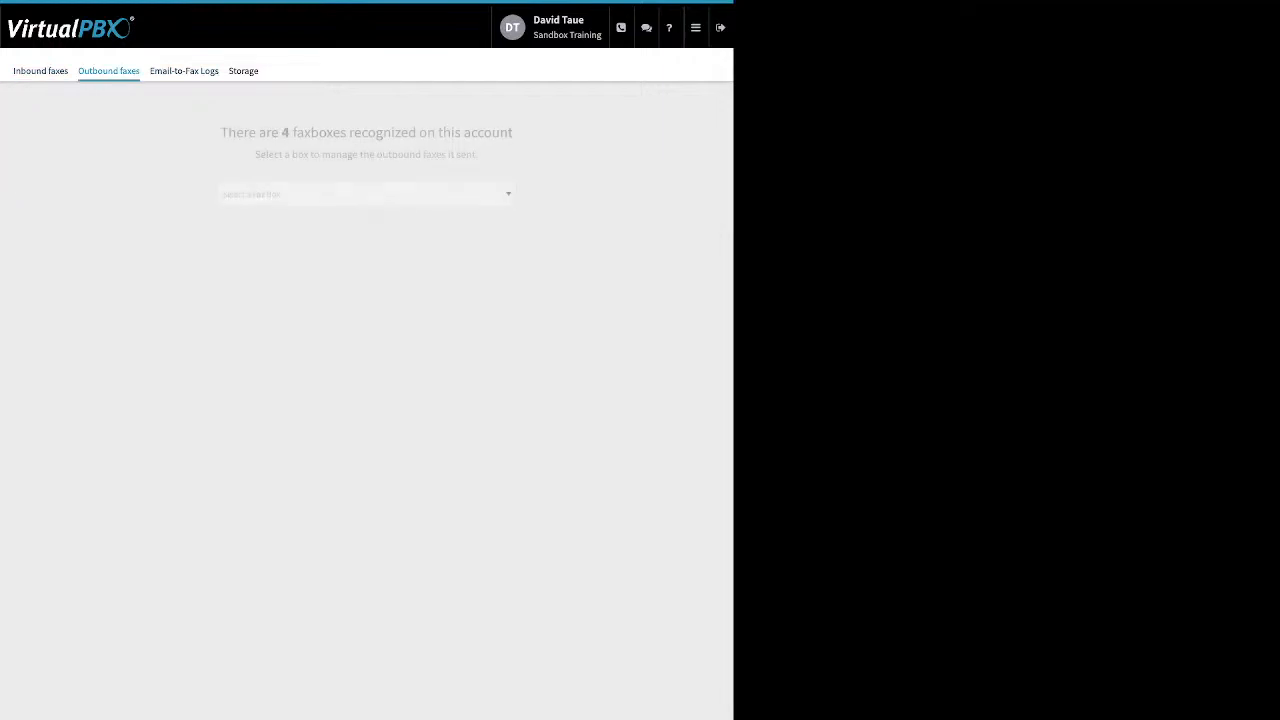
List the second faxbox's outbound faxes, one 5-page fax from 06/01/2023, then open Email-to-Fax Logs
click(366, 194)
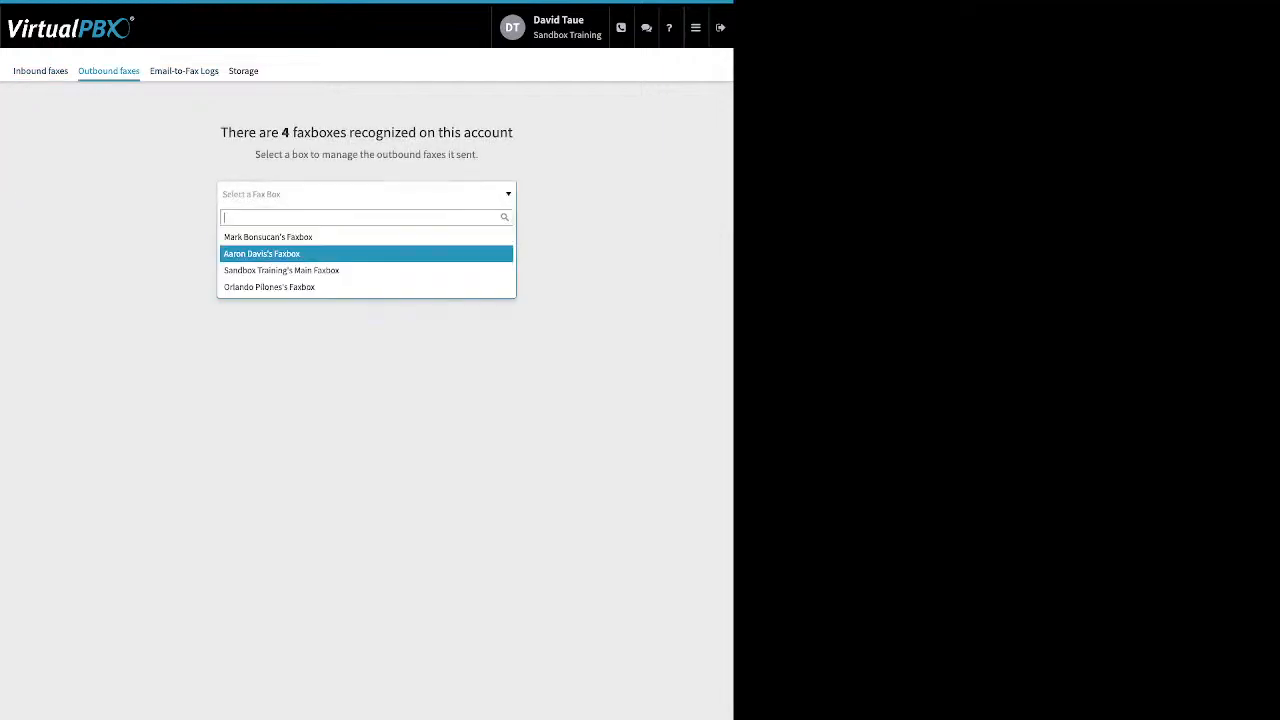
click(262, 254)
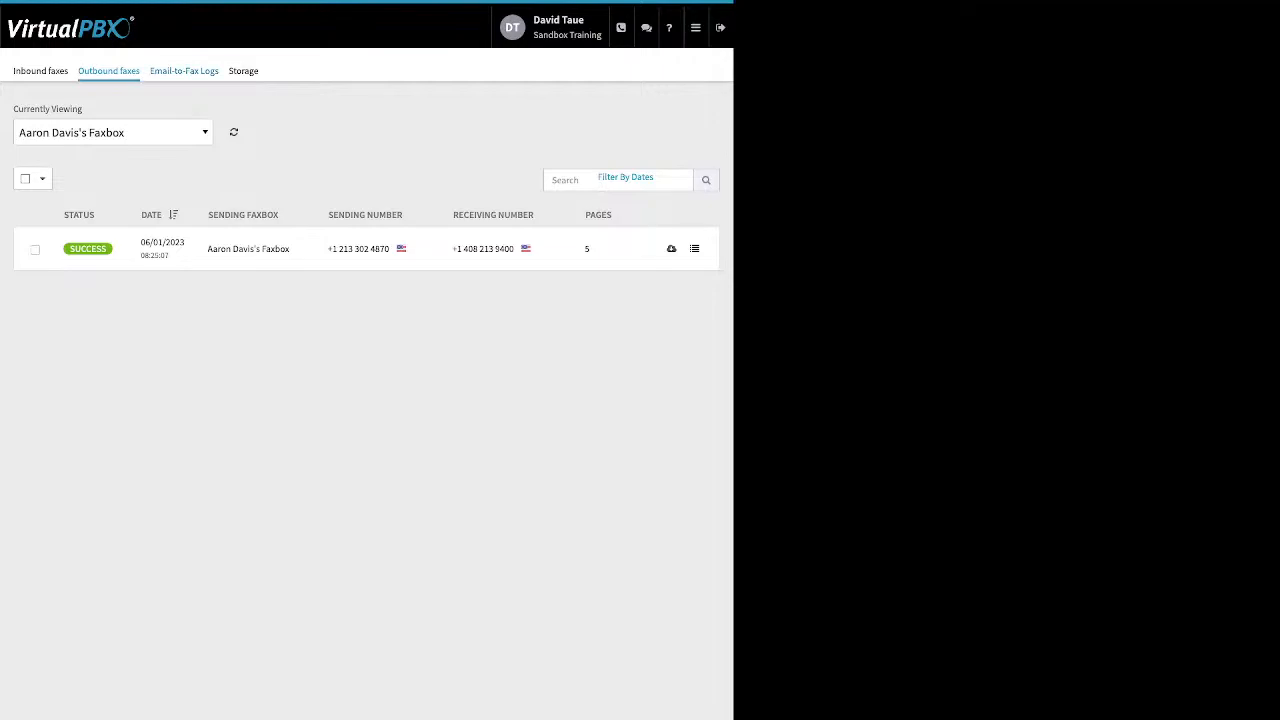
click(184, 71)
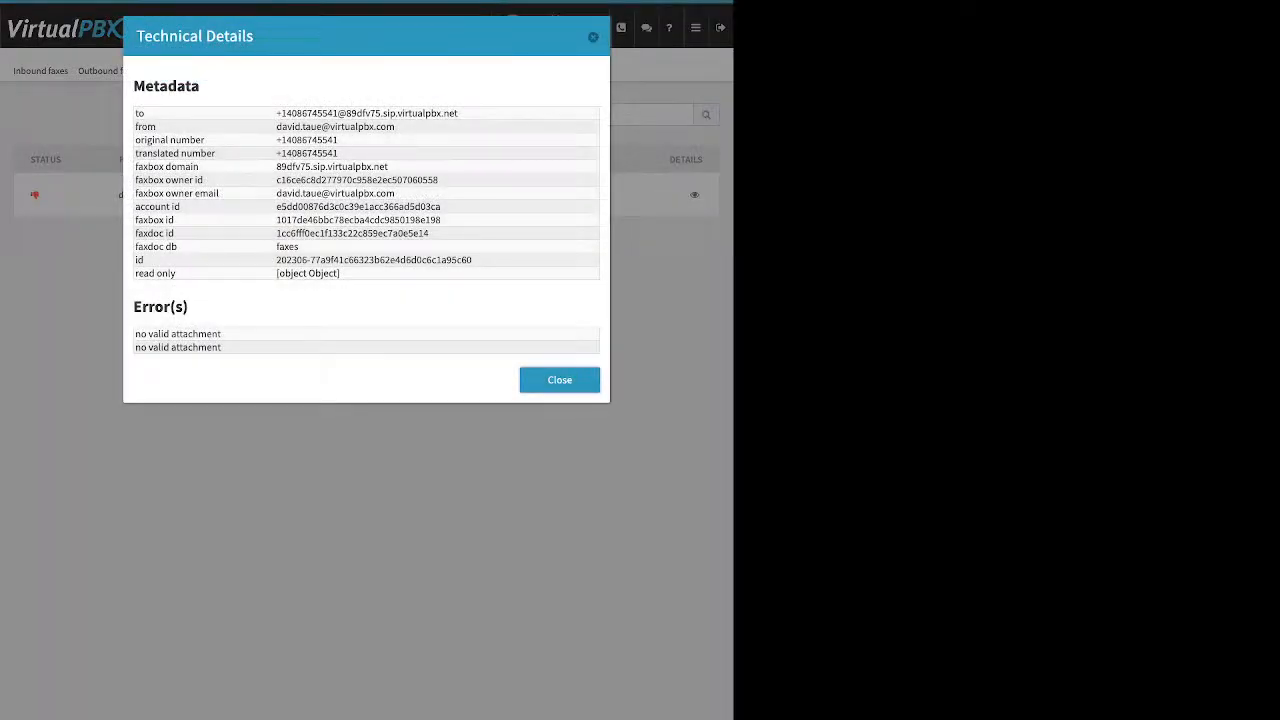
Review the failed fax's 'no valid attachment' error and close its Technical Details
drag(134, 306, 222, 348)
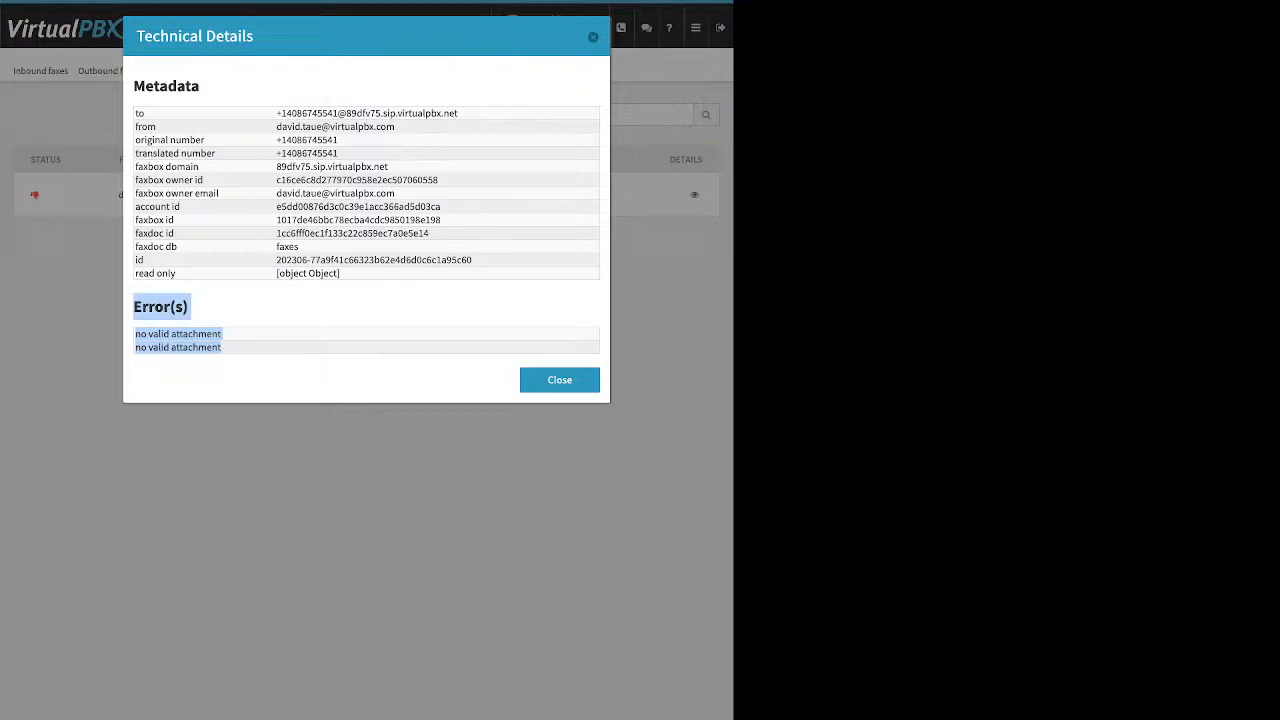
key(Escape)
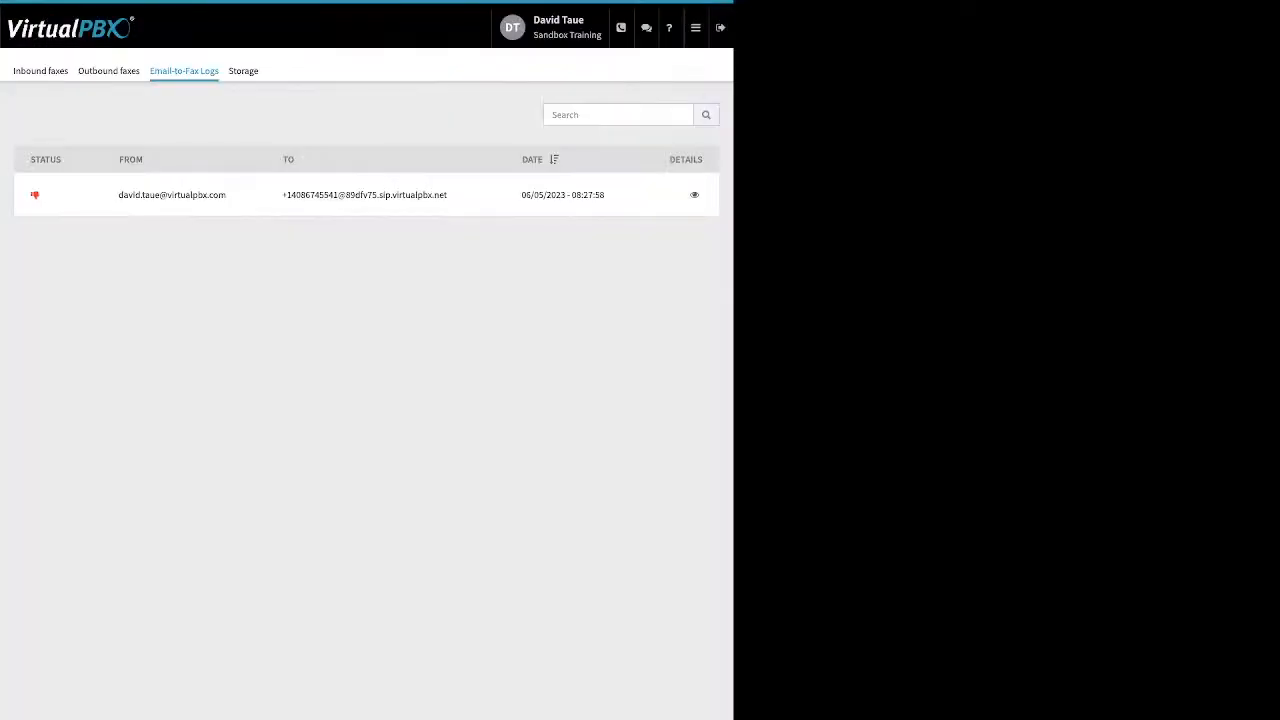
click(696, 28)
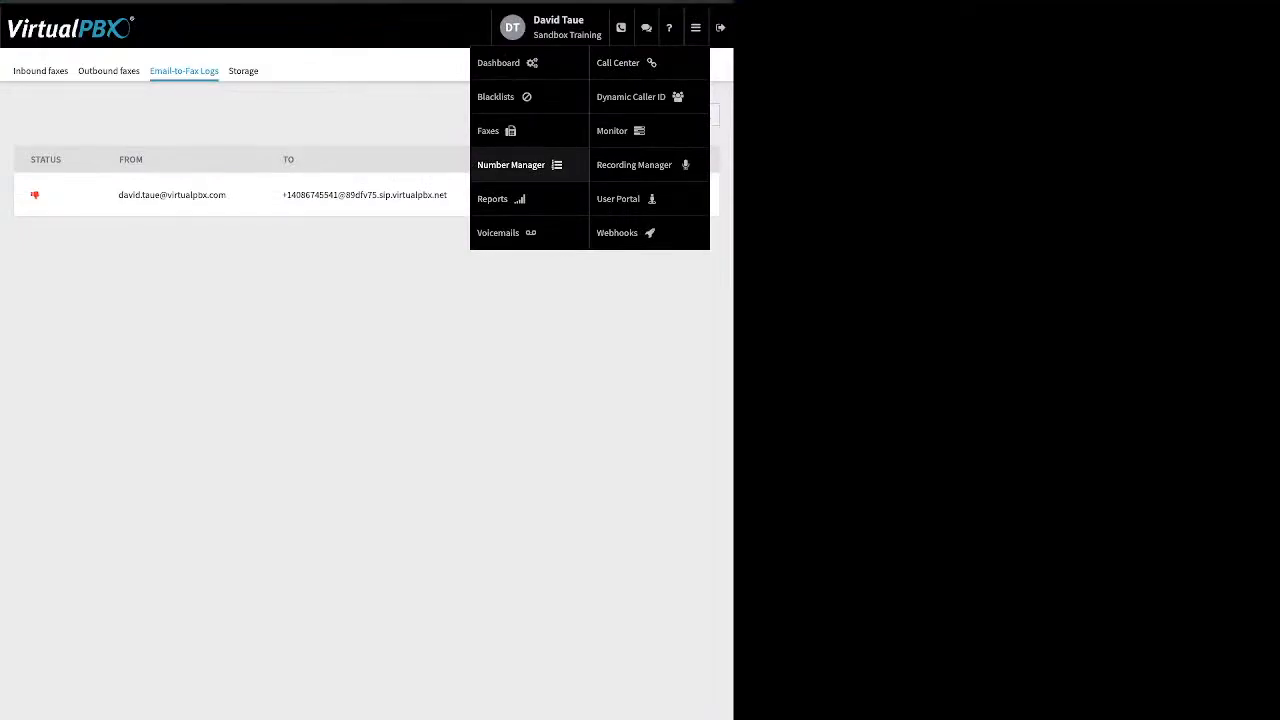
View the two Sandbox Training spare numbers in Number Manager, then go to Voicemails
click(511, 165)
mouse_move(696, 28)
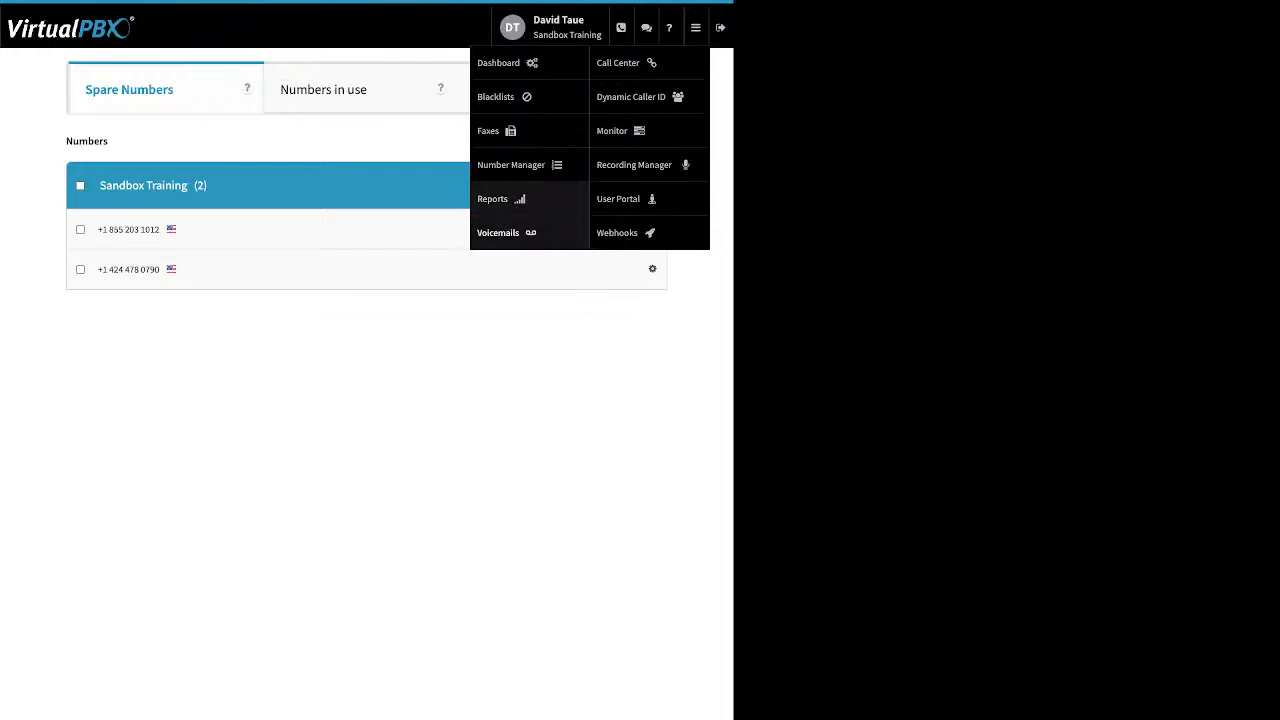
click(505, 232)
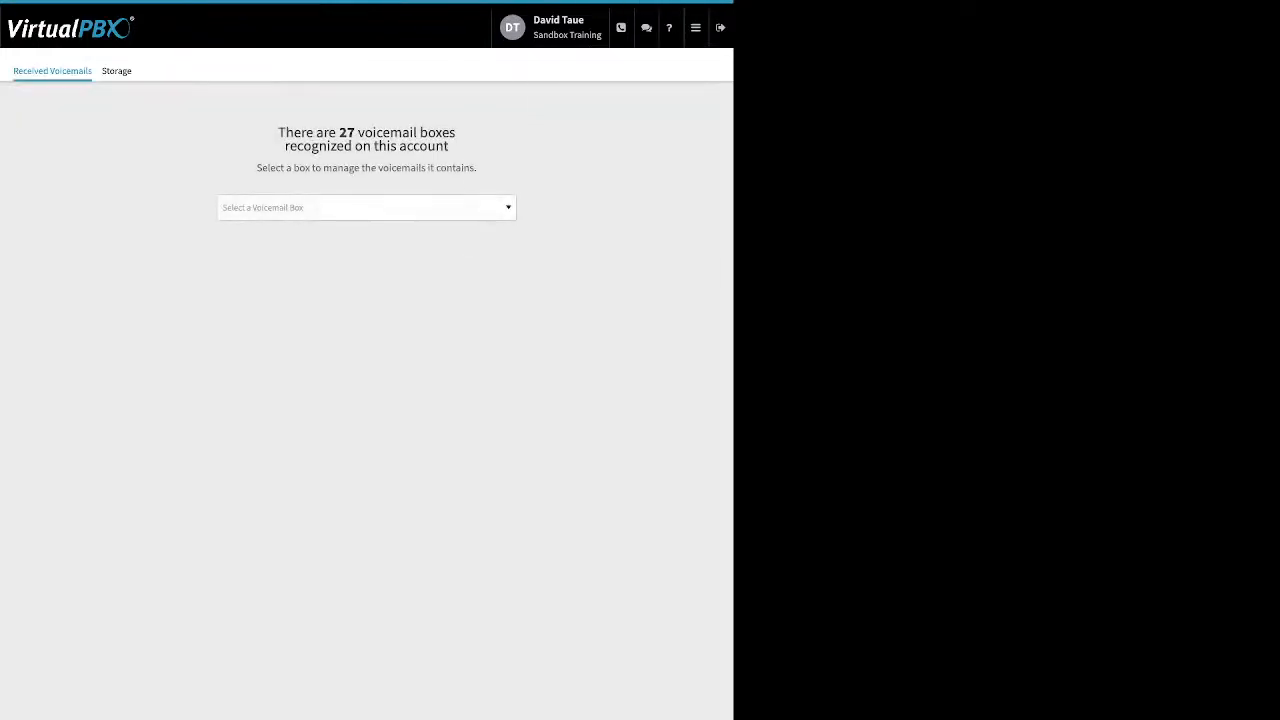
Show the user's own voicemail box from the VMBox dropdown
click(366, 208)
text(da)
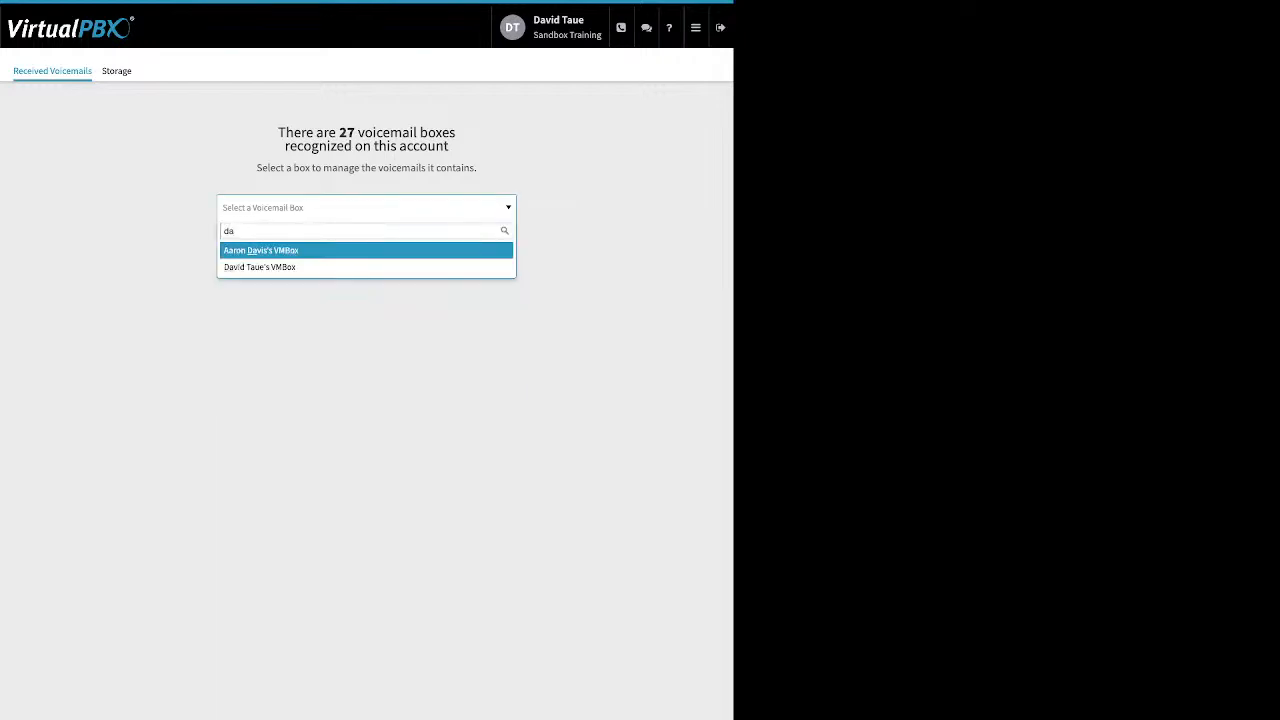
click(366, 267)
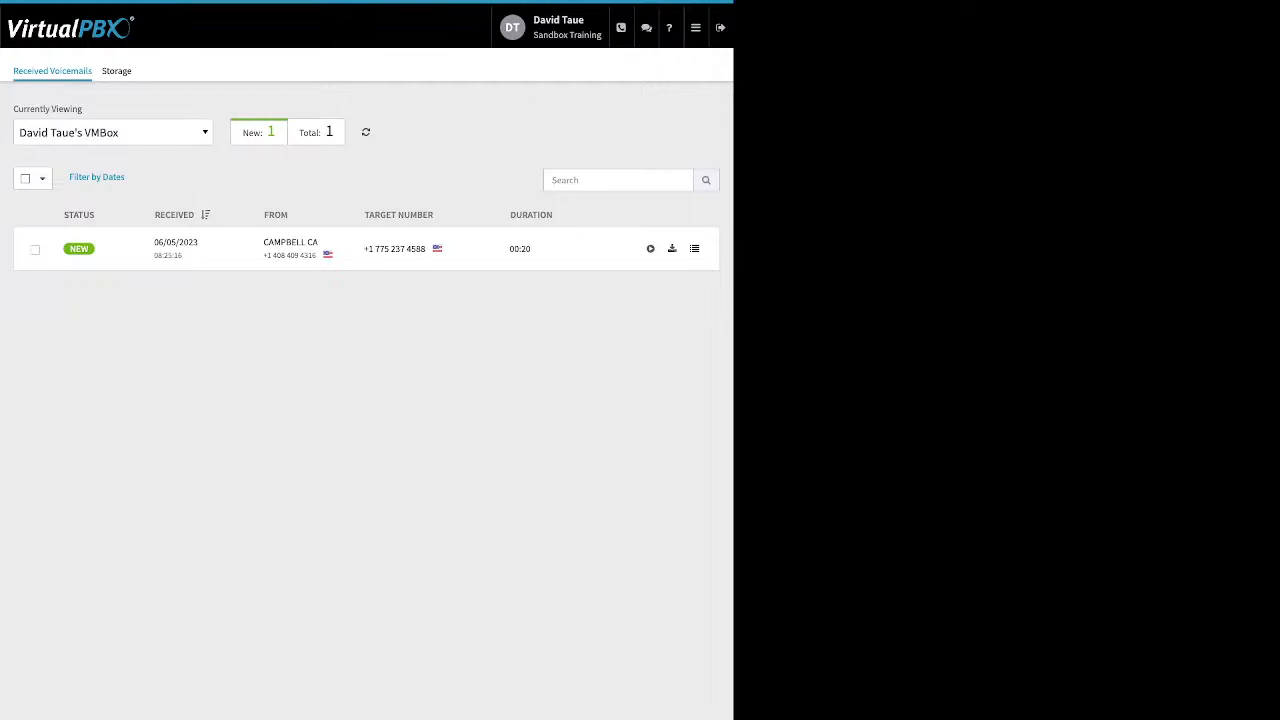
Select the new 20-second voicemail and look through its Move To and Mark As options
click(35, 249)
click(125, 177)
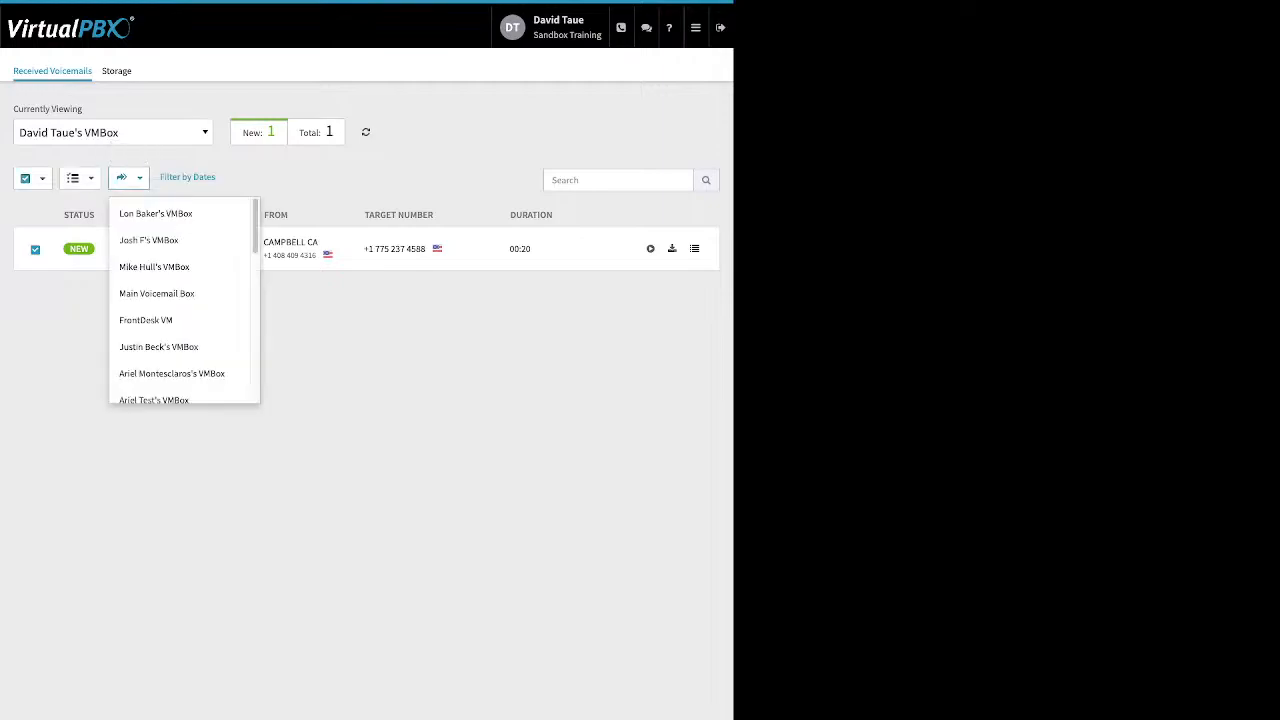
click(125, 177)
click(76, 177)
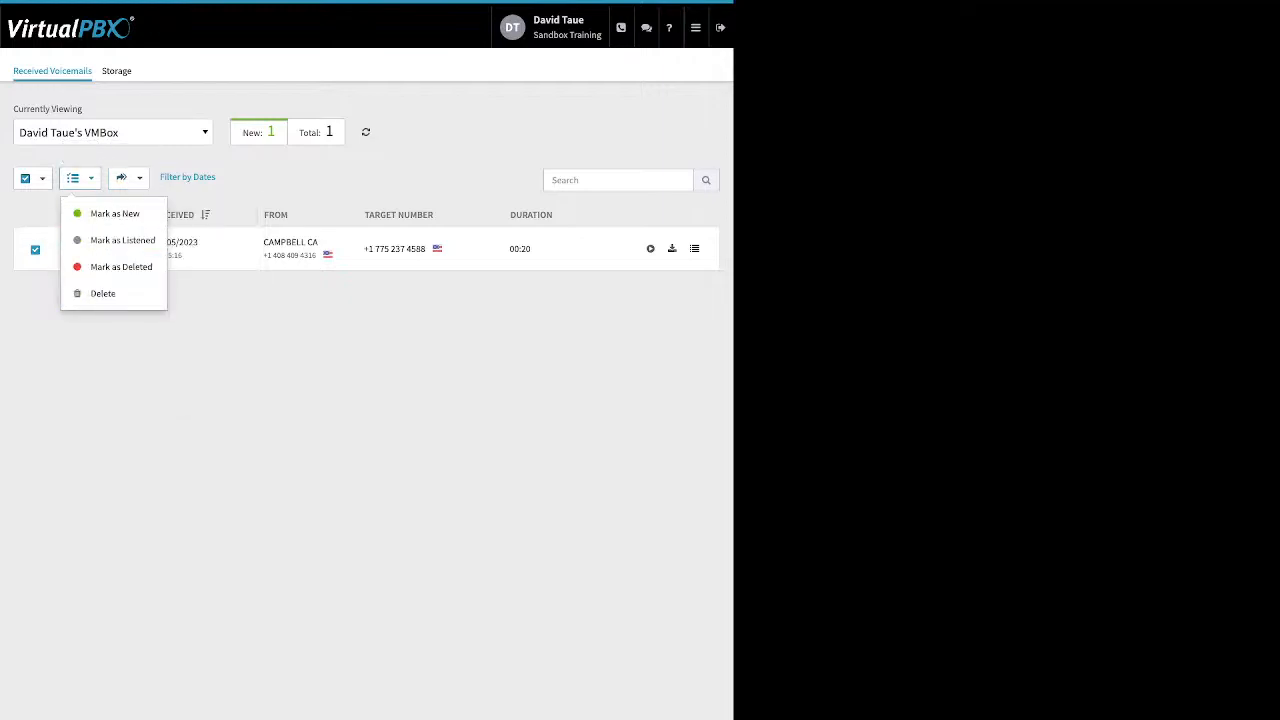
click(76, 177)
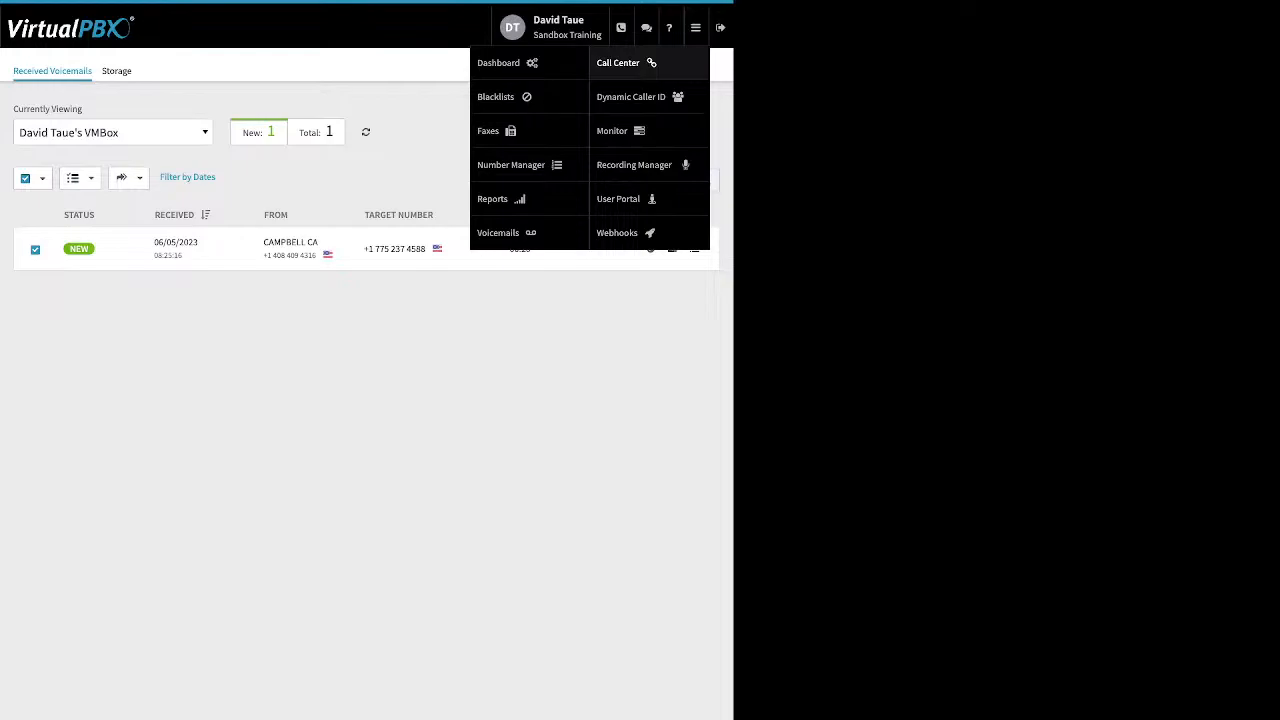
Inspect the 408 Area code Dynamic Caller ID rule and close it without saving
click(631, 96)
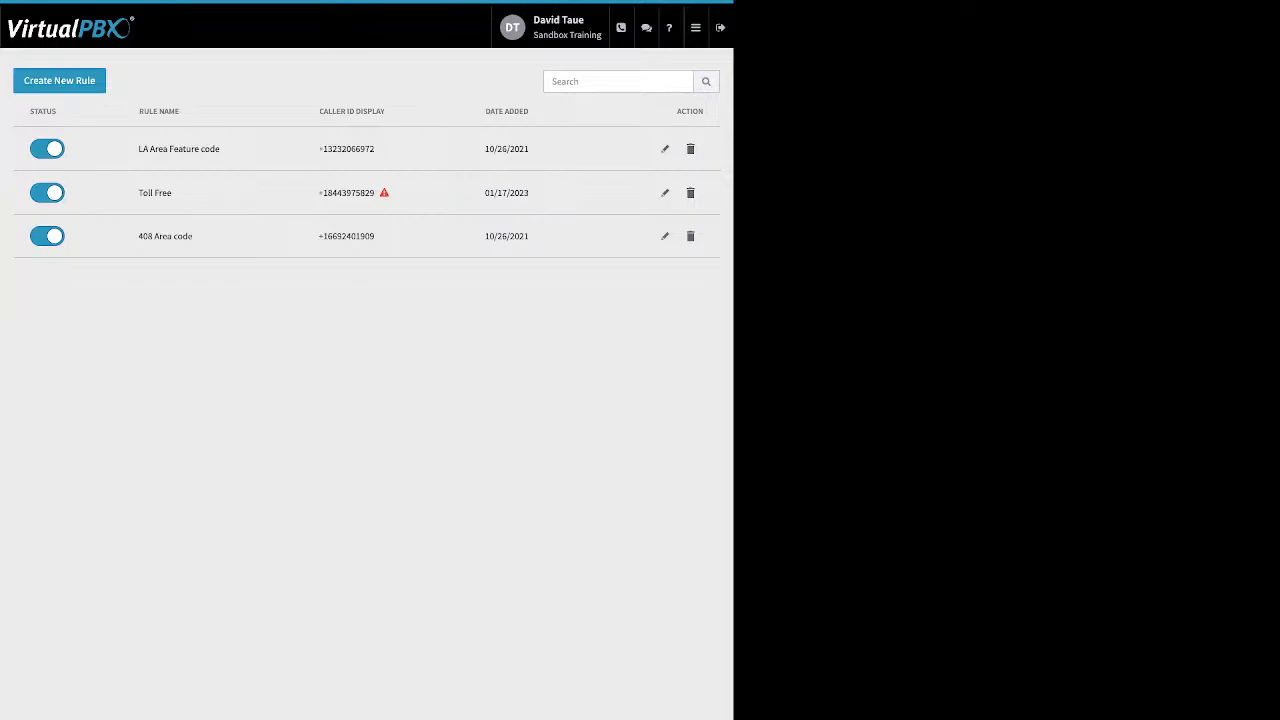
click(665, 236)
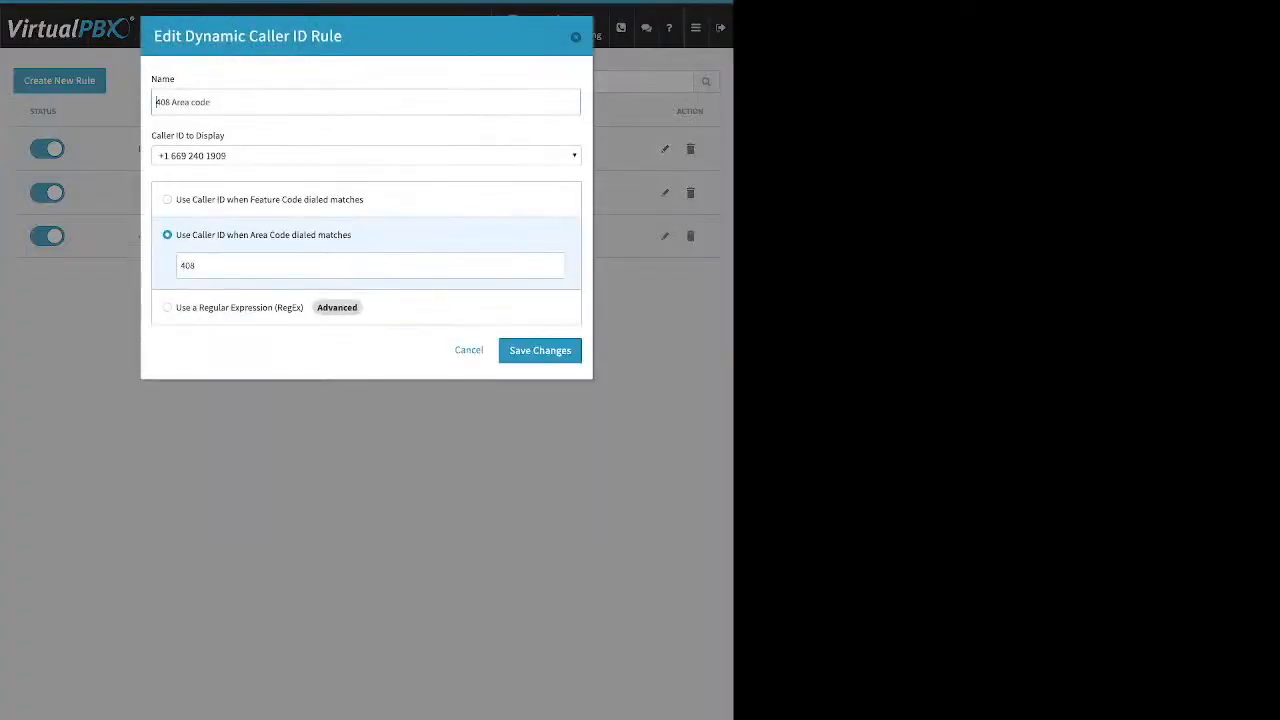
drag(175, 79, 151, 79)
drag(226, 135, 164, 135)
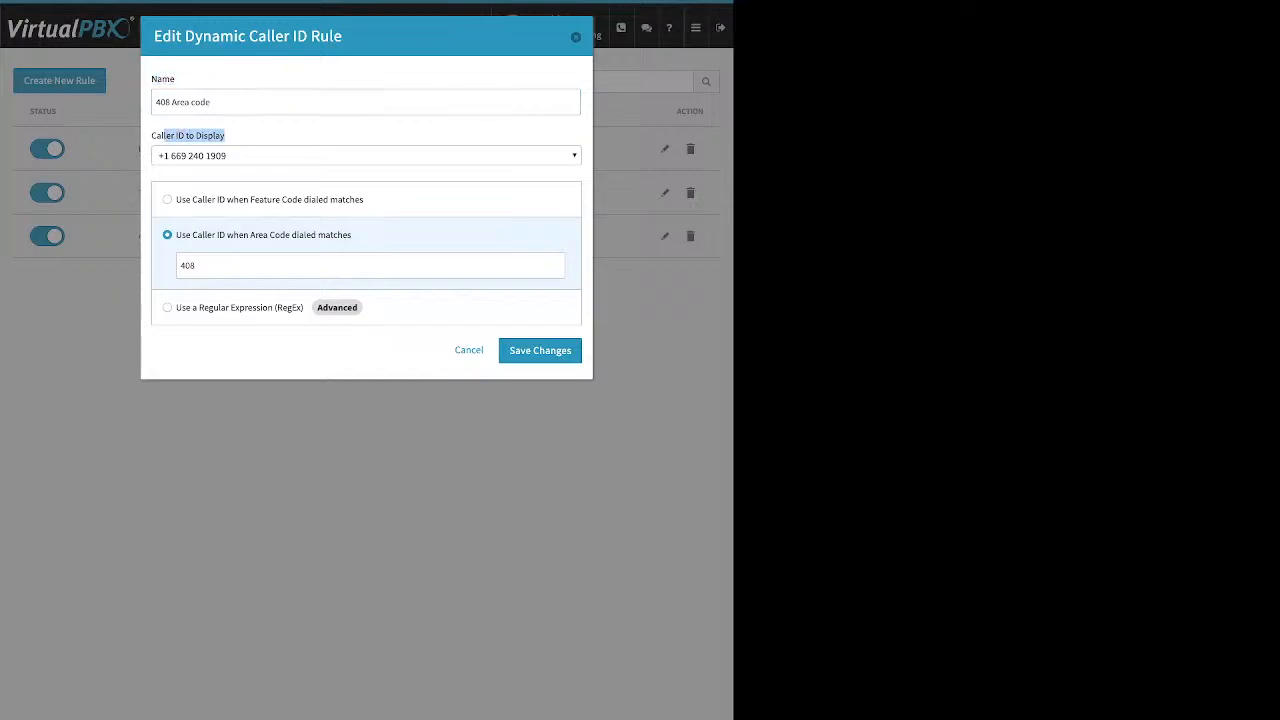
click(181, 266)
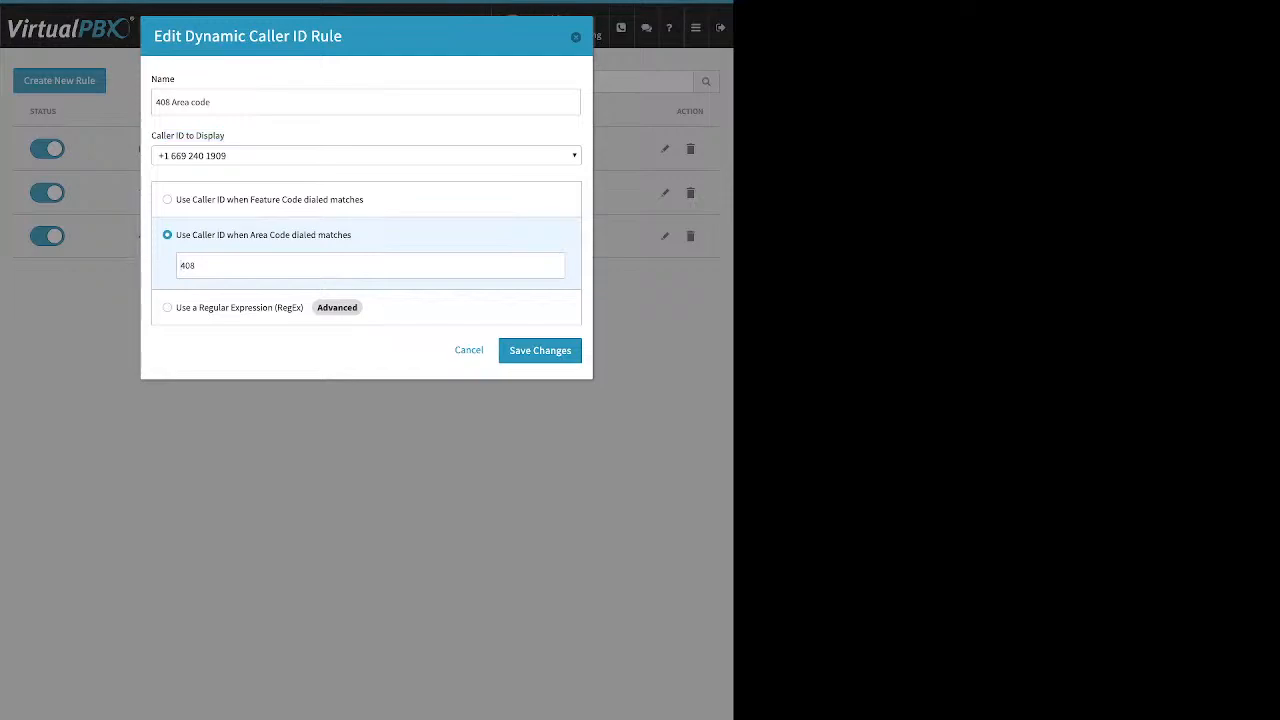
double_click(187, 266)
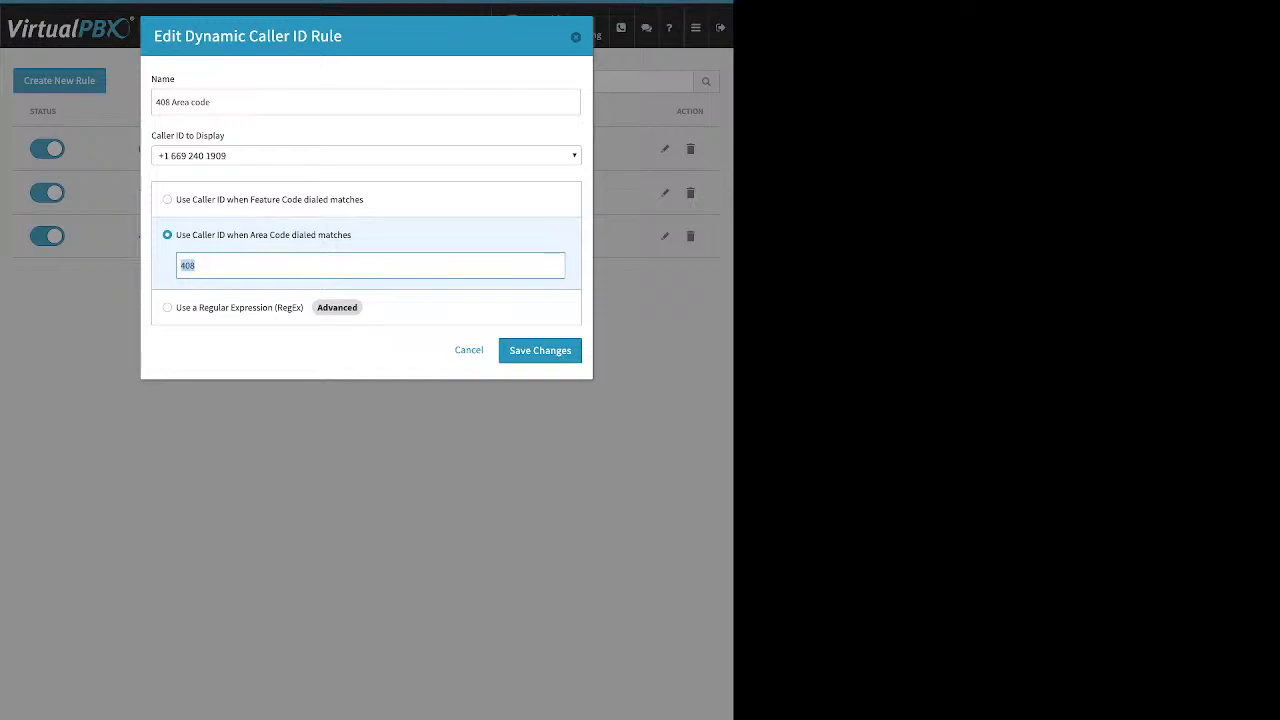
key(Escape)
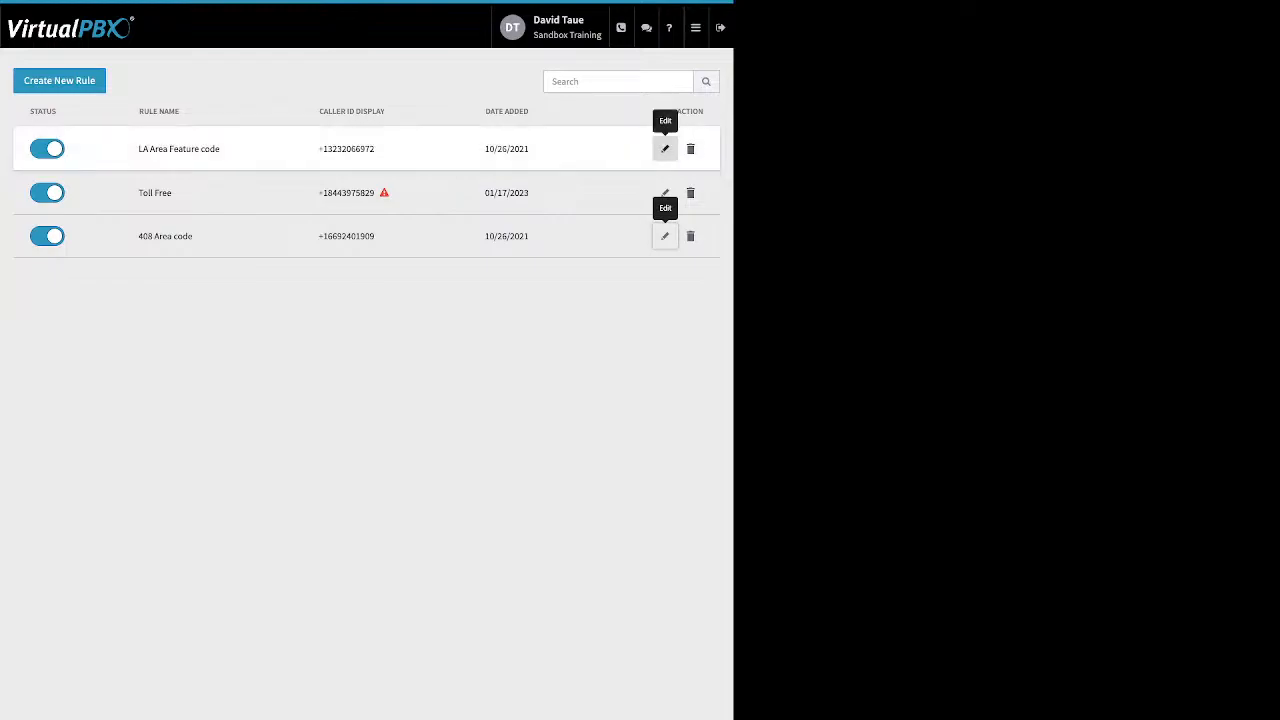
Inspect the LA Area Feature code rule's *550 code and close it unchanged
click(665, 149)
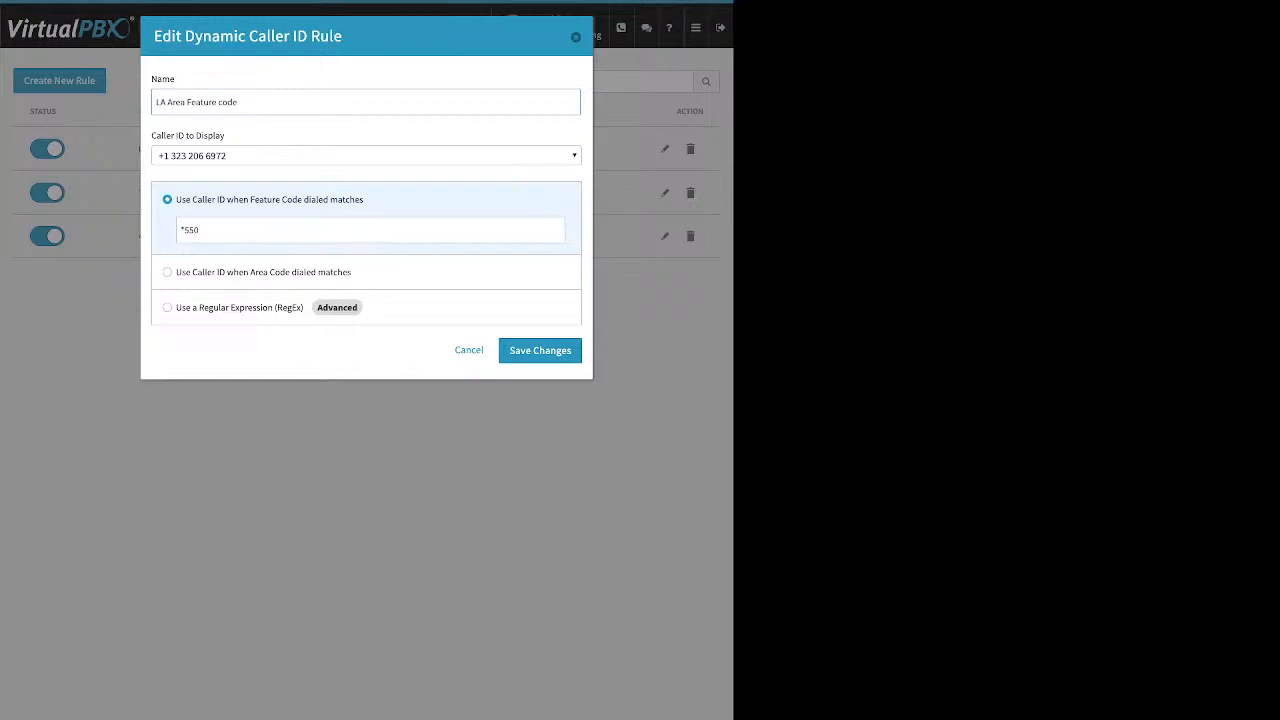
key(ctrl+a)
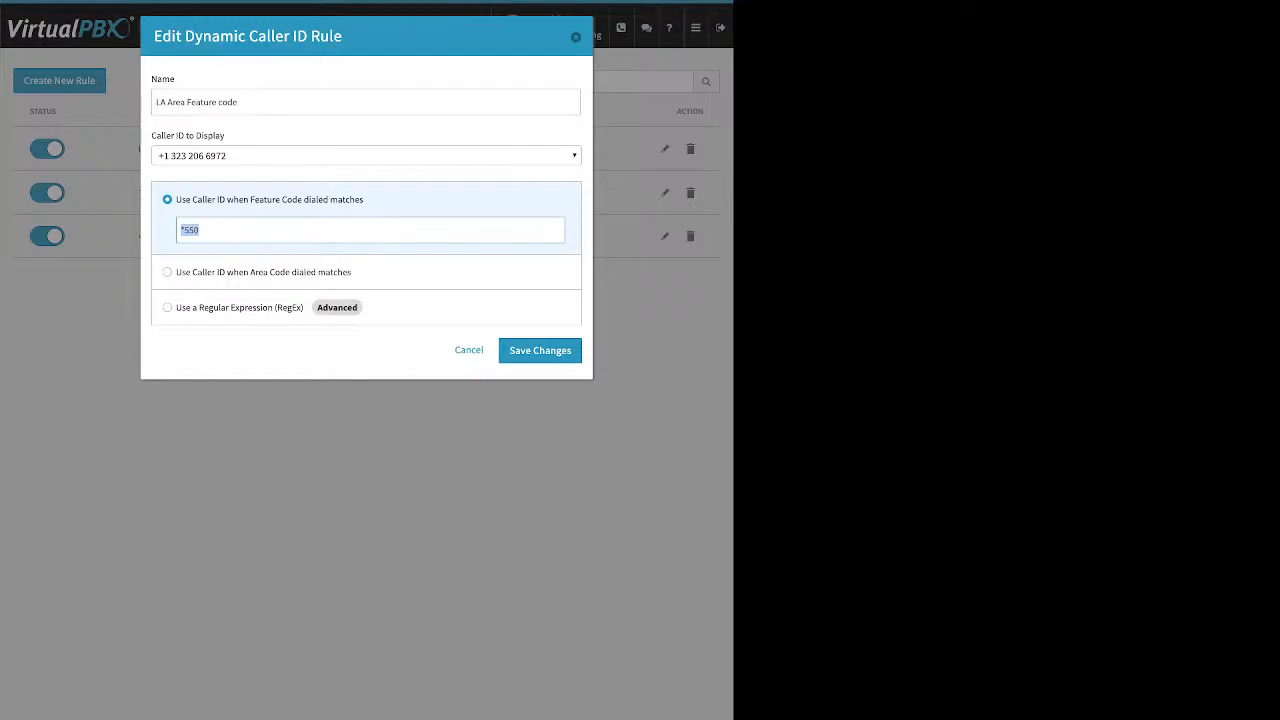
click(575, 37)
mouse_move(696, 28)
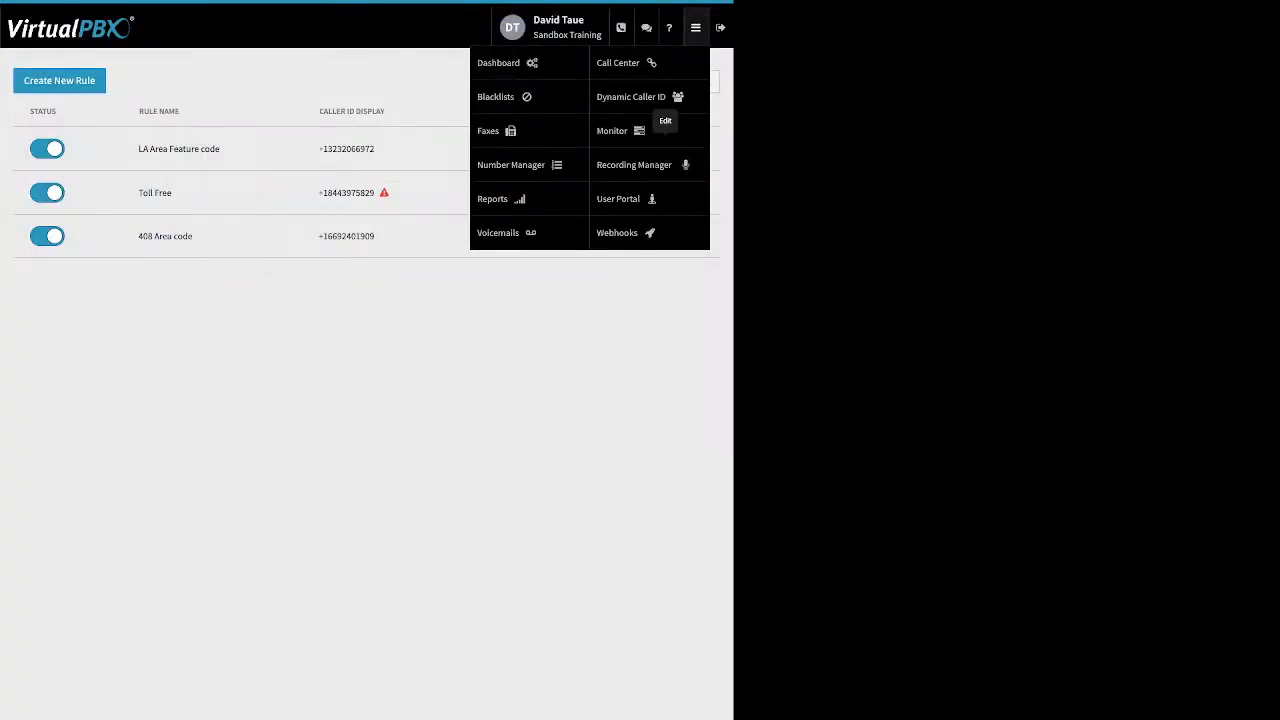
On Monitor, try the Available, Busy and All filters and the Devices view, then return to Employees
click(620, 131)
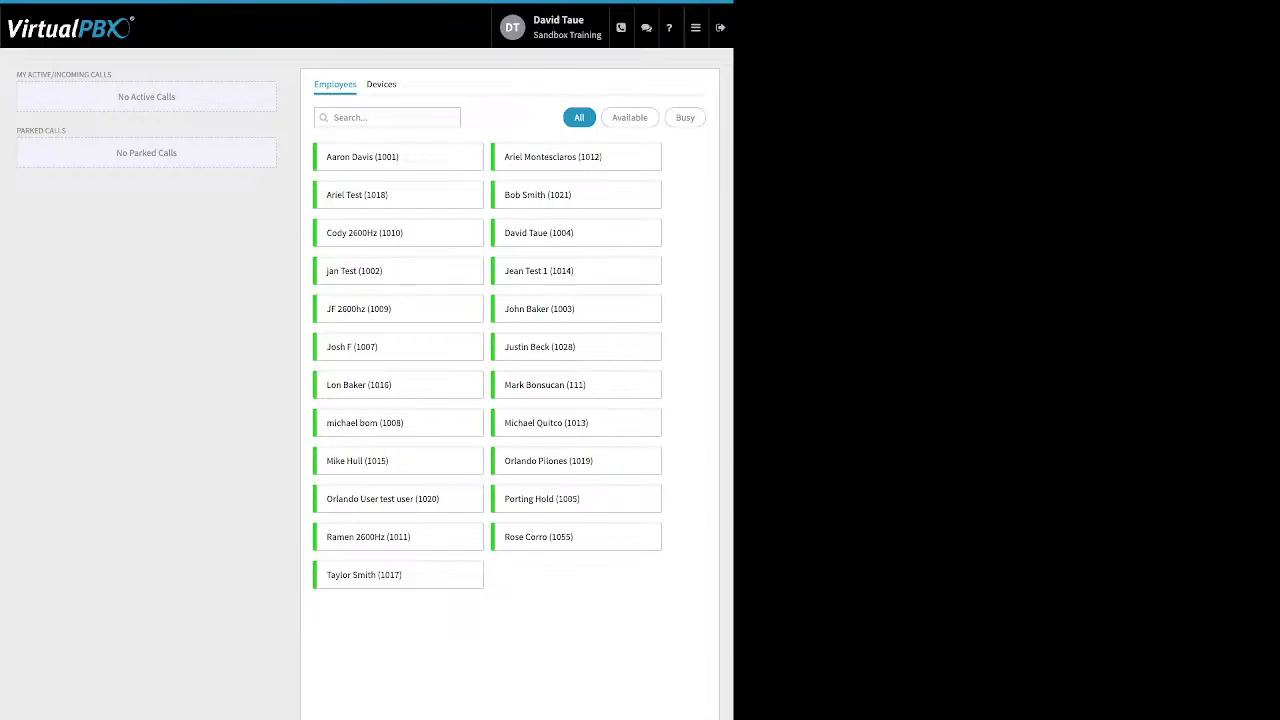
click(630, 118)
click(685, 118)
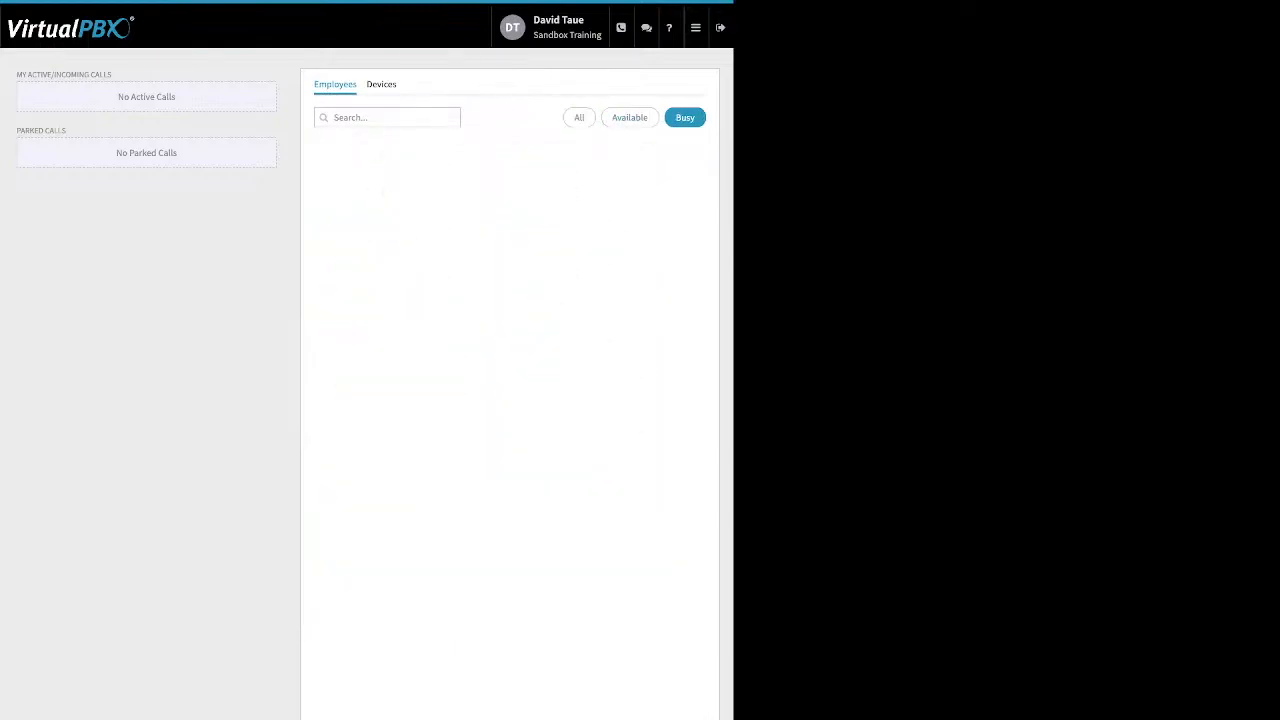
click(579, 118)
click(381, 85)
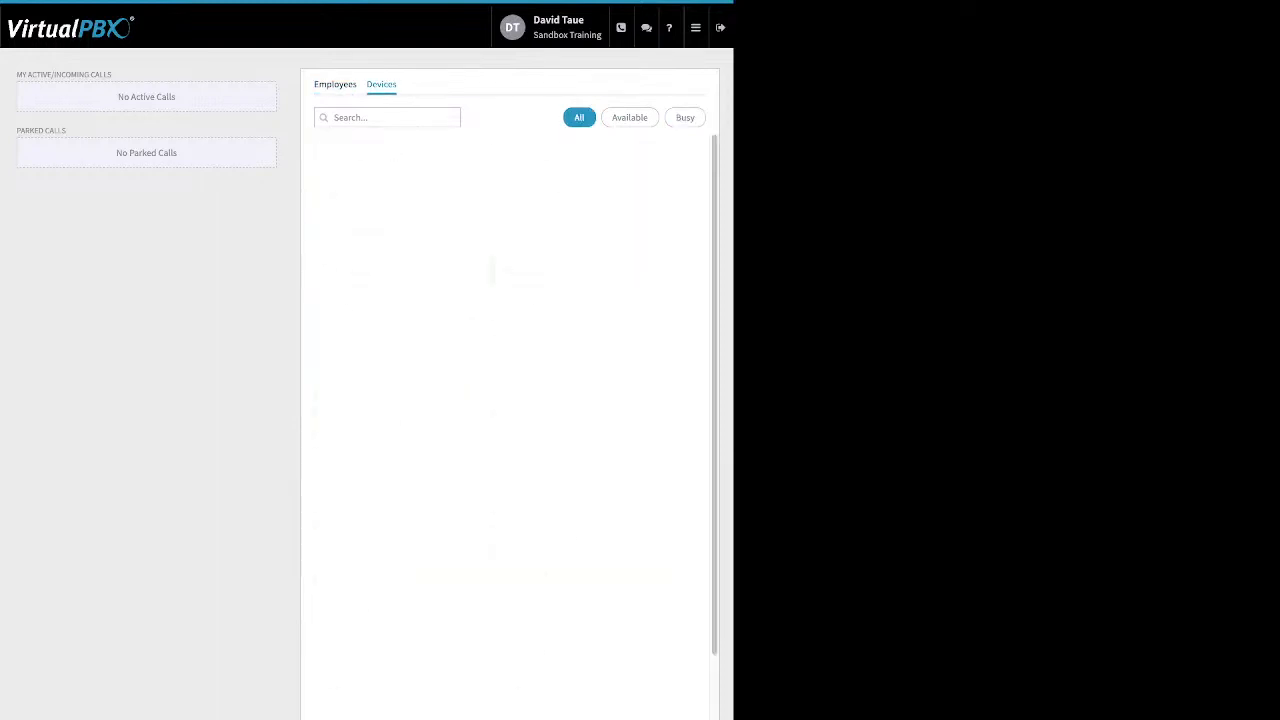
click(335, 85)
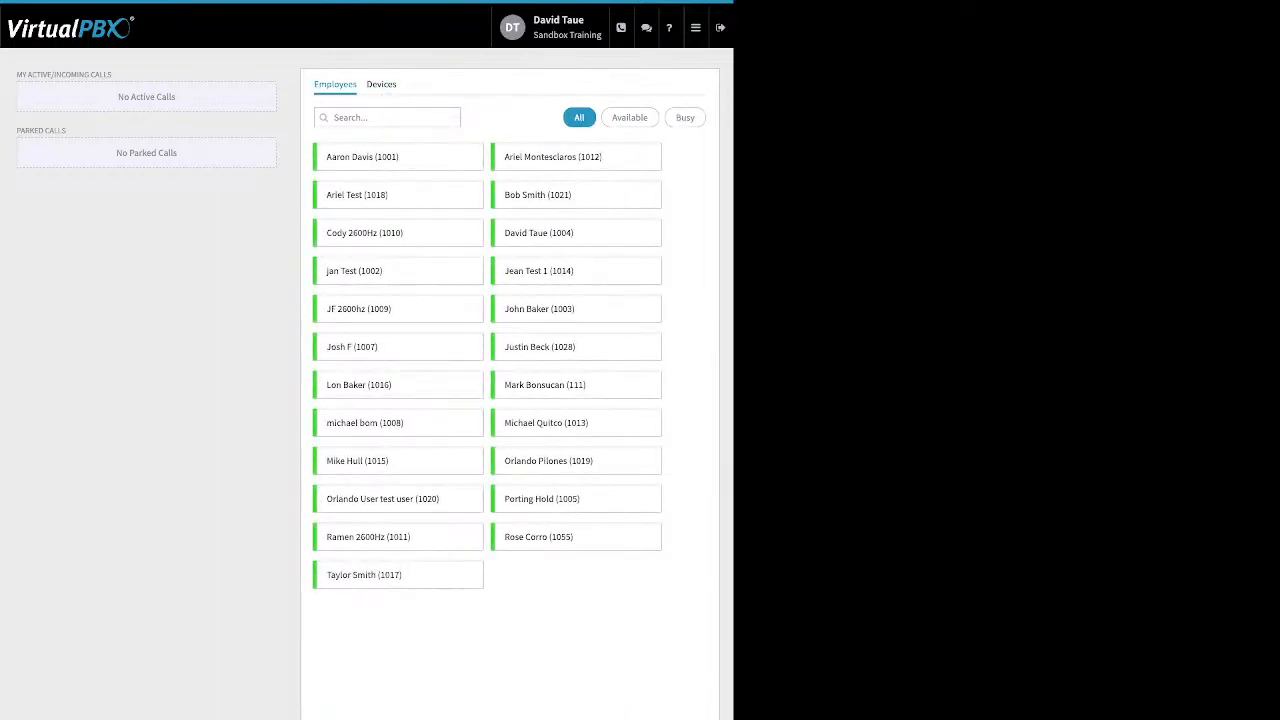
Review the empty active/incoming calls and parked calls sections
drag(112, 74, 16, 74)
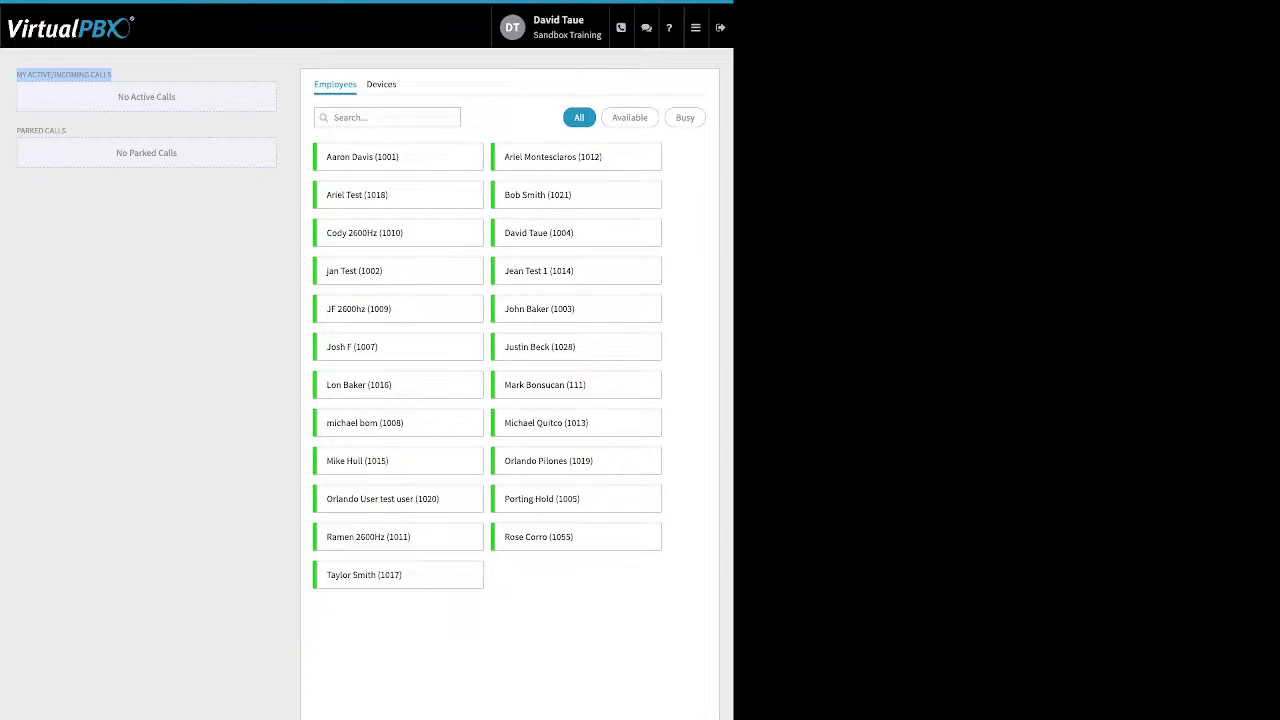
drag(68, 131, 16, 131)
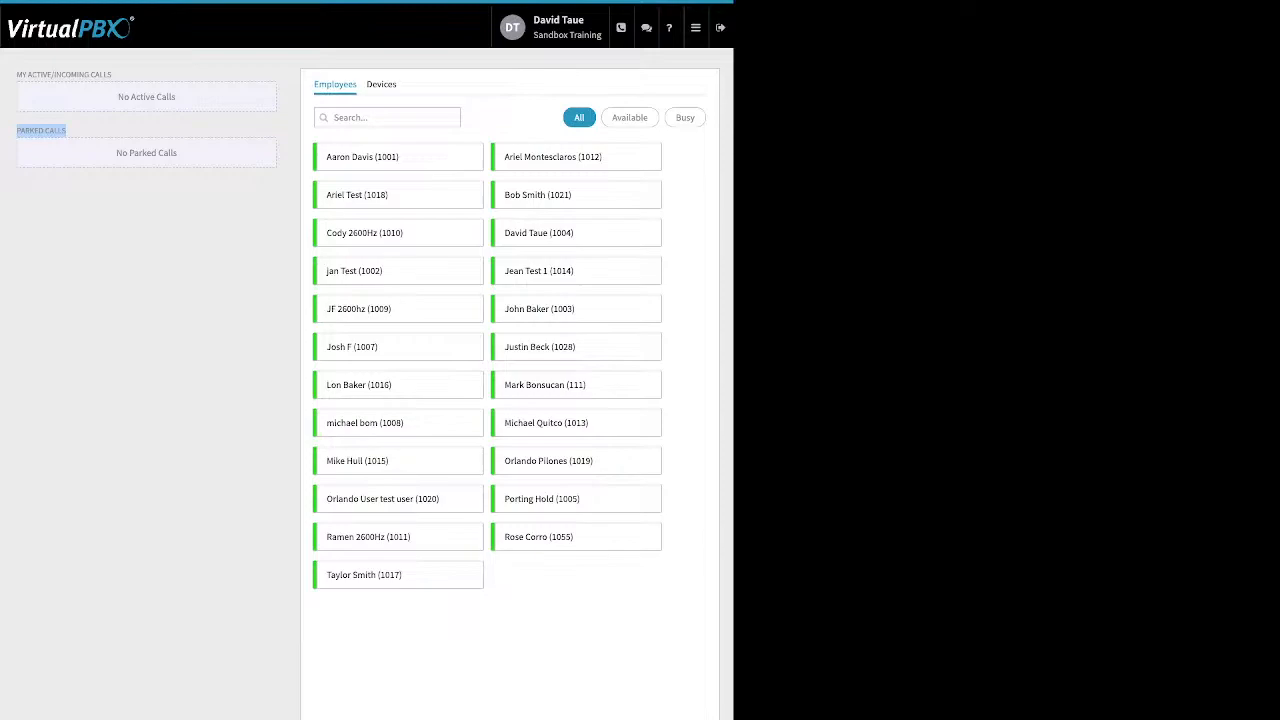
mouse_move(696, 28)
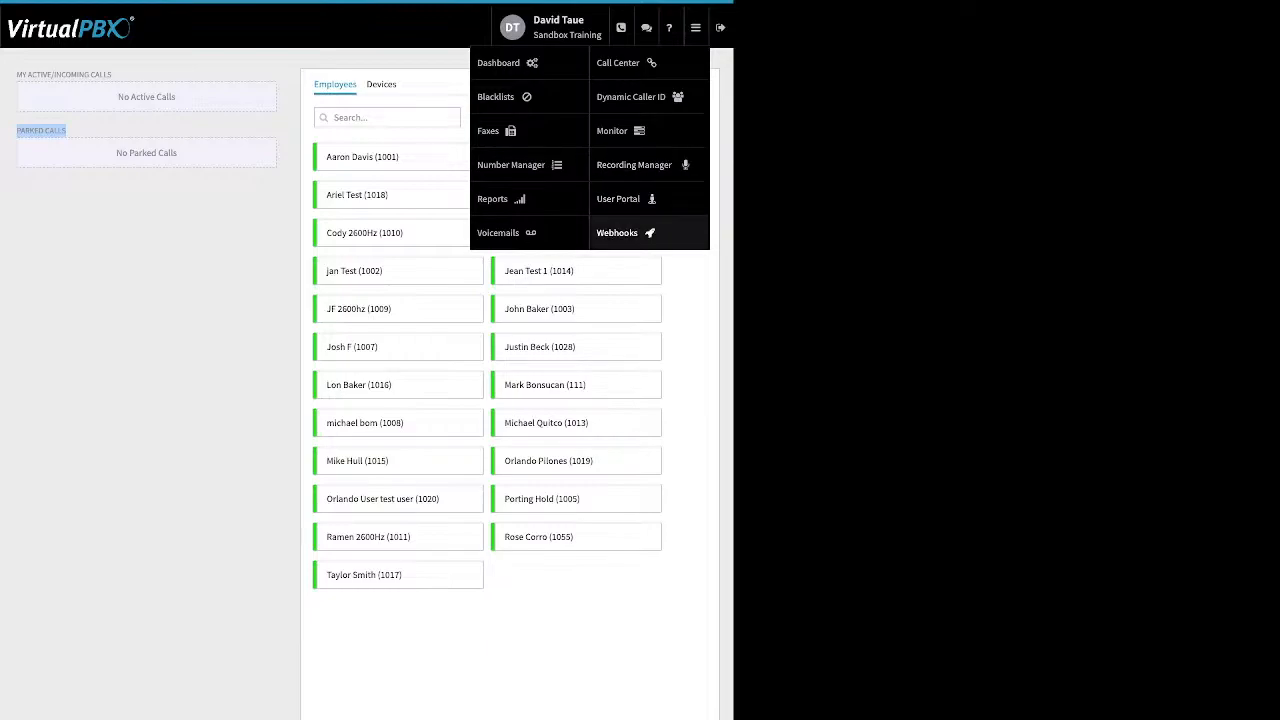
Open a blank Create New Webhook form, defaulting to Call Parking, GET and 1 retry
click(617, 232)
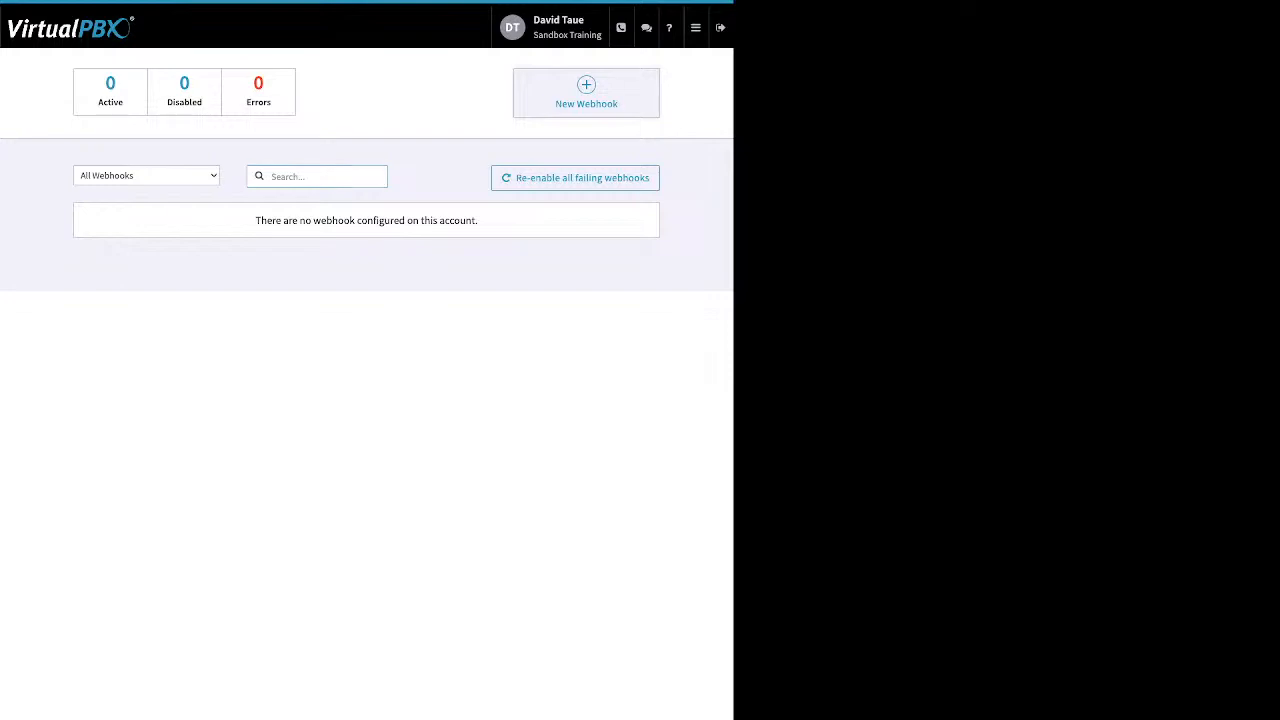
click(586, 94)
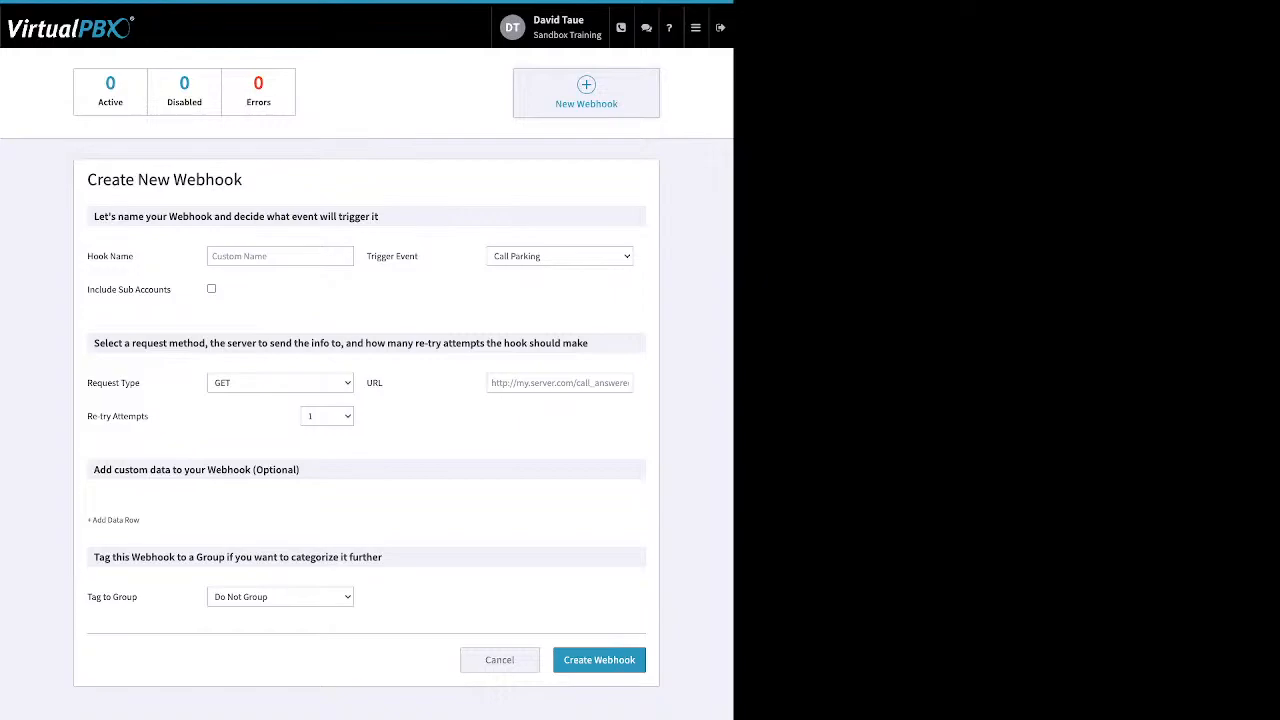
click(696, 28)
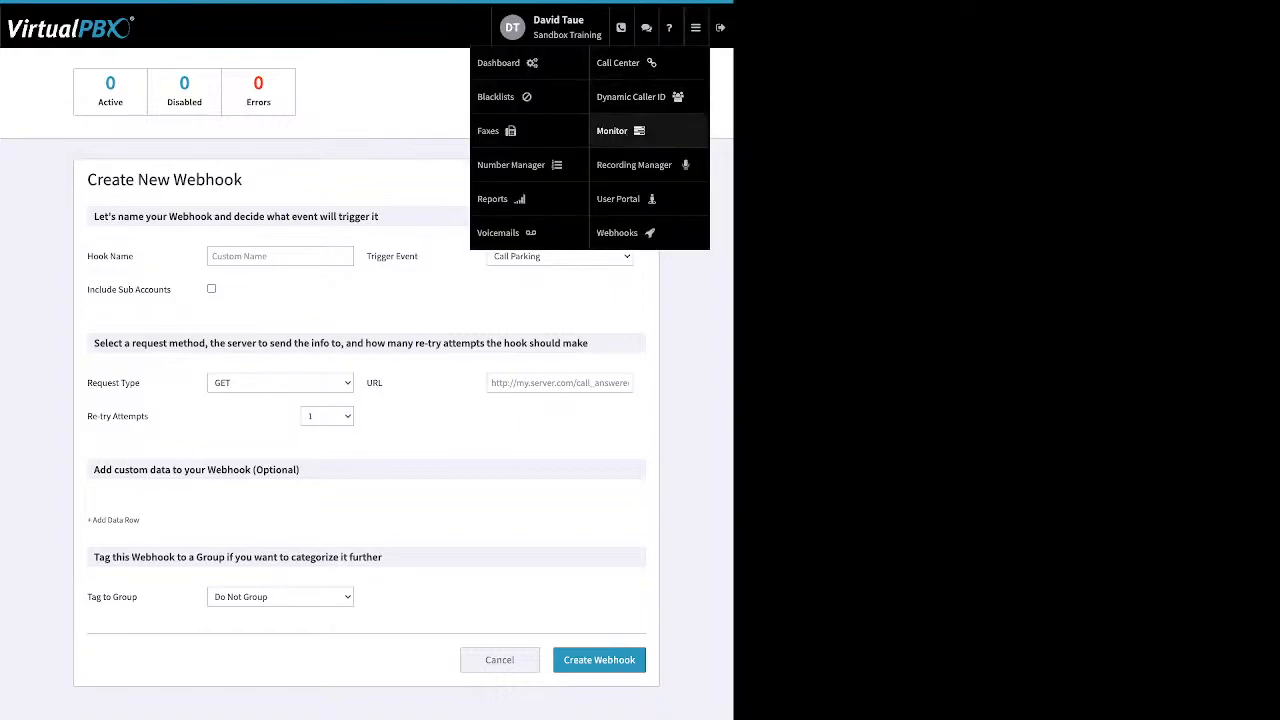
In the user portal, check the NEW voicemail's Mark As options unchanged, then view Call History
click(617, 232)
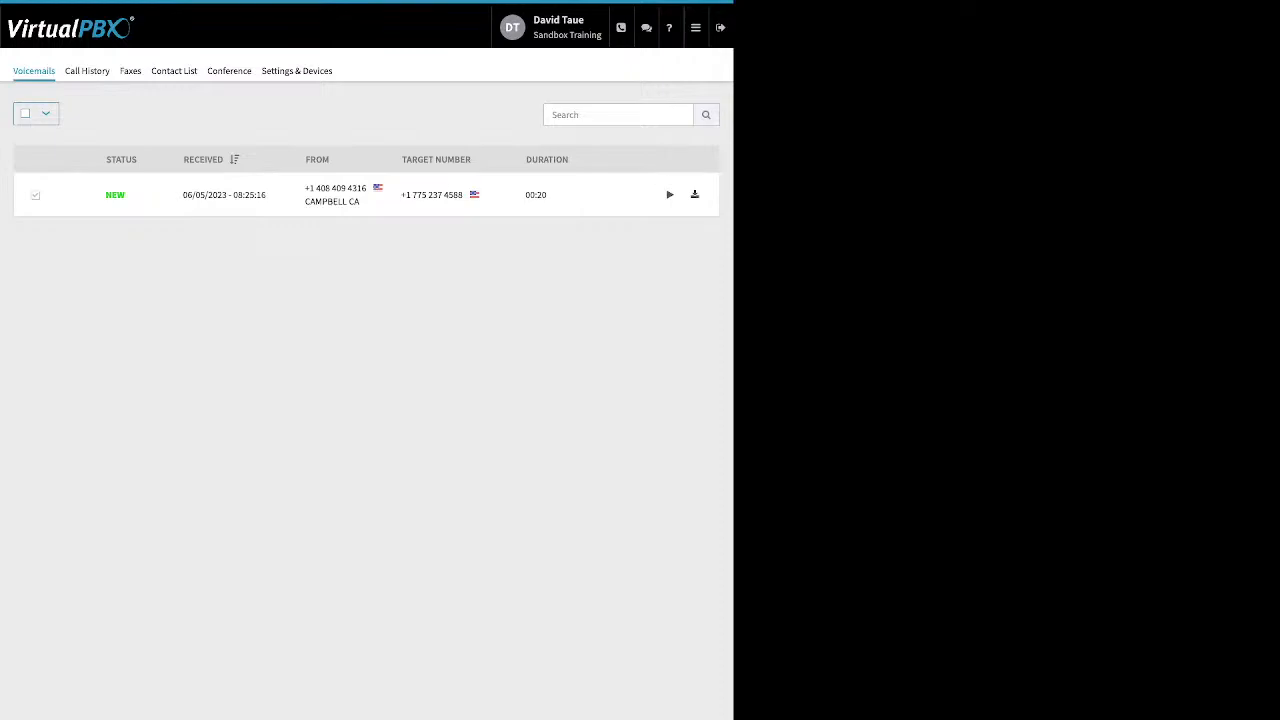
click(35, 195)
click(93, 113)
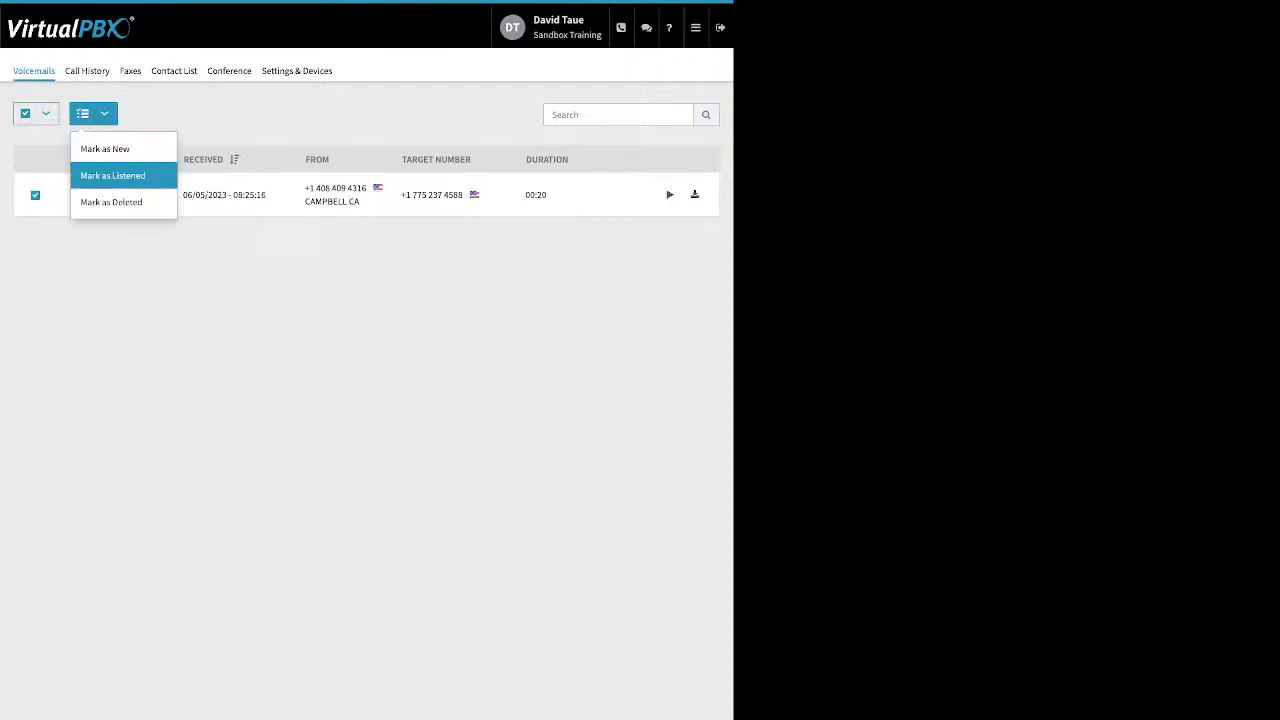
key(Escape)
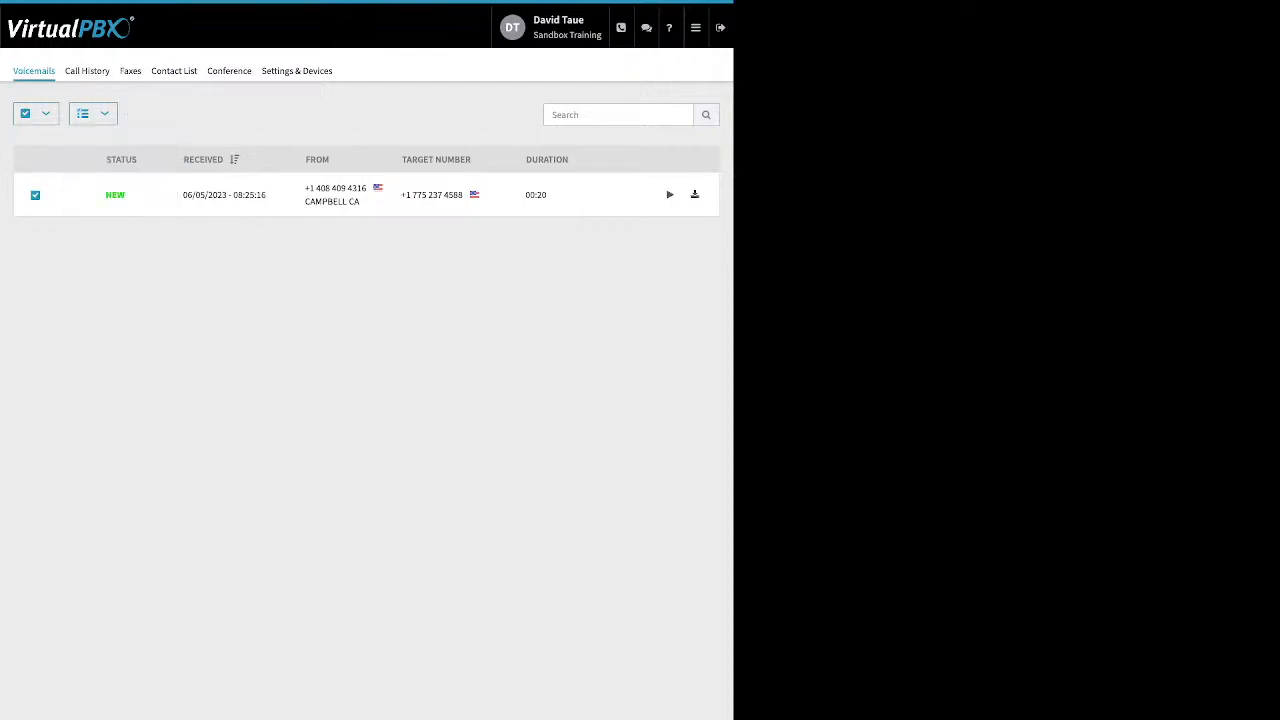
click(87, 71)
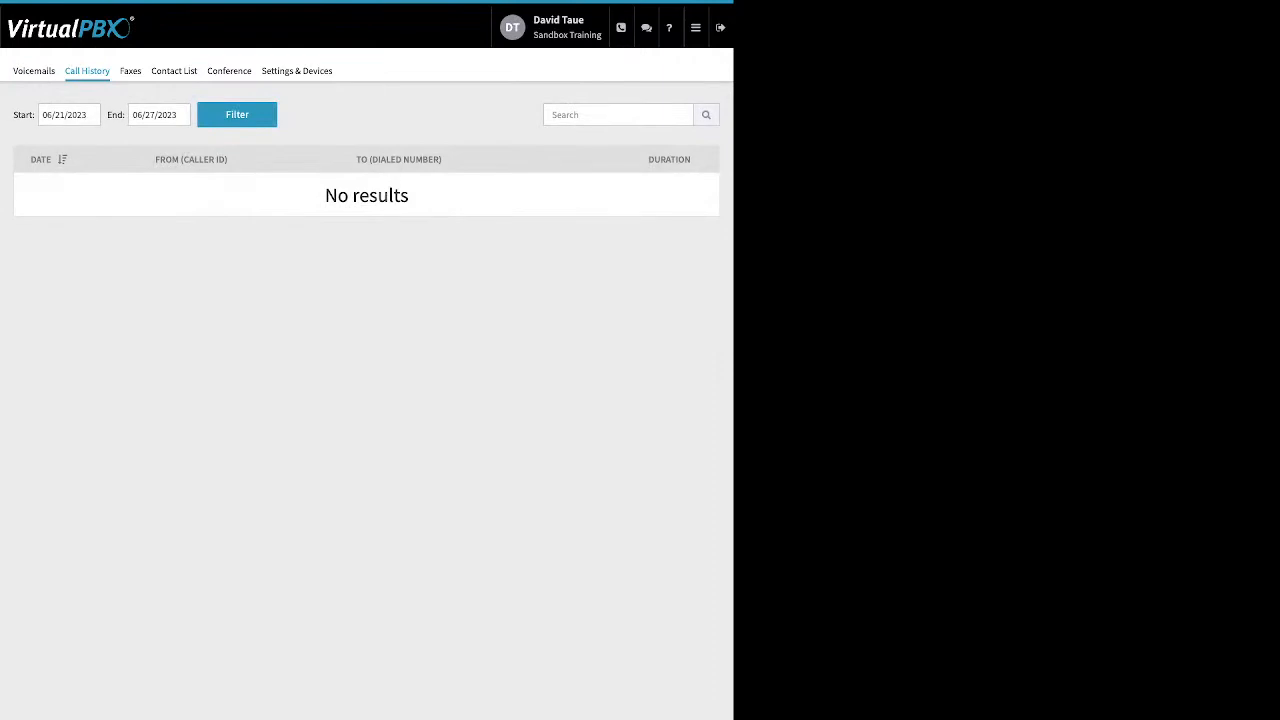
Filter the call history to start from 05/01/2023
click(69, 114)
click(52, 143)
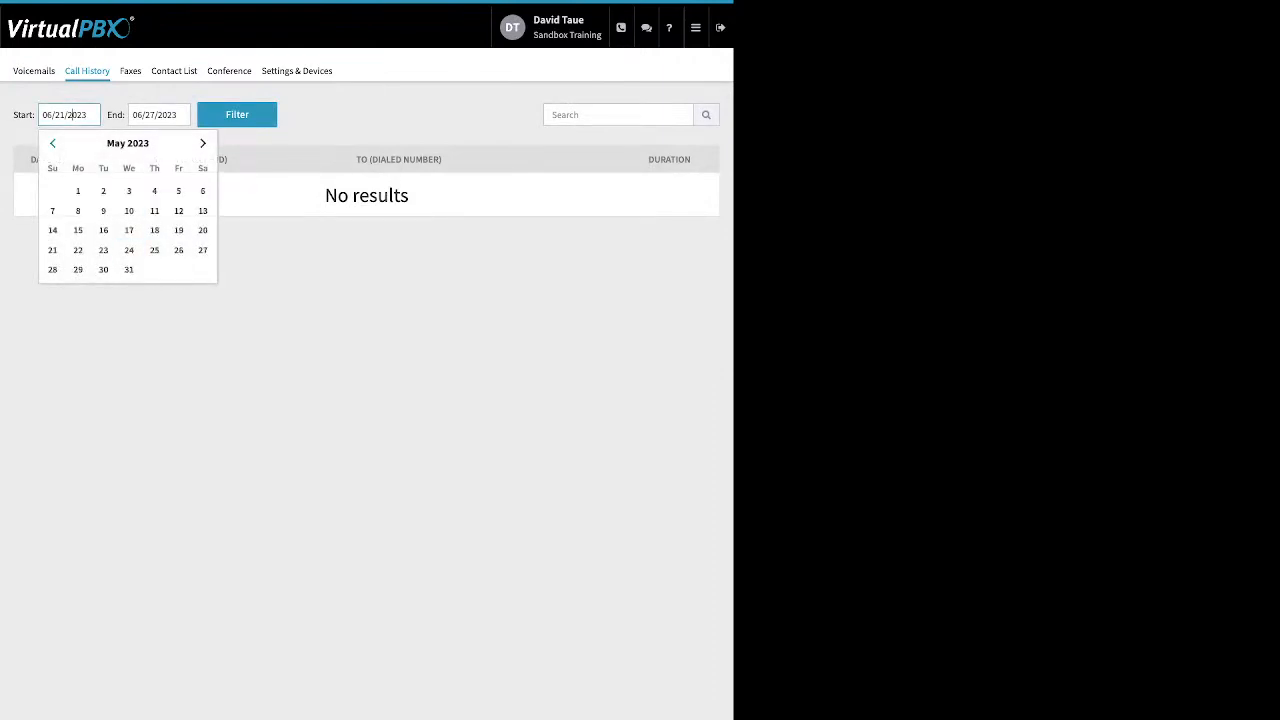
click(78, 190)
click(237, 114)
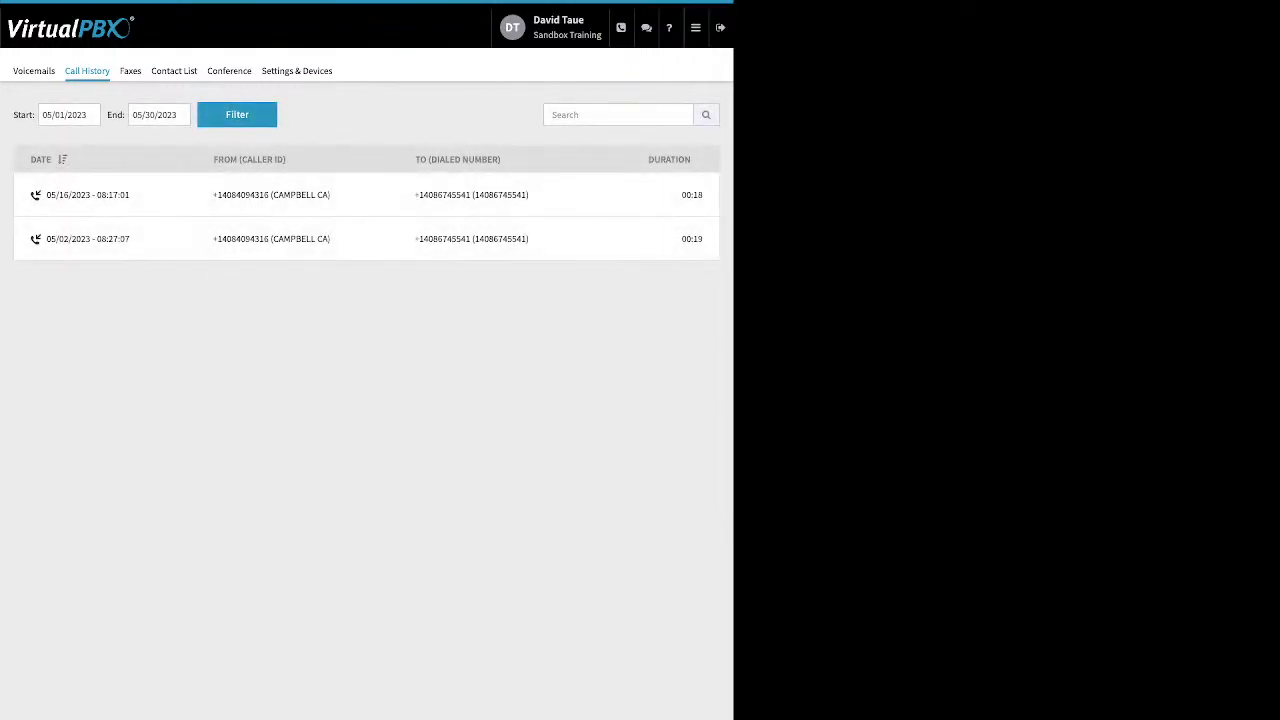
Browse Faxes, sort the Contact List by name descending, and open the Conference page
click(130, 70)
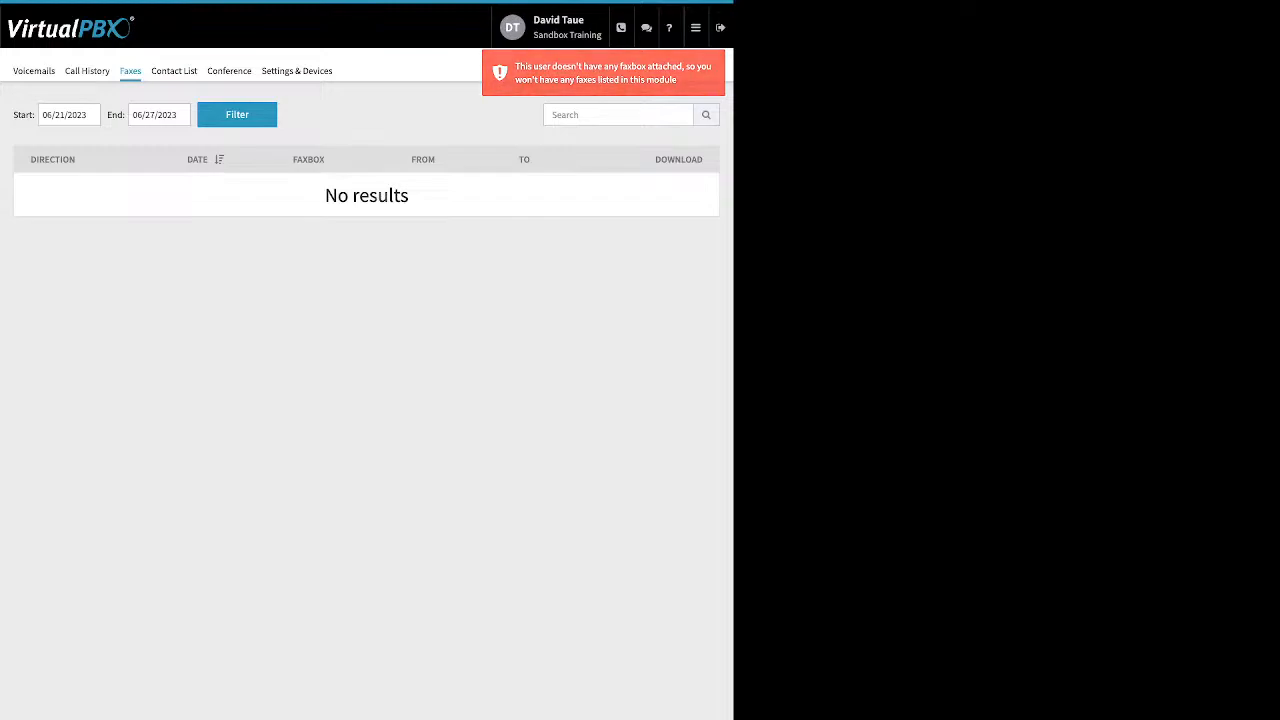
click(174, 70)
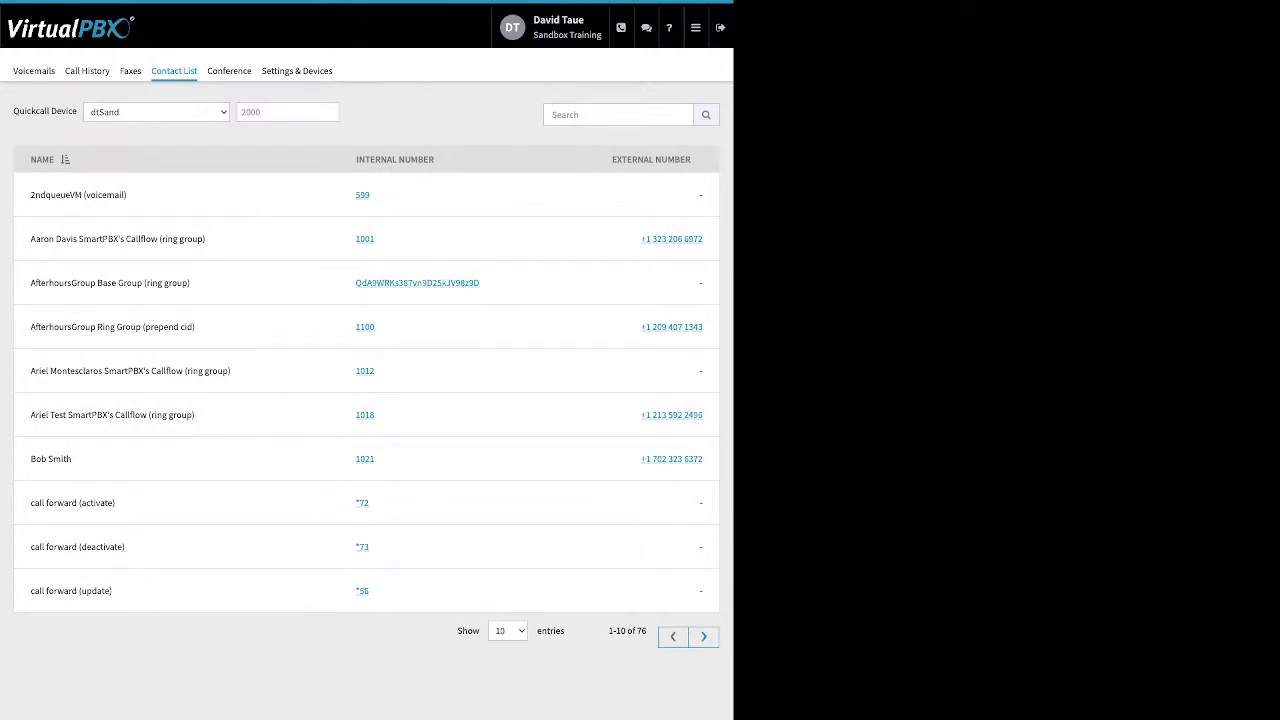
click(65, 160)
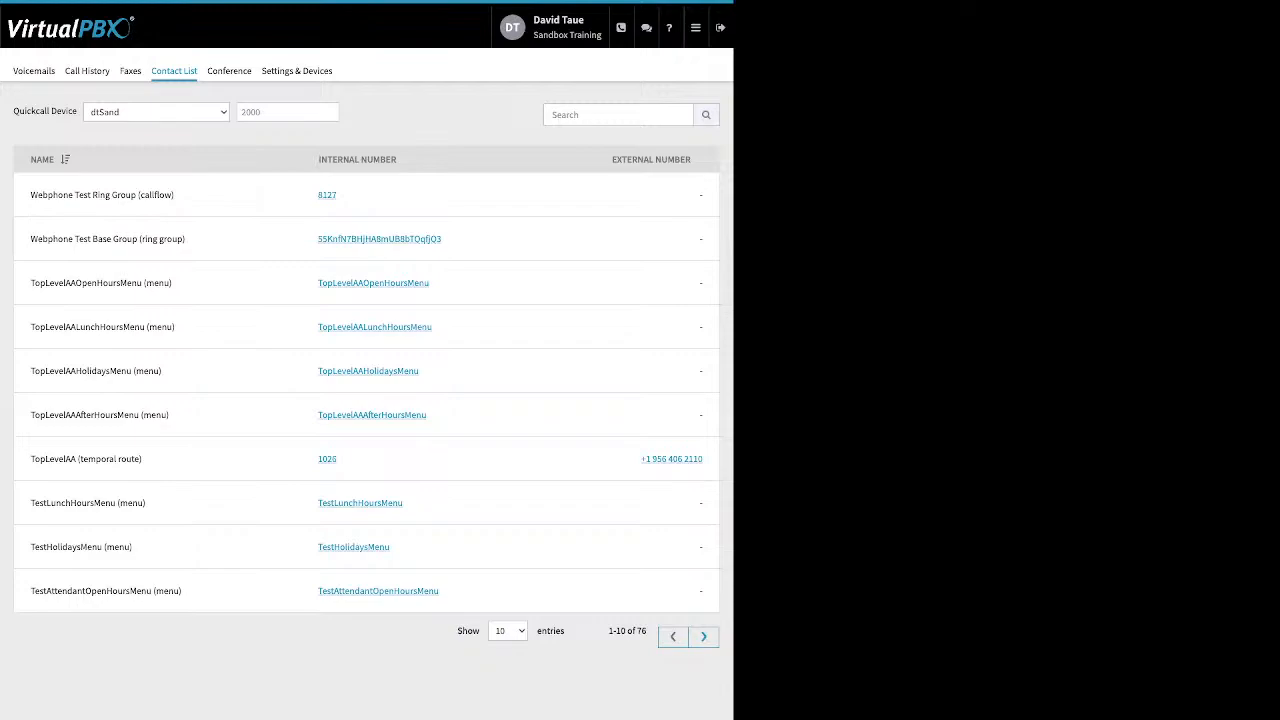
click(229, 71)
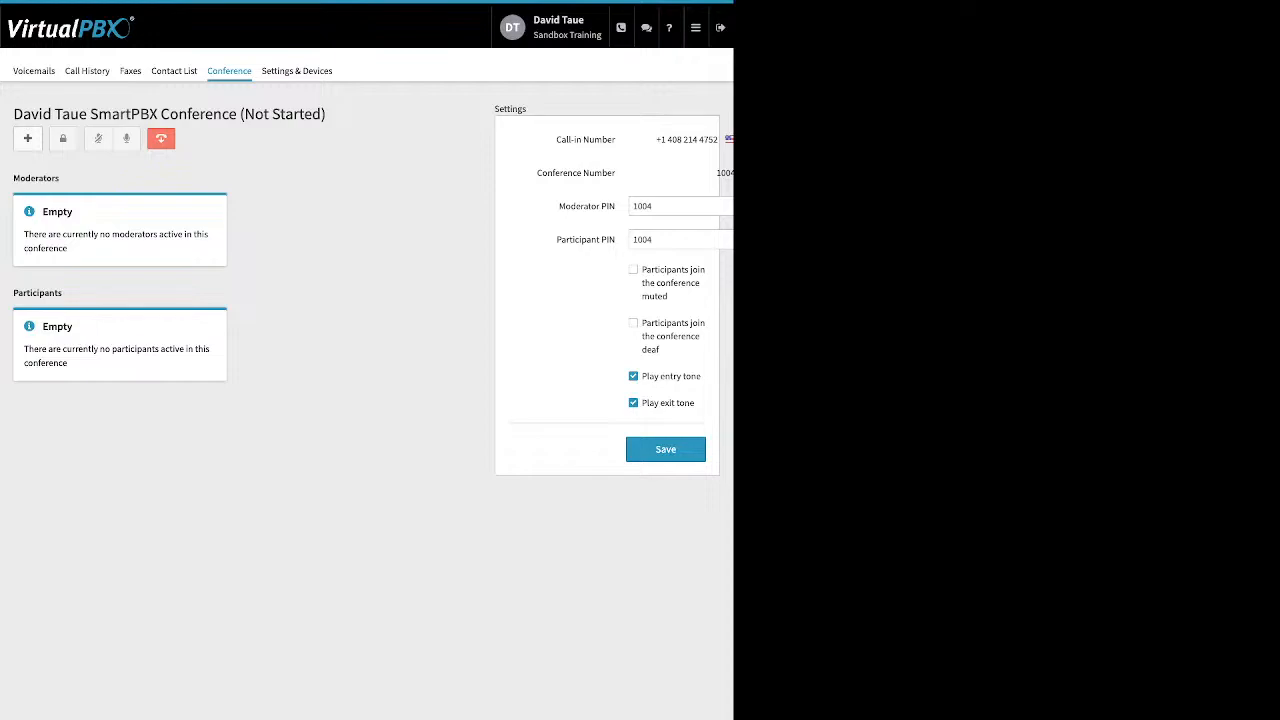
drag(557, 206, 614, 240)
click(557, 208)
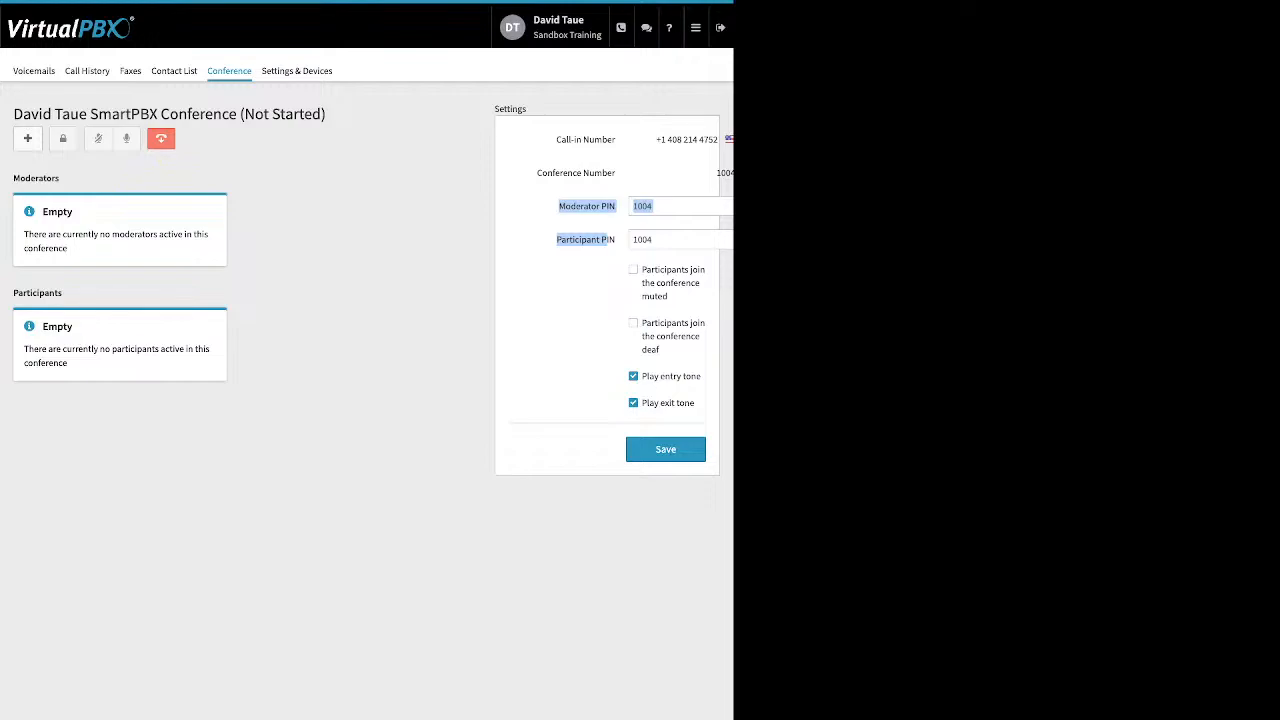
click(608, 256)
drag(608, 256, 662, 352)
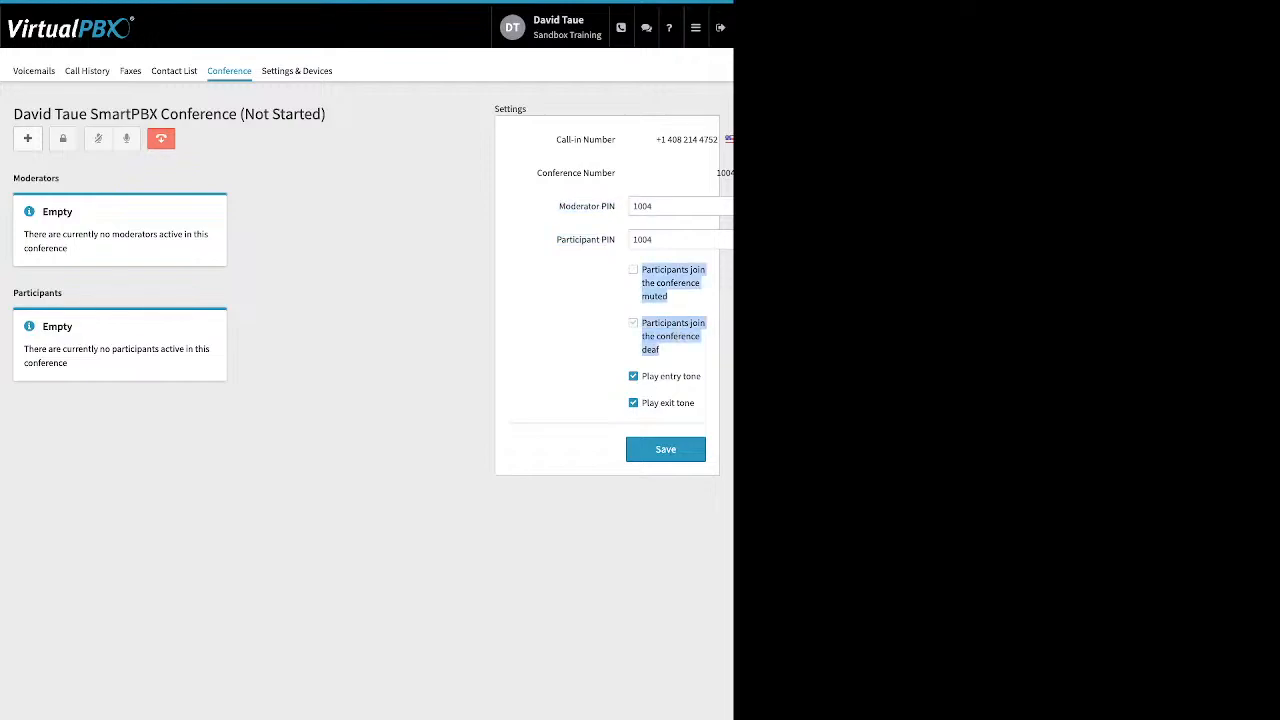
drag(695, 403, 648, 376)
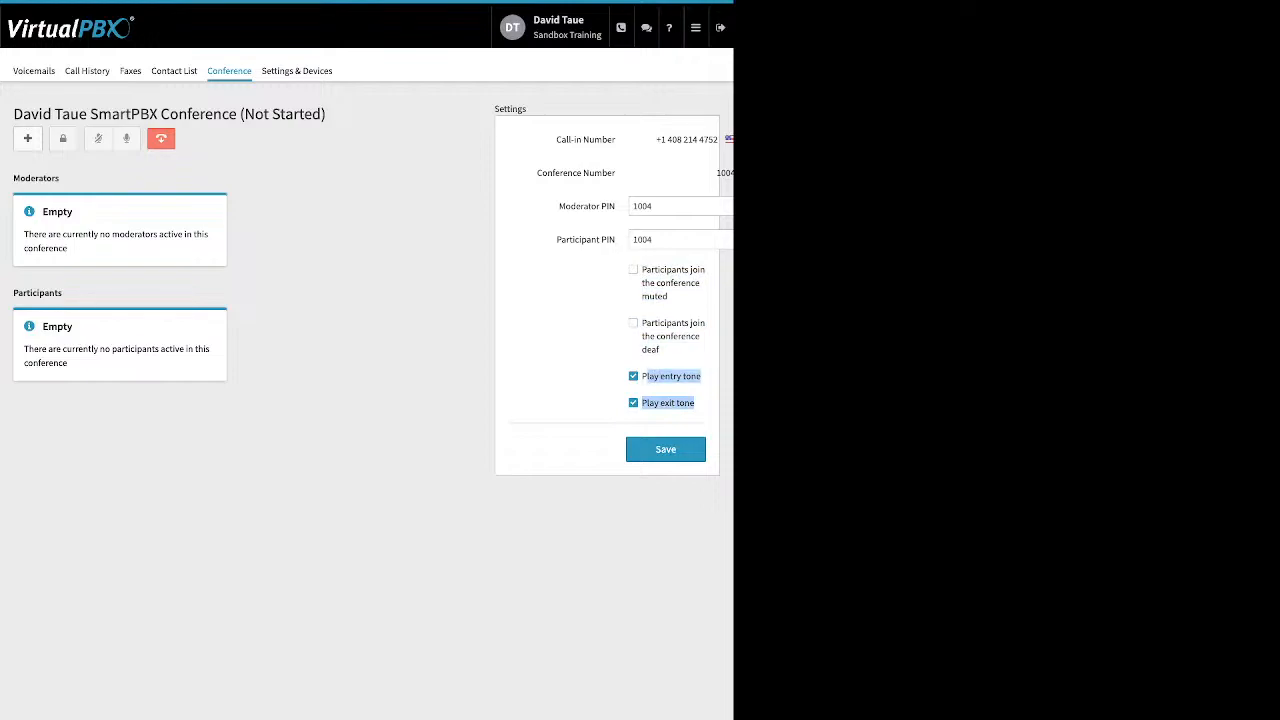
click(606, 388)
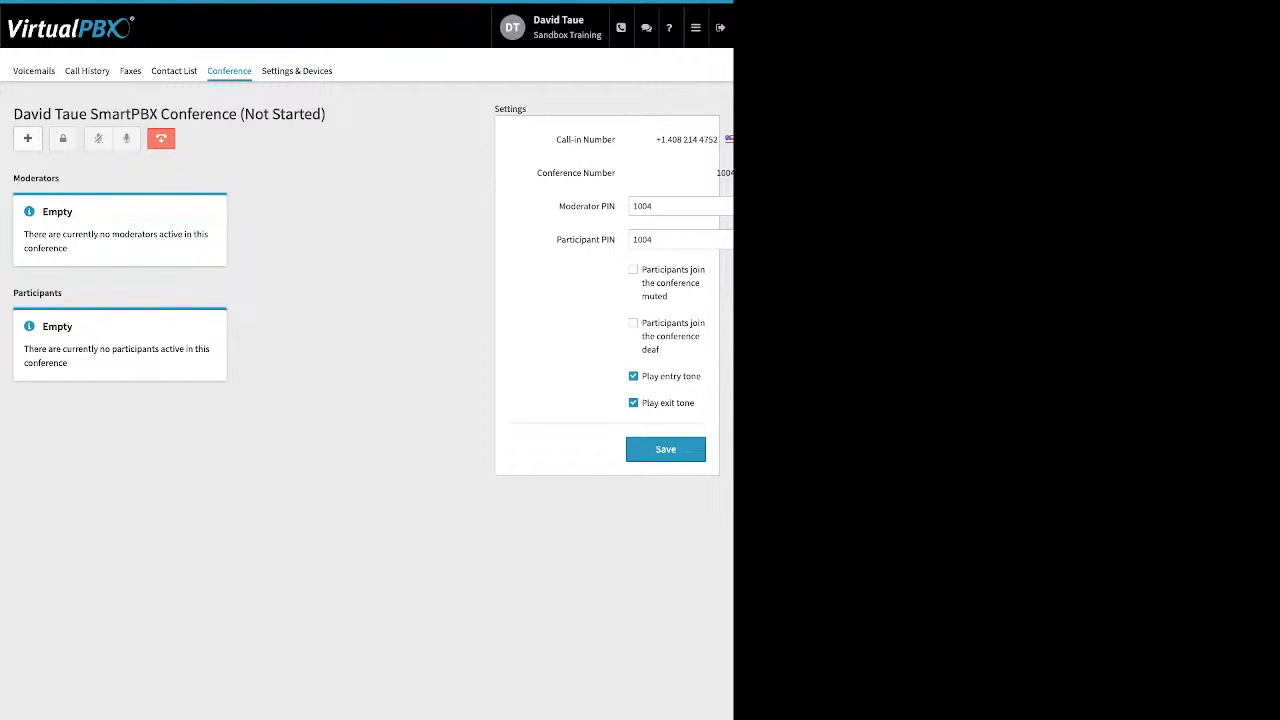
Review the Enable Call Forward options in Settings & Devices, leaving call forwarding off
click(297, 71)
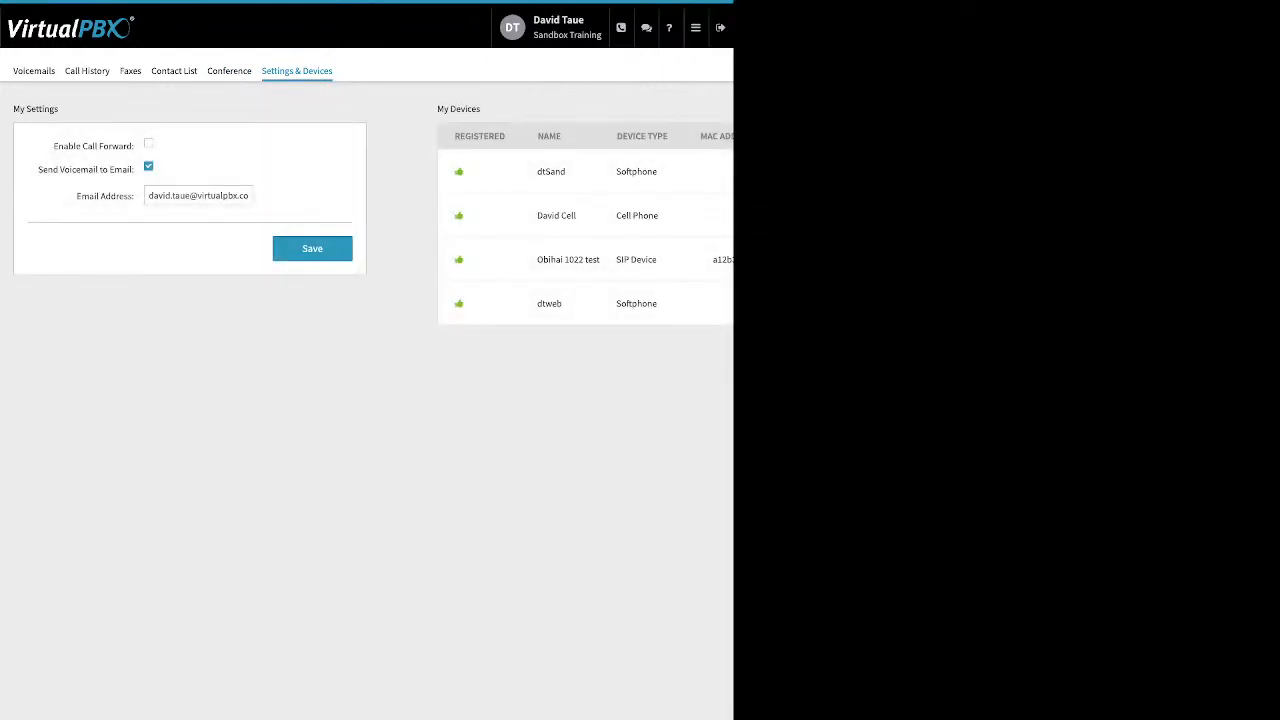
drag(53, 146, 133, 146)
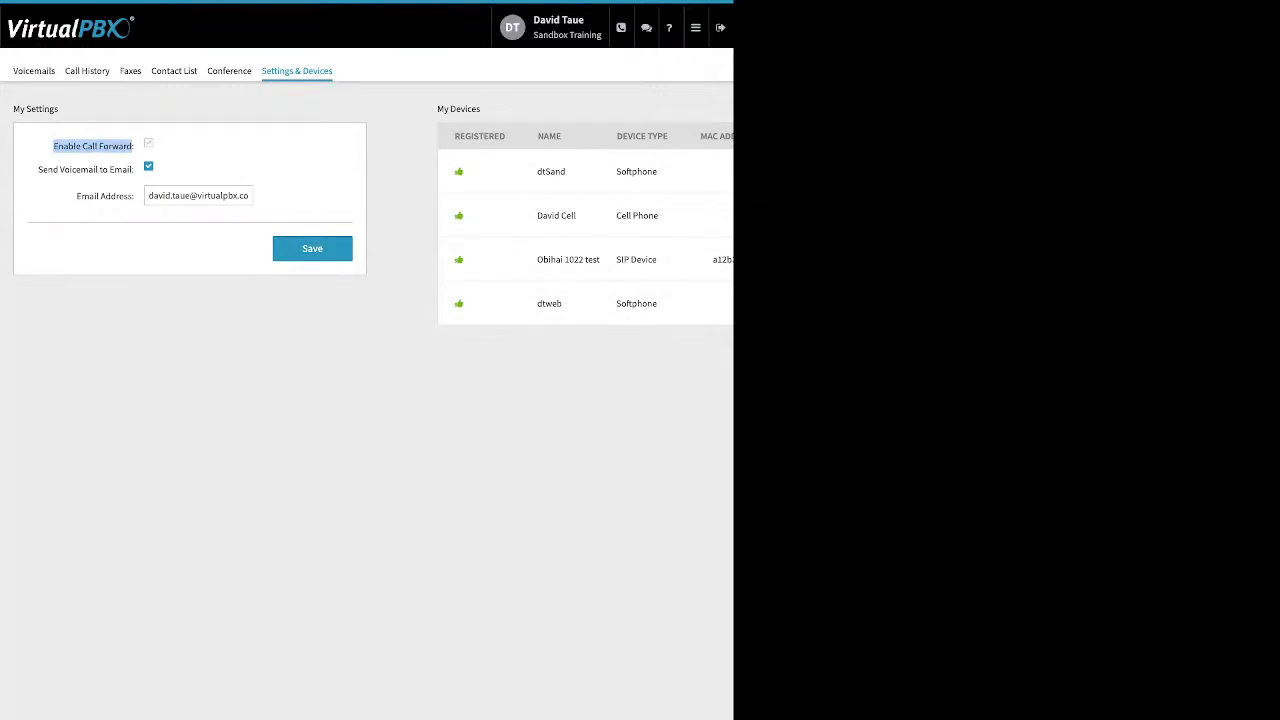
click(148, 143)
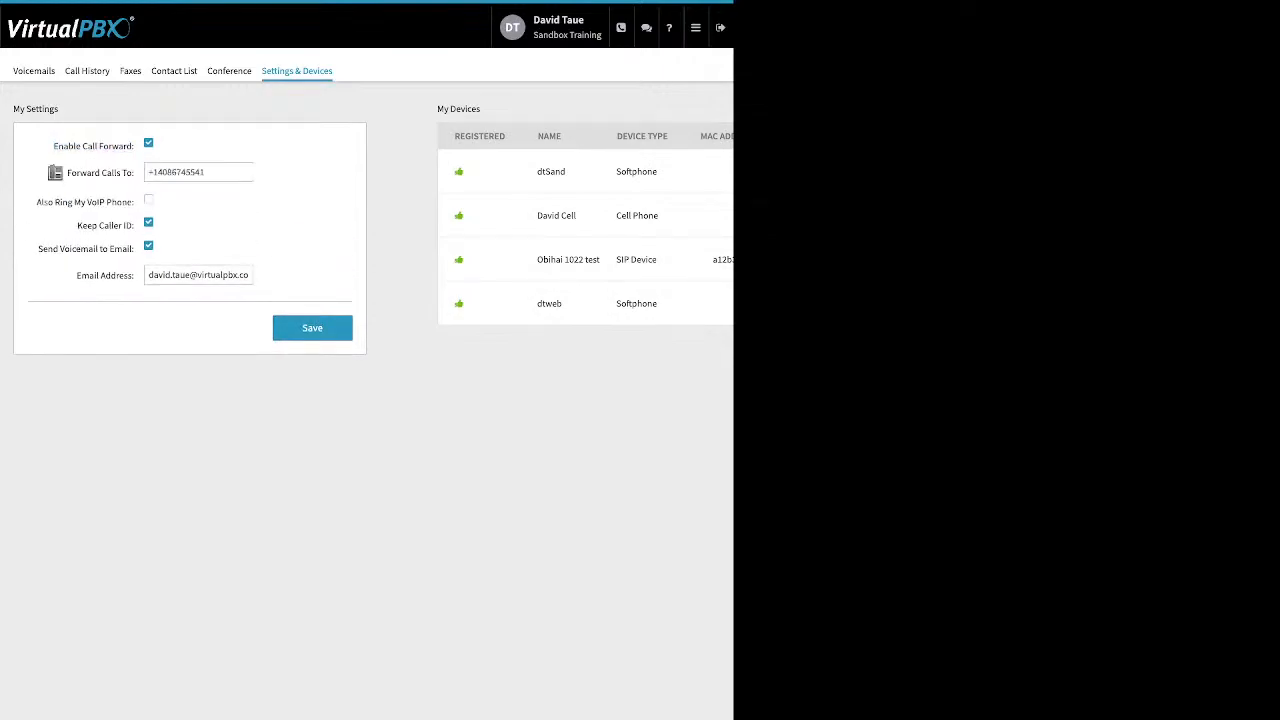
drag(206, 172, 148, 172)
click(214, 172)
click(148, 143)
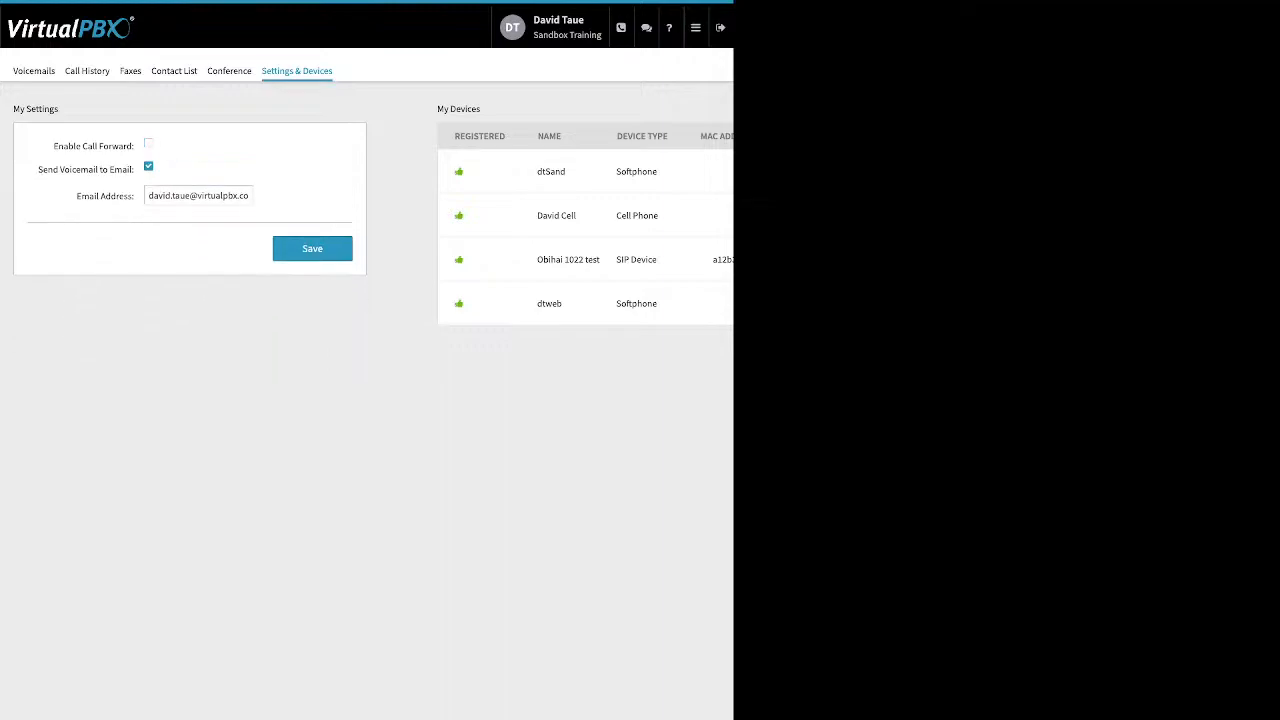
Save the user settings and return to the account Dashboard
click(312, 249)
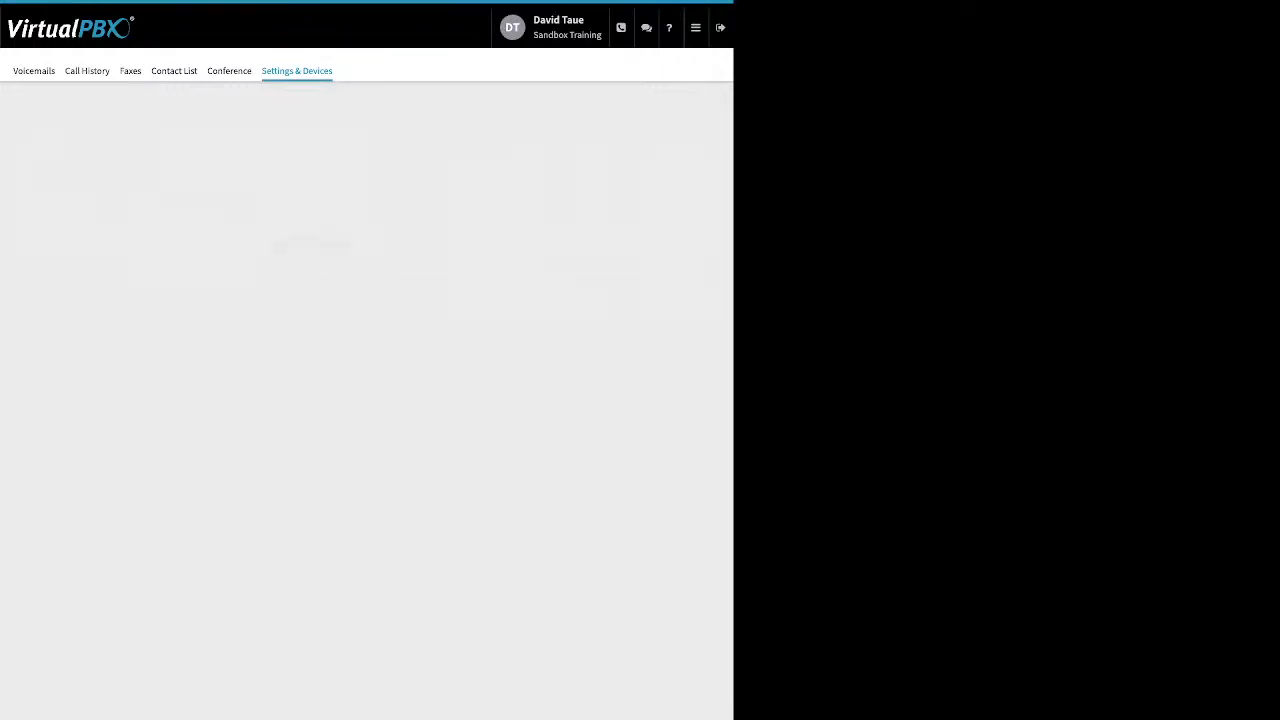
click(696, 28)
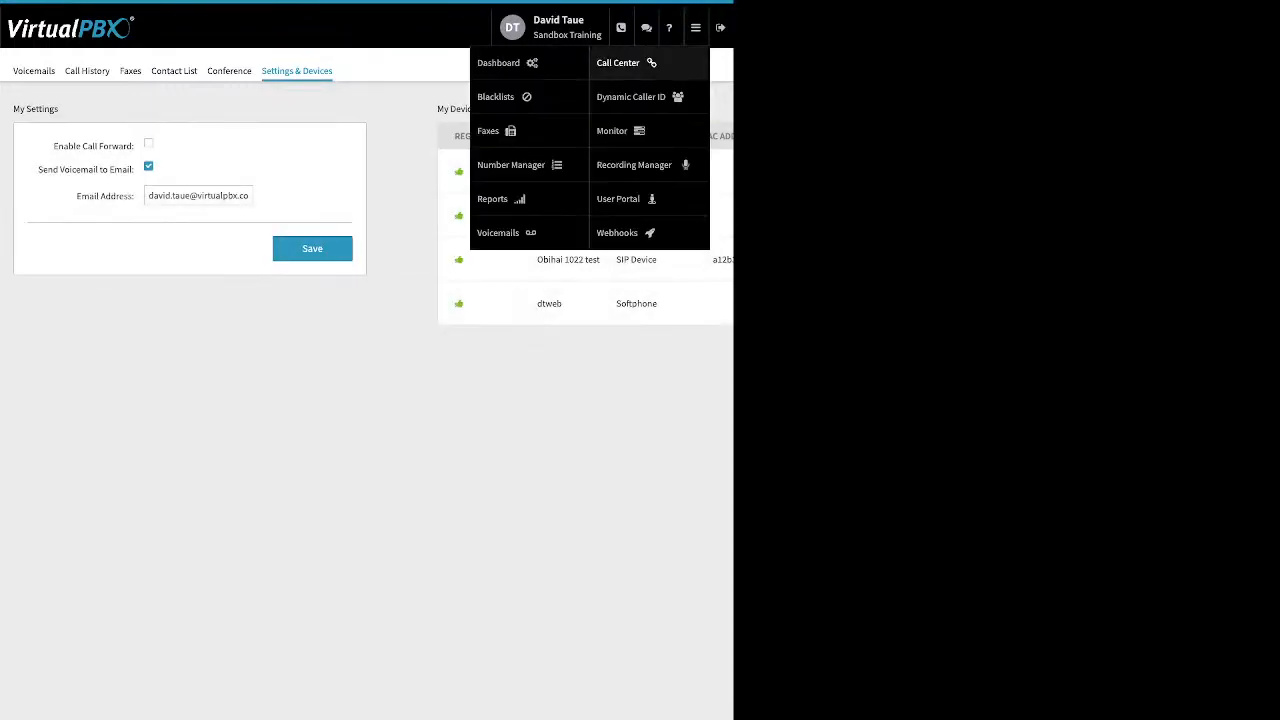
click(498, 62)
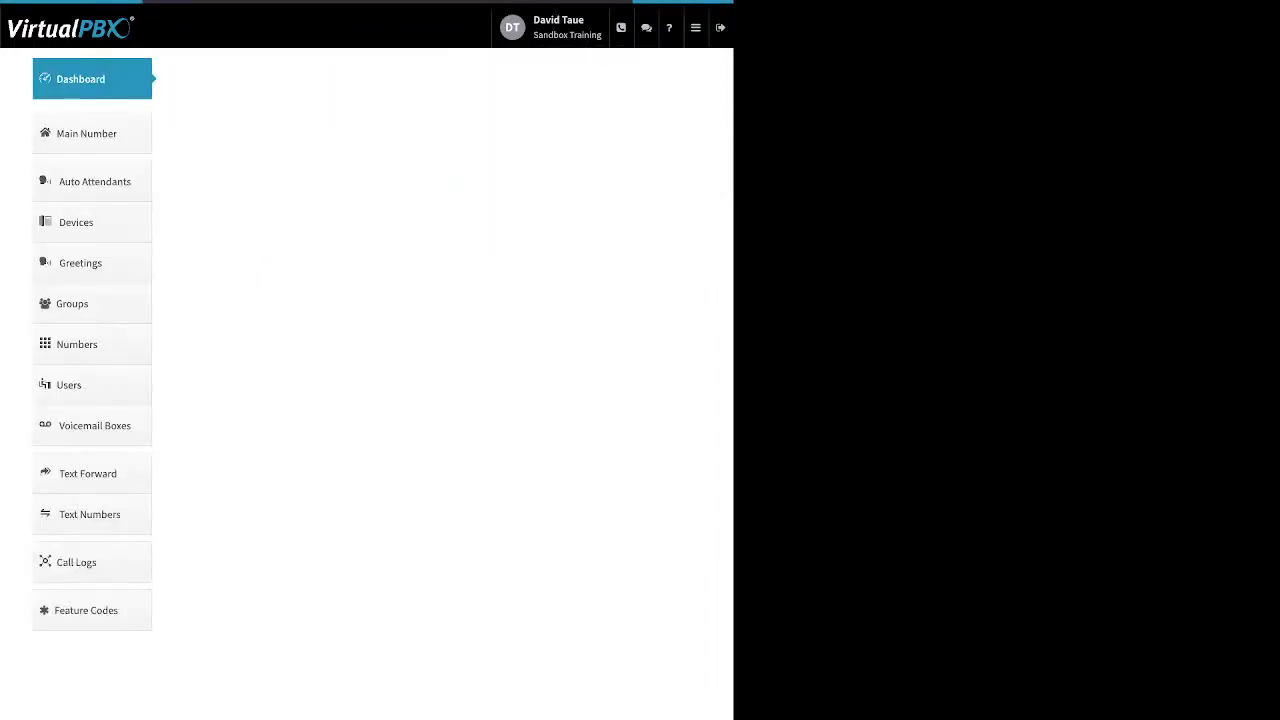